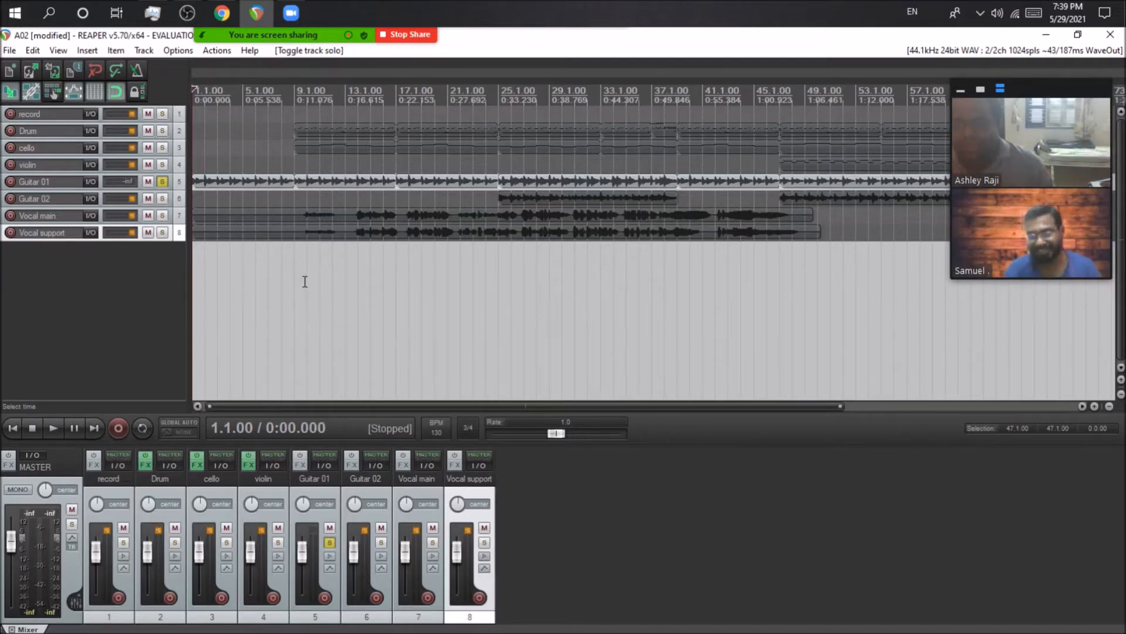
Play the soloed Guitar 01 track from the start of the project, then stop playback
click(214, 182)
click(242, 192)
click(13, 428)
key(space)
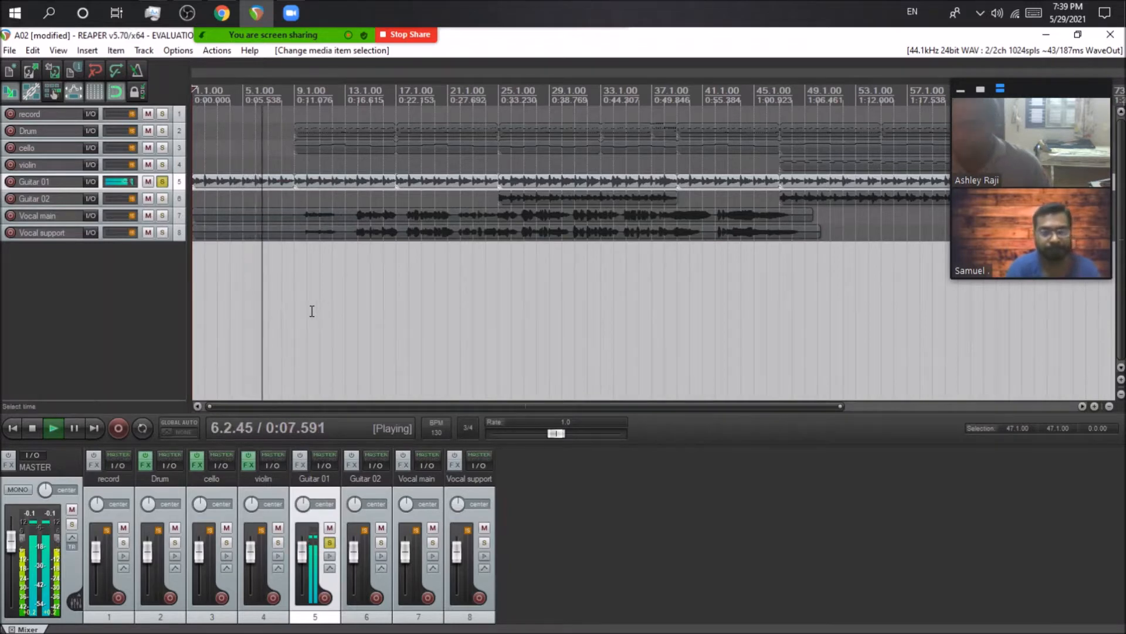
click(28, 427)
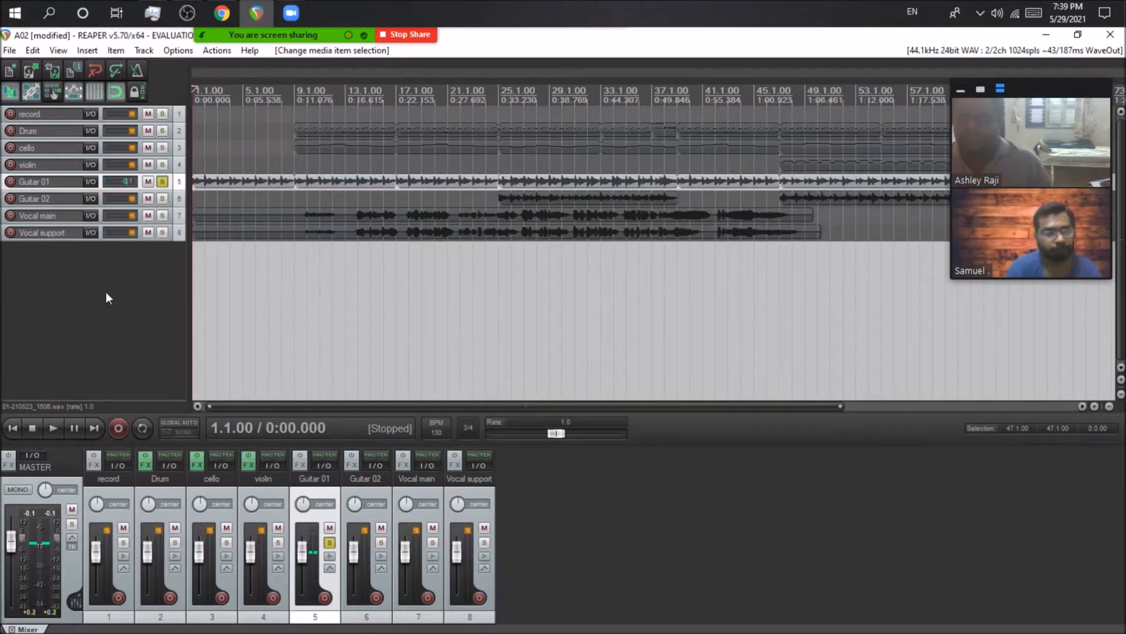
Turn off solo on Guitar 01 and arm the record track for recording
click(330, 542)
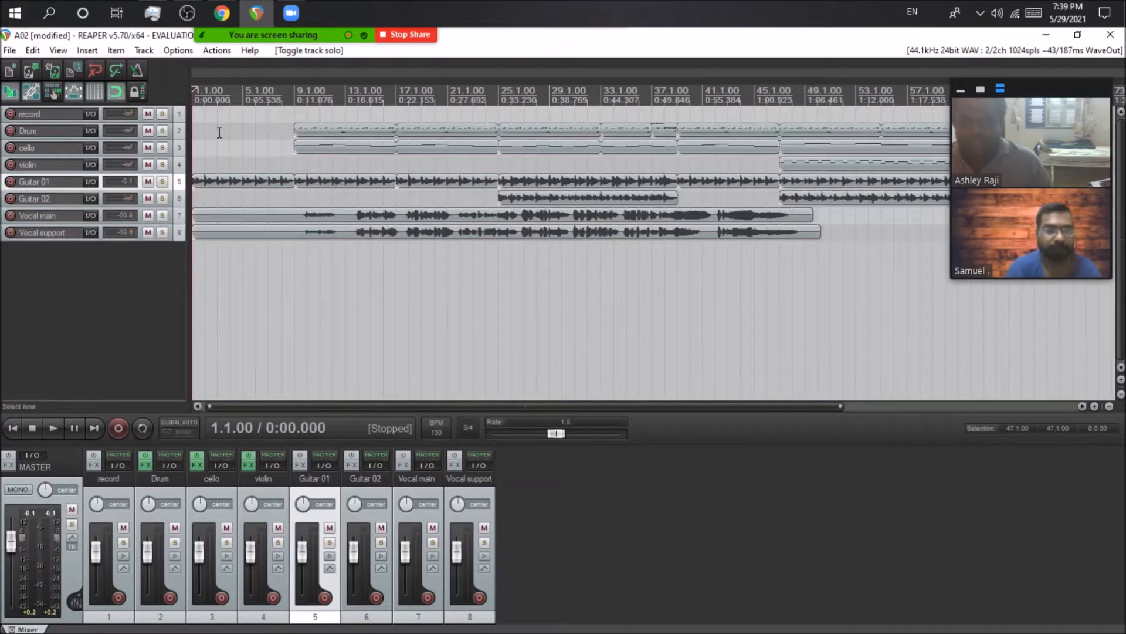
click(112, 508)
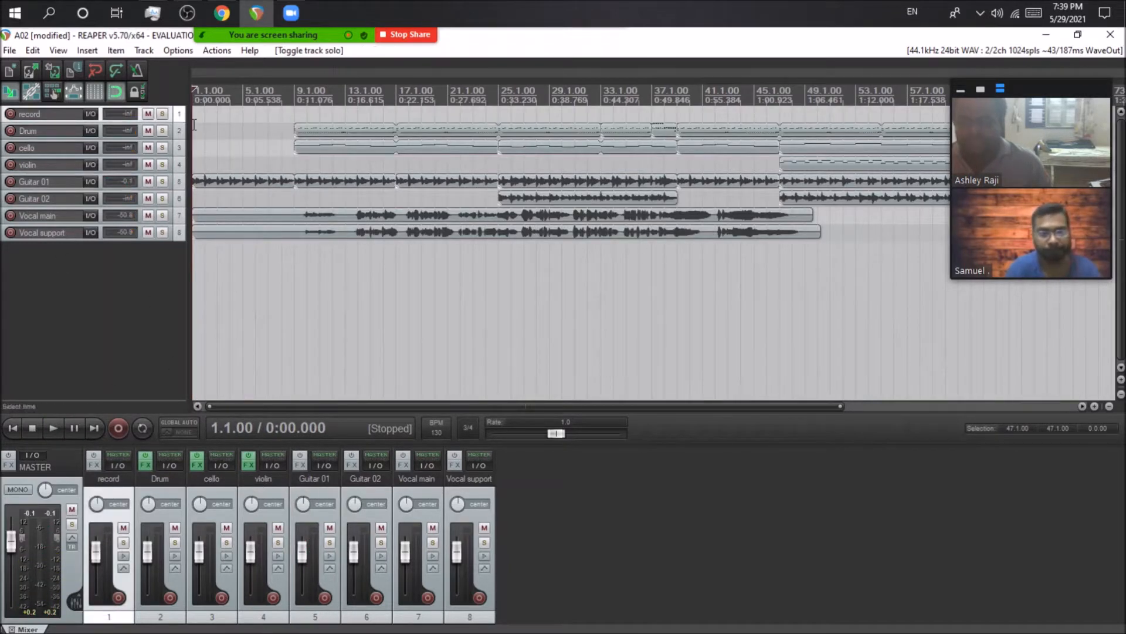
click(30, 118)
click(10, 115)
Move the first Guitar 01 clip up to the record track and examine its waveform against the measure grid
drag(239, 220, 237, 134)
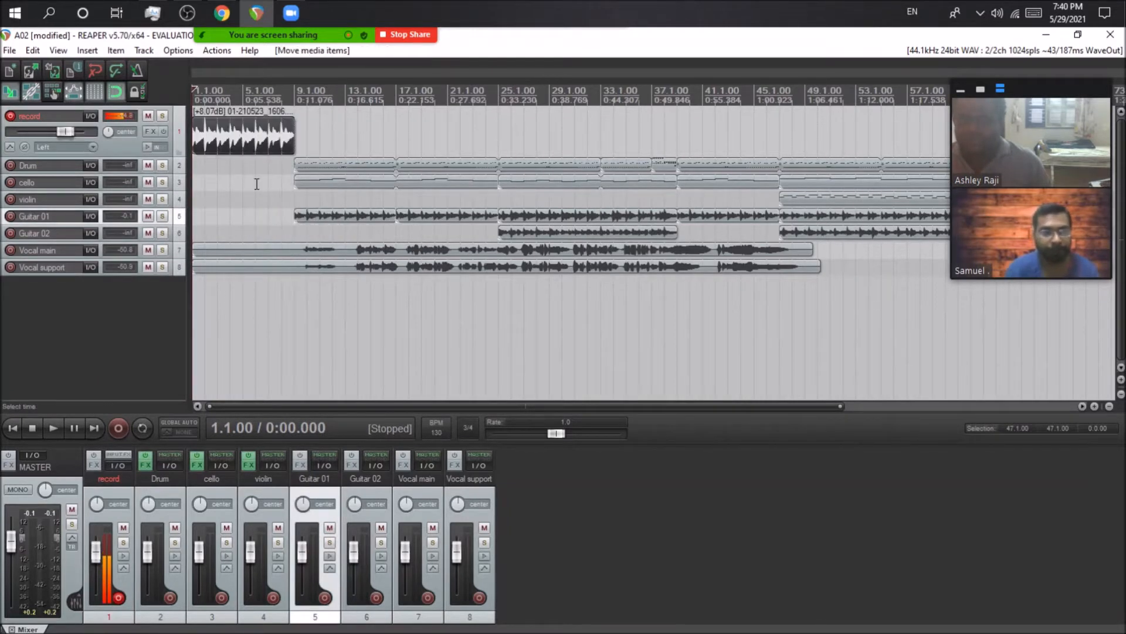
scroll(269, 169, up, 8)
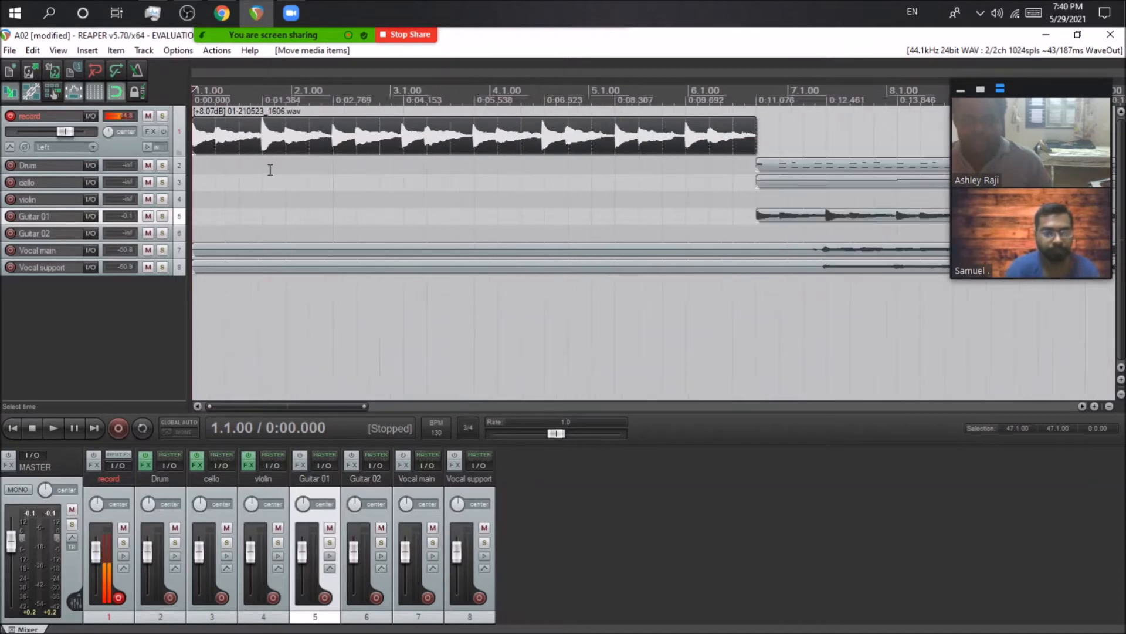
click(264, 170)
scroll(265, 170, up, 2)
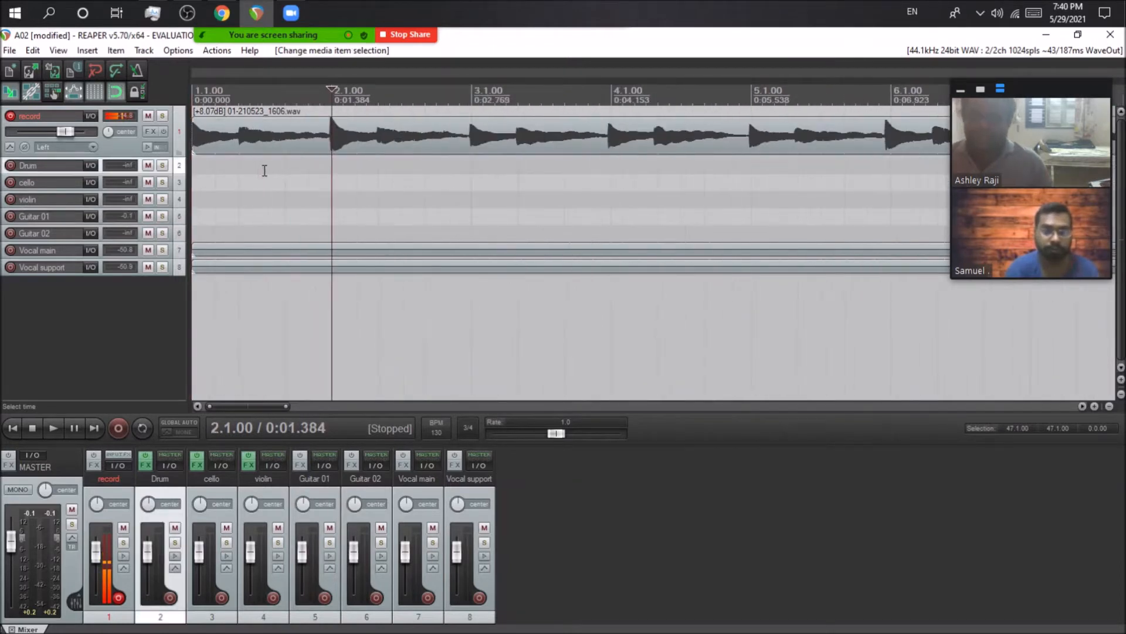
scroll(264, 170, up, 2)
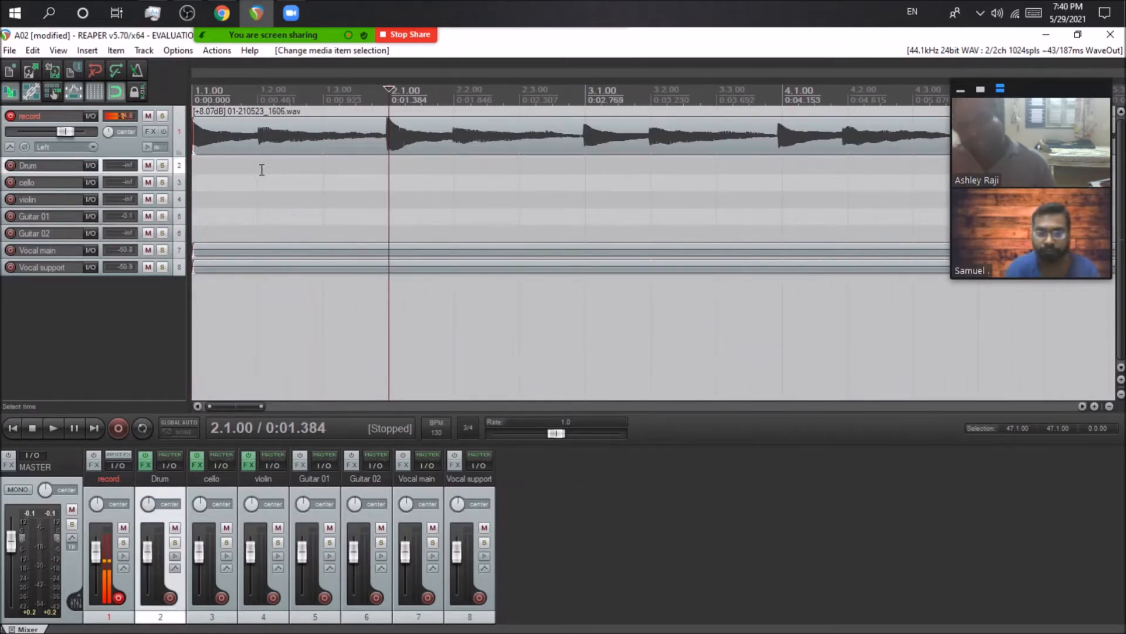
scroll(256, 168, up, 1)
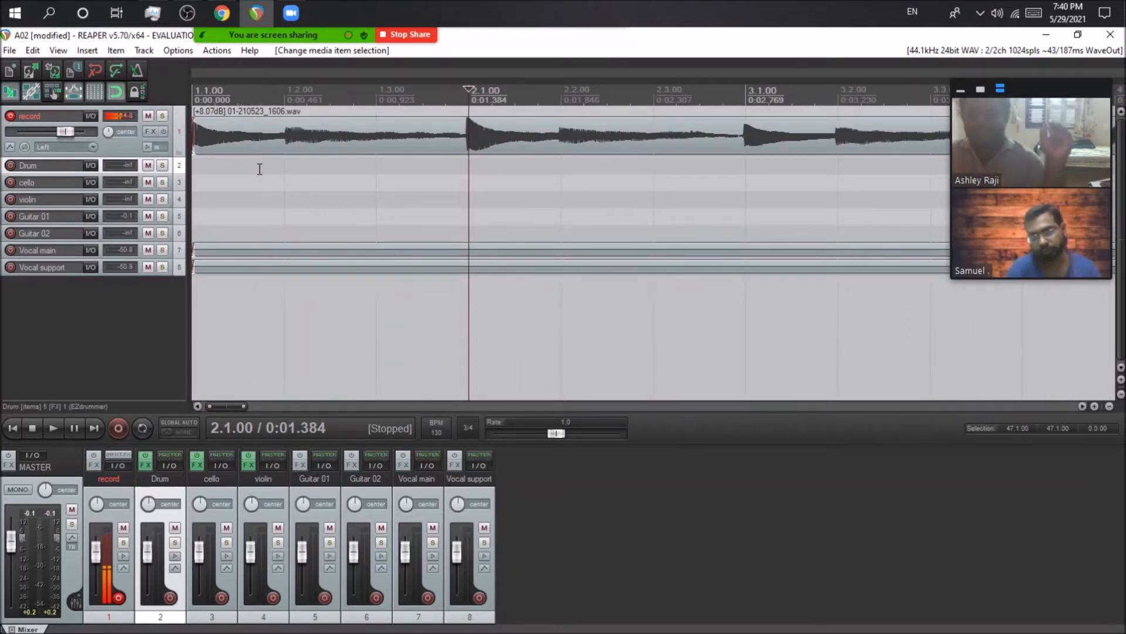
mouse_move(194, 57)
click(605, 54)
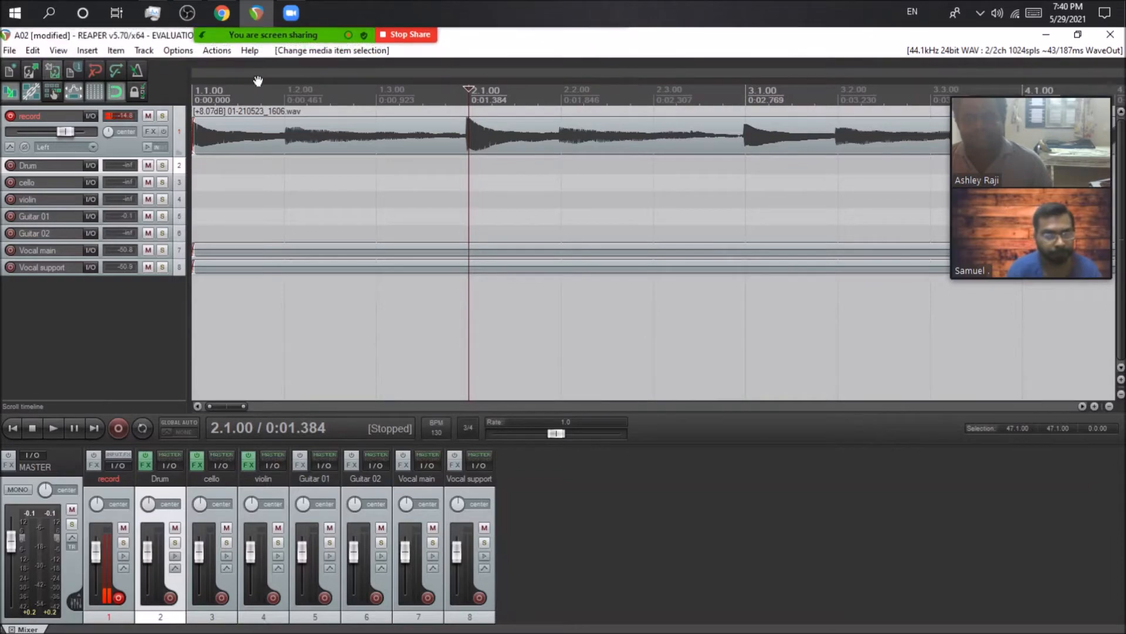
Review the audio device, buffering and recording preferences, including the manual latency offsets, and close them without changes
click(177, 50)
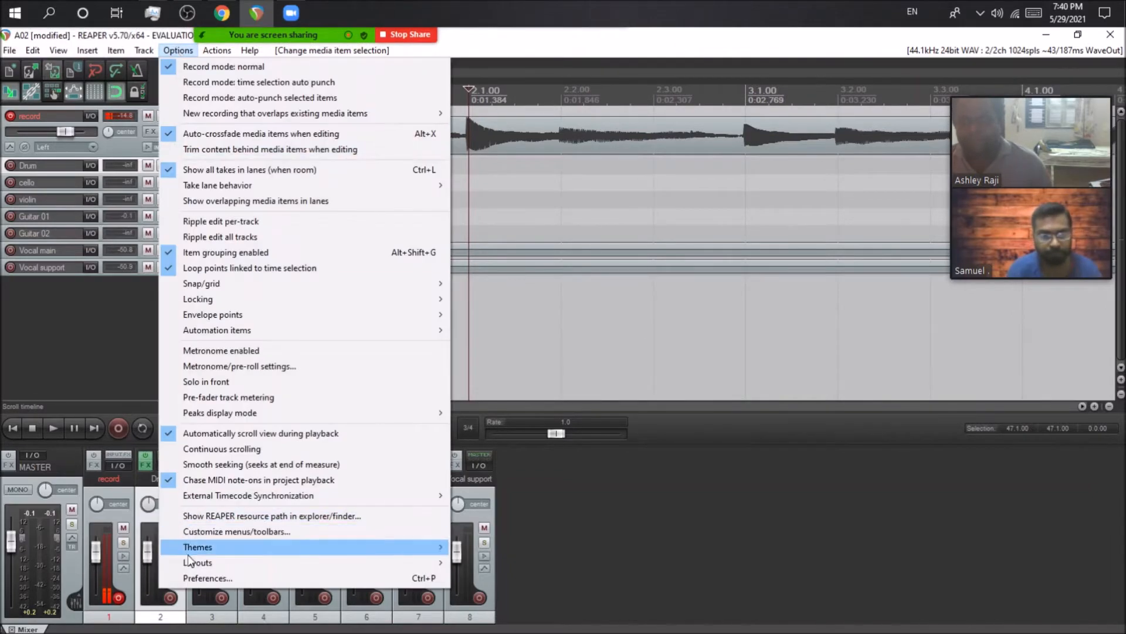
click(206, 578)
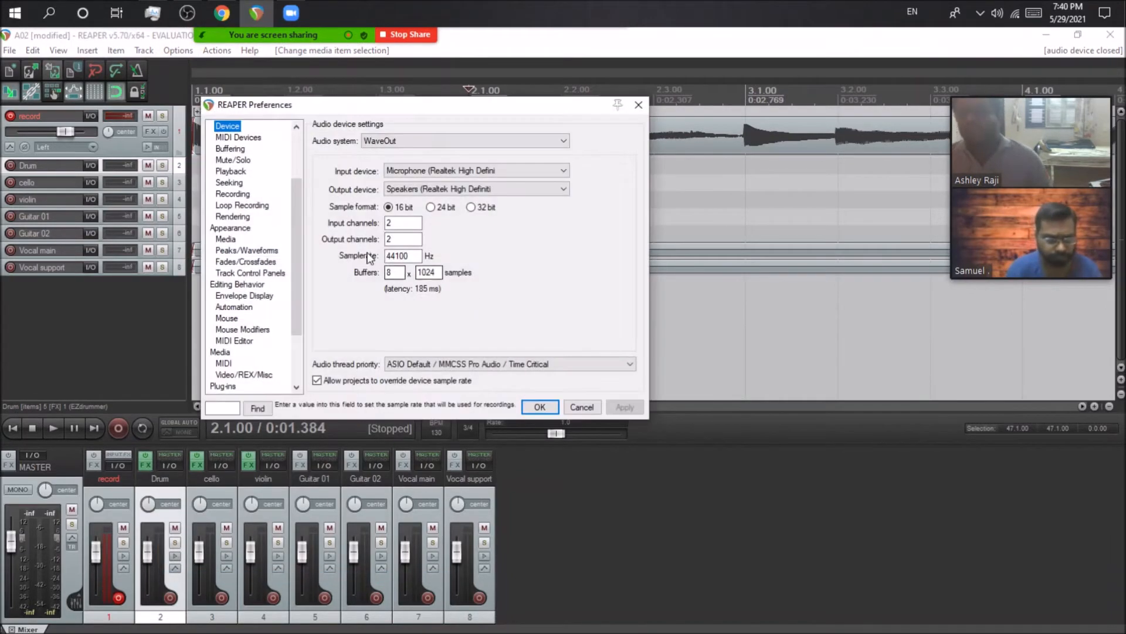
click(230, 148)
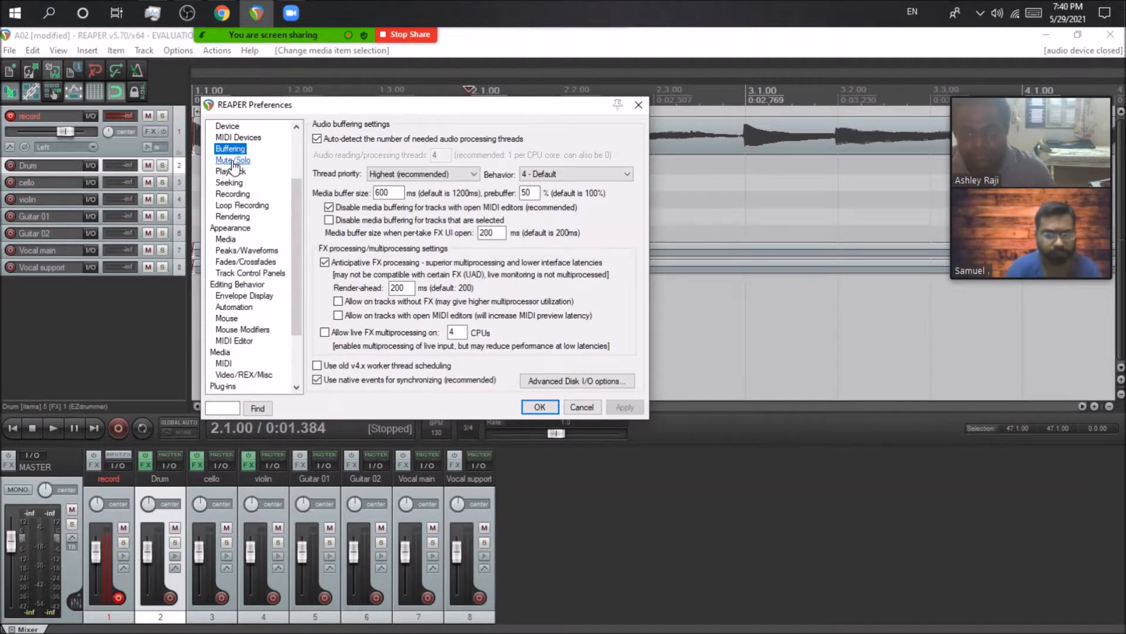
click(242, 195)
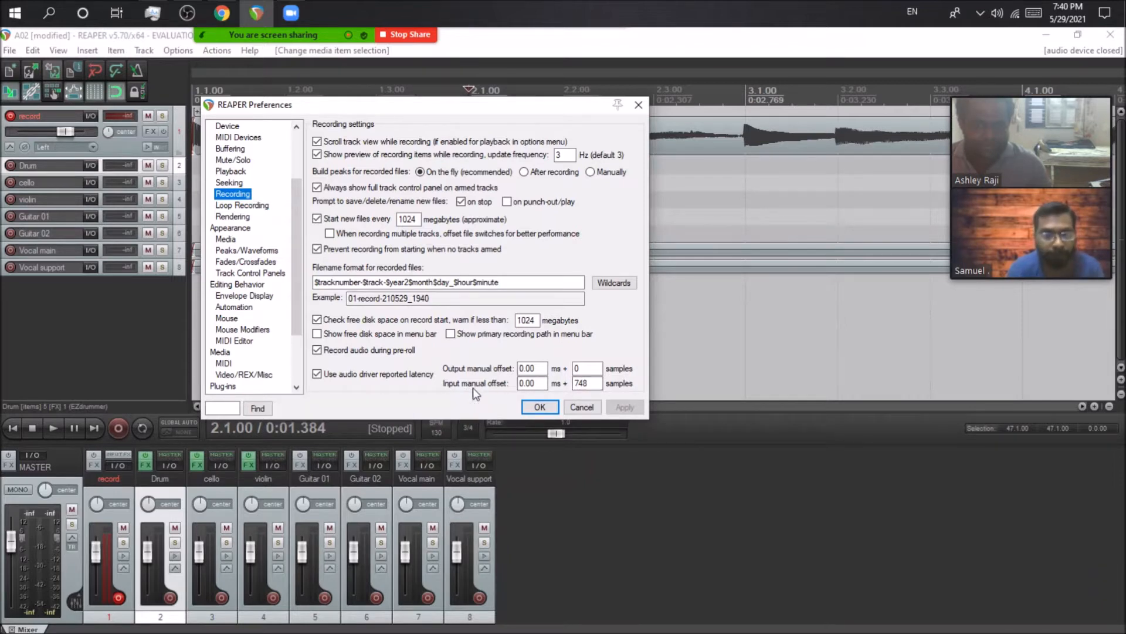
click(582, 407)
Move the clip from the record track back to the start of Guitar 01
scroll(235, 315, down, 3)
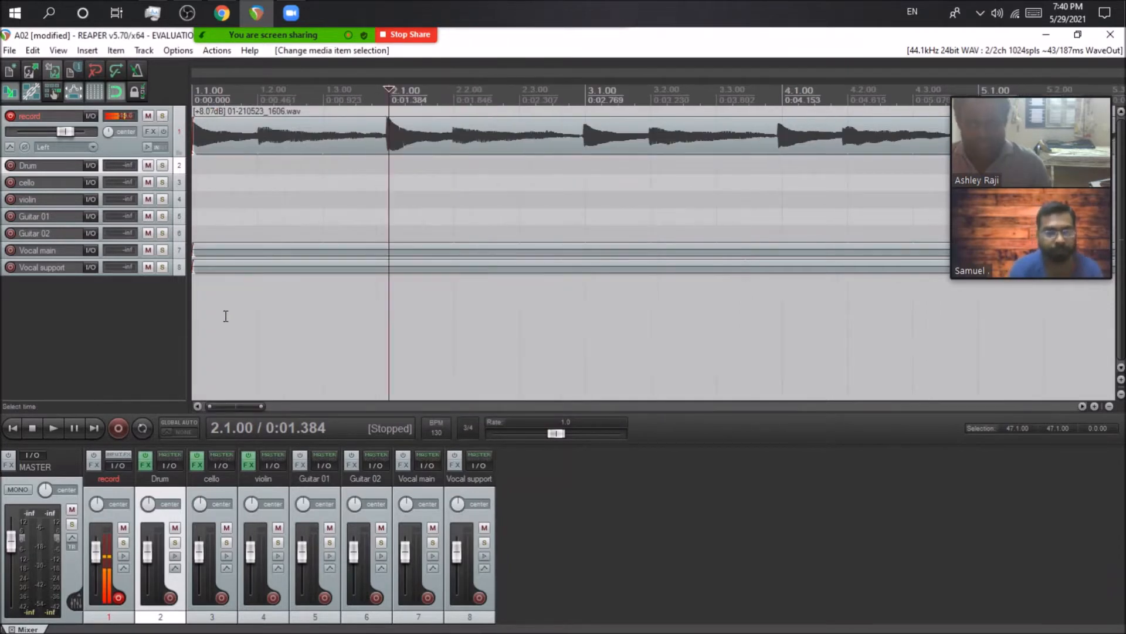
scroll(239, 315, down, 2)
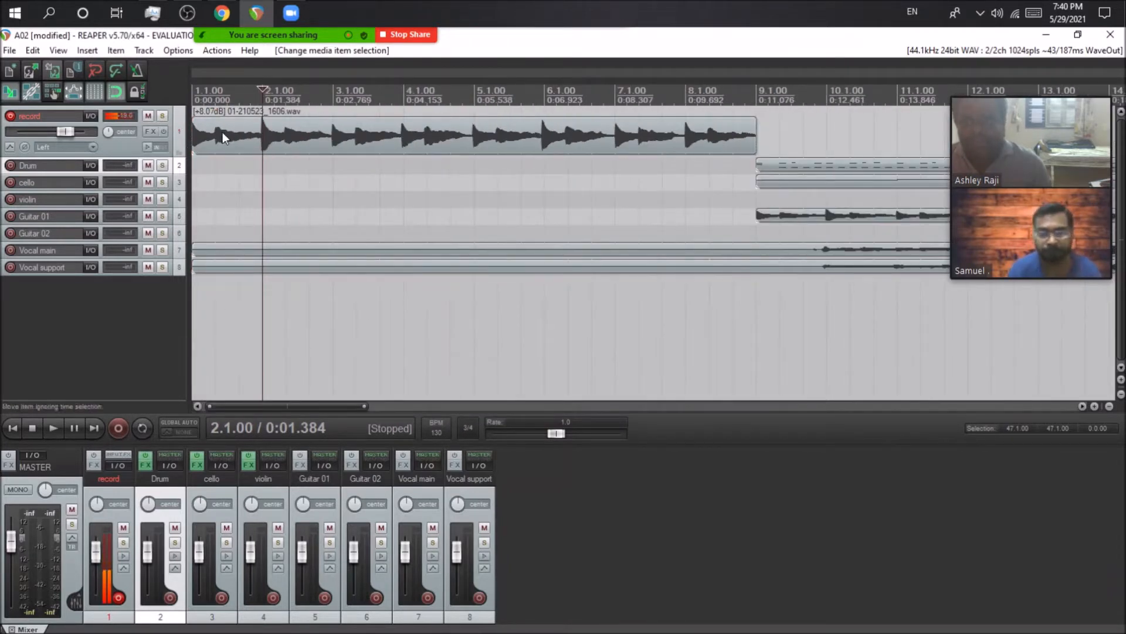
drag(303, 135, 299, 219)
Solo the record track and record a short take from the project start, saving the recorded file
click(149, 117)
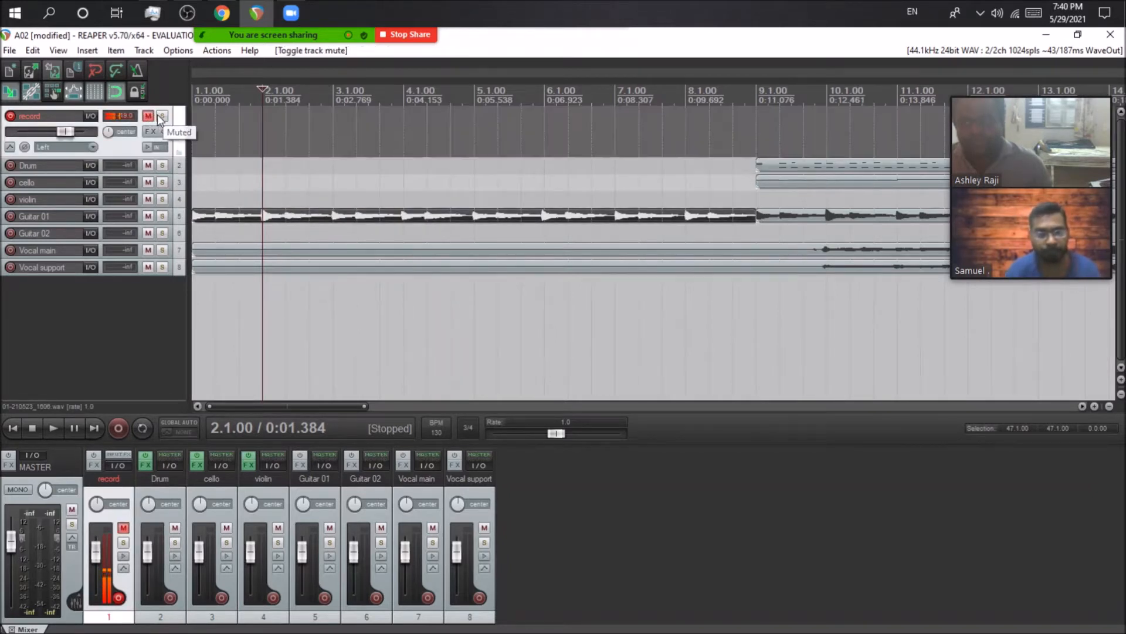
click(150, 118)
click(163, 116)
click(11, 428)
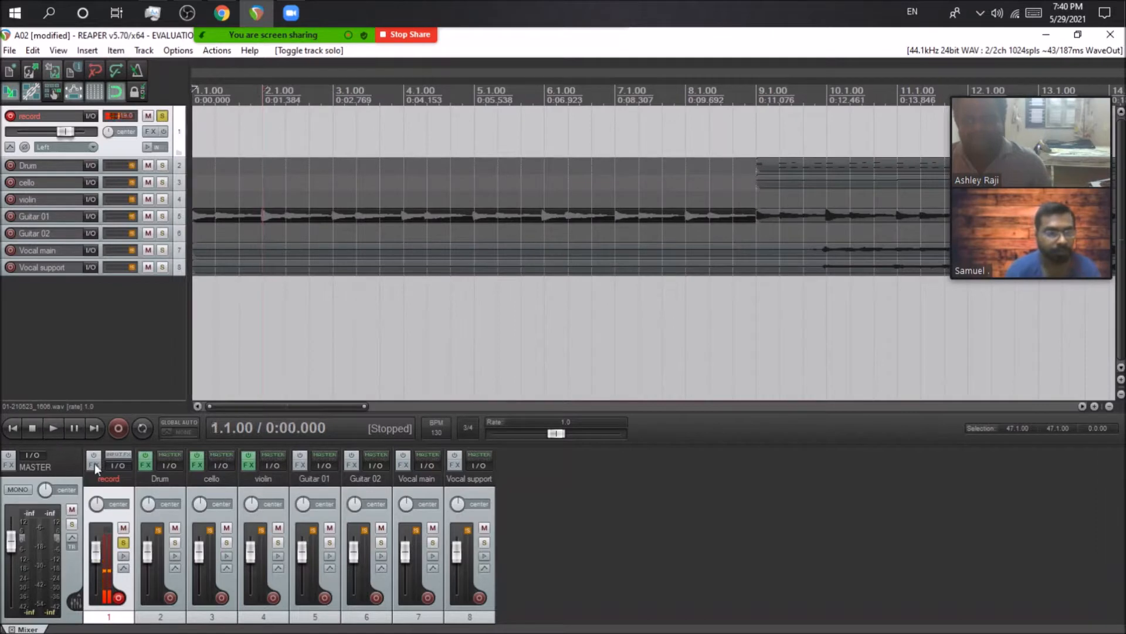
click(120, 428)
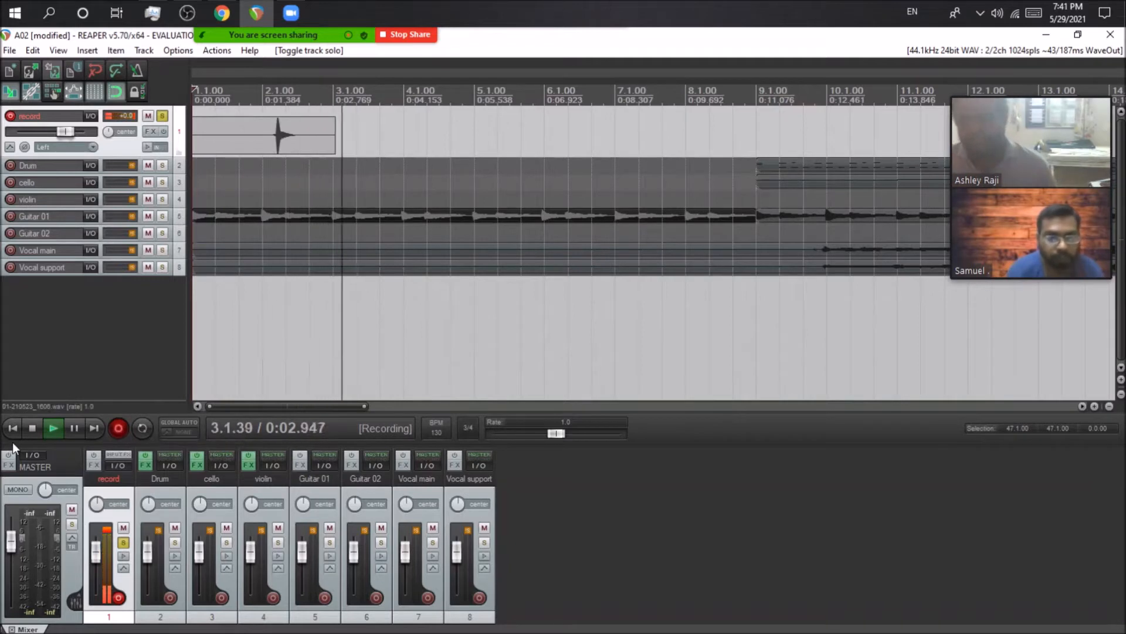
click(33, 427)
click(495, 427)
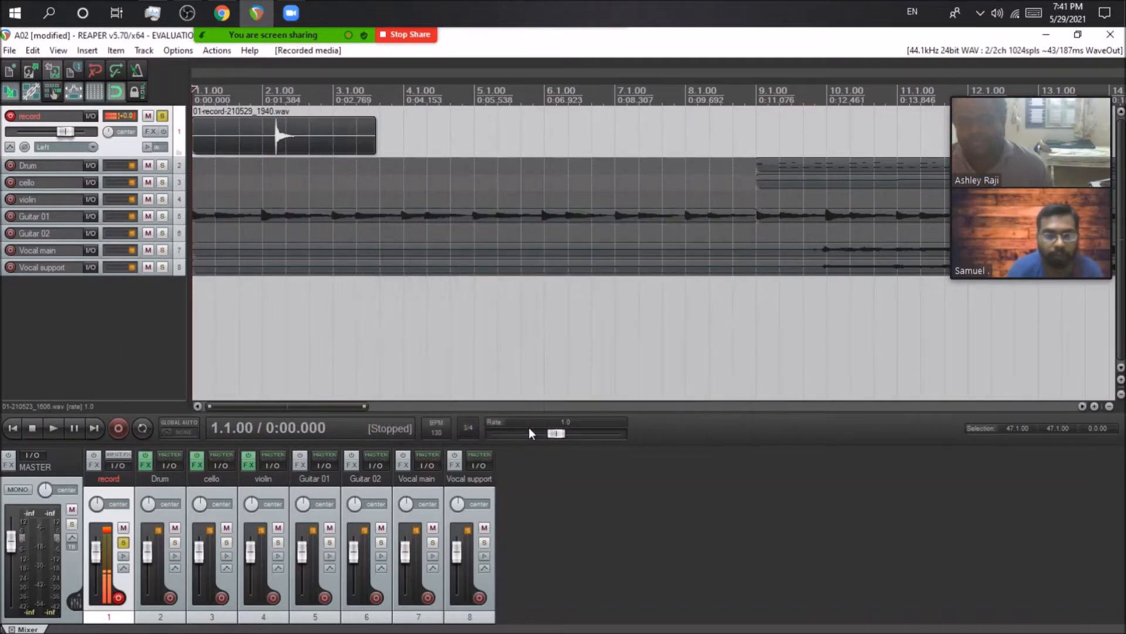
Move the recorded take to a new track below Vocal support, solo that track, and raise its volume and the system volume
drag(243, 143, 243, 308)
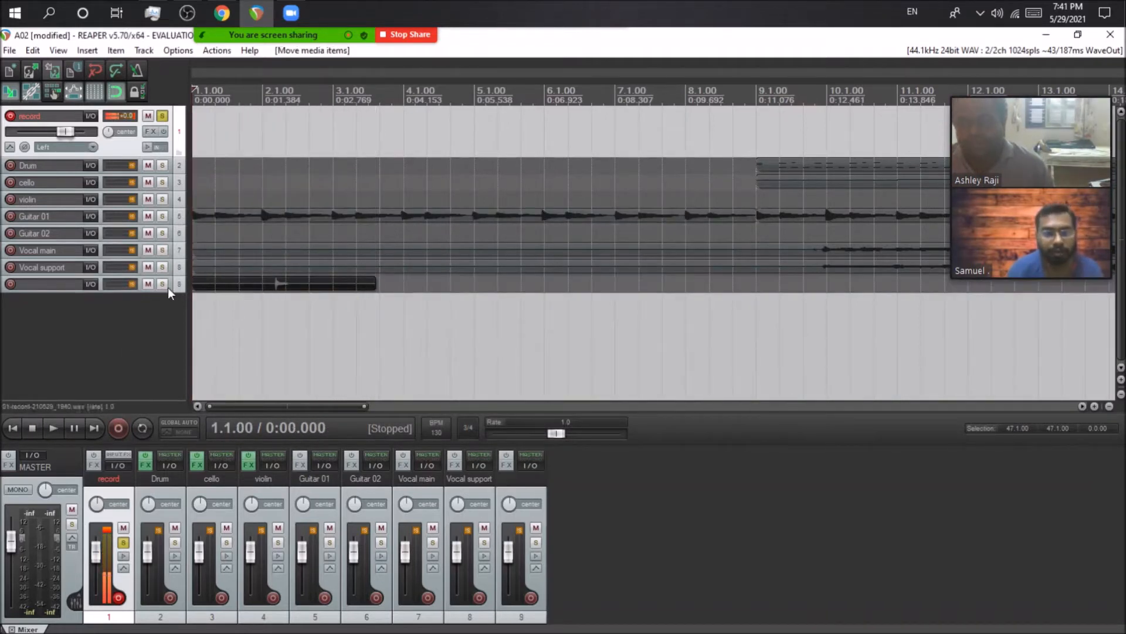
click(164, 285)
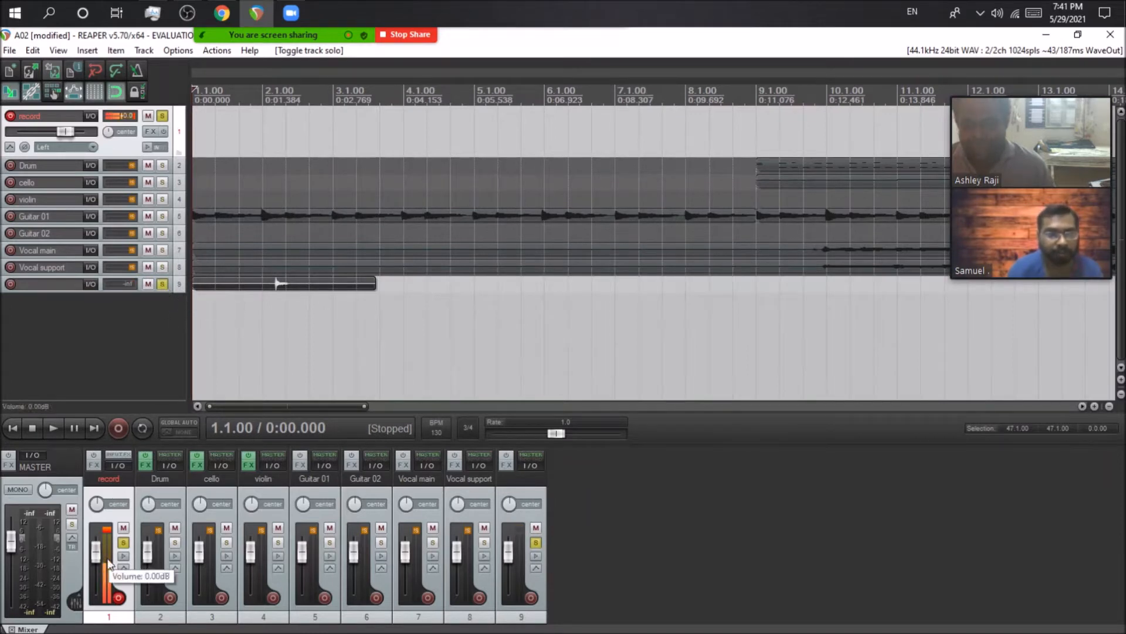
drag(508, 551, 508, 535)
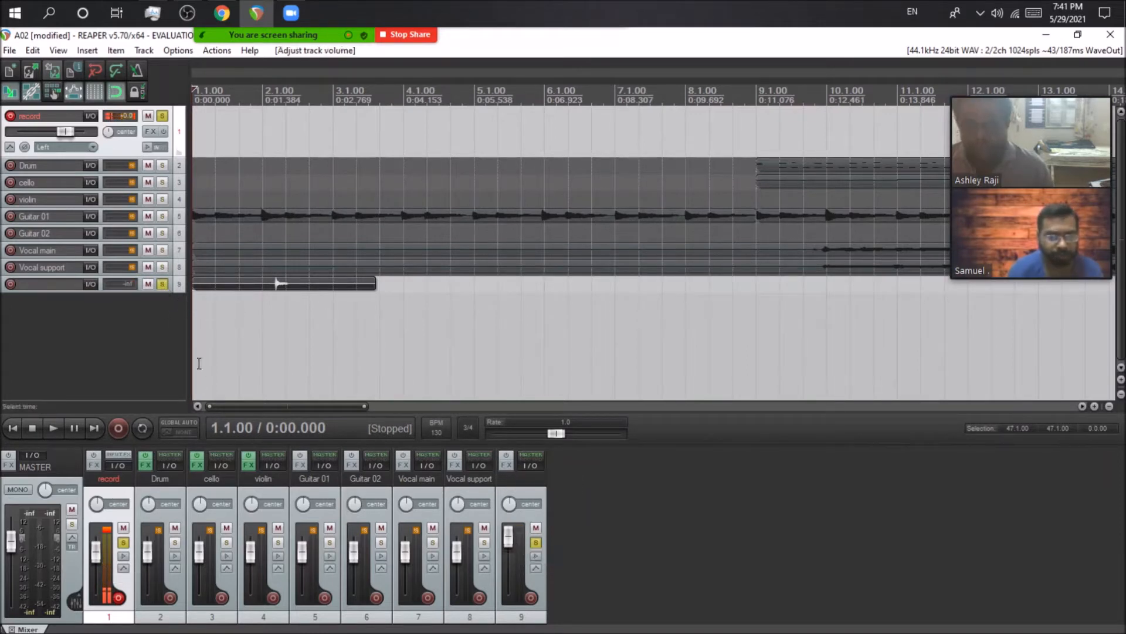
key(XF86AudioRaiseVolume)
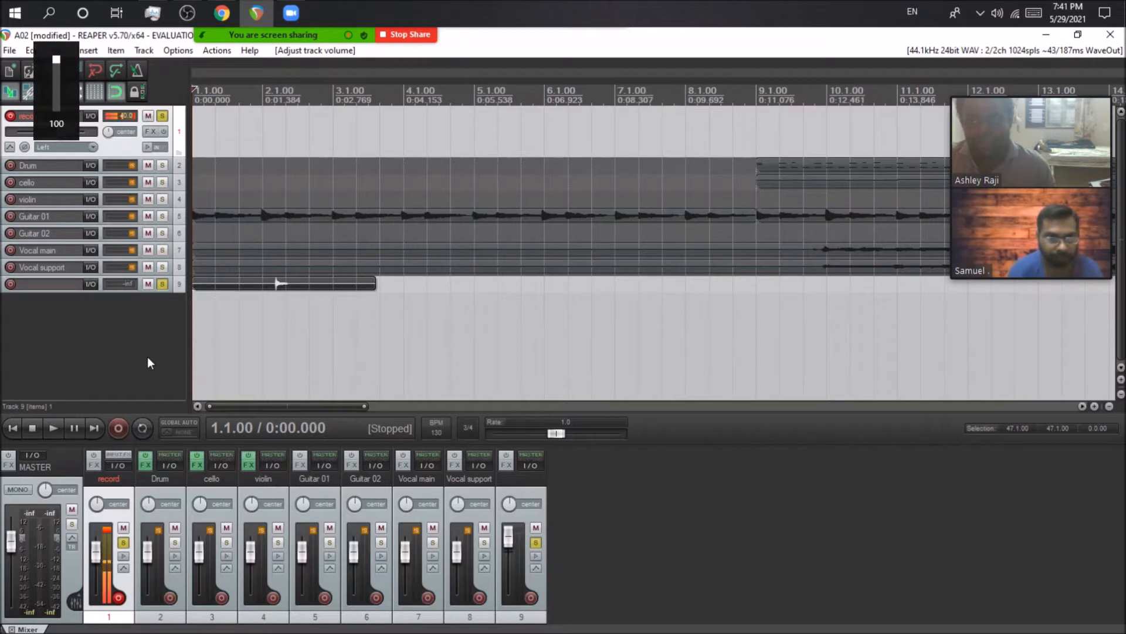
Record a second short take on the record track while the first plays, save it, and move it to a new bottom track
click(117, 429)
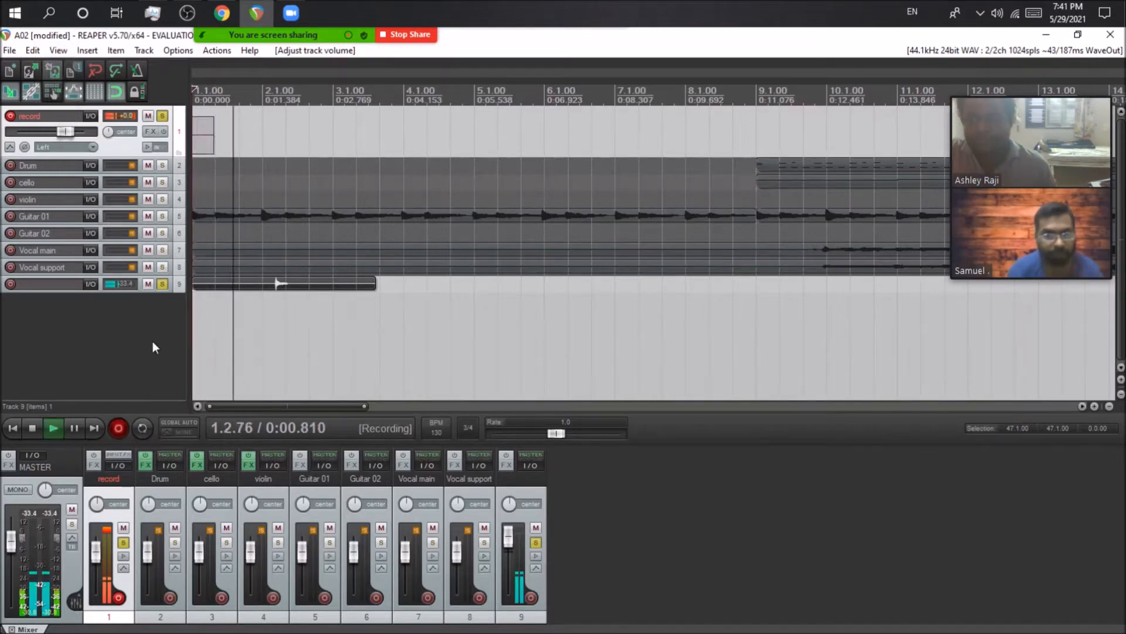
click(33, 428)
click(496, 426)
drag(276, 136, 254, 308)
click(269, 299)
double_click(269, 299)
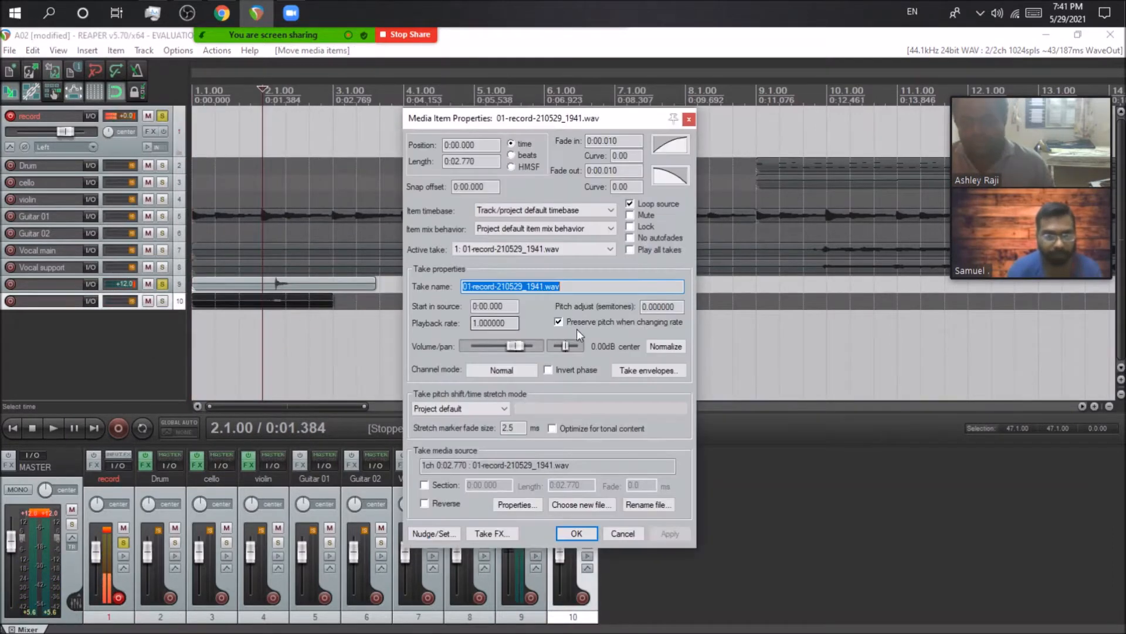
click(665, 350)
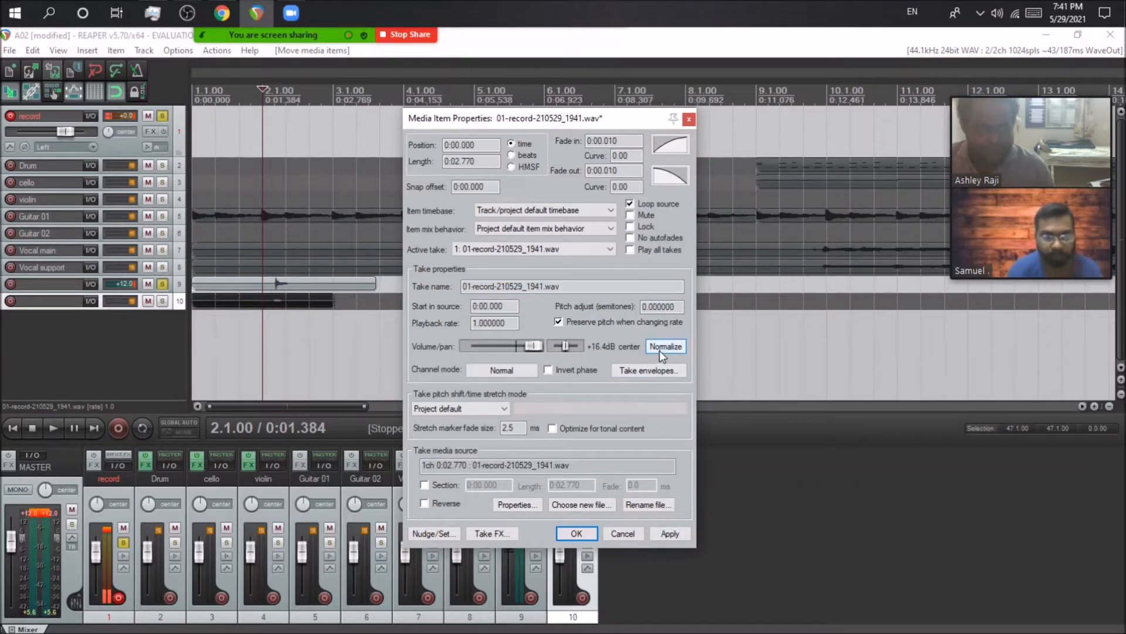
click(632, 532)
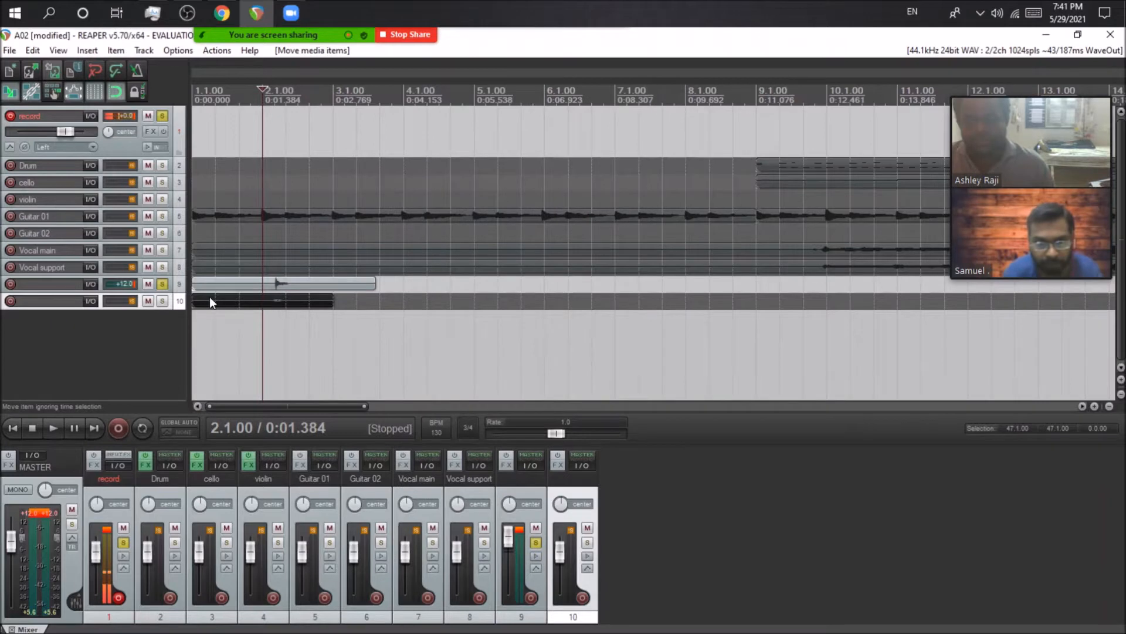
Solo track 10 and enlarge its height to show the second take's waveform in detail
click(163, 301)
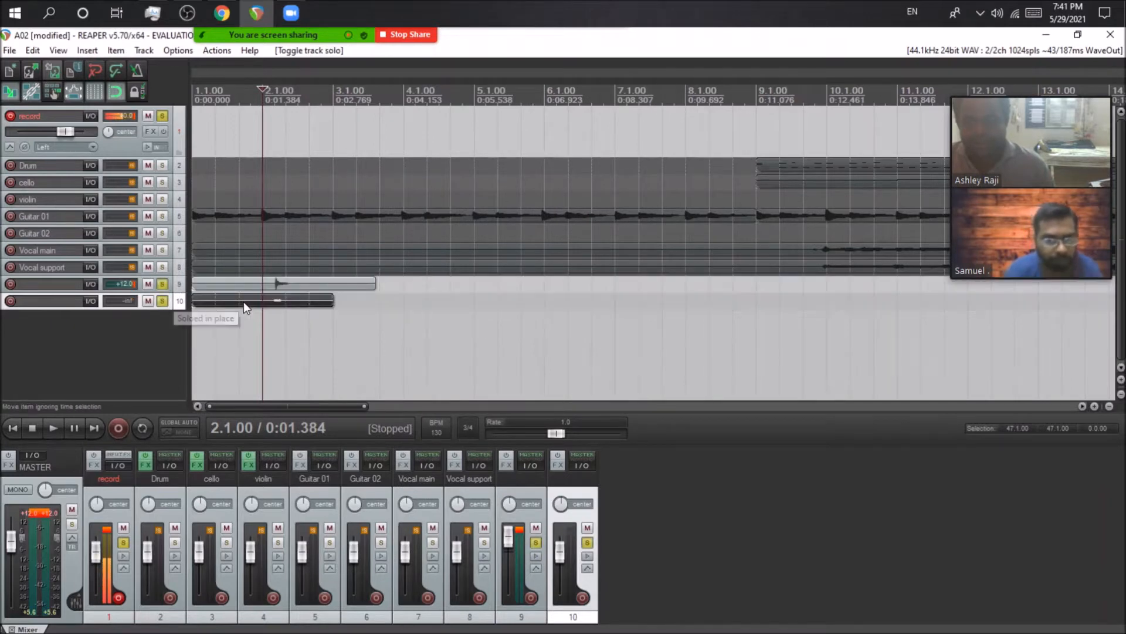
scroll(473, 334, up, 5)
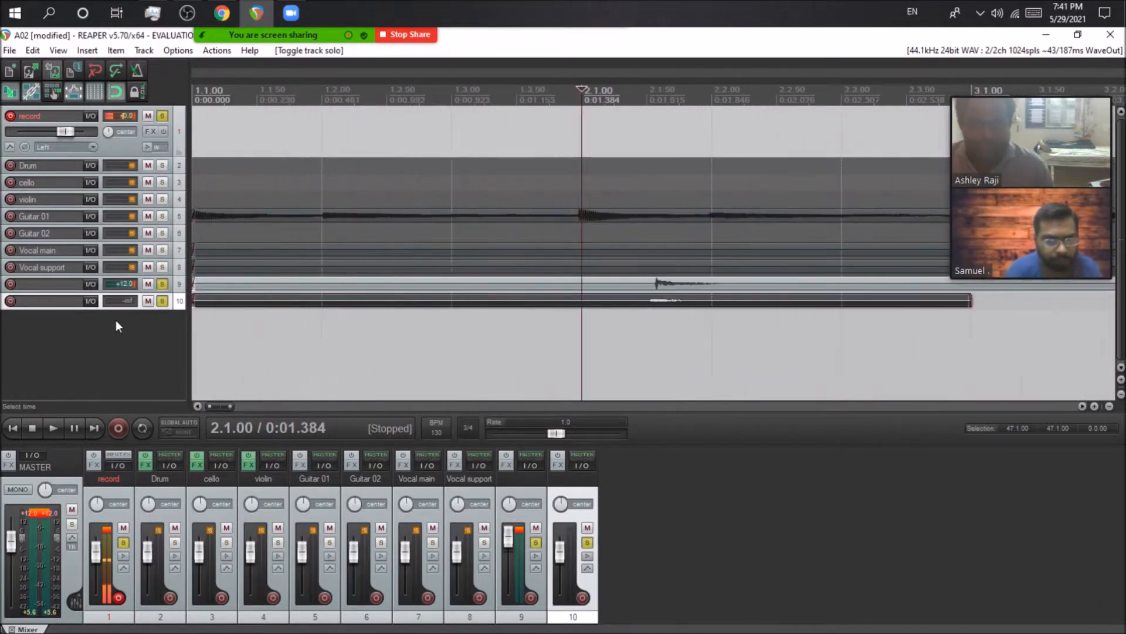
drag(179, 308, 182, 401)
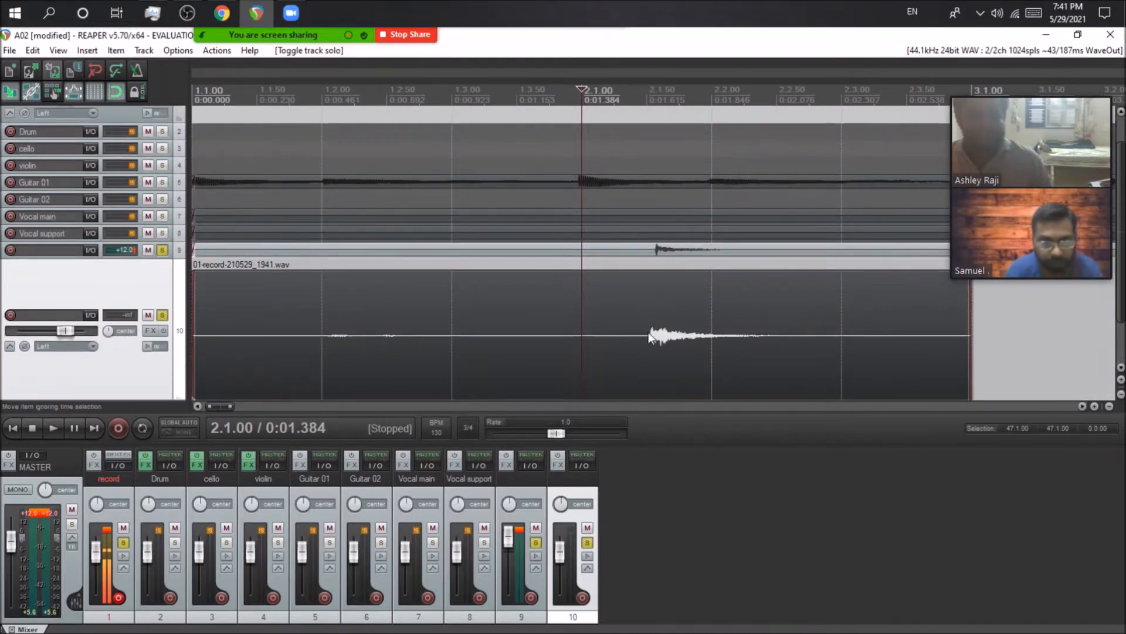
Normalize the second take on track 10, raising its item volume by 16.4 dB, and apply the change
double_click(574, 326)
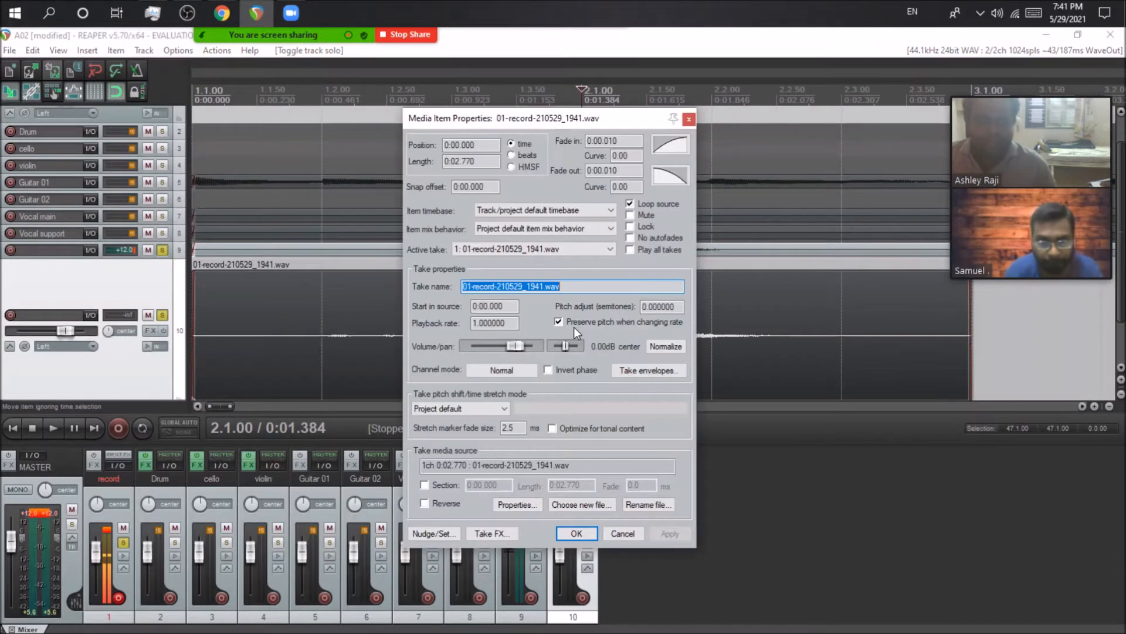
click(753, 333)
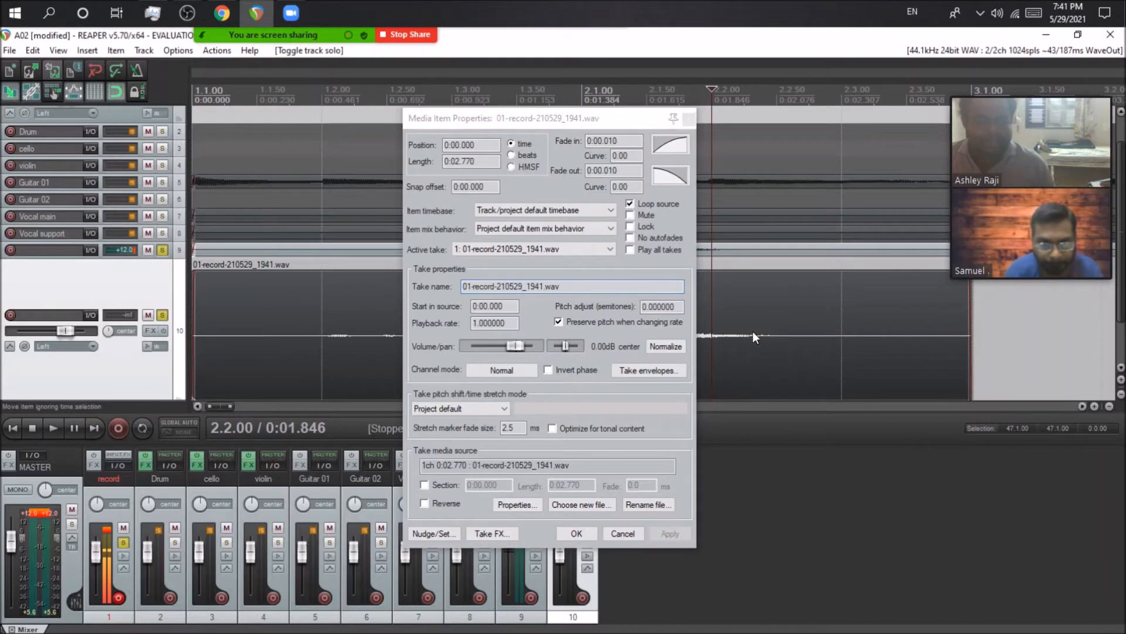
click(671, 347)
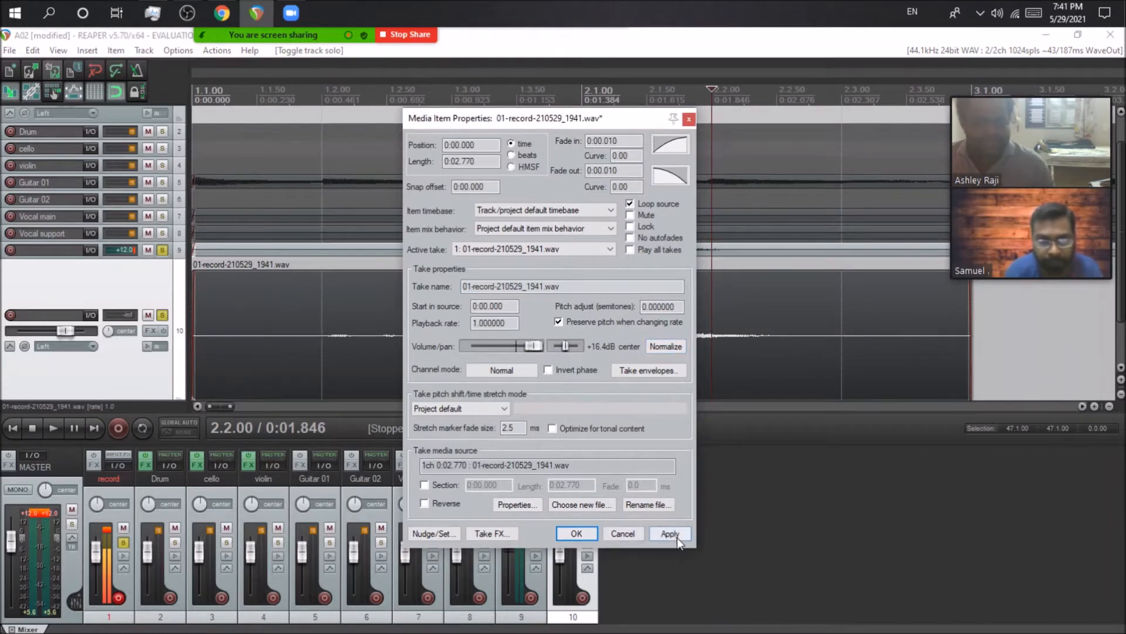
click(668, 534)
click(576, 533)
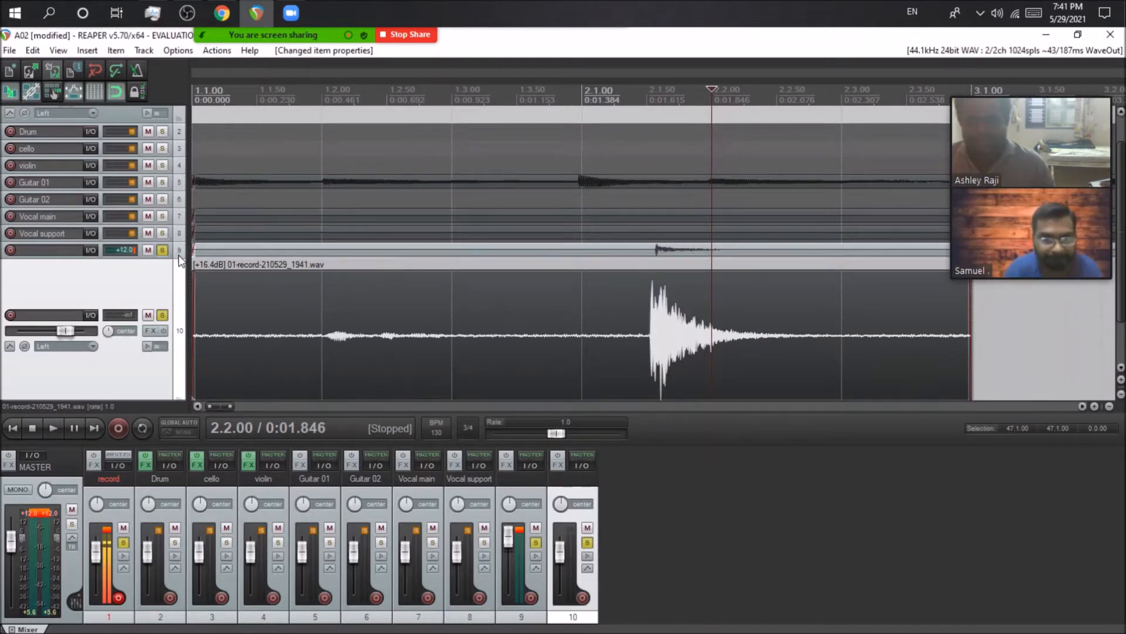
Enlarge track 9 slightly and place the edit cursor exactly at the onset of the second take's waveform on track 10
mouse_move(178, 255)
mouse_down()
mouse_move(187, 337)
mouse_move(188, 263)
mouse_up()
click(656, 270)
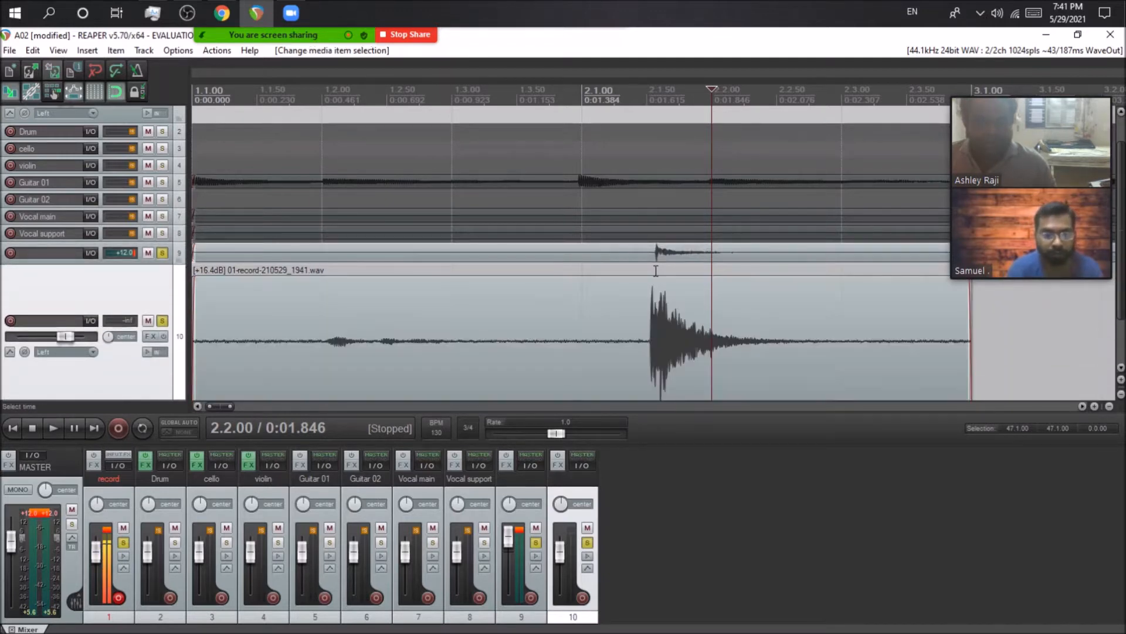
scroll(656, 270, up, 5)
click(334, 270)
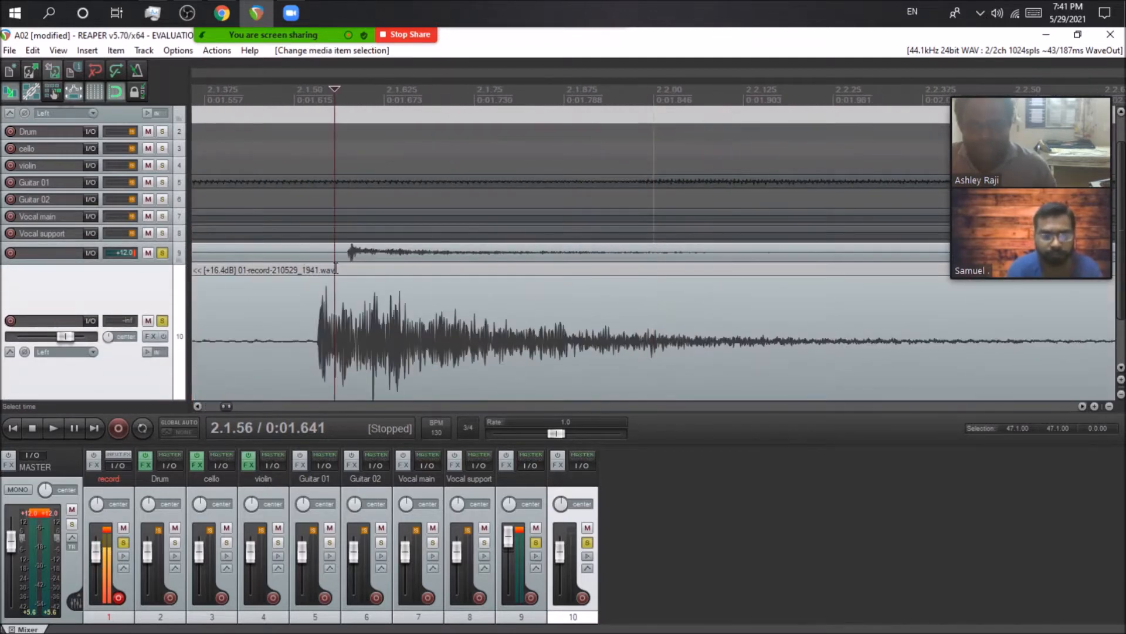
click(314, 270)
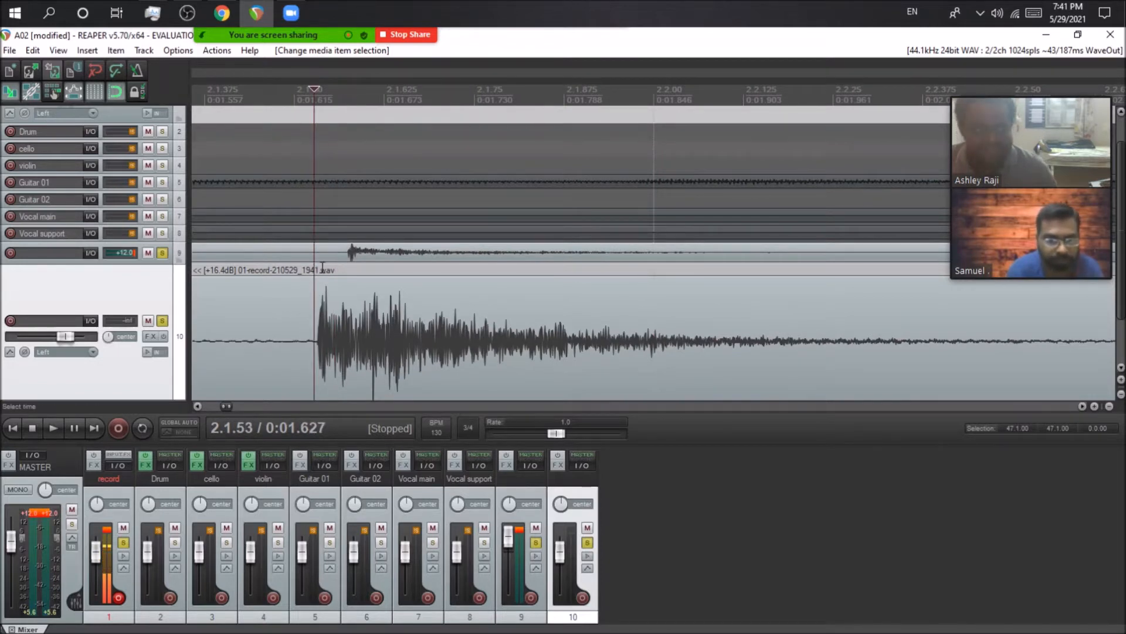
click(322, 269)
click(316, 270)
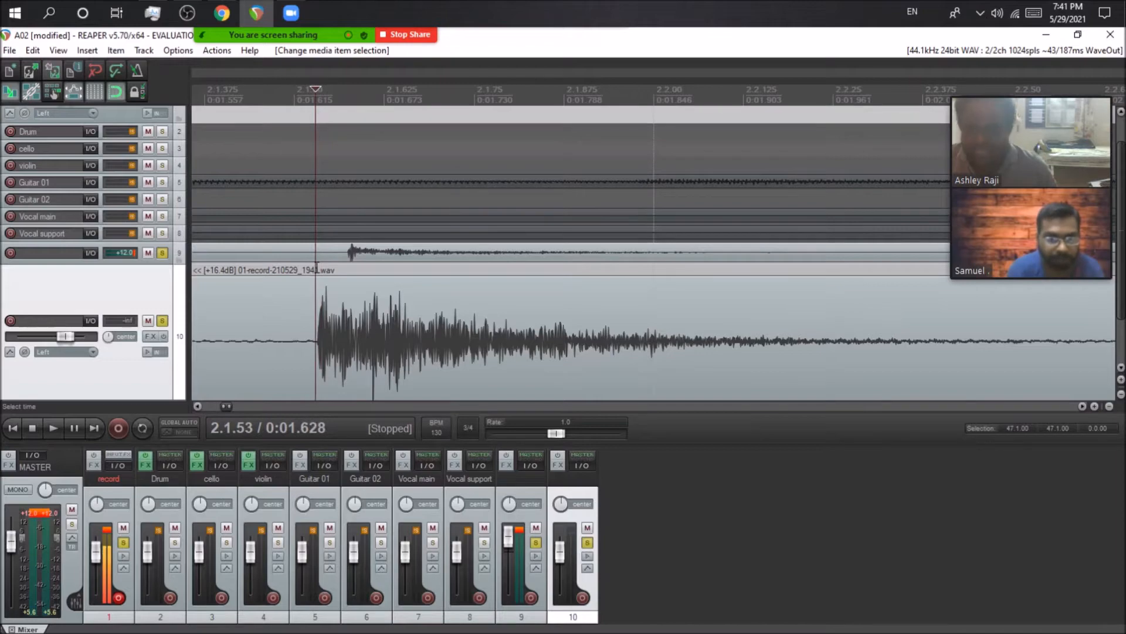
click(319, 270)
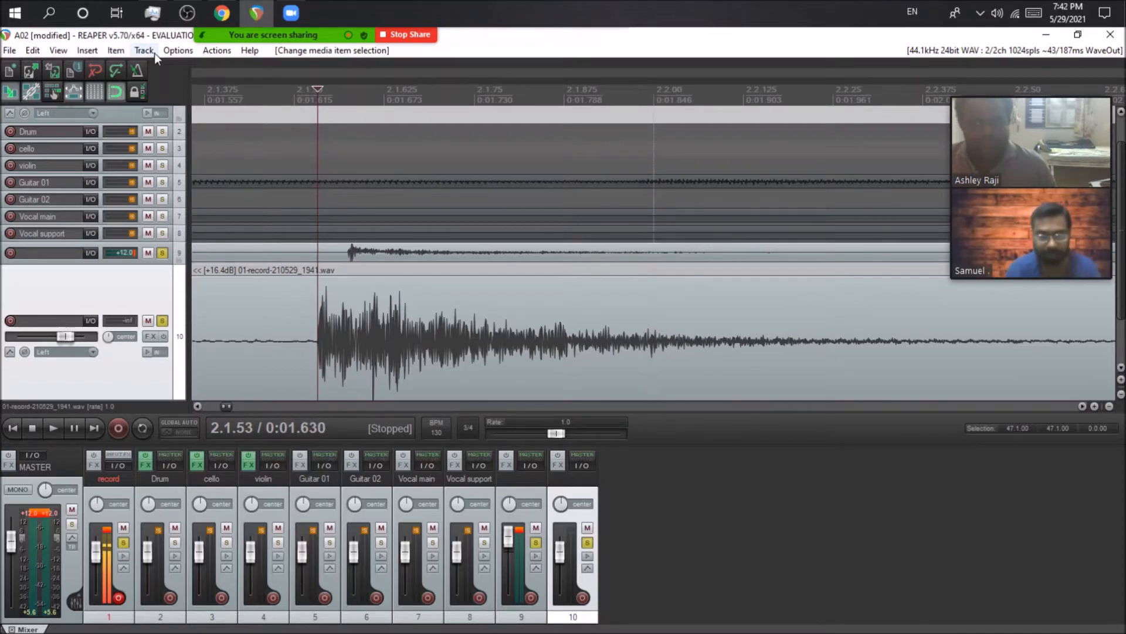
Check the manual input offset in the recording preferences, and leave the preferences without changes
click(178, 51)
click(223, 573)
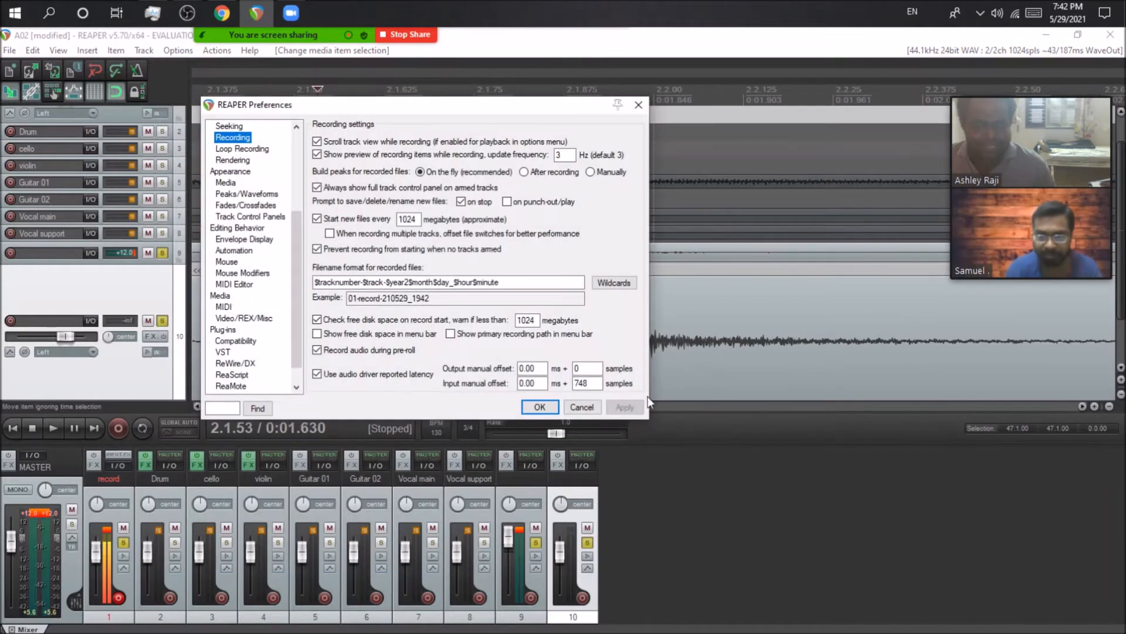
click(590, 407)
Add a new empty track below track 10 and turn off solo on tracks 9 and 10
scroll(378, 329, down, 3)
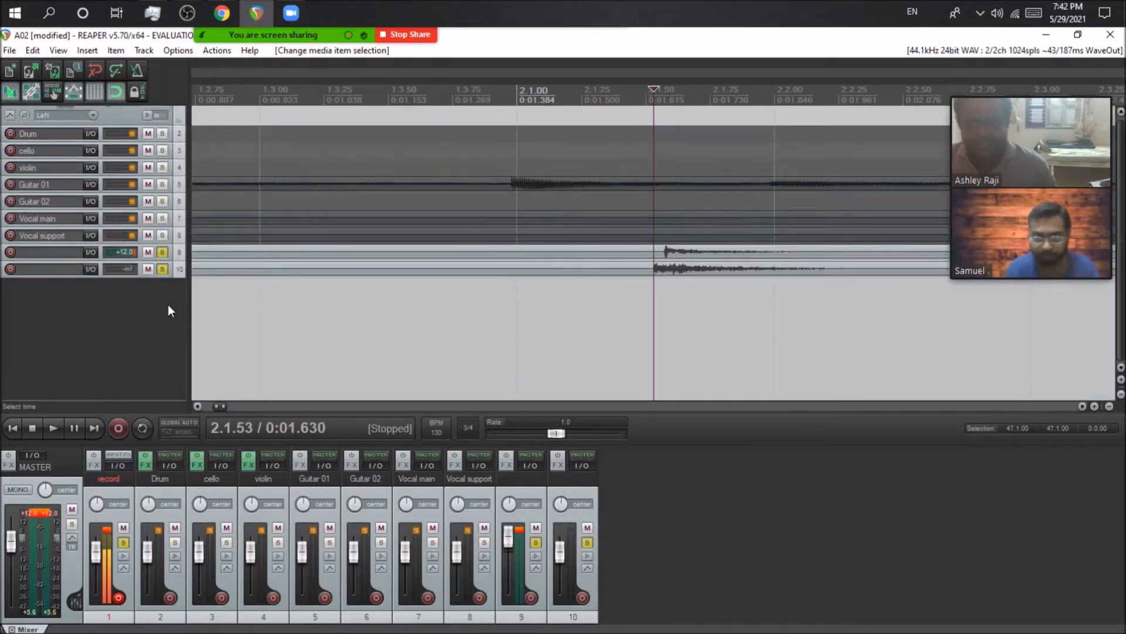
double_click(166, 305)
click(162, 290)
click(163, 272)
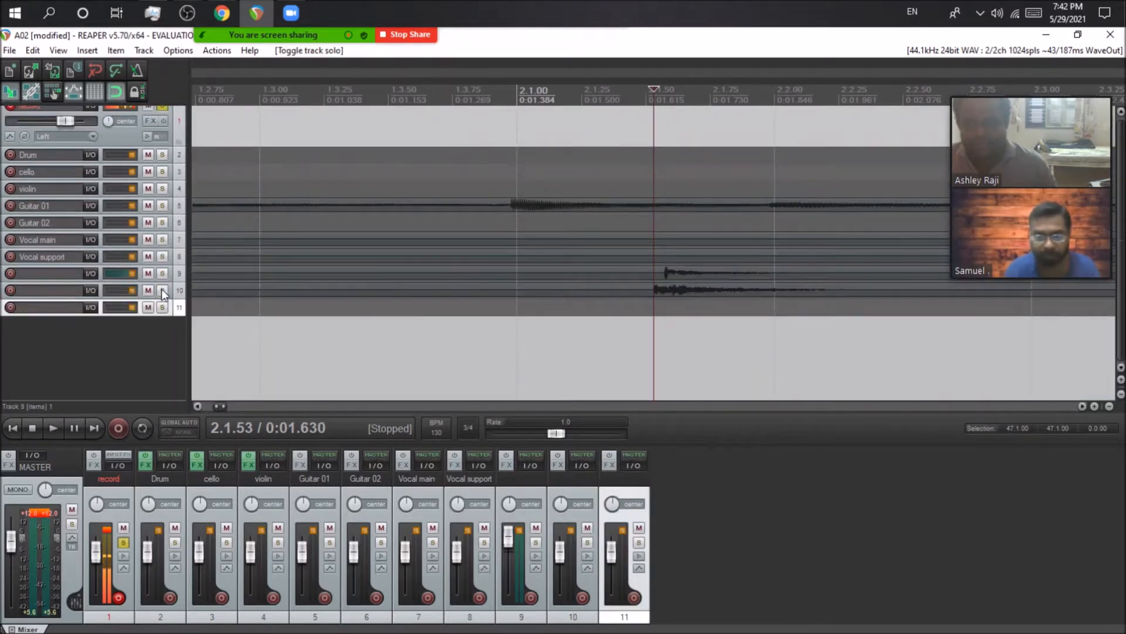
Add the Cockos ReaInsert effect to track 11 and solo that track
click(610, 464)
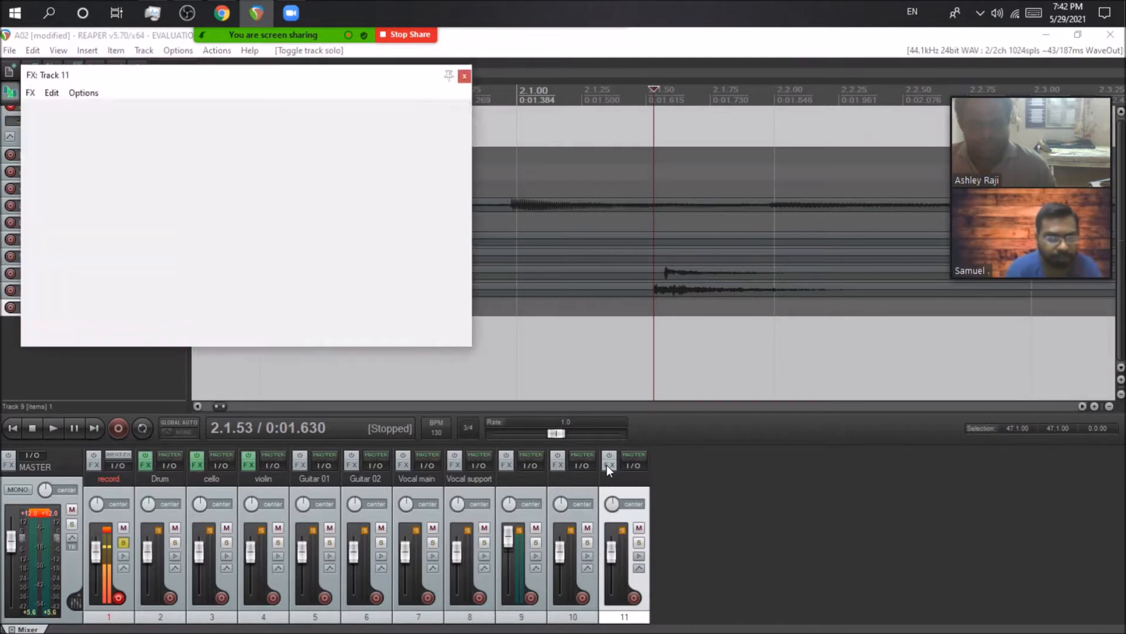
drag(311, 76, 638, 102)
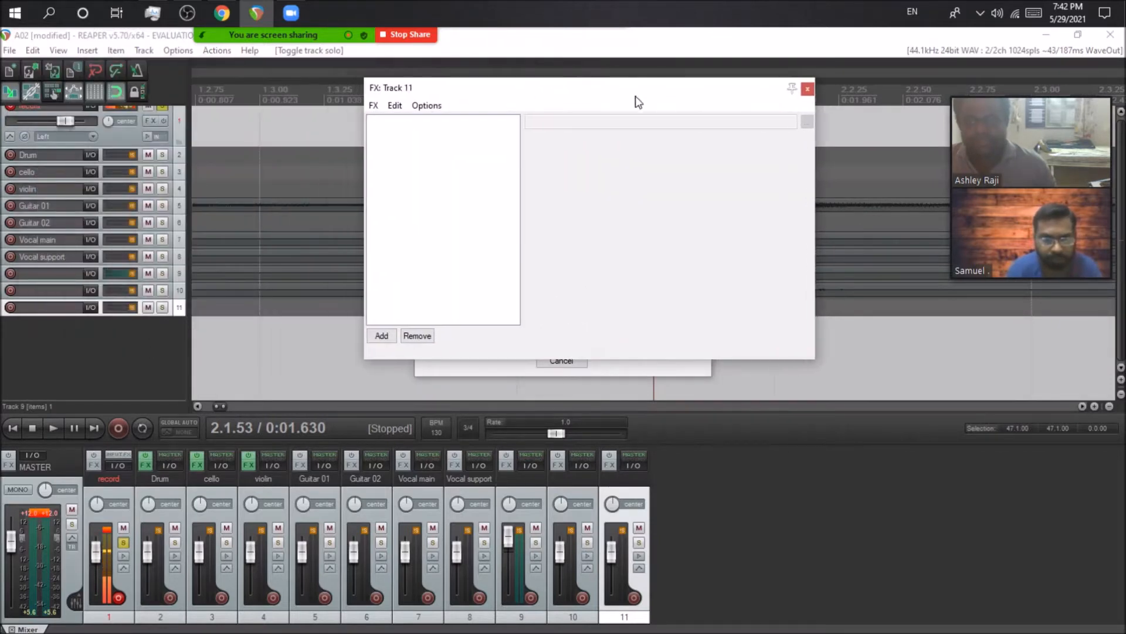
click(163, 307)
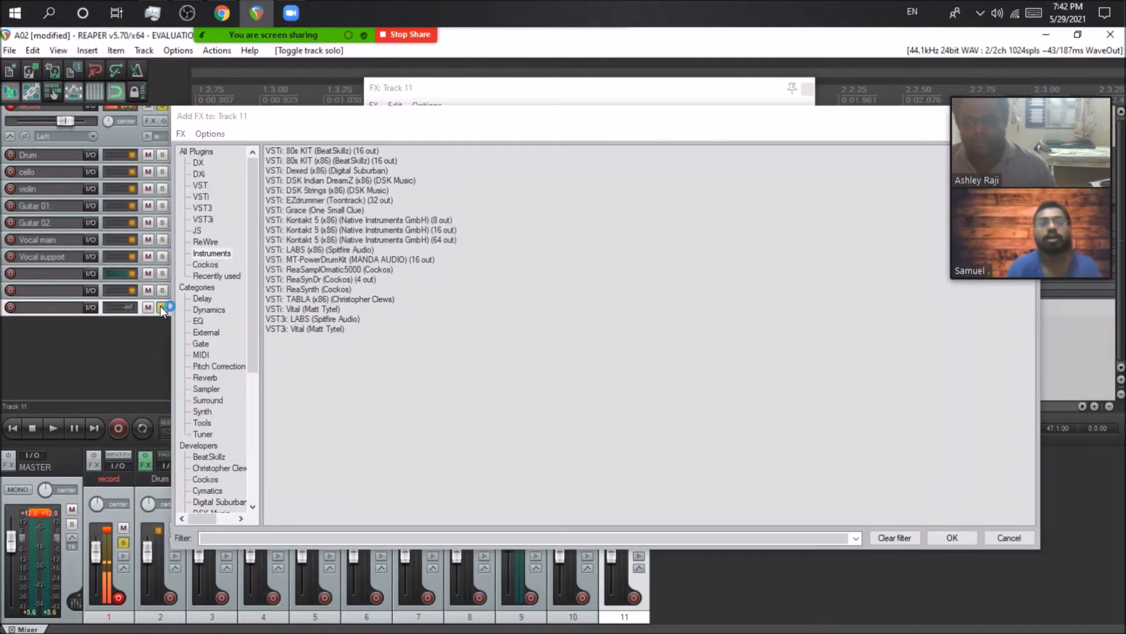
click(213, 267)
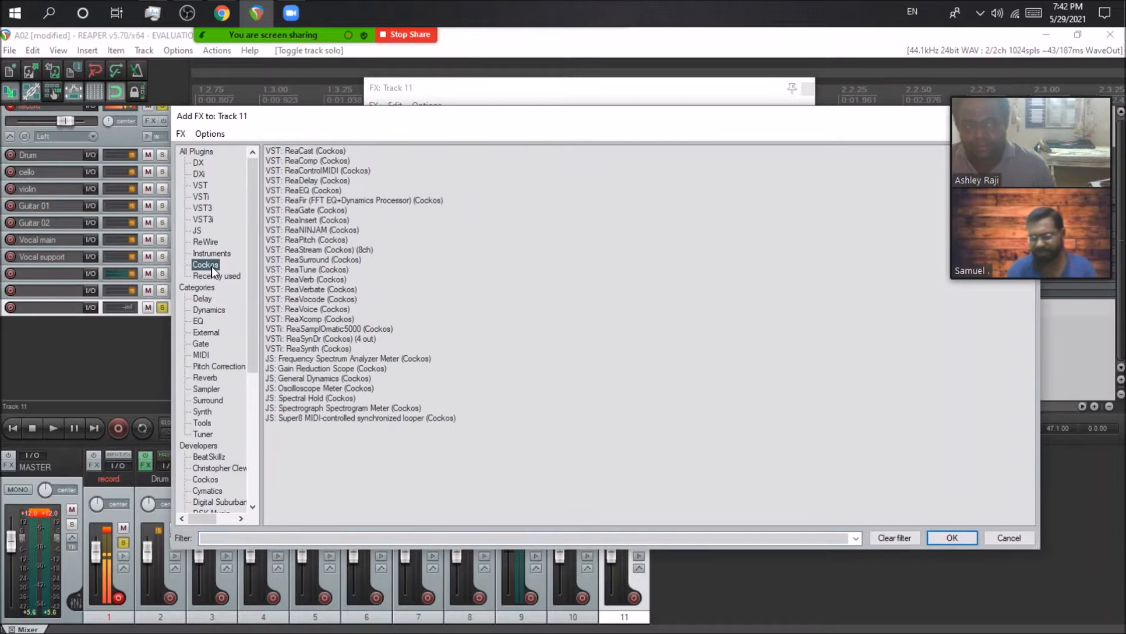
click(320, 170)
click(322, 191)
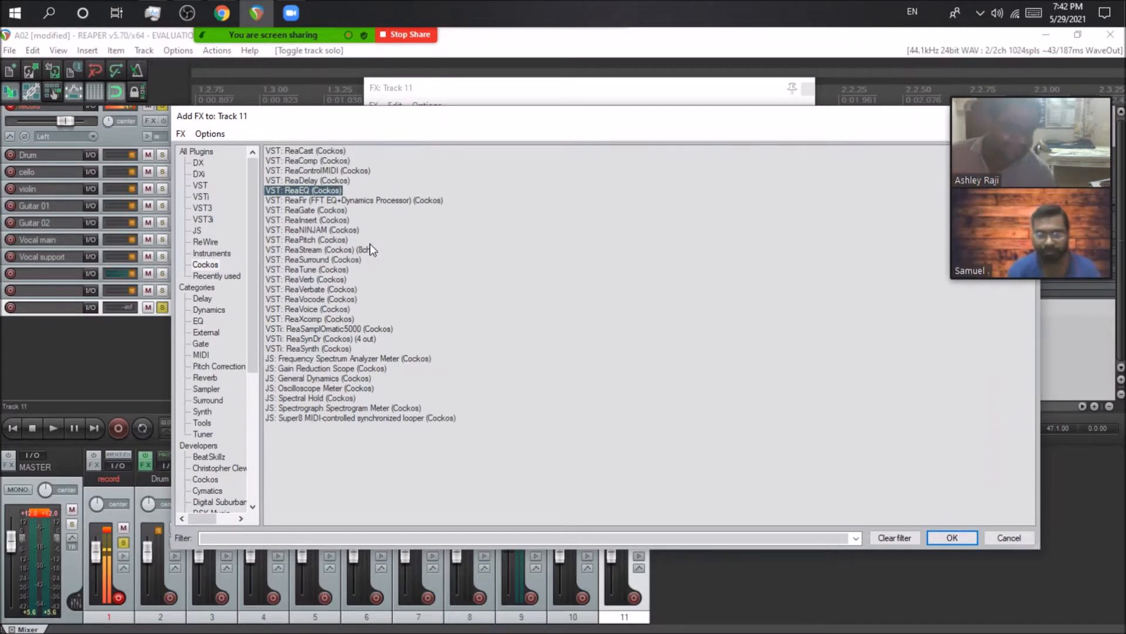
click(319, 322)
click(310, 230)
double_click(308, 220)
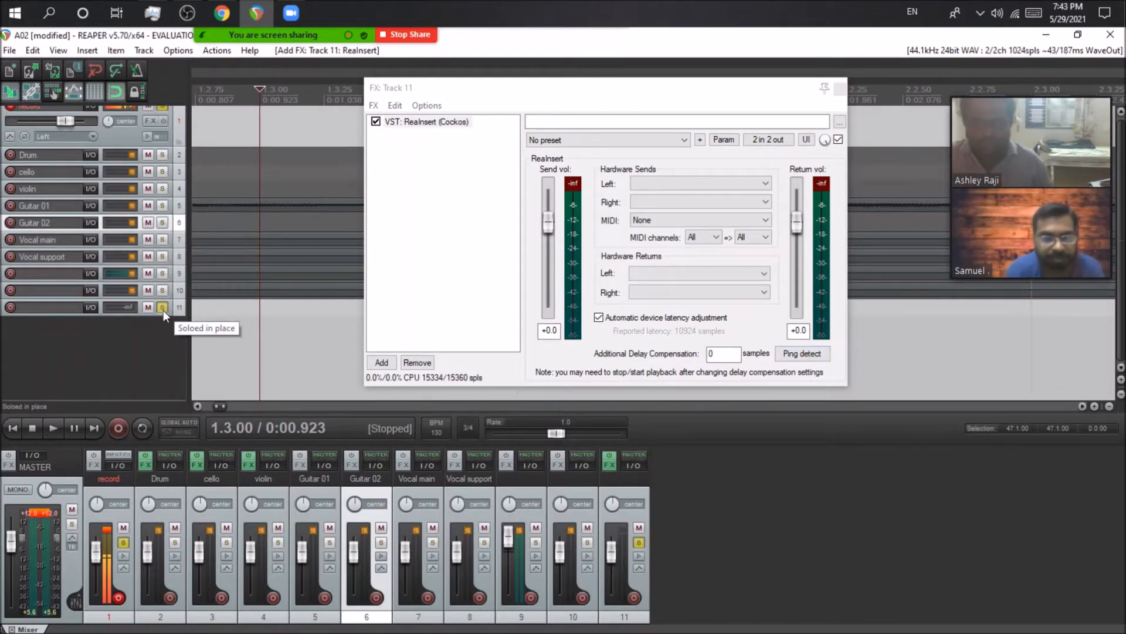
Set ReaInsert's hardware sends to Left Output and Right Output, and its hardware returns to Left and Right
click(802, 356)
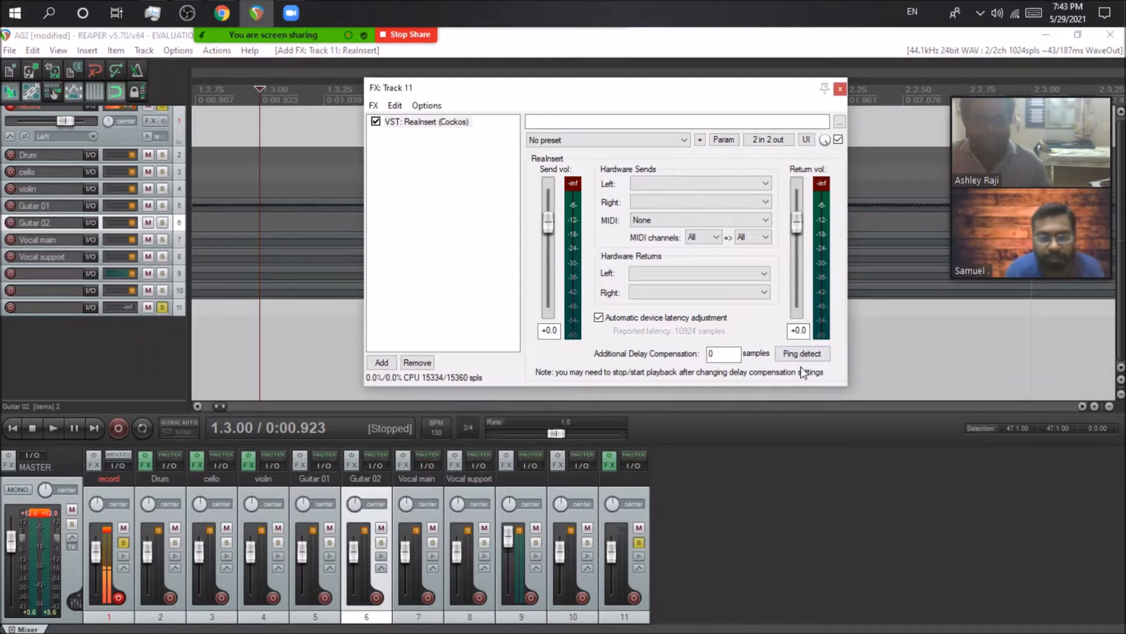
click(689, 184)
click(682, 204)
click(681, 203)
click(677, 227)
click(669, 201)
click(665, 234)
click(654, 280)
click(645, 295)
click(640, 292)
click(659, 324)
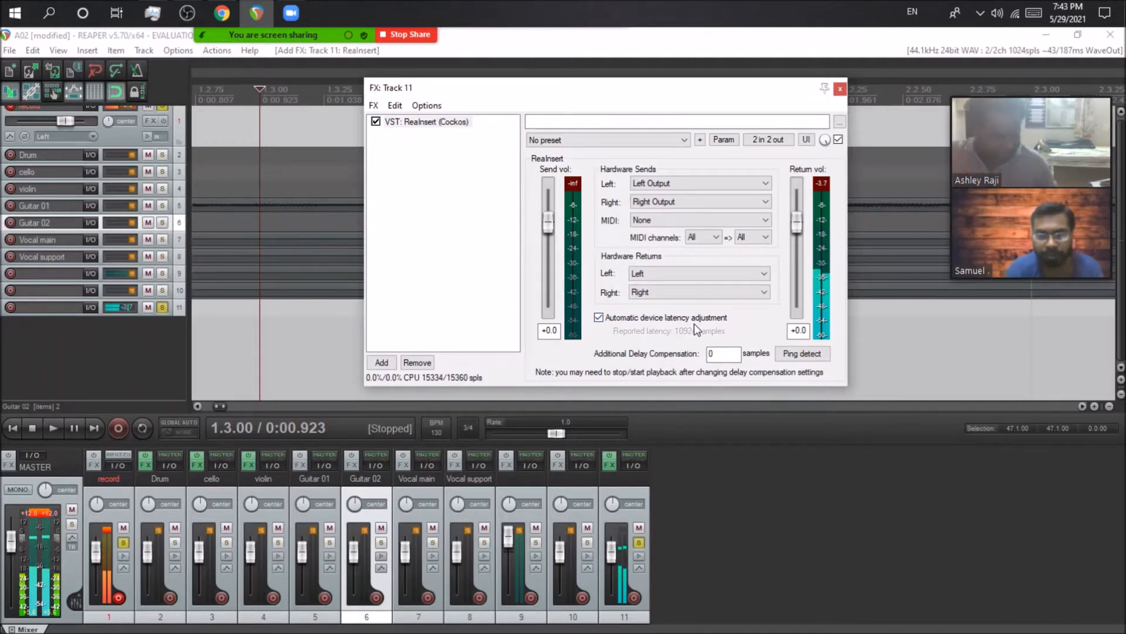
Measure the additional delay compensation in ReaInsert with Ping detect, repeating the detection to compare the sample values
click(813, 357)
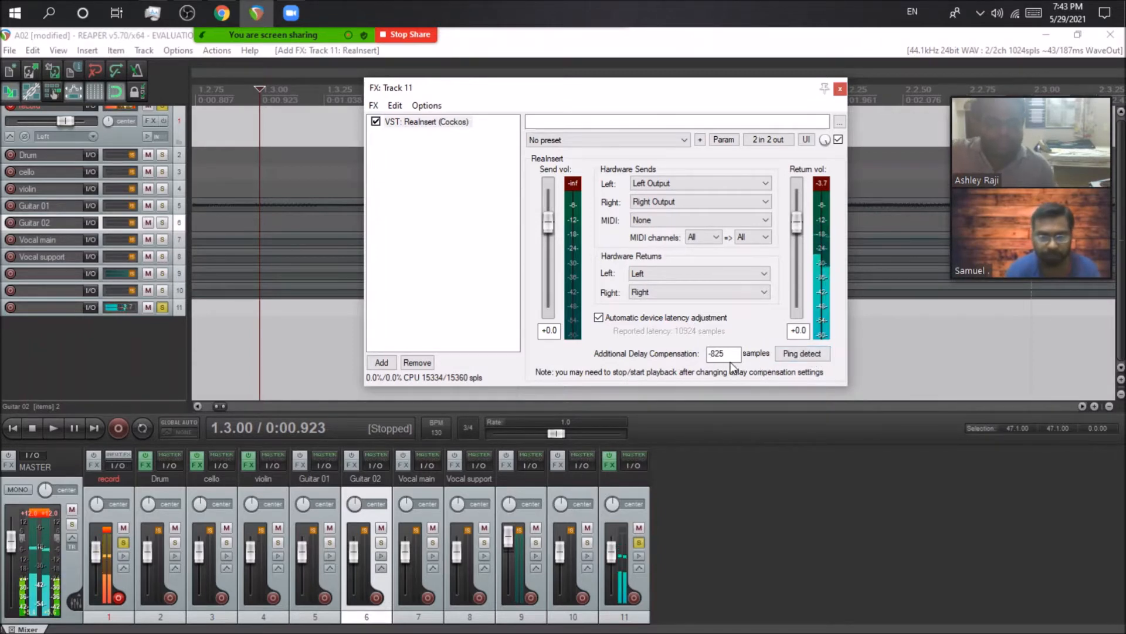
drag(730, 354, 700, 355)
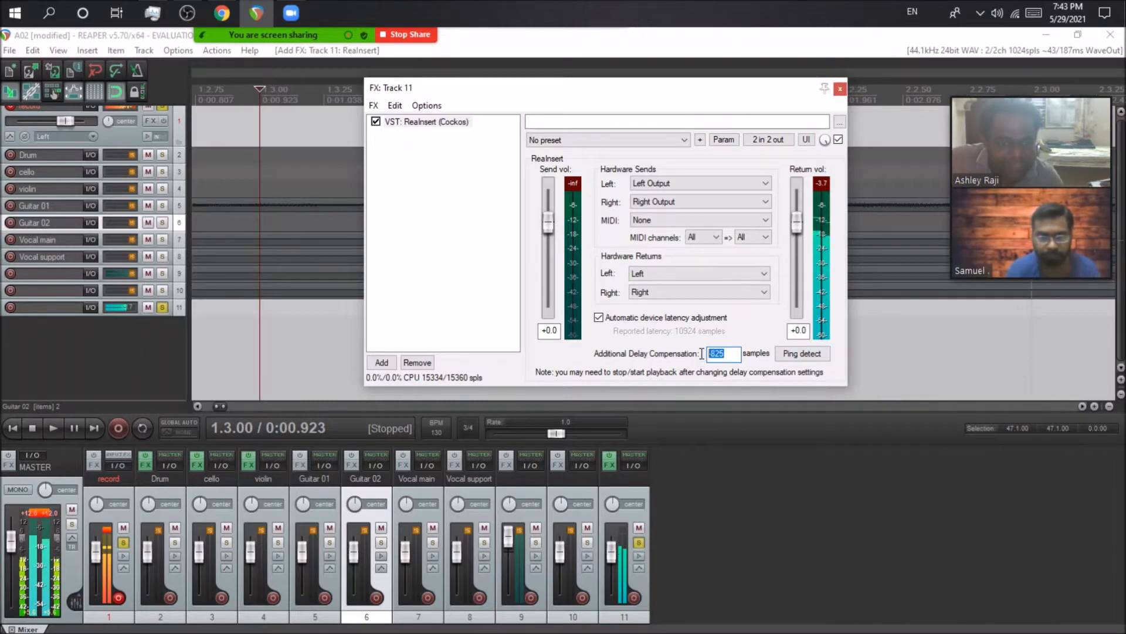
double_click(730, 353)
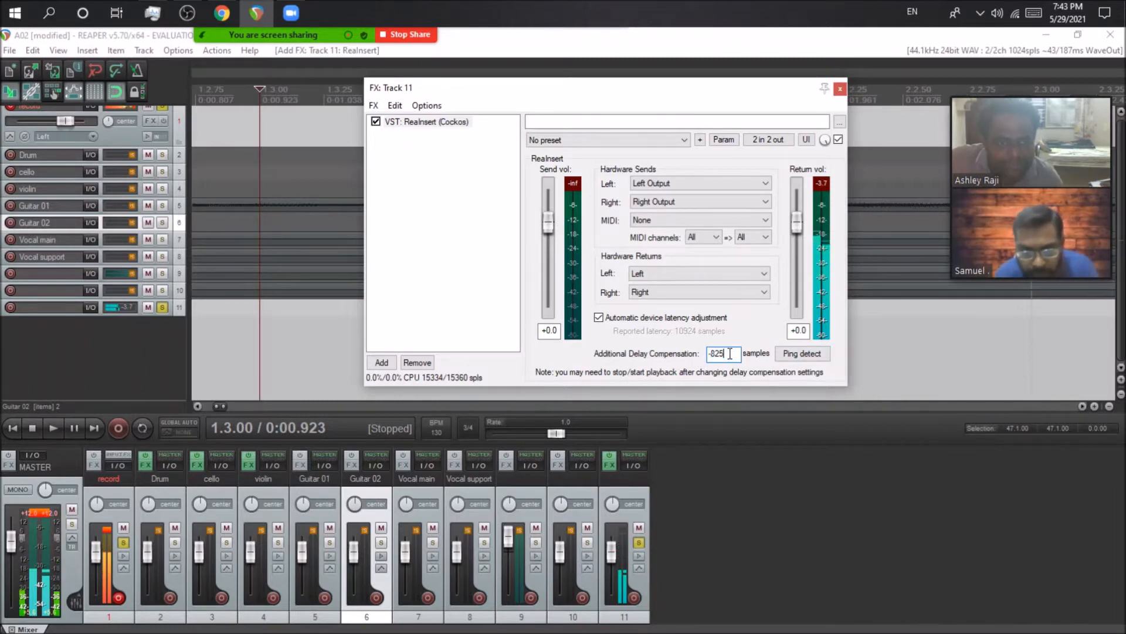
click(790, 355)
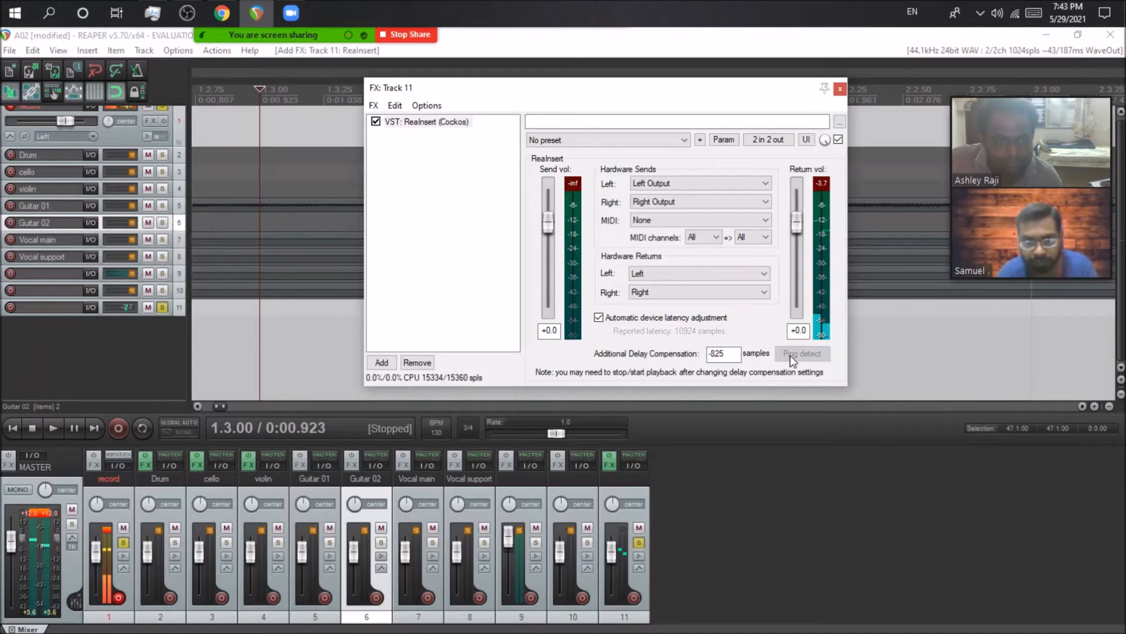
click(791, 355)
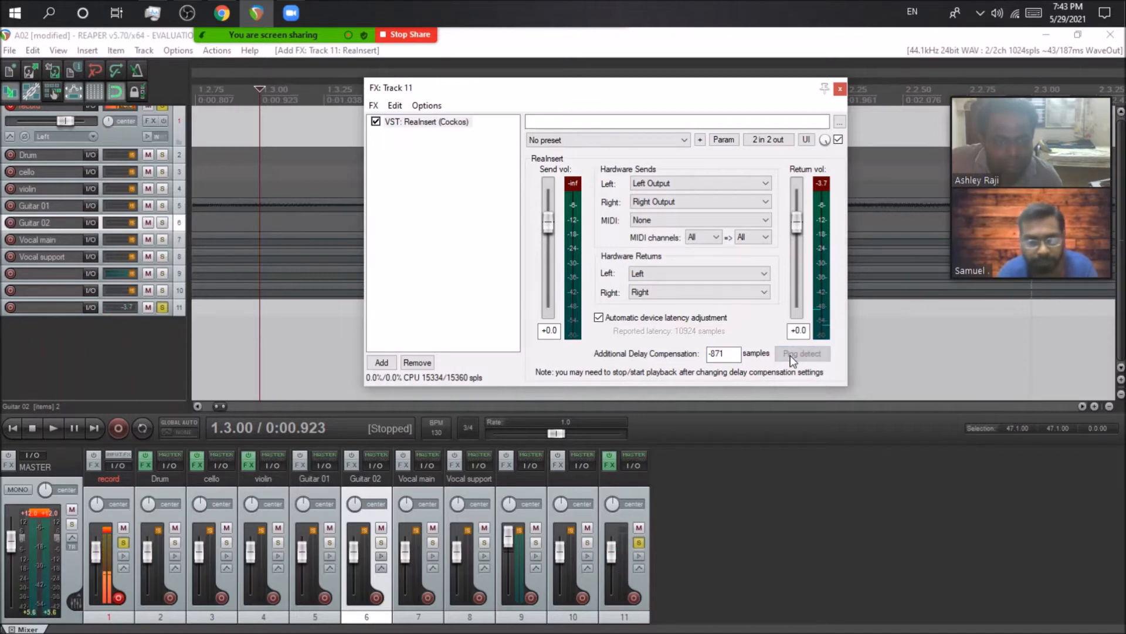
Run Ping detect once more, copy the additional delay compensation value, and close track 11's effects window
click(726, 353)
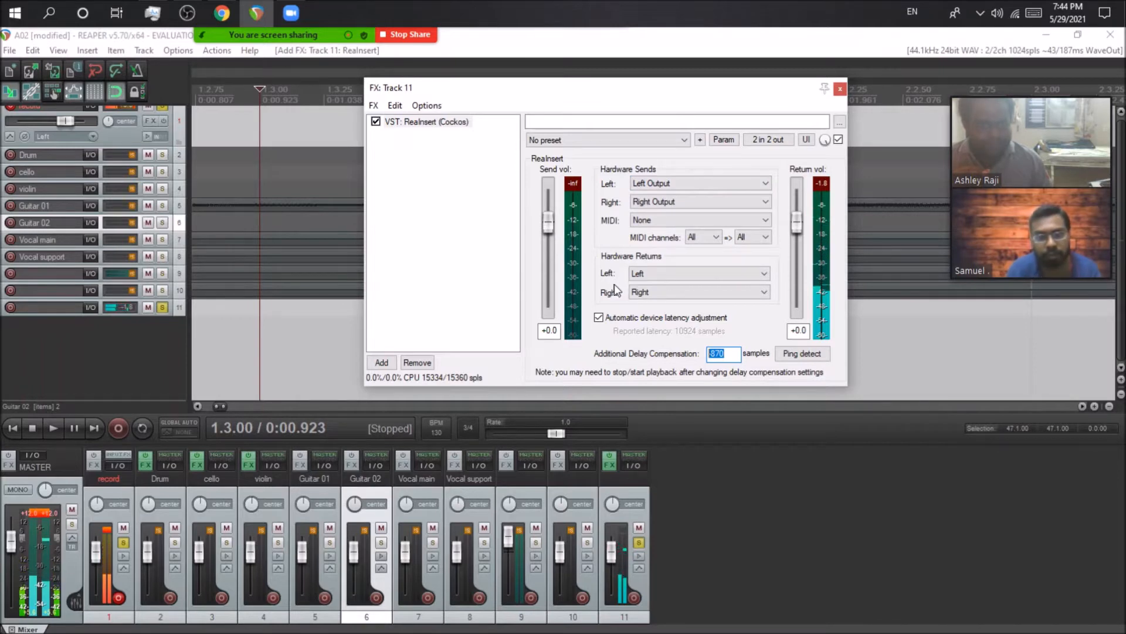
click(812, 355)
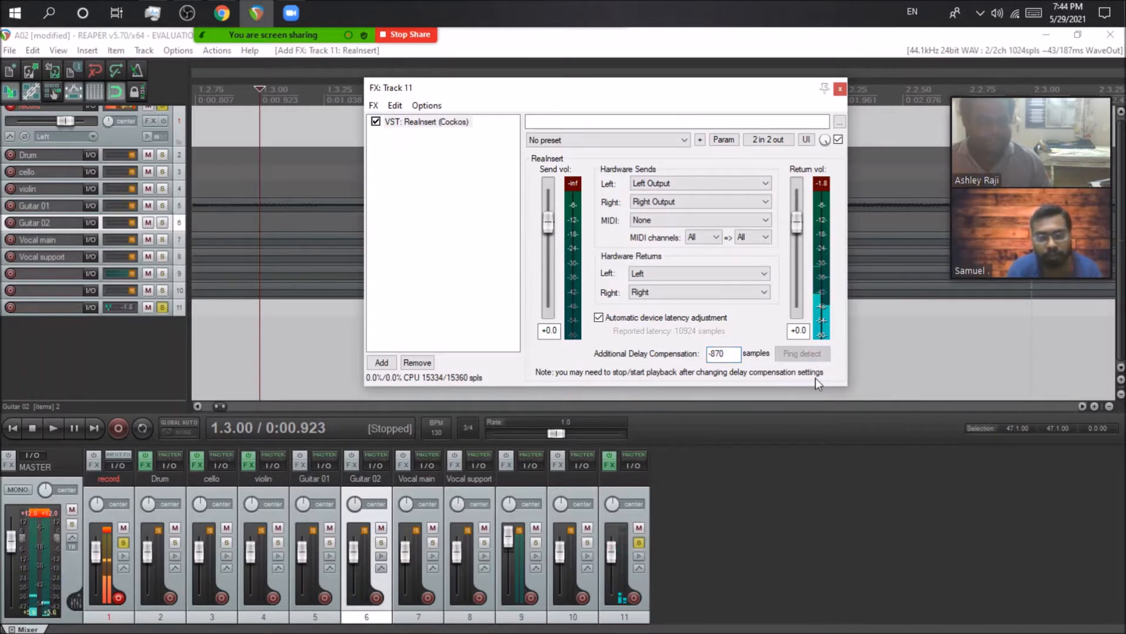
drag(737, 352, 697, 358)
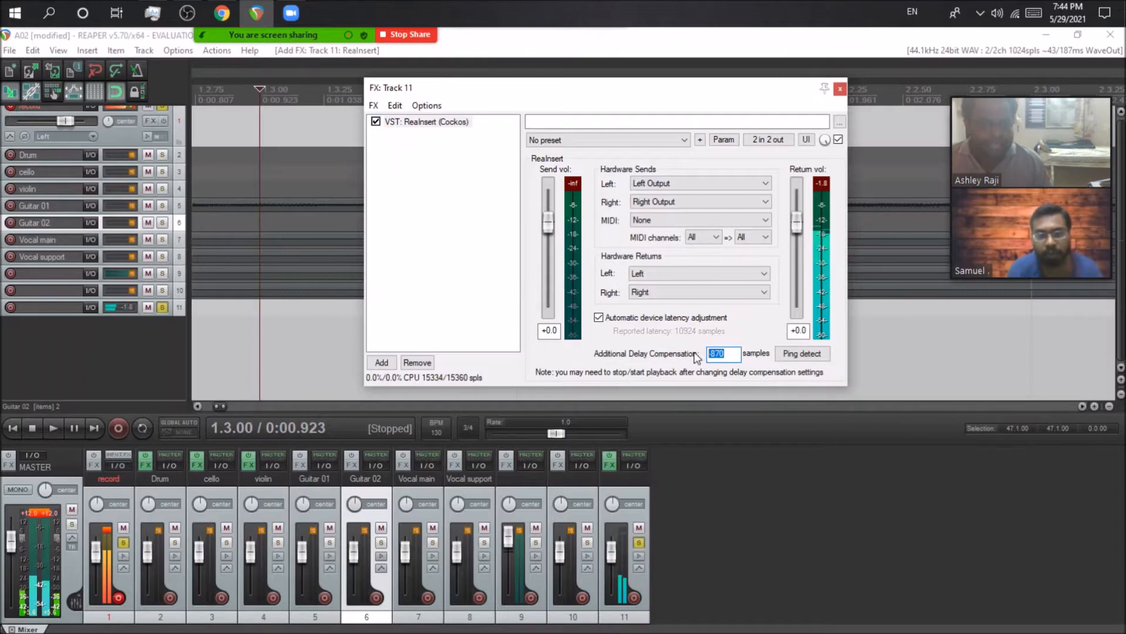
right_click(711, 356)
click(731, 399)
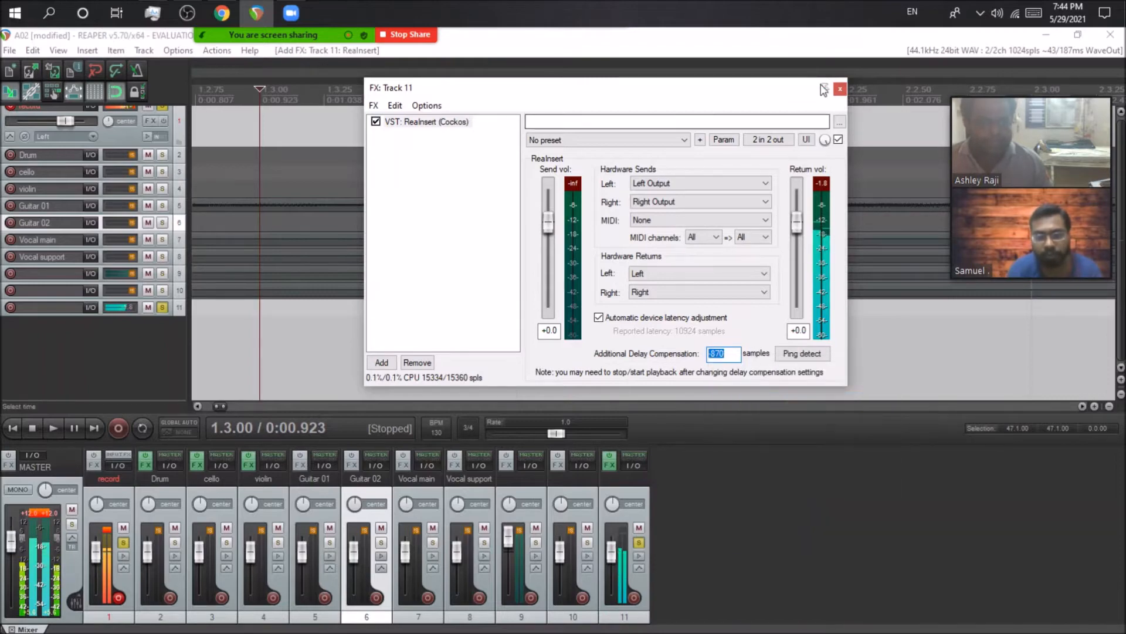
click(839, 90)
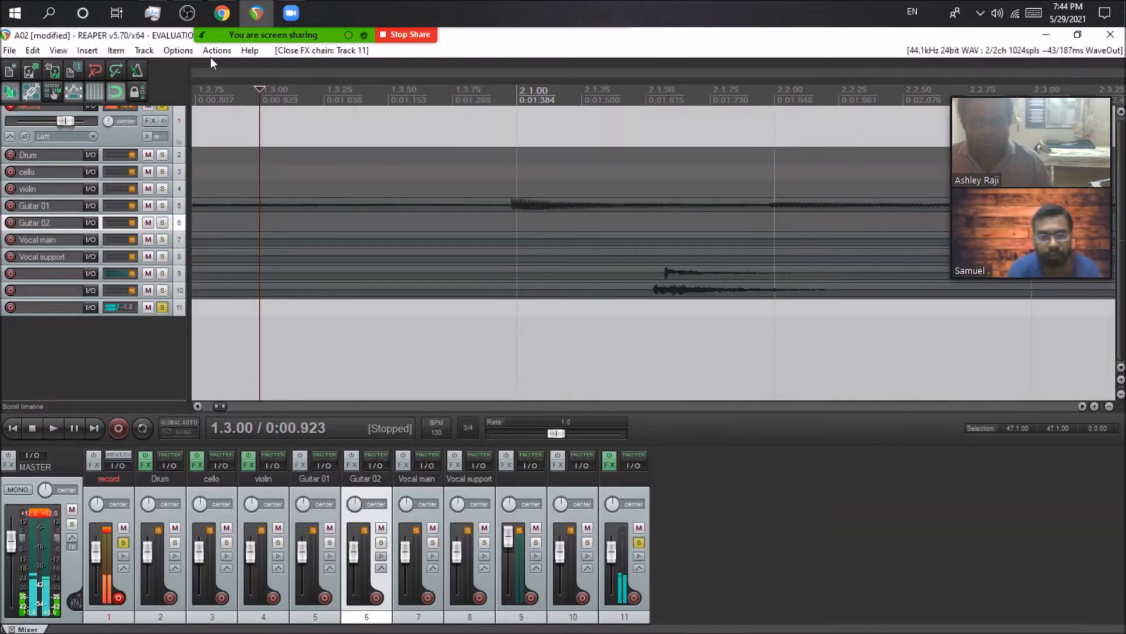
Locate the input manual offset in samples in the recording preferences, and leave the preferences without changing it
click(183, 52)
click(202, 577)
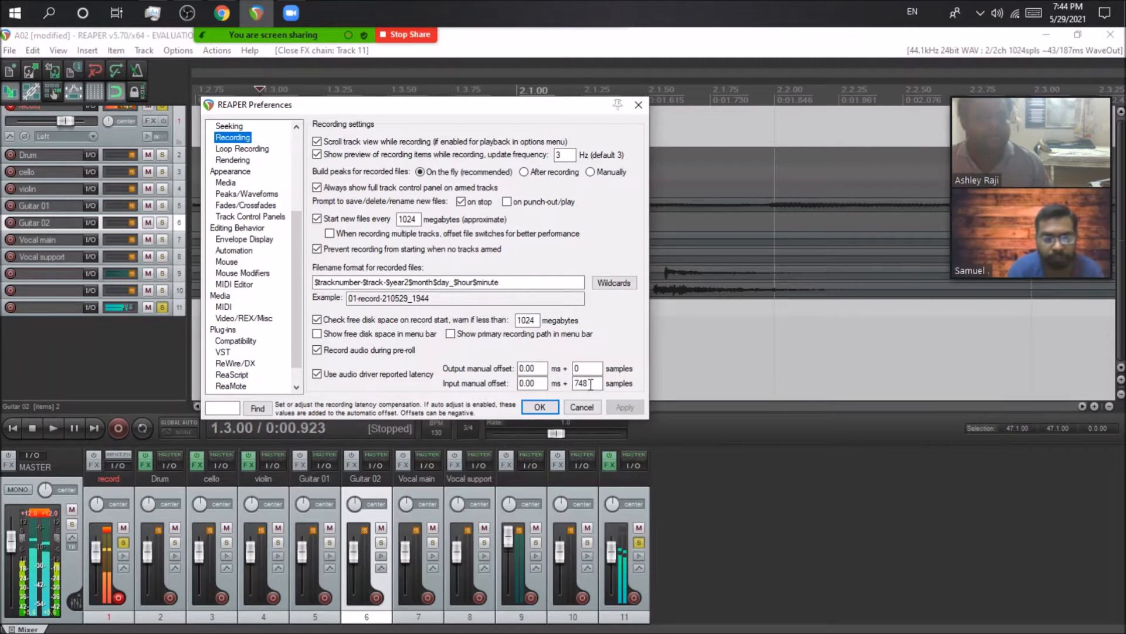
drag(594, 386, 566, 385)
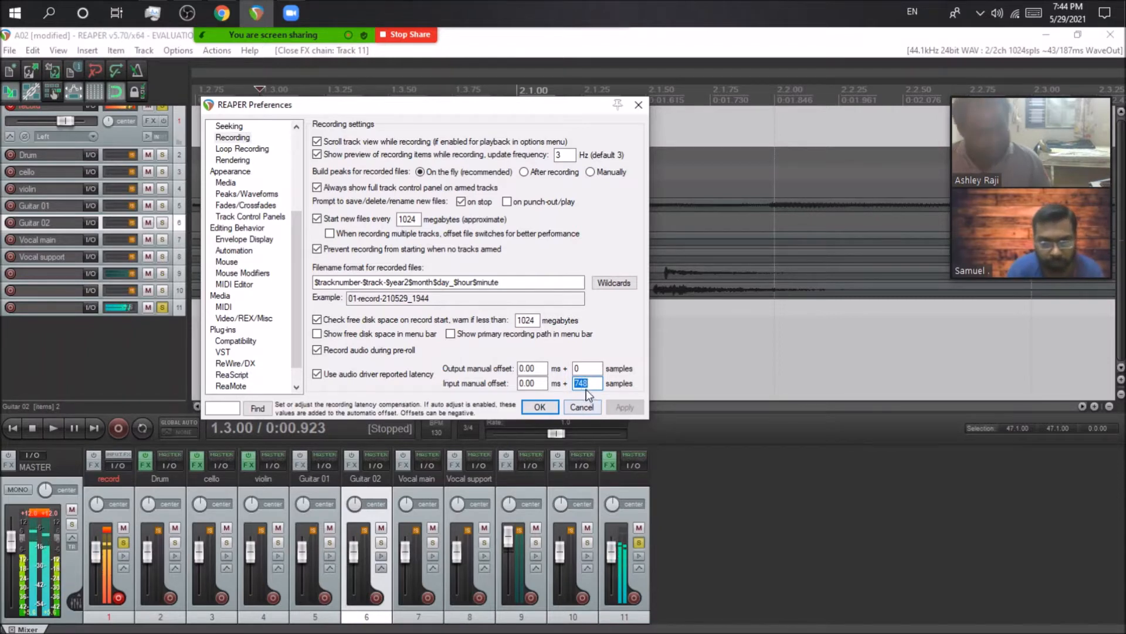
double_click(589, 384)
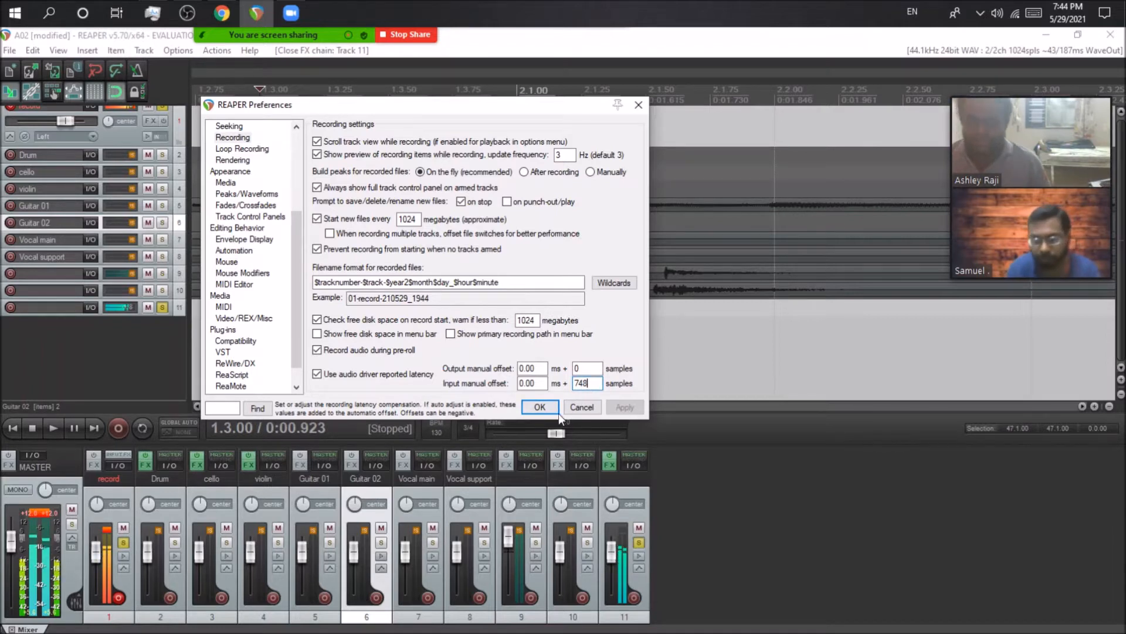
click(582, 406)
Disarm the record track and turn off solo on both the record track and track 11
scroll(458, 369, down, 5)
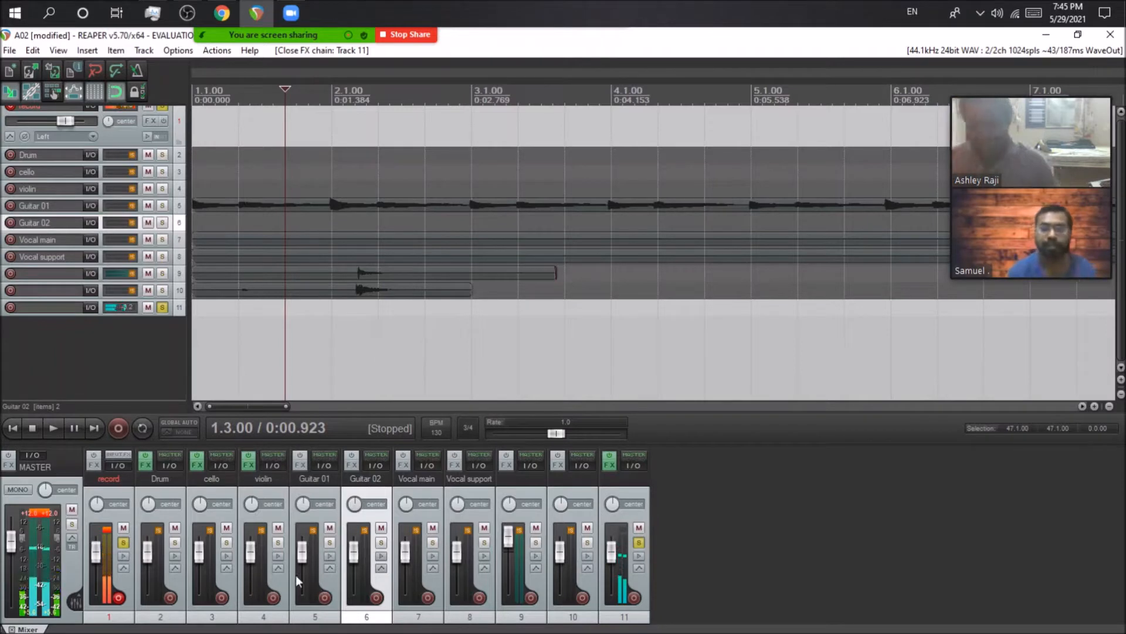
scroll(177, 281, down, 1)
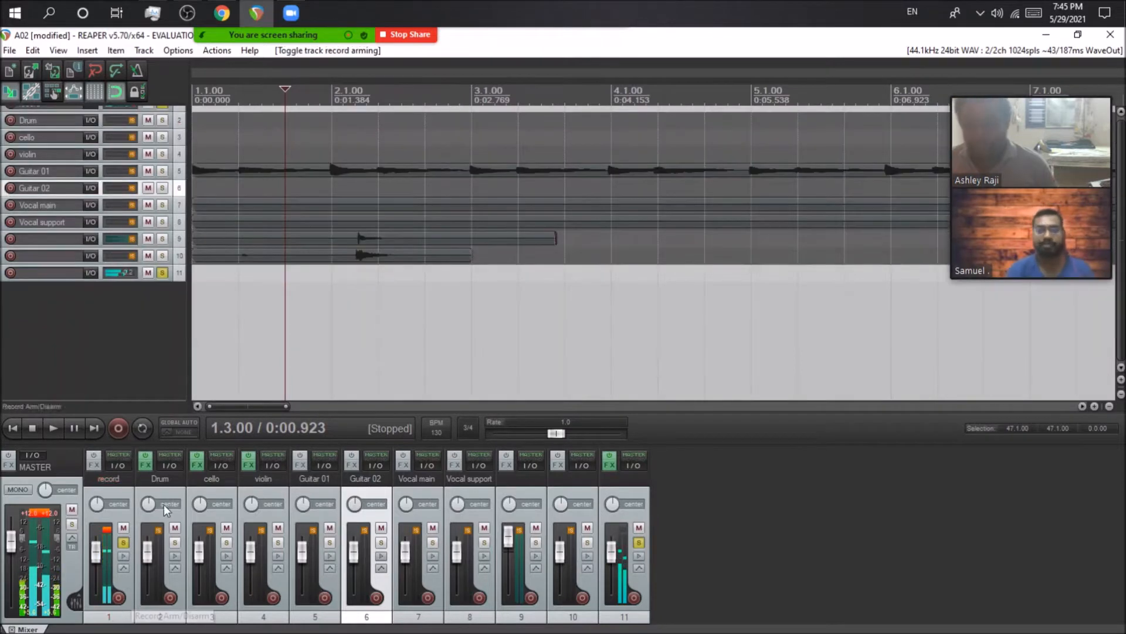
click(160, 271)
click(164, 274)
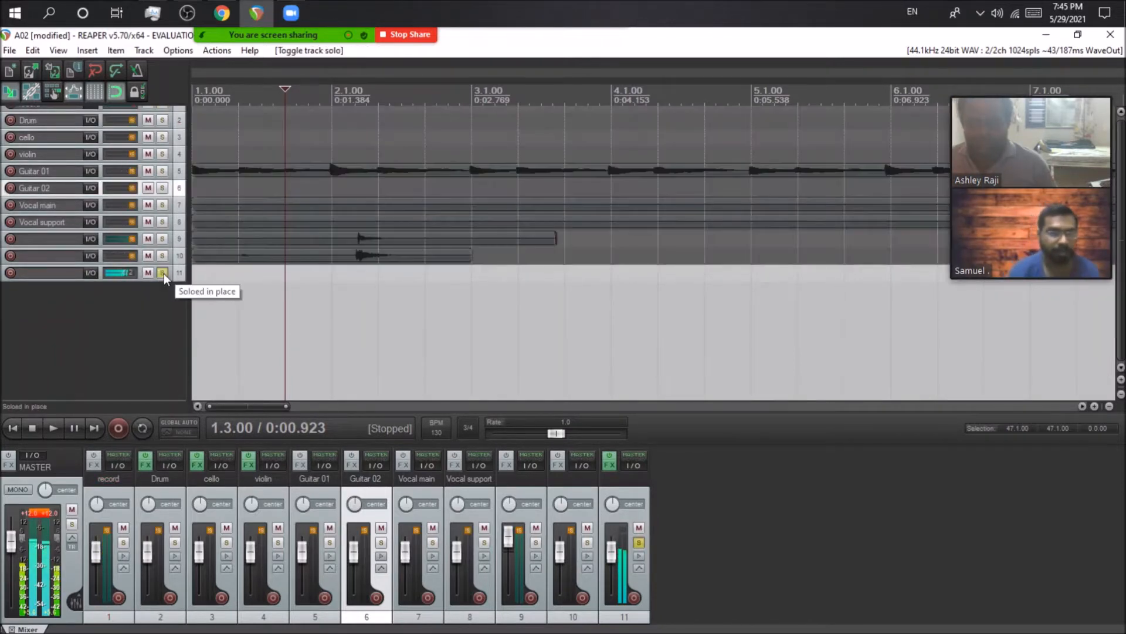
click(639, 543)
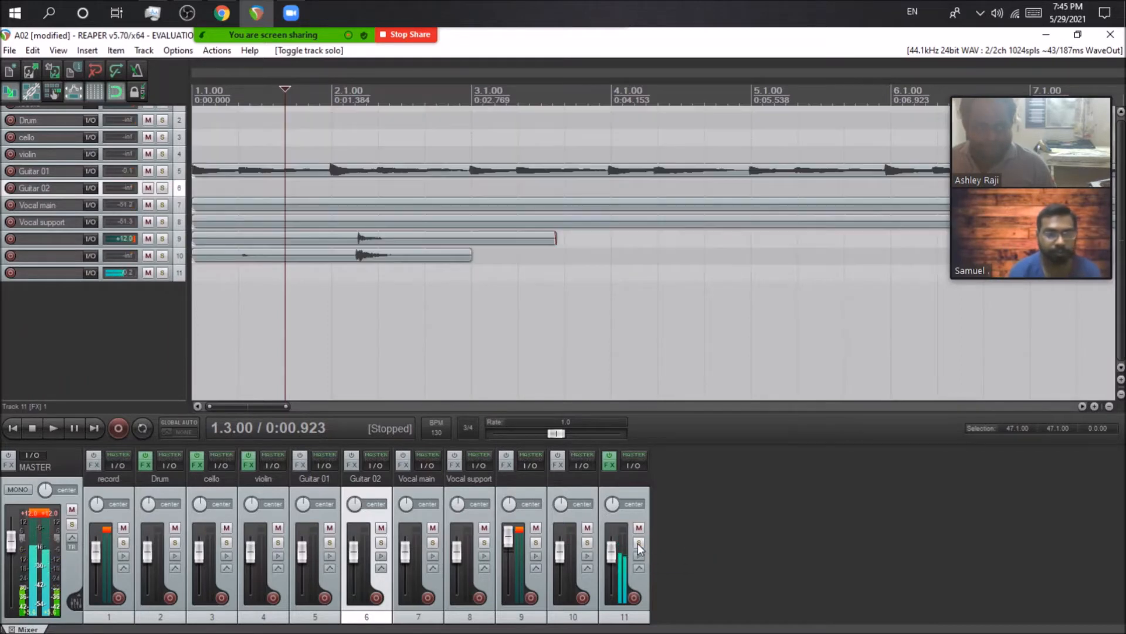
click(639, 544)
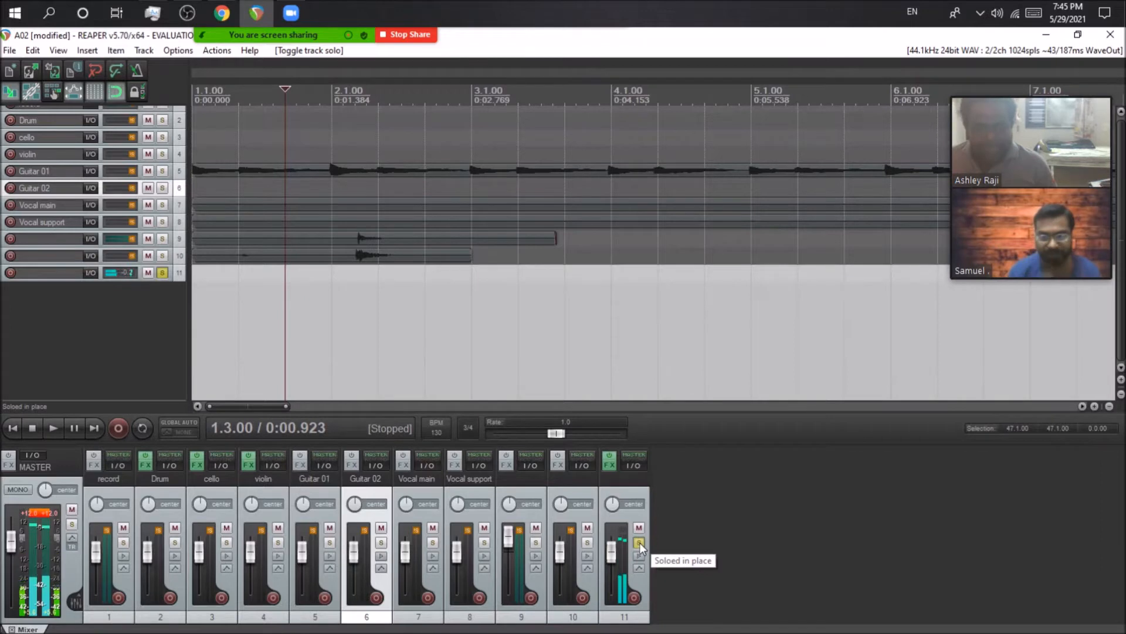
click(640, 543)
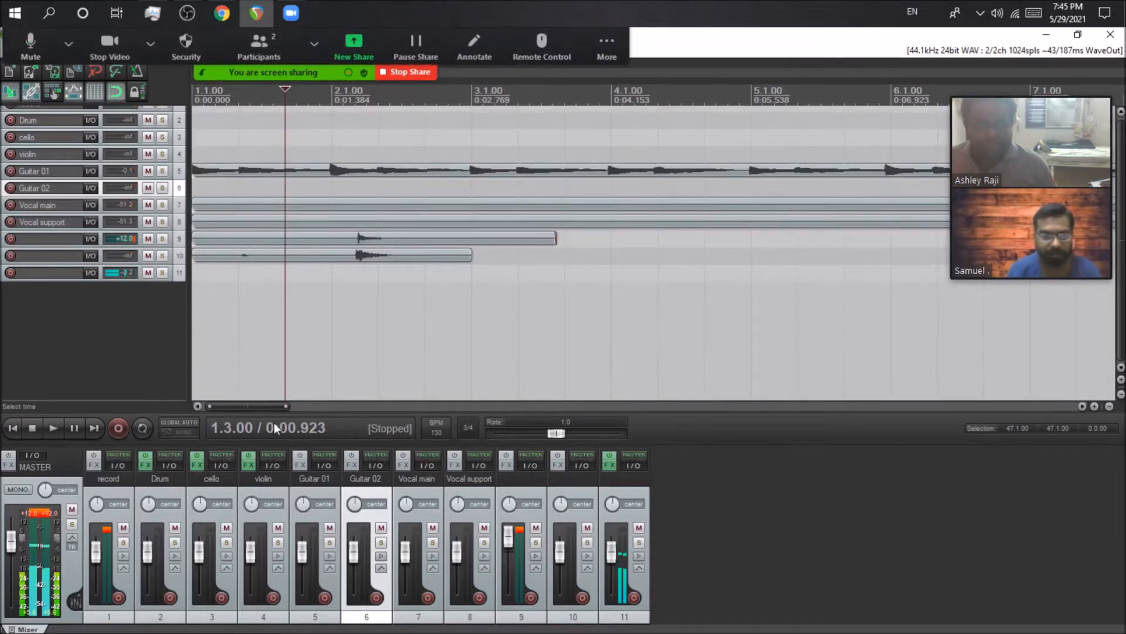
click(639, 543)
click(639, 543)
click(639, 543)
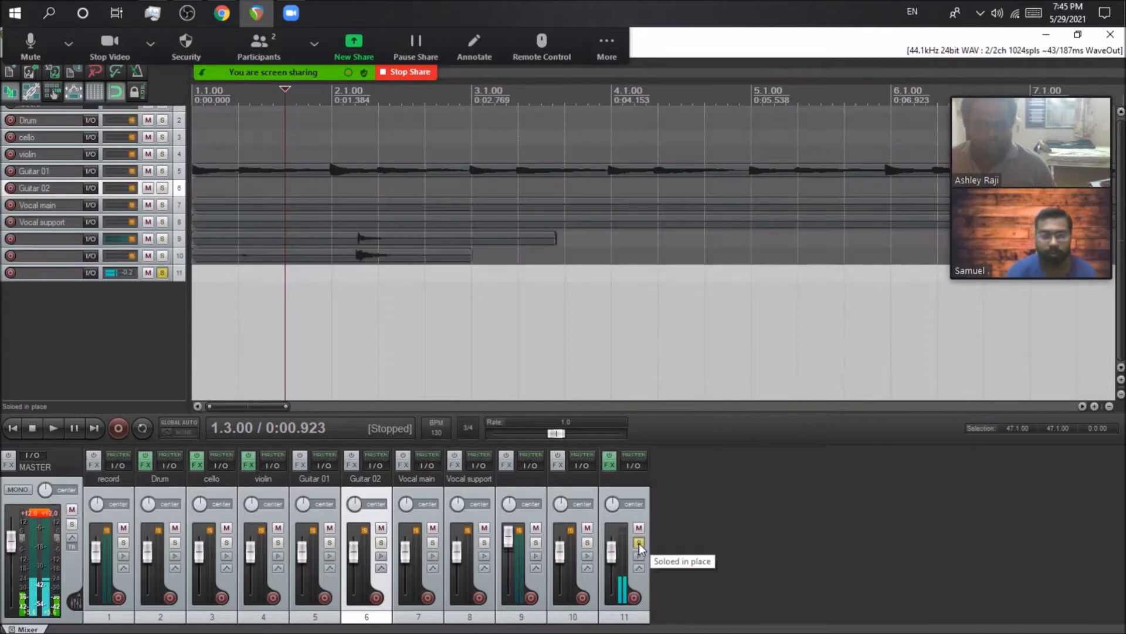
click(640, 543)
Enlarge track 10 to inspect the recorded take's waveform around its loud transient near 2.2.00
click(333, 294)
scroll(448, 289, up, 4)
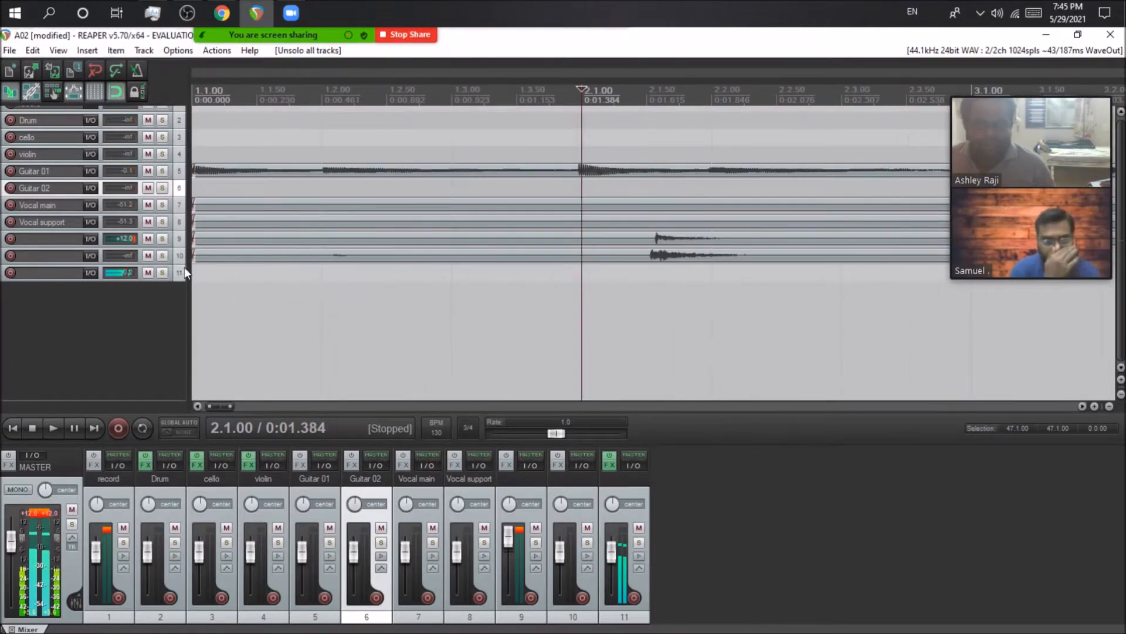
drag(182, 278, 182, 370)
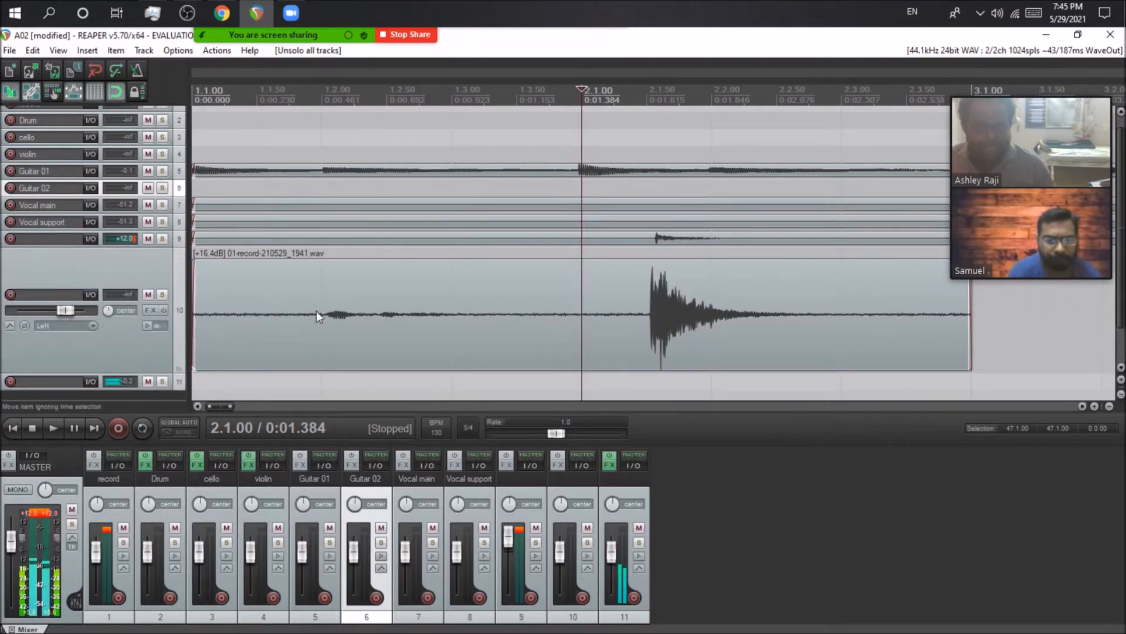
click(713, 297)
scroll(717, 305, up, 5)
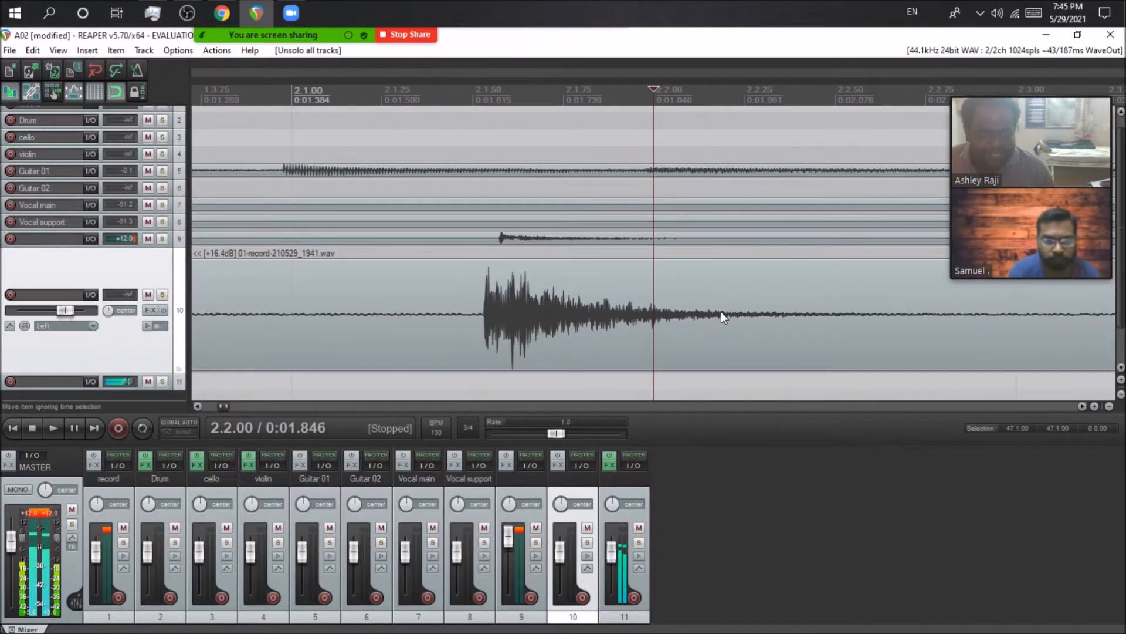
Move the recorded item on track 10 so that its transient starts at 2.2.00
click(569, 301)
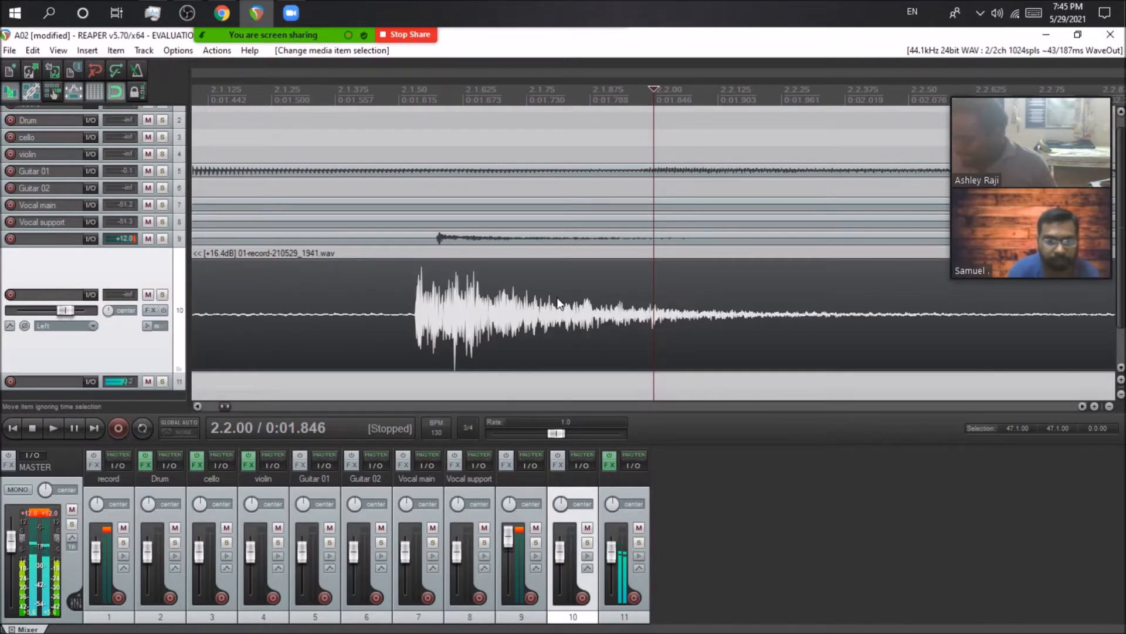
drag(474, 318, 705, 333)
scroll(706, 333, up, 5)
scroll(706, 334, up, 1)
drag(781, 322, 734, 323)
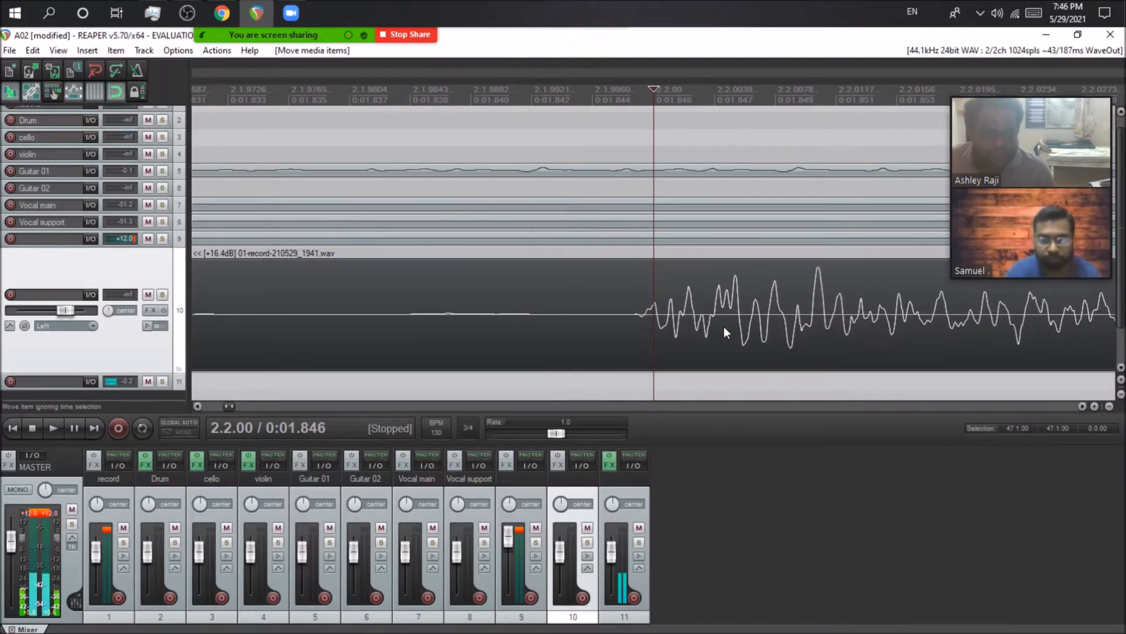
Trim the item on track 10 to start at 2.1.00 and end at 2.3.00
scroll(724, 326, down, 7)
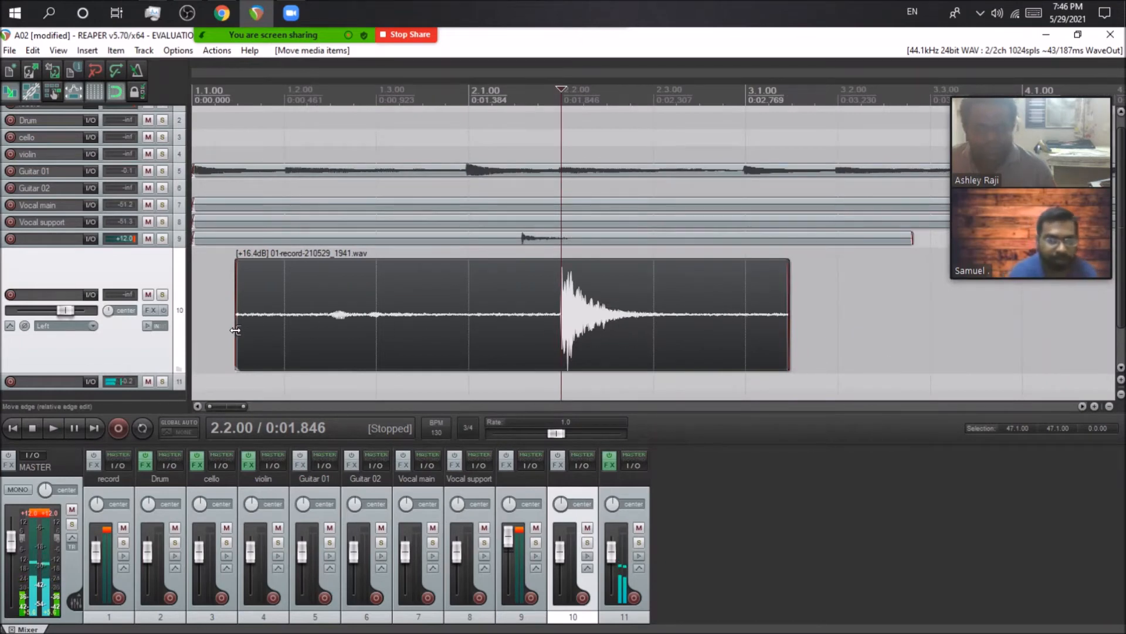
drag(235, 333, 470, 333)
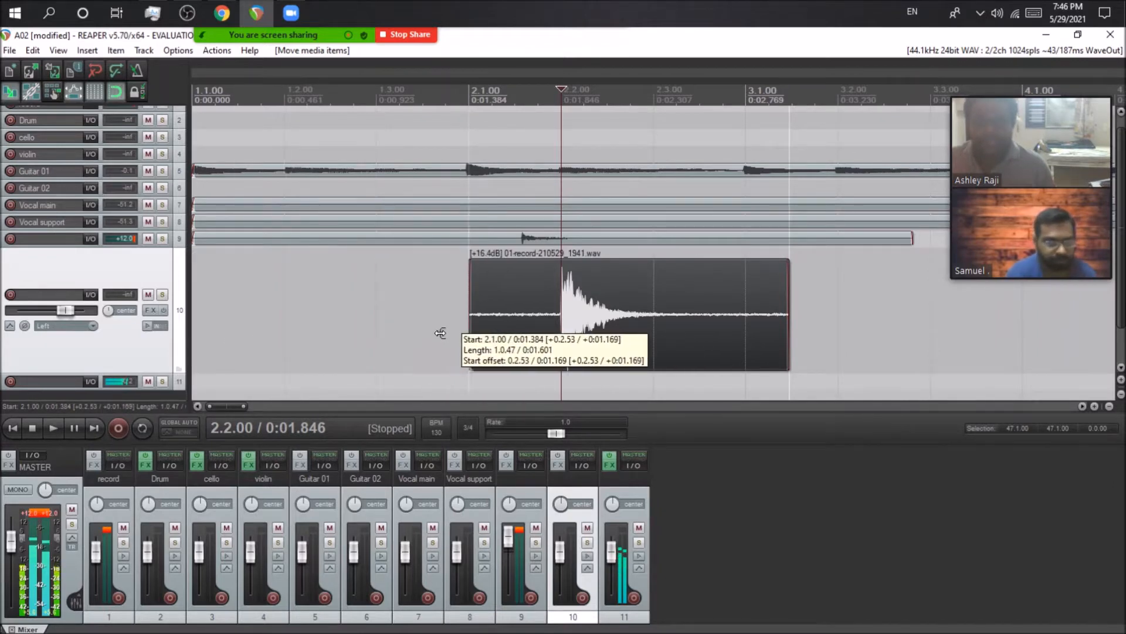
drag(788, 323, 660, 324)
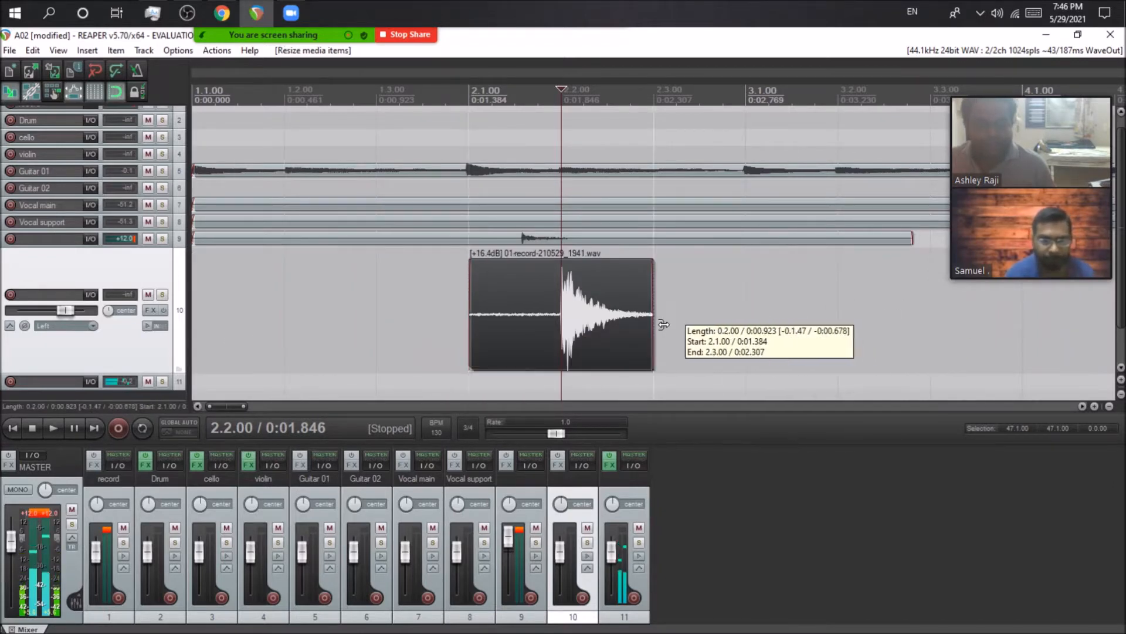
Solo track 10 and play the trimmed item from 2.2.00, stopping playback after listening
click(163, 295)
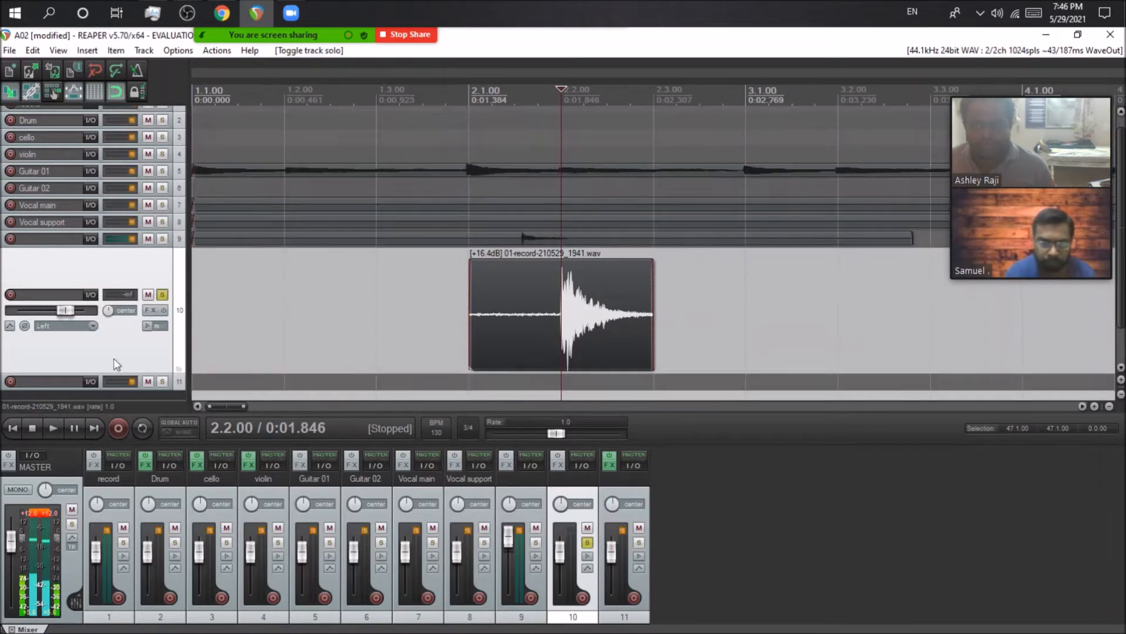
click(54, 428)
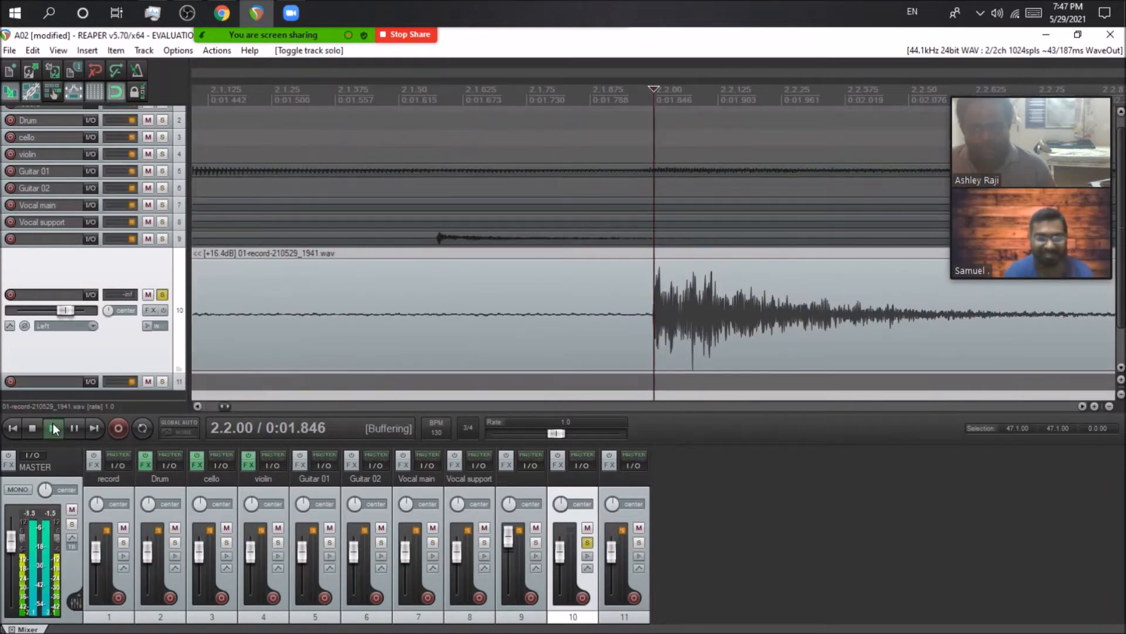
click(52, 428)
key(minus)
click(37, 428)
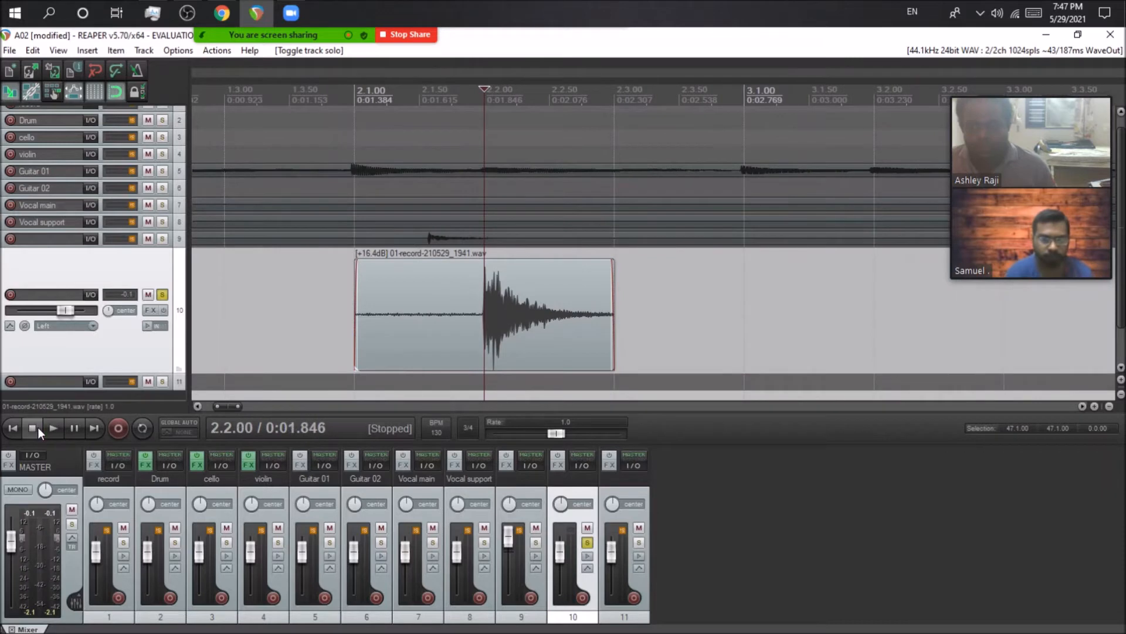
Time-stretch the item on track 10 to a rate of 0.133, extending its end to about bar 7
drag(356, 315, 401, 318)
drag(610, 330, 610, 331)
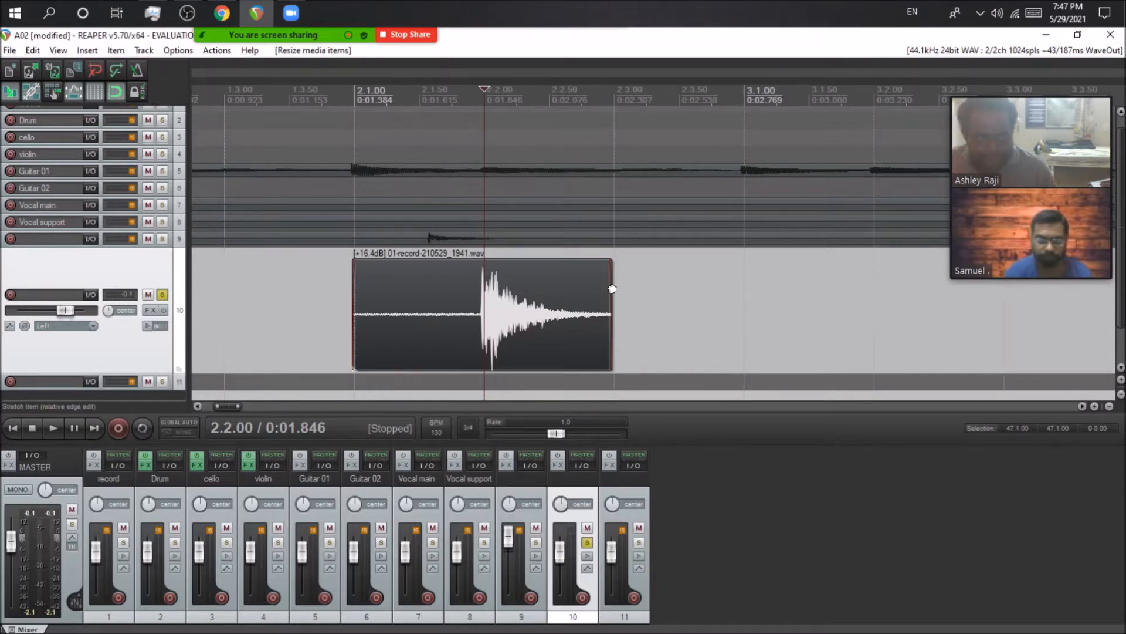
drag(614, 284, 1019, 315)
drag(1125, 318, 1115, 317)
scroll(548, 300, down, 6)
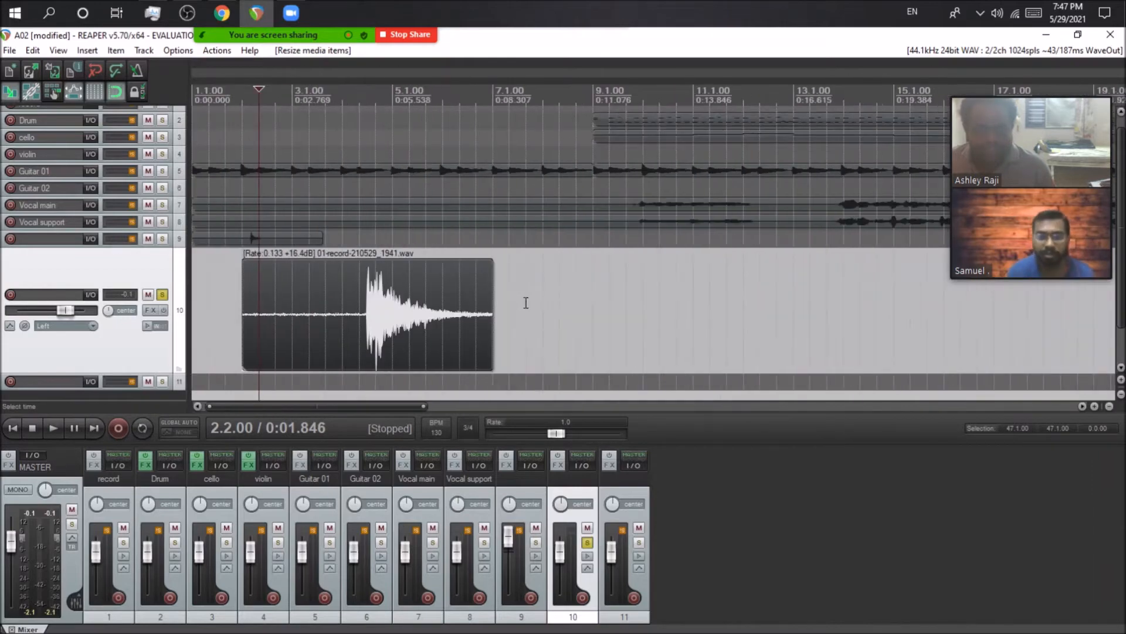
Play the stretched item on track 10 from 4.2.00
click(361, 242)
scroll(502, 288, up, 4)
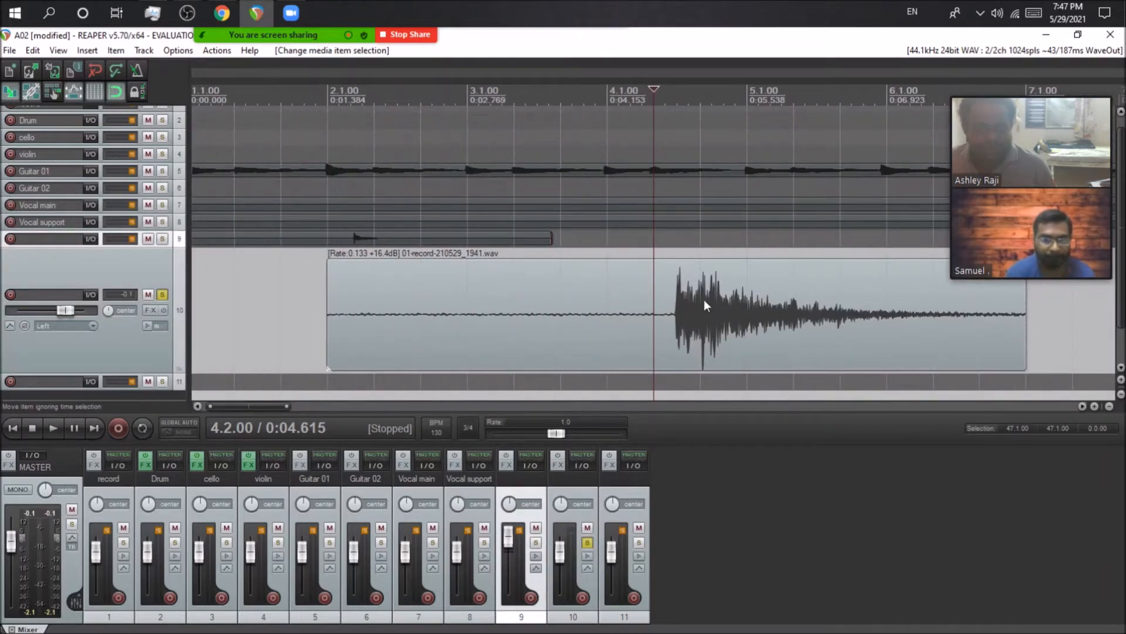
click(53, 428)
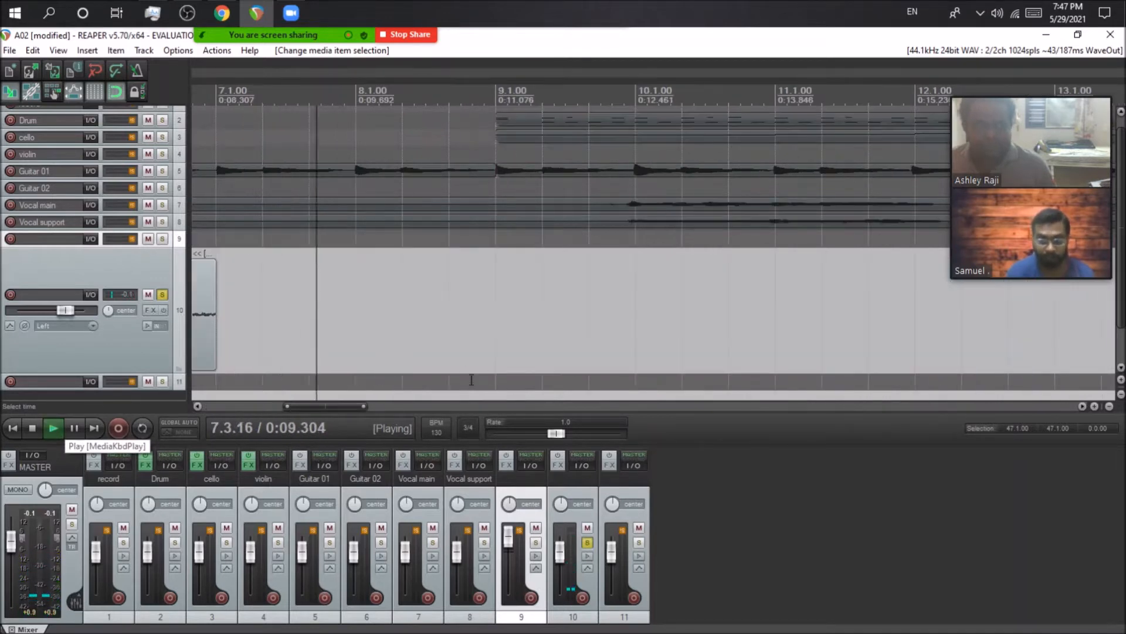
Delete the stretched item on track 10 and the recorded item on track 9
scroll(100, 375, down, 1)
scroll(308, 322, down, 4)
click(299, 296)
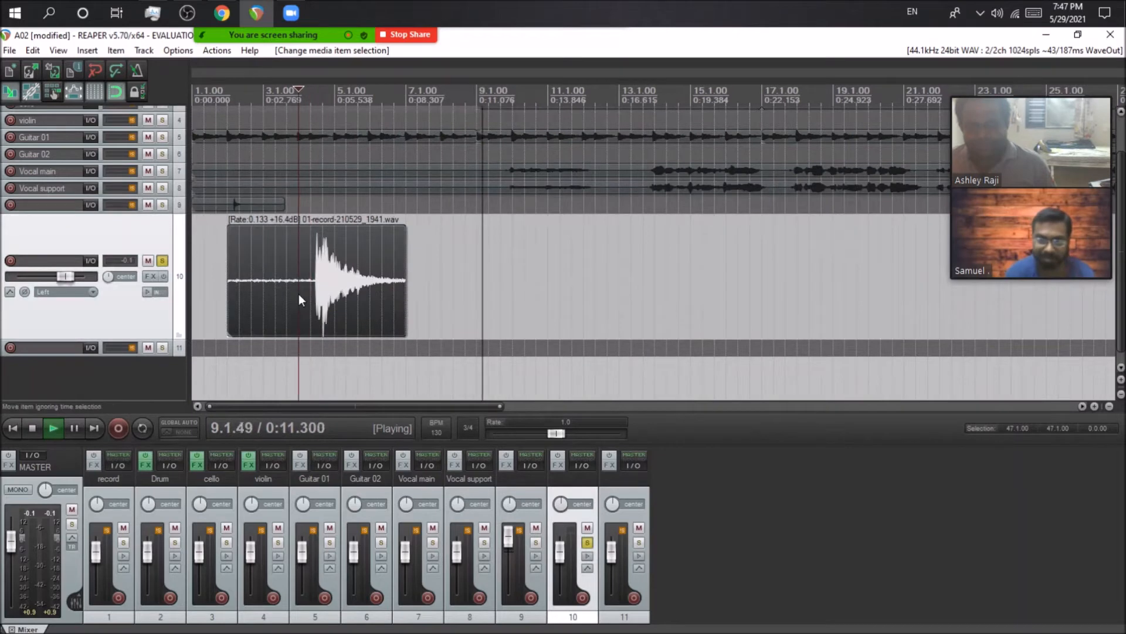
key(Delete)
click(250, 277)
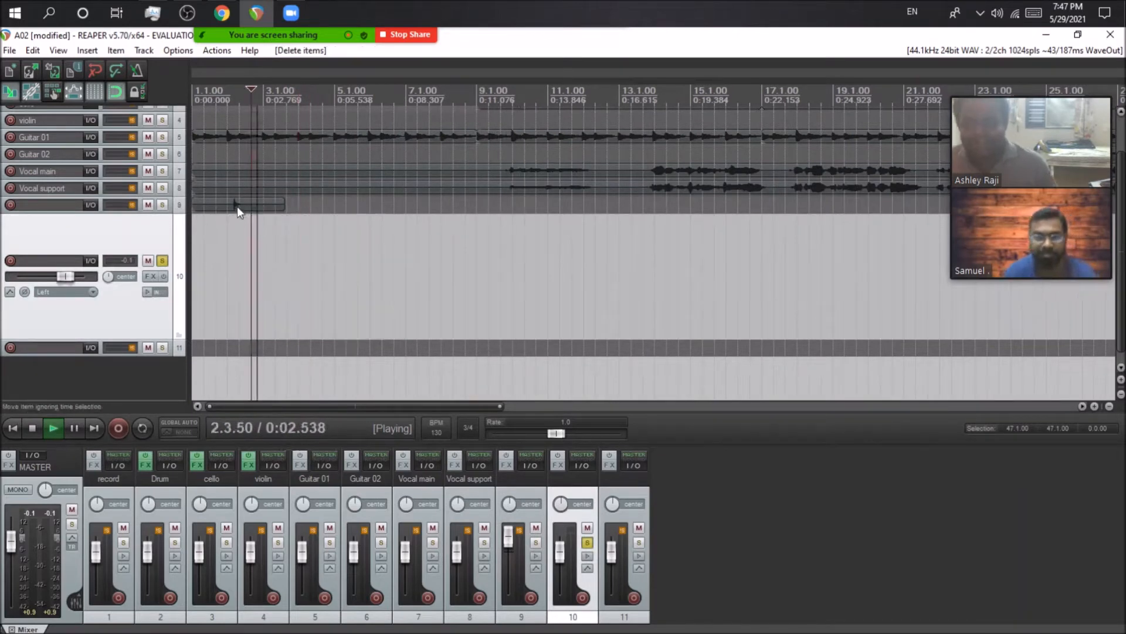
click(237, 203)
key(Delete)
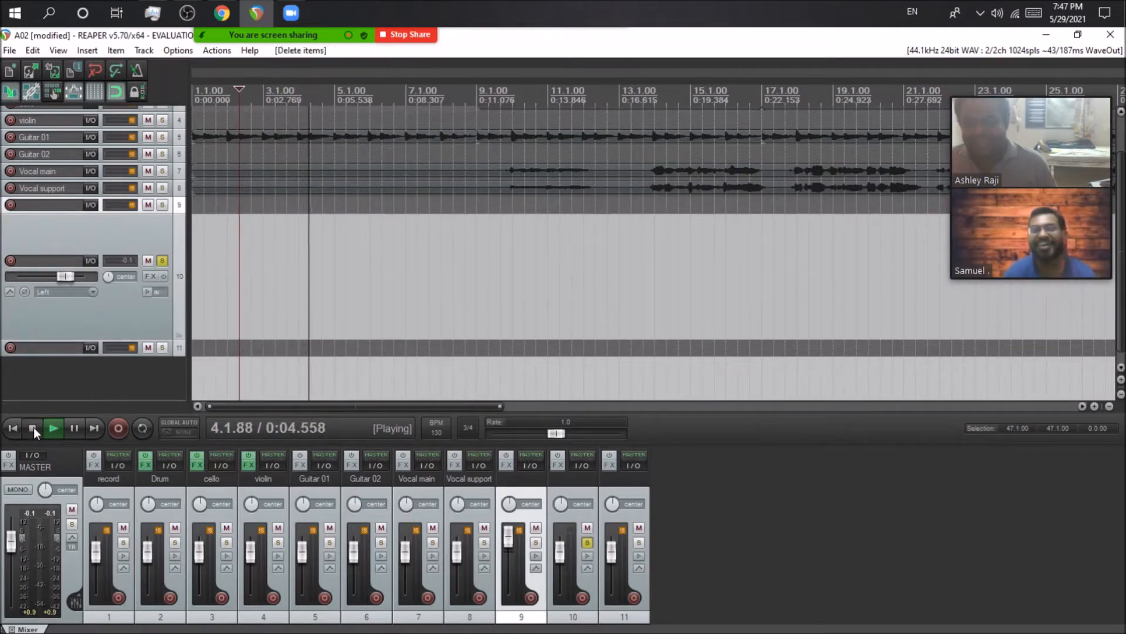
Stop playback and remove tracks 9, 10 and 11 together from the project
click(170, 225)
click(179, 201)
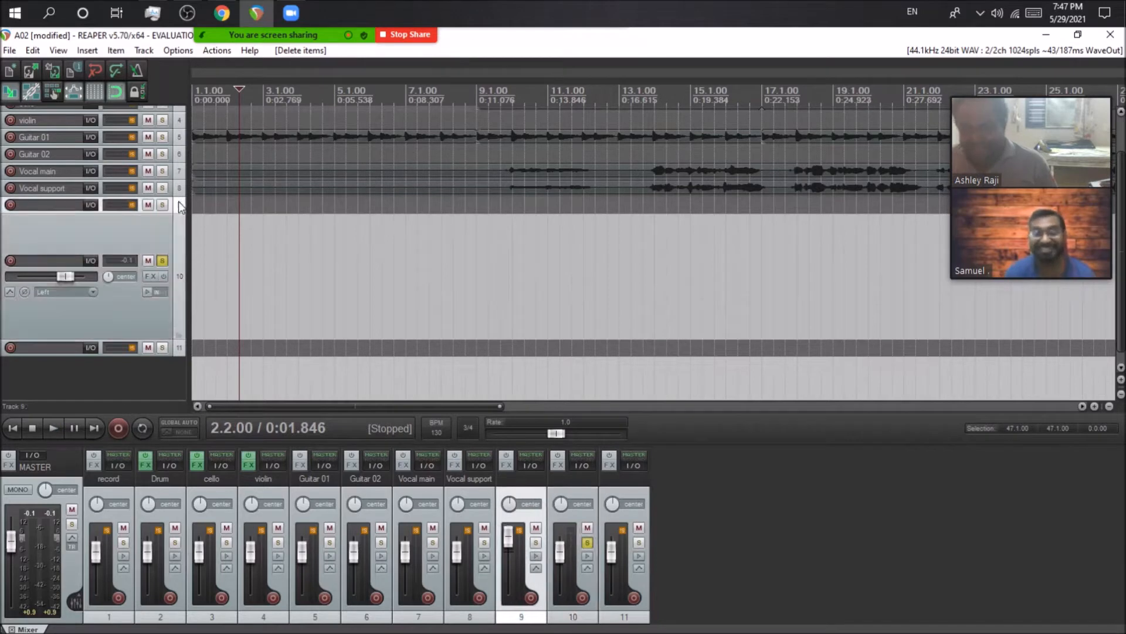
ctrl+click(149, 302)
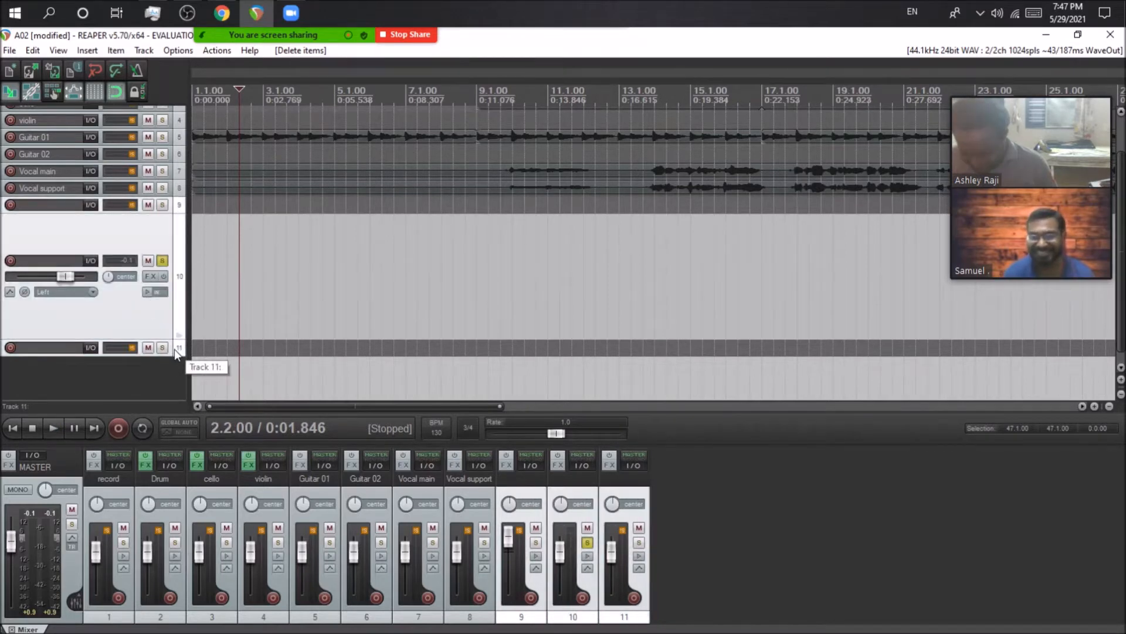
key(Delete)
scroll(352, 364, down, 5)
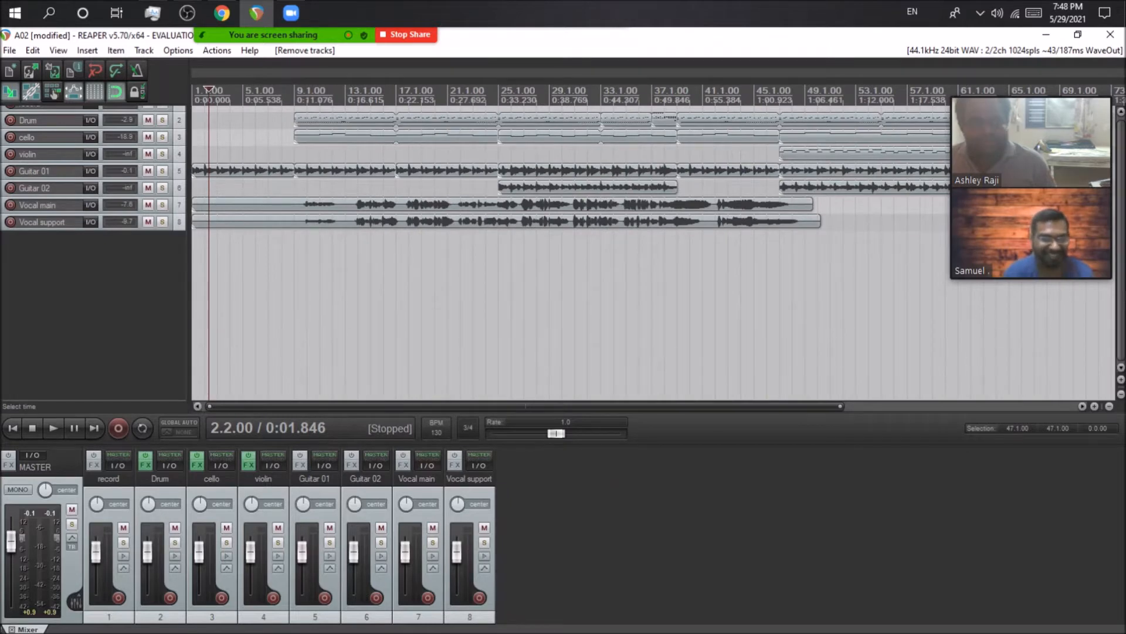
Solo the Guitar 01 track and play it from the project start, stopping after a few bars
scroll(498, 244, up, 1)
click(306, 261)
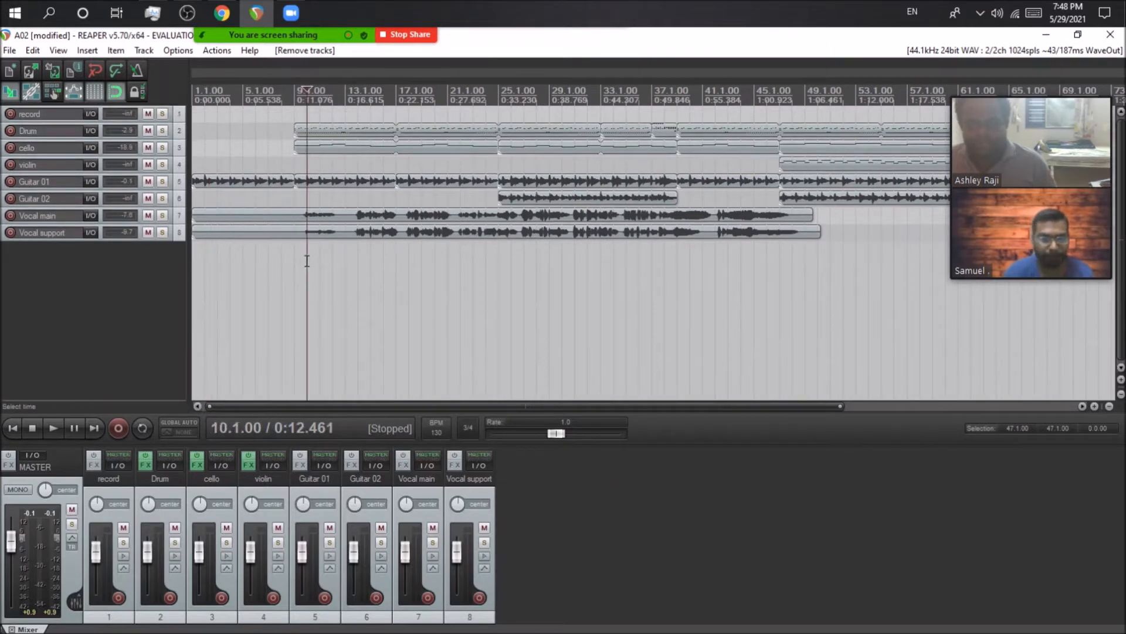
click(13, 428)
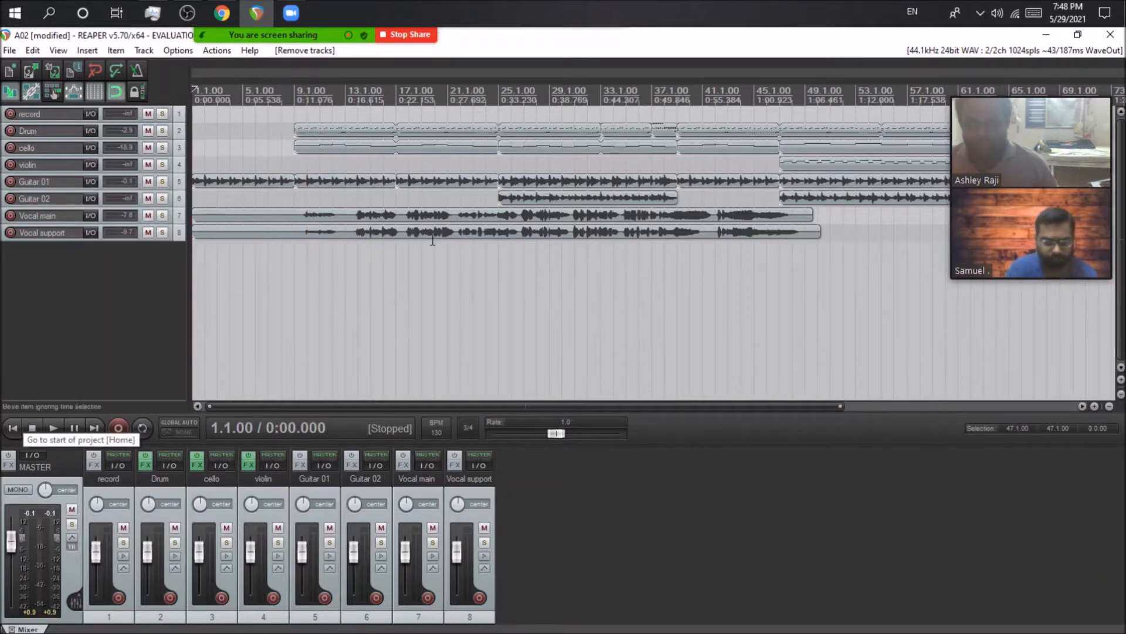
click(158, 181)
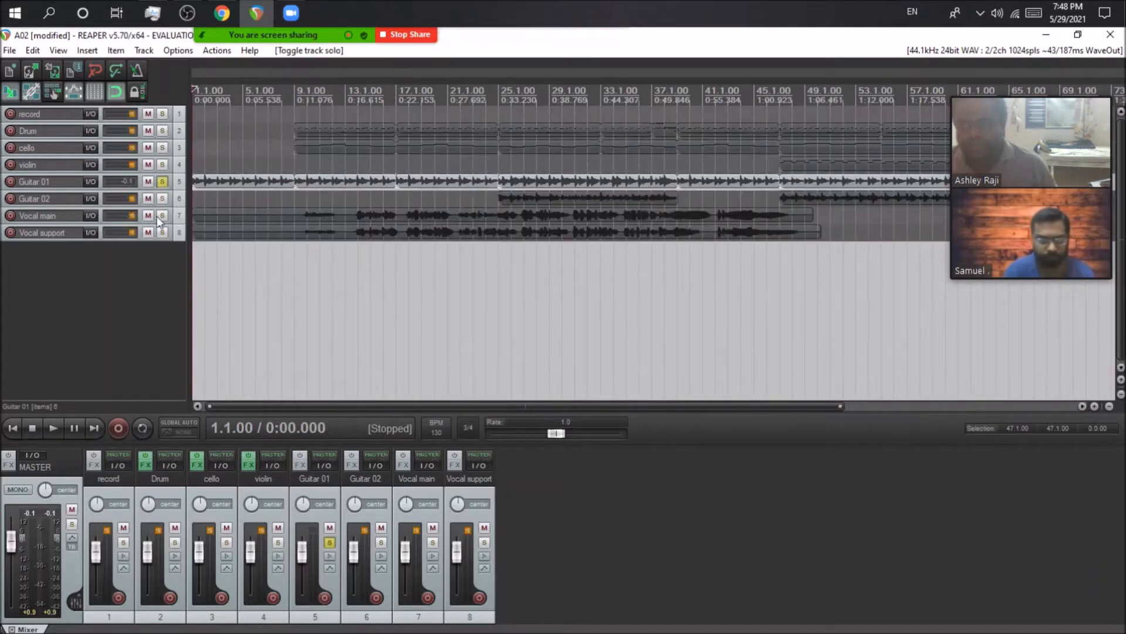
click(54, 428)
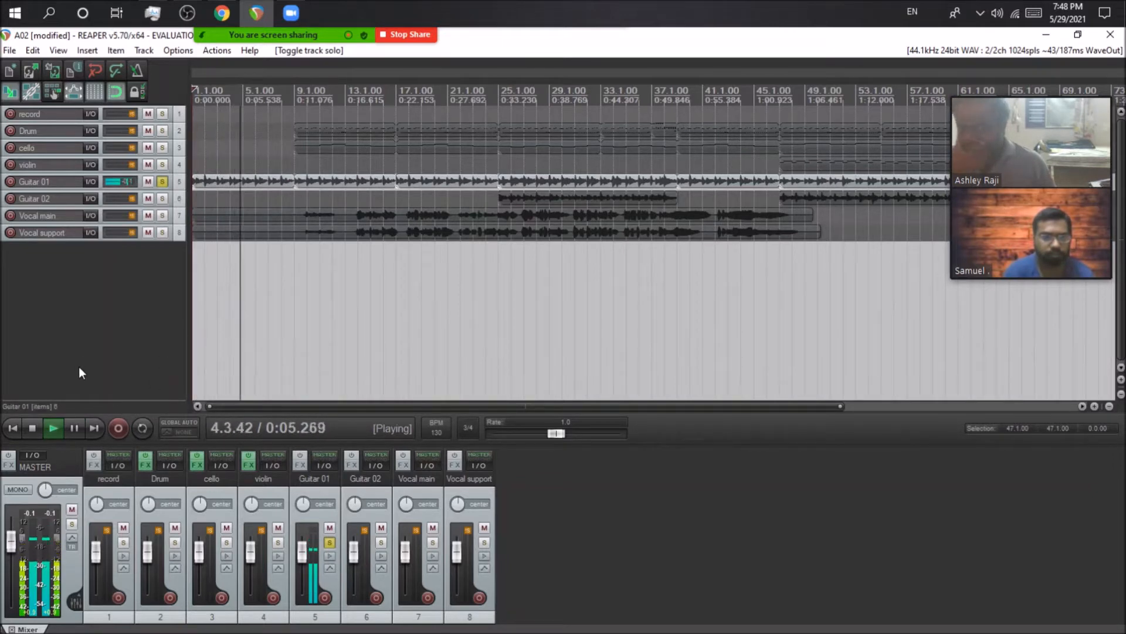
click(35, 430)
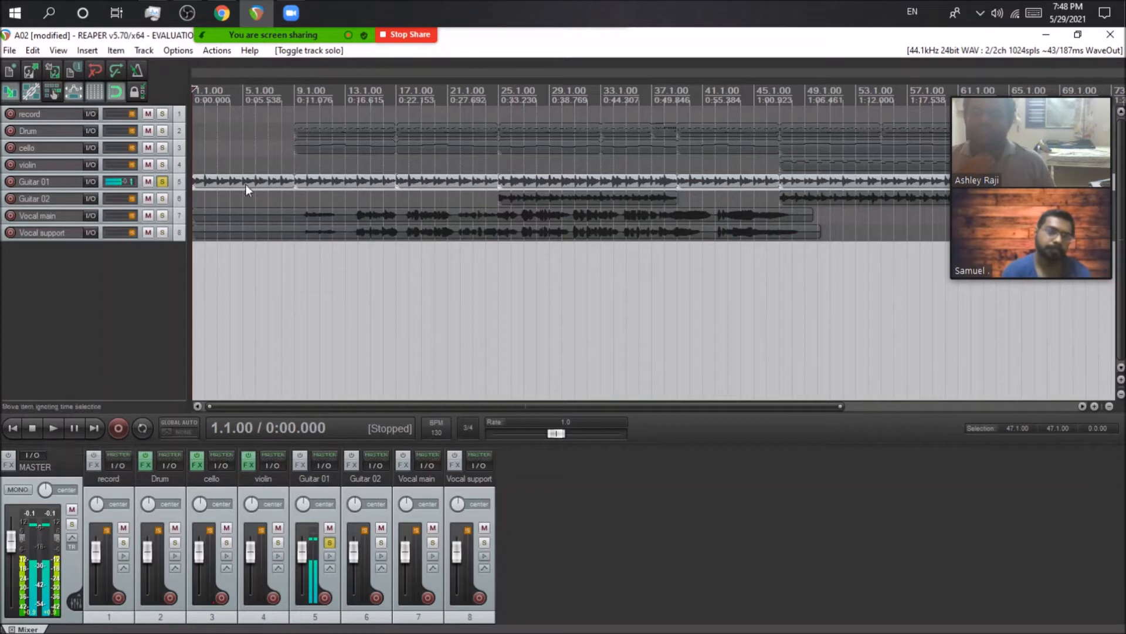
Play the soloed Guitar 01 track from 25.1.00 to hear its middle section, and stop playback
click(252, 180)
click(357, 179)
click(472, 181)
click(535, 181)
click(493, 169)
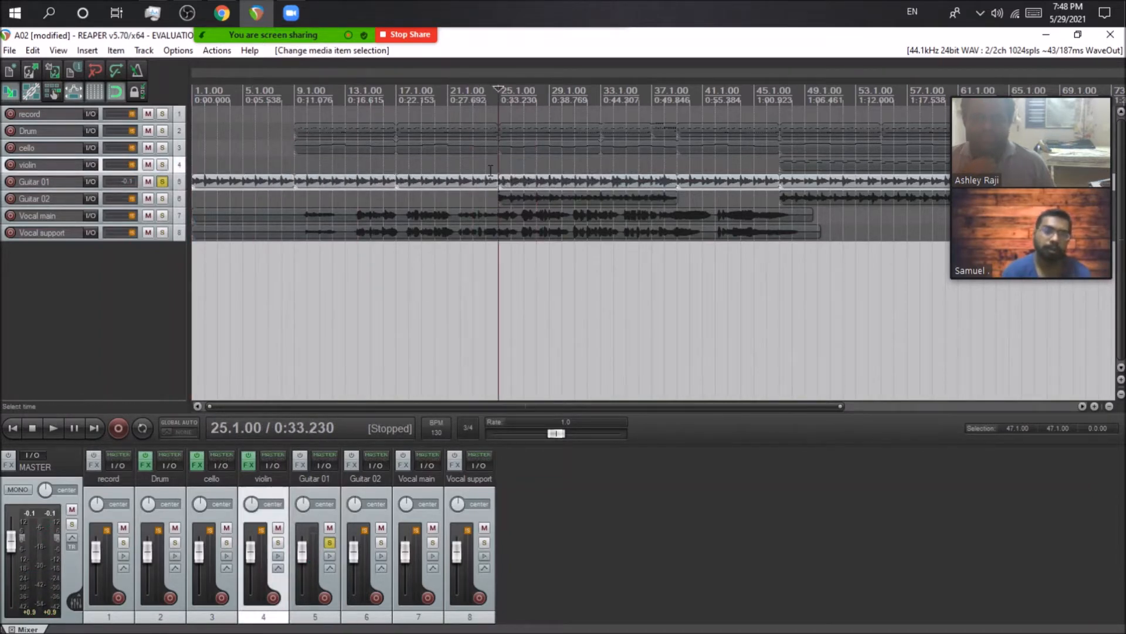
click(53, 427)
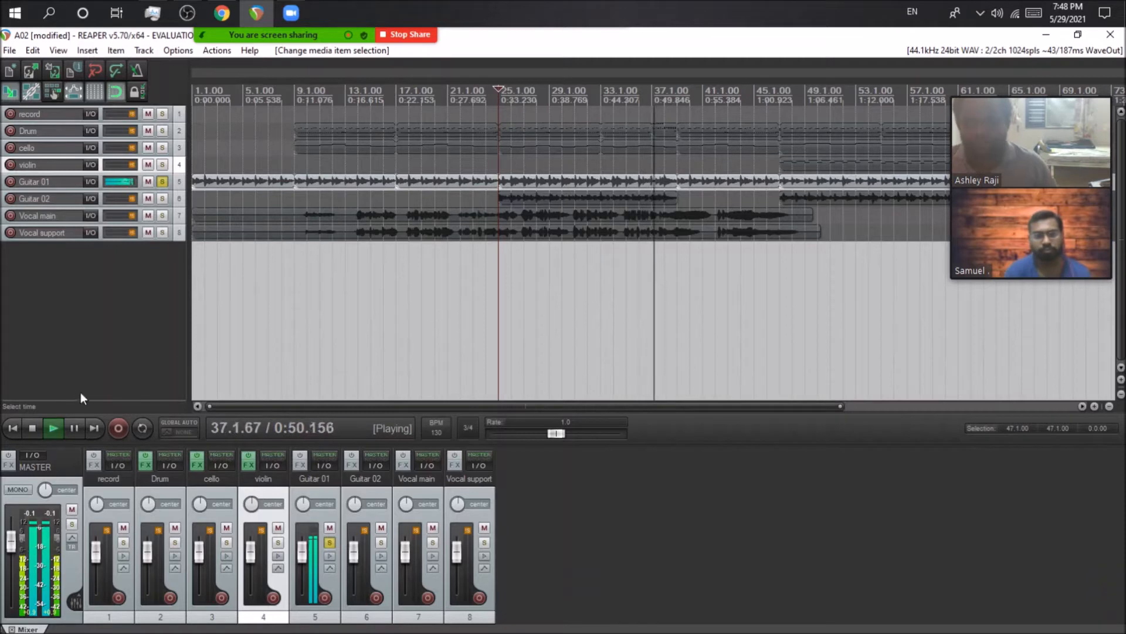
click(33, 428)
Play the soloed Guitar 01 track from 47.1.00 to hear its last section, and stop playback
drag(763, 406, 888, 397)
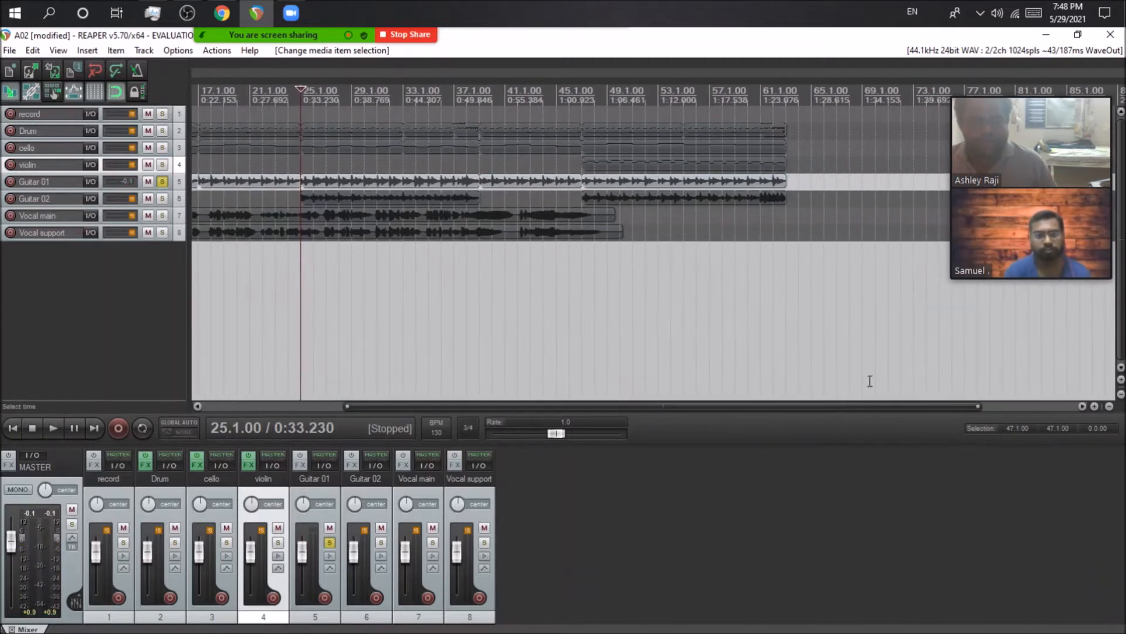
click(581, 273)
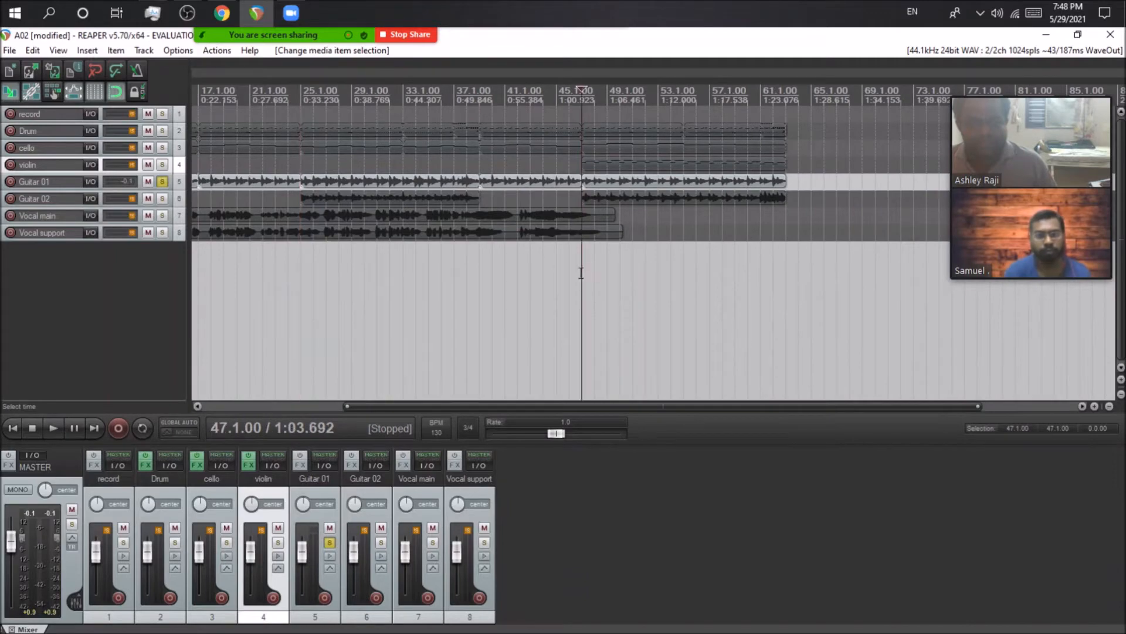
click(54, 429)
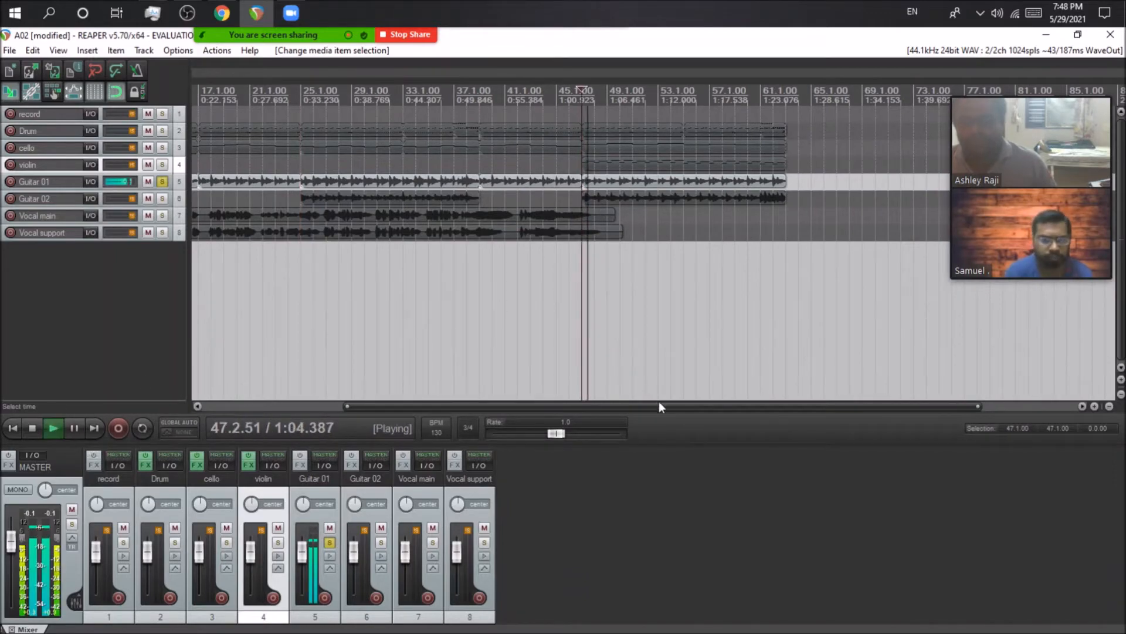
scroll(667, 403, up, 4)
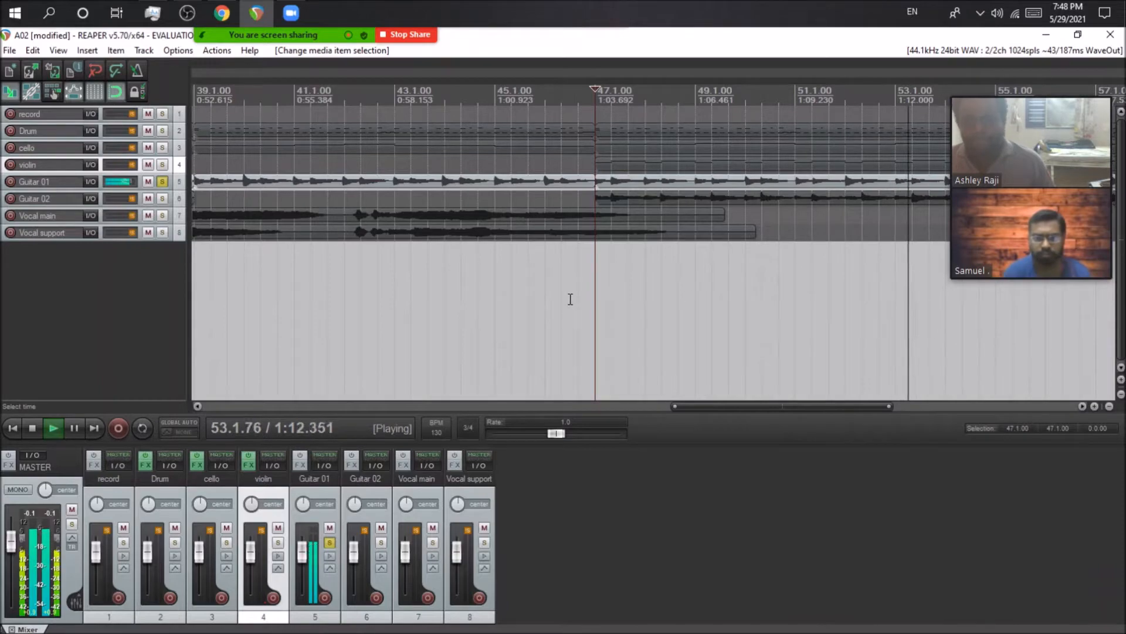
scroll(573, 282, down, 3)
scroll(562, 295, up, 2)
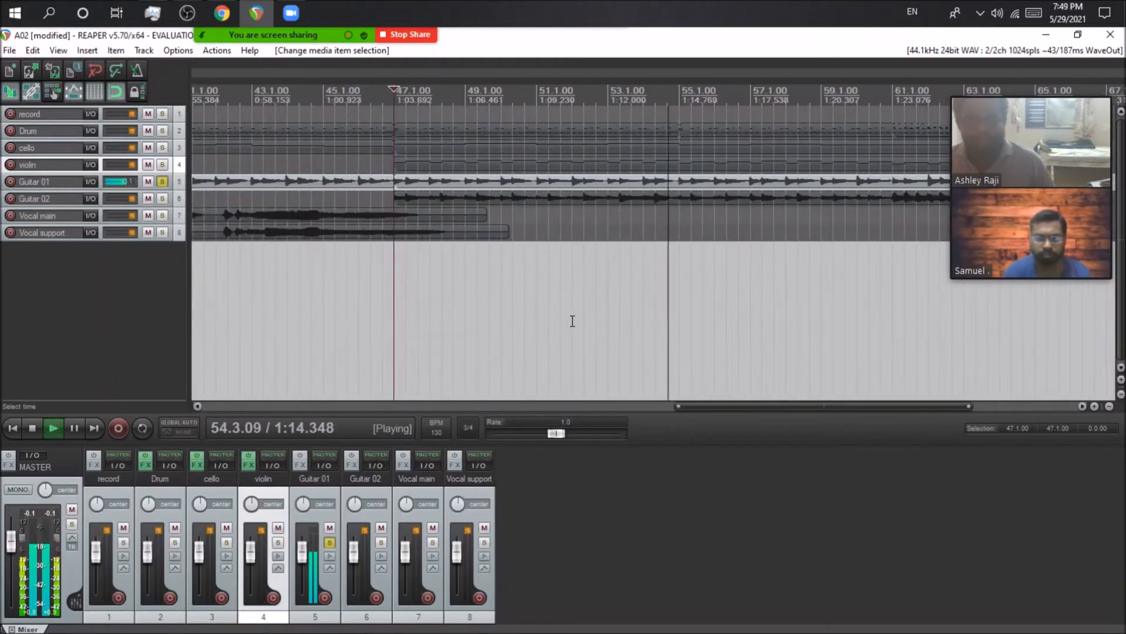
click(32, 427)
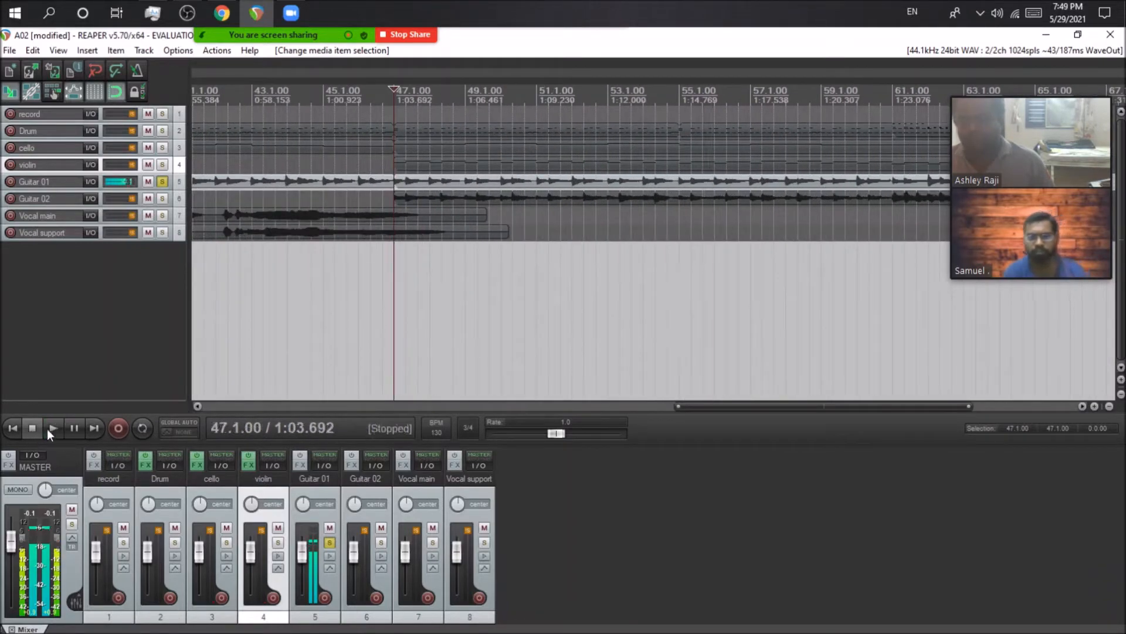
Play the soloed Guitar 01 track from the project start again and stop after a short passage
scroll(695, 406, down, 3)
click(208, 279)
click(13, 428)
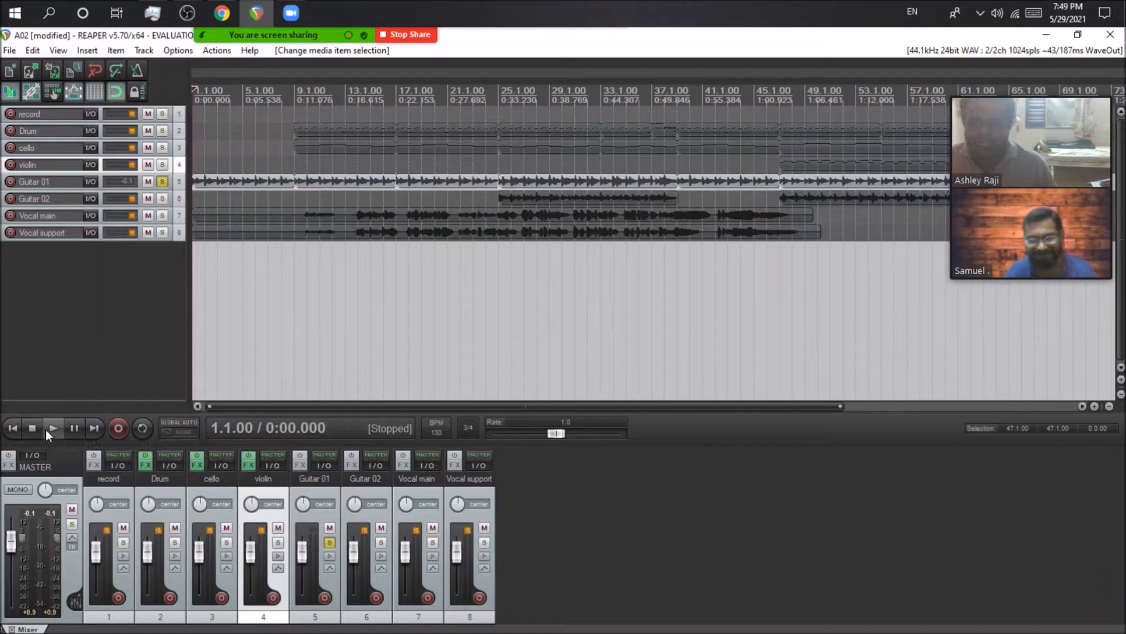
click(47, 428)
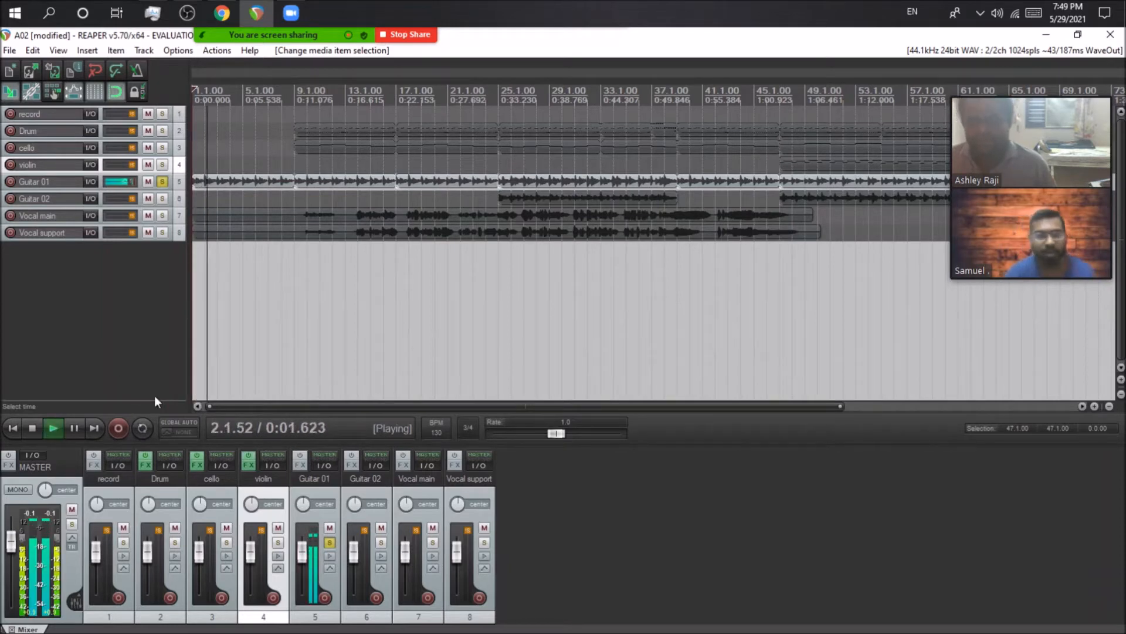
click(33, 427)
Replay a short passage of the soloed Guitar 01 track from 25.1.00 and stop
click(504, 261)
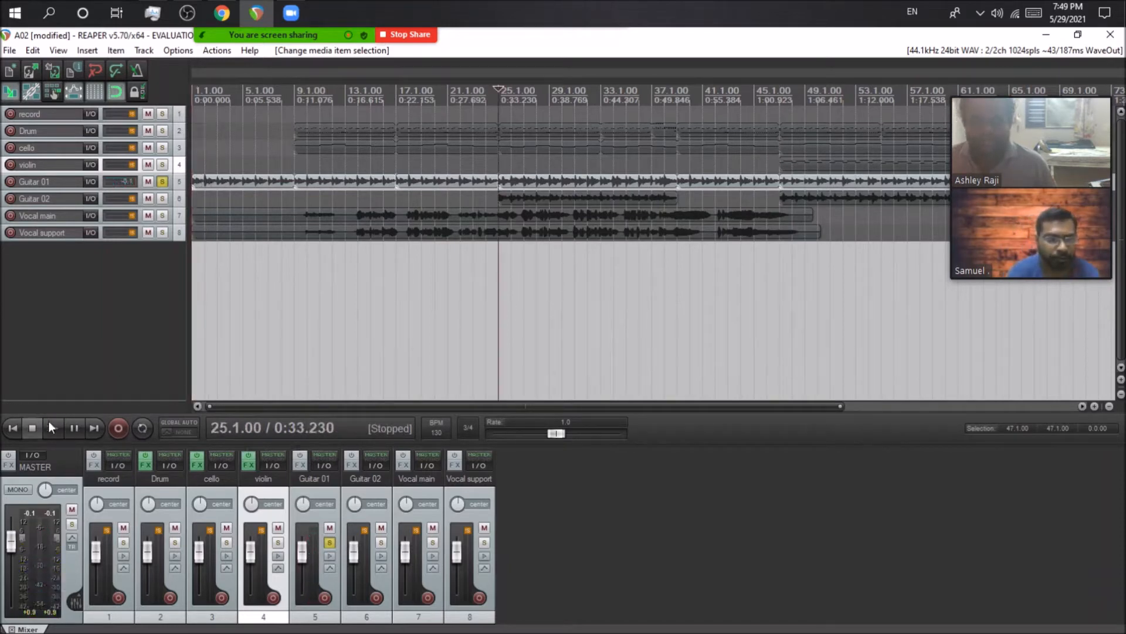
key(space)
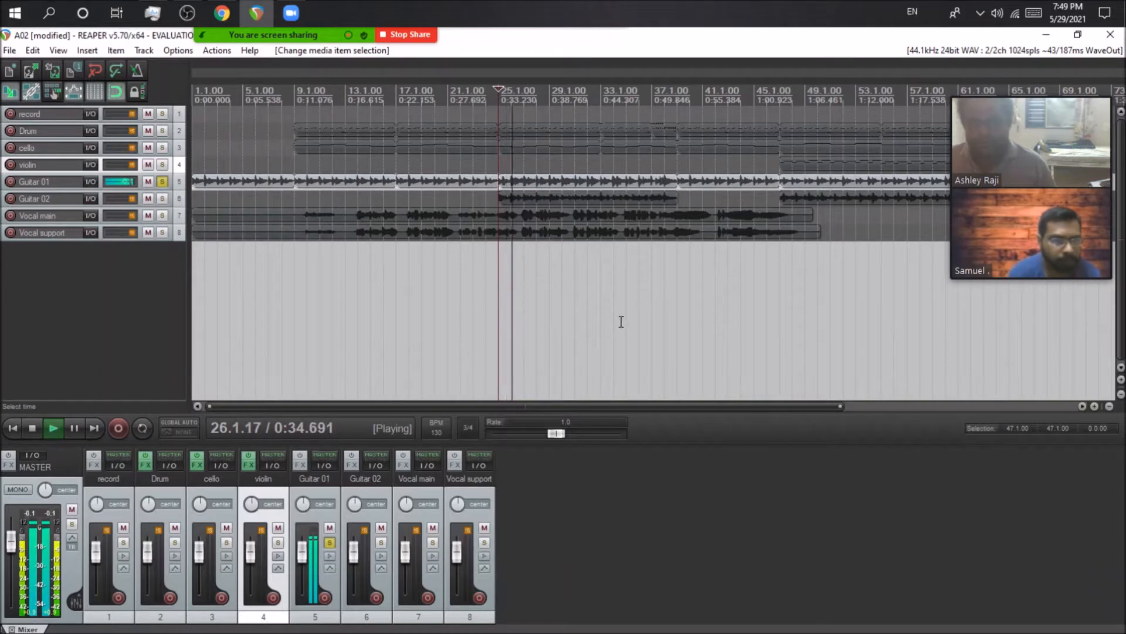
click(33, 428)
Replay a short passage of the soloed Guitar 01 track from 47.1.00 and stop
scroll(855, 303, down, 2)
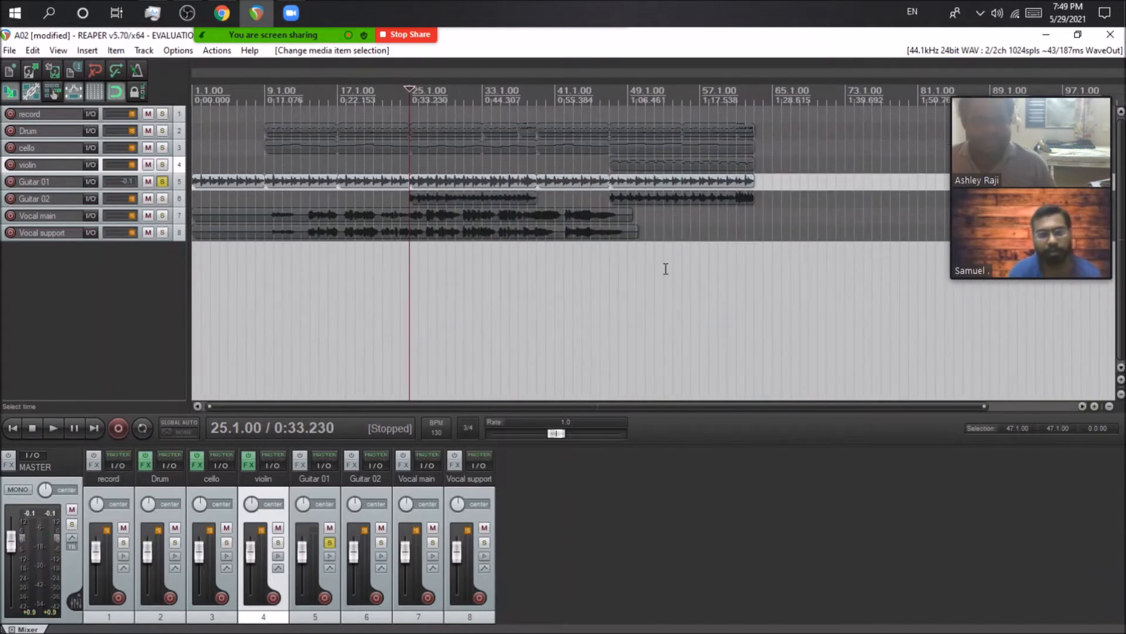
click(617, 267)
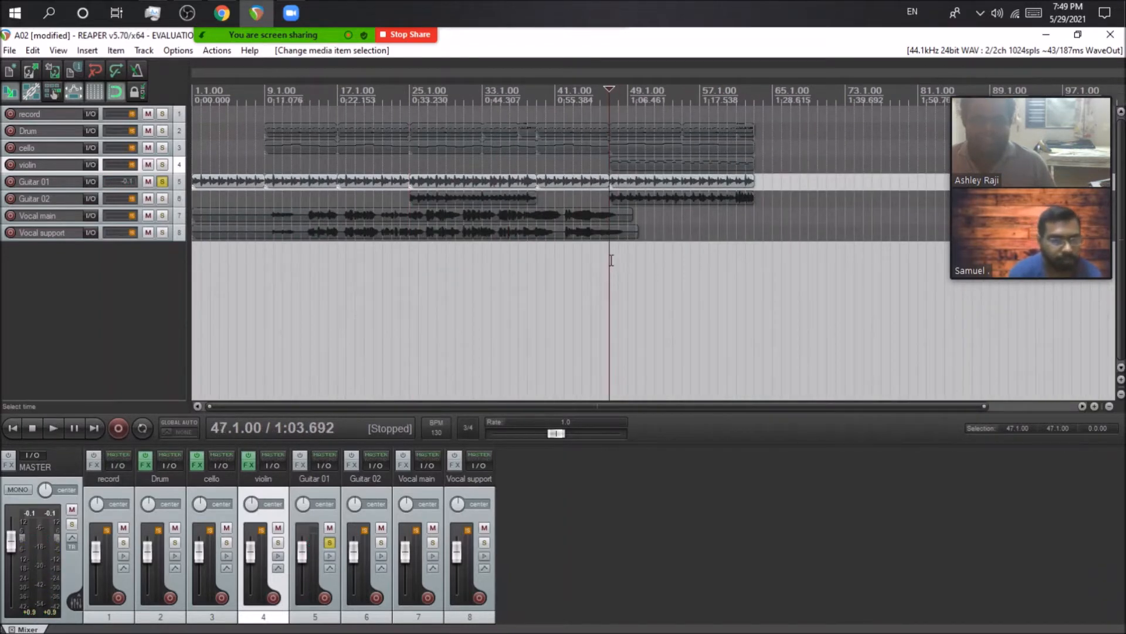
scroll(581, 280, up, 2)
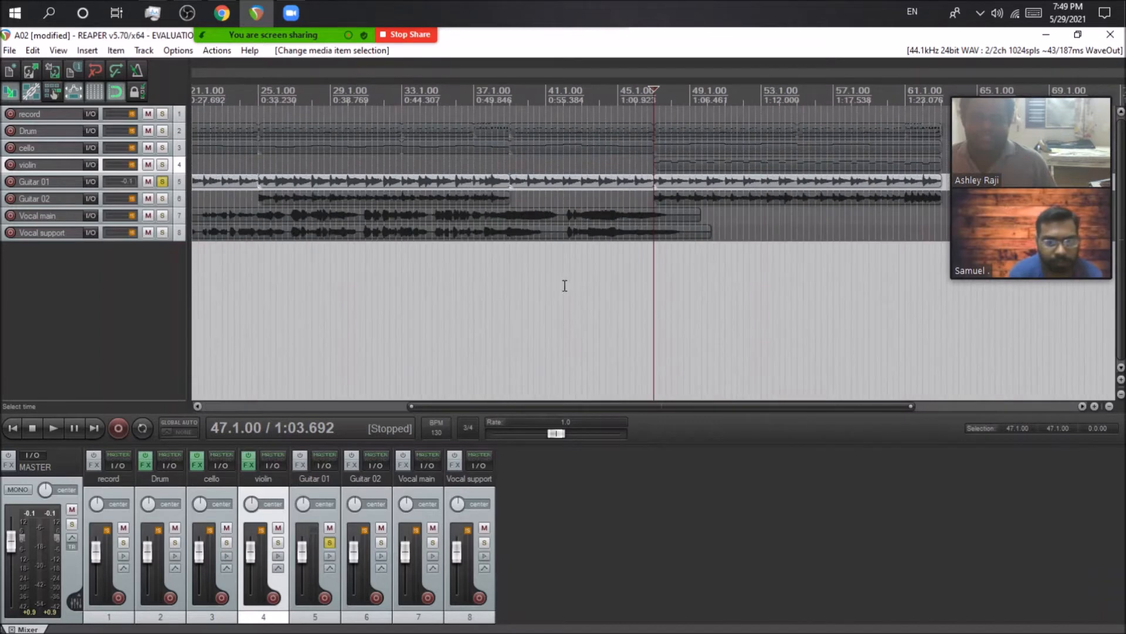
click(57, 427)
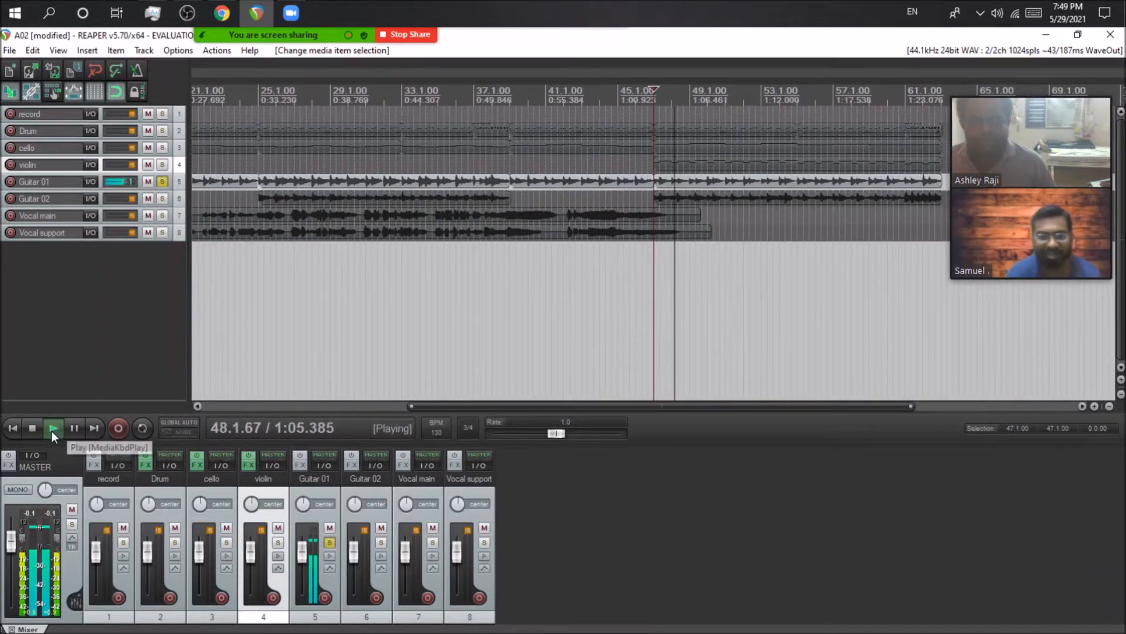
click(34, 430)
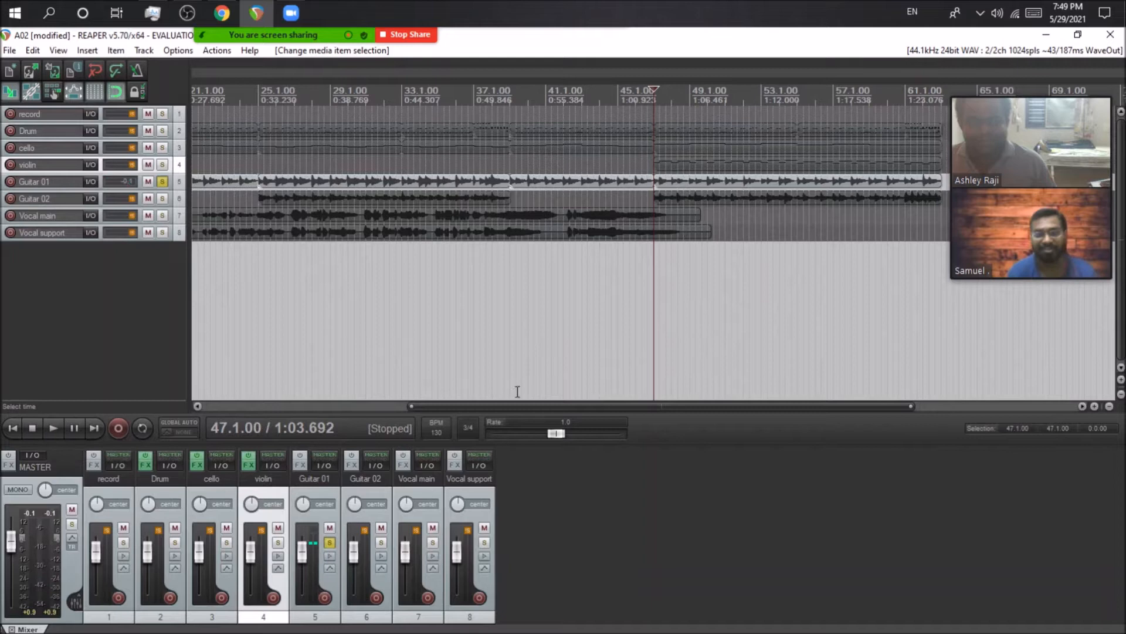
Solo Guitar 02 alongside Guitar 01 and play both tracks together from 25.1.00
scroll(517, 405, down, 1)
click(503, 260)
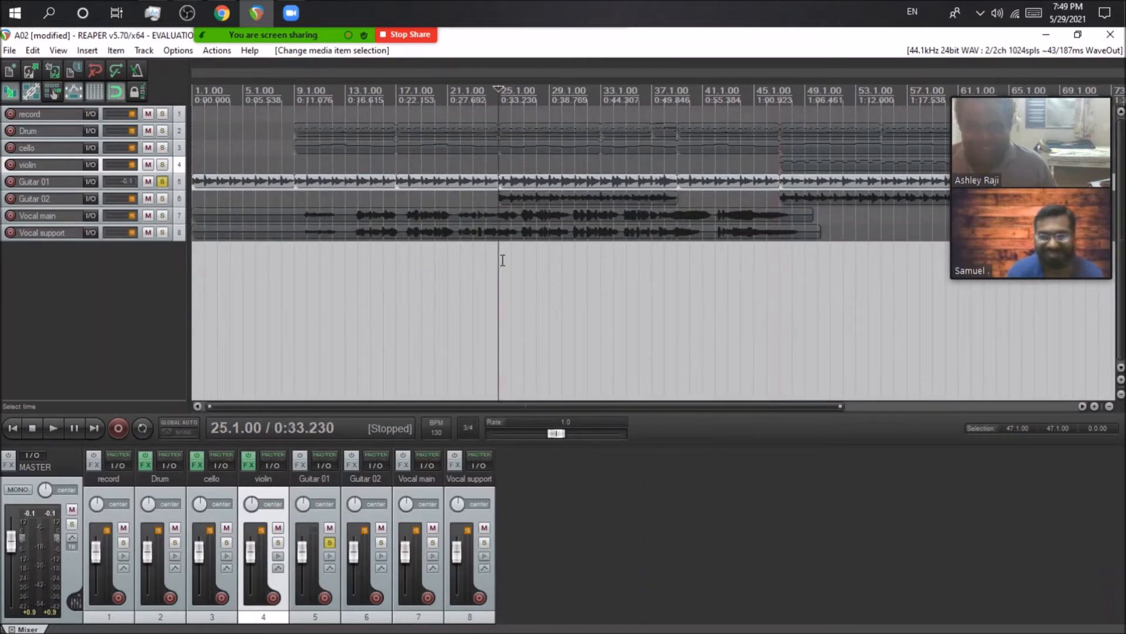
click(163, 199)
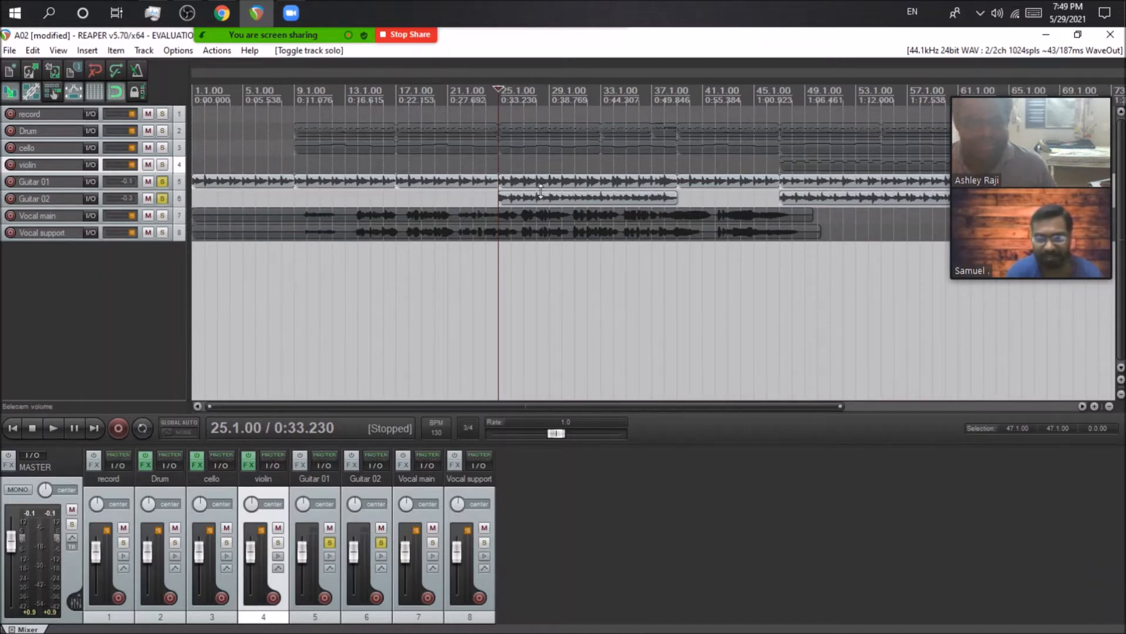
scroll(500, 279, up, 2)
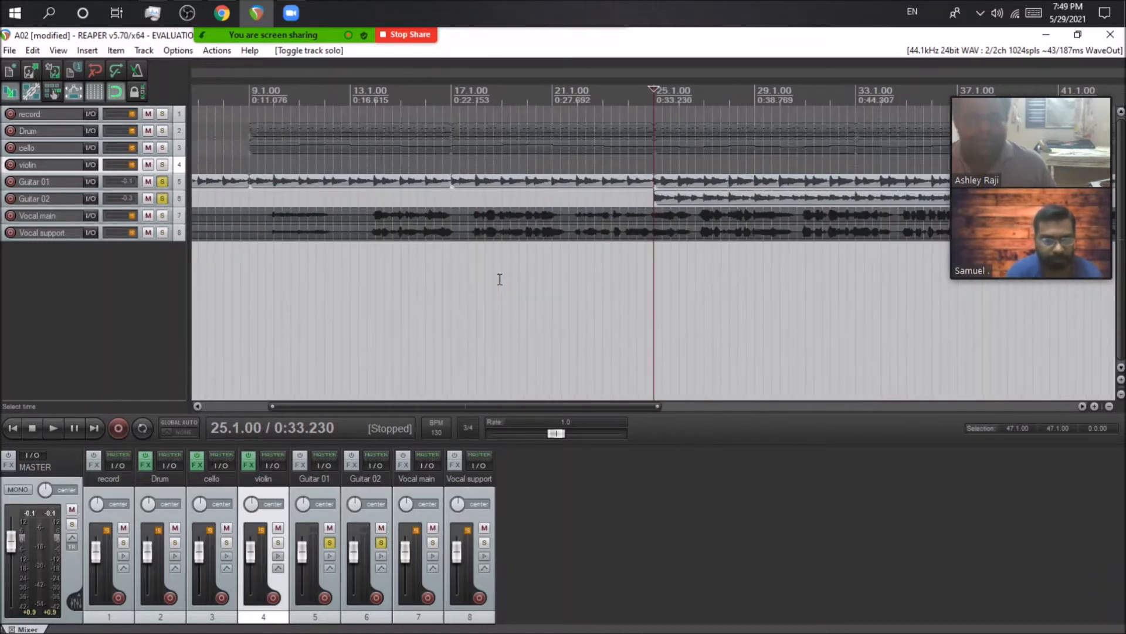
drag(554, 405, 663, 417)
click(51, 430)
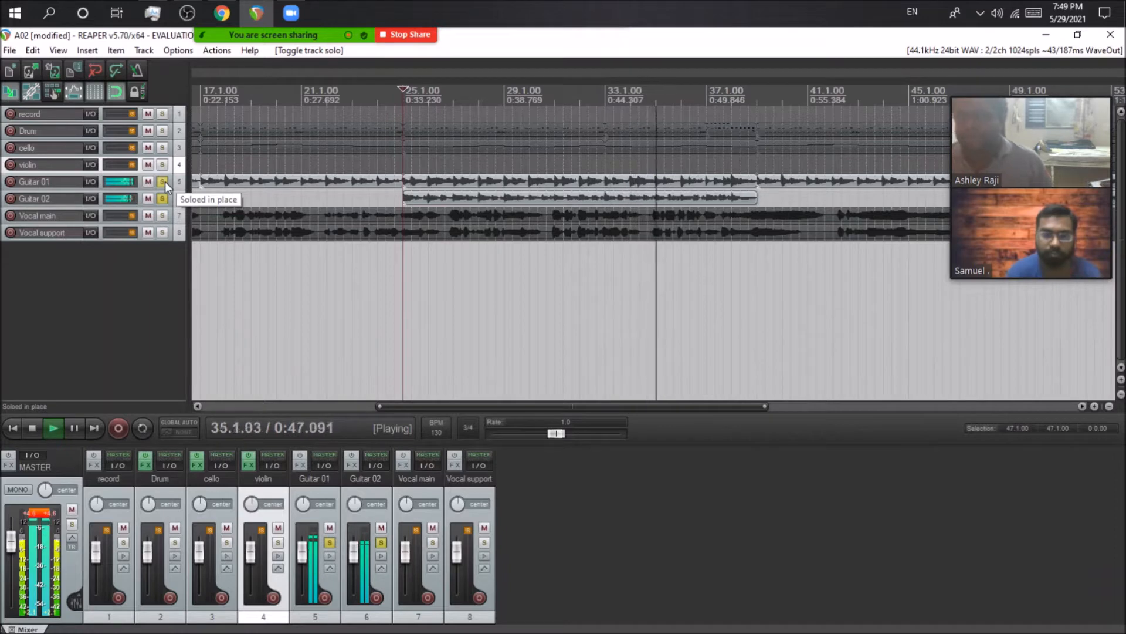
scroll(583, 311, down, 2)
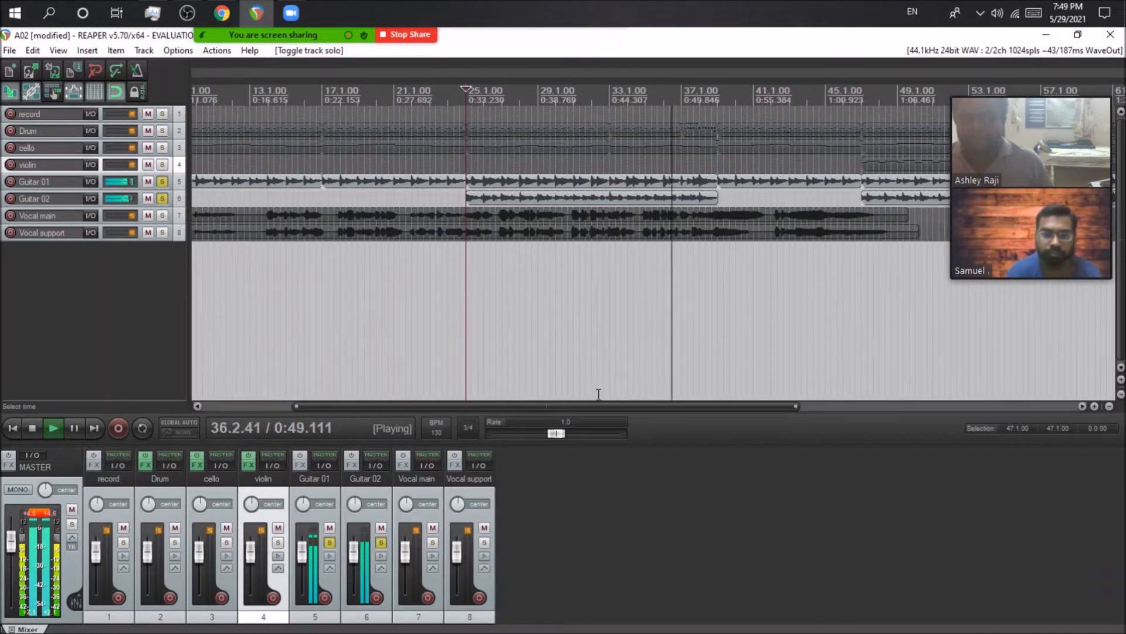
drag(599, 407, 697, 415)
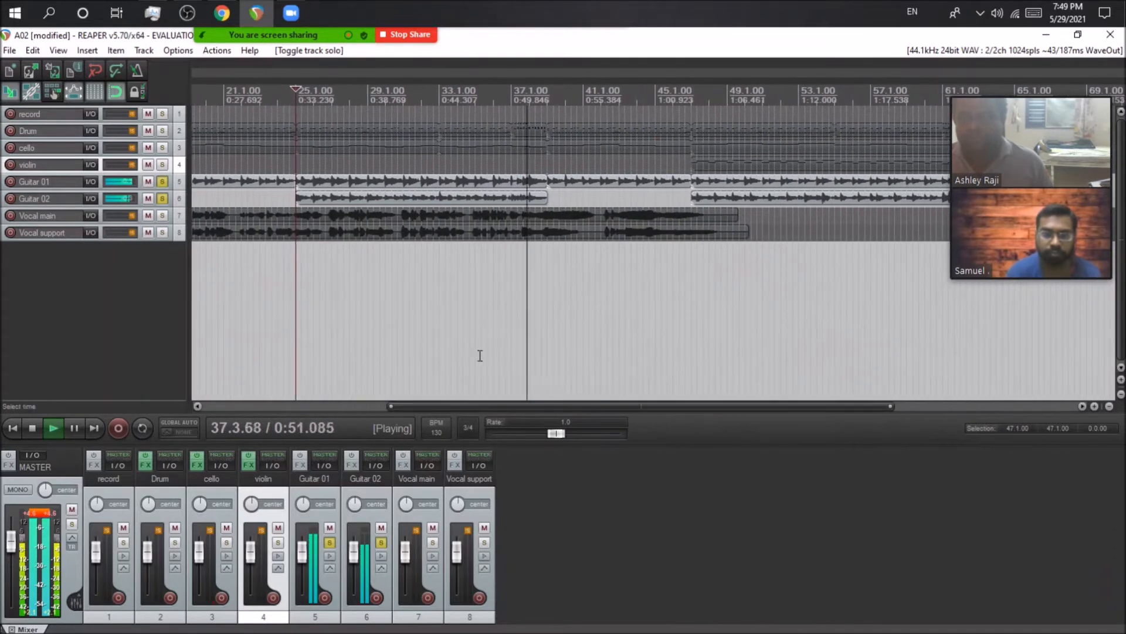
Clear the solo from all tracks and stop playback
click(164, 181)
click(35, 427)
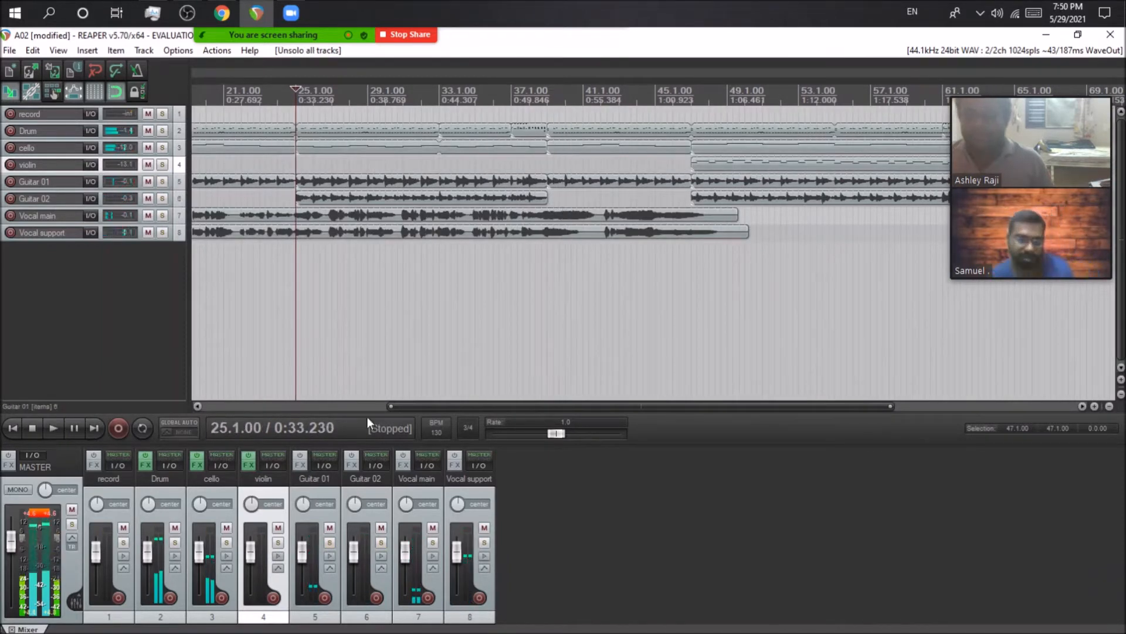
scroll(501, 385, down, 2)
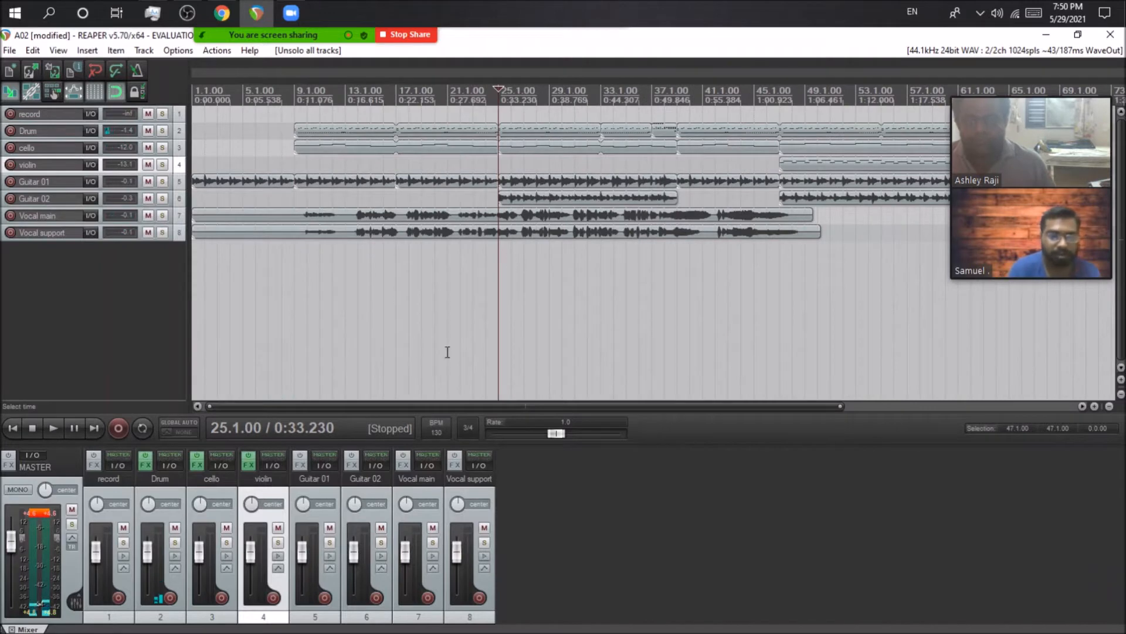
click(176, 494)
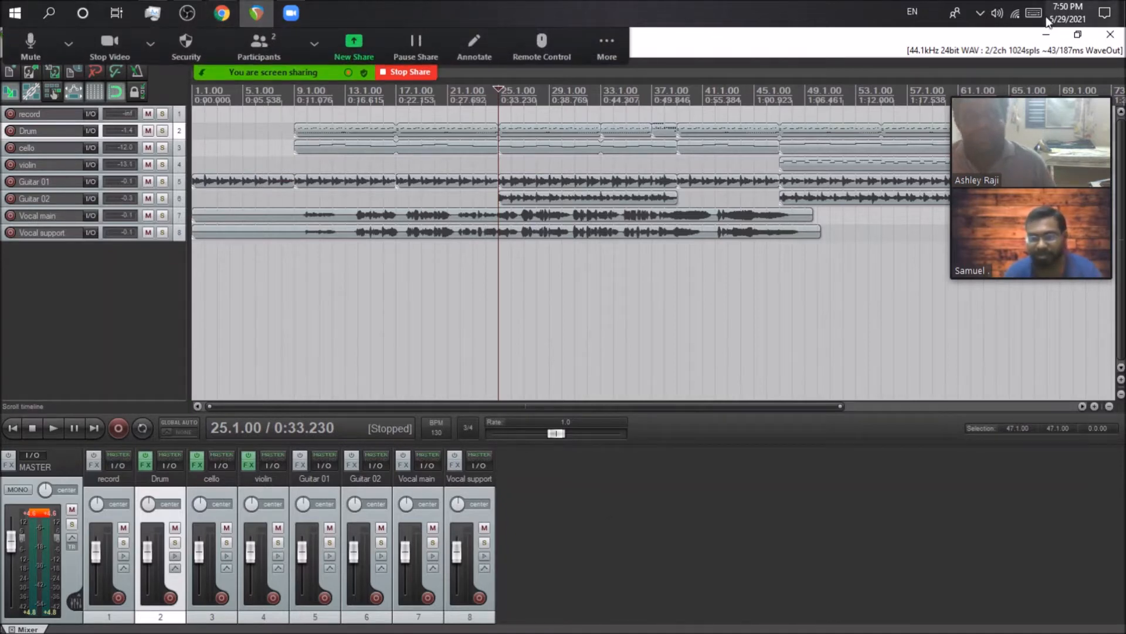
Switch to the Windows sound settings and show the levels of the Realtek High Definition Audio recording microphone
right_click(1003, 13)
click(993, 95)
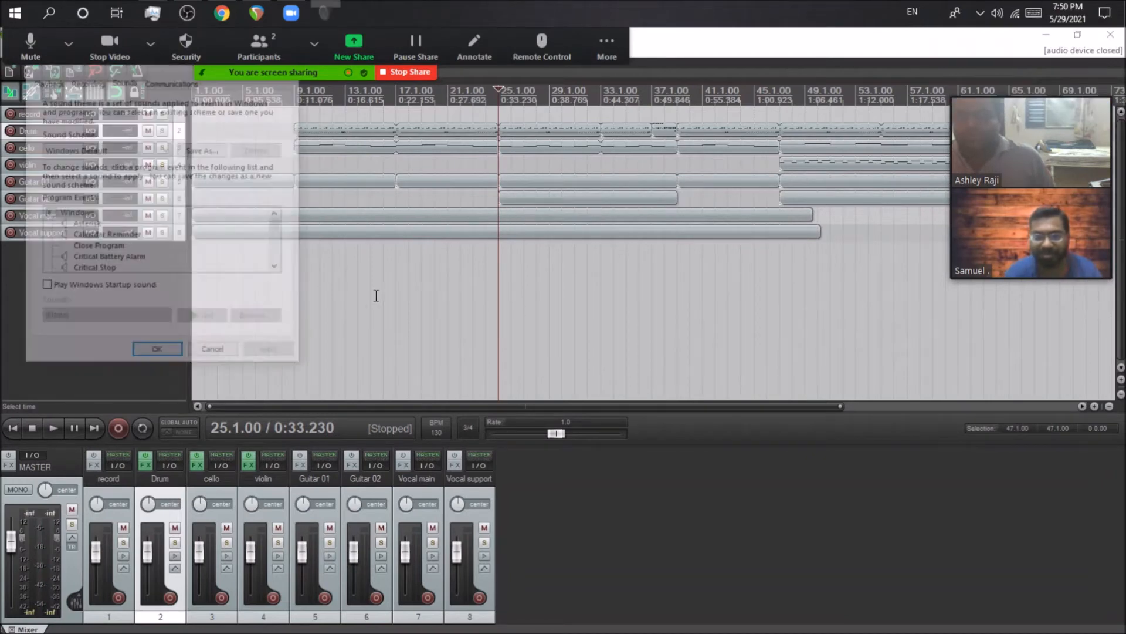
click(86, 81)
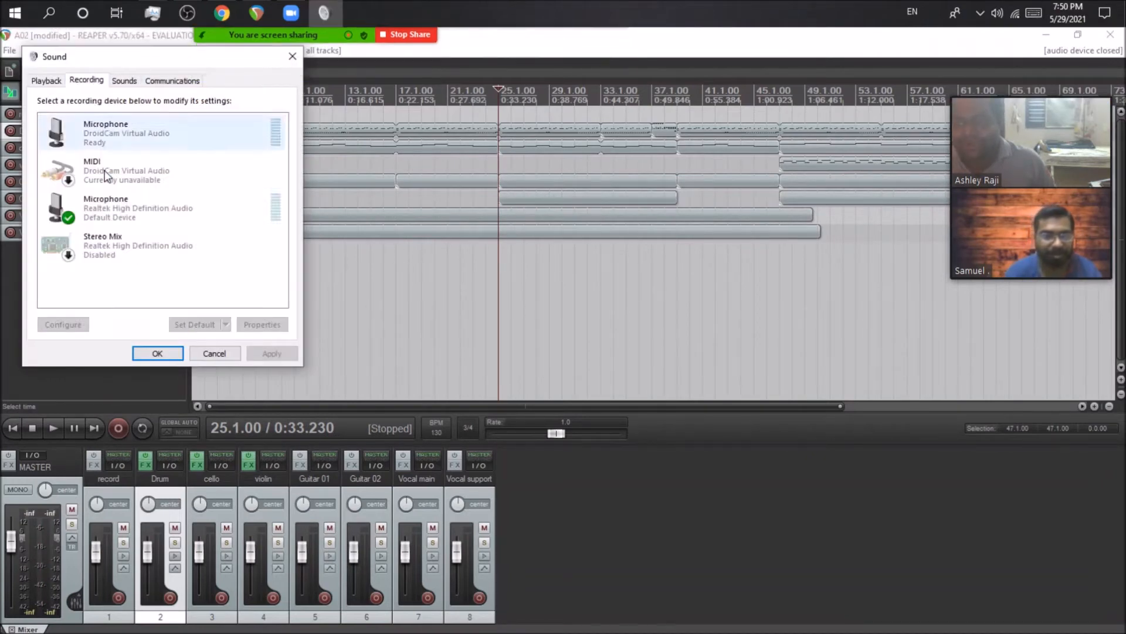
double_click(179, 210)
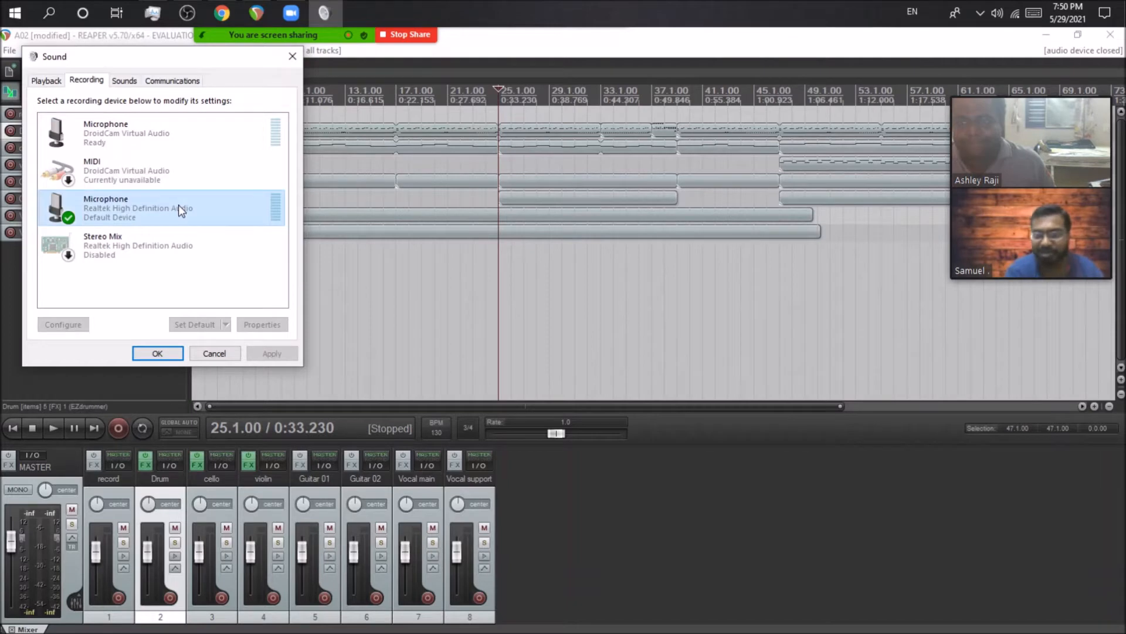
click(206, 147)
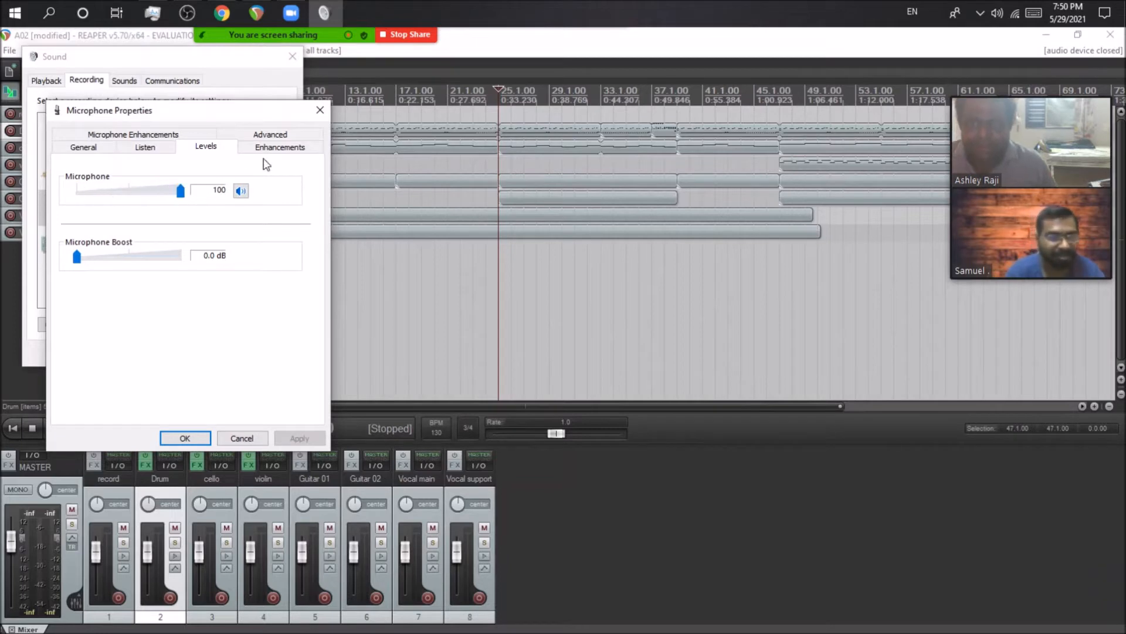
Compare the microphone's enhancements, default format and exclusive mode options with its input level, and return to REAPER
click(280, 148)
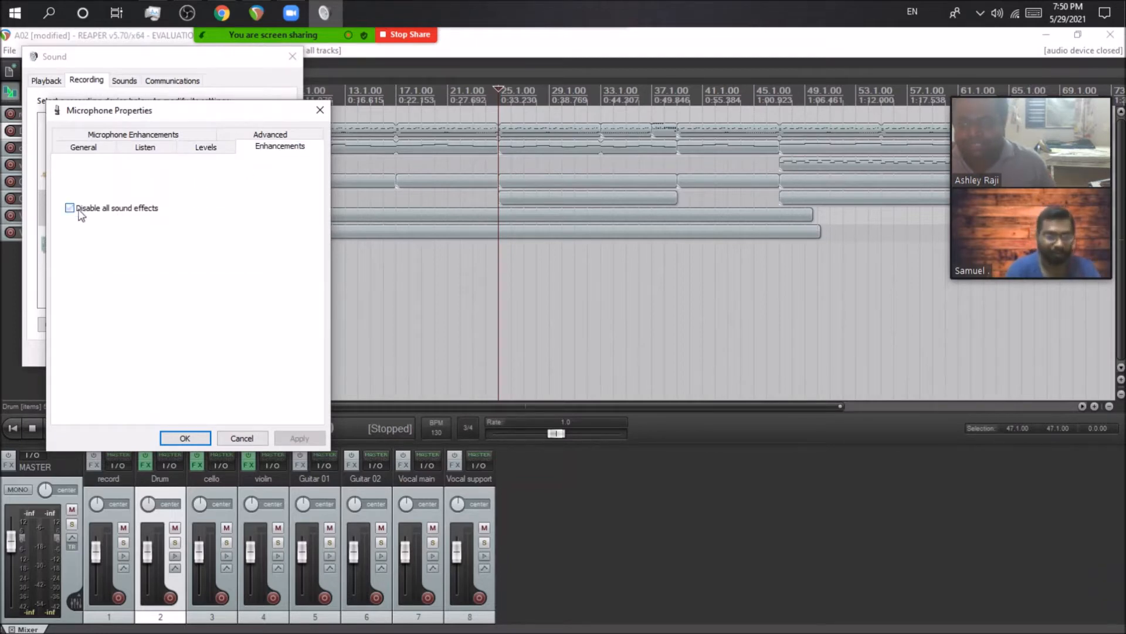
click(207, 147)
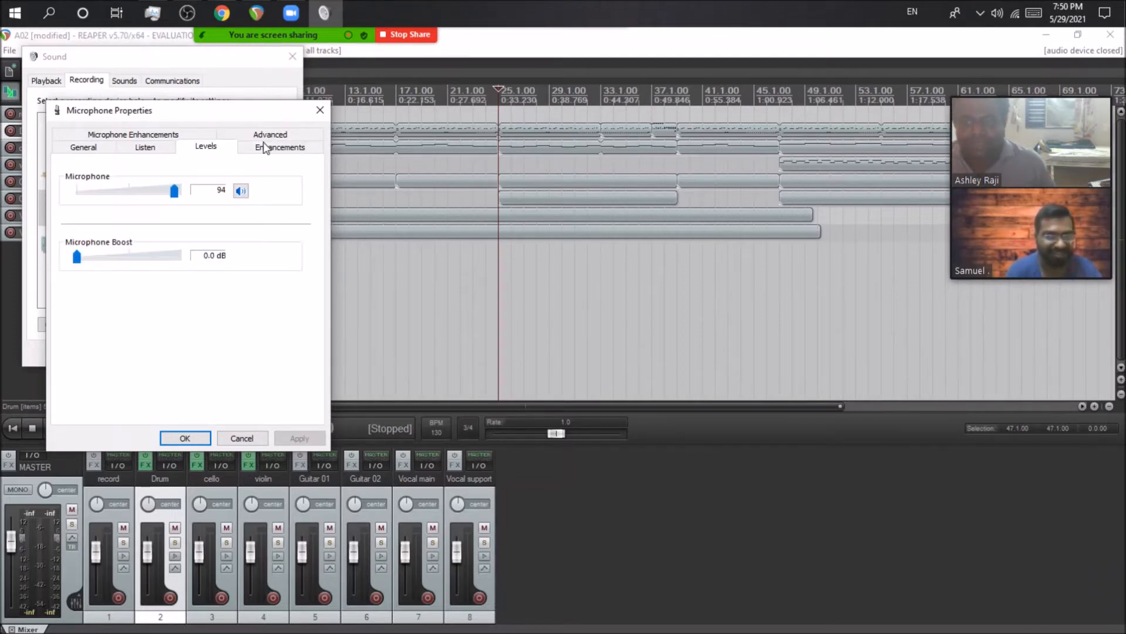
click(232, 135)
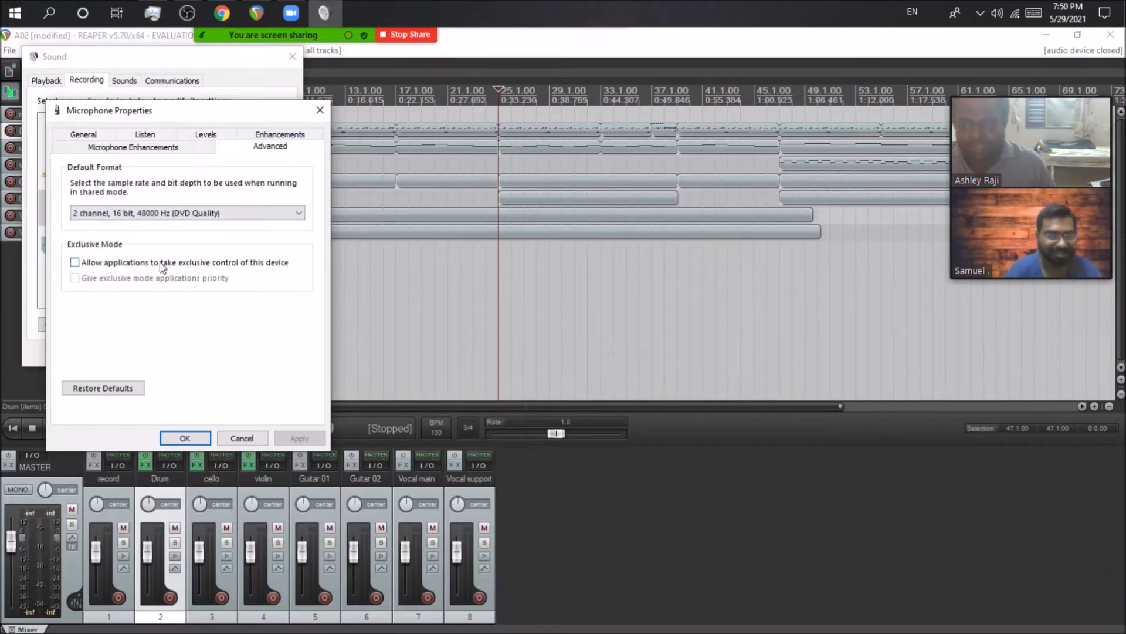
click(201, 133)
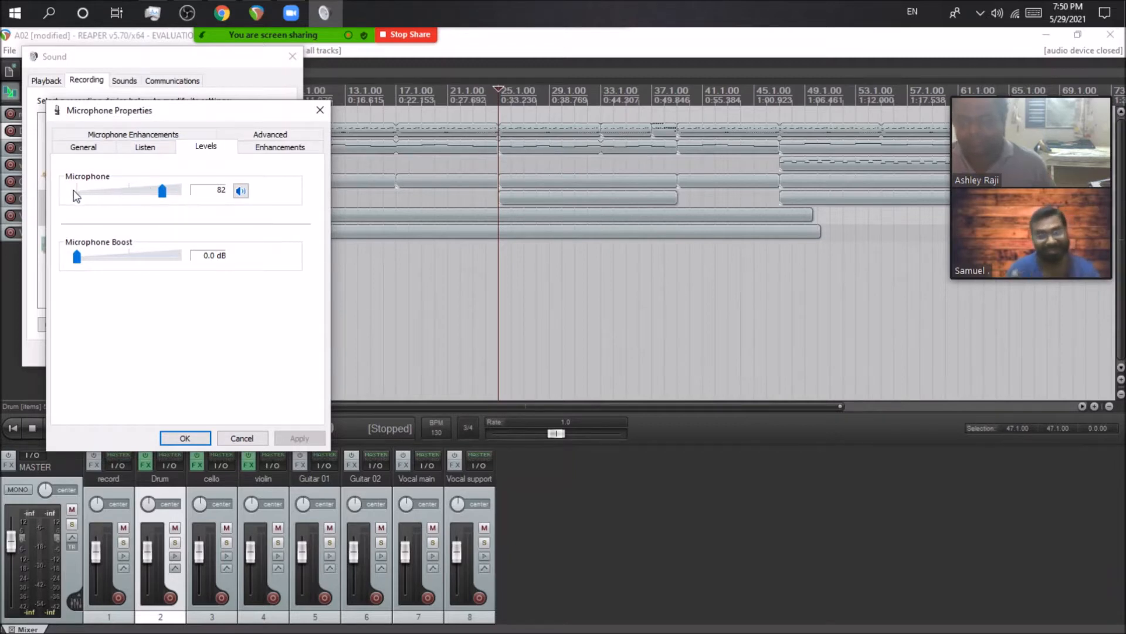
click(275, 137)
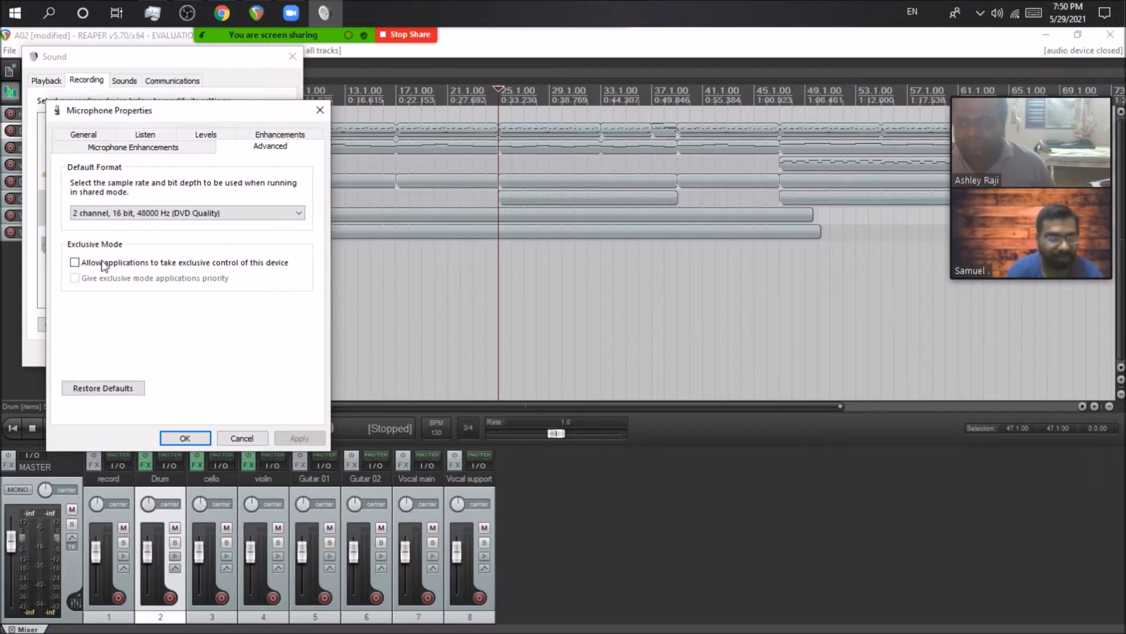
click(206, 136)
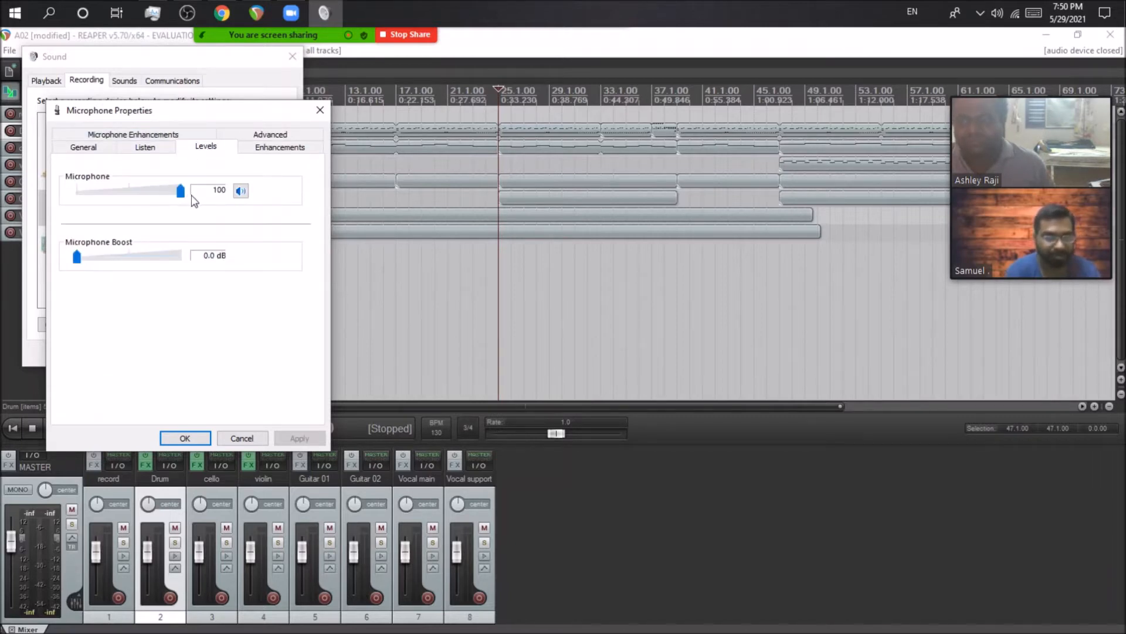
click(276, 136)
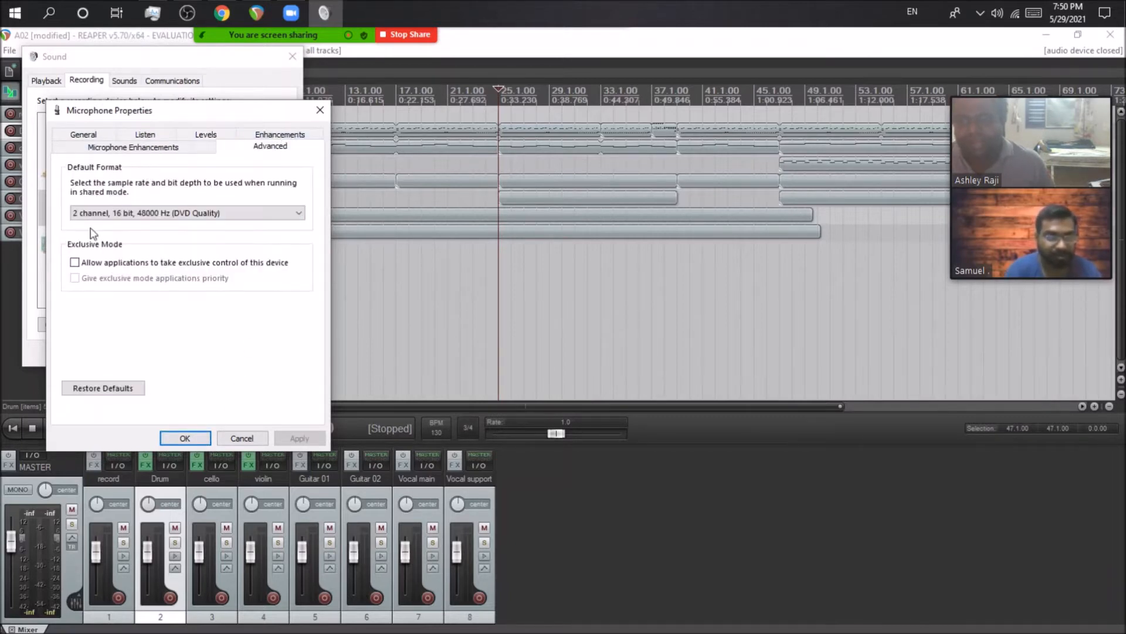
click(204, 136)
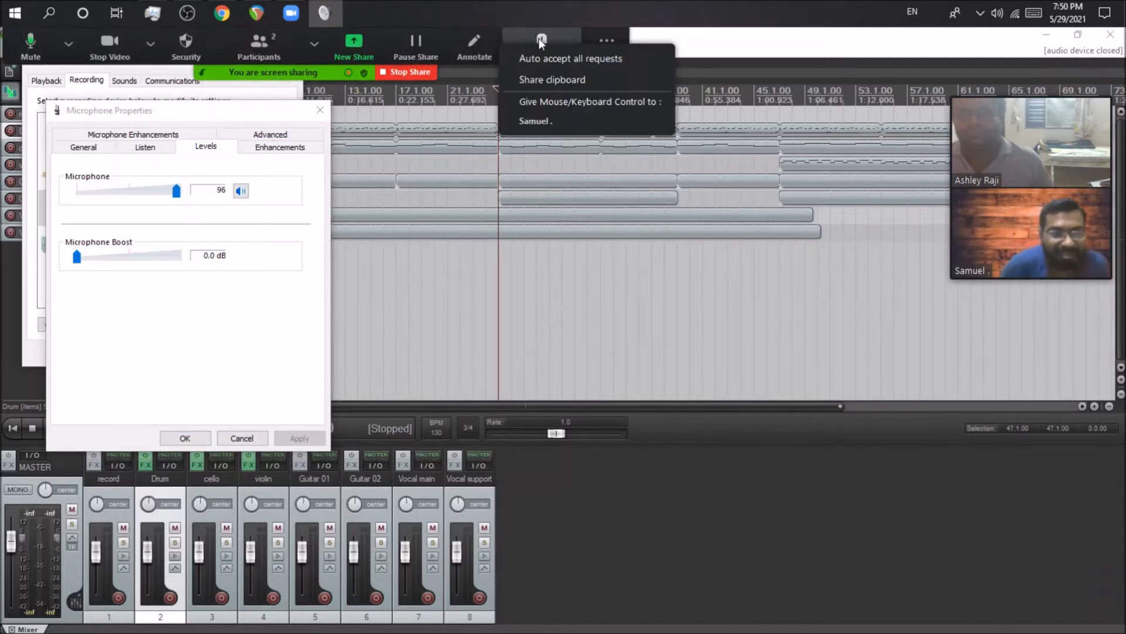
click(753, 50)
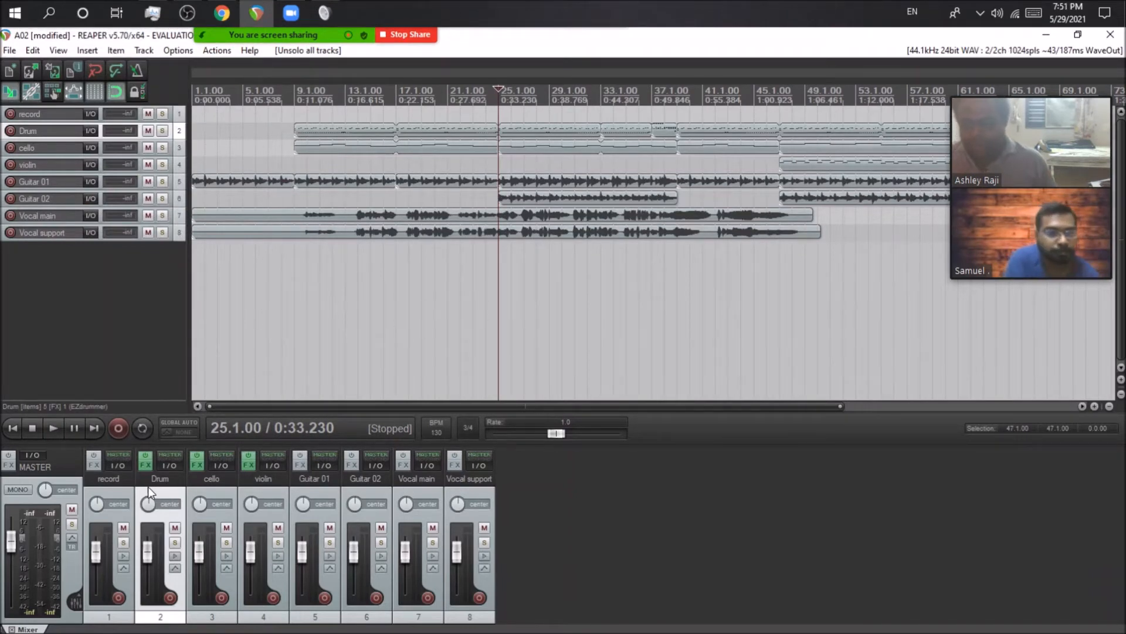
Select all eight tracks and lower their volume to -10 dB through the record track's routing settings
click(121, 488)
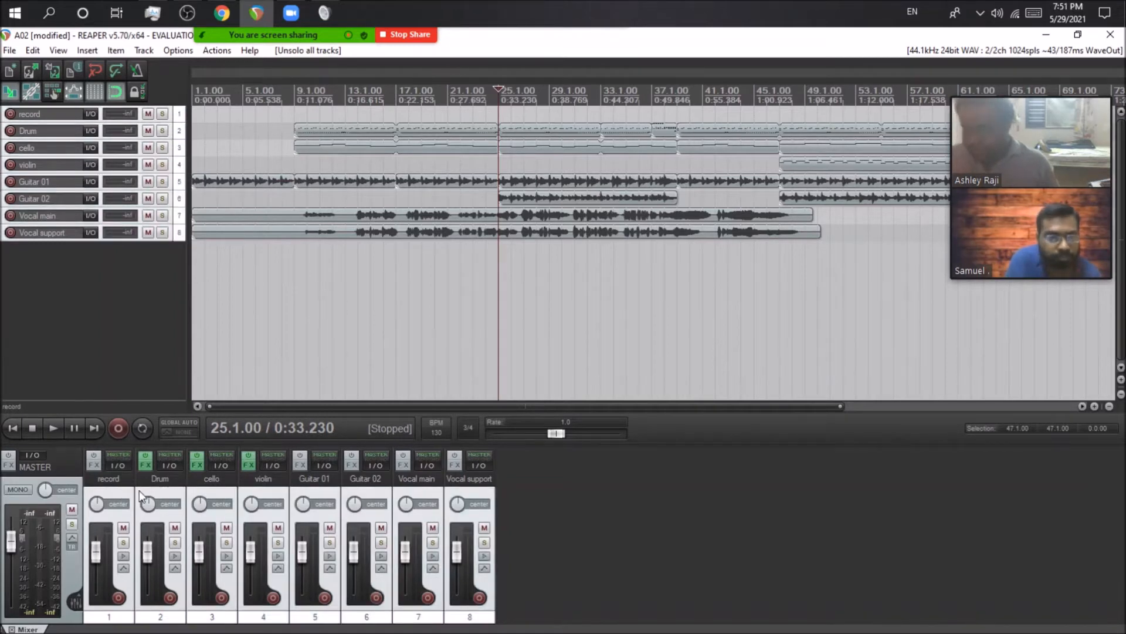
click(118, 460)
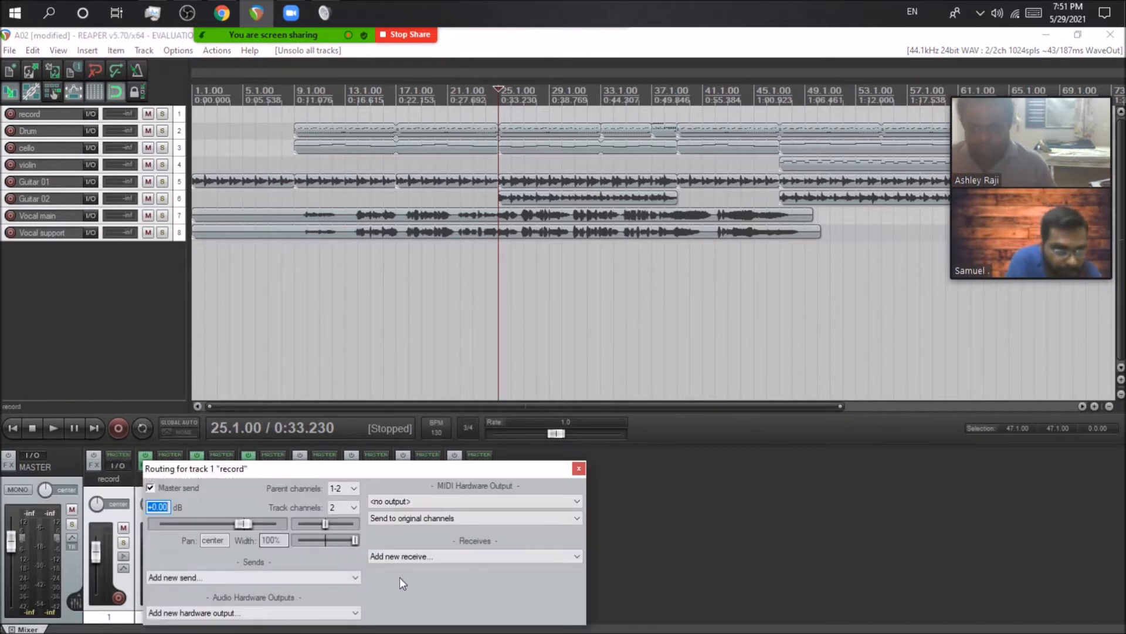
text(-1)
key(Return)
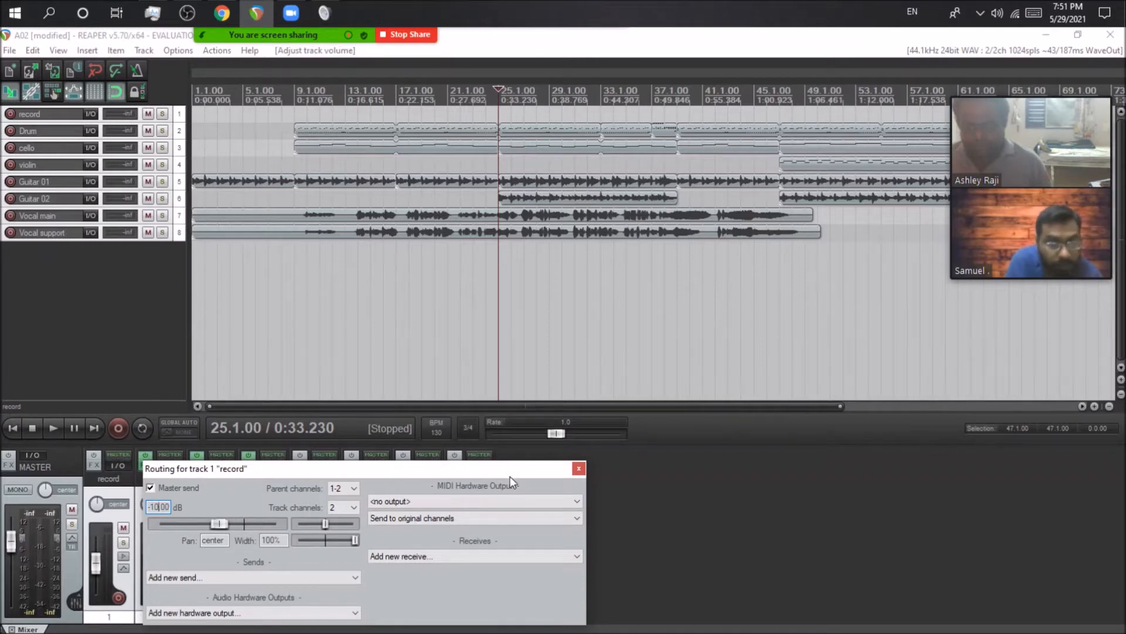
click(578, 468)
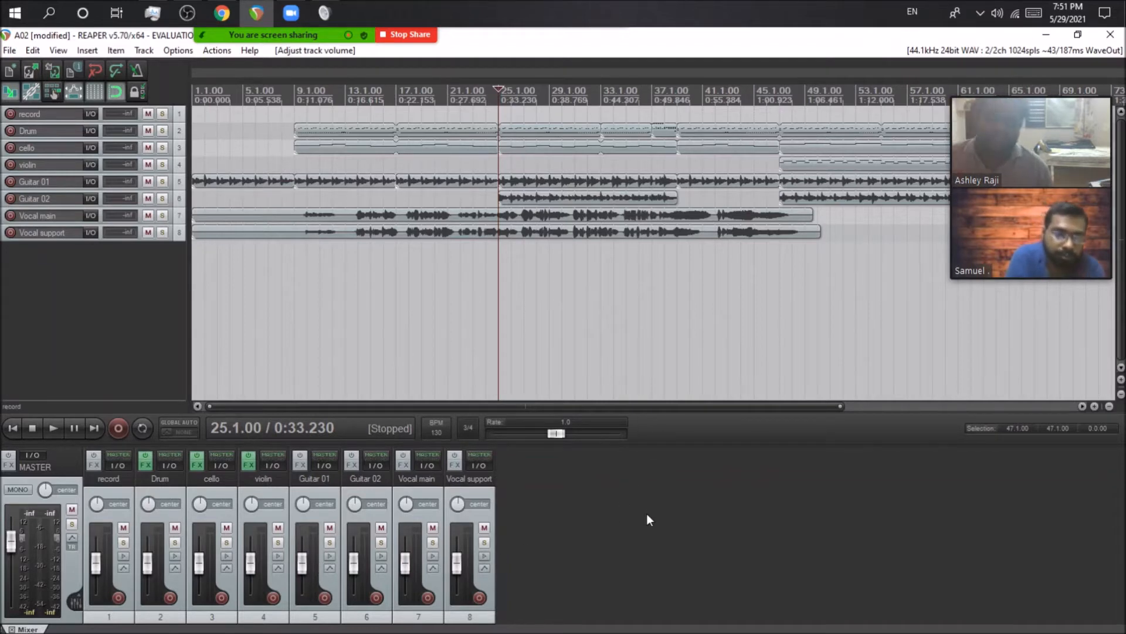
Play the Vocal main and Vocal support tracks soloed together from bar 9
click(297, 268)
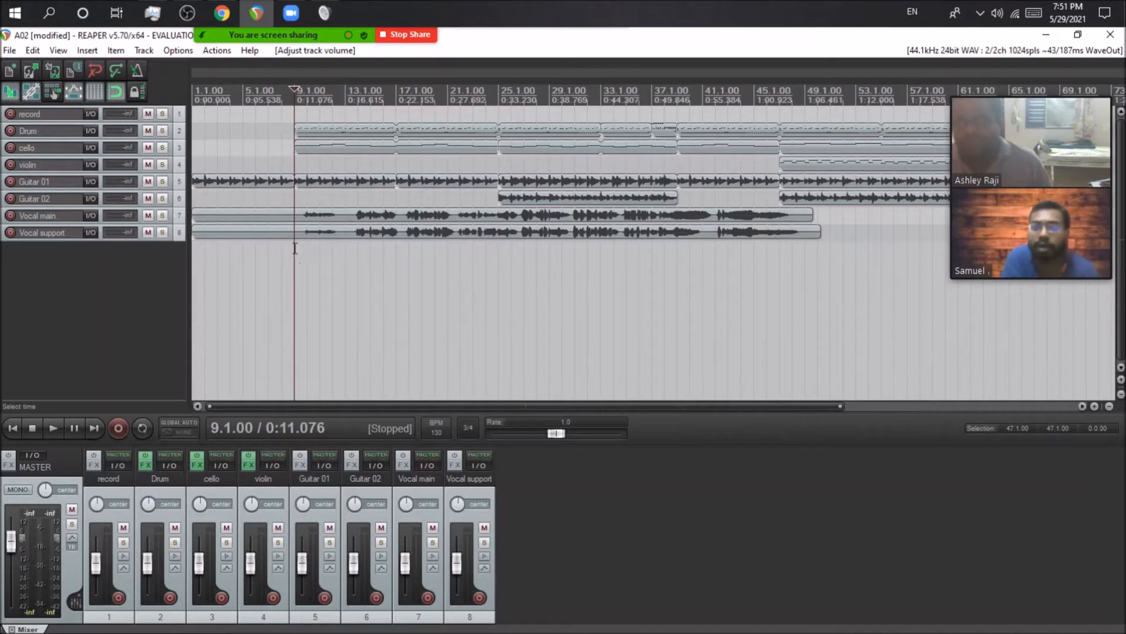
click(163, 181)
click(163, 199)
click(162, 182)
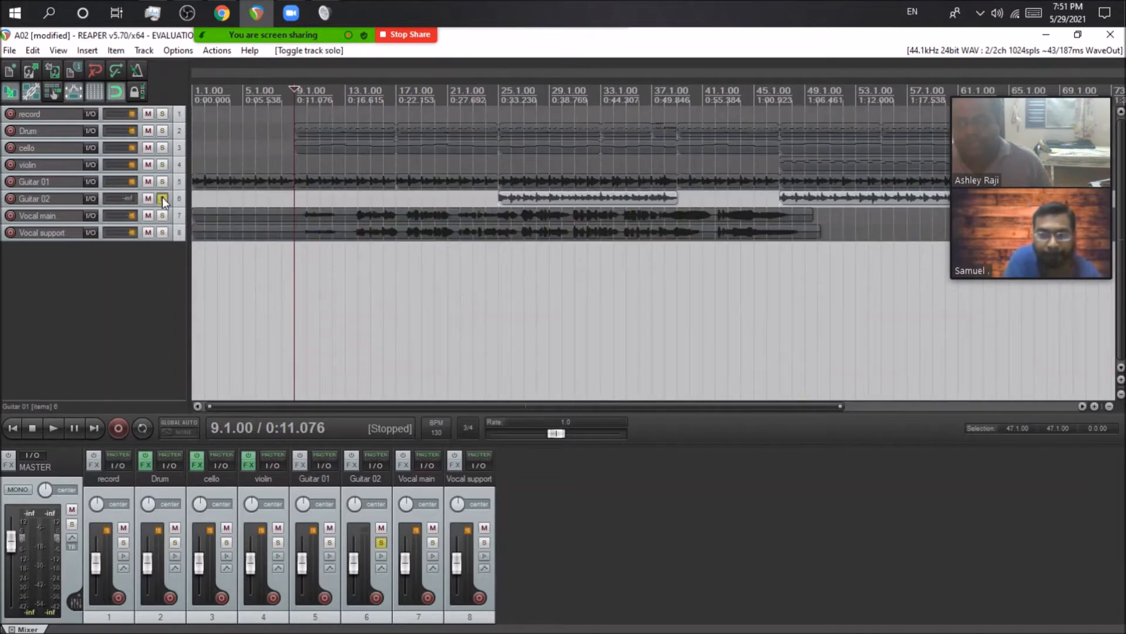
click(163, 198)
click(162, 215)
click(162, 233)
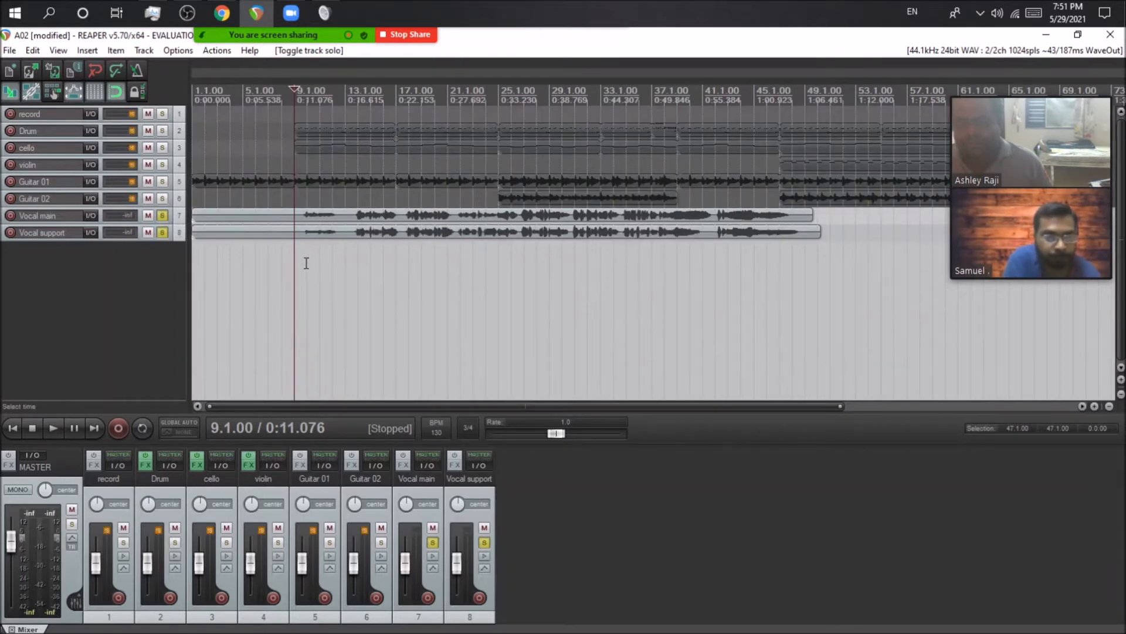
key(space)
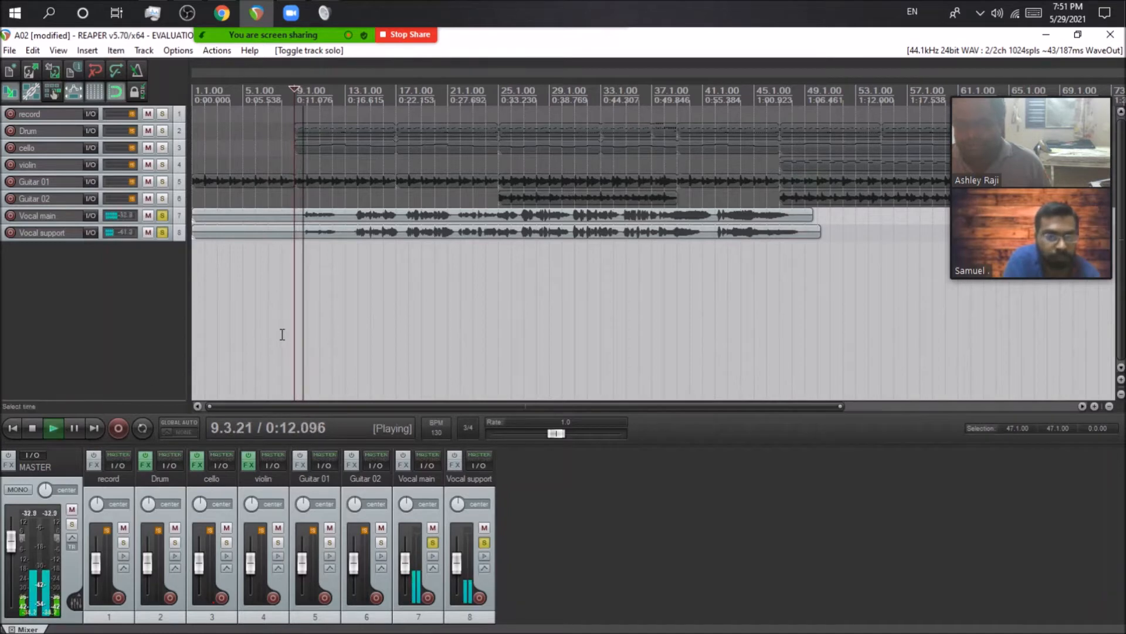
Save the project while only Vocal main is soloed, and return Vocal support to the solo
click(484, 541)
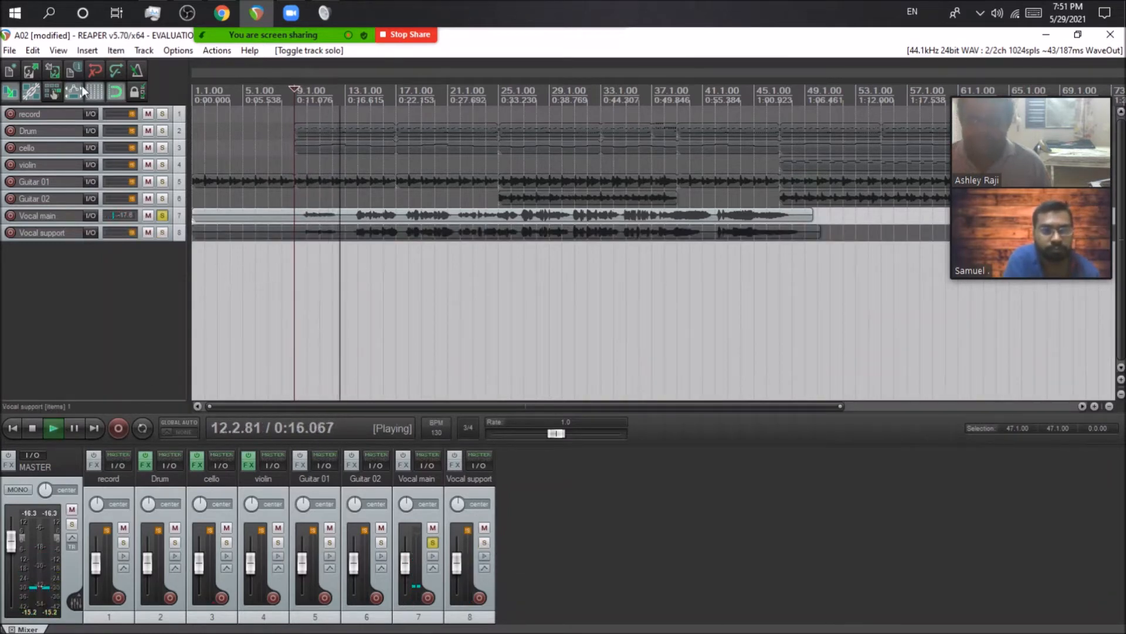
click(56, 71)
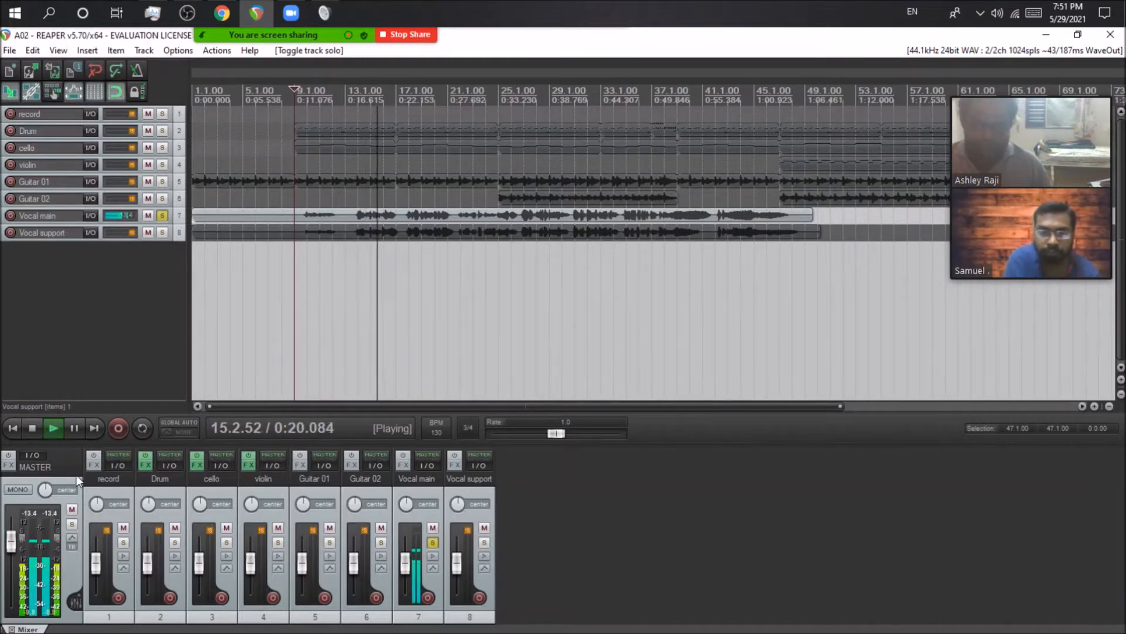
click(485, 542)
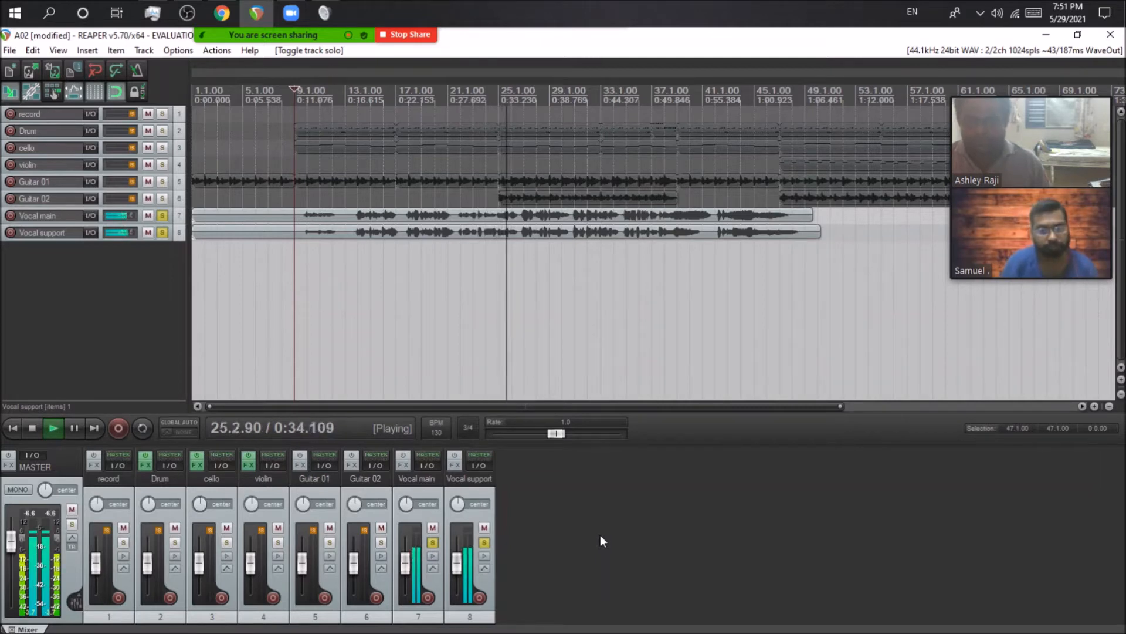
Listen to Guitar 01, Guitar 02, Vocal main and Vocal support soloed together, and stop playback
ctrl+click(383, 543)
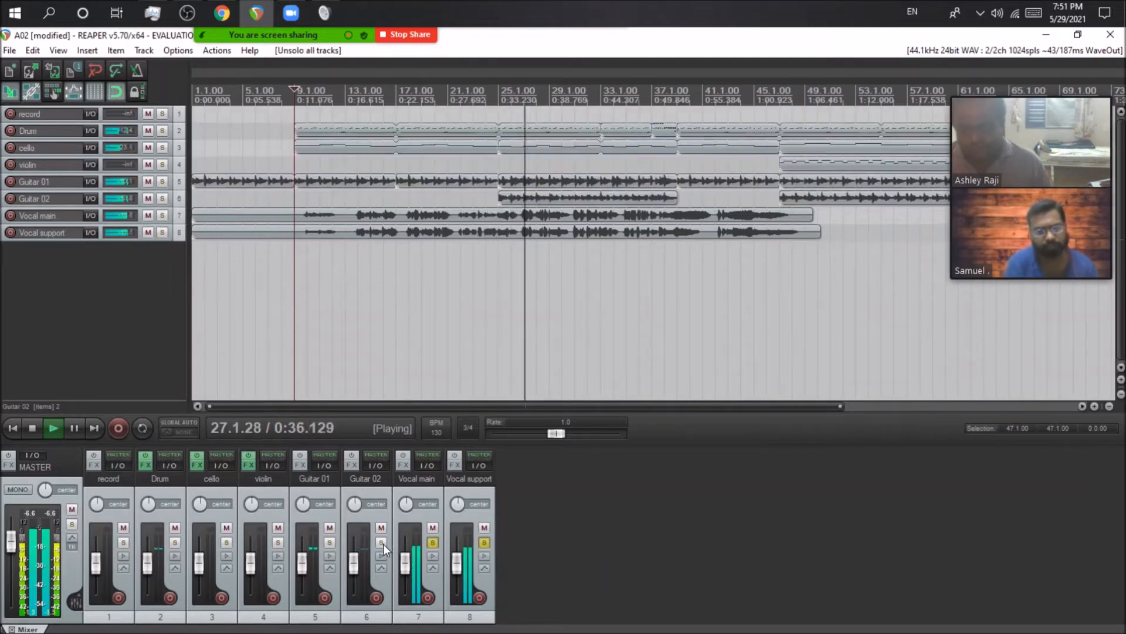
click(329, 542)
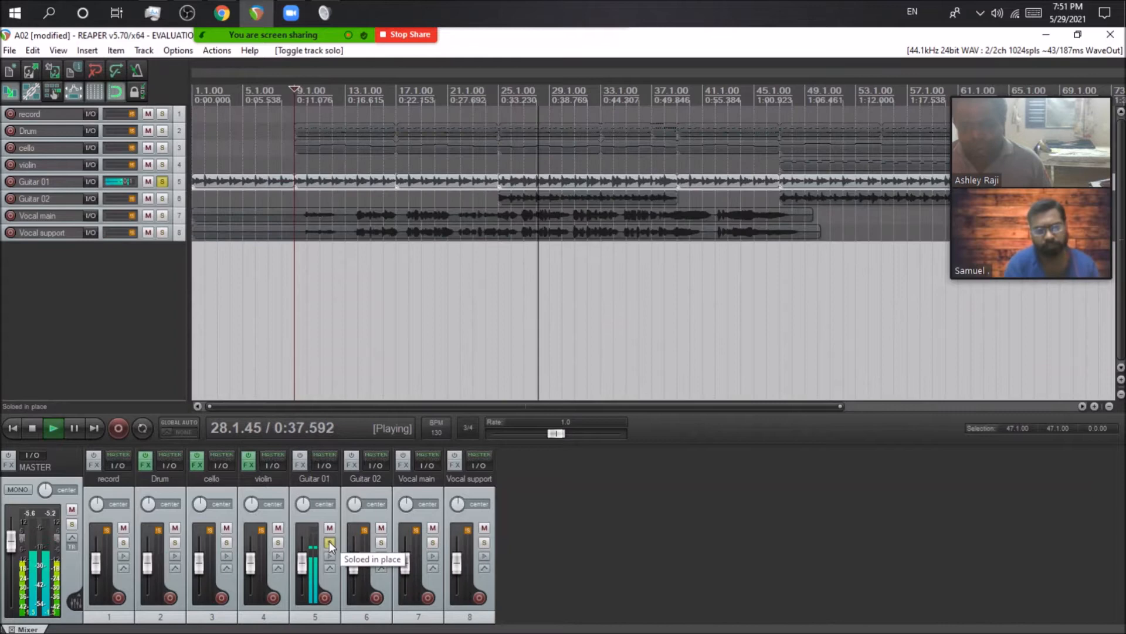
click(382, 543)
click(433, 542)
click(484, 542)
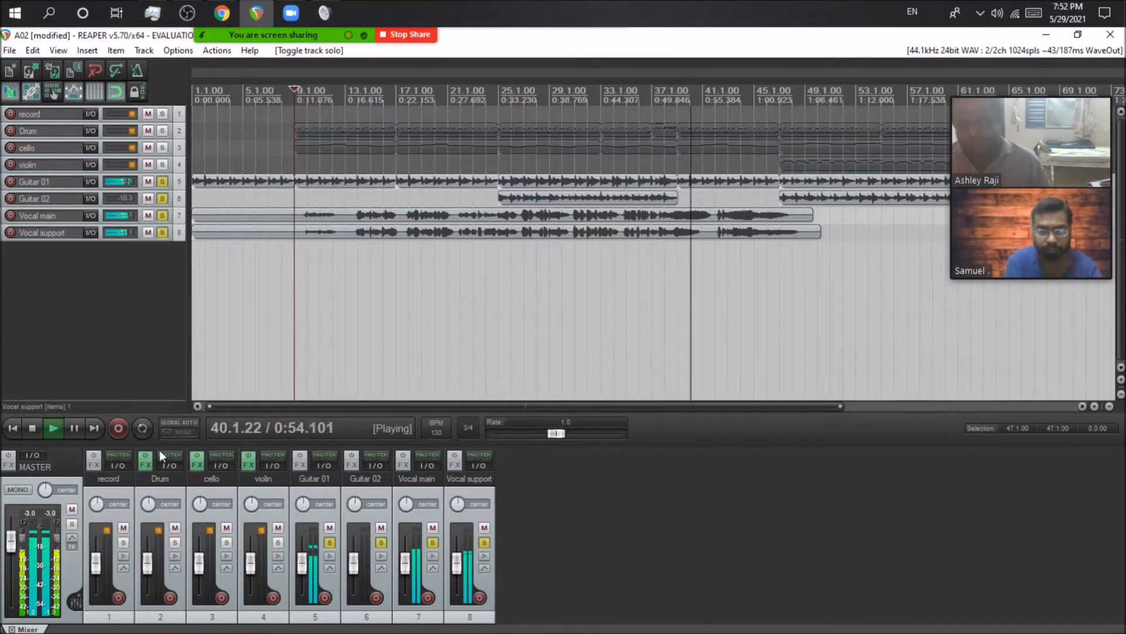
click(33, 426)
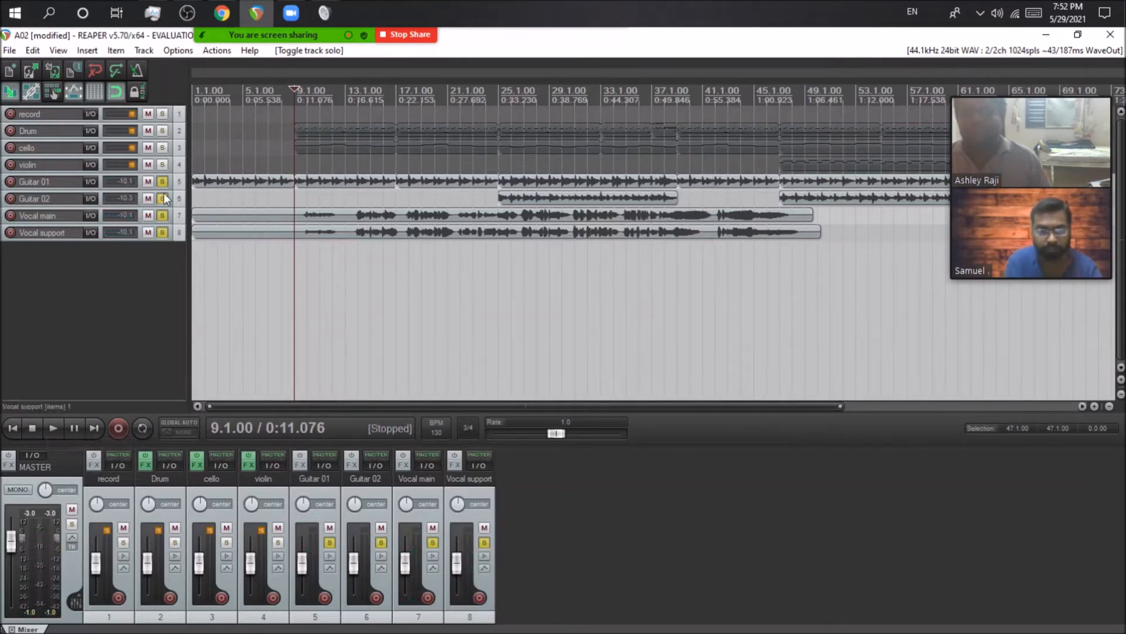
Solo only the cello track and inspect its DSK Strings instrument plug-in
ctrl+alt+click(162, 148)
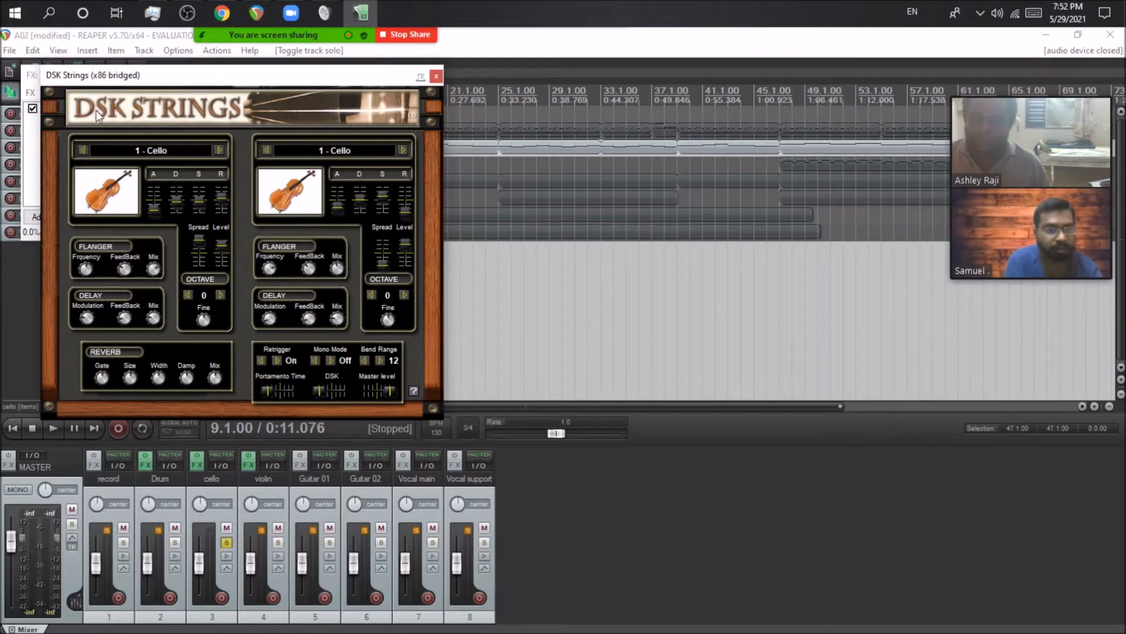
click(435, 75)
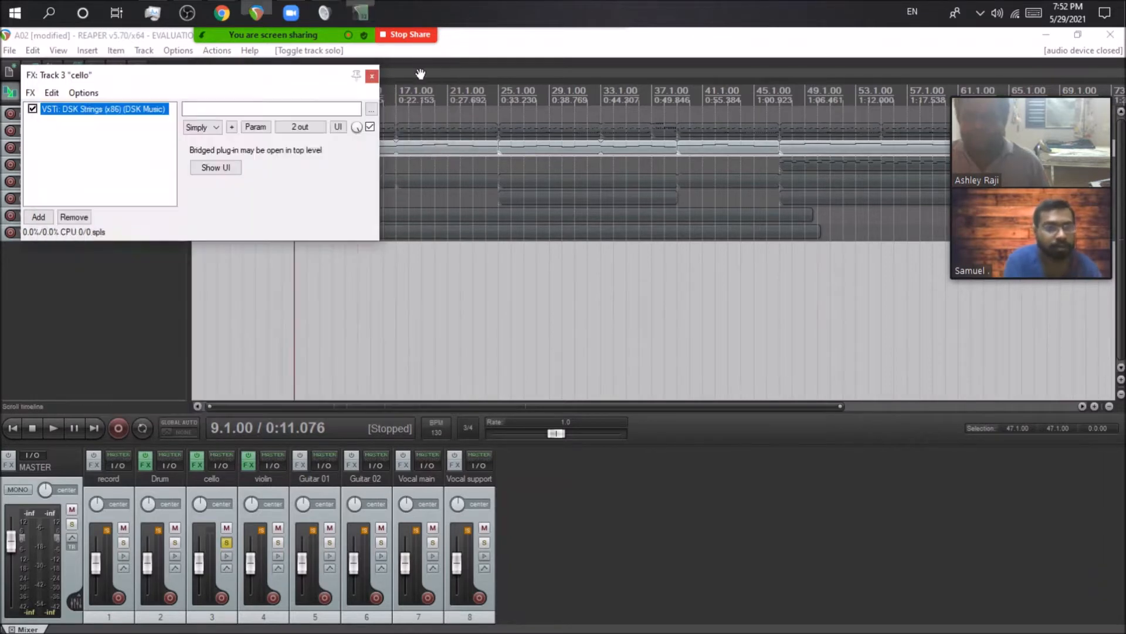
click(372, 77)
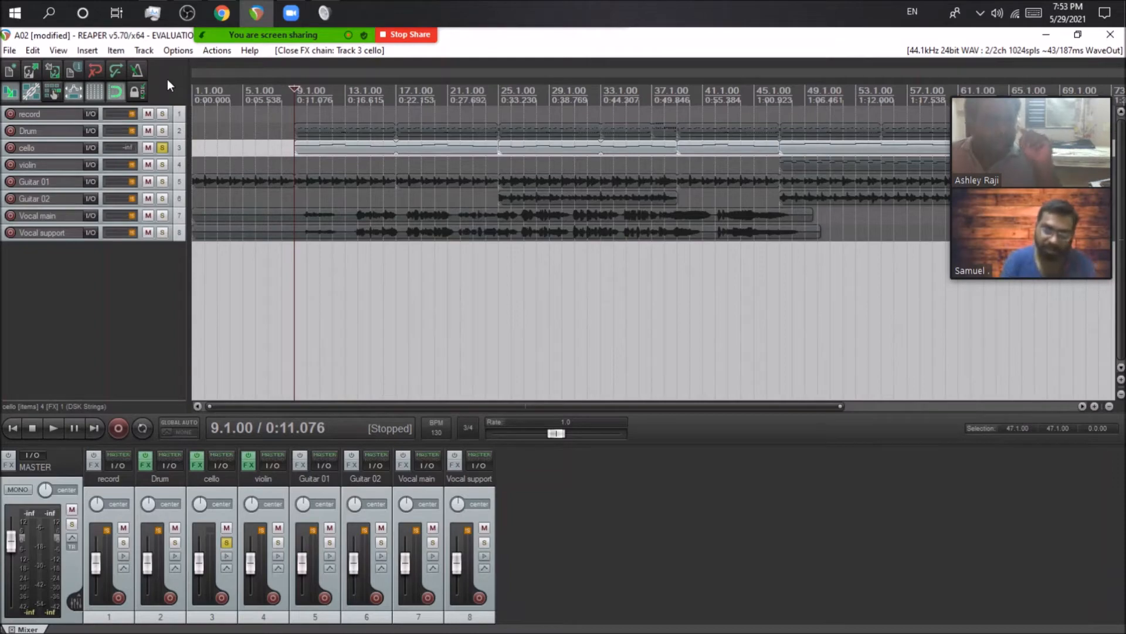
Review the VST plug-in paths in the REAPER preferences without changing them
click(174, 54)
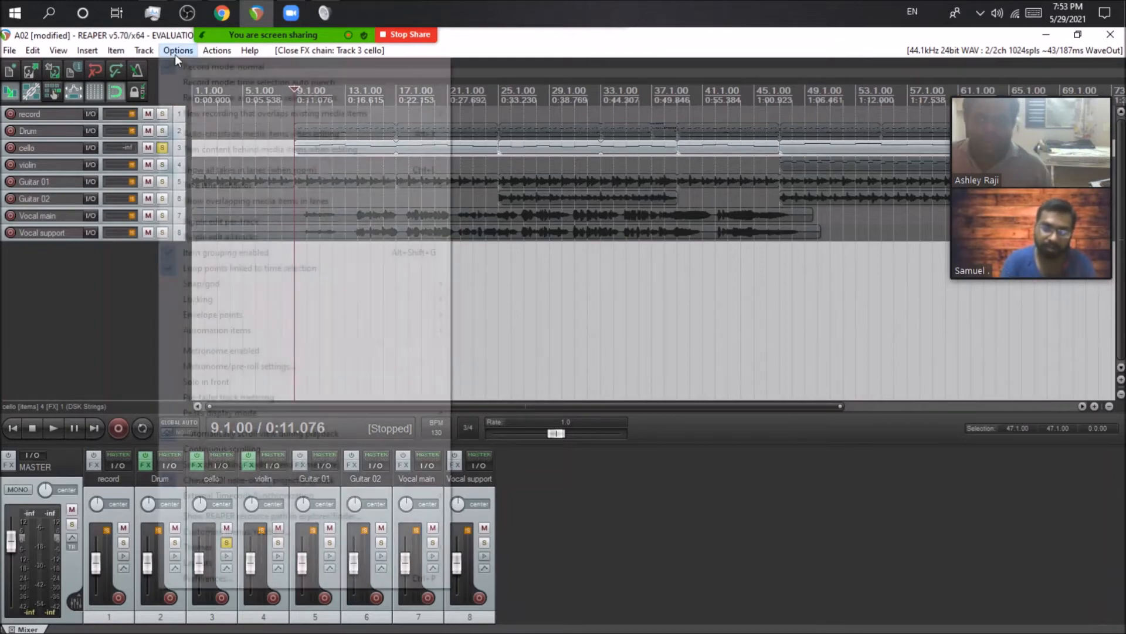
click(210, 579)
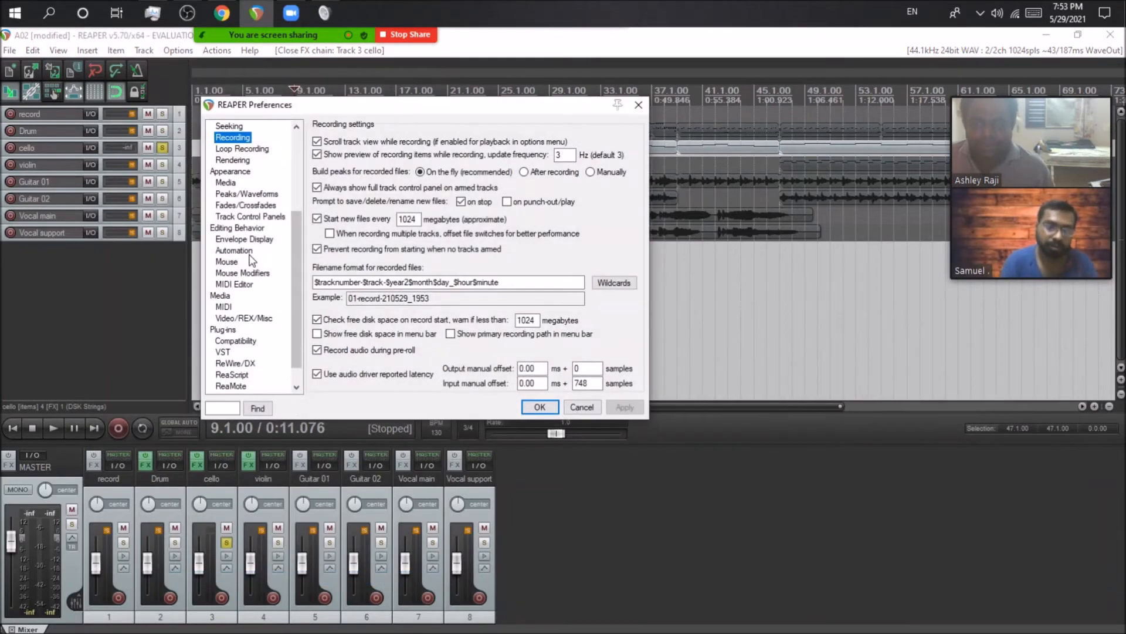
scroll(295, 248, up, 1)
mouse_move(294, 248)
mouse_down()
mouse_move(294, 212)
mouse_move(299, 268)
mouse_up()
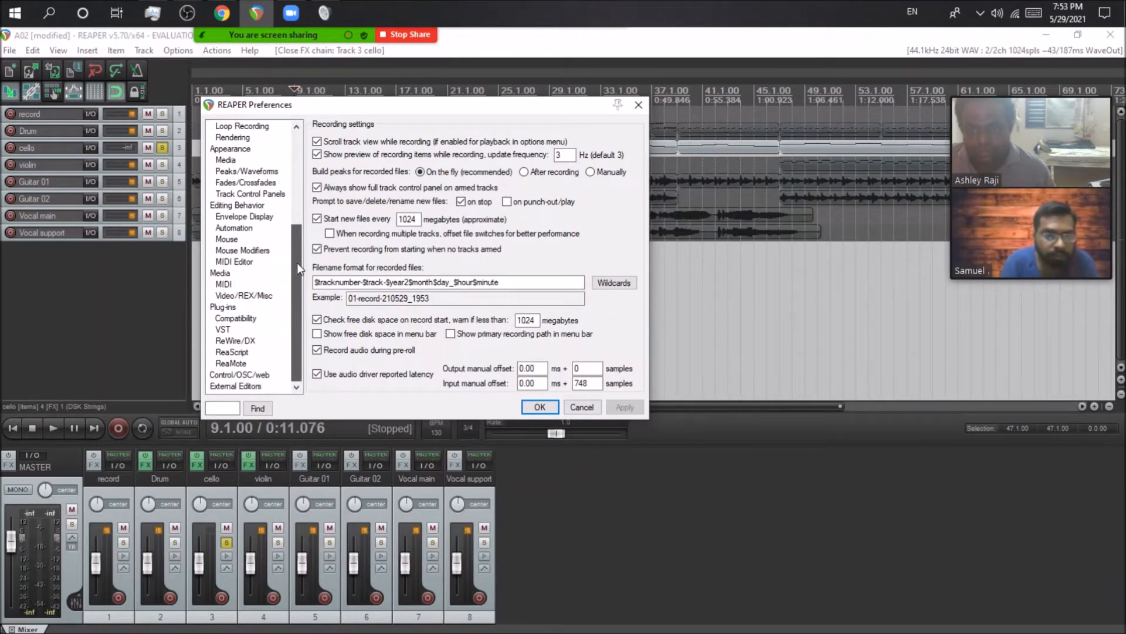
click(223, 330)
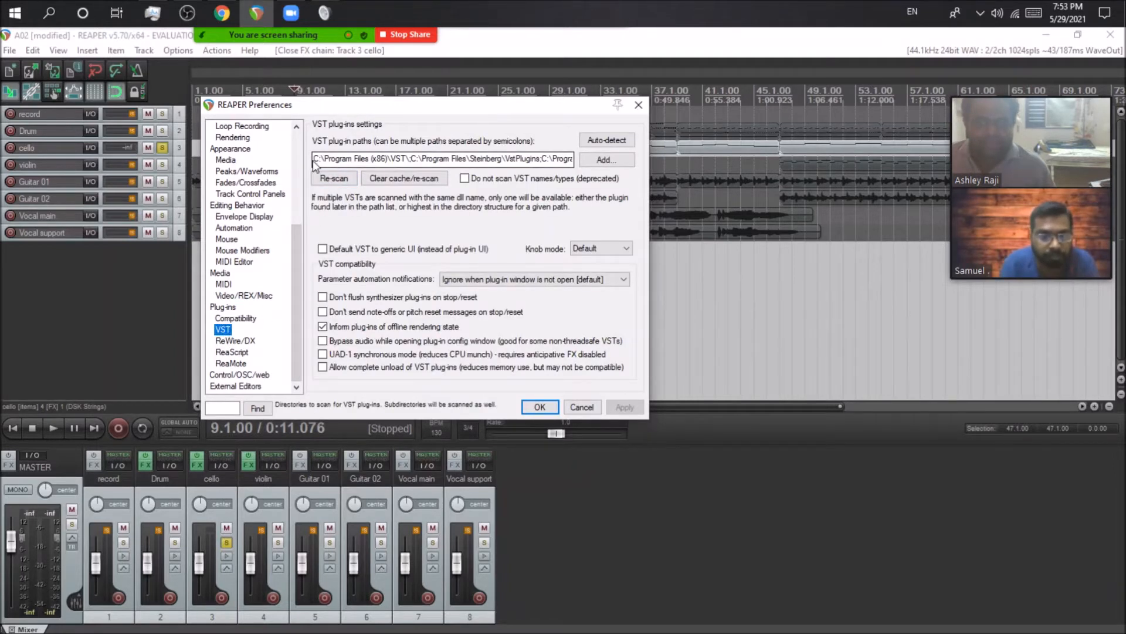
drag(314, 159, 549, 170)
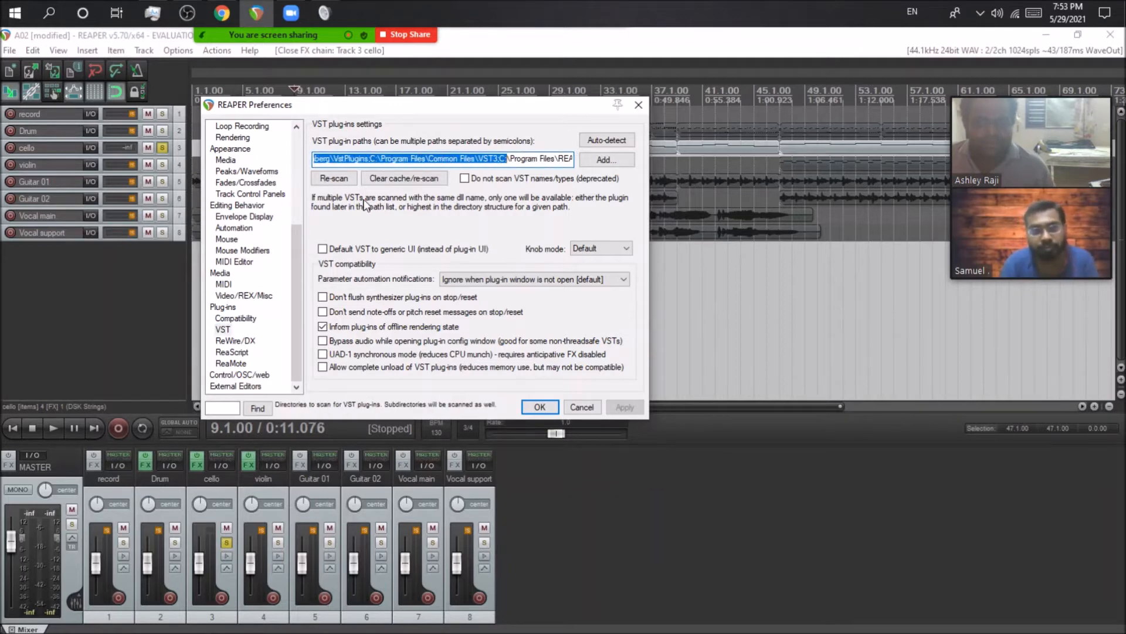
click(639, 105)
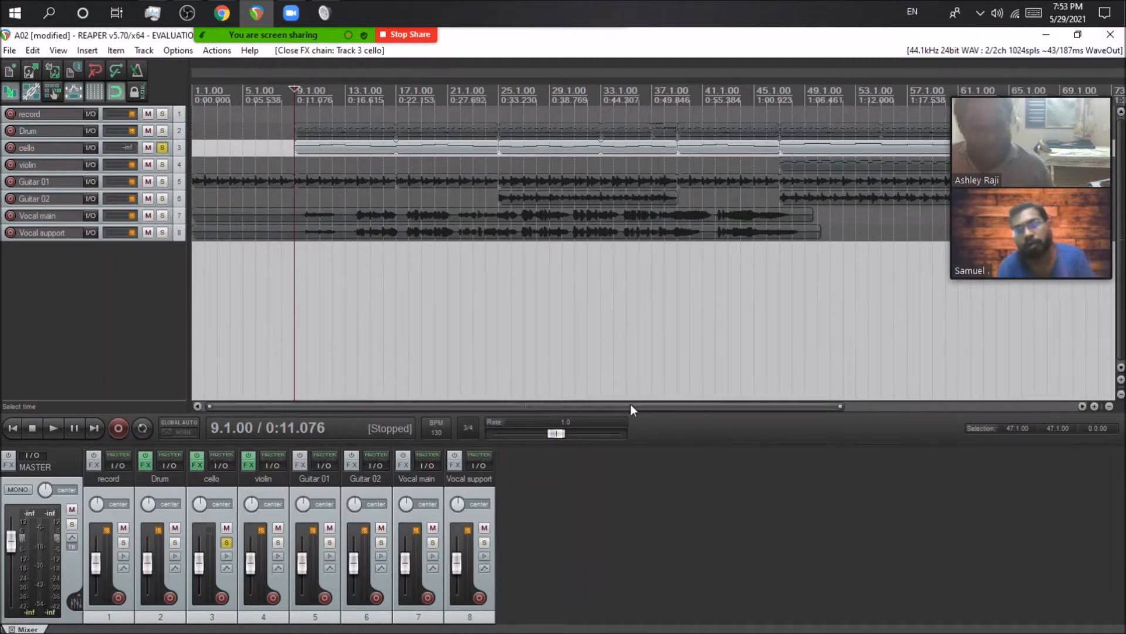
Examine the MIDI notes of the first cello item, and return to the arrangement near bar 9
click(327, 146)
double_click(328, 147)
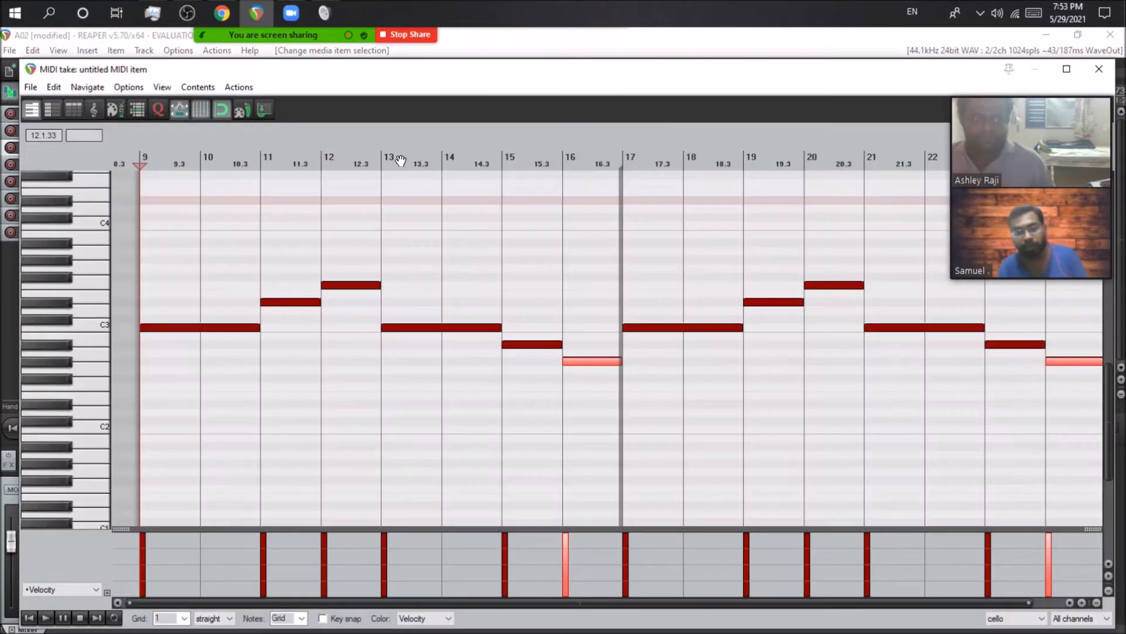
click(1100, 71)
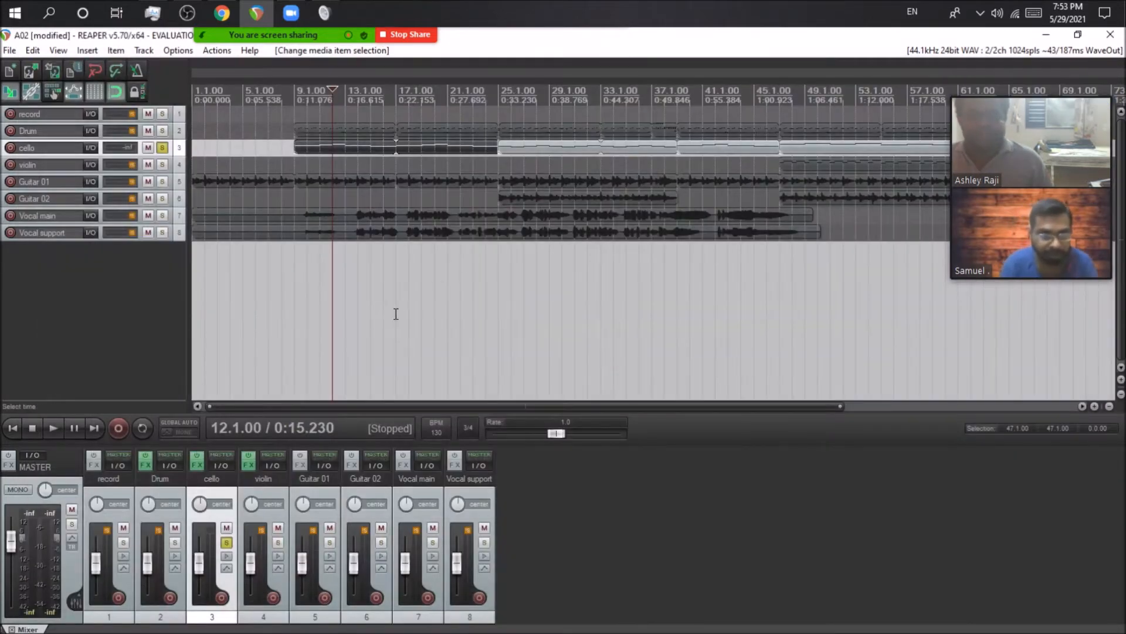
click(310, 292)
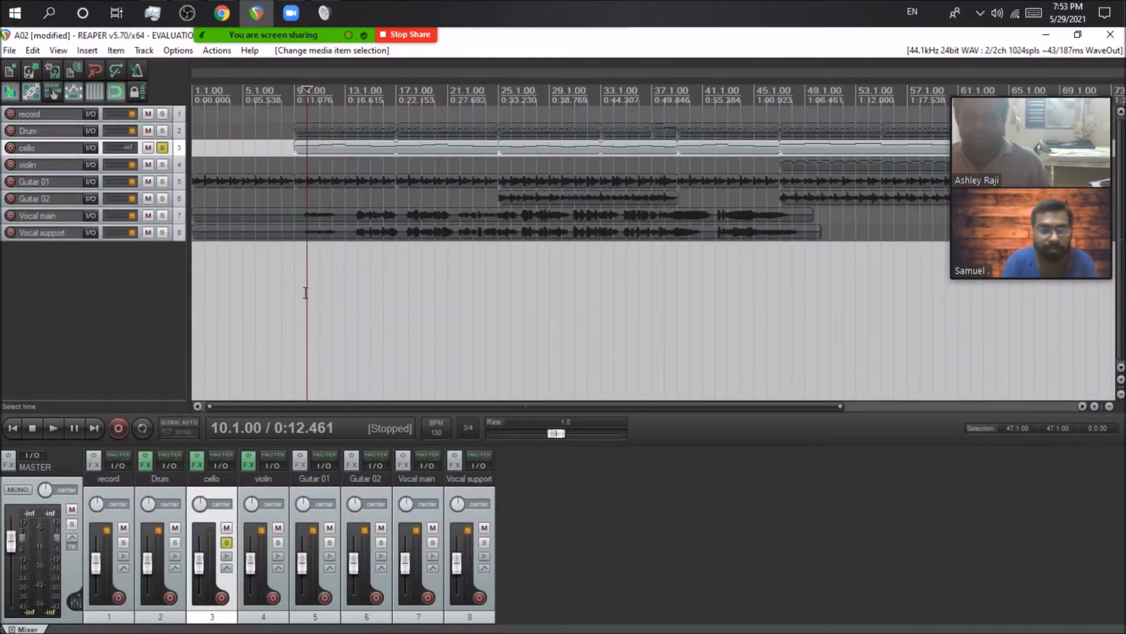
click(291, 290)
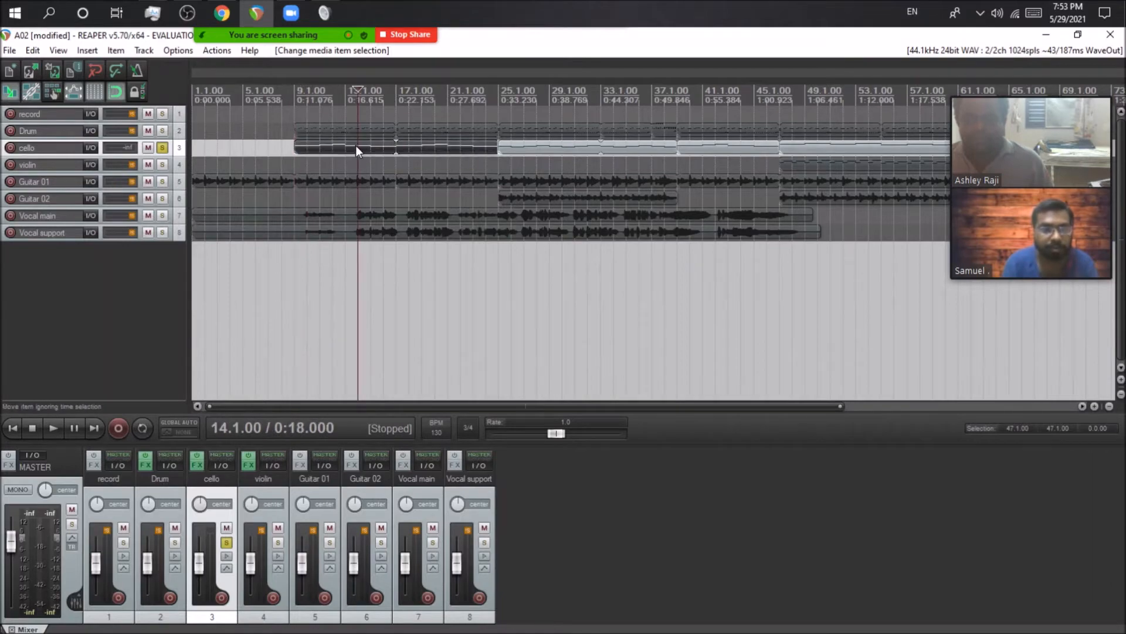
Insert a one-bar D#3 note at bar 9 of the first cello MIDI item and delete it
double_click(356, 146)
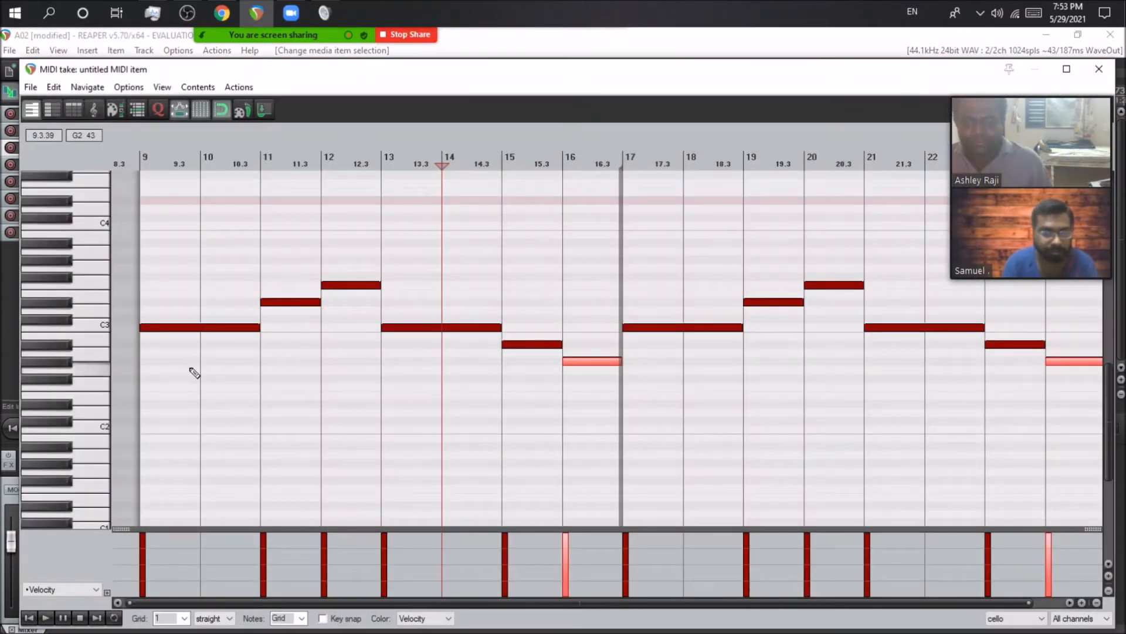
click(191, 303)
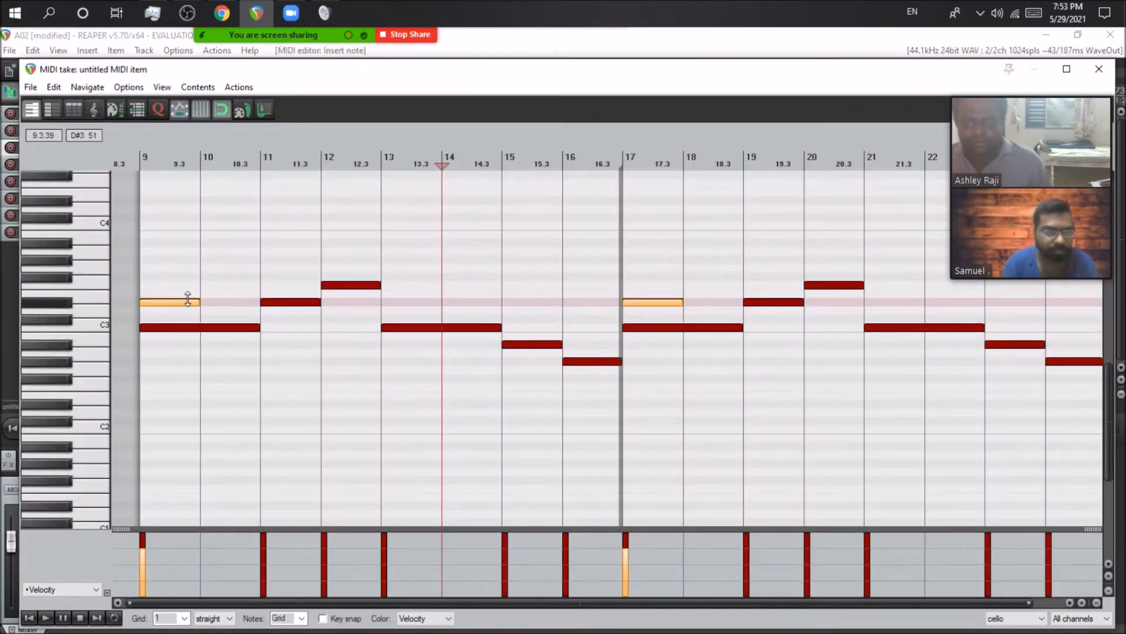
double_click(186, 304)
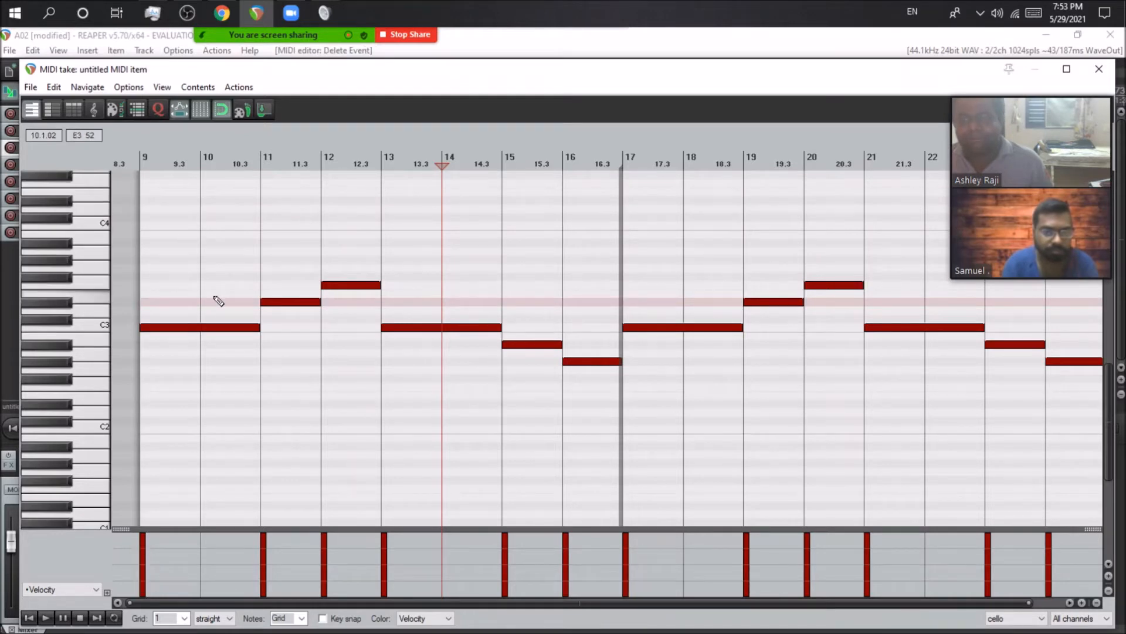
Audition several cello notes on the MIDI editor's piano keys, and return to the arrangement with the cello solo cleared
scroll(234, 382, up, 2)
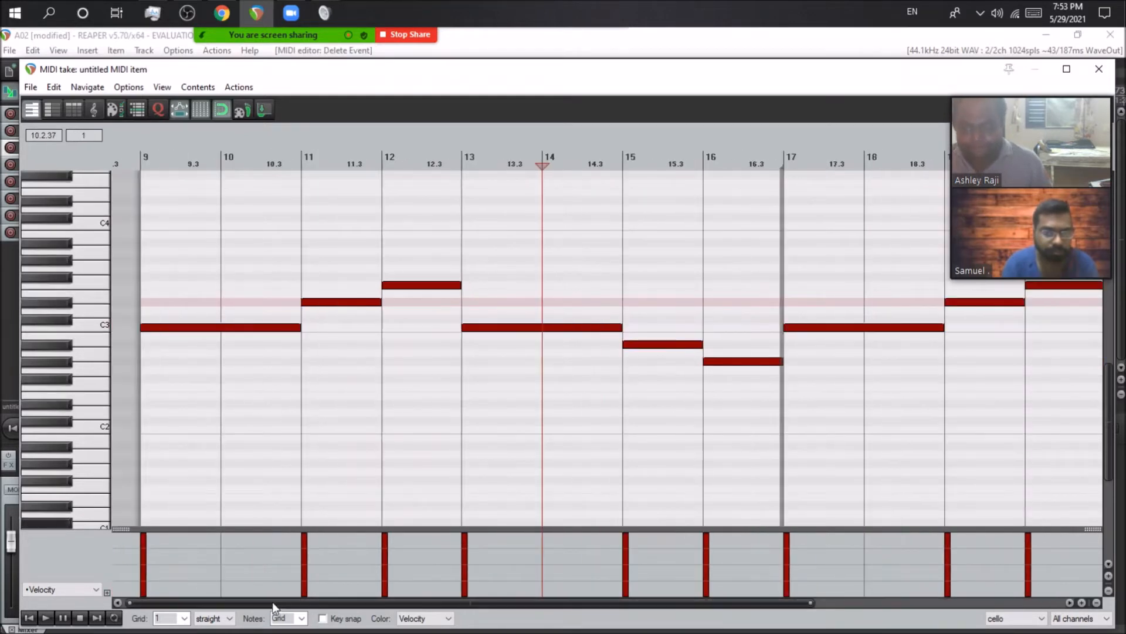
click(91, 324)
click(97, 296)
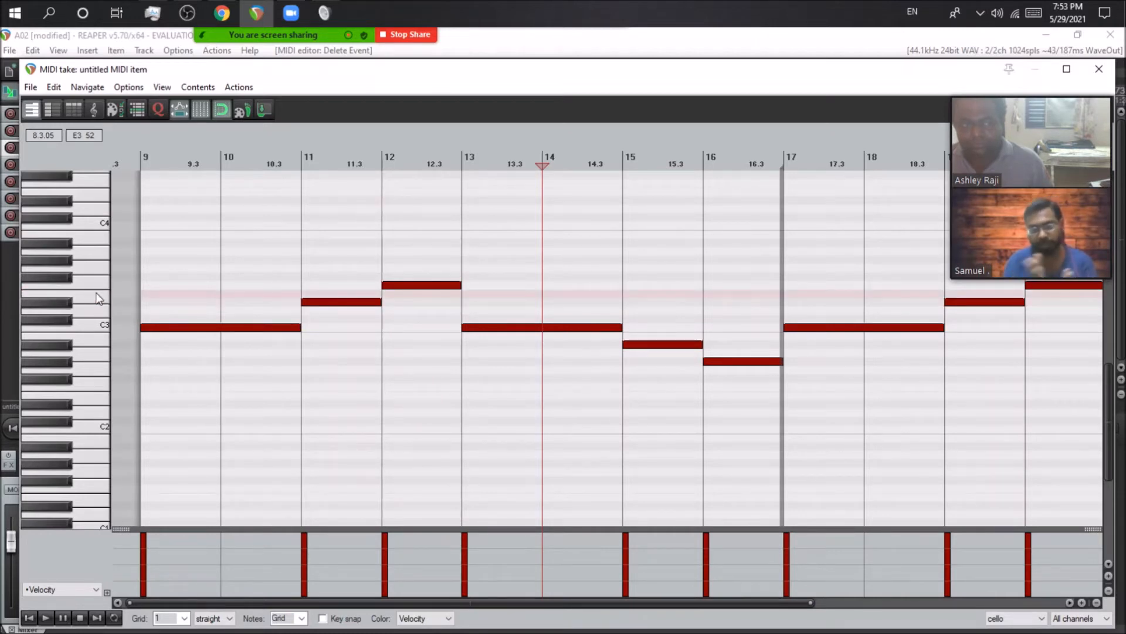
click(105, 223)
mouse_move(96, 205)
mouse_down()
mouse_move(95, 412)
mouse_move(95, 192)
mouse_up()
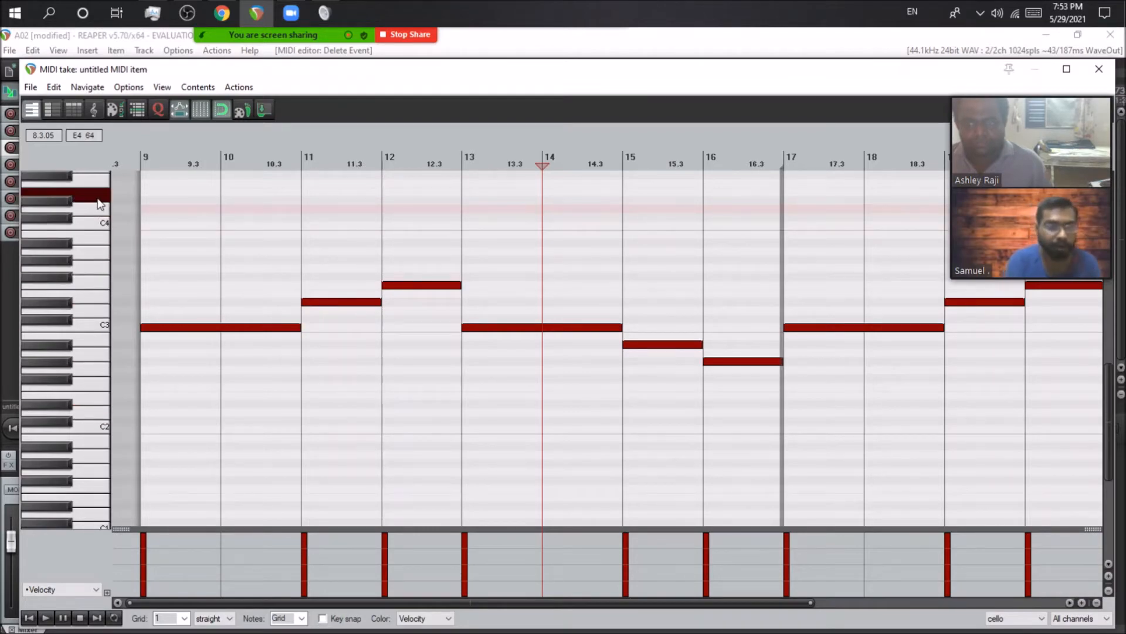
click(1098, 68)
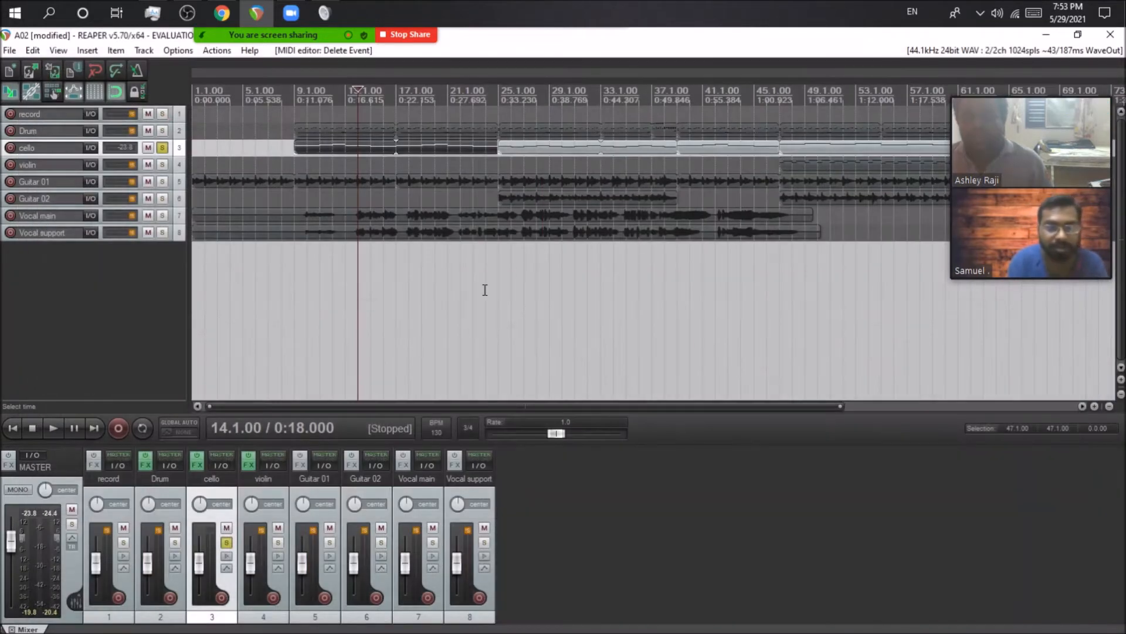
click(162, 148)
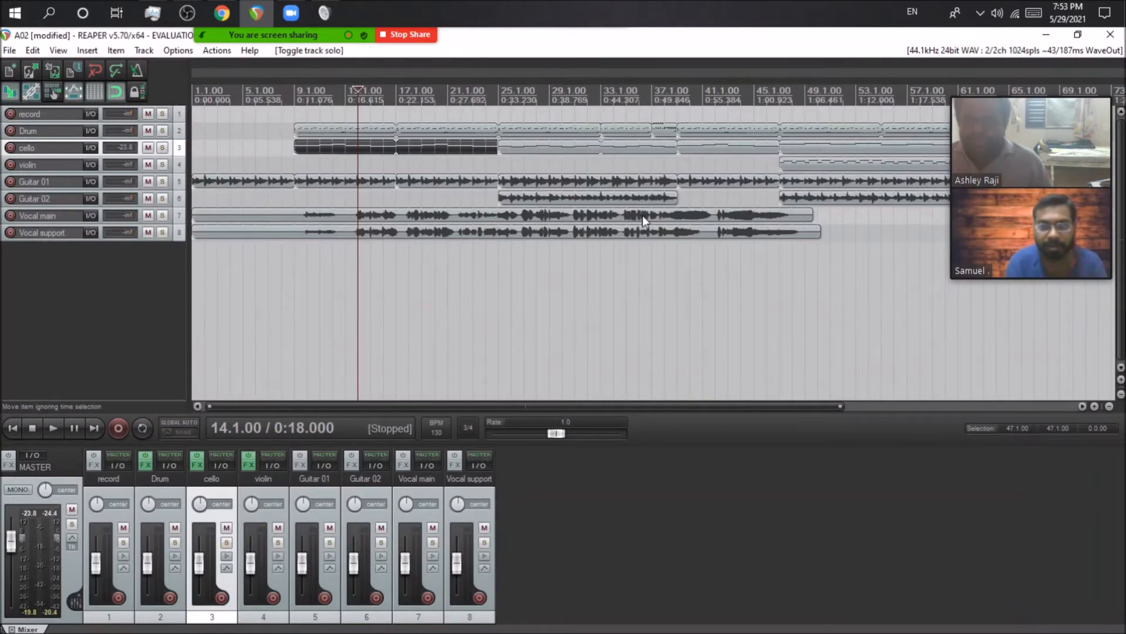
Add a new track below Vocal support and insert an empty MIDI item on it from bar 1 to bar 9
double_click(155, 284)
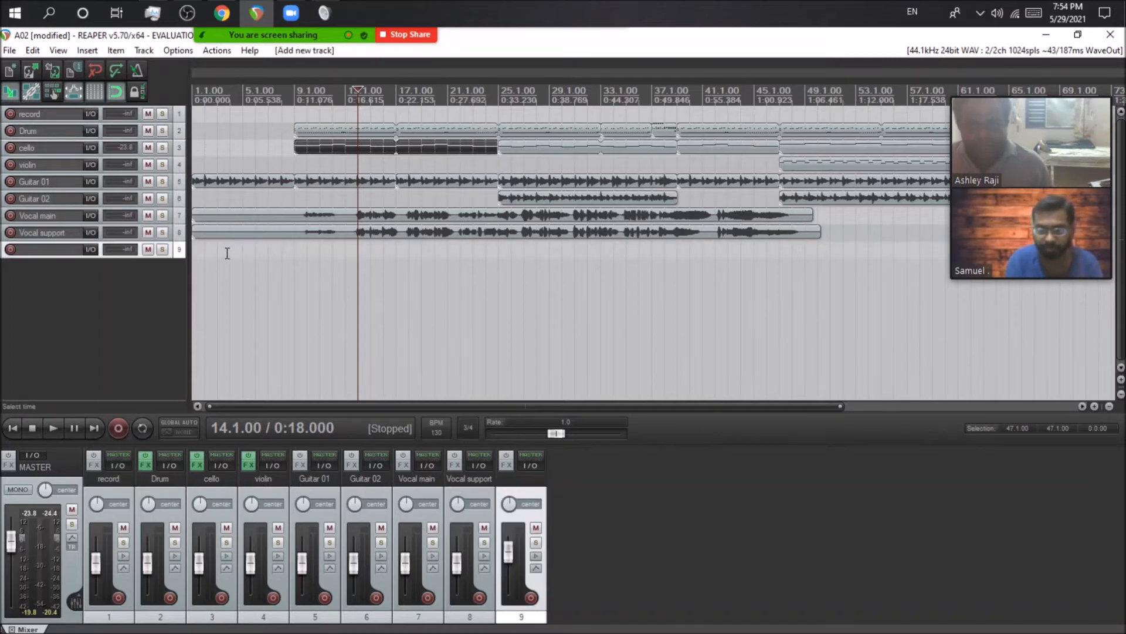
drag(198, 252, 289, 265)
drag(303, 265, 294, 264)
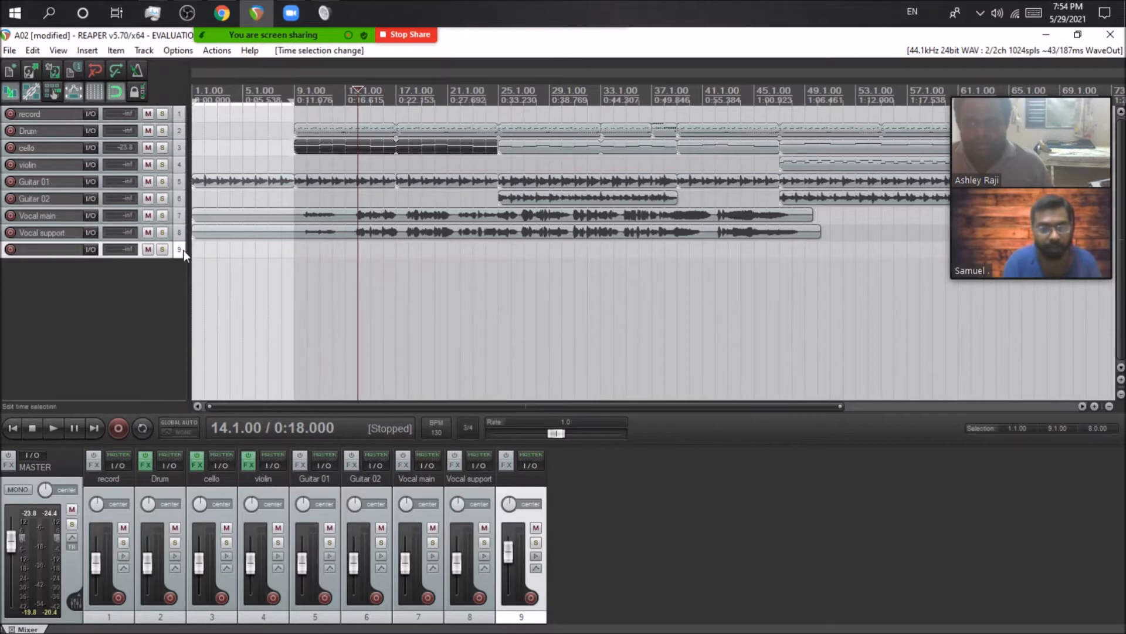
click(92, 52)
click(112, 97)
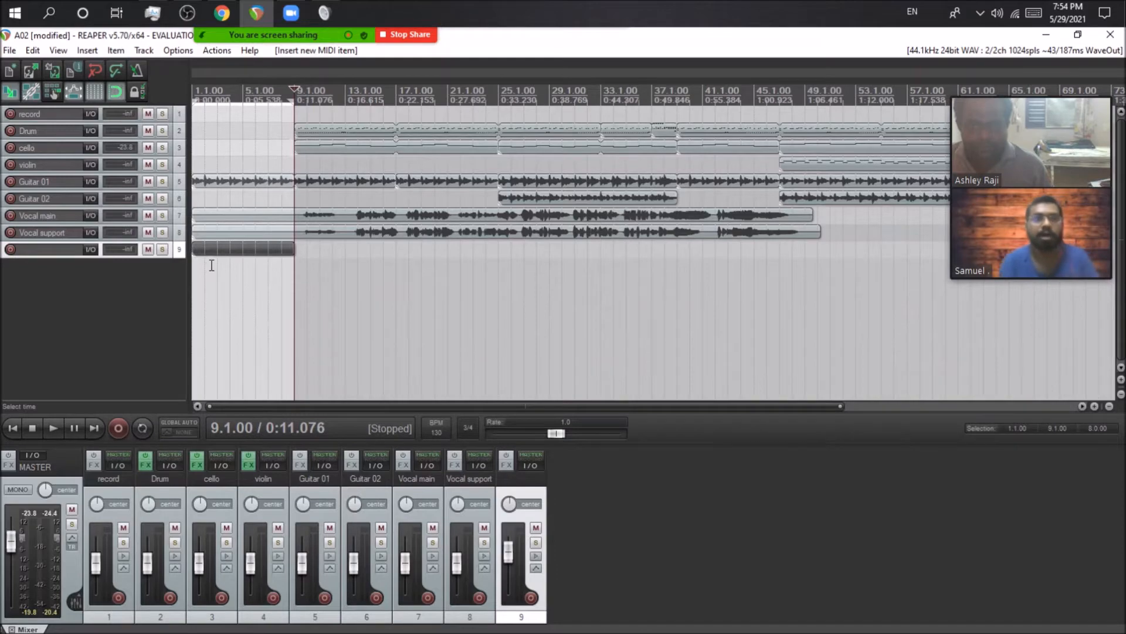
Move the empty MIDI item to the cello track and open it in the MIDI editor
drag(217, 253, 227, 143)
double_click(227, 143)
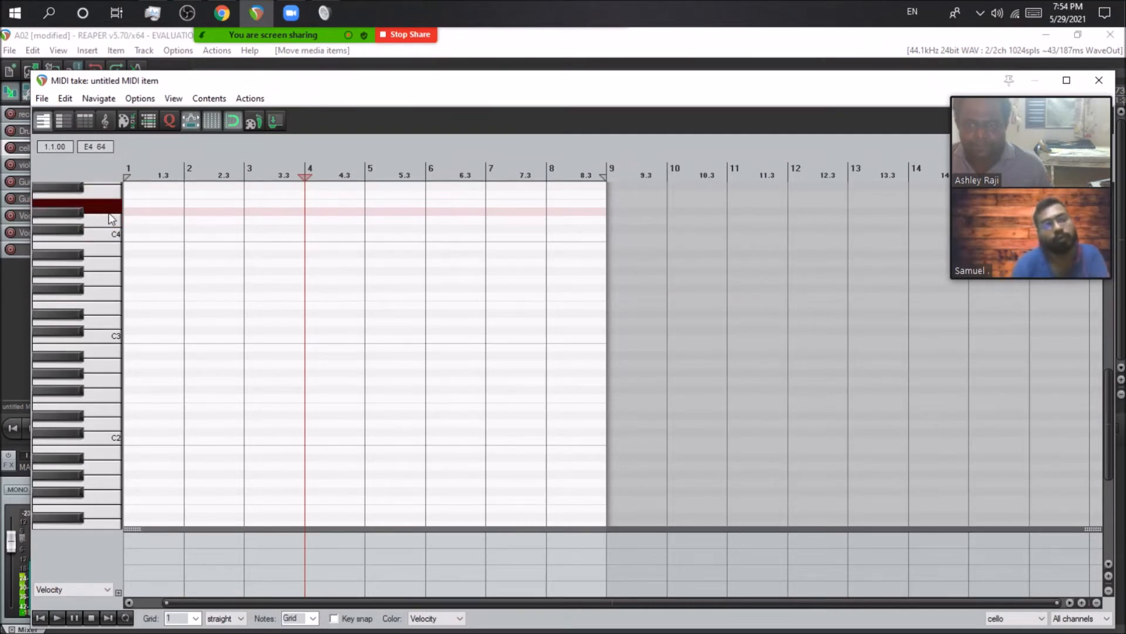
drag(226, 600, 201, 600)
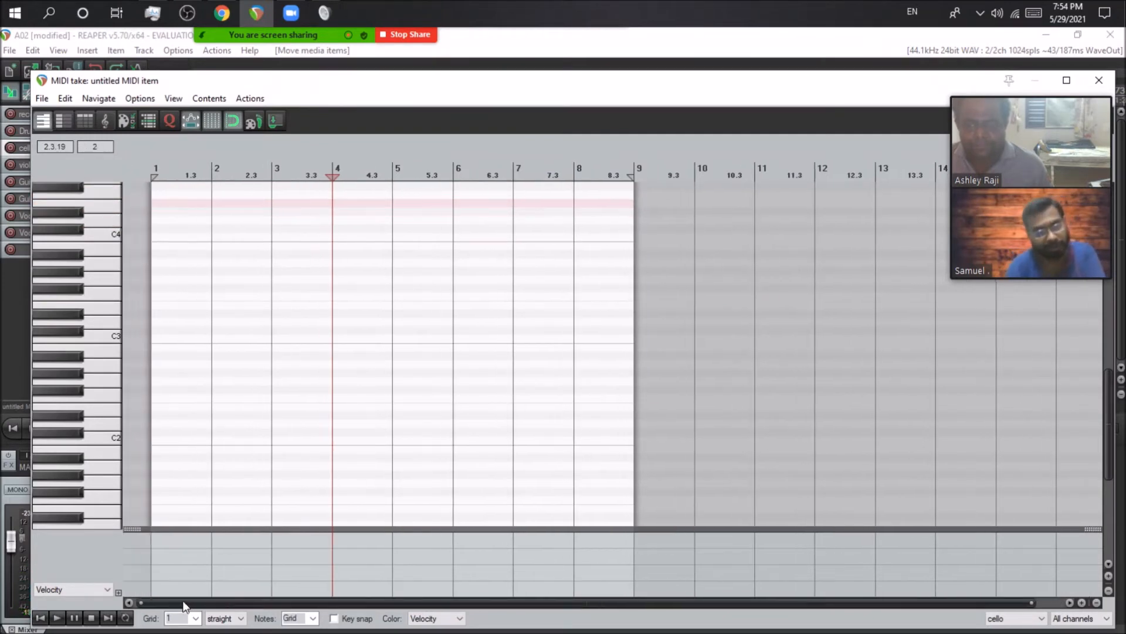
Insert a one-bar chord of C3, D#3 and F#3 at bar 1, auditioning keys to find the third note
click(164, 339)
click(176, 313)
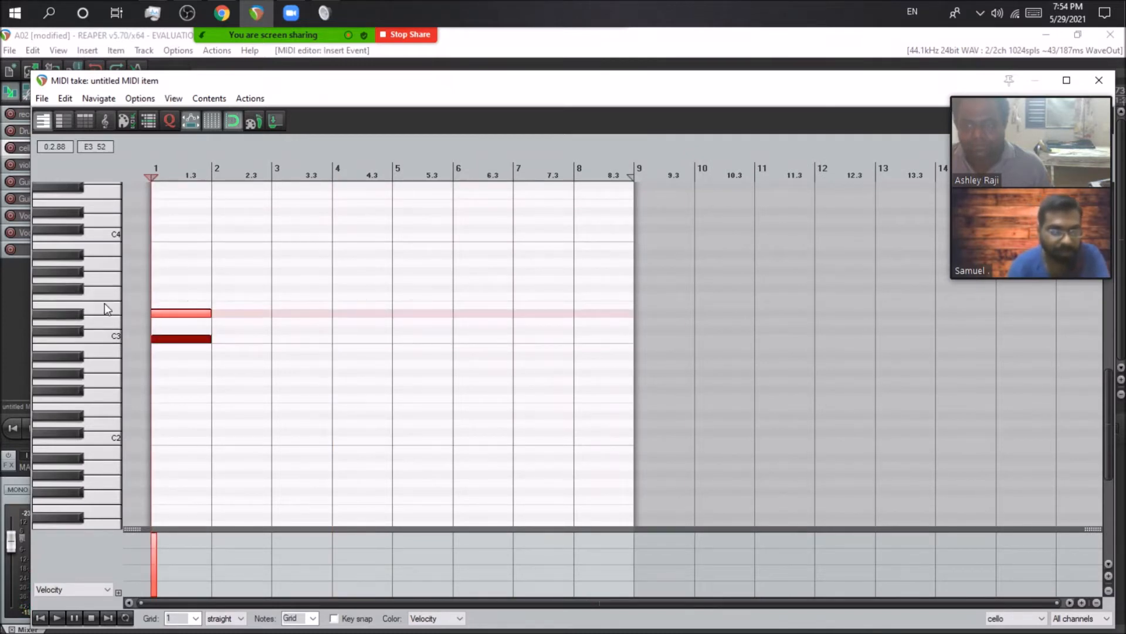
click(170, 296)
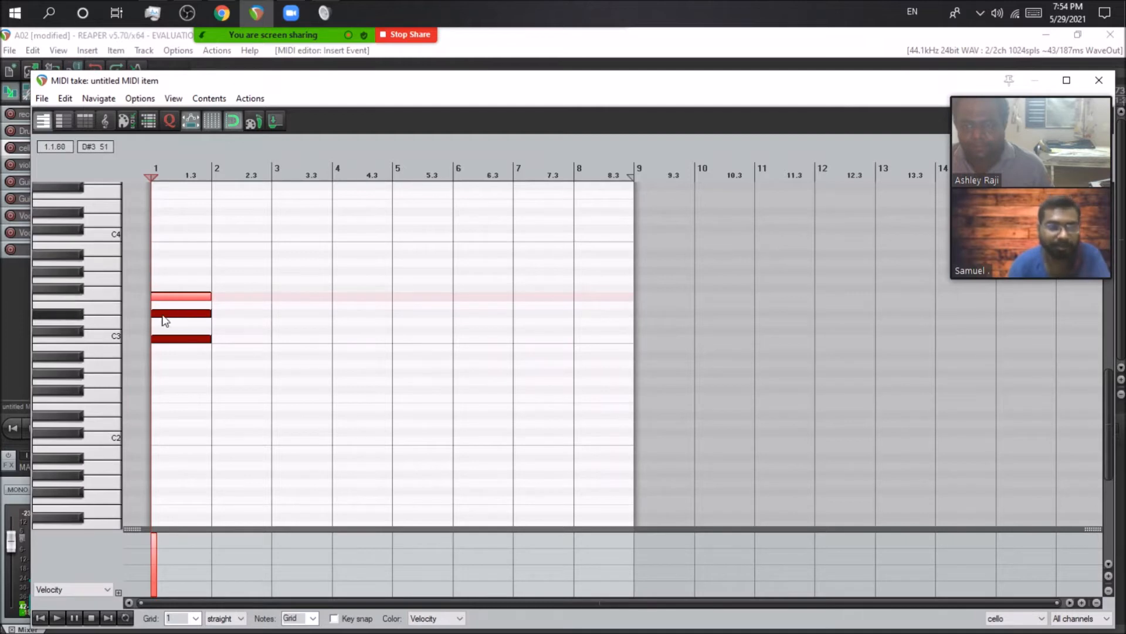
click(115, 312)
click(115, 280)
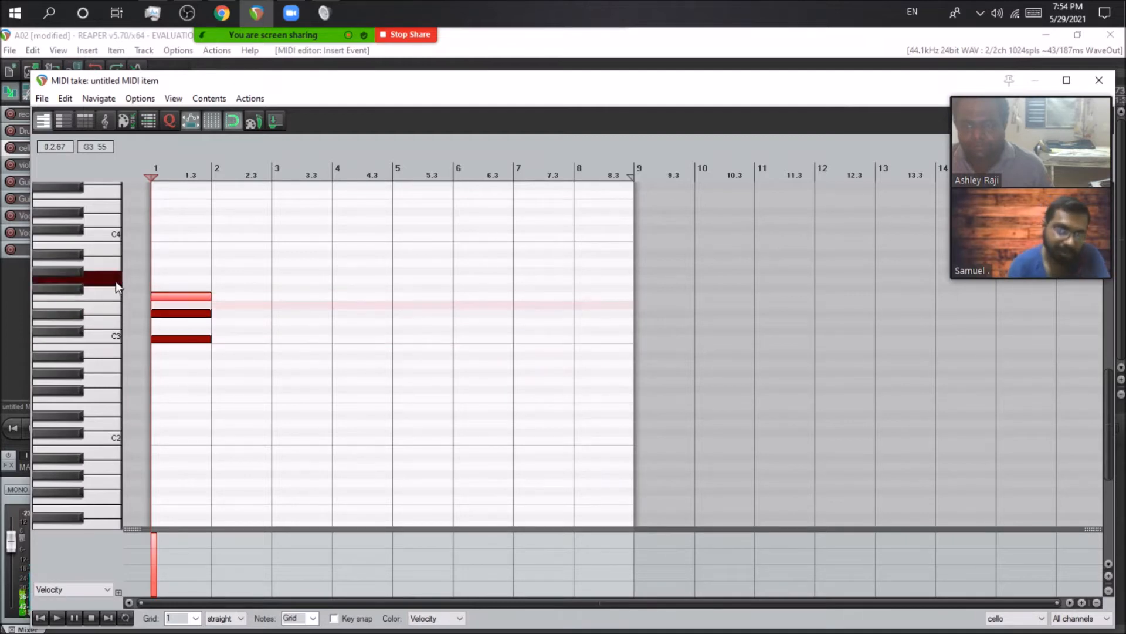
drag(169, 296, 172, 289)
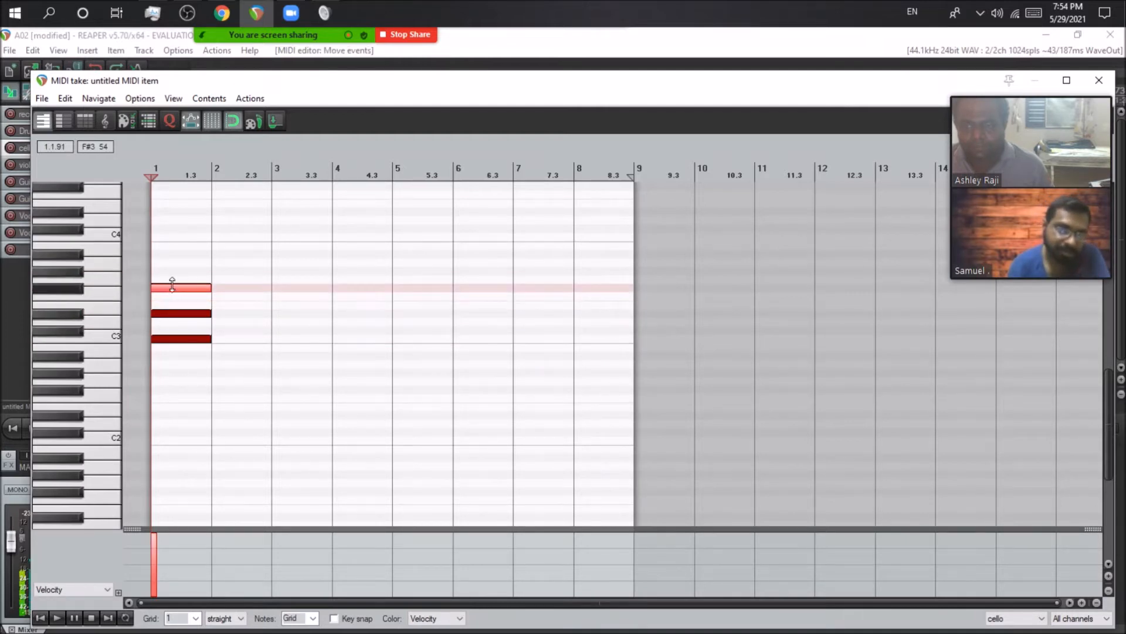
Raise the cello track's volume and play back the chord in bar 1
drag(295, 82, 497, 92)
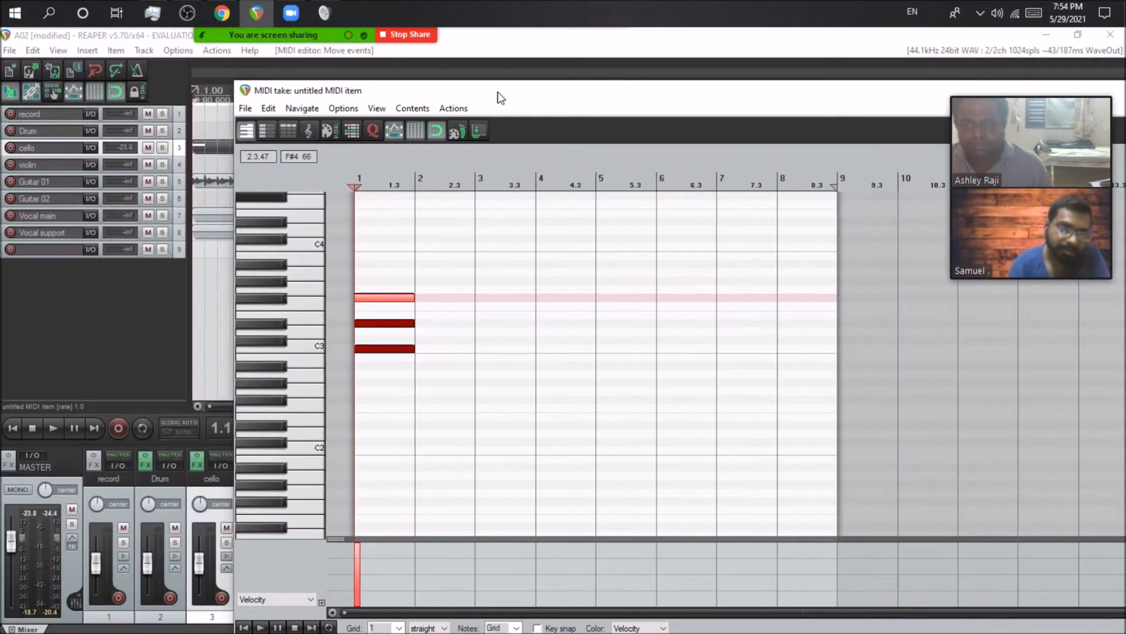
drag(201, 566, 200, 541)
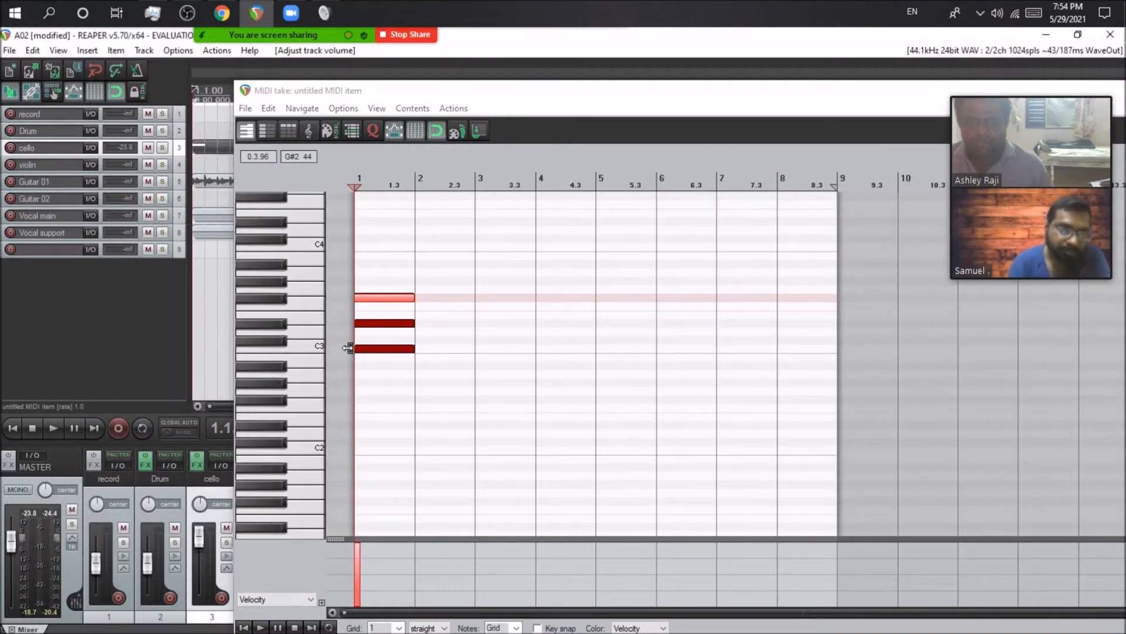
click(262, 627)
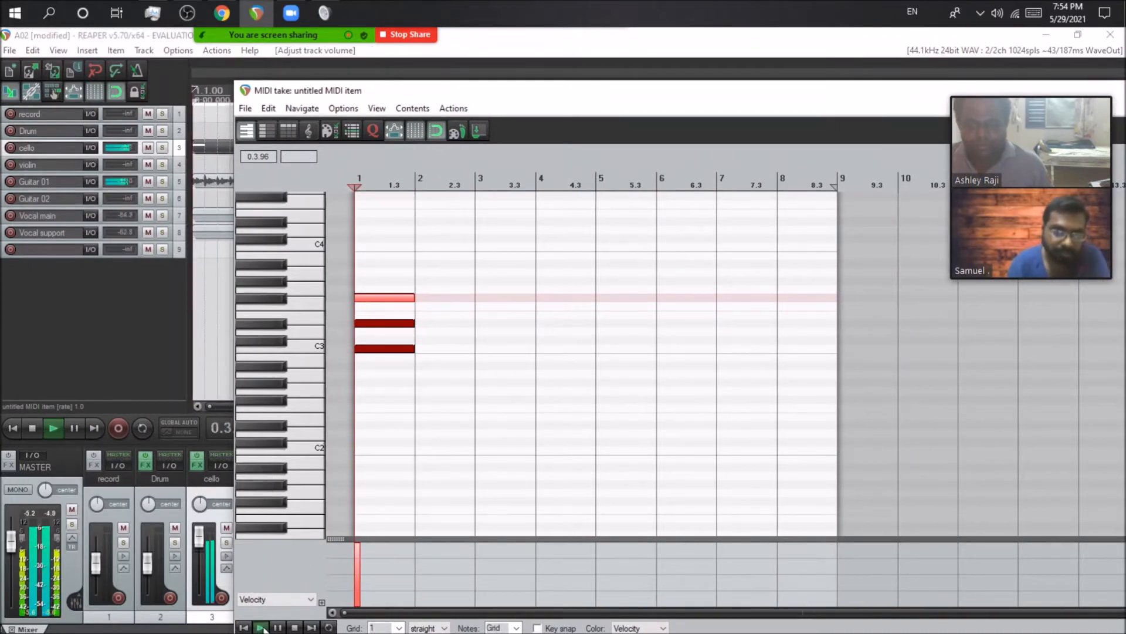
click(294, 627)
Delete the chord notes, close the MIDI editor and remove the empty item from the start of the cello track
drag(381, 258, 410, 379)
key(Delete)
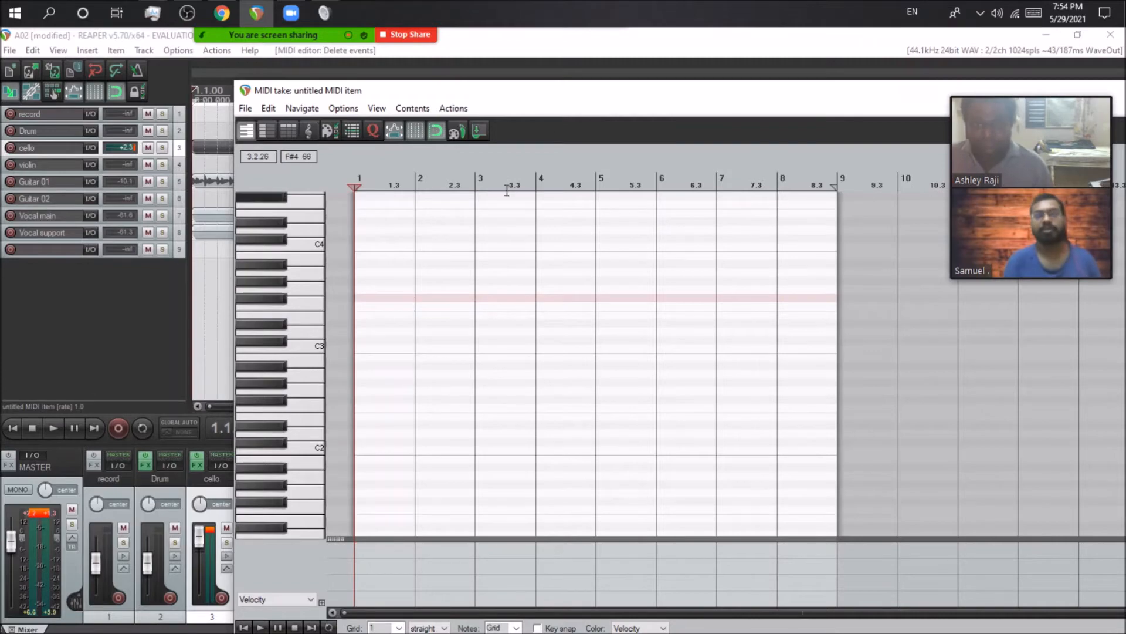
drag(568, 92, 426, 127)
drag(716, 126, 581, 202)
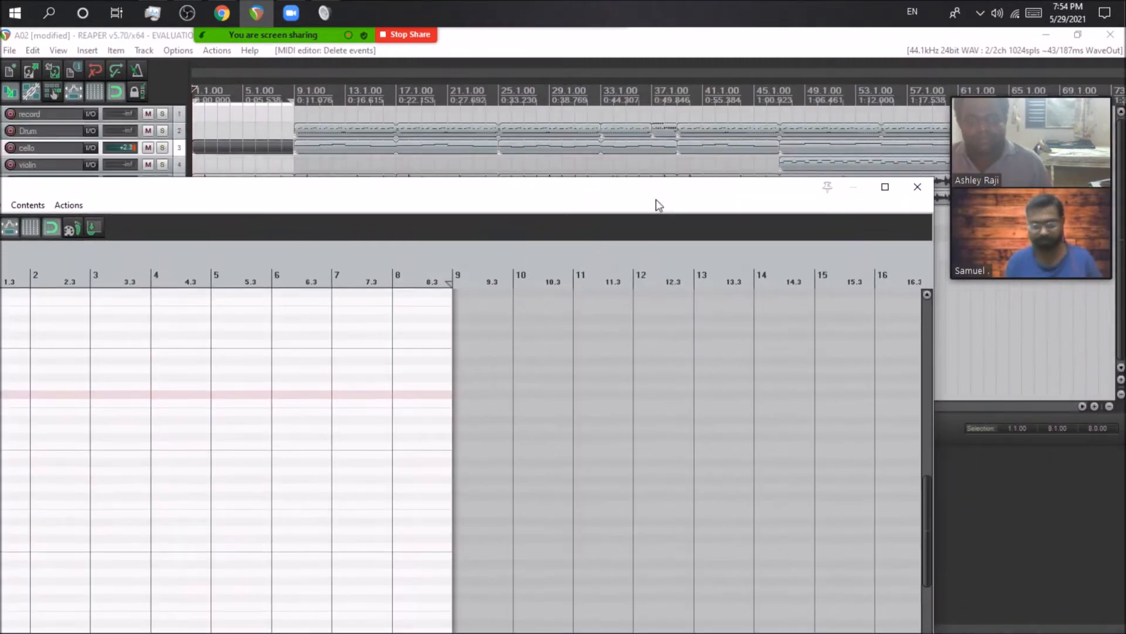
click(917, 184)
click(257, 148)
key(Delete)
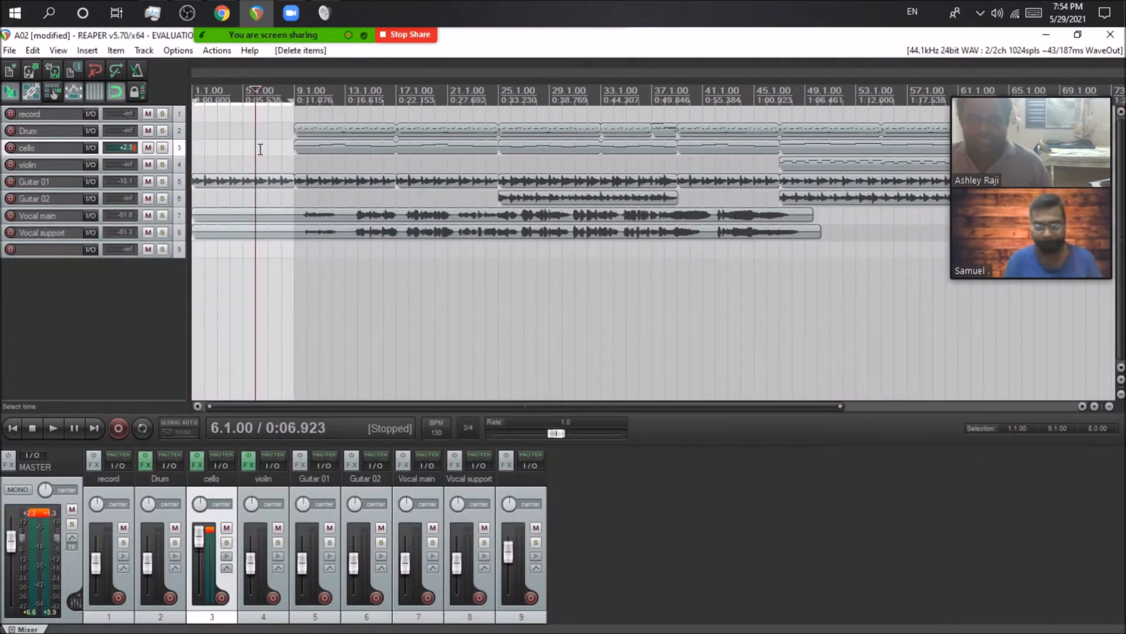
Open the first Drum MIDI item in the MIDI editor and play it back with the Drum track soloed
double_click(316, 129)
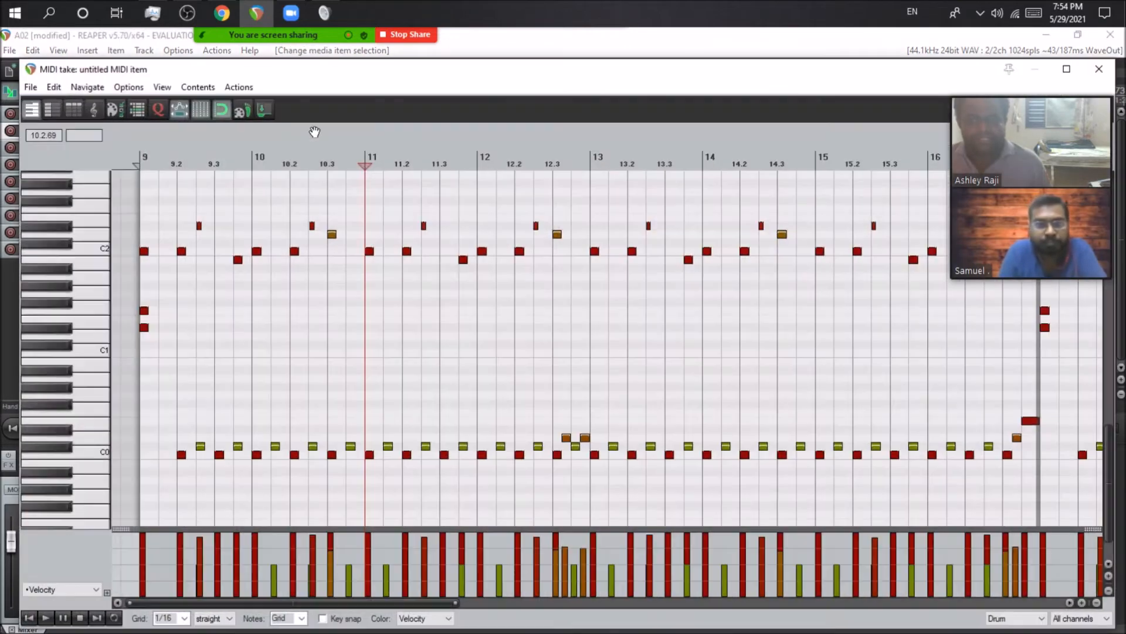
drag(261, 80, 462, 84)
click(162, 130)
click(58, 426)
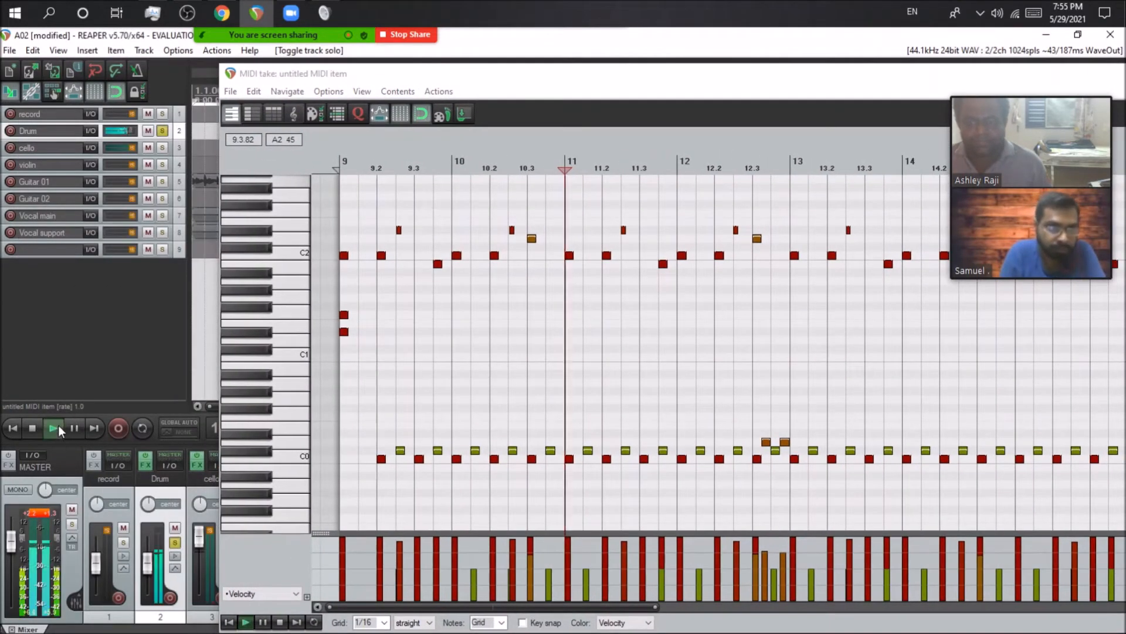
drag(562, 85, 507, 82)
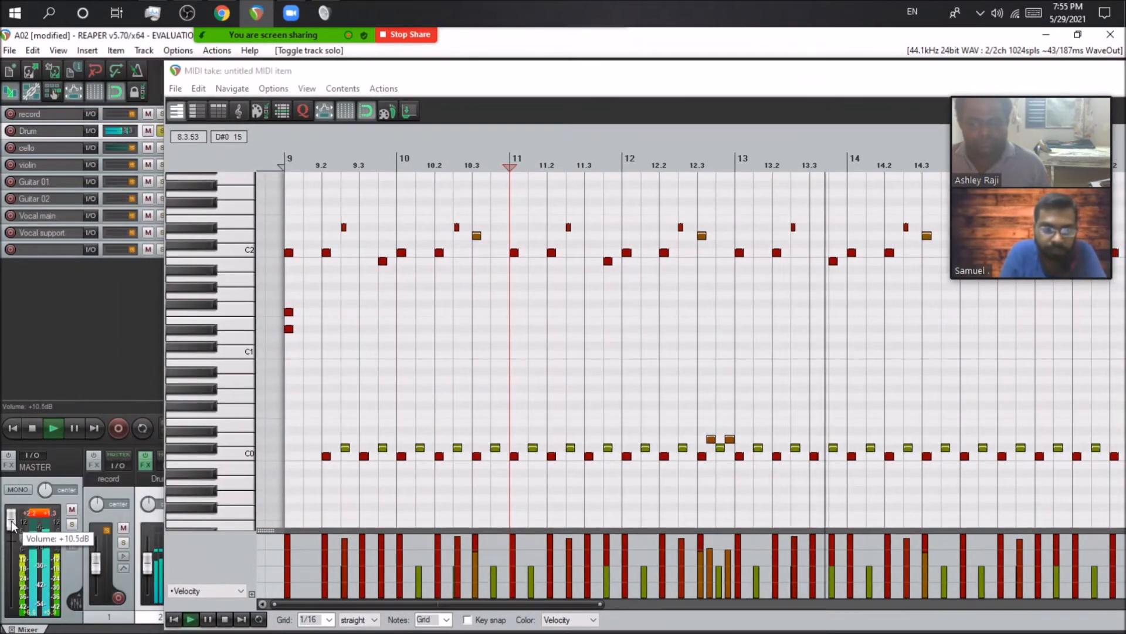
Raise the master volume to about +10.5 dB during the drum playback, and reset it after stopping
drag(12, 546, 46, 516)
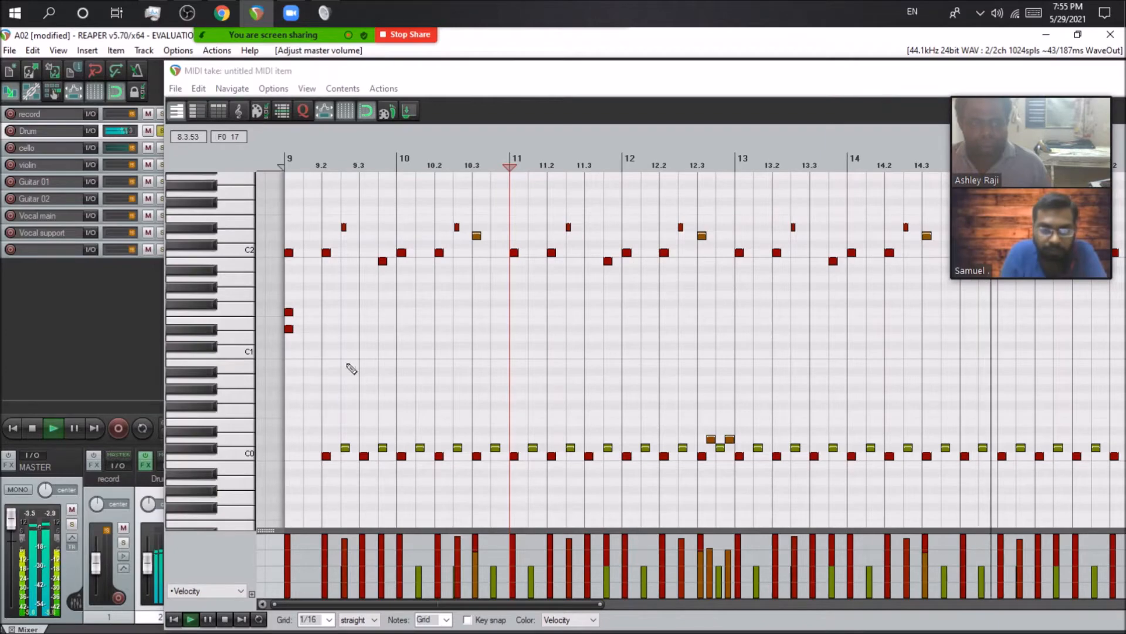
key(minus)
key(space)
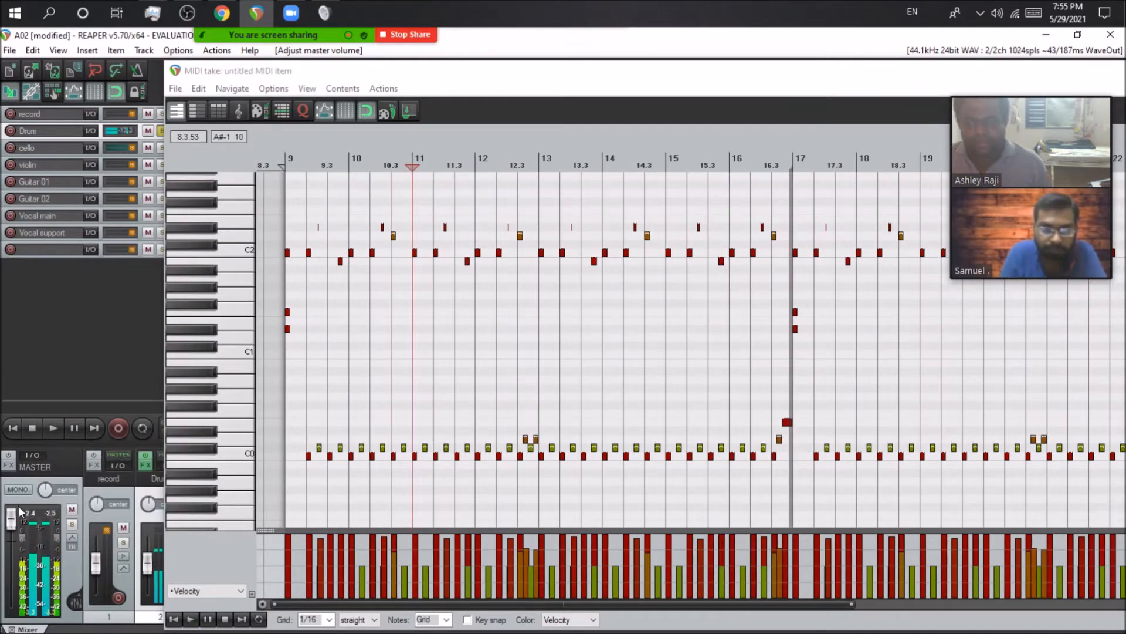
double_click(10, 521)
Examine the drum notes from bar 9 to bar 11 and open the Drum track's EZdrummer instrument
double_click(358, 603)
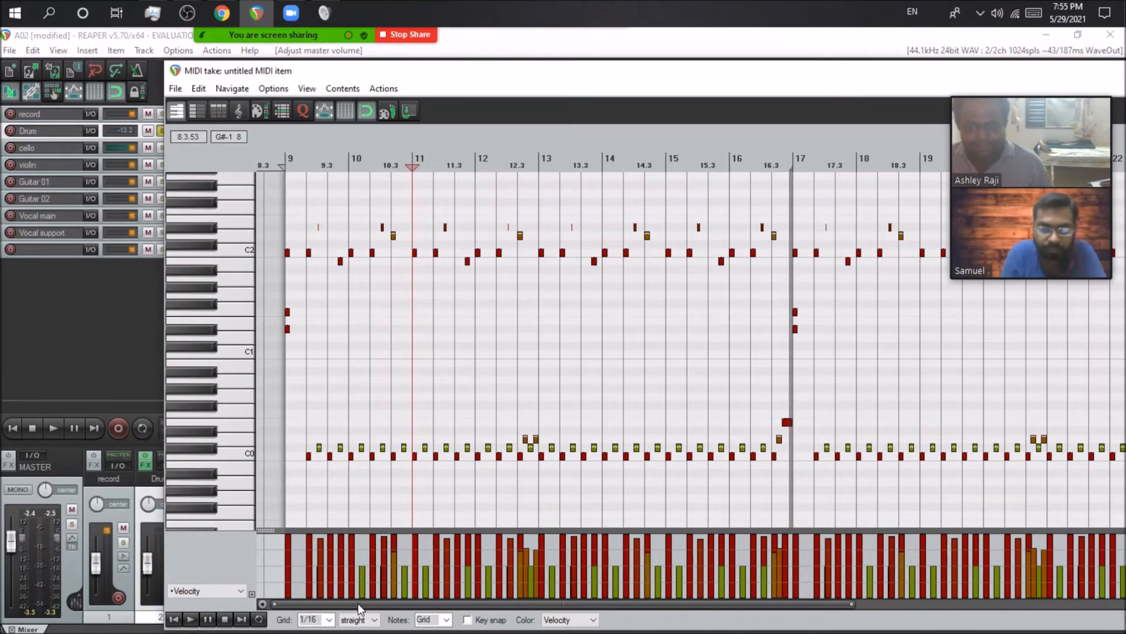
scroll(397, 531, up, 5)
scroll(397, 531, up, 3)
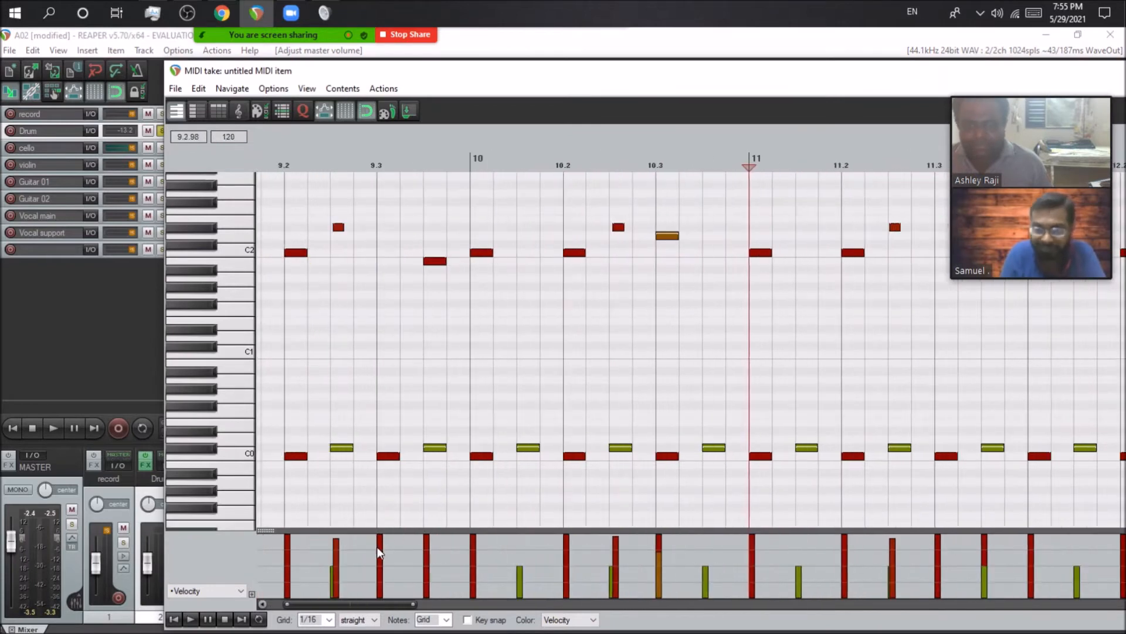
drag(338, 606, 313, 611)
drag(647, 69, 703, 80)
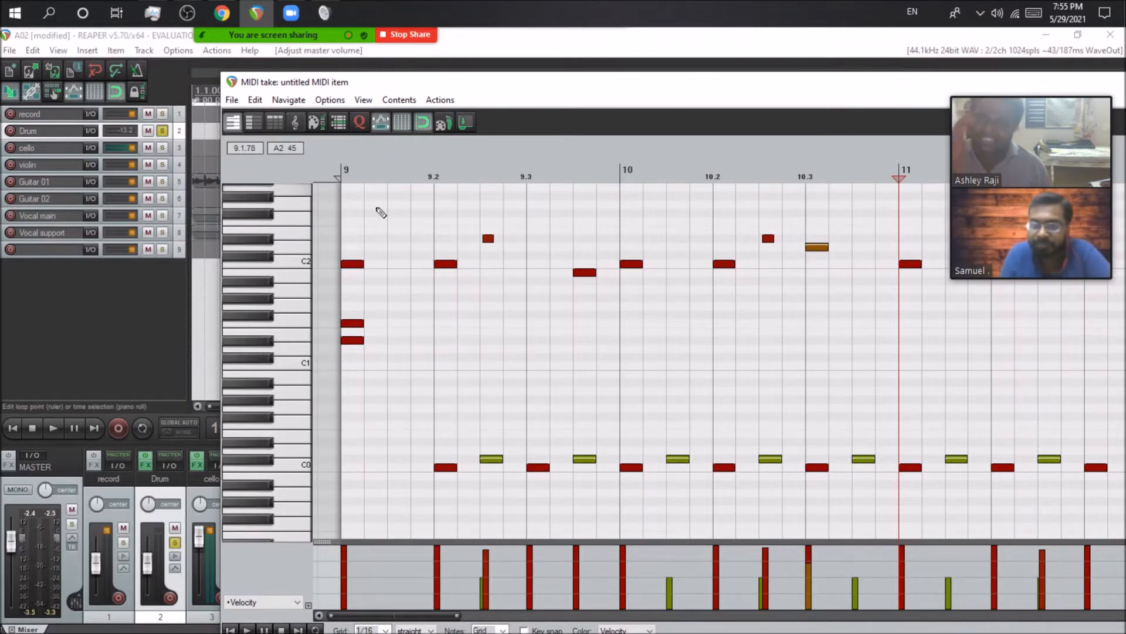
click(149, 467)
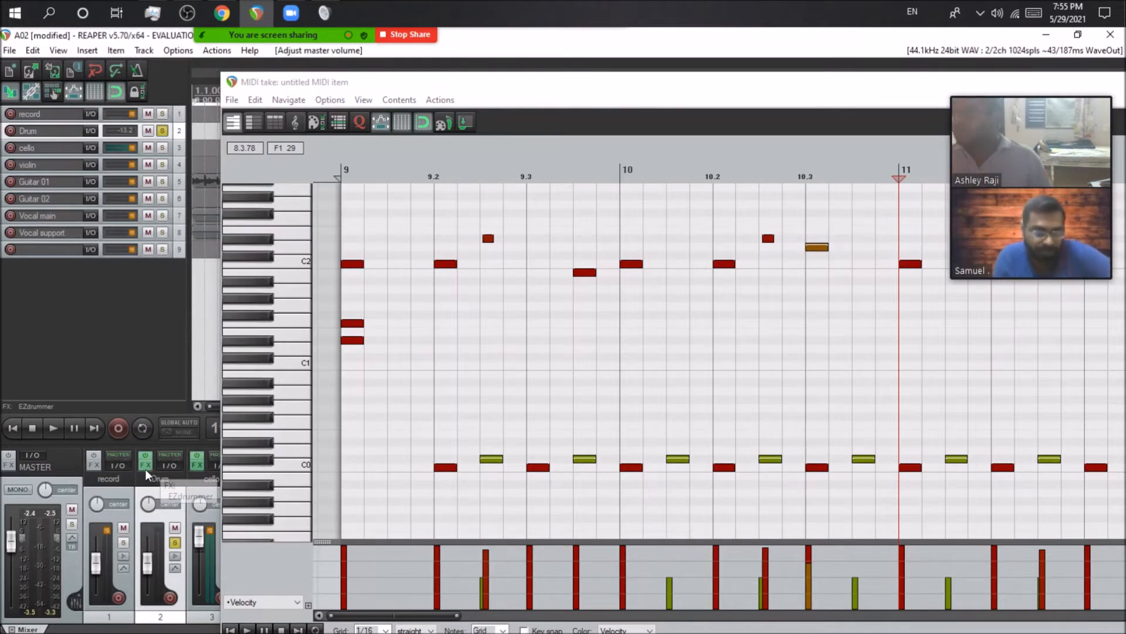
click(145, 470)
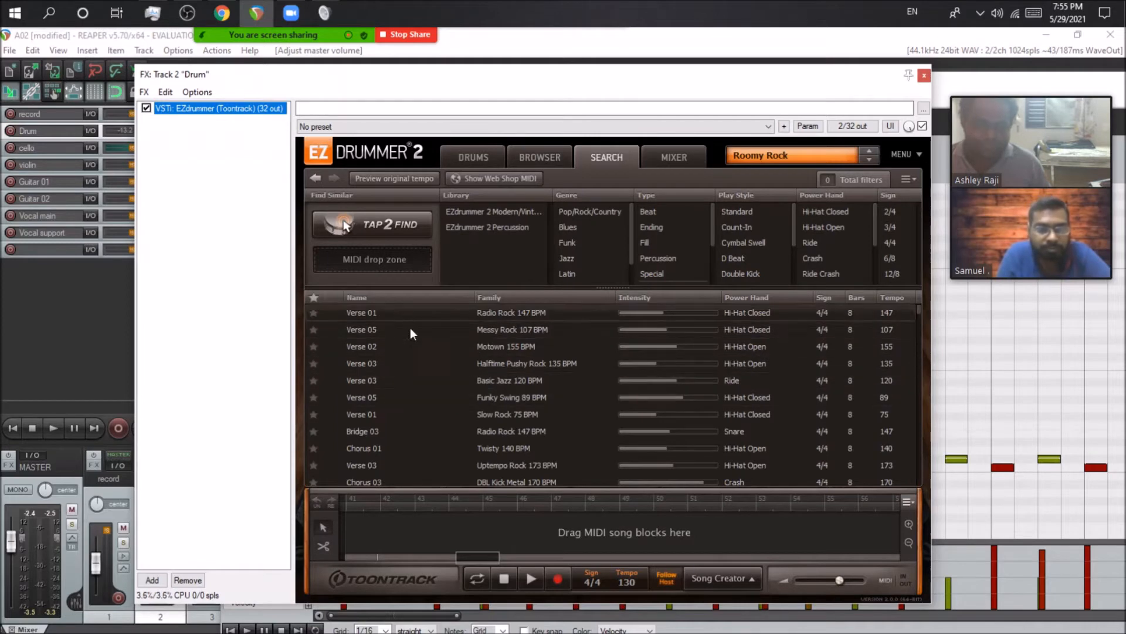
Preview the Chorus 01 Twisty 140 BPM and Verse 03 Uptempo Rock 173 BPM grooves in EZdrummer
scroll(446, 387, down, 2)
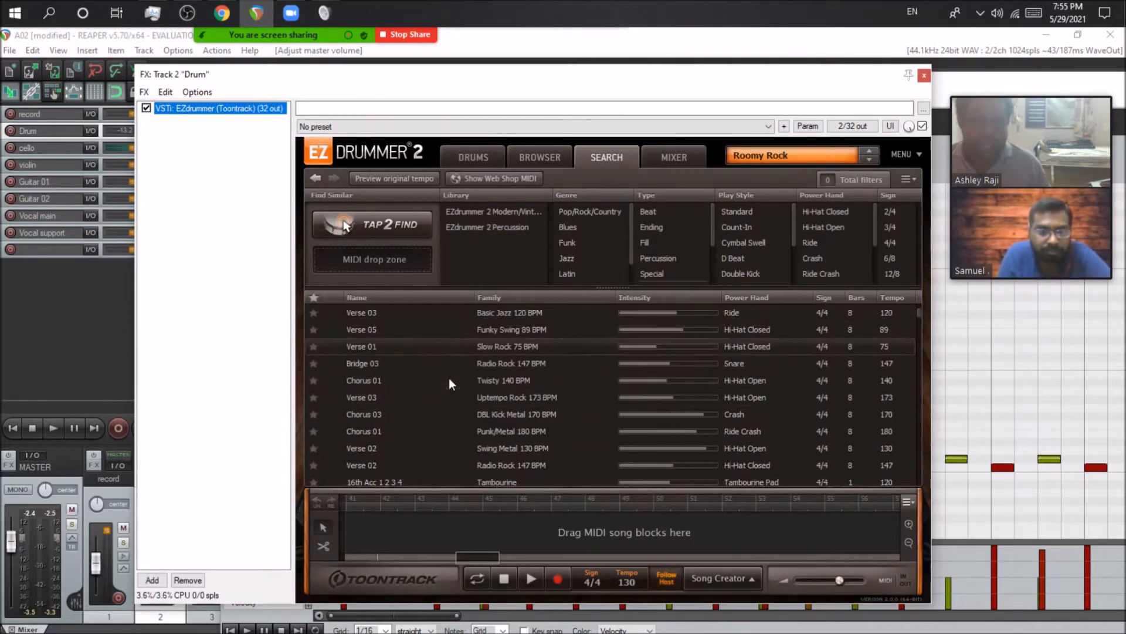
click(333, 380)
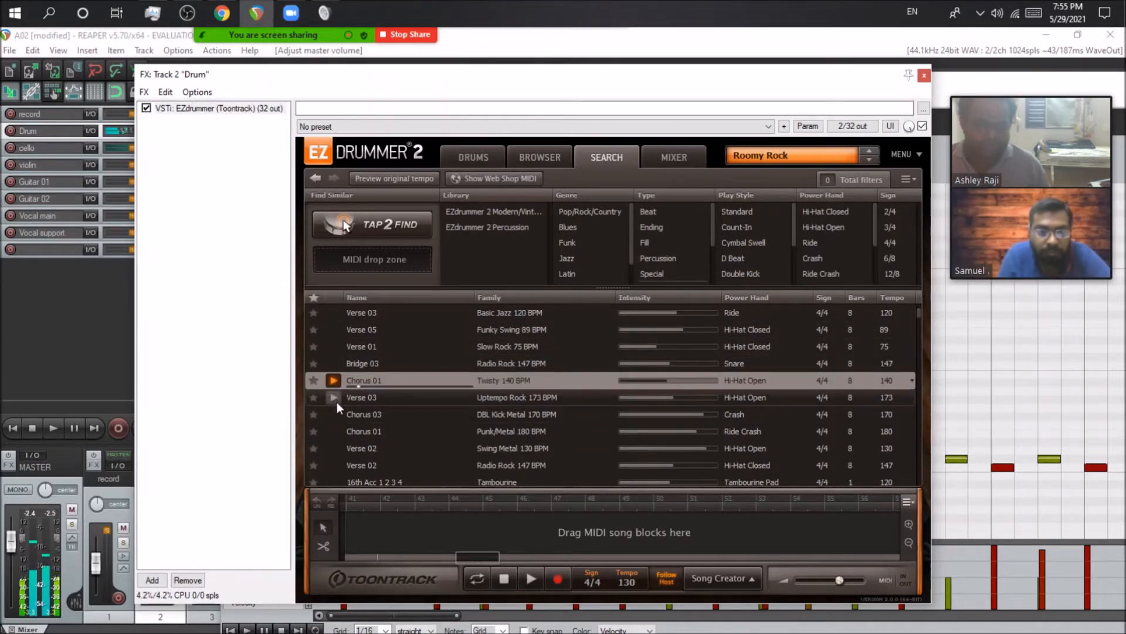
click(336, 401)
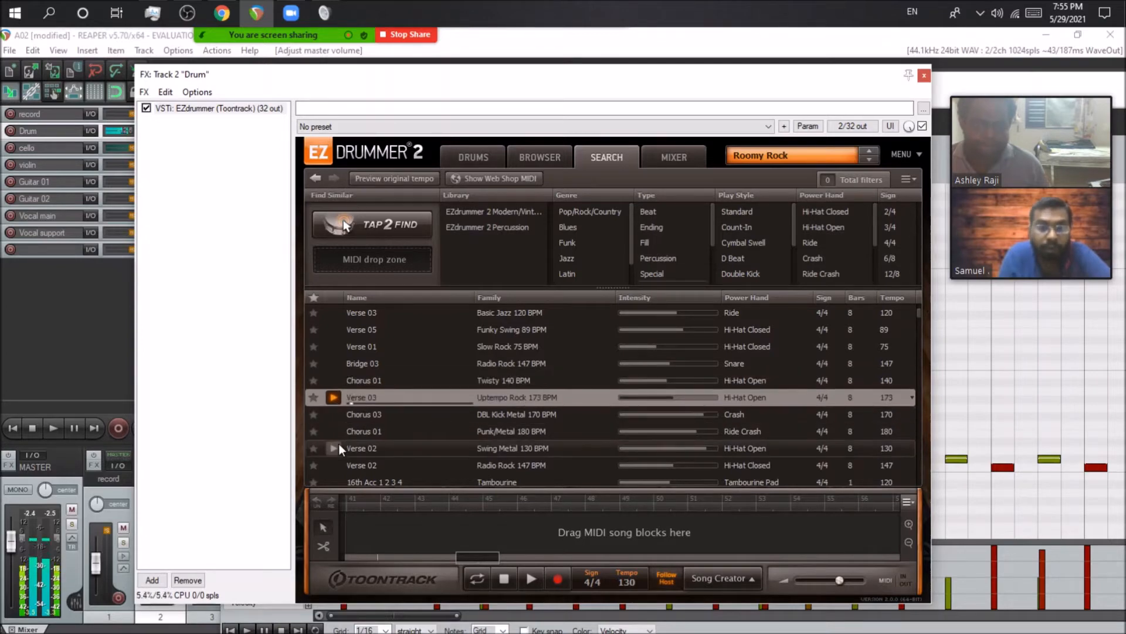
click(474, 160)
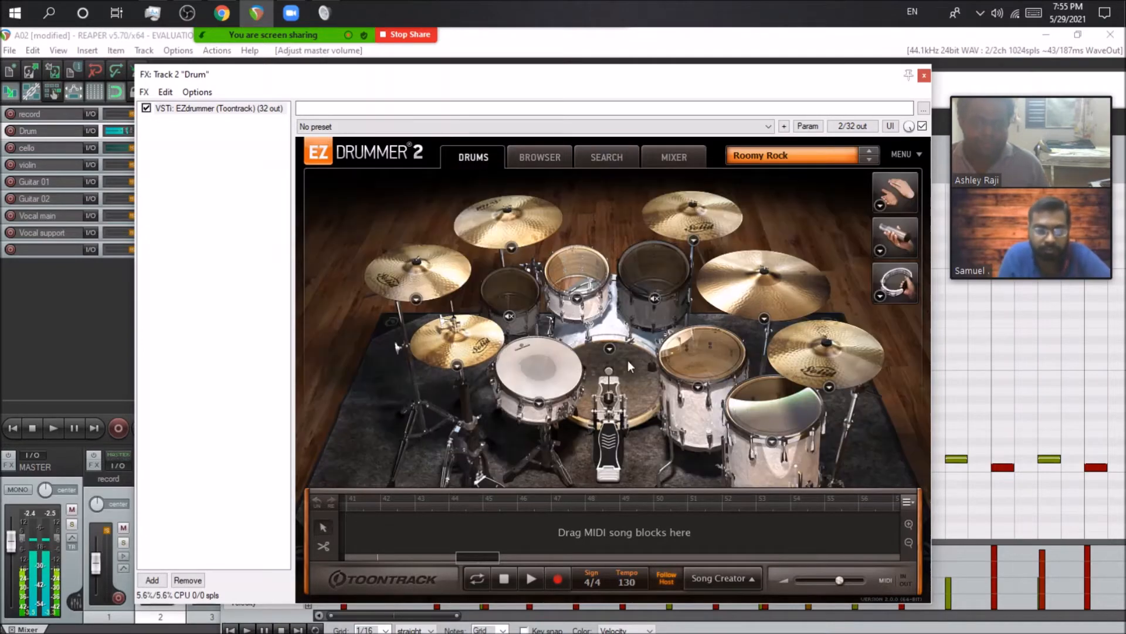
click(633, 159)
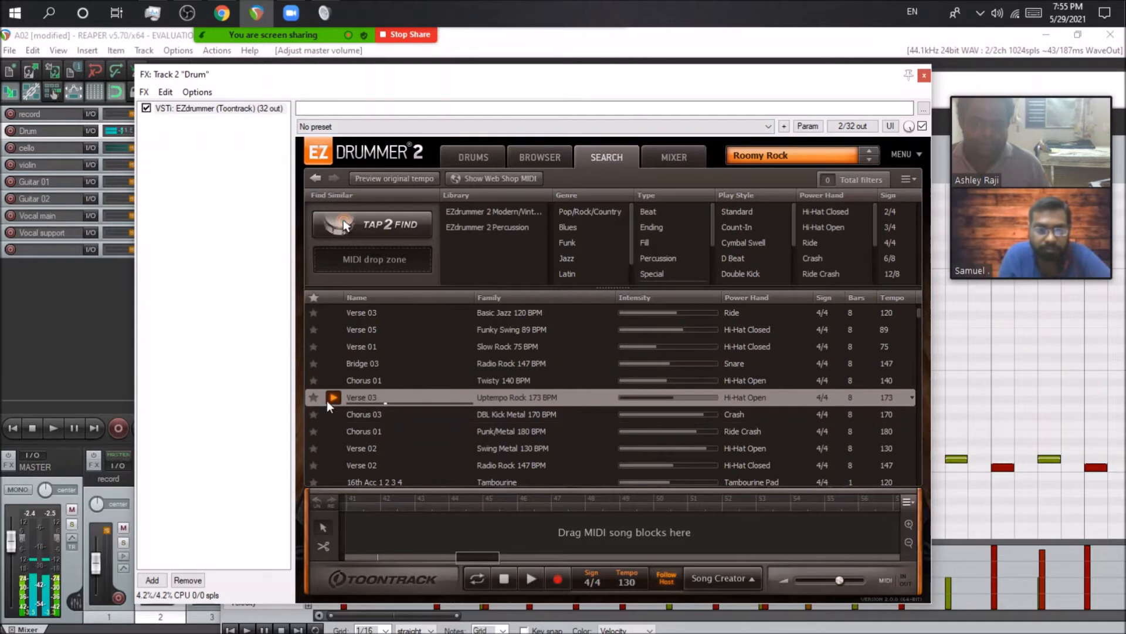
Audition the snare, hi-hat, cymbal and kick on EZdrummer's drum kit
click(470, 155)
click(536, 364)
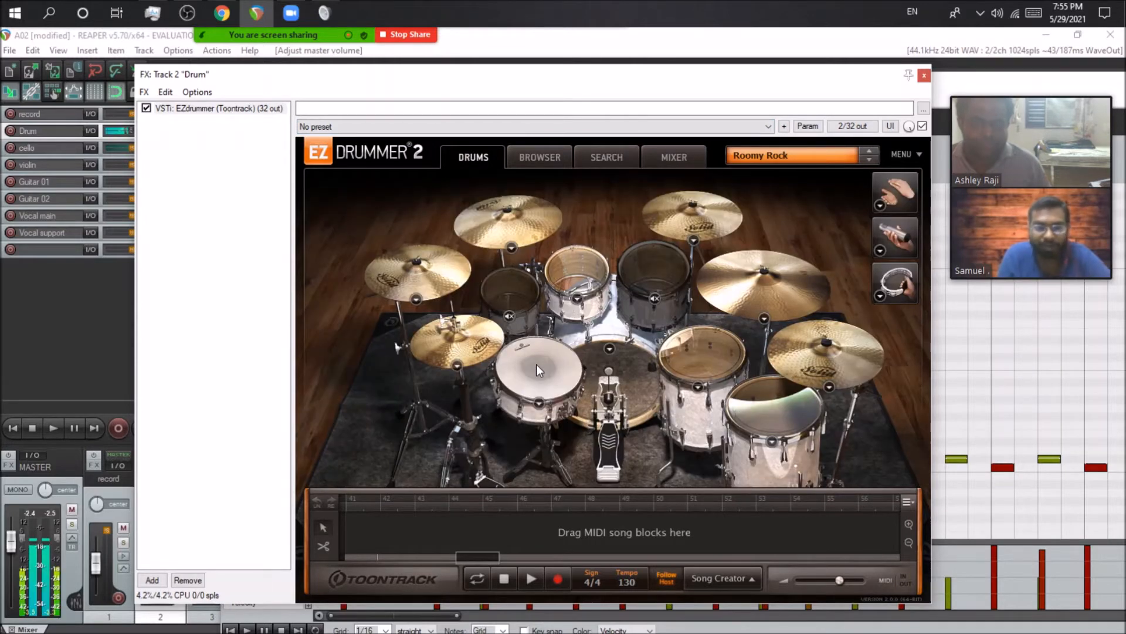
click(469, 337)
click(436, 252)
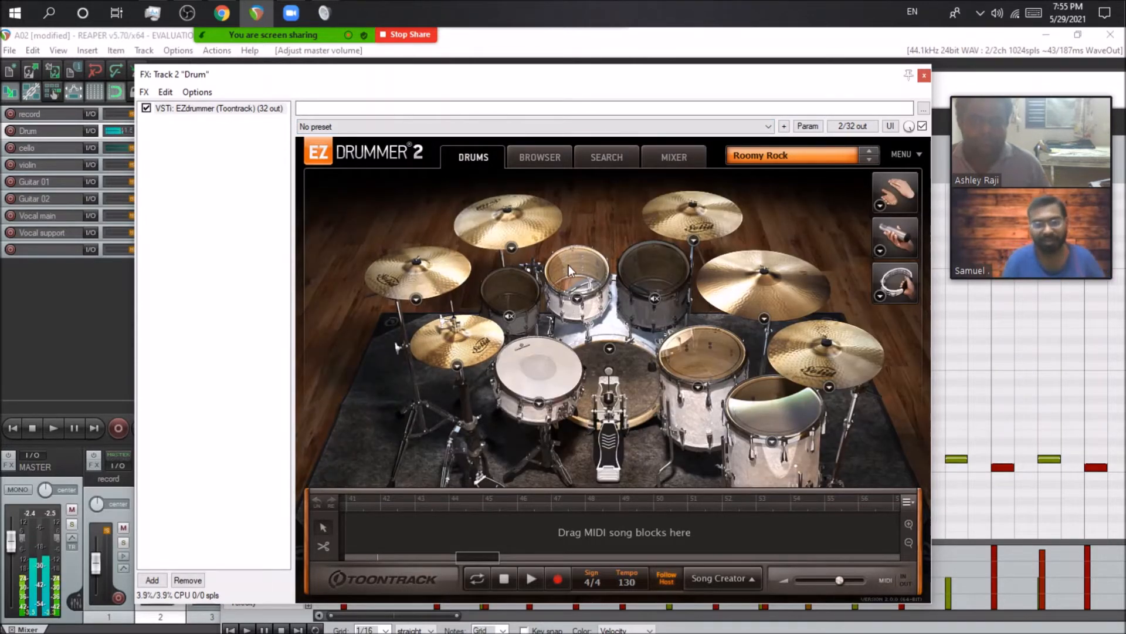
click(539, 404)
click(631, 359)
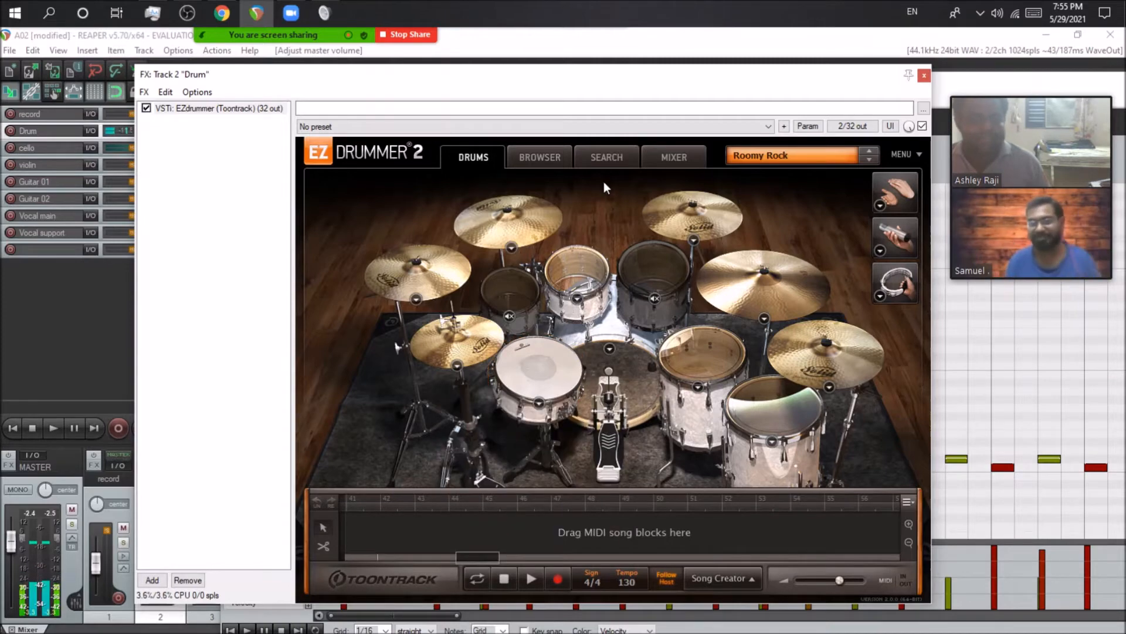
Place the Verse 03 Uptempo Rock 173 BPM groove on EZdrummer's song track at about bar 44
click(604, 159)
click(537, 157)
click(605, 157)
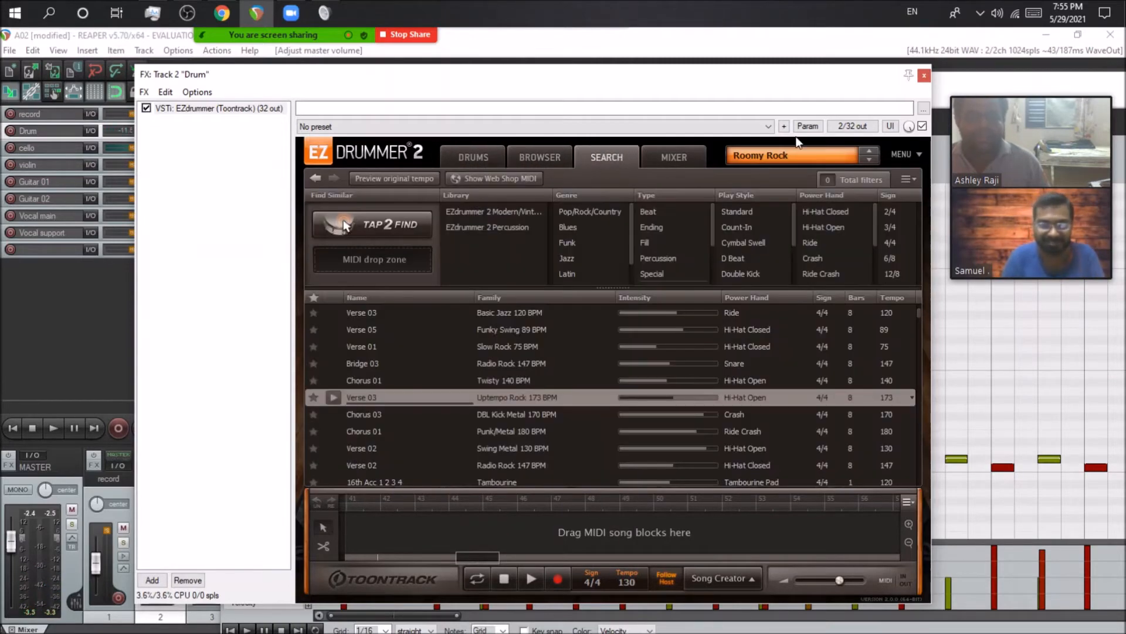
drag(423, 402, 451, 538)
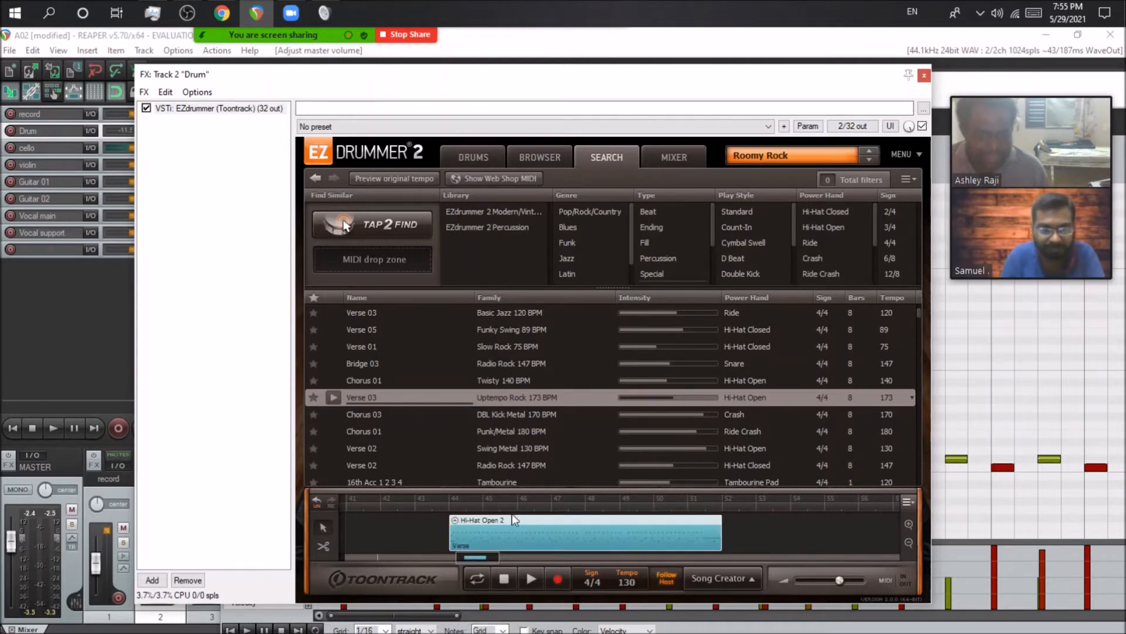
Select the snare in the groove block's play style editor and move the block earlier on the song track
double_click(527, 534)
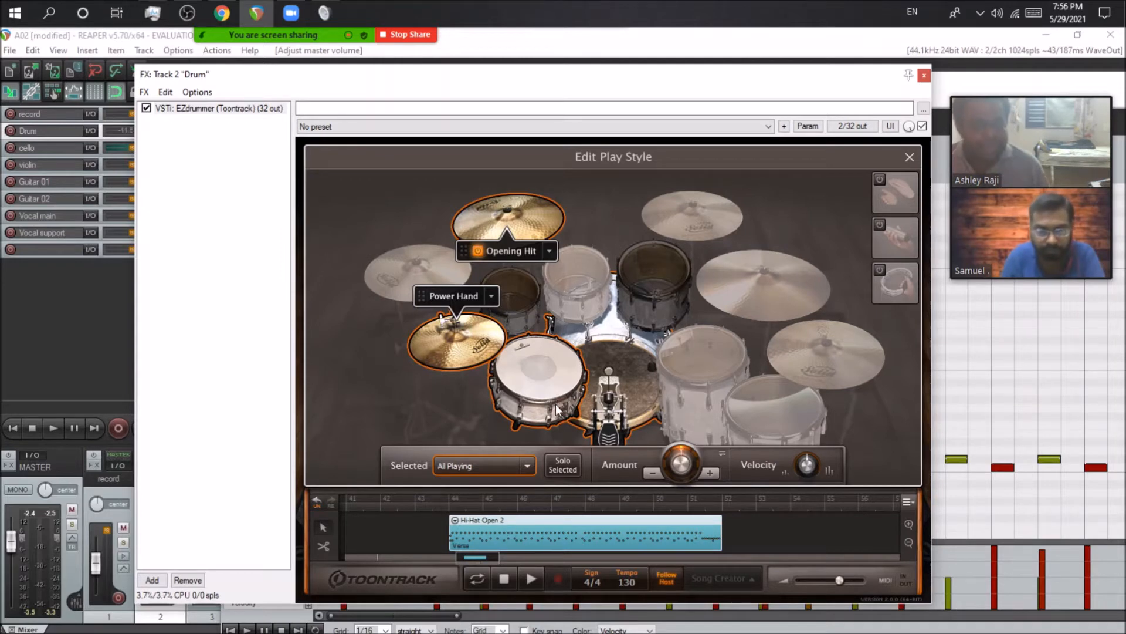
click(544, 374)
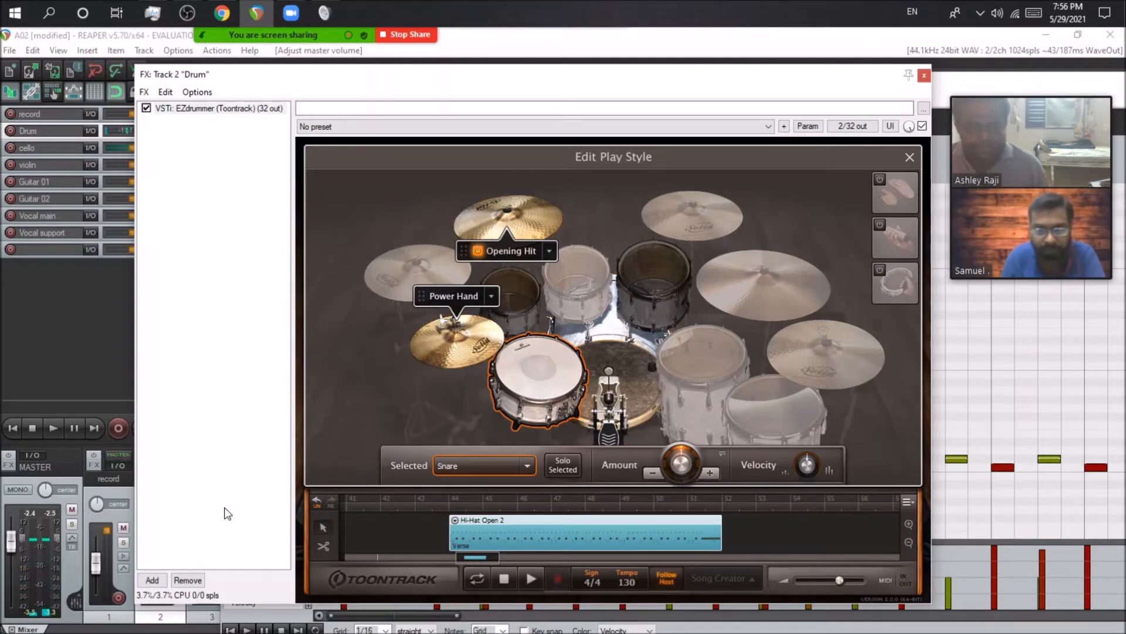
drag(552, 540, 403, 539)
scroll(468, 560, up, 5)
scroll(493, 543, down, 5)
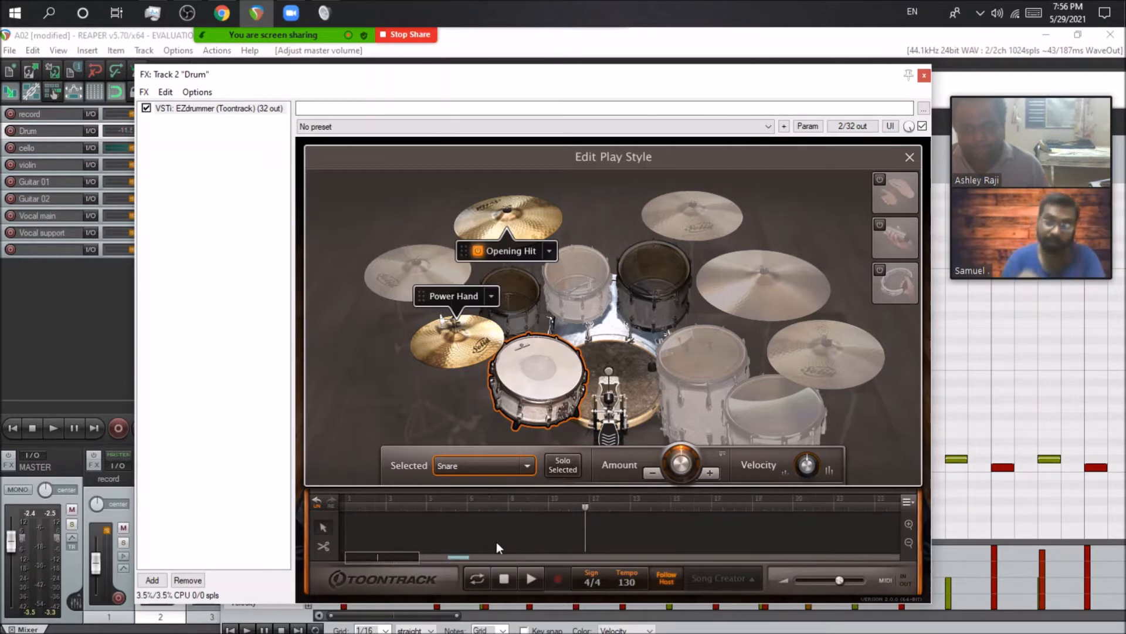
Move the groove block to bar 1 of EZdrummer's song track and show its full length
drag(684, 532, 327, 534)
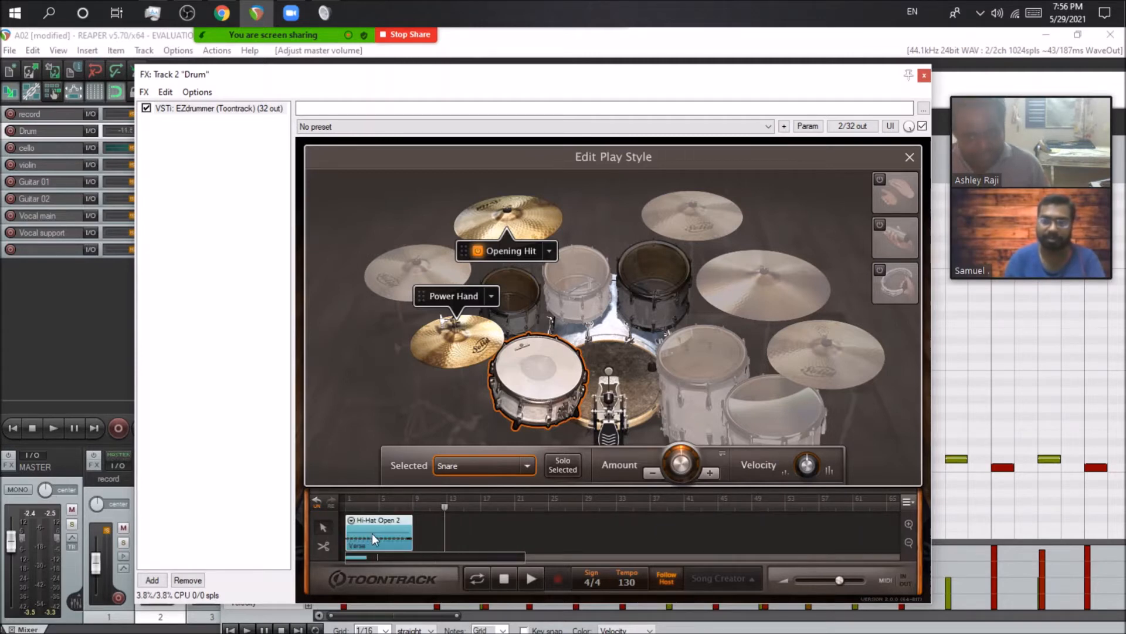
scroll(386, 531, up, 5)
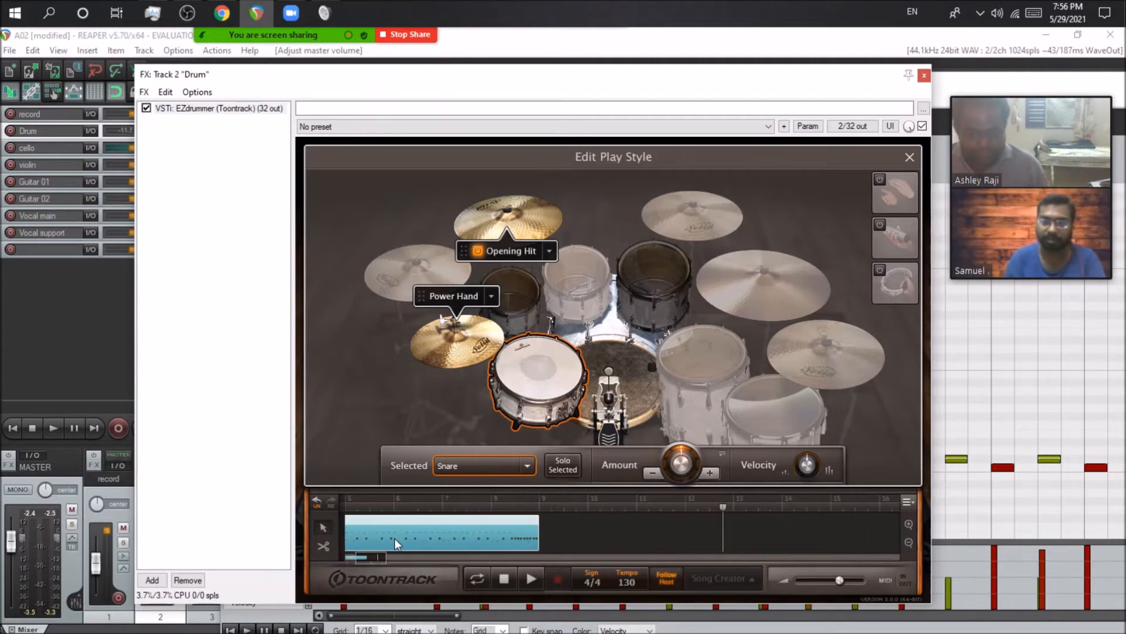
drag(365, 558, 356, 559)
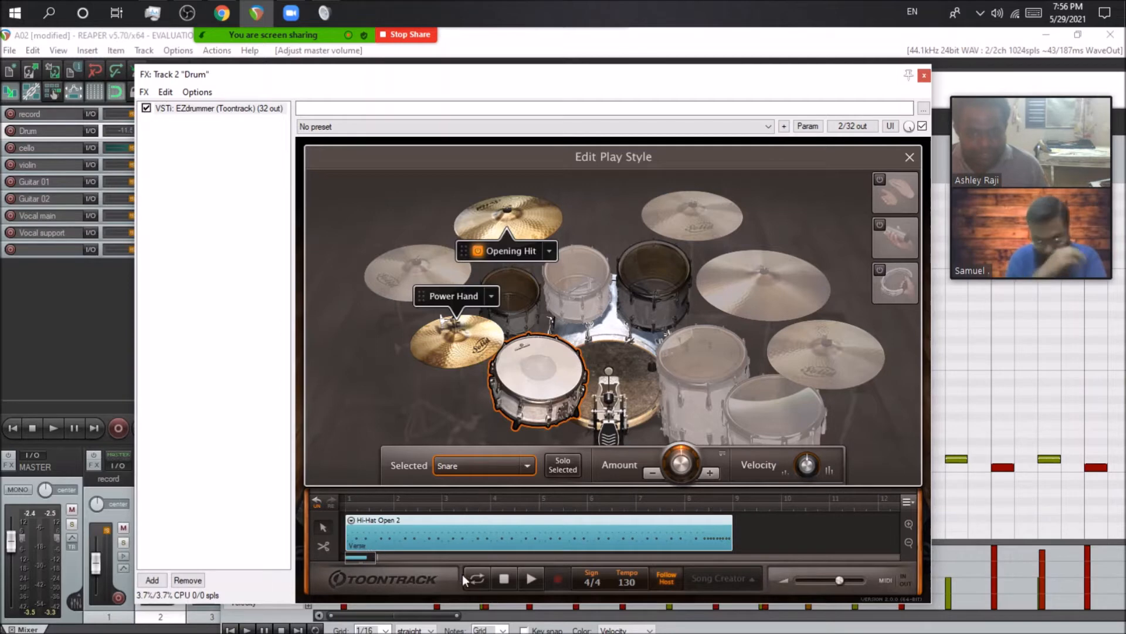
Play the groove block from the start of the project and raise the master volume
click(17, 429)
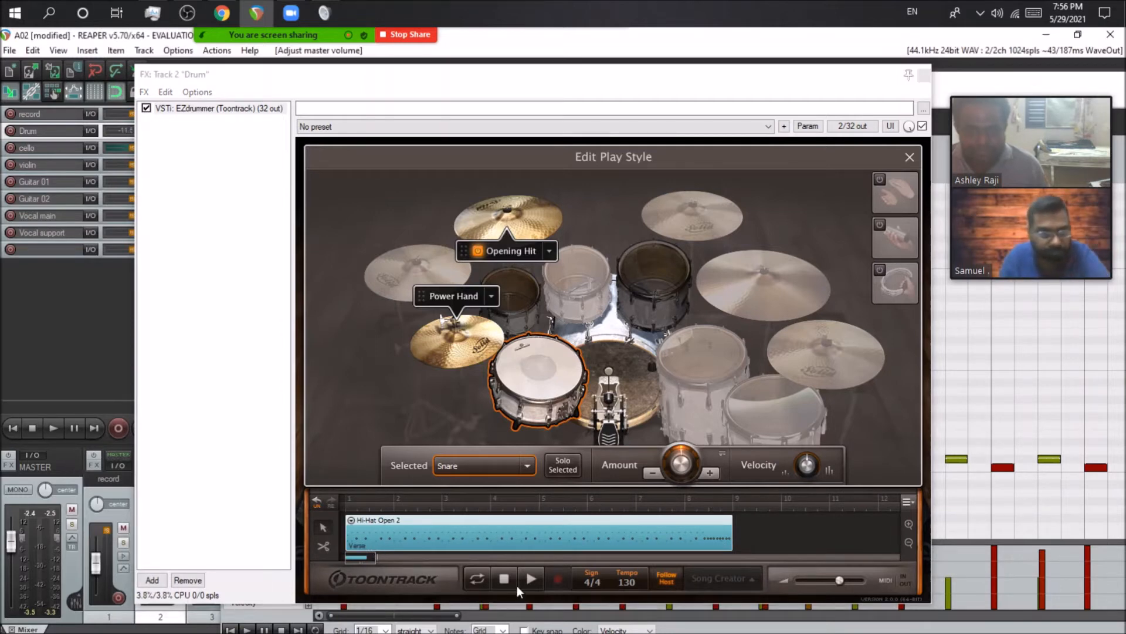
click(533, 580)
click(494, 578)
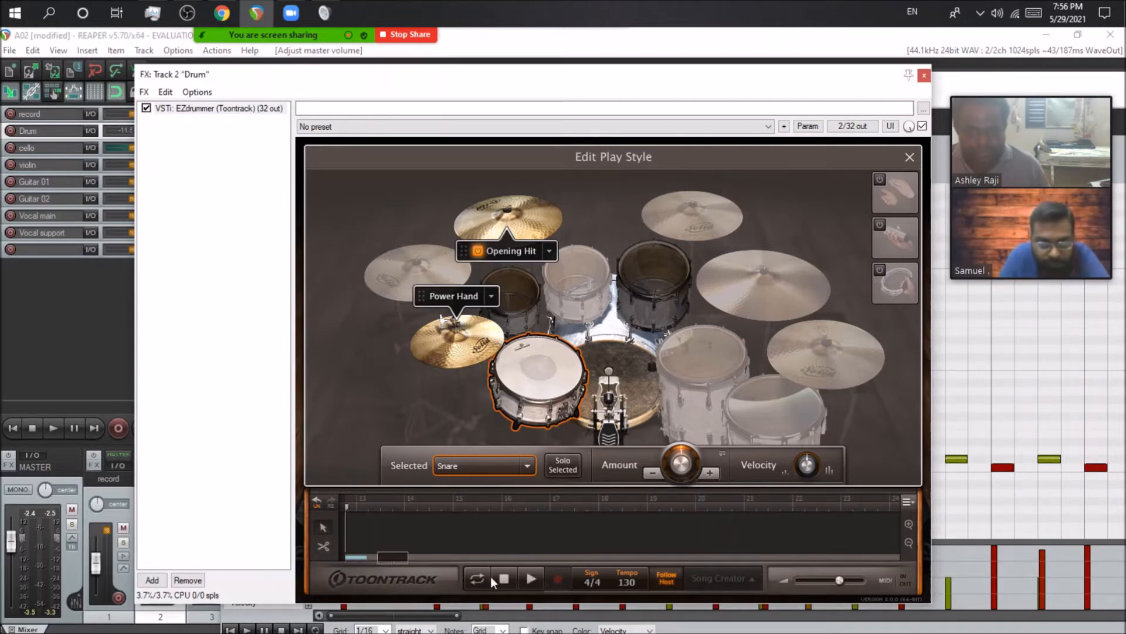
click(52, 429)
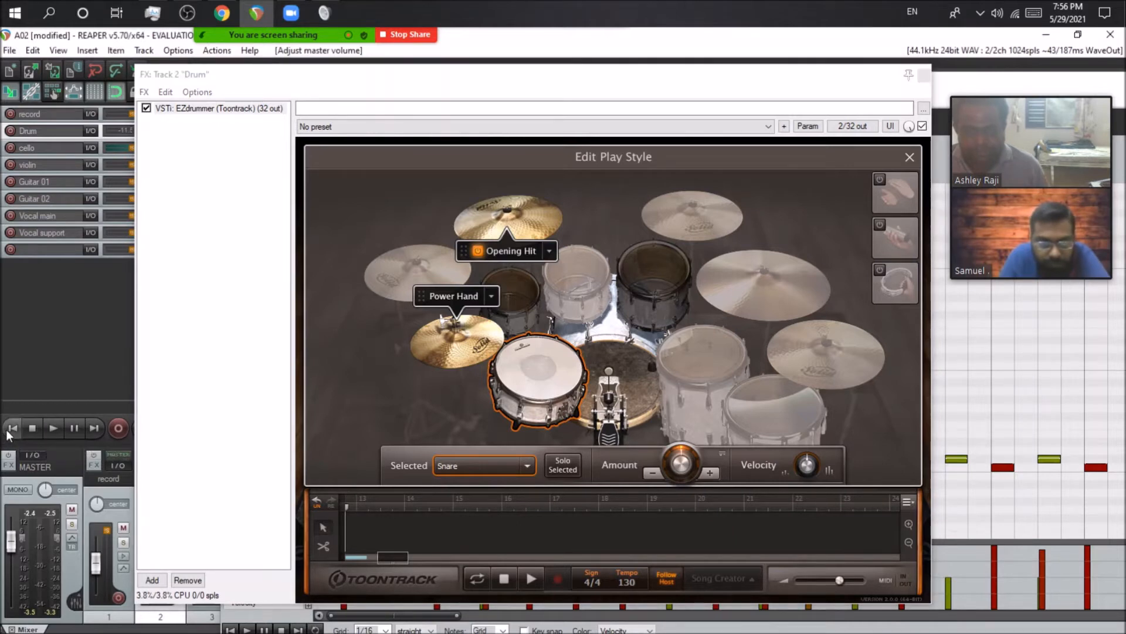
click(538, 580)
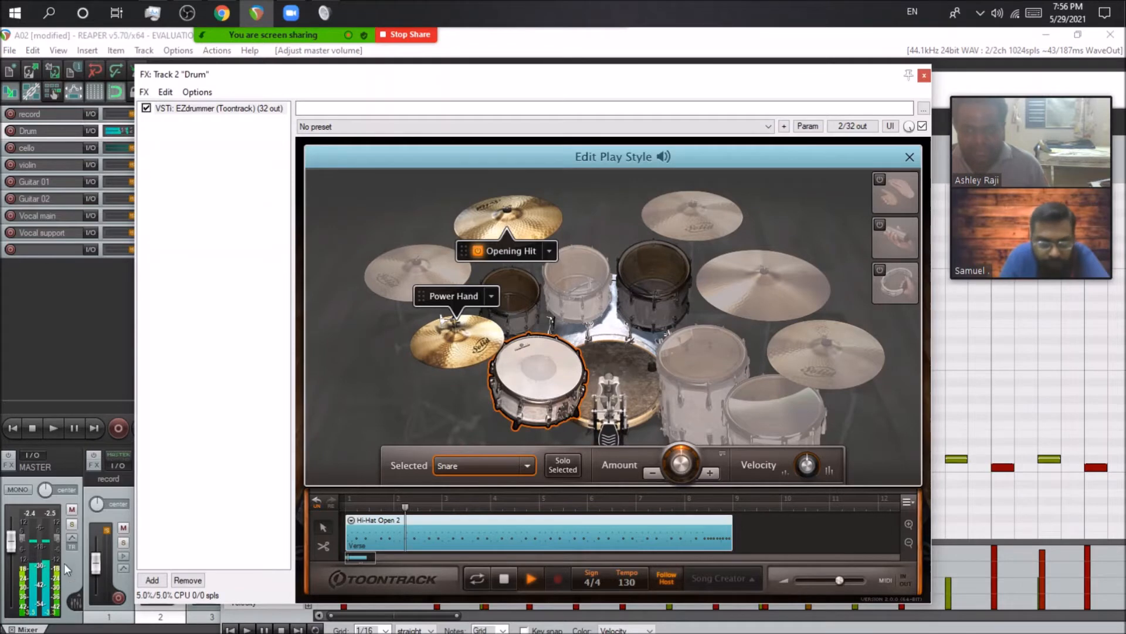
drag(13, 547, 65, 467)
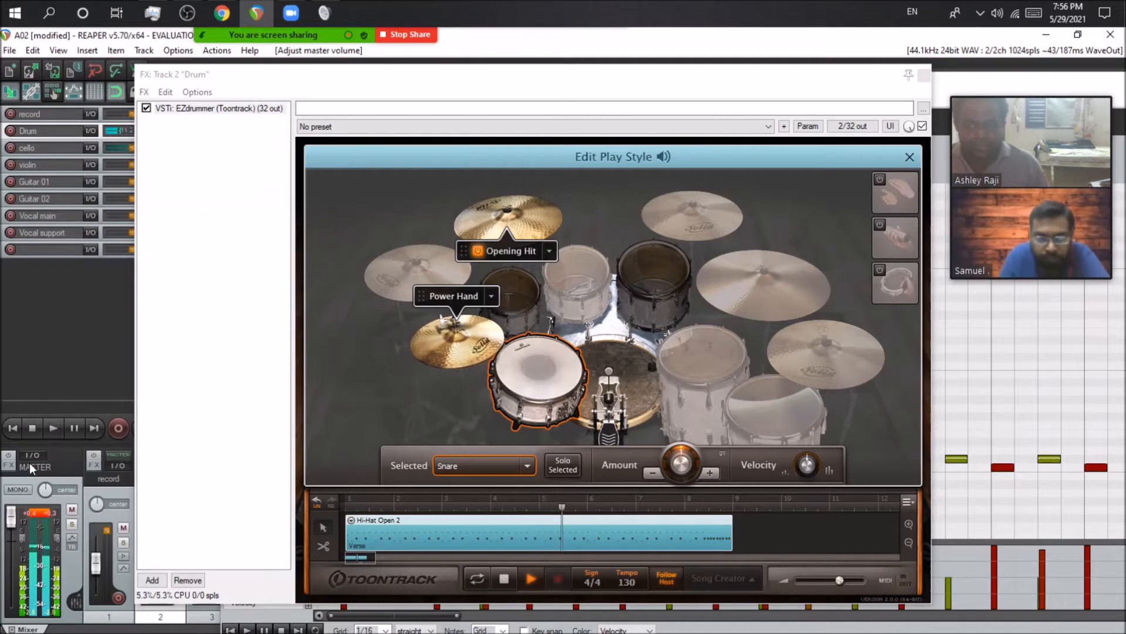
click(503, 578)
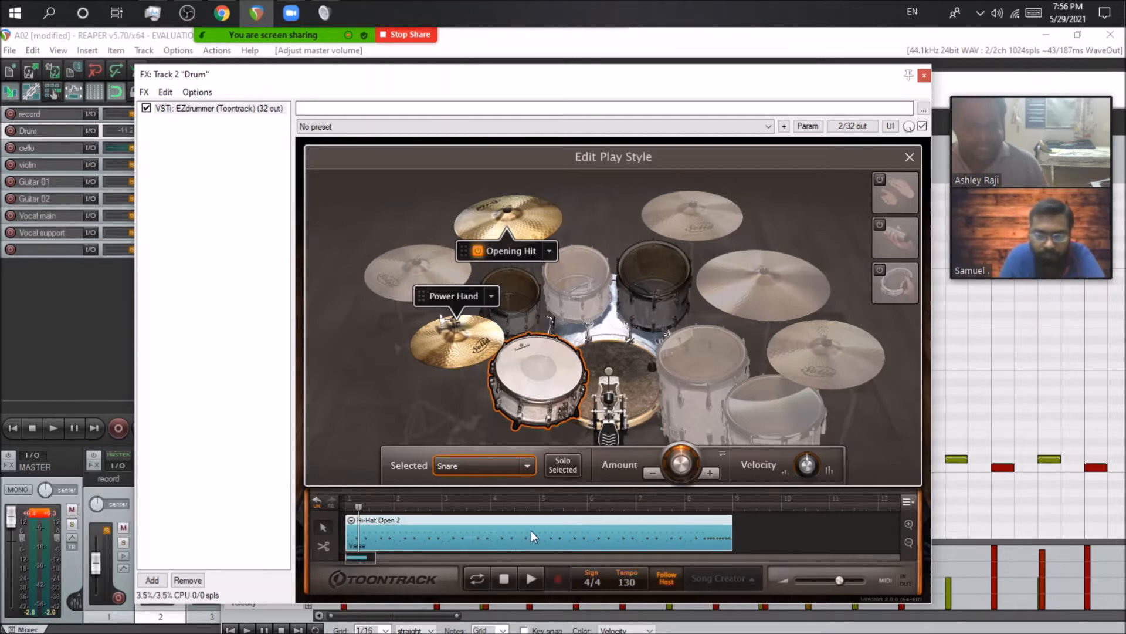
Return to the start of the project and replay the opening of the groove
click(531, 579)
click(504, 579)
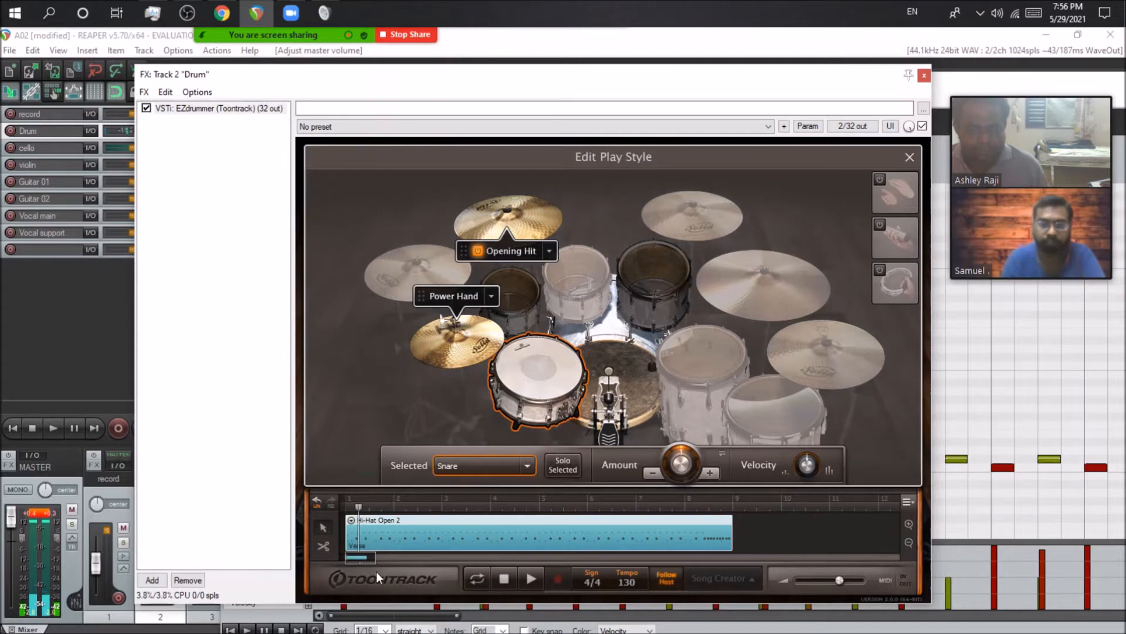
click(14, 430)
click(531, 580)
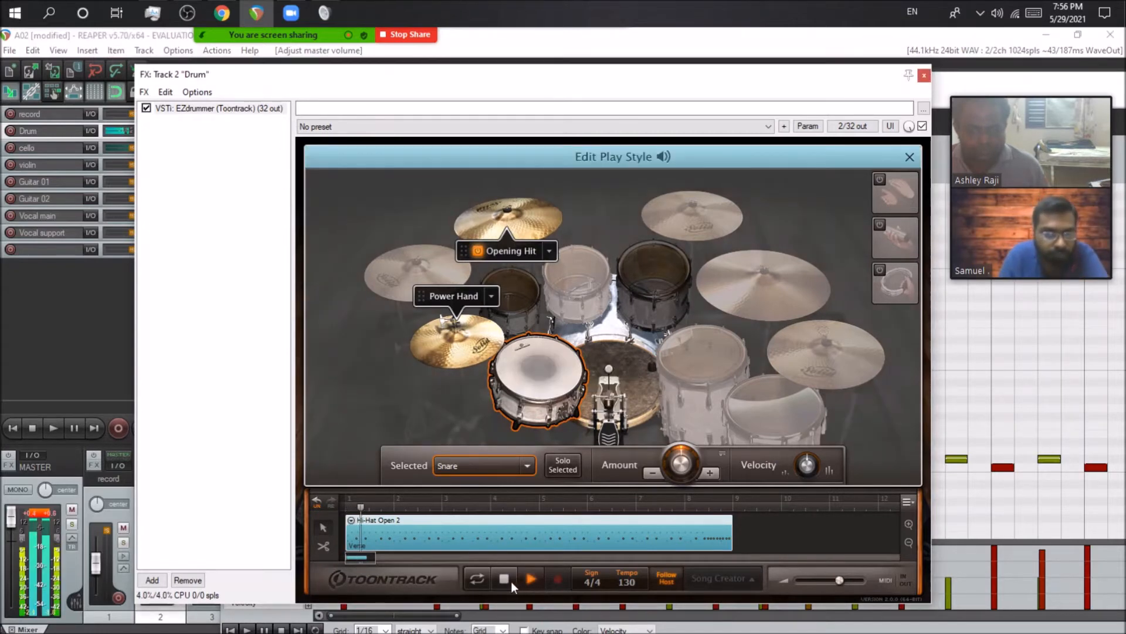
click(505, 579)
Turn off the Opening Hit in the groove's play style and audition the groove without it
click(478, 251)
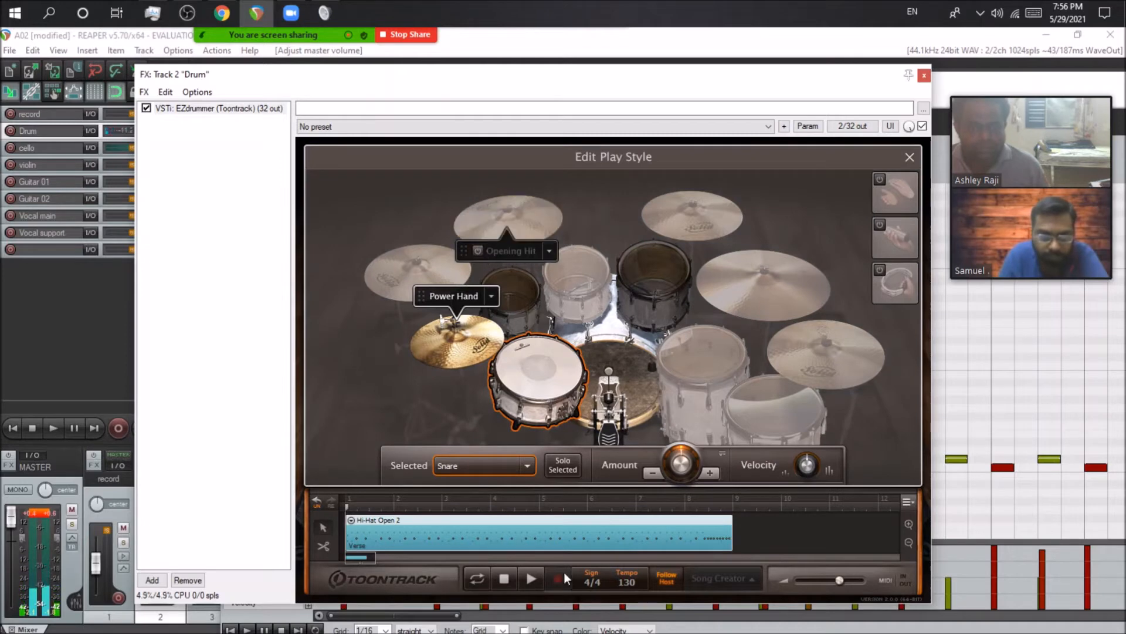
click(533, 577)
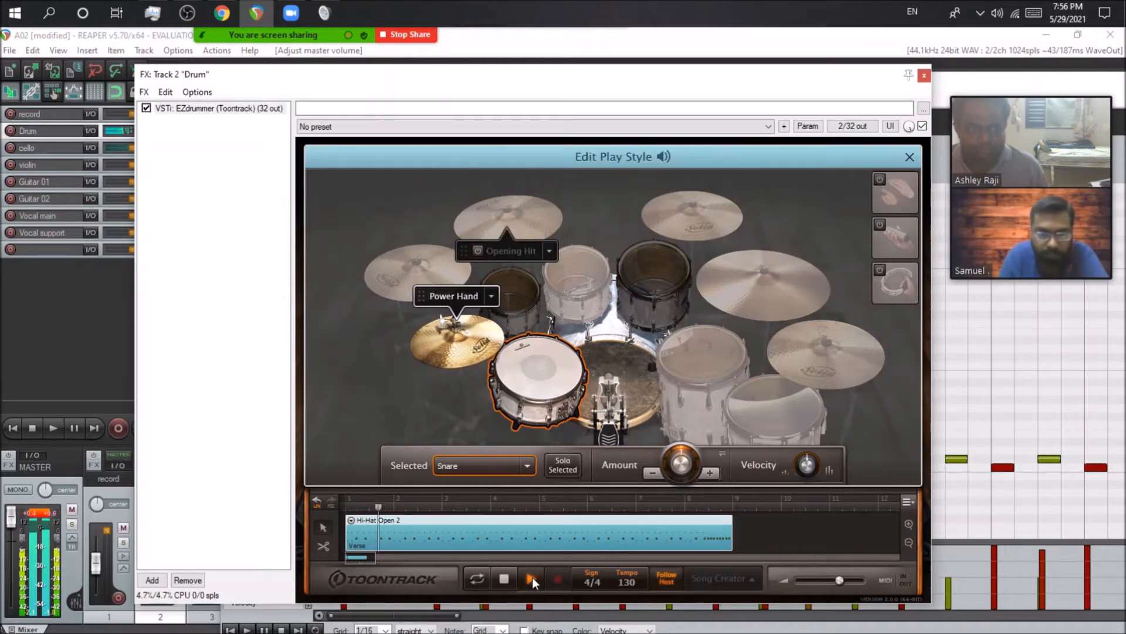
click(504, 579)
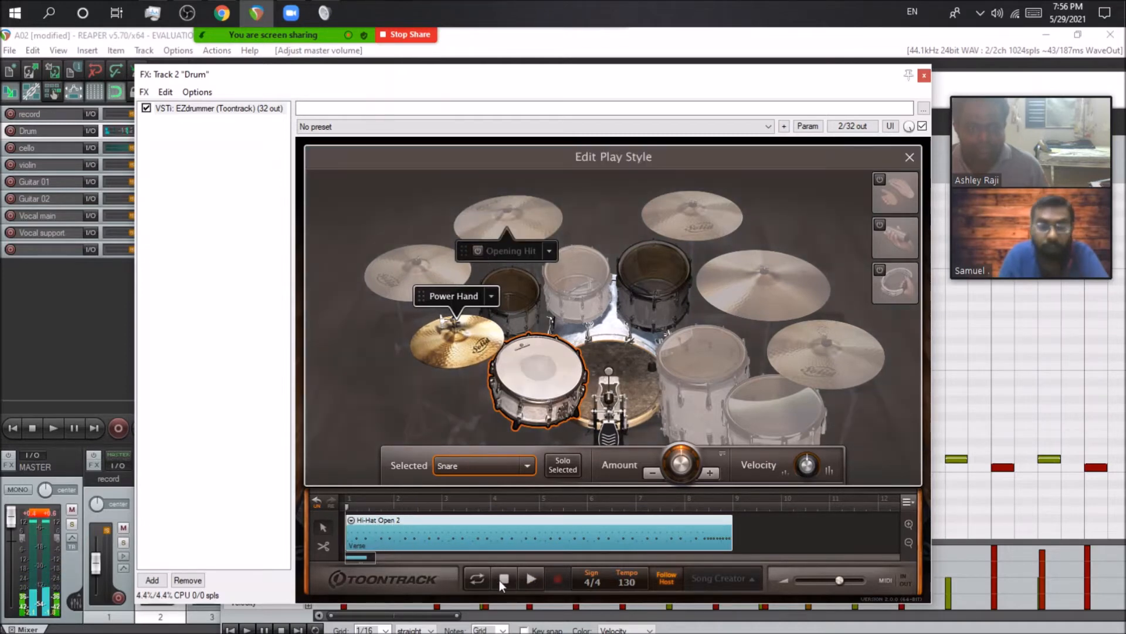
Lower the snare's hit amount in the groove's play style and audition the thinned-out pattern
click(564, 381)
click(559, 377)
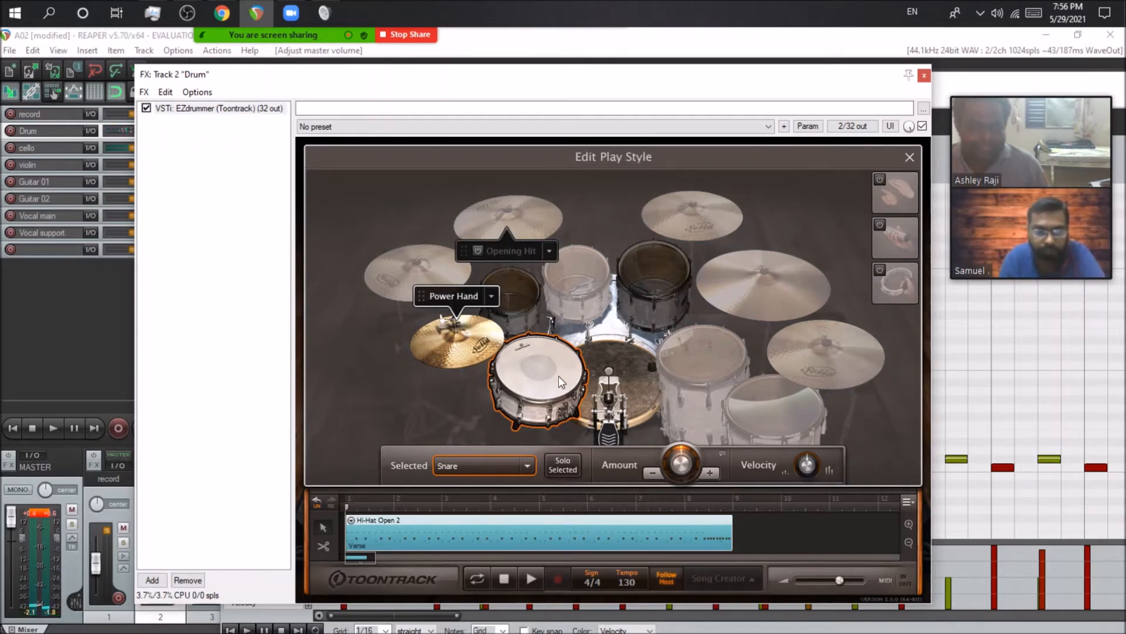
click(559, 376)
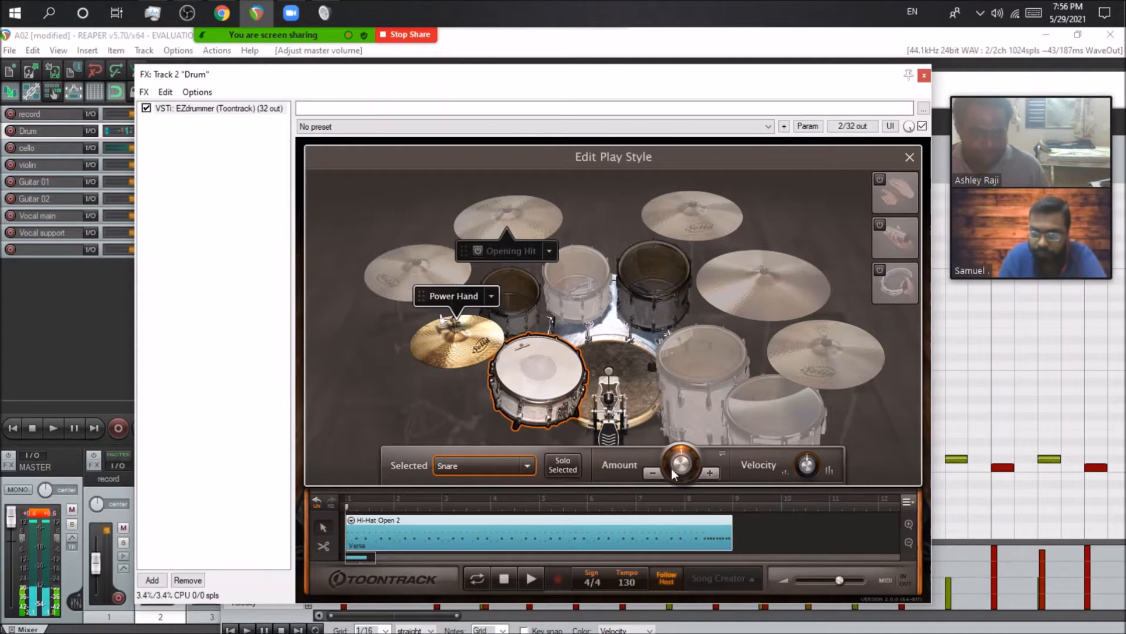
mouse_move(680, 464)
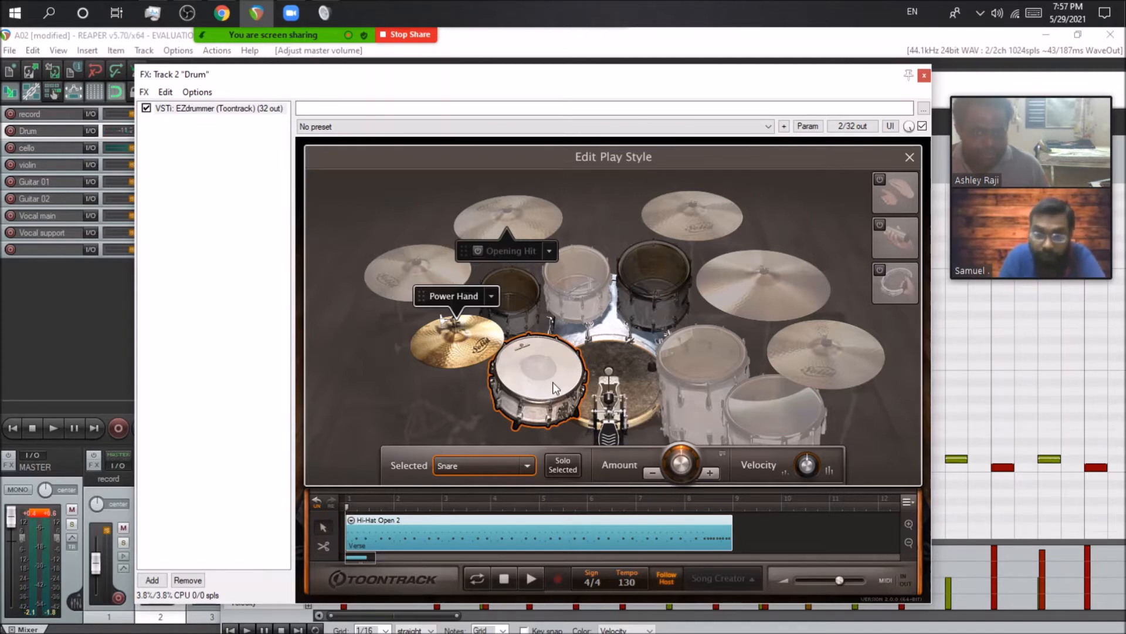
click(581, 409)
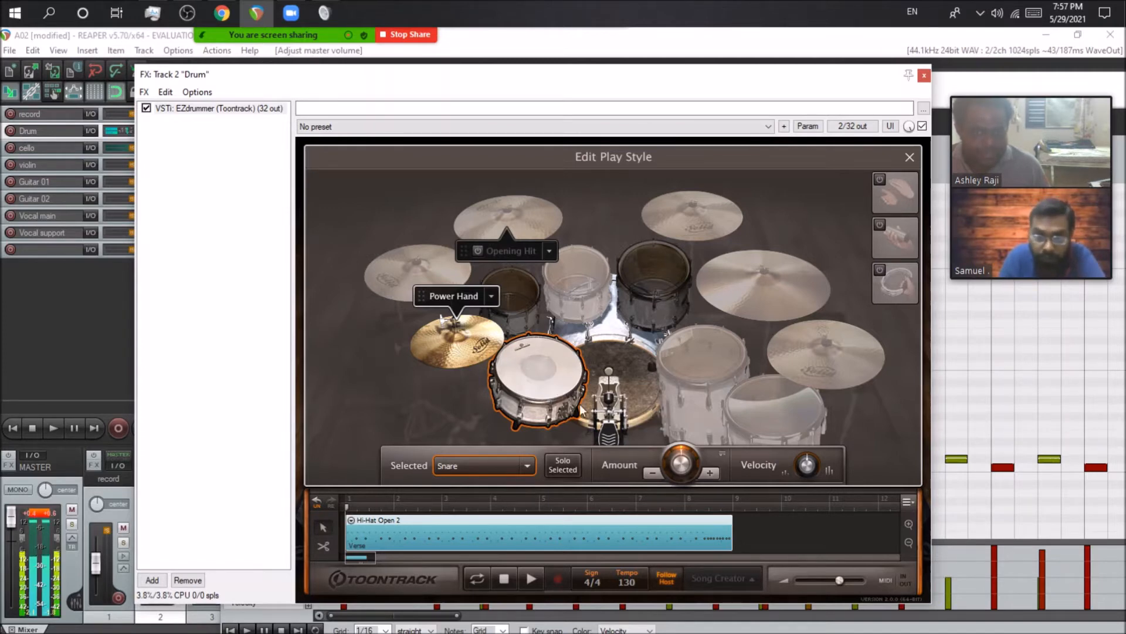
click(653, 474)
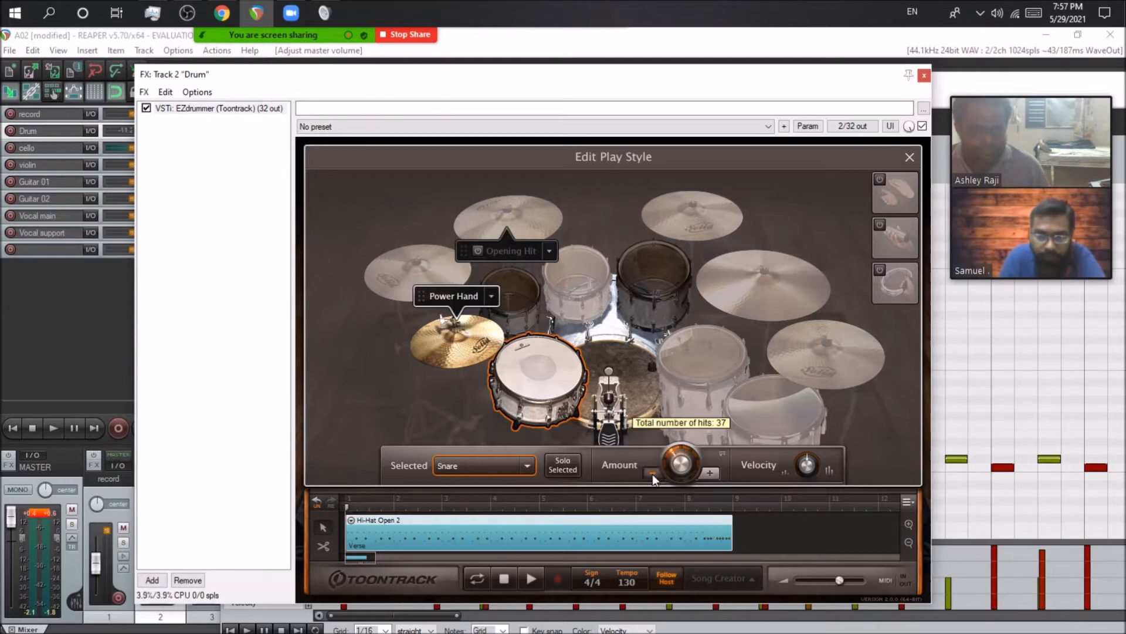
click(652, 474)
click(652, 474)
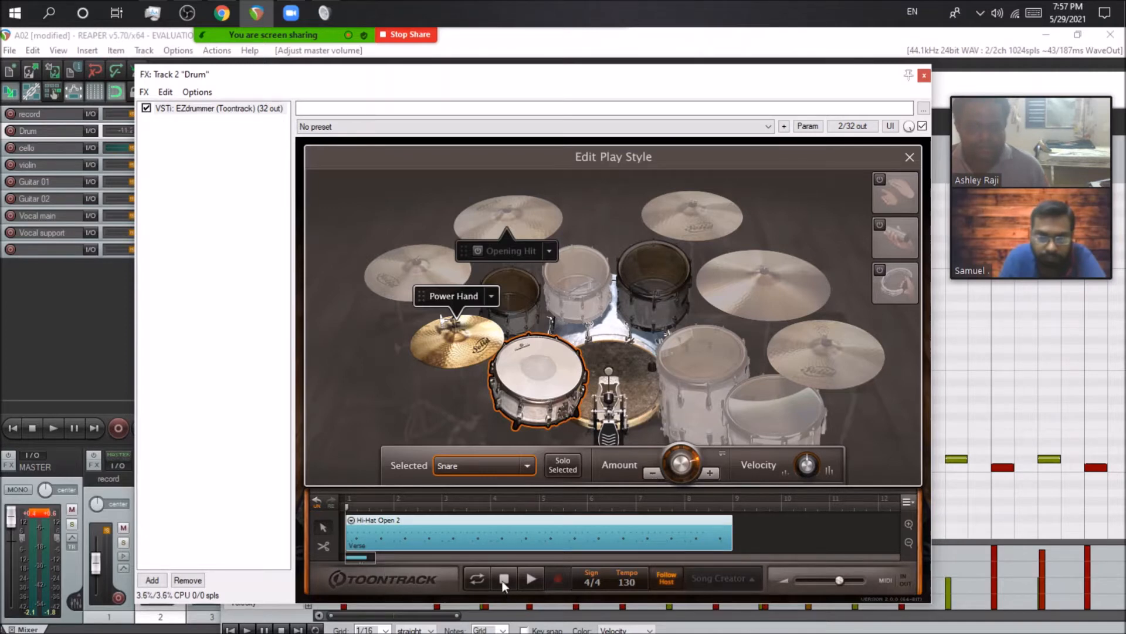
click(532, 579)
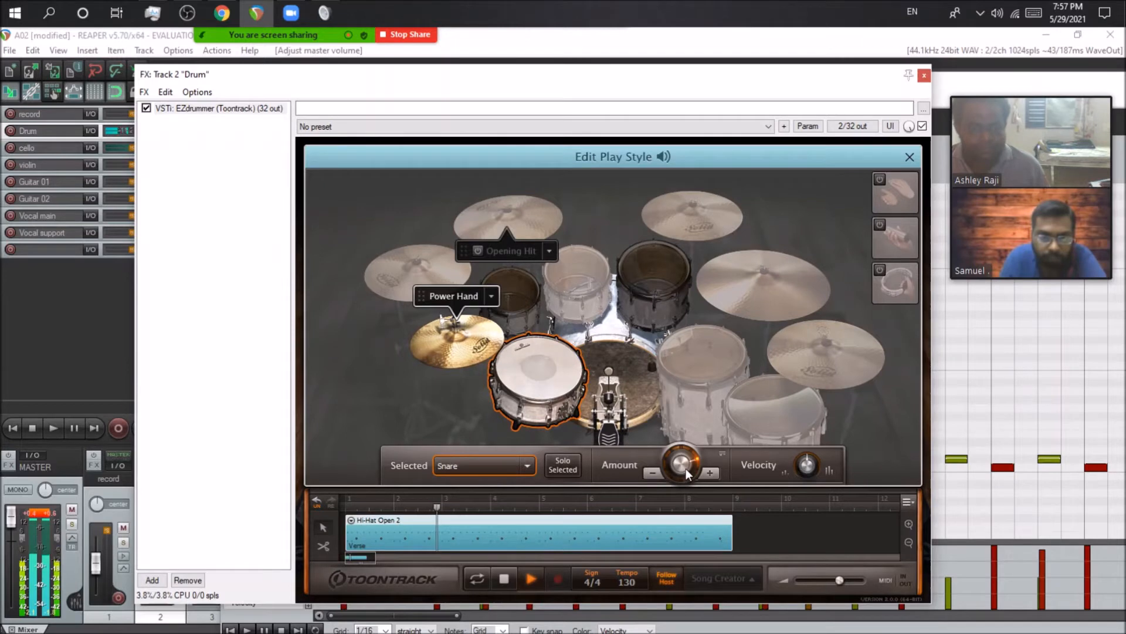
key(space)
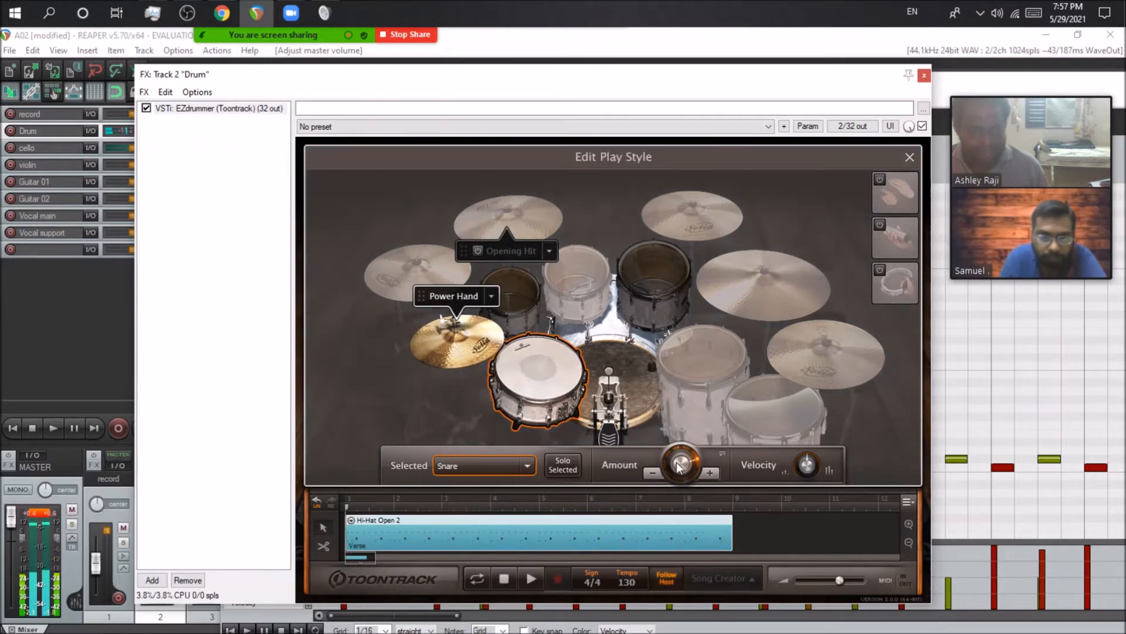
Reduce the snare's hit amount further, keeping only sparse hits, and play the groove again
click(655, 471)
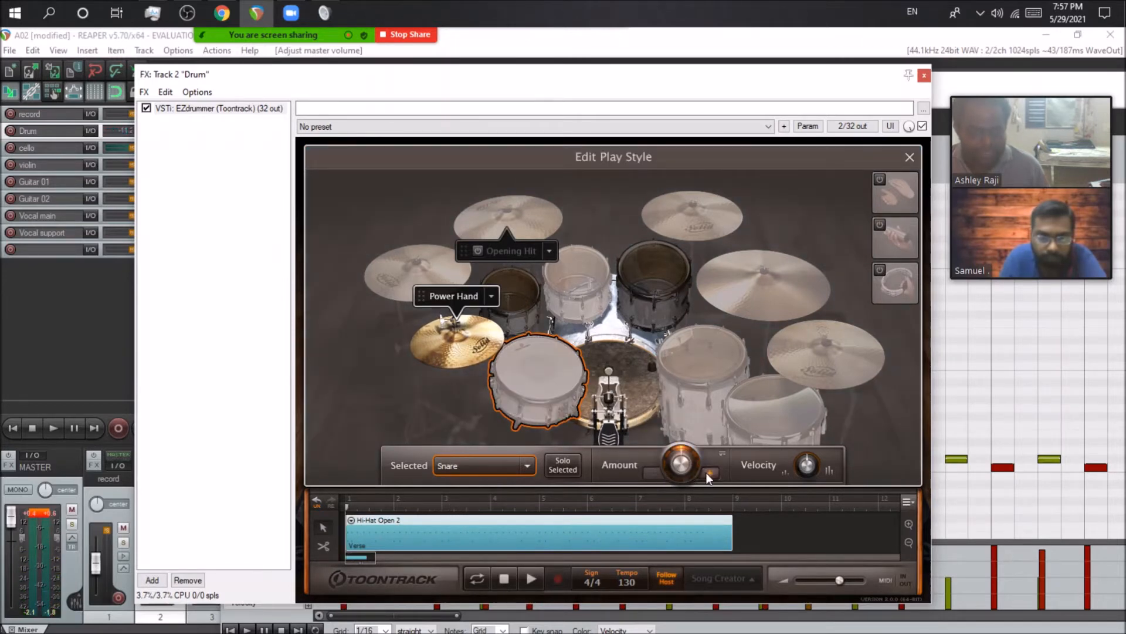
click(531, 579)
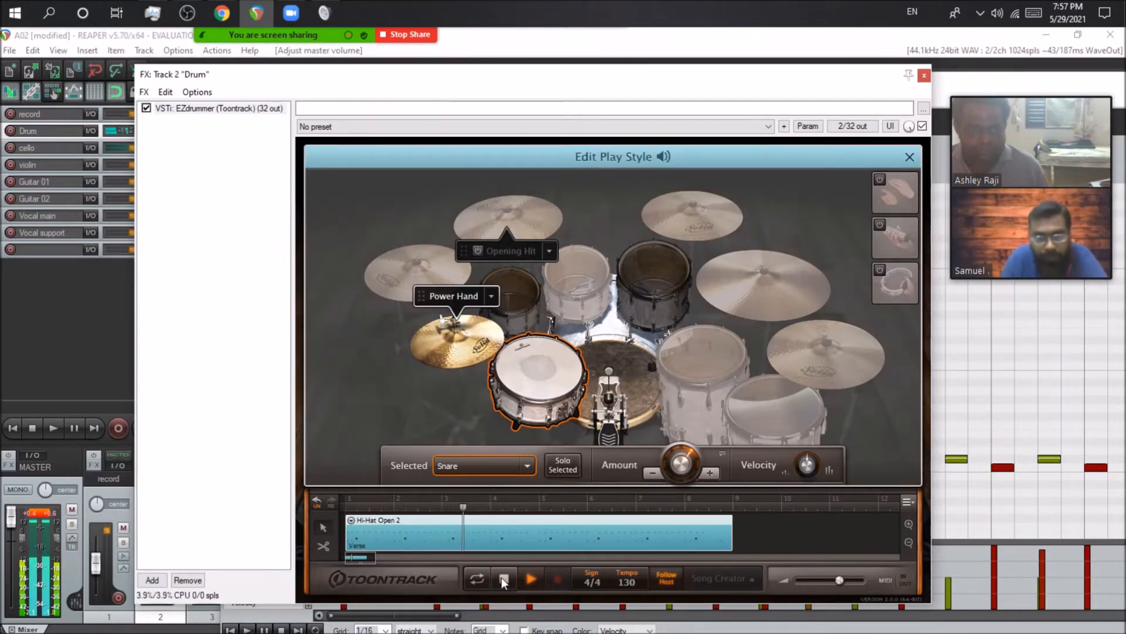
click(531, 579)
Select the hi-hat in the play style editor, increase its hit amount by several steps and audition the groove
click(474, 357)
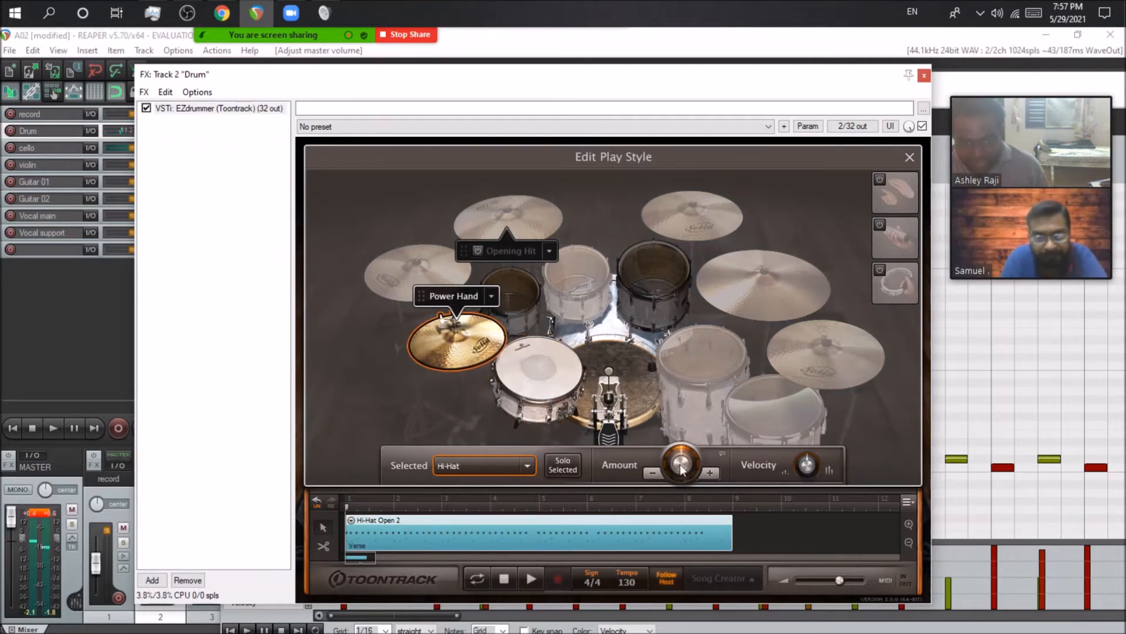
mouse_move(687, 473)
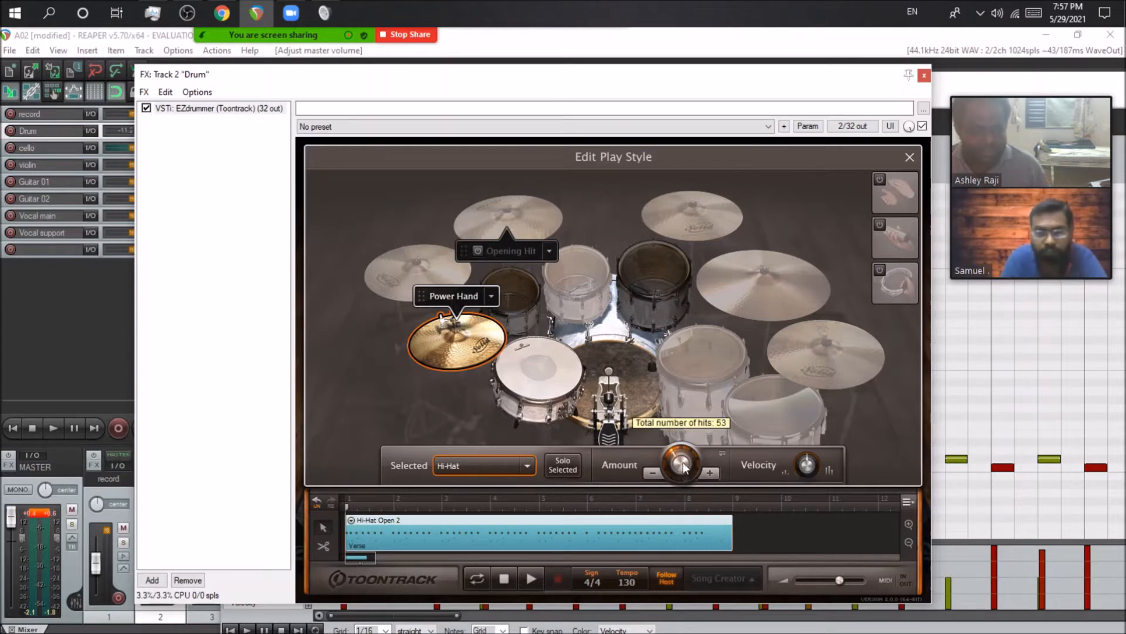
click(710, 472)
click(709, 472)
click(710, 472)
click(709, 472)
click(708, 473)
click(706, 472)
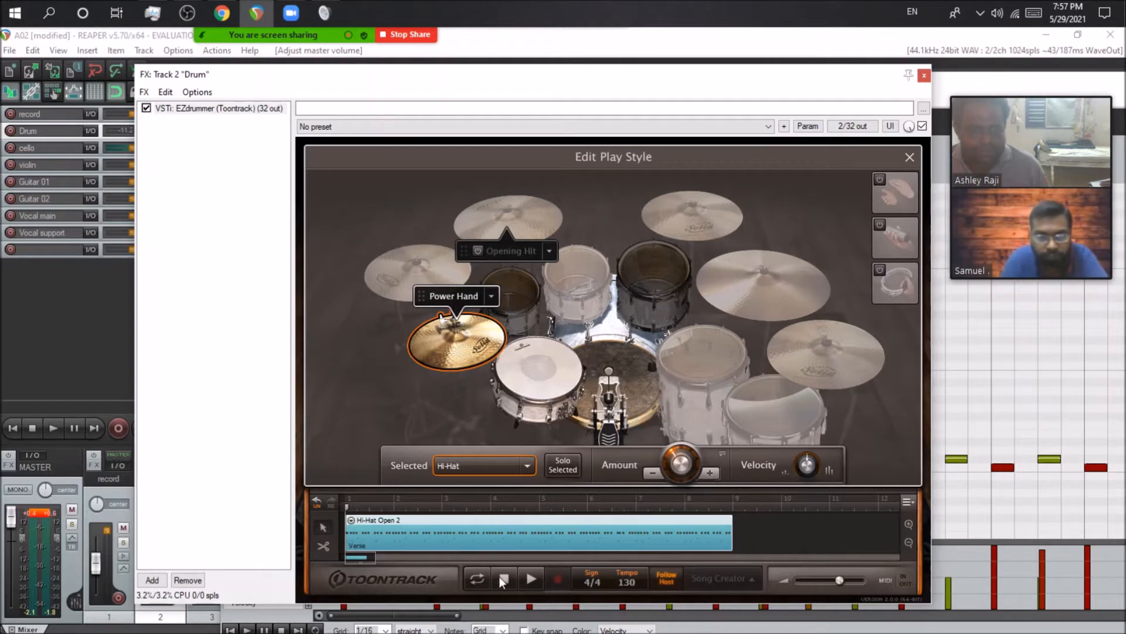
click(527, 573)
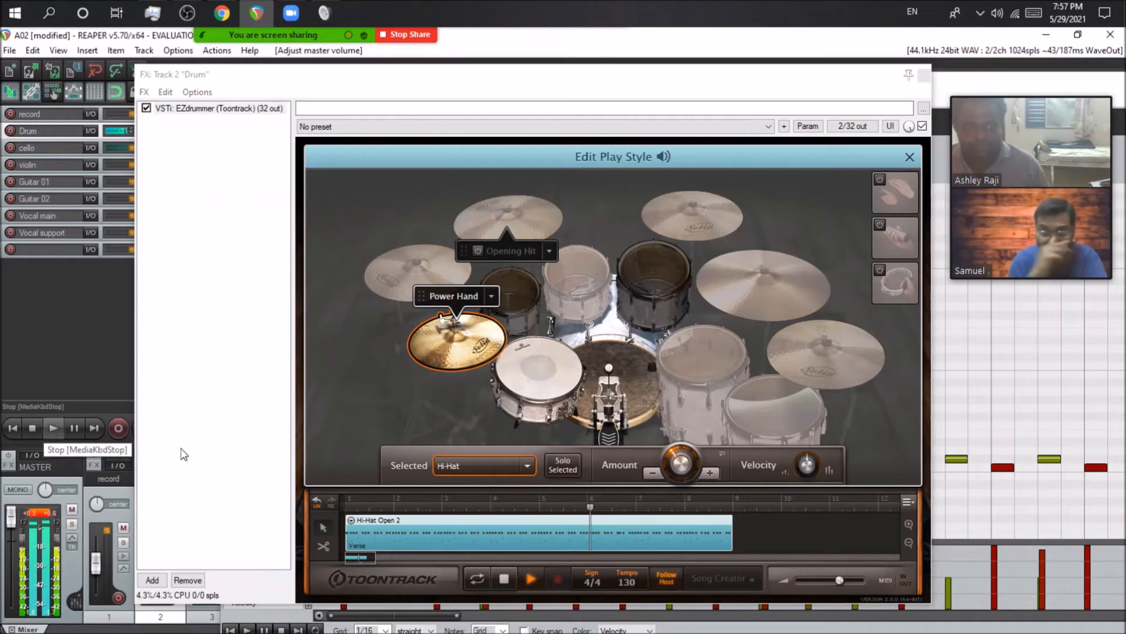
click(505, 580)
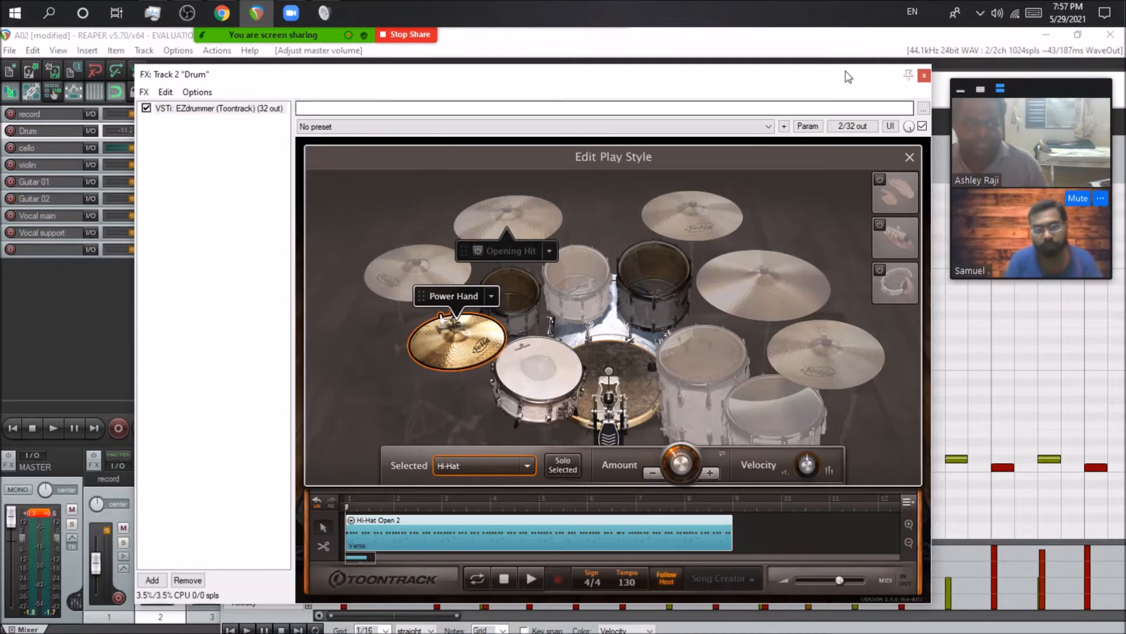
Close the MIDI editor covering the arrangement and place the edited groove as a MIDI item at bar 1 of the Drum track
drag(835, 80, 738, 191)
drag(790, 92, 370, 135)
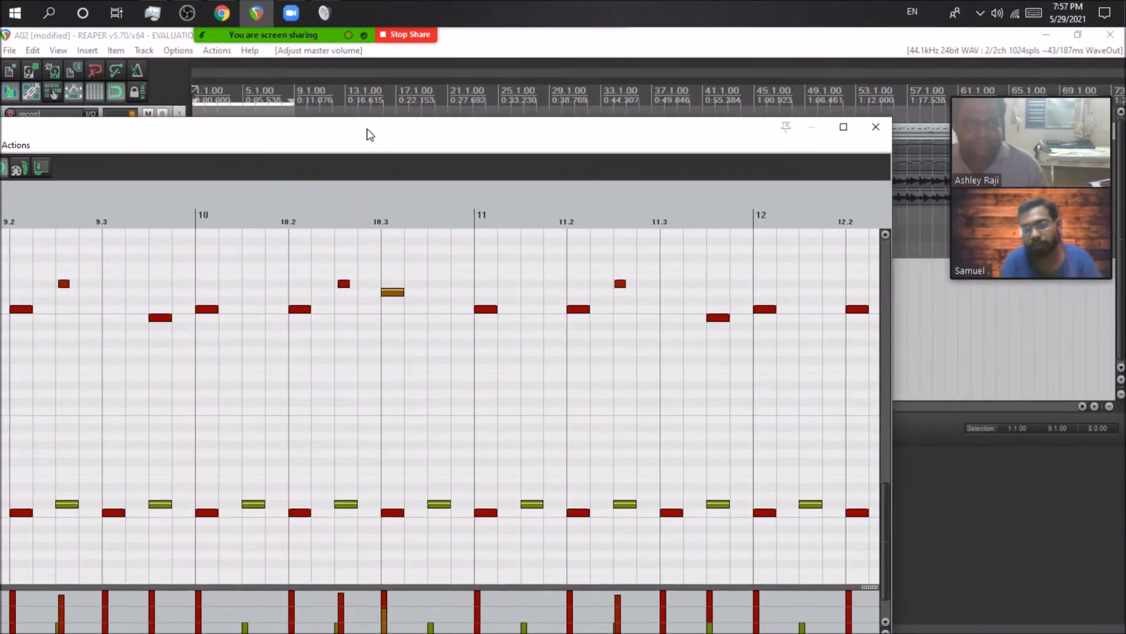
click(876, 127)
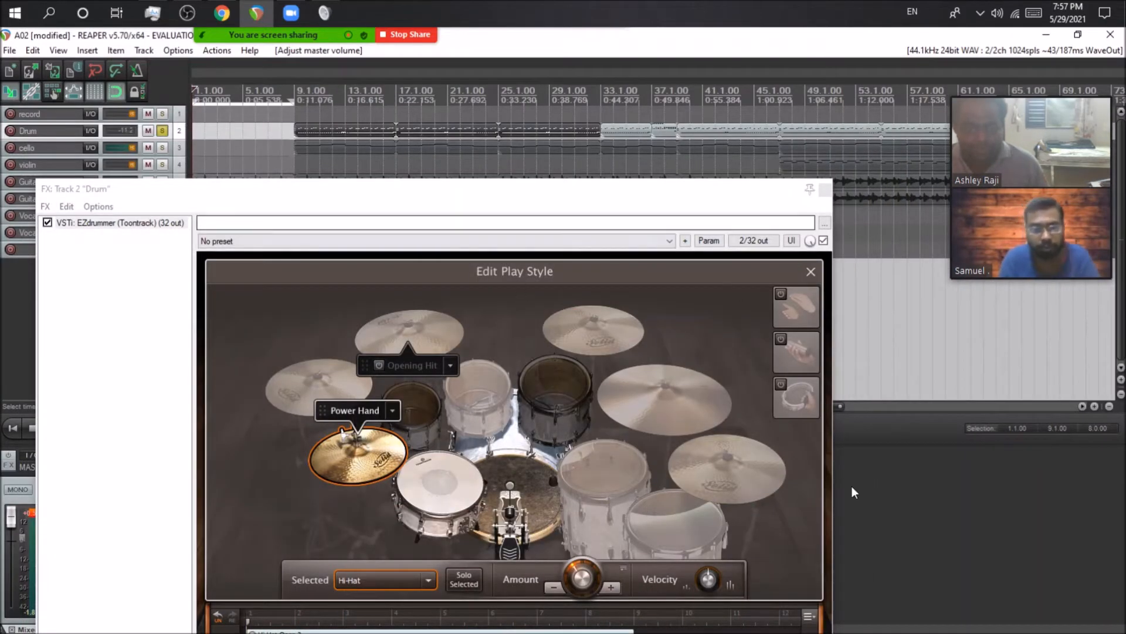
drag(469, 632, 209, 128)
click(825, 191)
Open the Verse 03 item on the Drum track in the MIDI editor and nudge its second C2 note
double_click(209, 128)
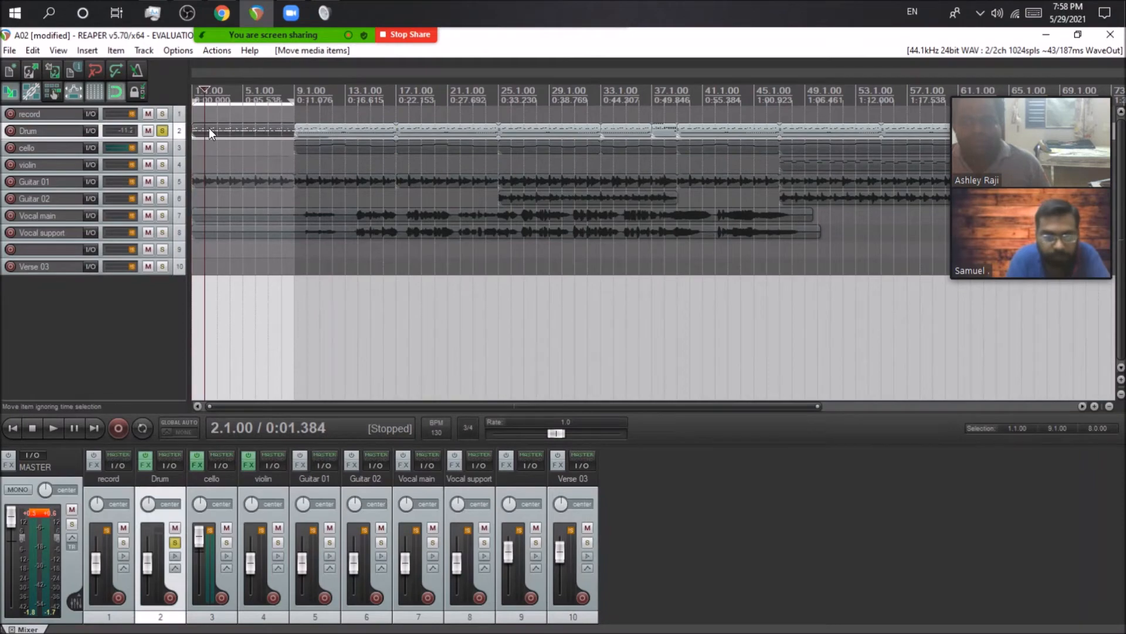
scroll(511, 508, up, 2)
scroll(615, 463, down, 1)
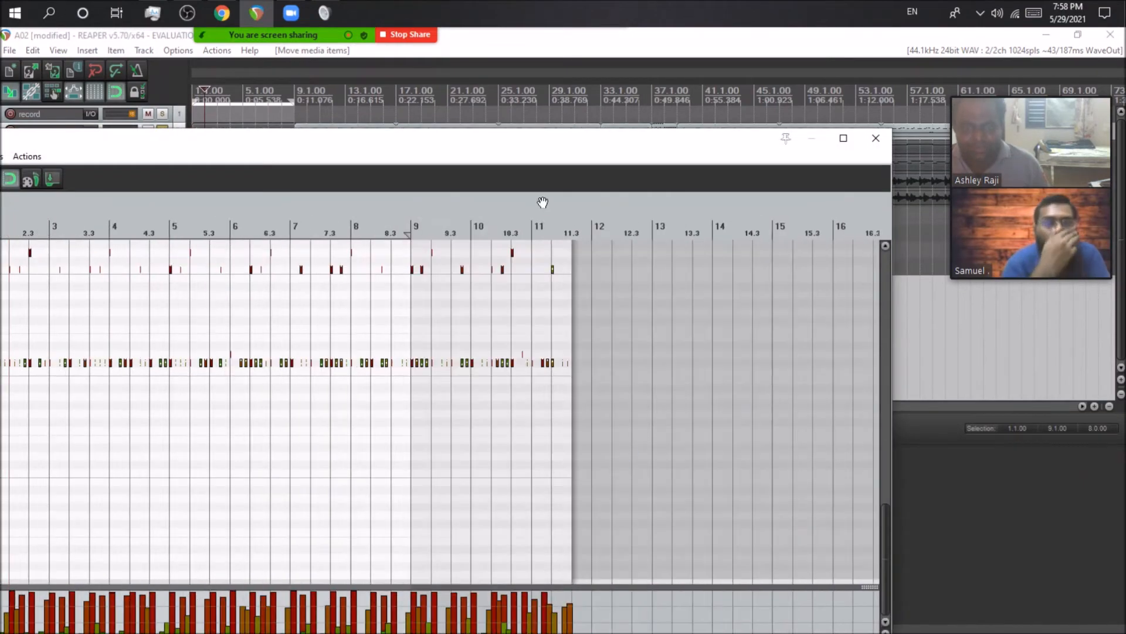
scroll(397, 292, up, 4)
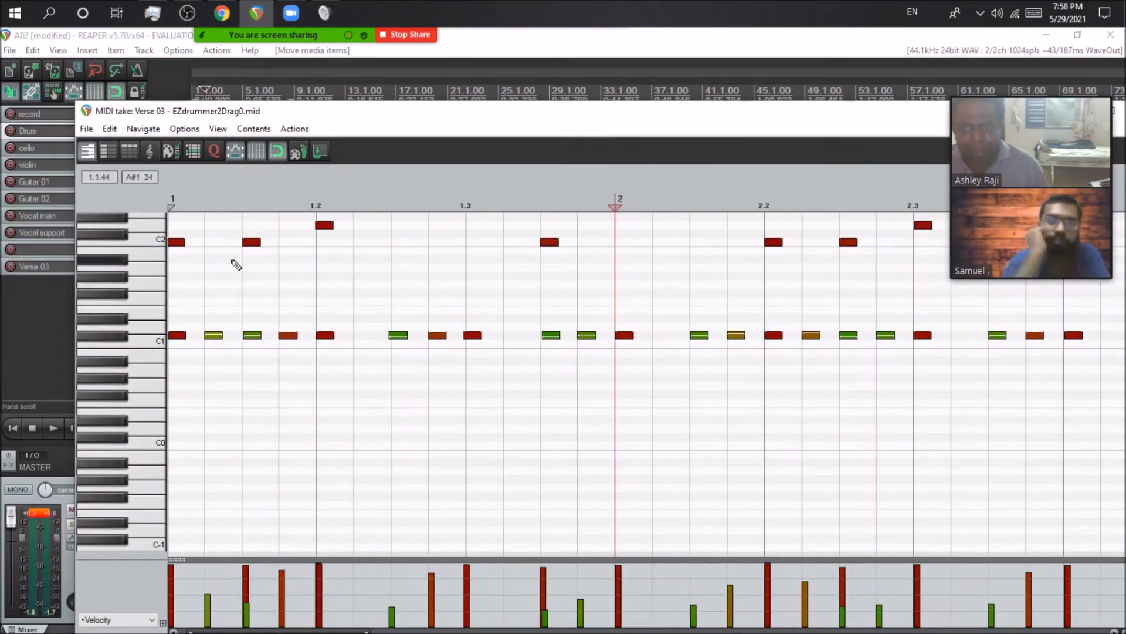
mouse_move(254, 248)
mouse_down()
mouse_move(251, 269)
mouse_move(253, 242)
mouse_move(238, 241)
mouse_move(257, 241)
mouse_up()
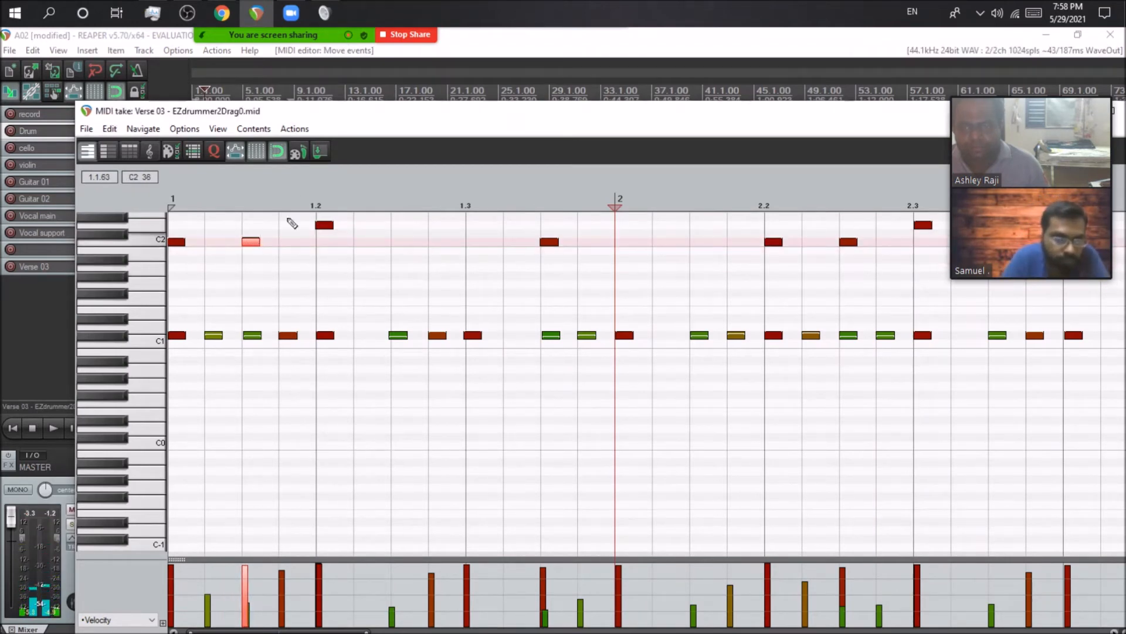
Move the MIDI editor window up until its lower settings bar is visible, and set the grid to 1/32
drag(444, 115, 453, 65)
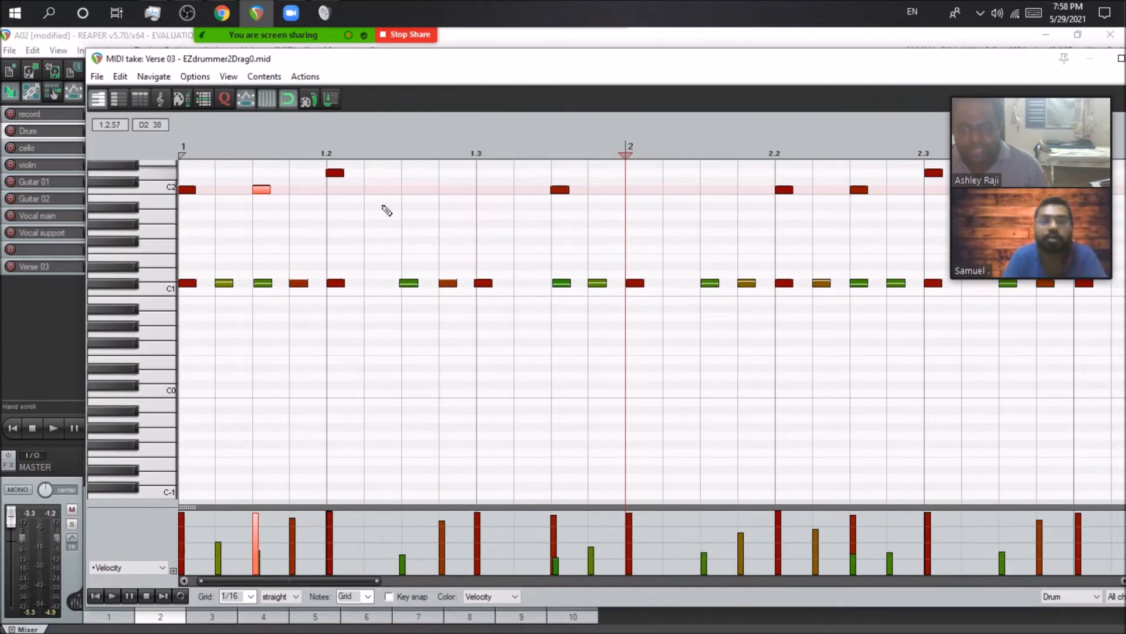
click(252, 597)
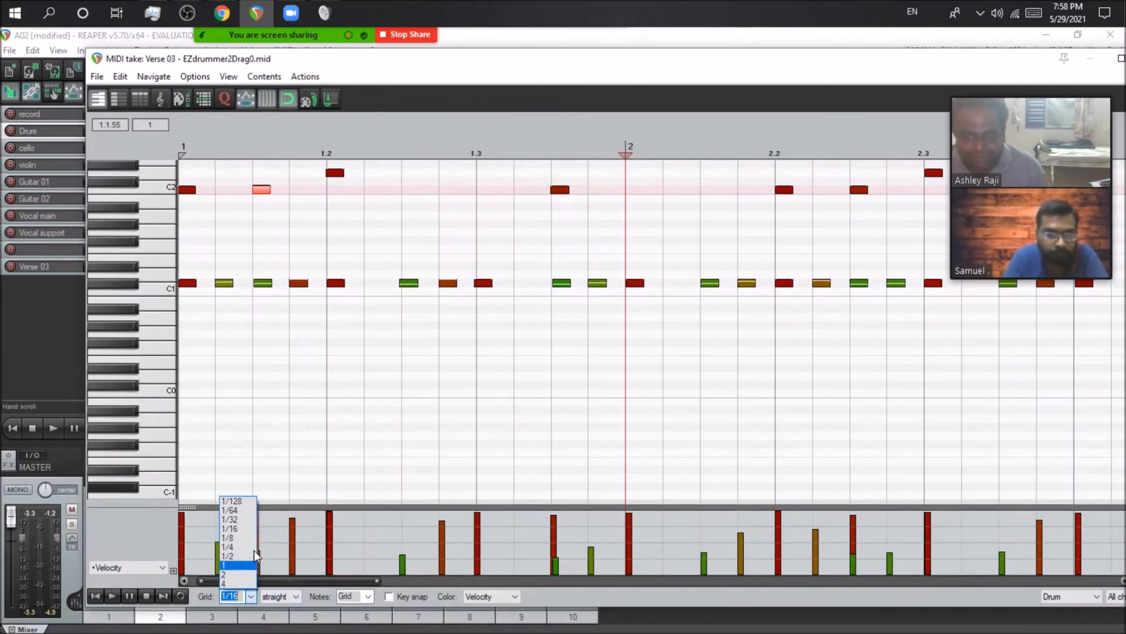
click(250, 518)
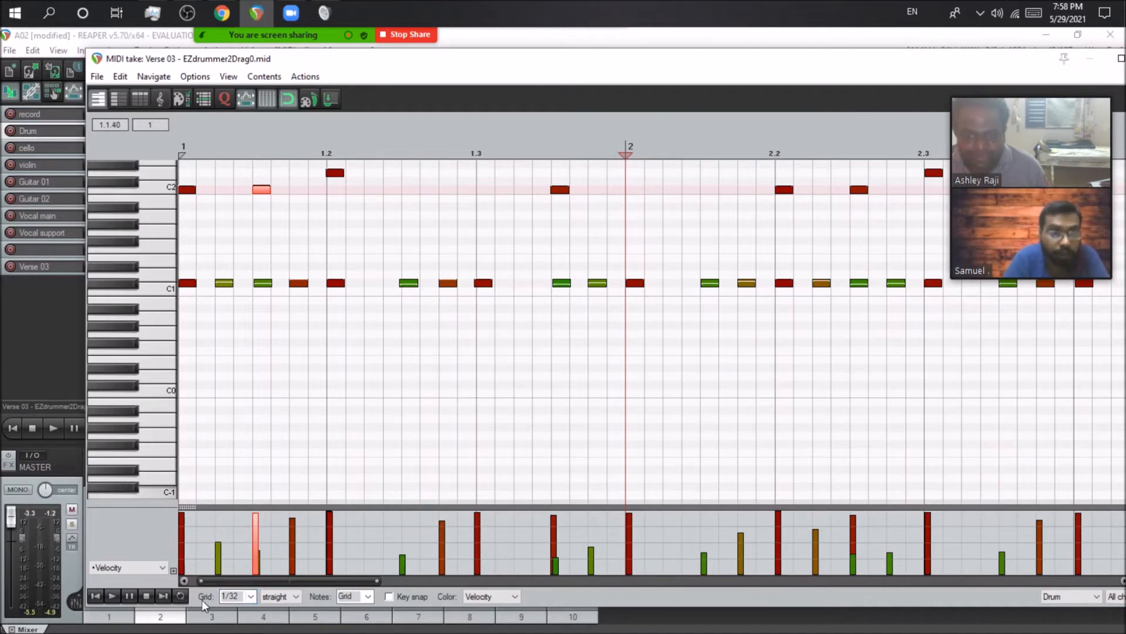
Compare the grid divisions 1, 1/2, 1/4, 1/8 and 1/16, and finish with the grid at 1/32
click(250, 596)
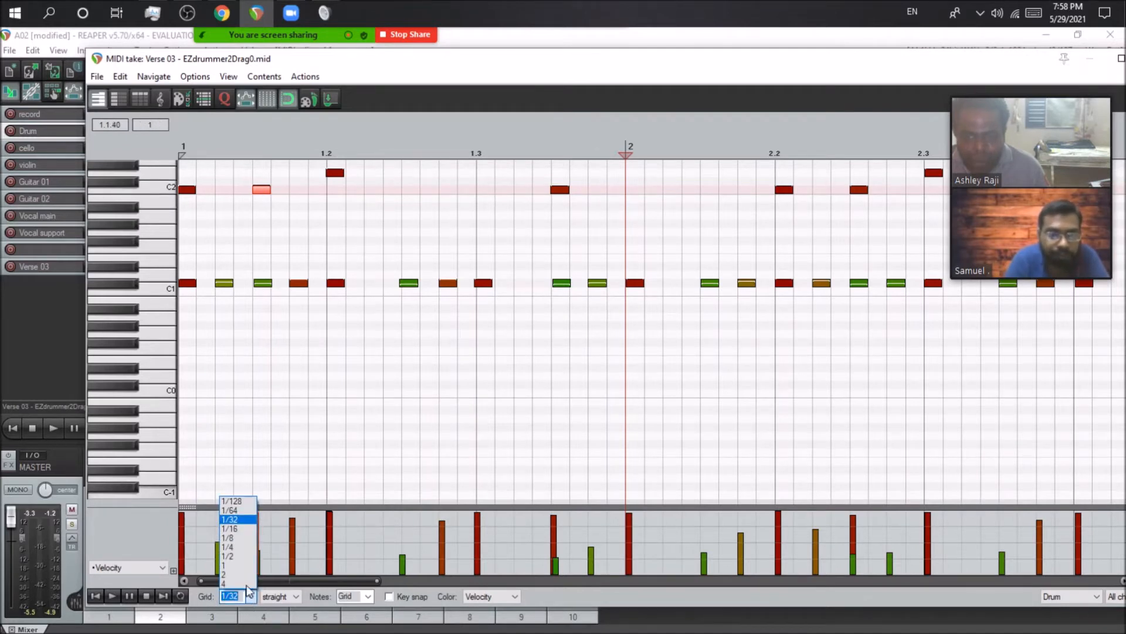
click(245, 564)
click(250, 596)
click(242, 556)
click(251, 596)
click(245, 547)
click(251, 596)
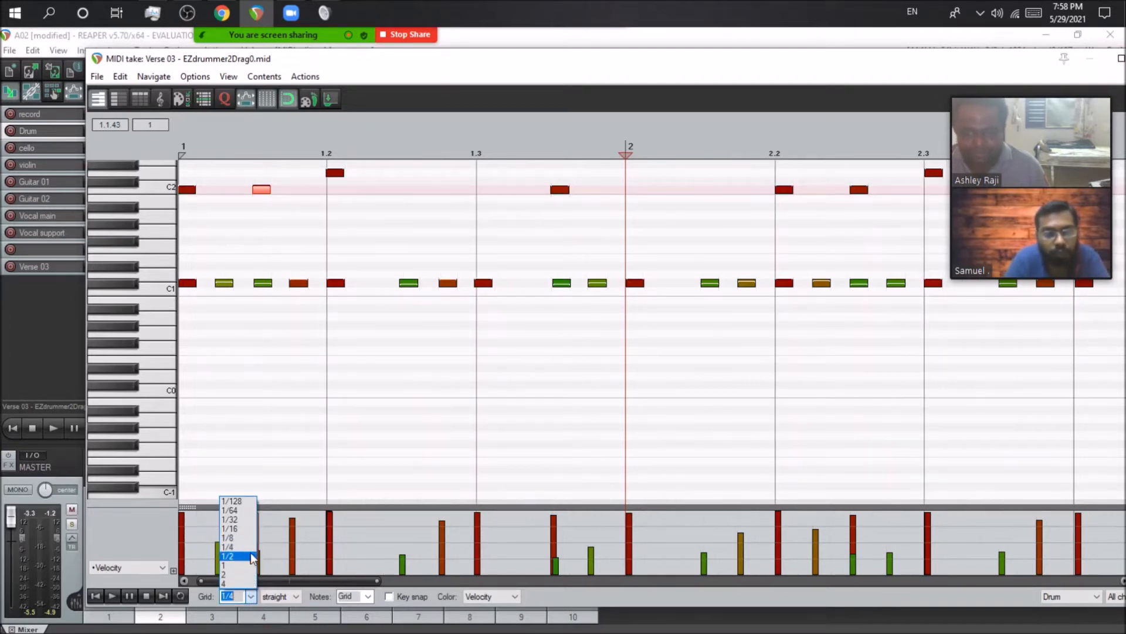
click(244, 541)
click(251, 596)
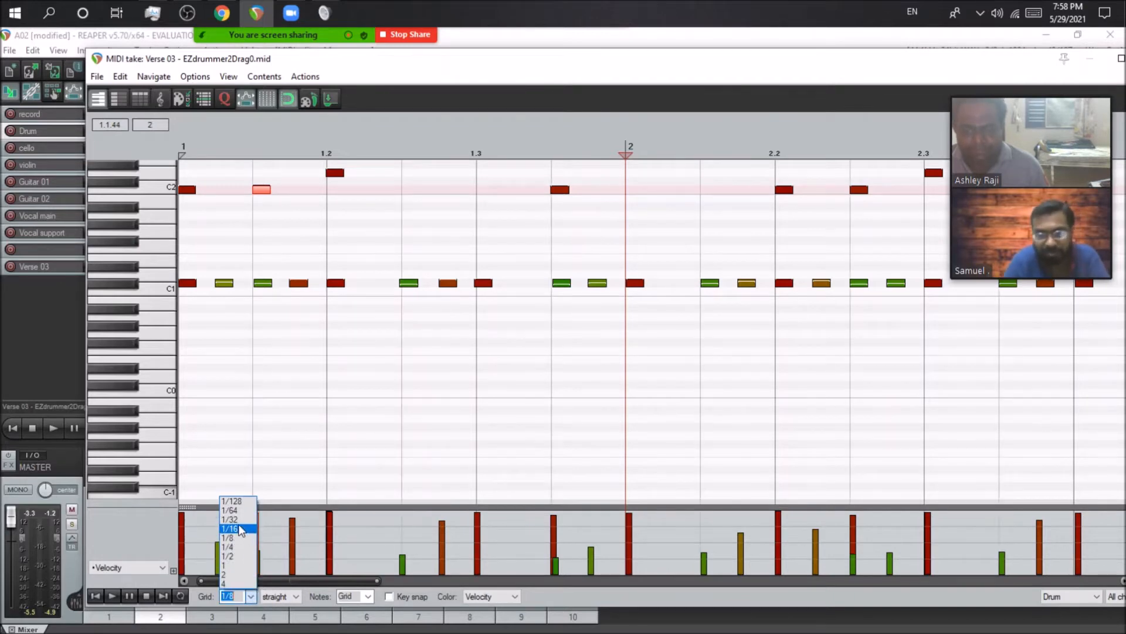
click(240, 528)
click(251, 596)
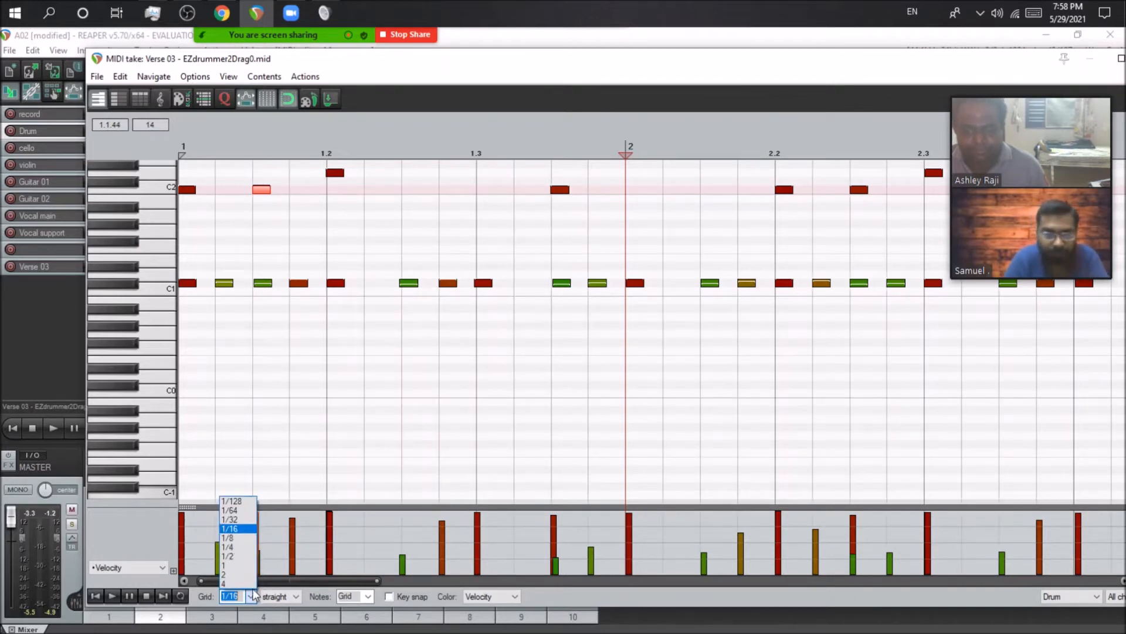
click(243, 520)
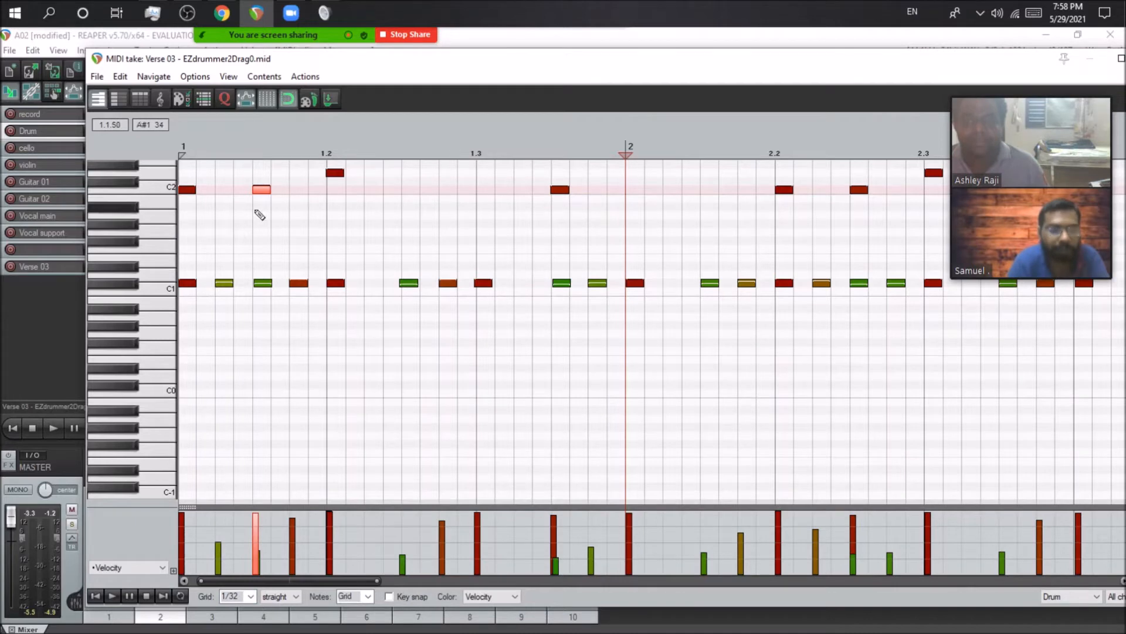
Add three 1/32 notes on C2 between the first two C2 notes and play the groove from the start
mouse_move(264, 194)
mouse_down()
mouse_move(241, 191)
mouse_move(262, 192)
mouse_up()
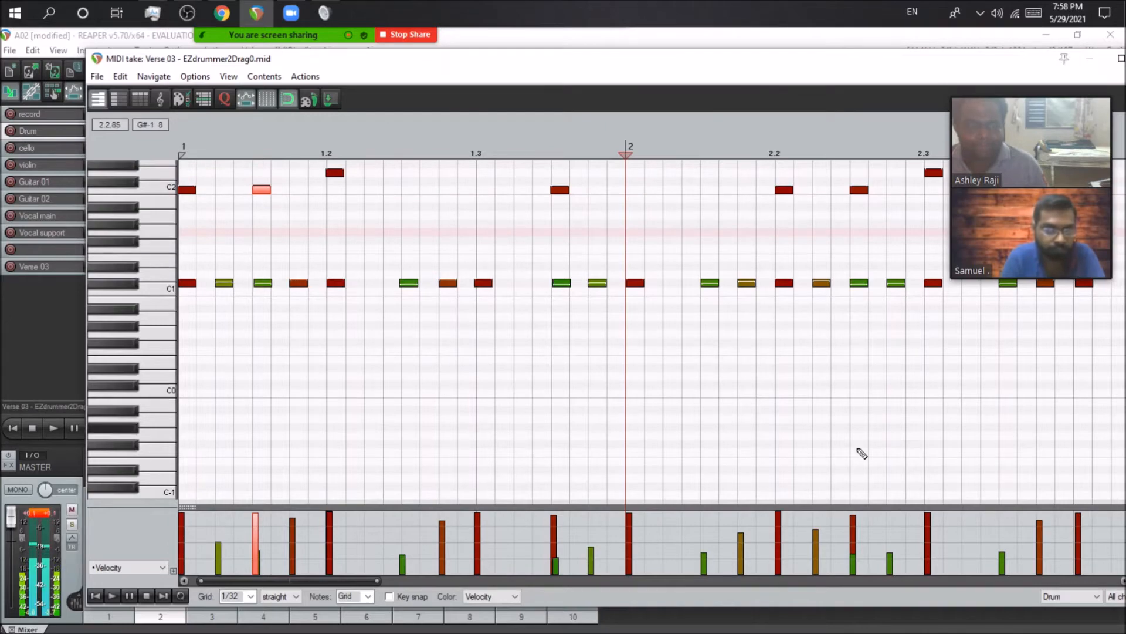
scroll(463, 420, down, 3)
scroll(394, 340, up, 4)
scroll(402, 352, down, 2)
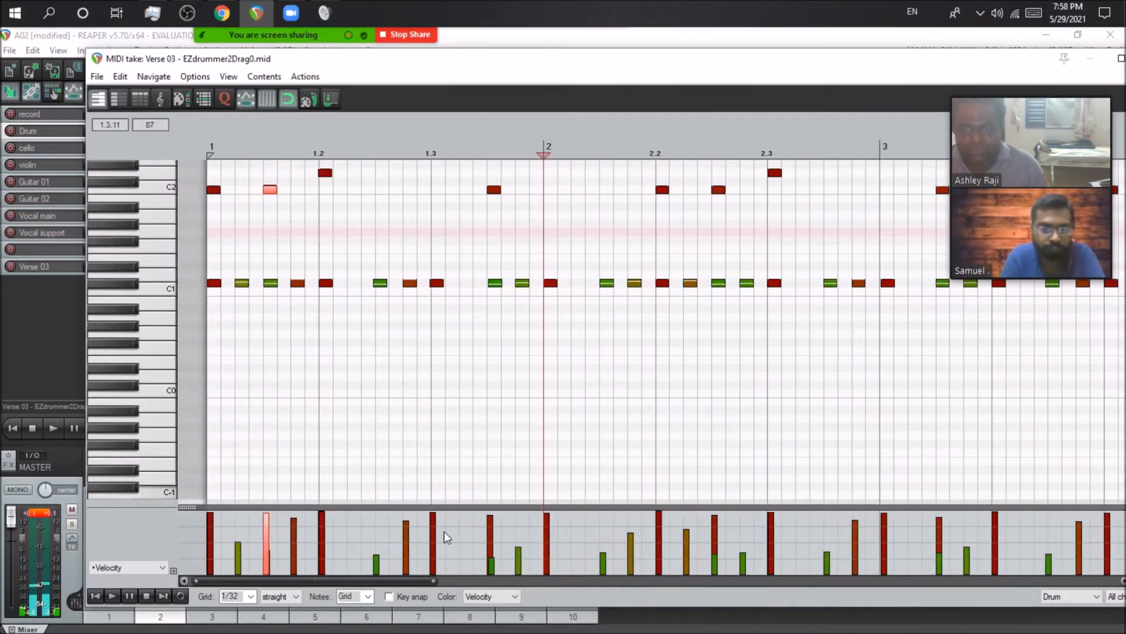
click(228, 190)
click(242, 189)
click(255, 189)
click(94, 596)
click(113, 595)
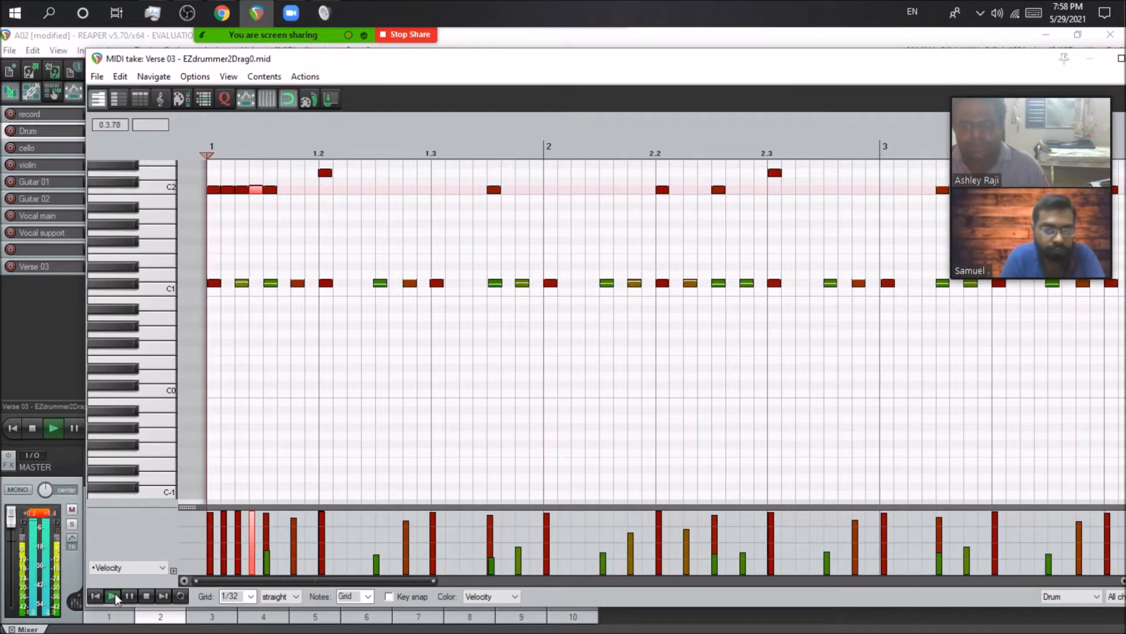
click(146, 596)
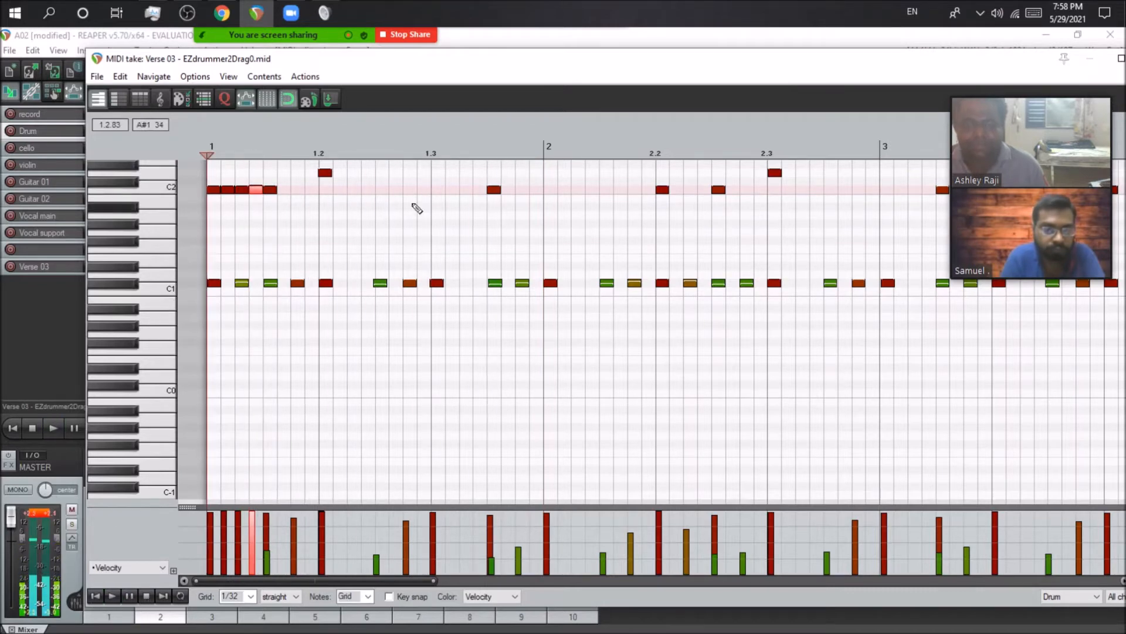
Audition the D2 note at beat 1.2 and the sound of the C#1 row
click(325, 173)
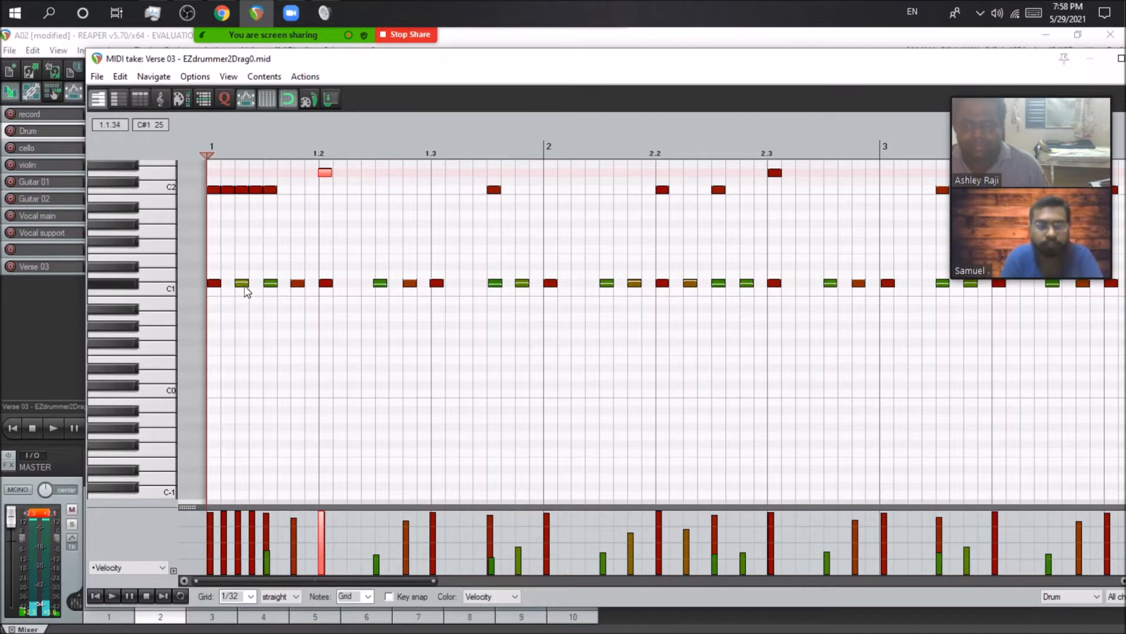
click(268, 353)
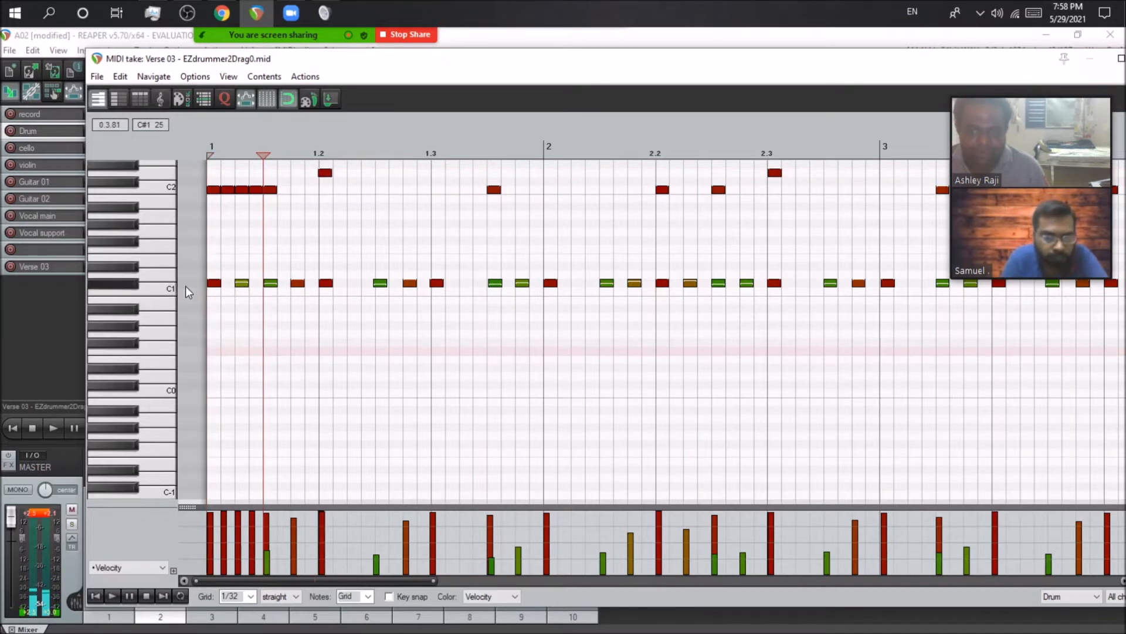
click(134, 290)
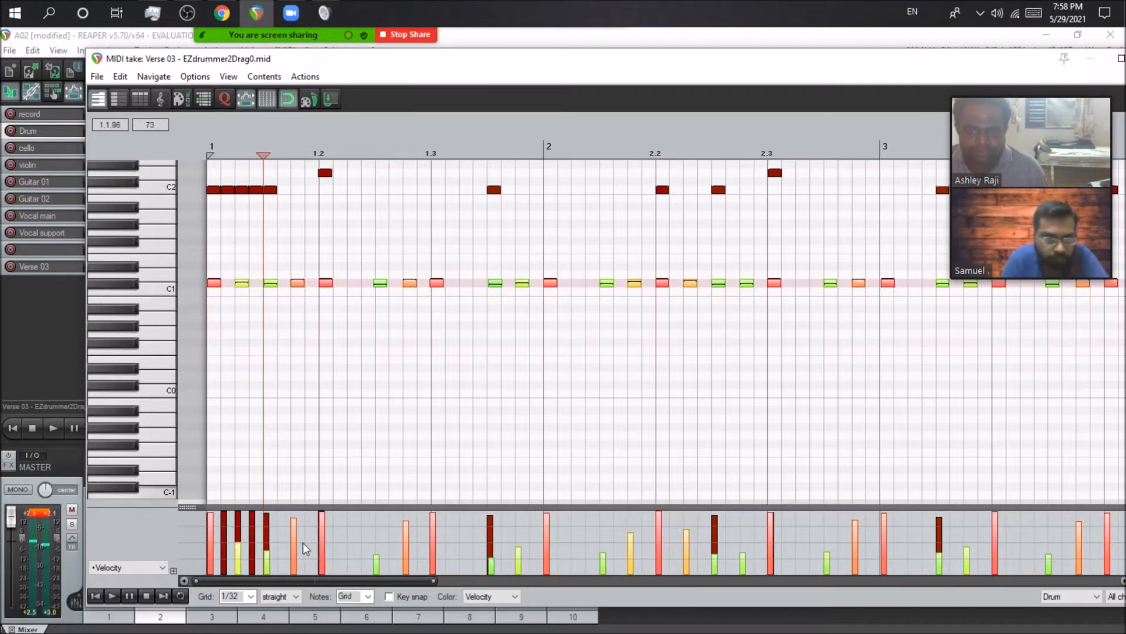
double_click(134, 289)
right_click(135, 283)
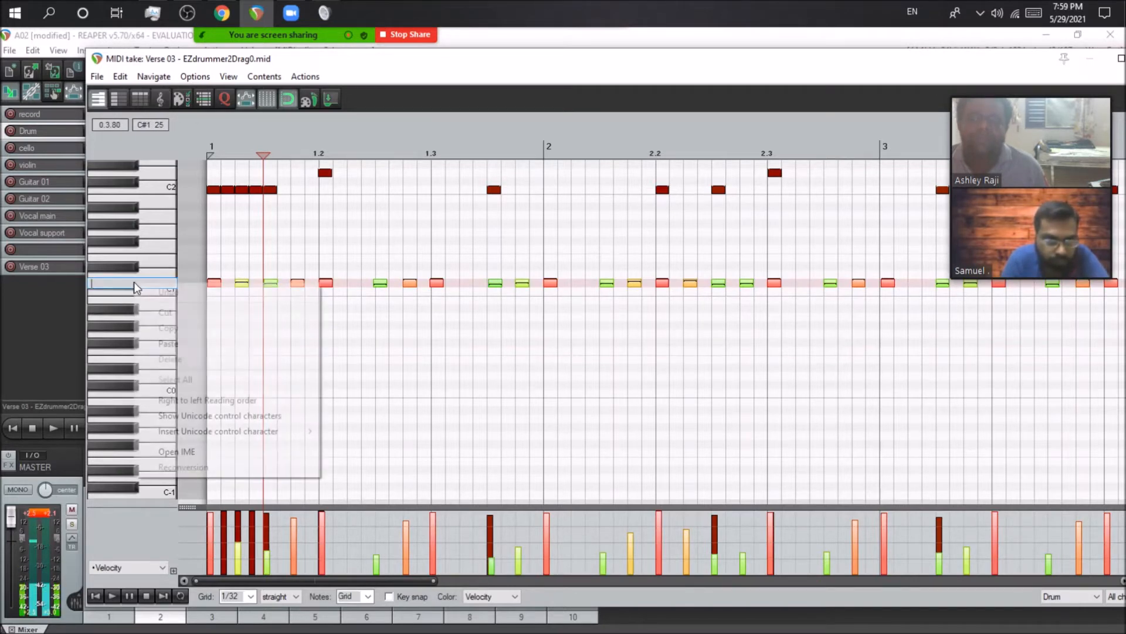
click(216, 250)
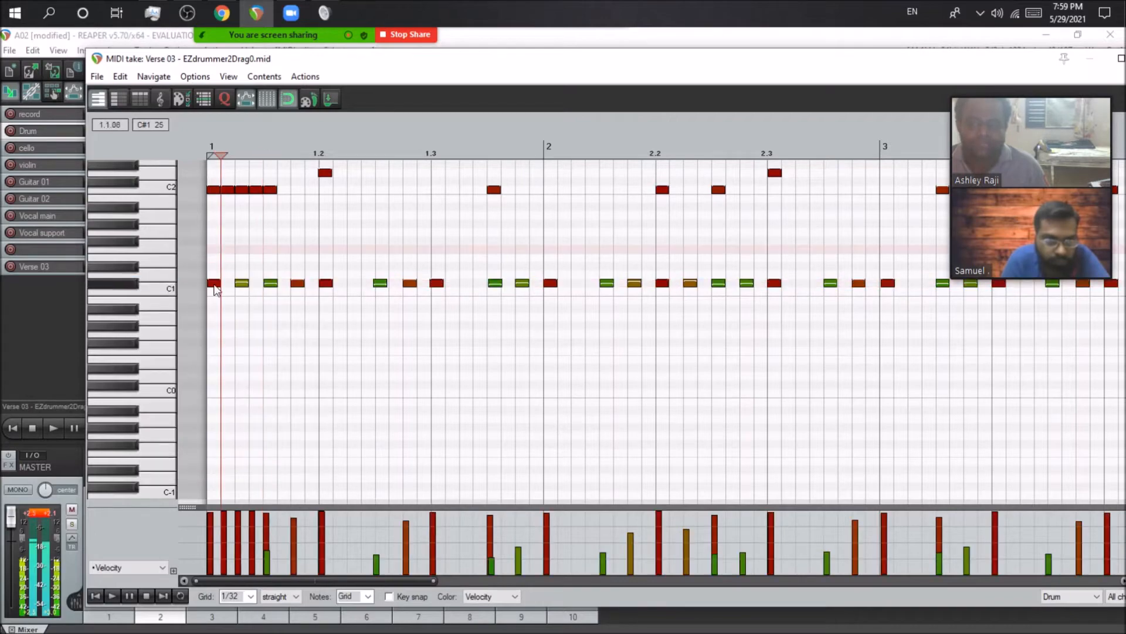
Select all the C#1 notes in the item, audition their sound and lower their velocities slightly together
click(136, 283)
scroll(452, 292, down, 8)
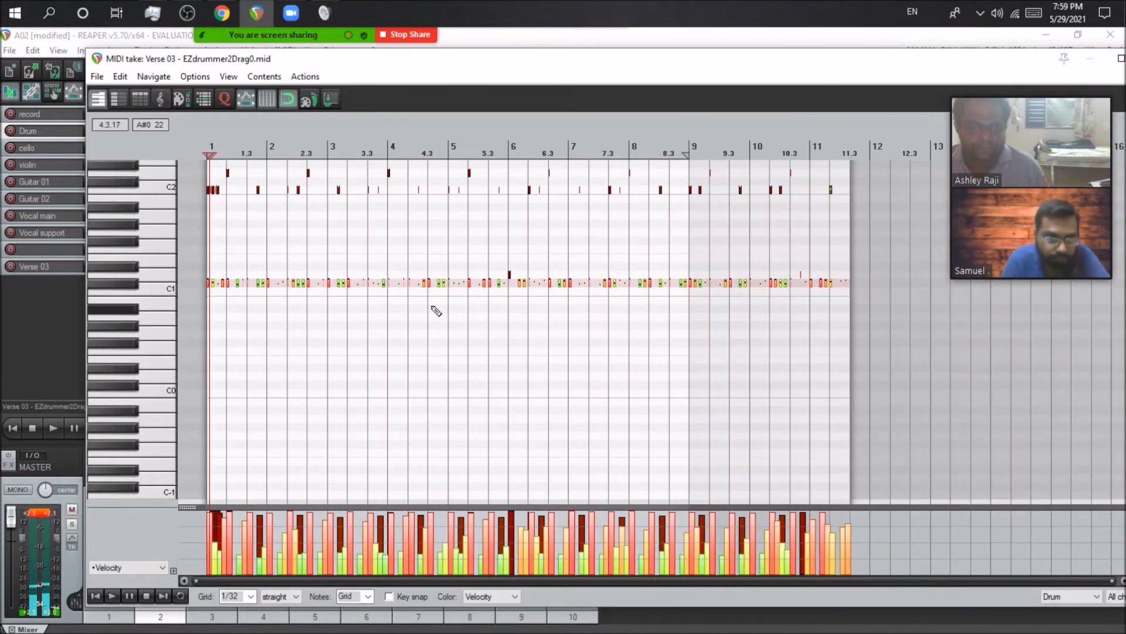
scroll(842, 302, up, 8)
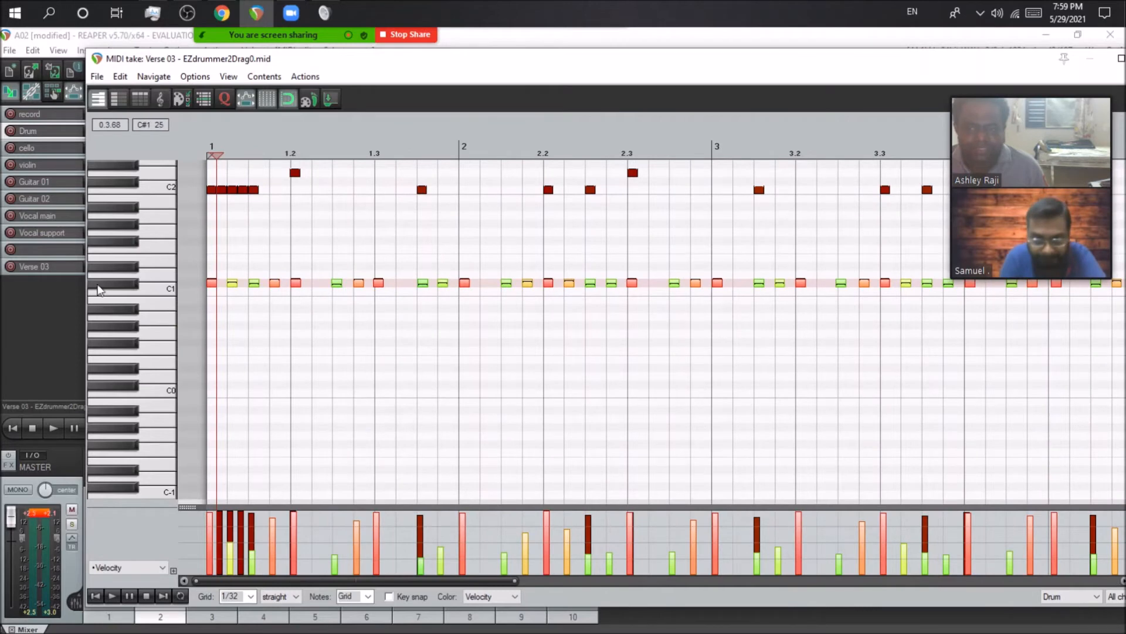
scroll(258, 345, up, 2)
click(133, 286)
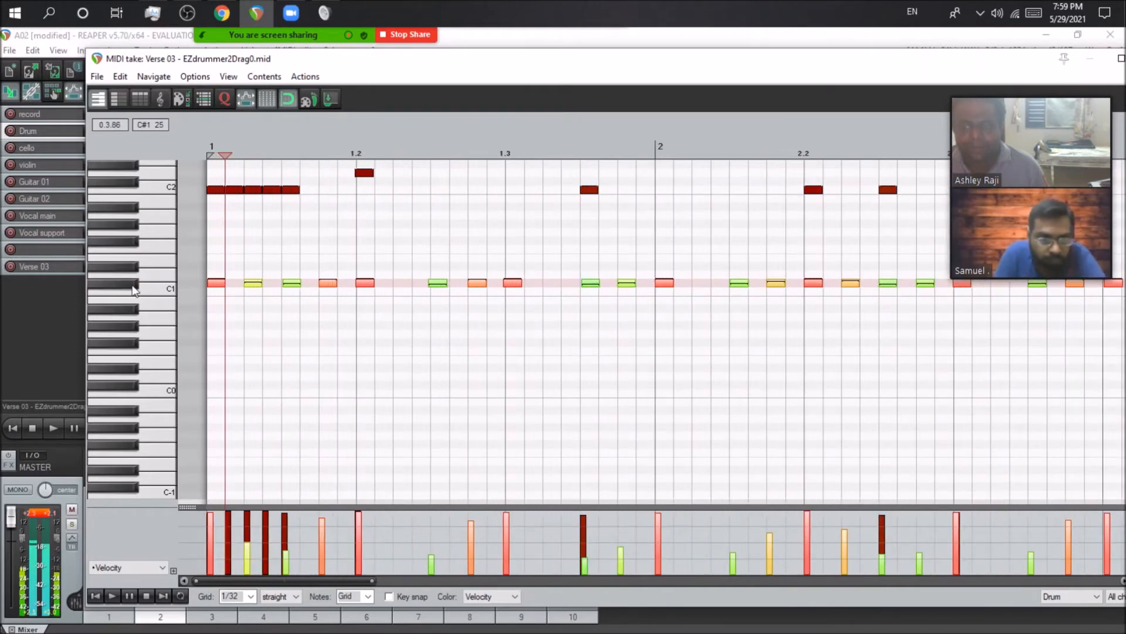
click(101, 597)
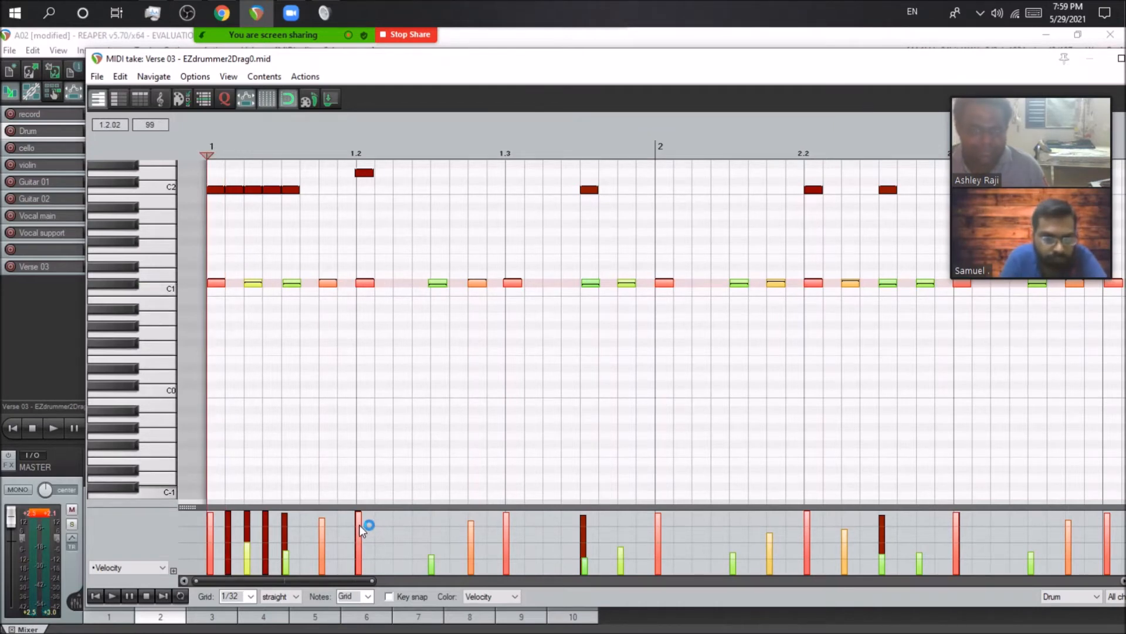
mouse_move(358, 526)
mouse_down()
mouse_move(360, 565)
mouse_move(370, 475)
mouse_move(366, 538)
mouse_move(369, 528)
mouse_up()
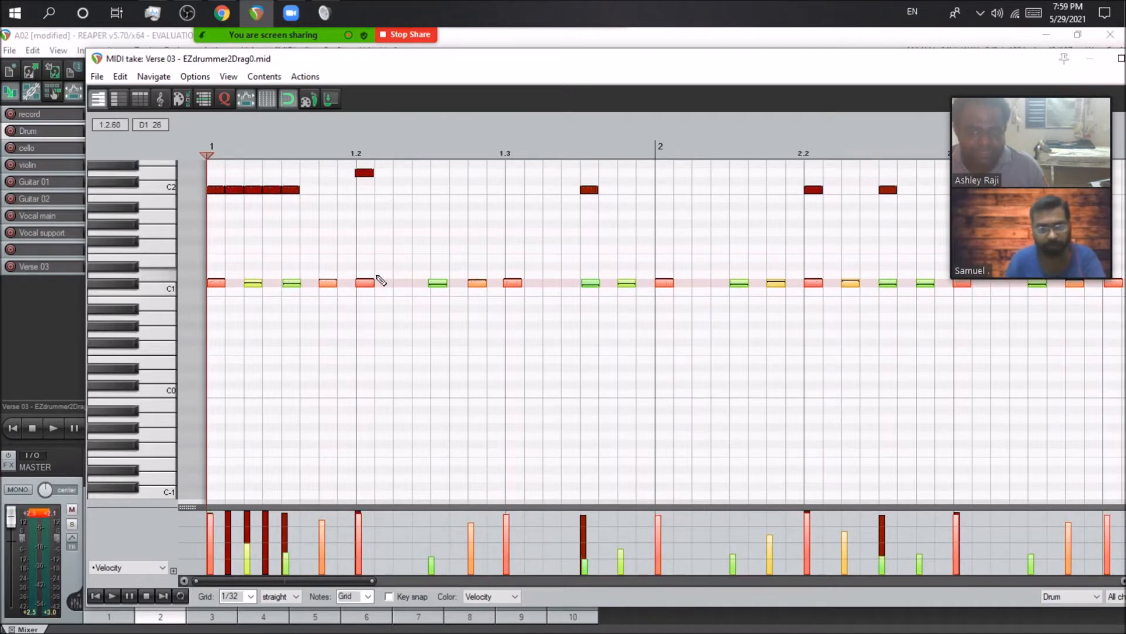
Audition the C#1 notes at beats 1 and 1.2 and the one just before 1.2, plus the C2 sound
click(216, 284)
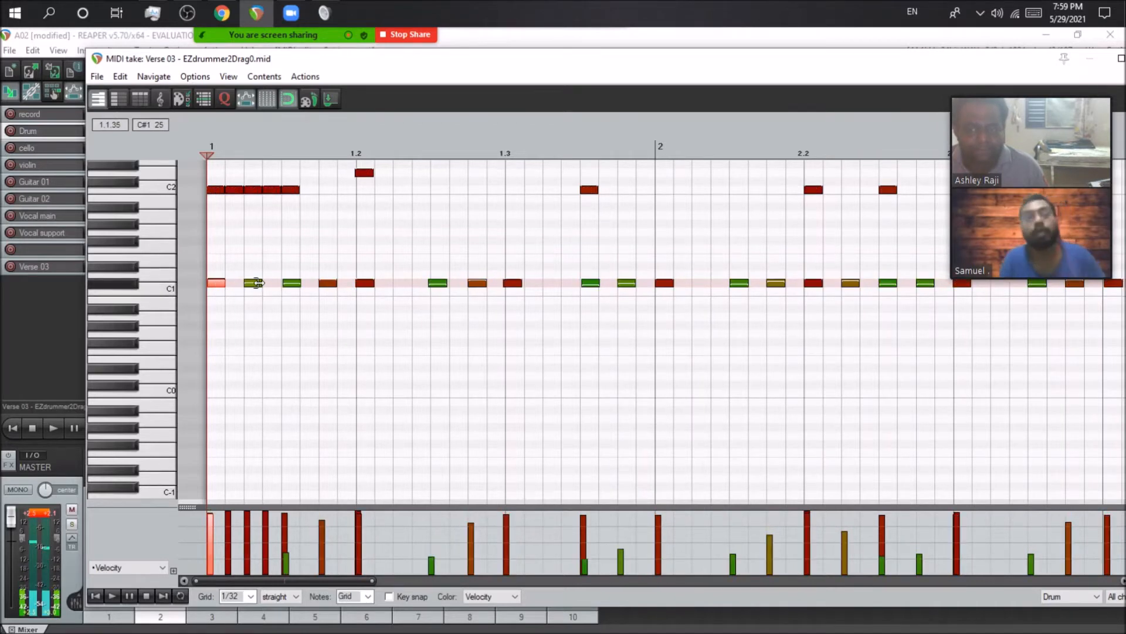
click(328, 284)
click(365, 283)
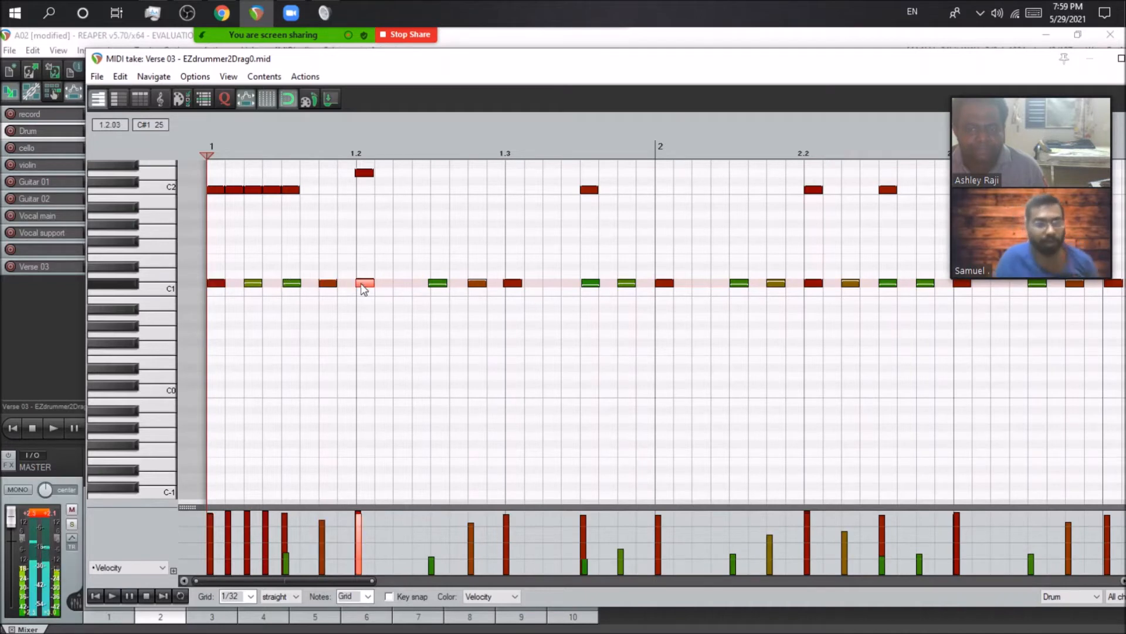
click(171, 191)
Delete the four C2 notes following the first one and draw a single C2 note at 1.1.50
double_click(289, 190)
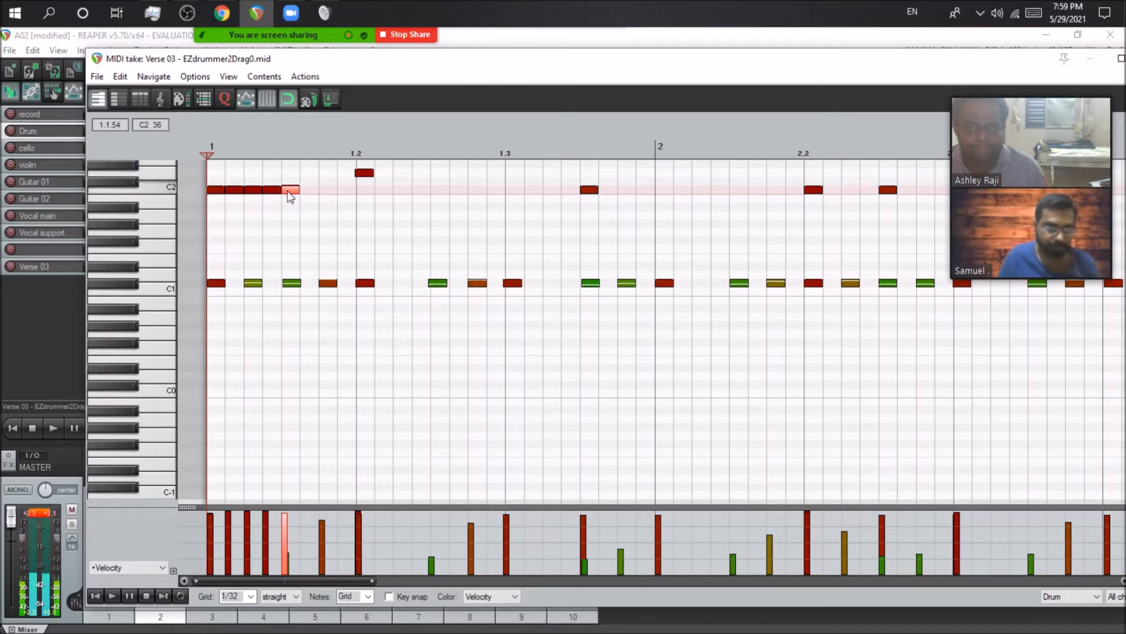
double_click(274, 191)
double_click(254, 190)
double_click(235, 190)
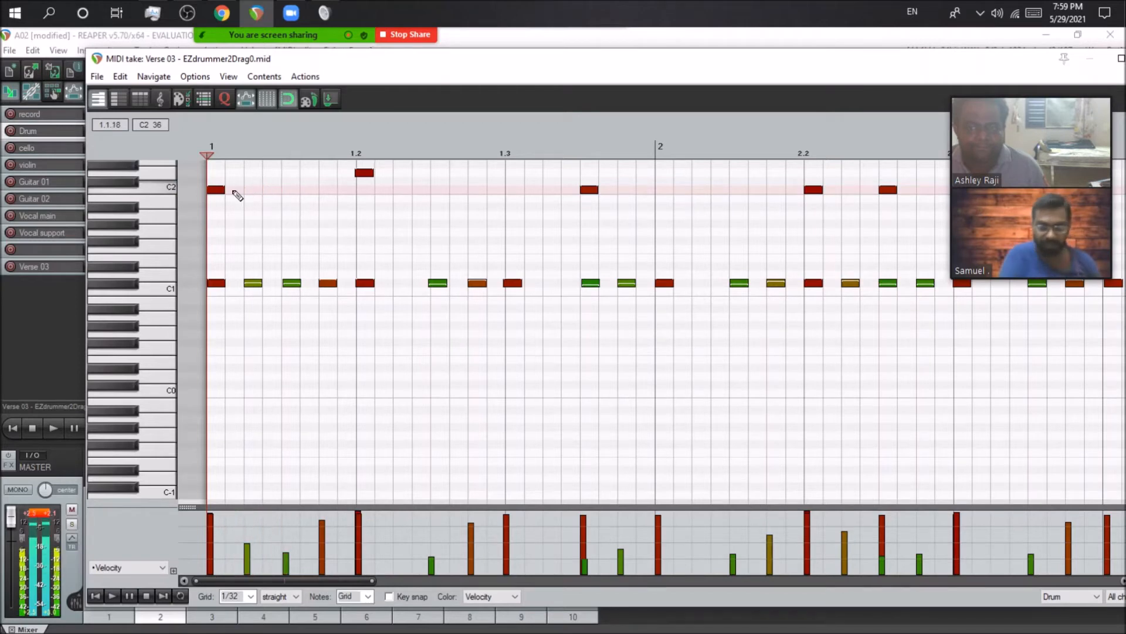
click(284, 191)
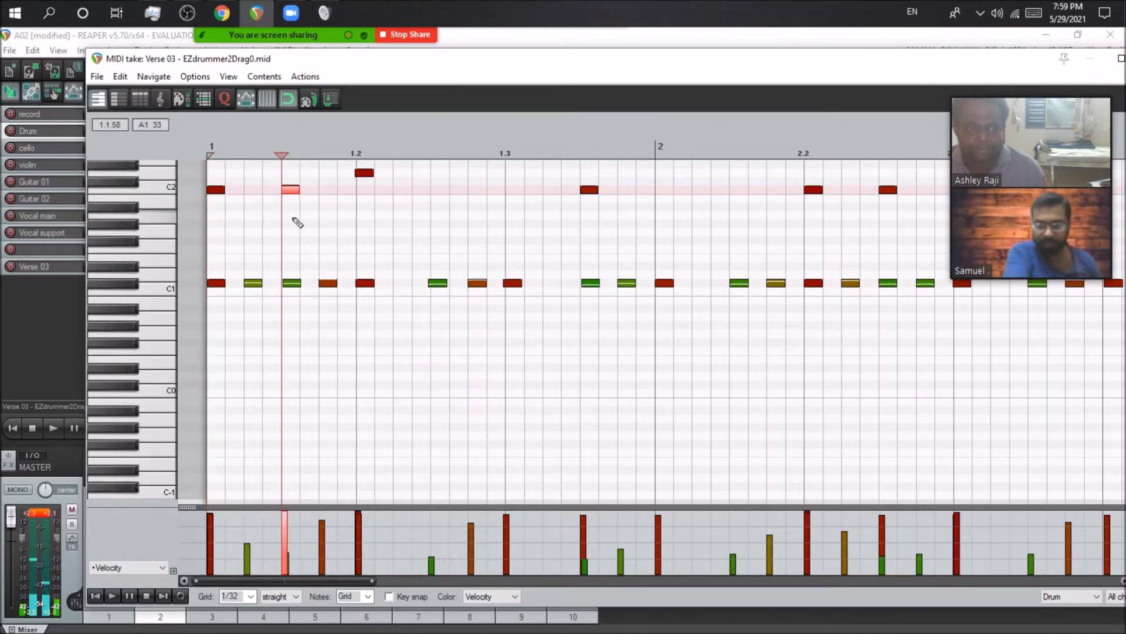
Raise the velocity of the C#1 note at 1.1.50 to 94 in the velocity lane
scroll(375, 254, up, 2)
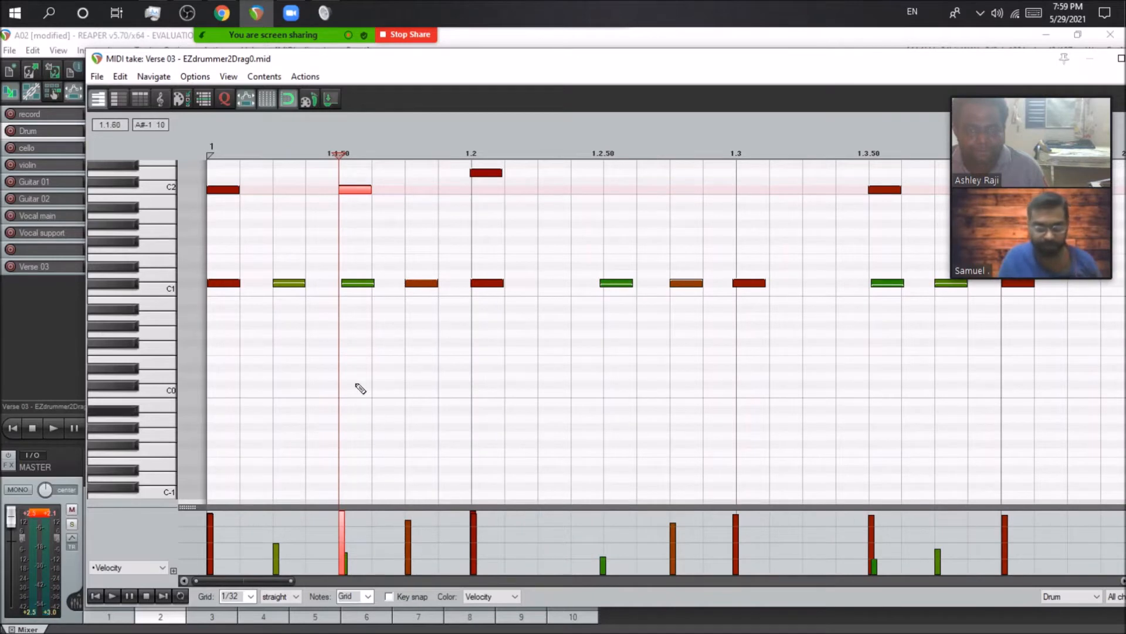
scroll(402, 317, up, 1)
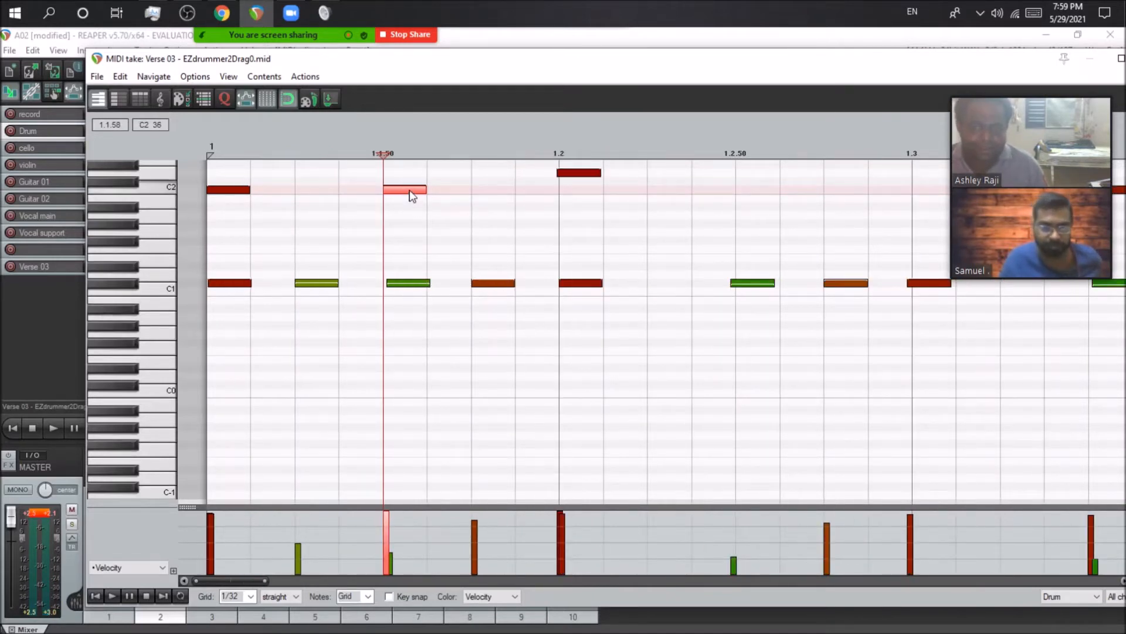
click(391, 562)
click(387, 544)
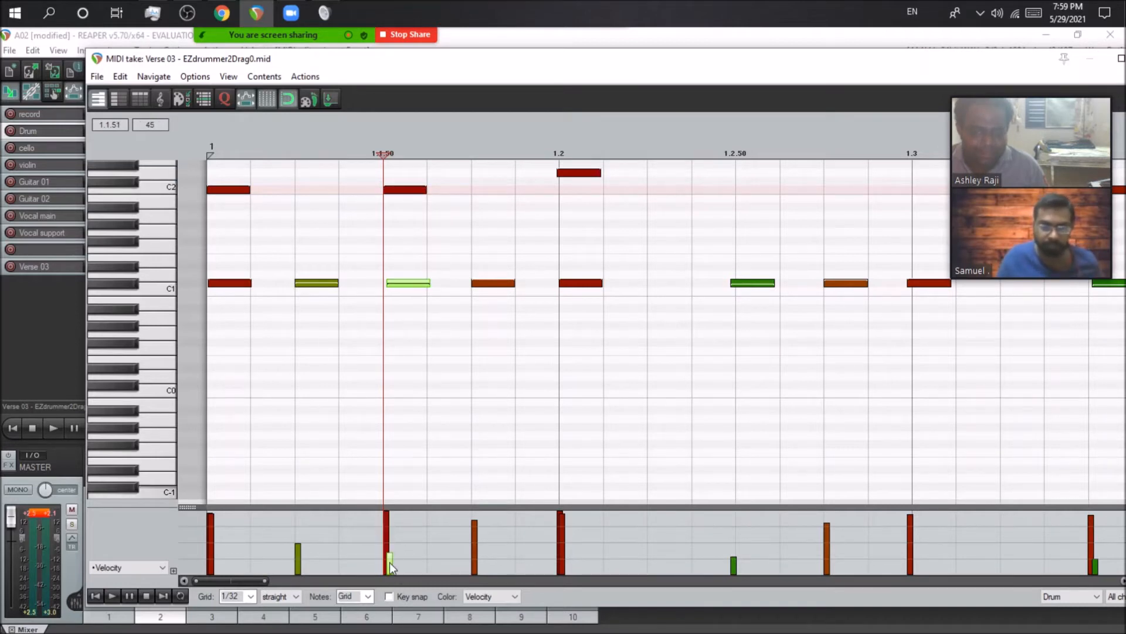
click(390, 562)
click(386, 537)
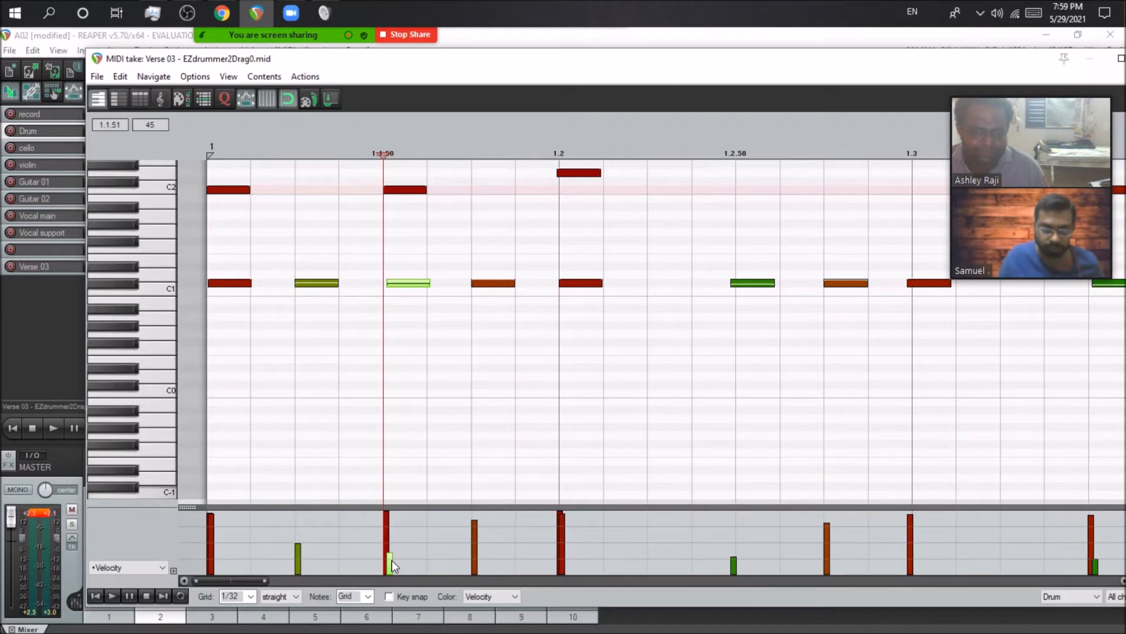
click(383, 552)
click(391, 558)
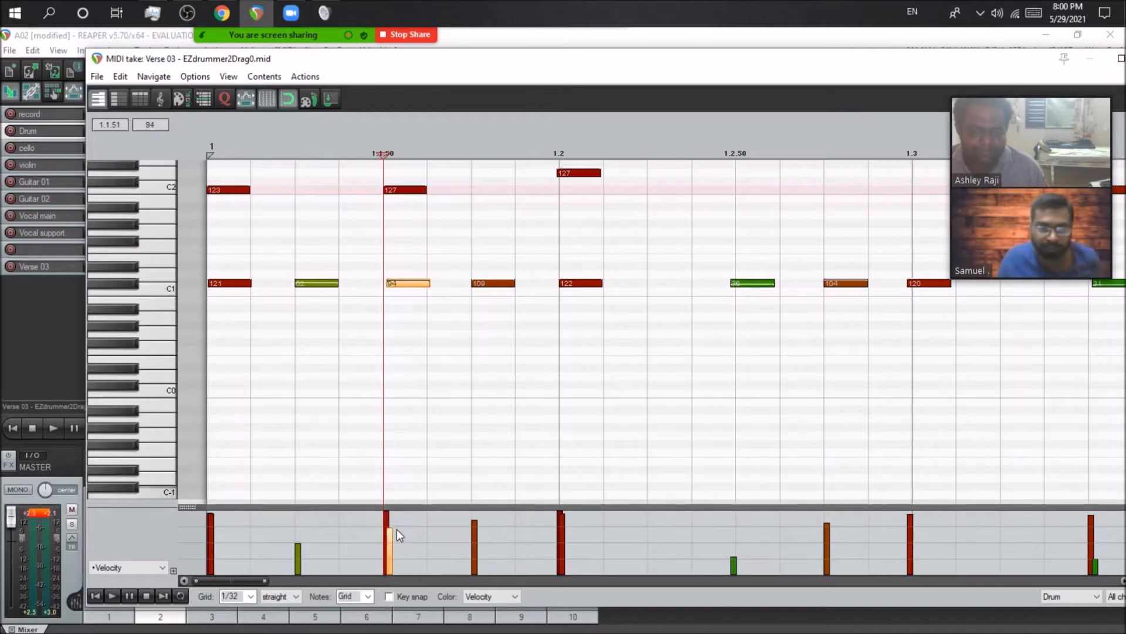
Set the velocity of the C#1 note near 1.1.50 to about 76 directly on the note, and select the D2 note at beat 1.2
click(417, 288)
drag(414, 290, 400, 227)
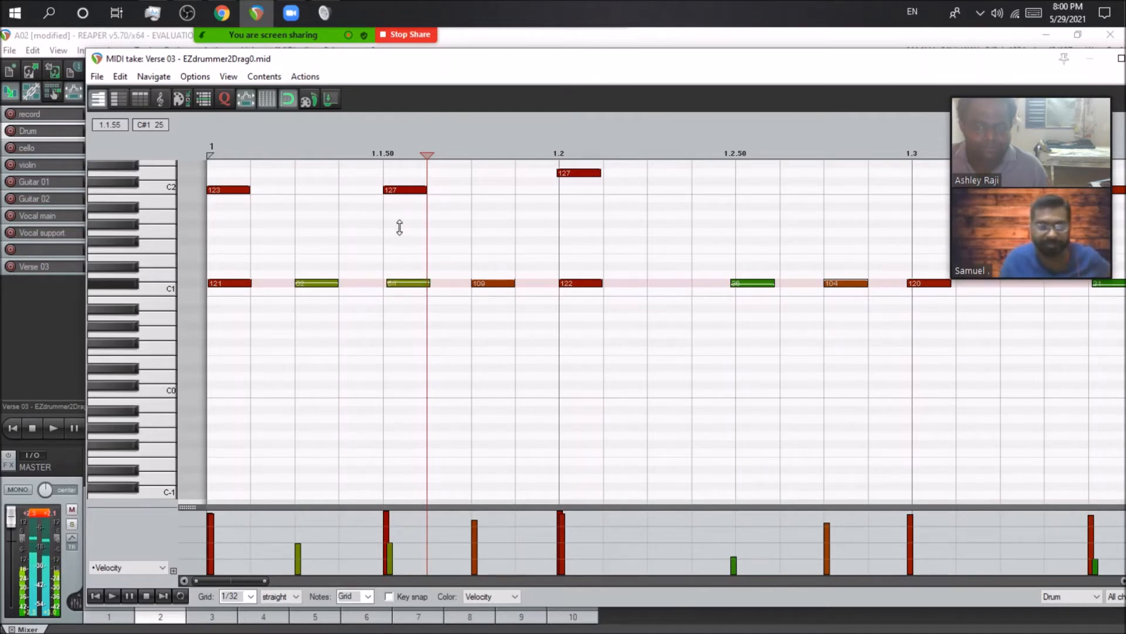
drag(396, 311, 394, 259)
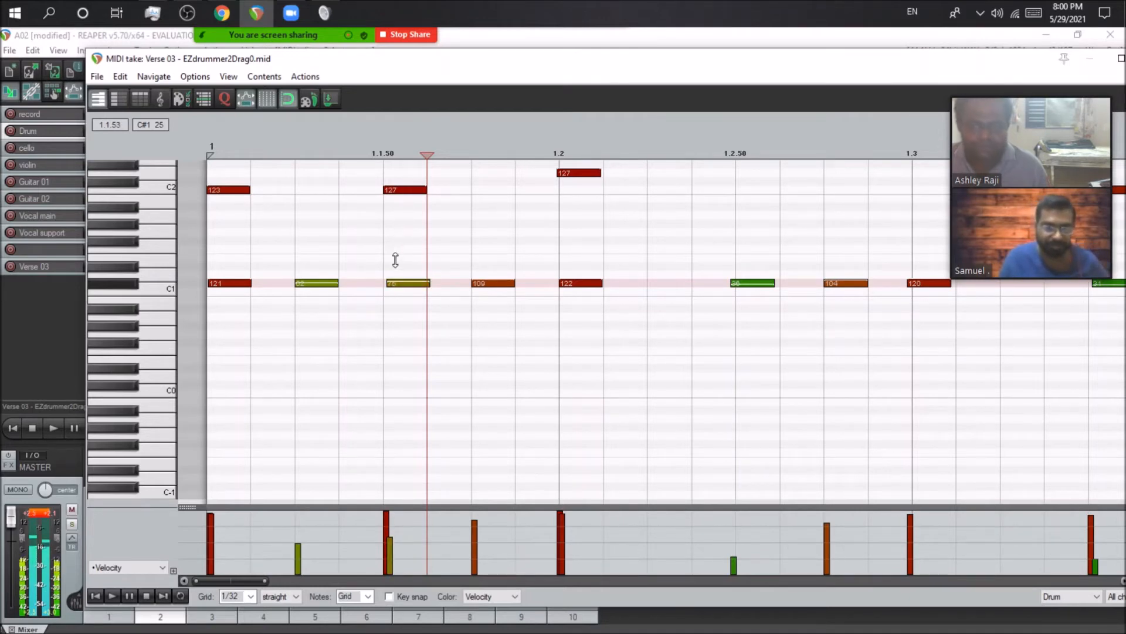
click(567, 173)
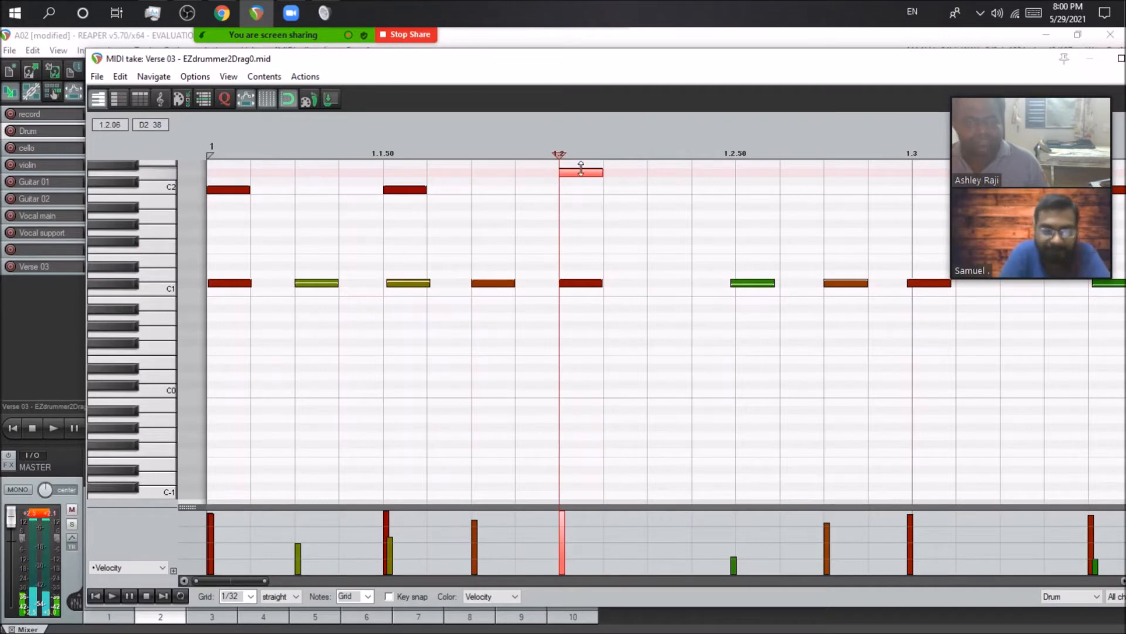
Vary the velocity of the D2 note at beat 1.2 directly on the note, then delete and redraw it
drag(581, 168, 580, 173)
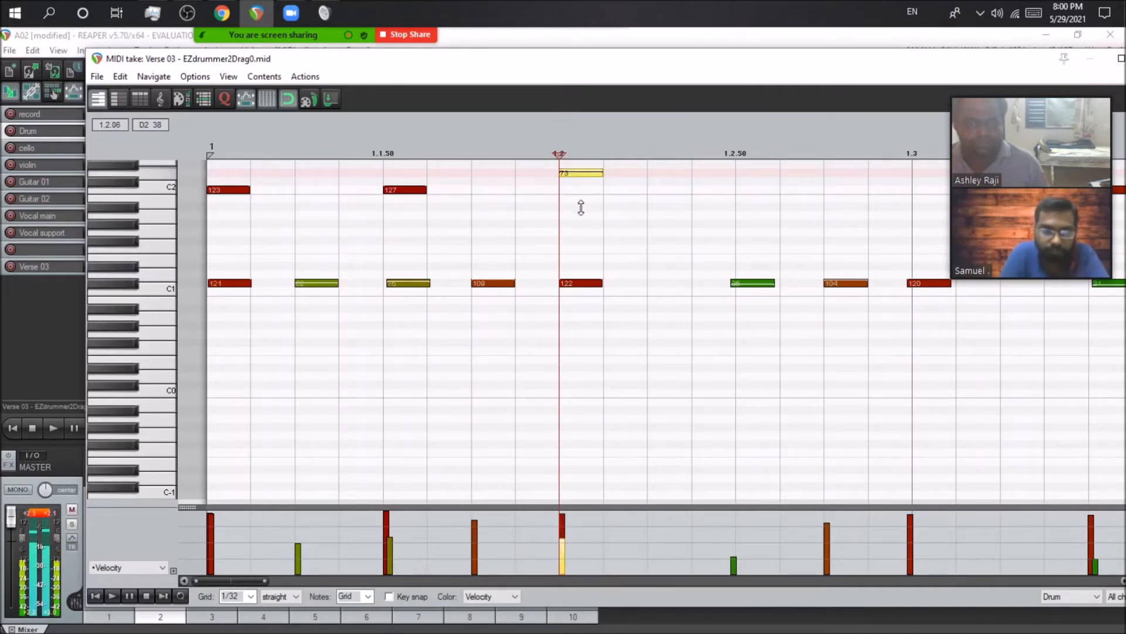
drag(584, 239, 582, 132)
double_click(582, 174)
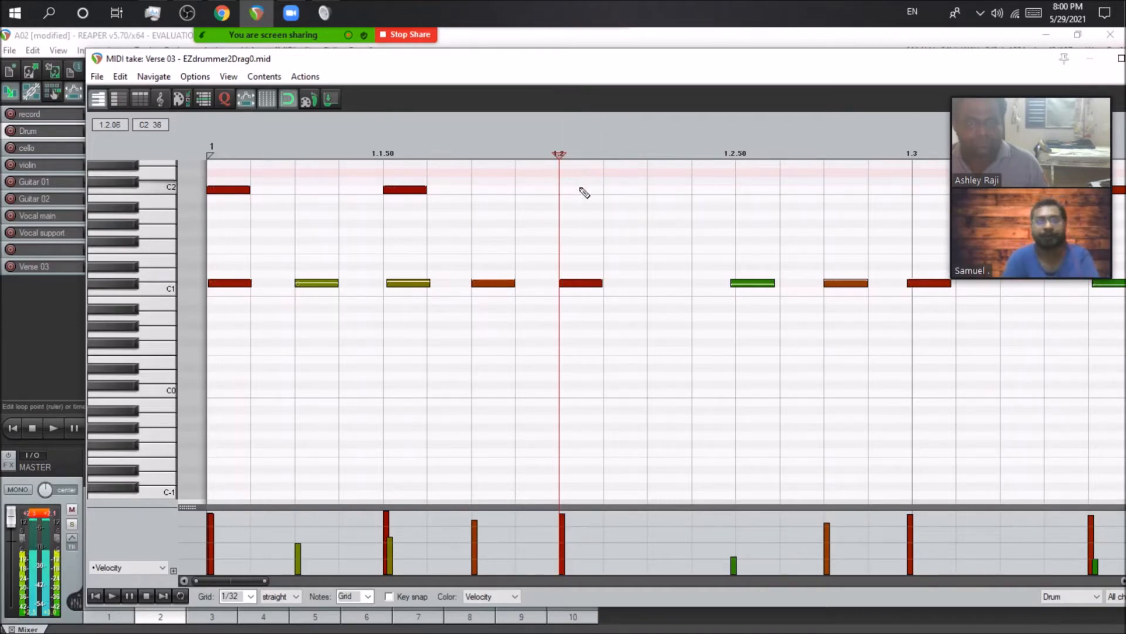
scroll(583, 199, down, 8)
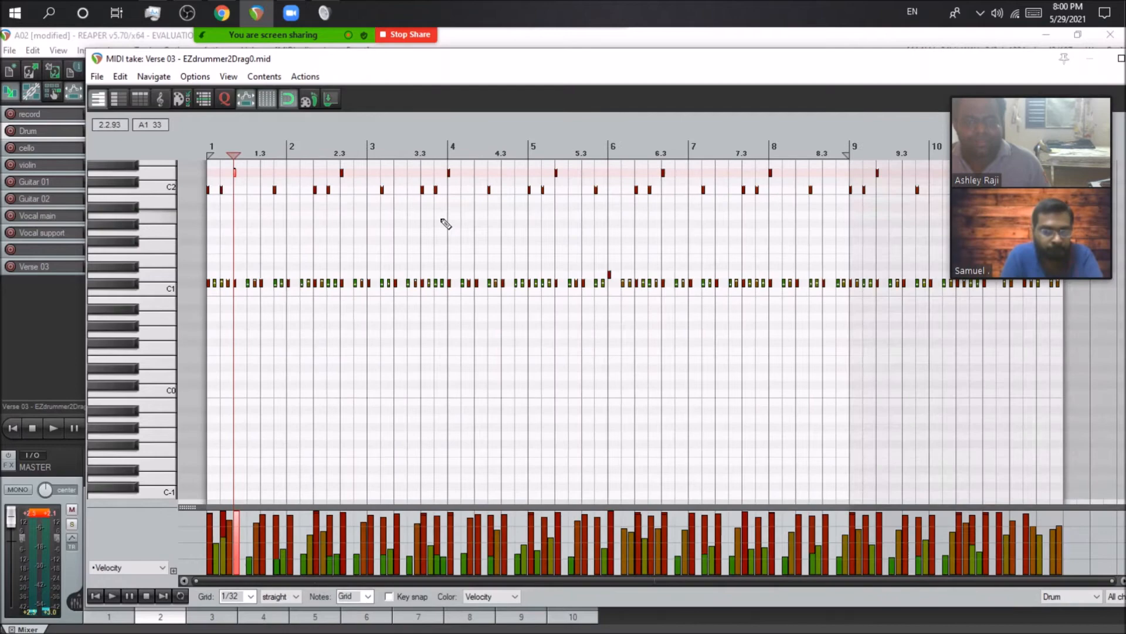
Close the MIDI editor and delete the MIDI item at the start of the Drum track
double_click(725, 61)
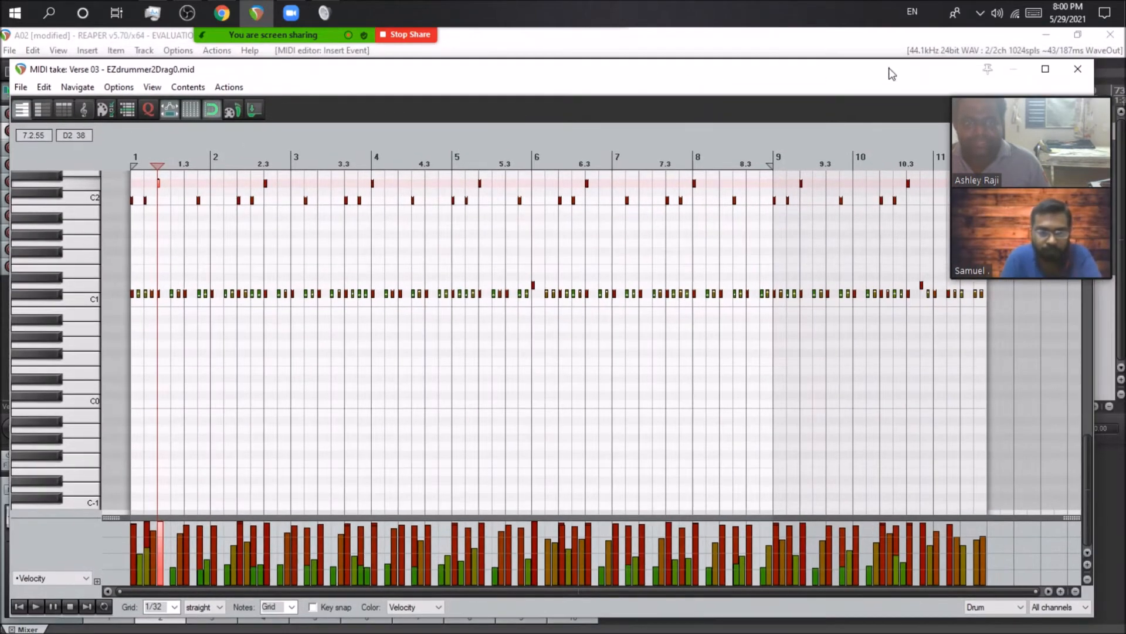
click(1076, 69)
click(233, 136)
key(Delete)
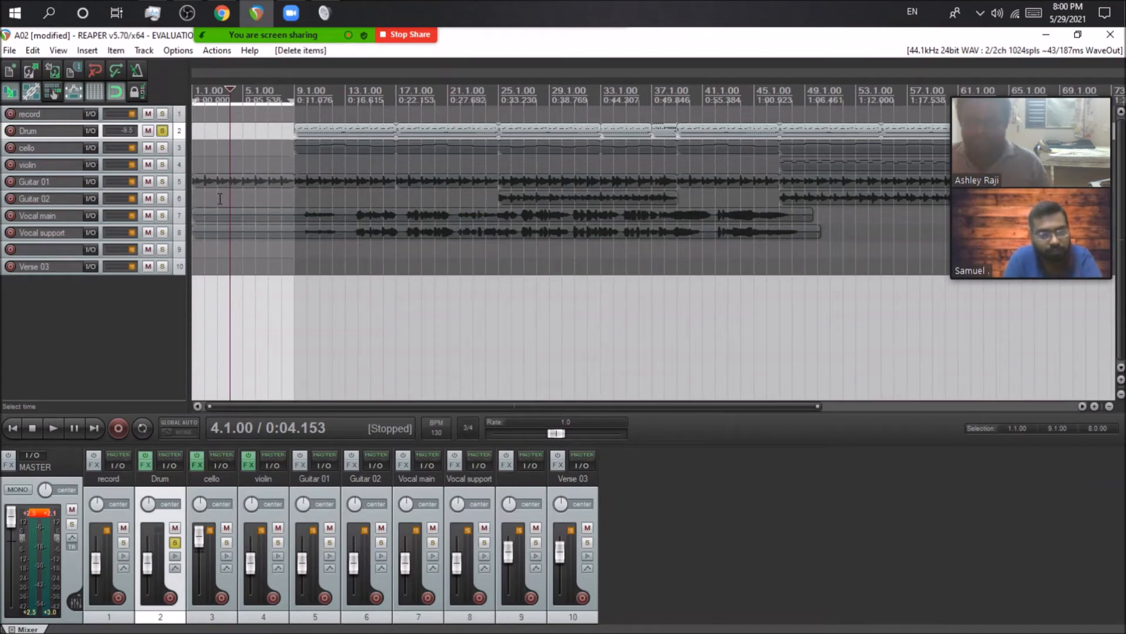
Switch the solo from the Drum track to the cello track and play it from bar 9
click(162, 130)
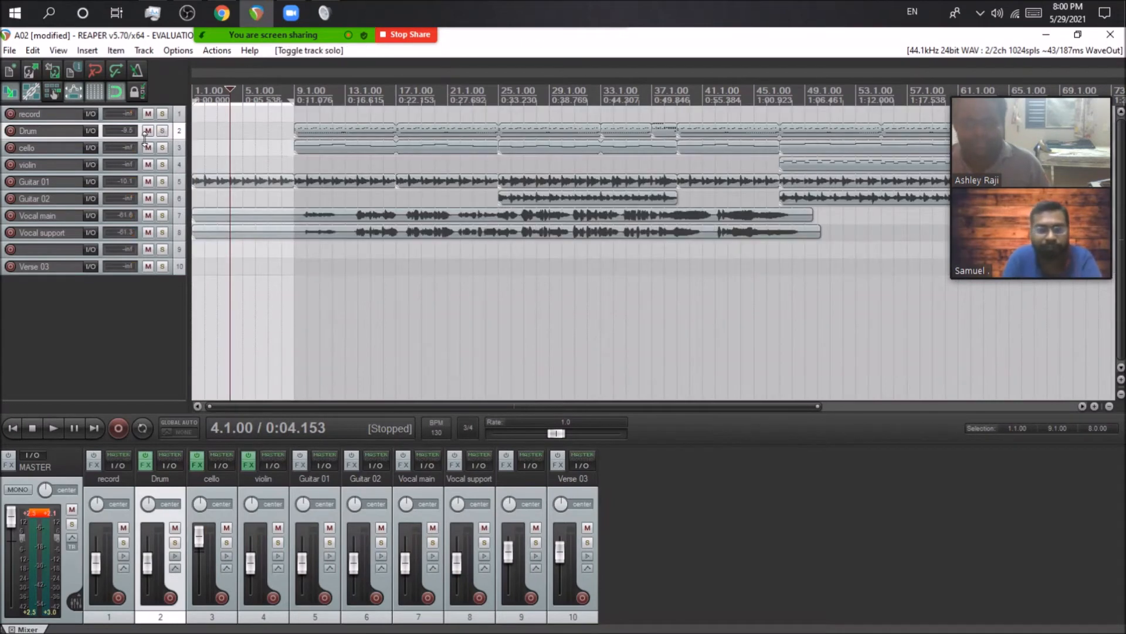
click(162, 147)
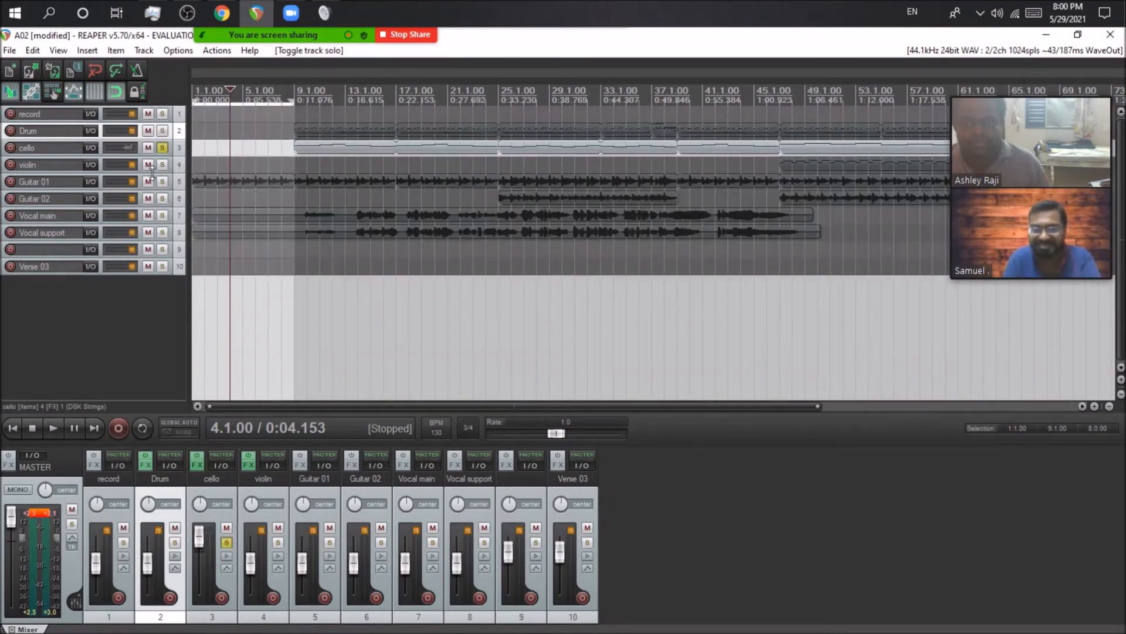
click(53, 428)
click(293, 164)
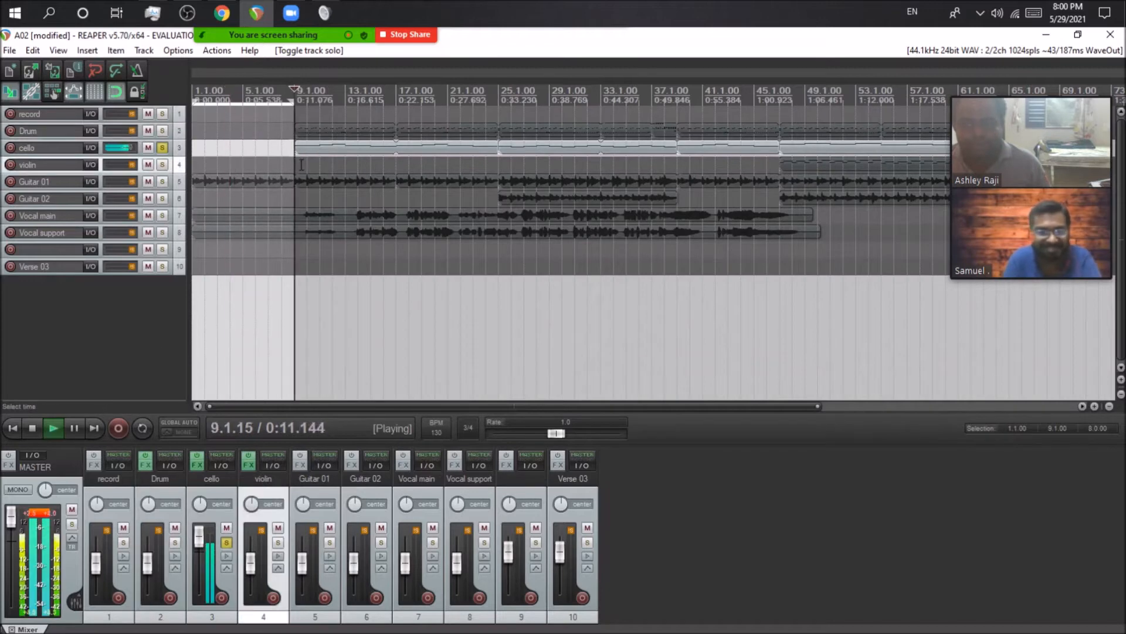
Reset the cello volume to 0 dB and the master peak meter, and unsolo the cello to check the full mix
double_click(199, 536)
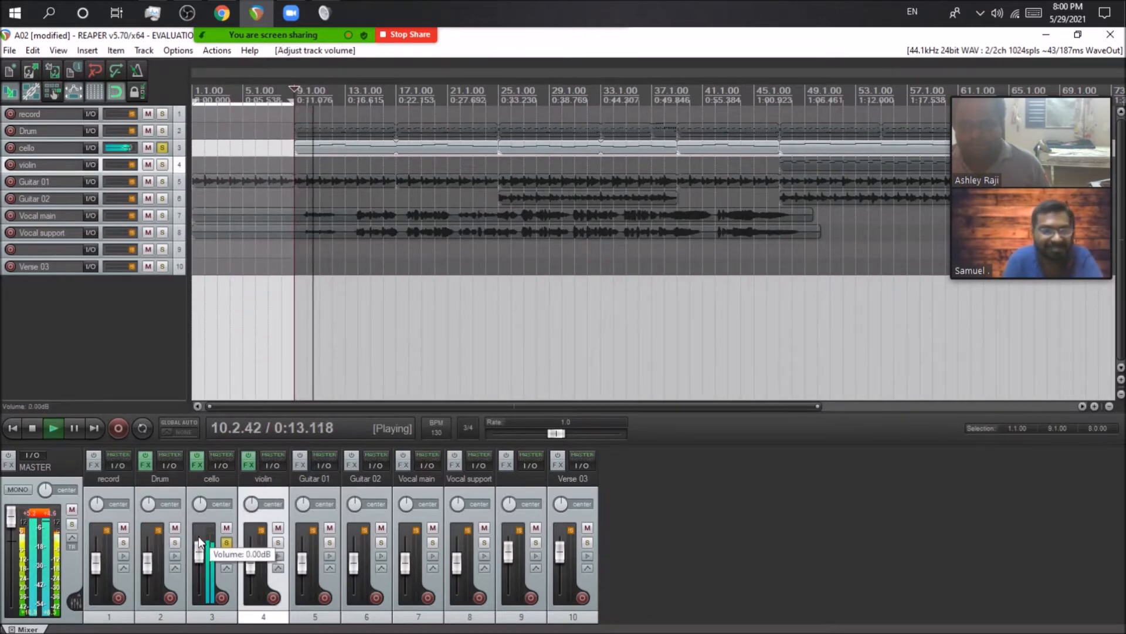
click(43, 515)
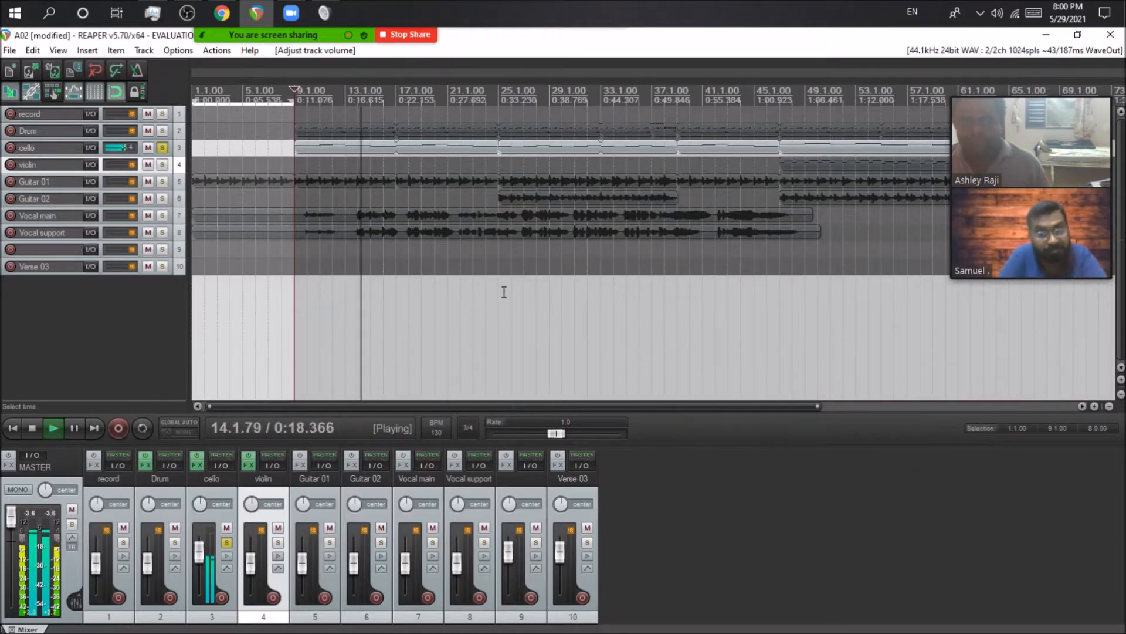
scroll(501, 294, down, 2)
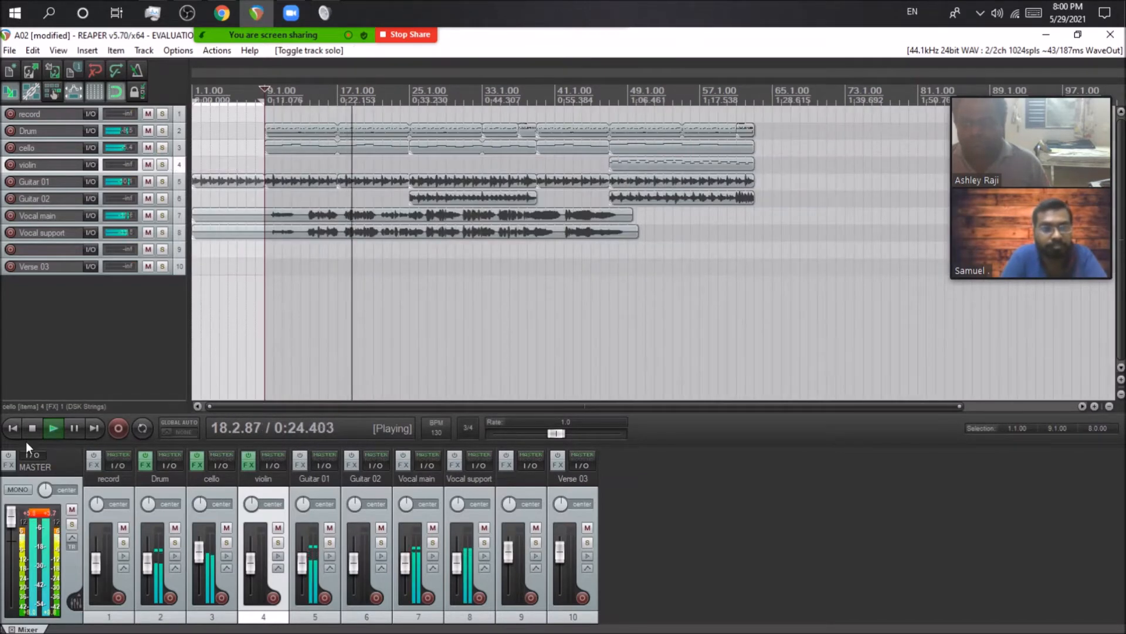
click(33, 427)
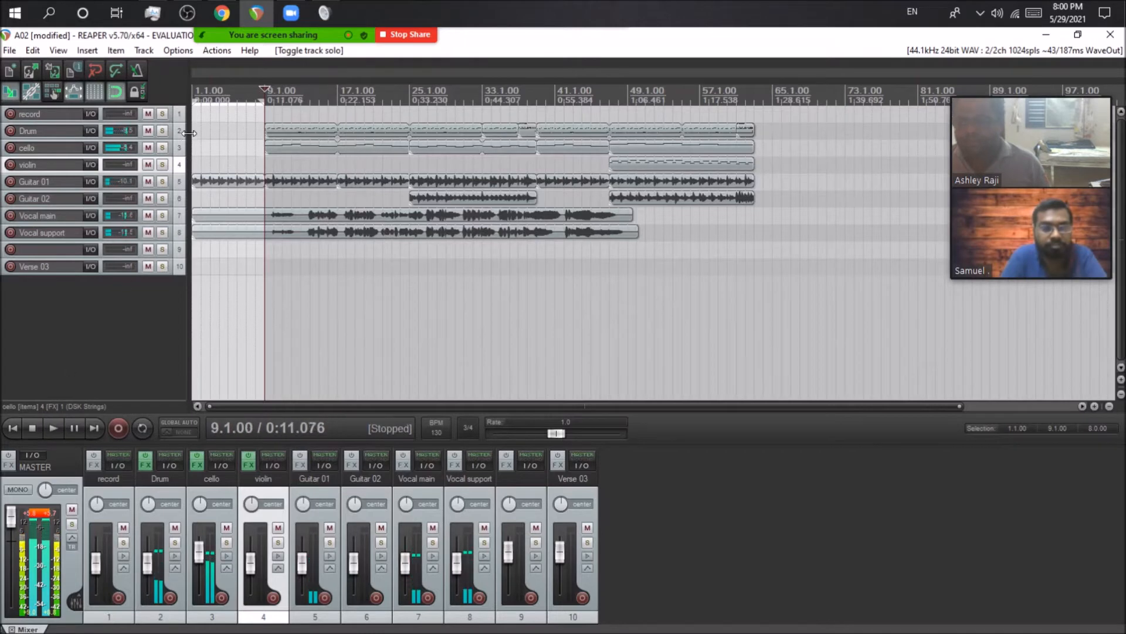
Solo the violin track and play it from bar 46
click(162, 165)
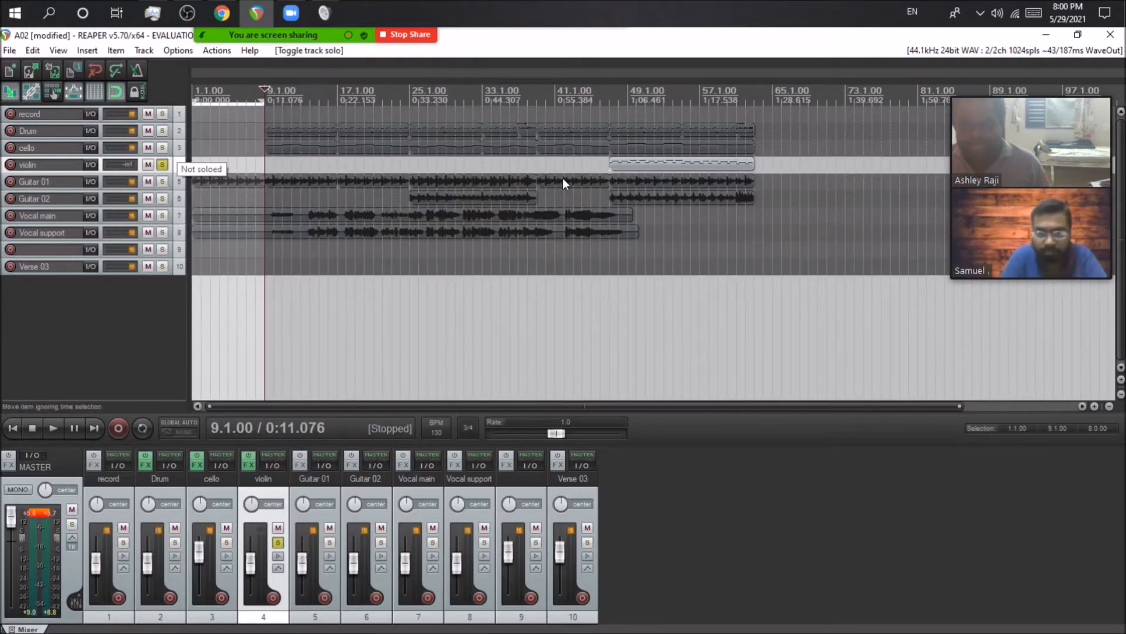
click(600, 163)
click(53, 428)
scroll(603, 289, up, 4)
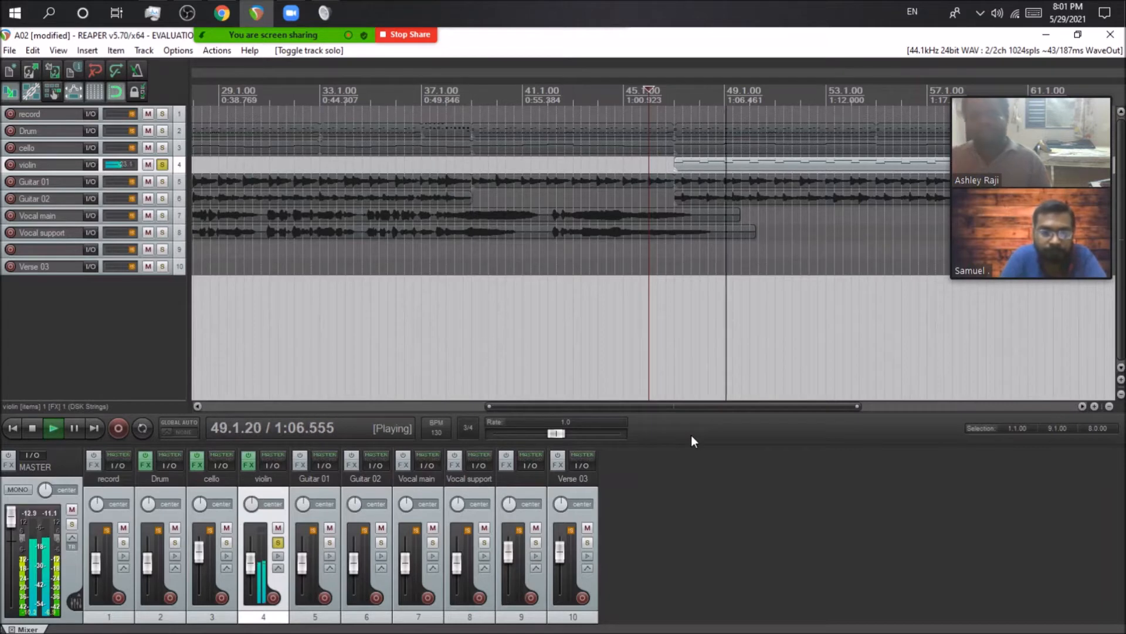
Lower the master volume to 0 dB and stop playback
scroll(35, 526, down, 4)
scroll(16, 522, up, 8)
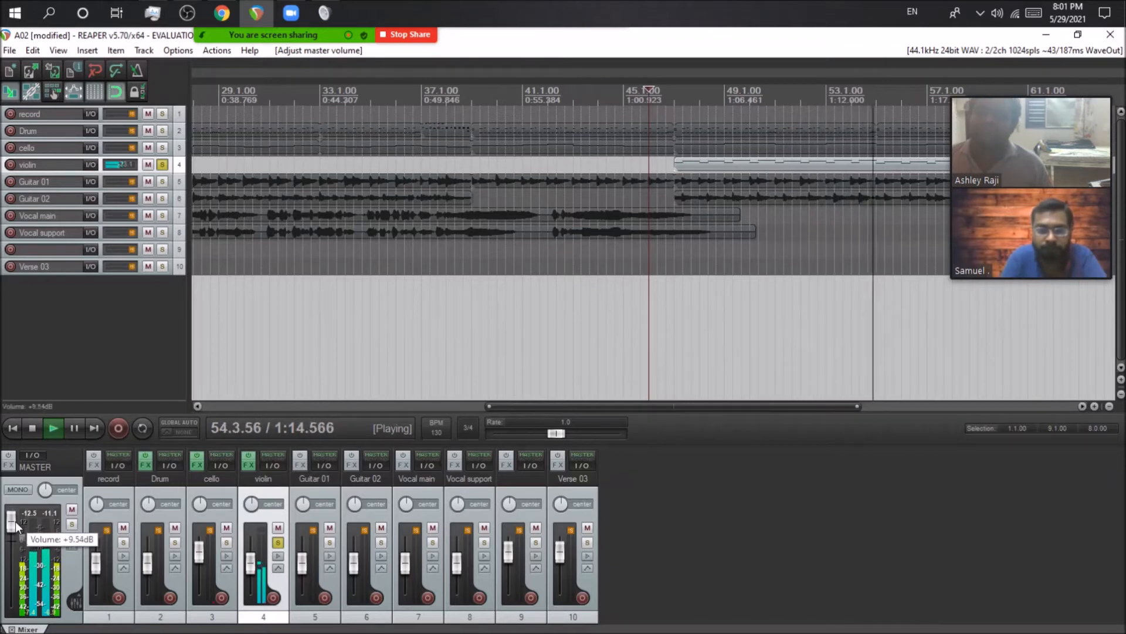
click(33, 428)
scroll(13, 522, down, 8)
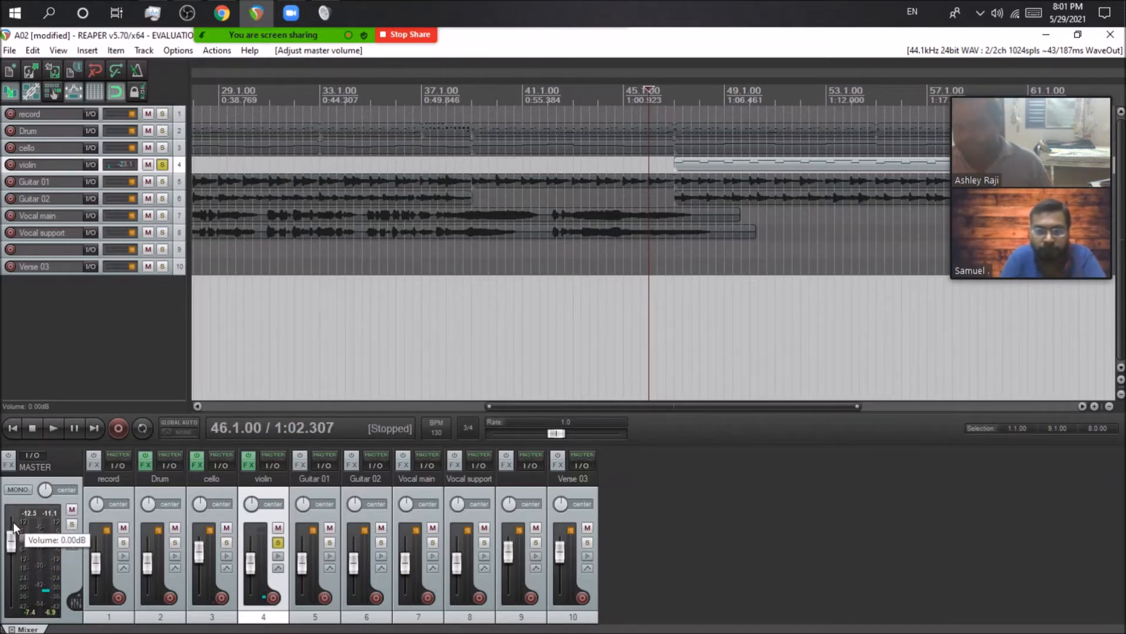
Unsolo the violin track and return the cursor to the start of the project
scroll(610, 409, down, 3)
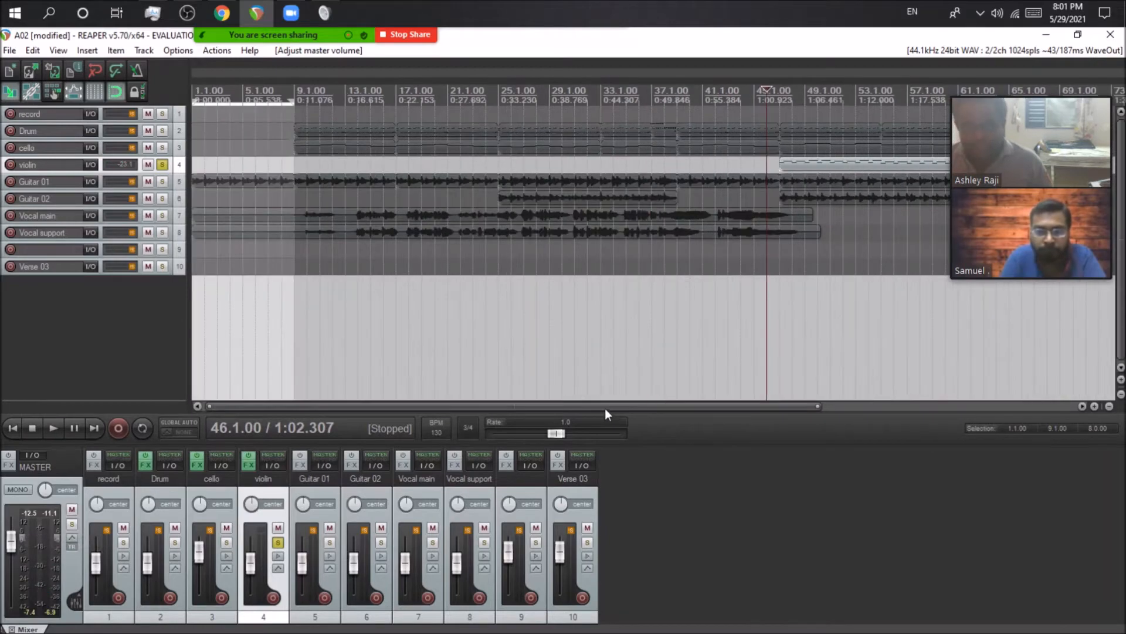
click(163, 165)
scroll(516, 318, down, 2)
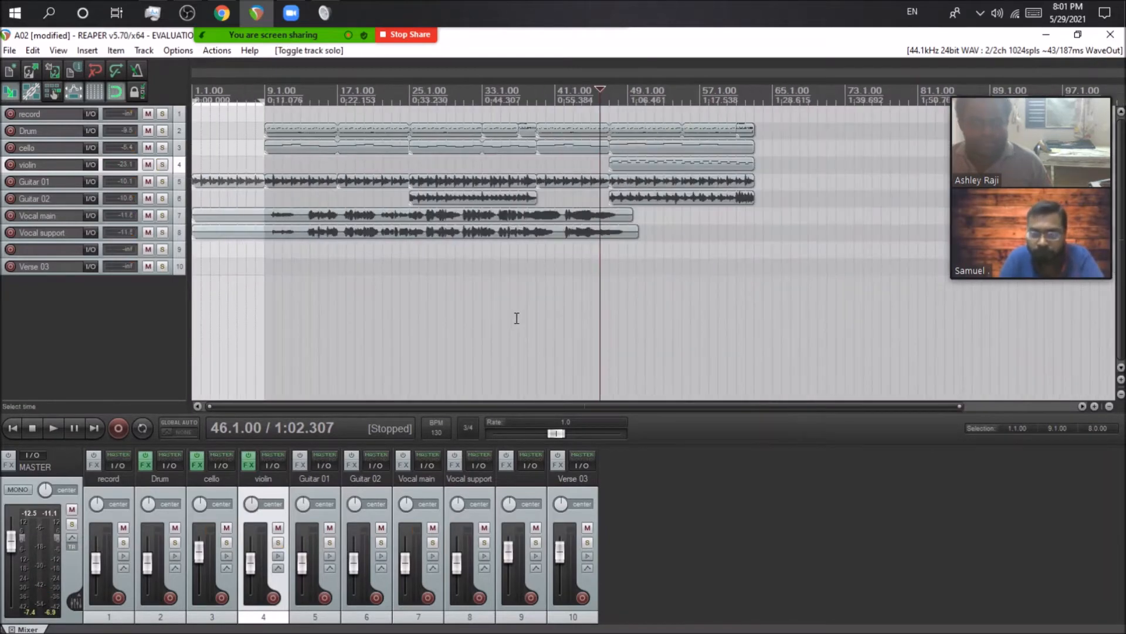
click(13, 430)
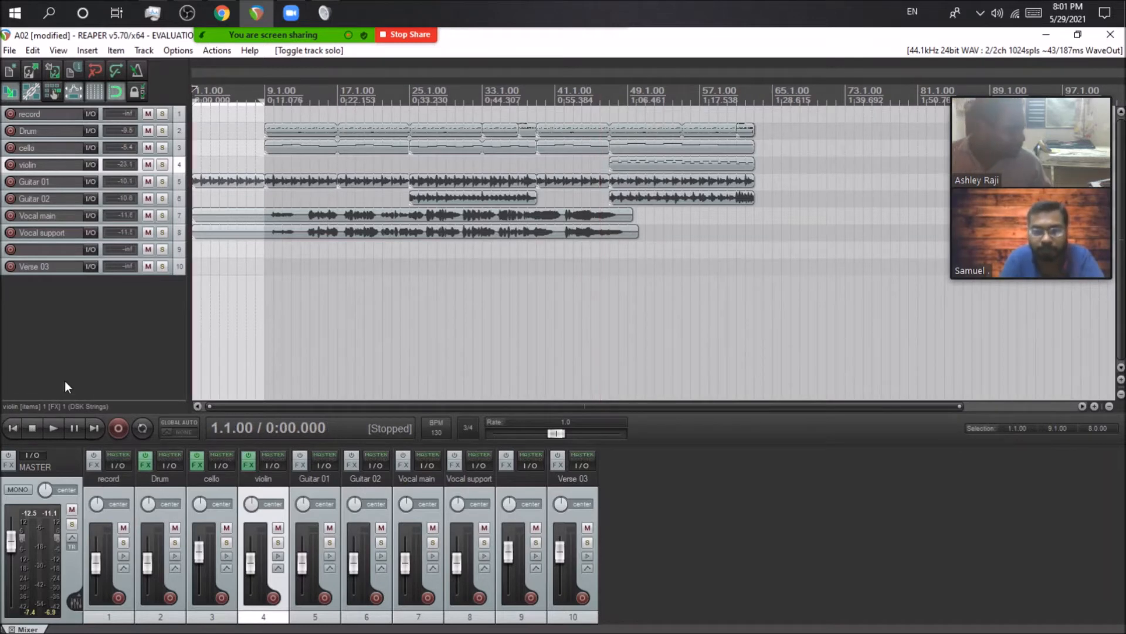
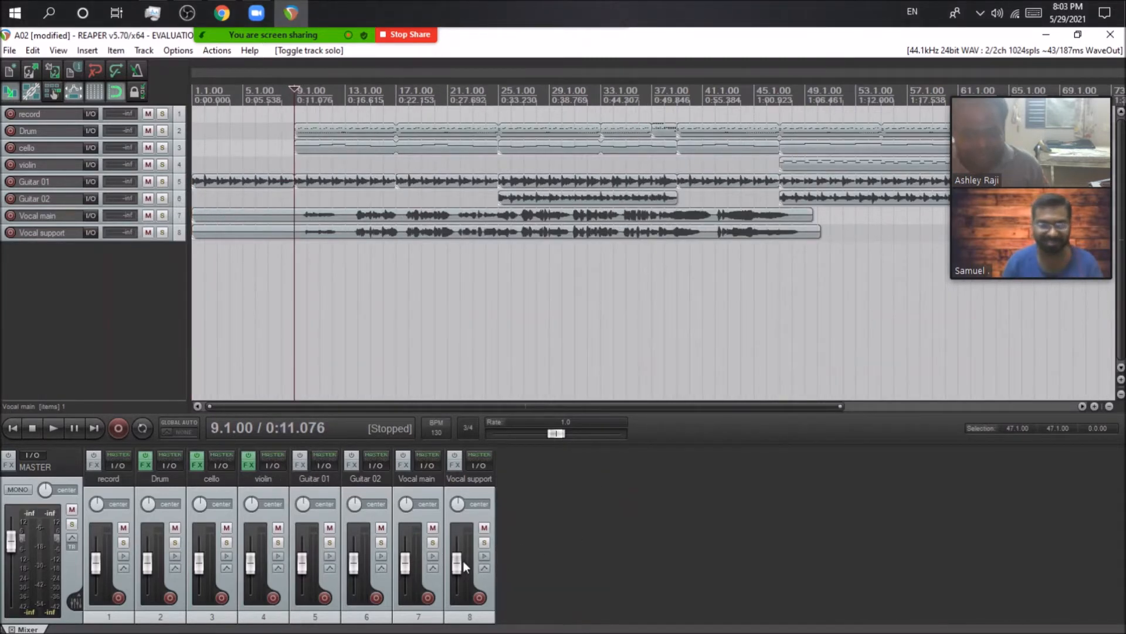
Raise the Vocal support fader to 0 dB, then set the track's volume to -10 dB in its routing settings
mouse_move(465, 566)
mouse_down()
mouse_move(461, 536)
mouse_move(458, 578)
mouse_move(459, 549)
mouse_up()
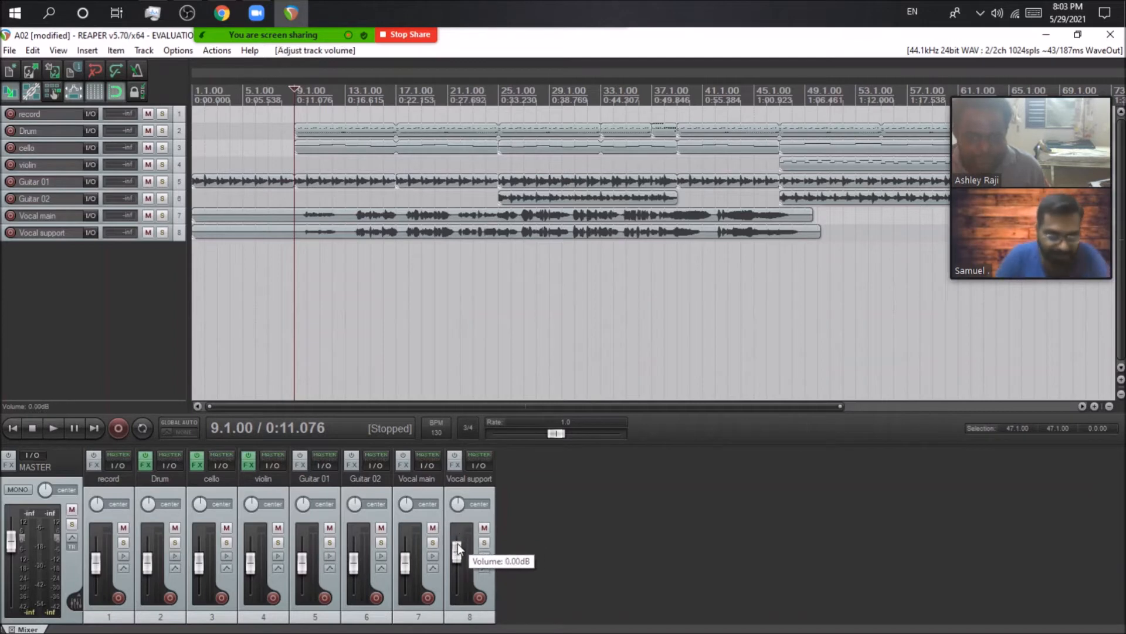
click(479, 464)
text(-10)
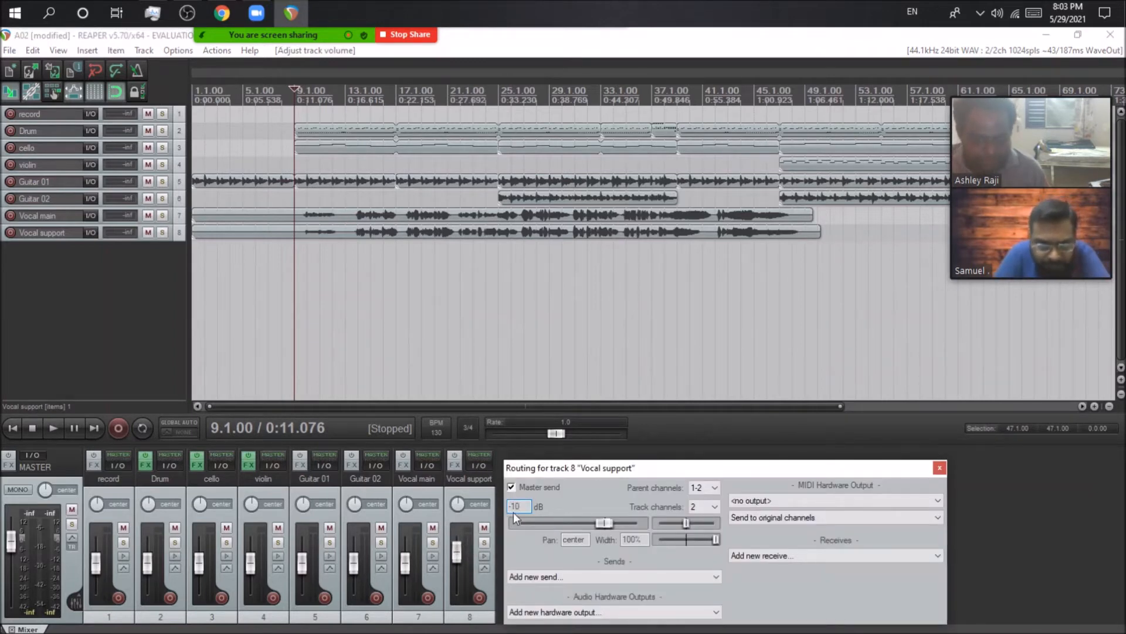
key(Return)
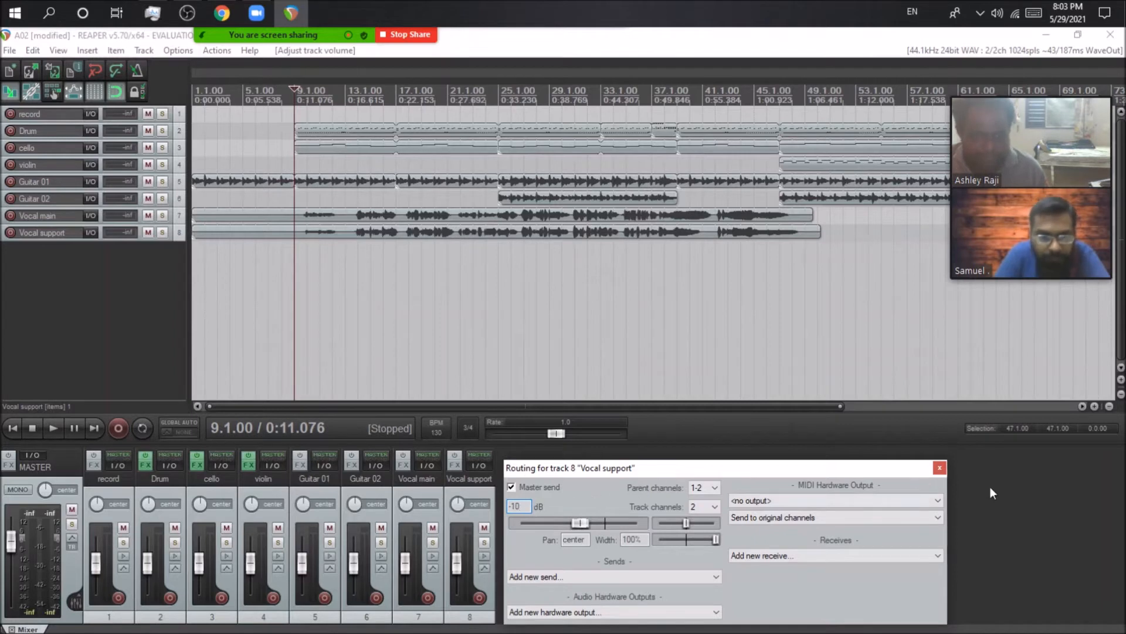
click(939, 467)
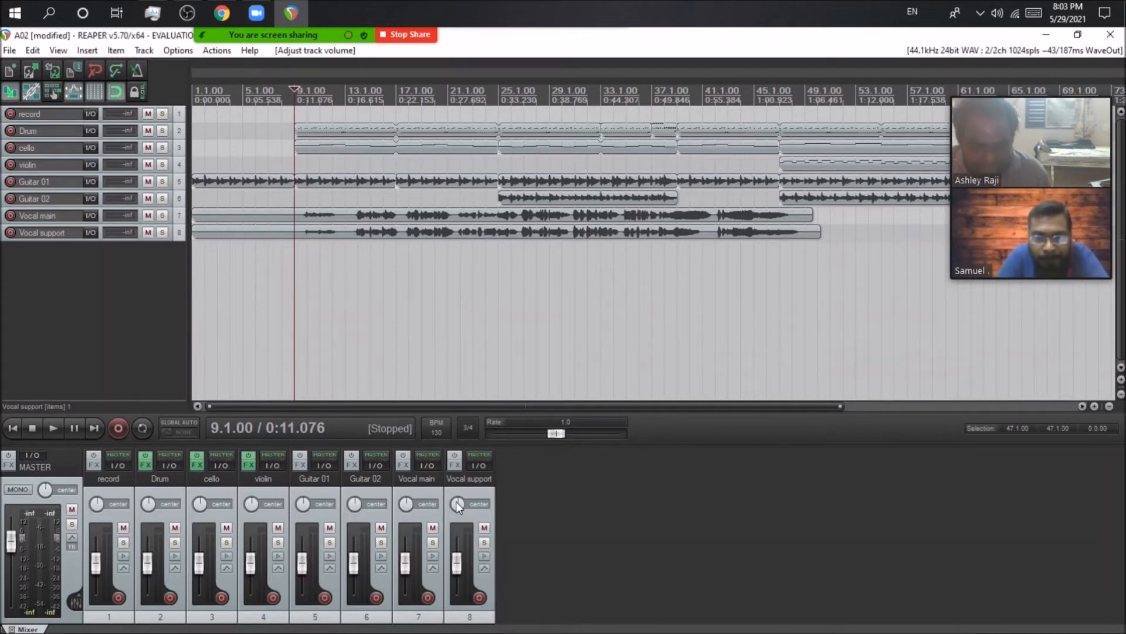
Pan the Vocal support track 100% left and play it soloed
drag(457, 504, 457, 564)
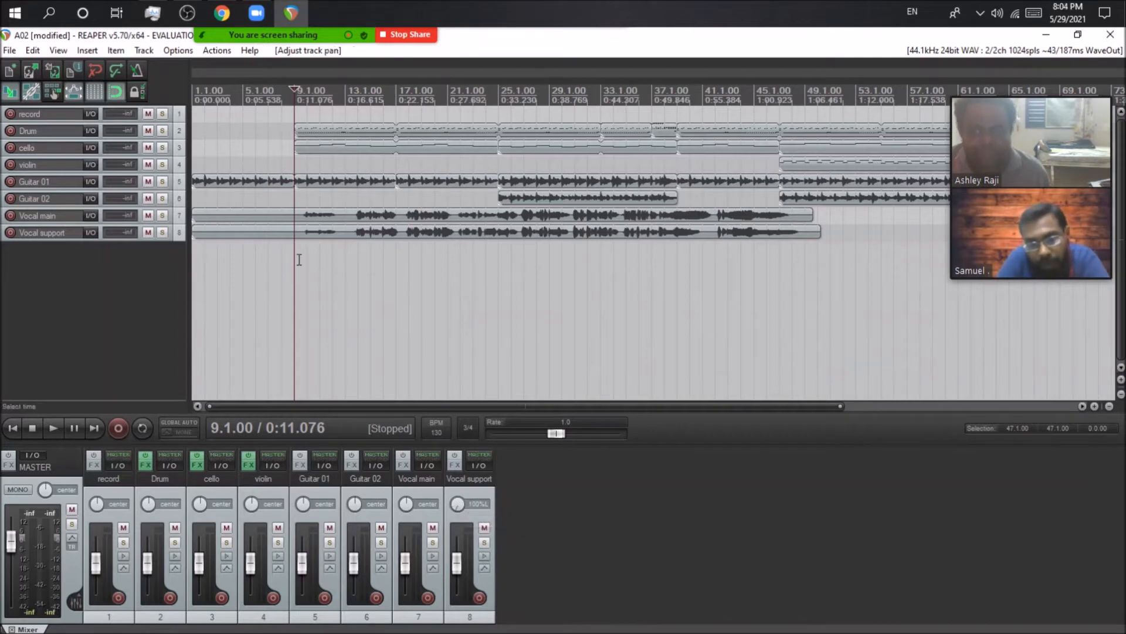
click(162, 232)
click(59, 427)
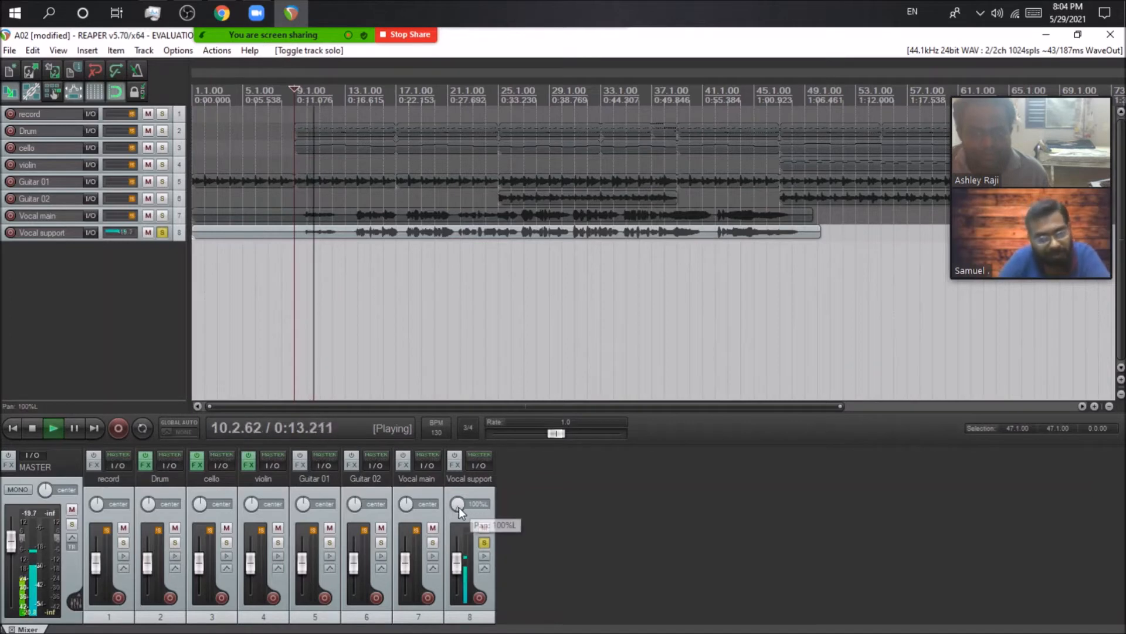
Raise the master fader to its upper limit, pan Vocal support 100% right while it plays, and stop playback
drag(11, 538, 11, 516)
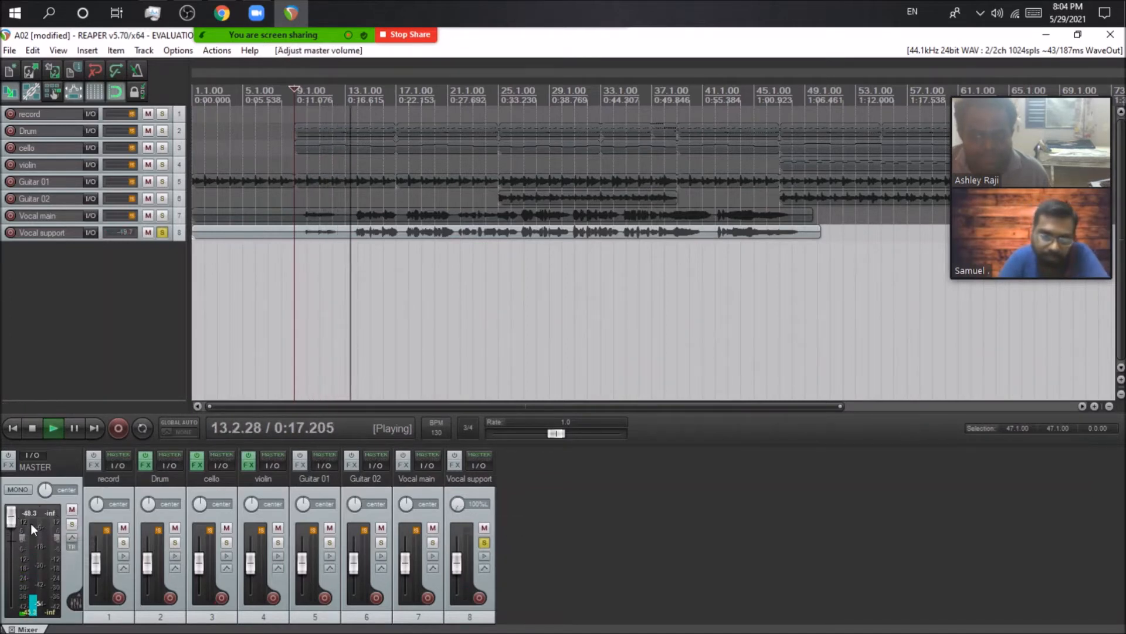
drag(458, 504, 458, 463)
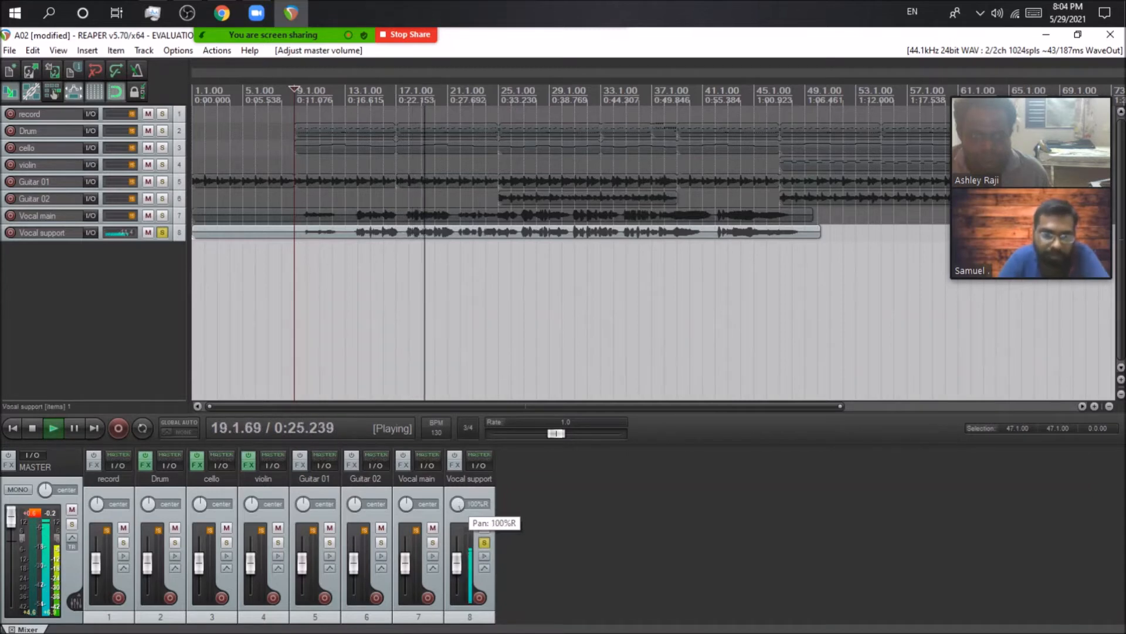
click(40, 431)
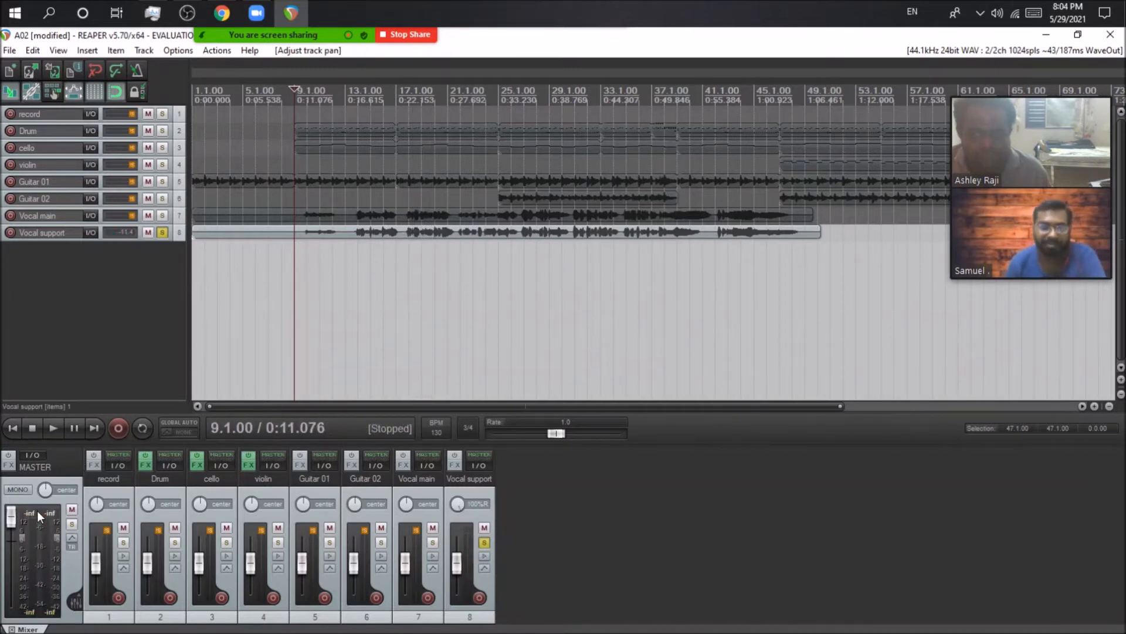
Lower the master fader to about 0 dB, and recenter and unsolo the Vocal support track
drag(11, 516, 10, 542)
double_click(465, 502)
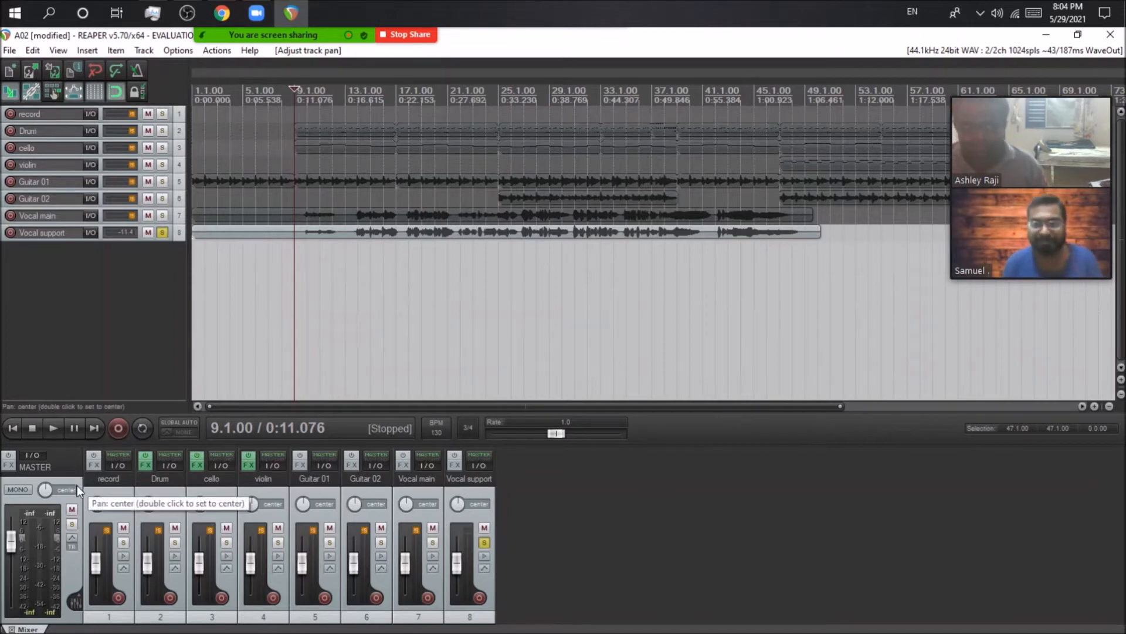
click(484, 542)
Pan the Vocal support track 78% right, then set its pan back to center
drag(458, 504, 457, 461)
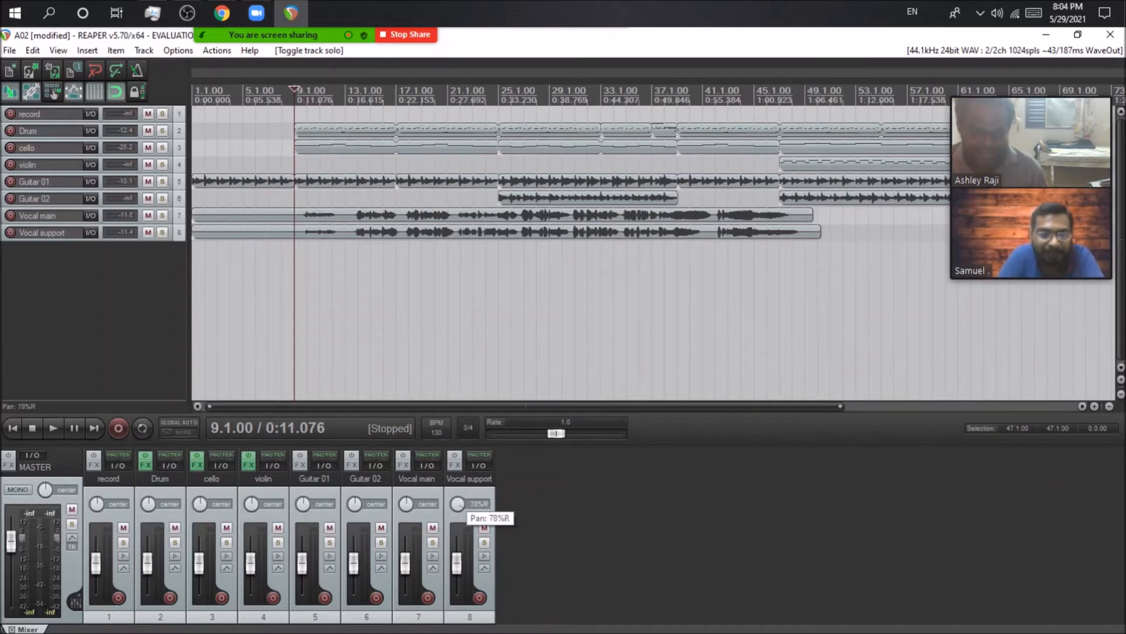
double_click(457, 503)
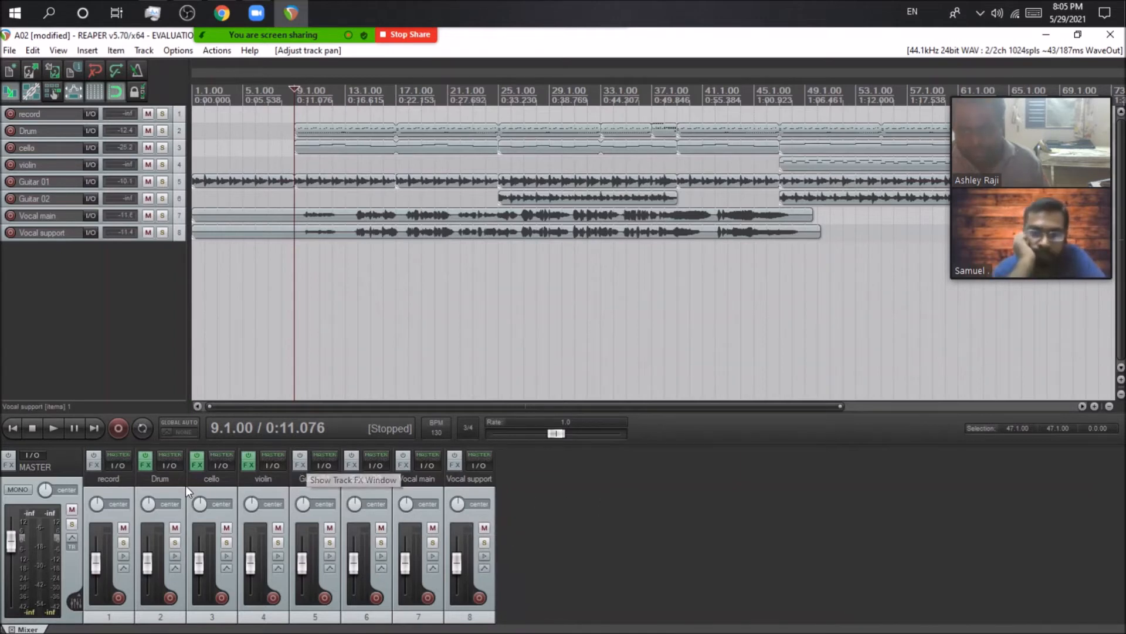
Add the BIAS AMP 2 effect to the Guitar 01 track and close its effects window
click(300, 464)
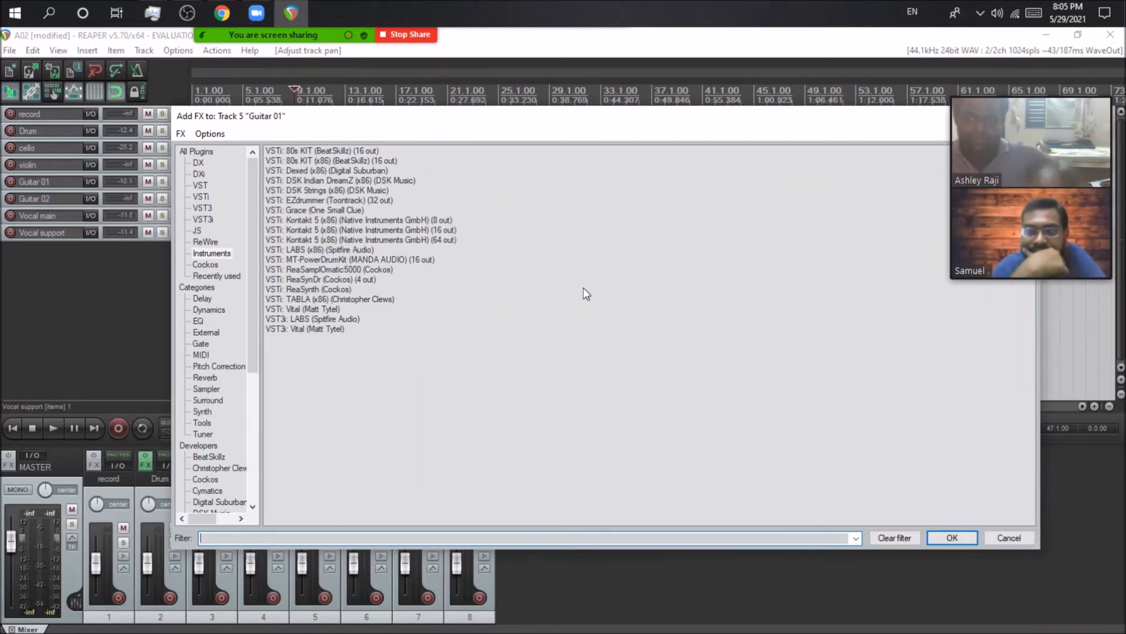
click(216, 276)
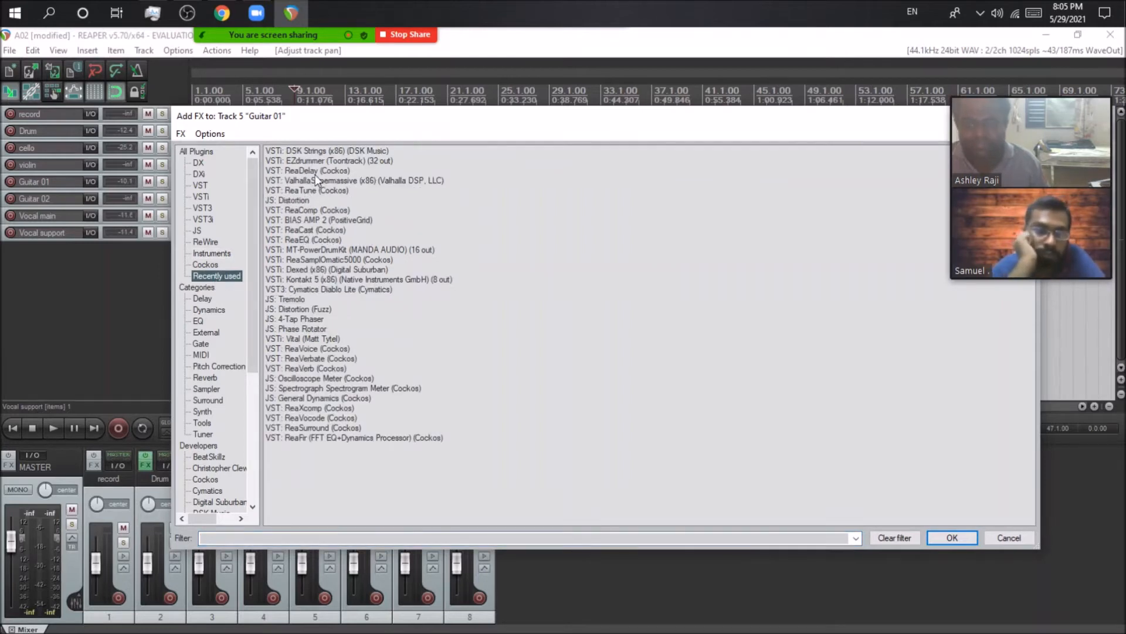
click(296, 222)
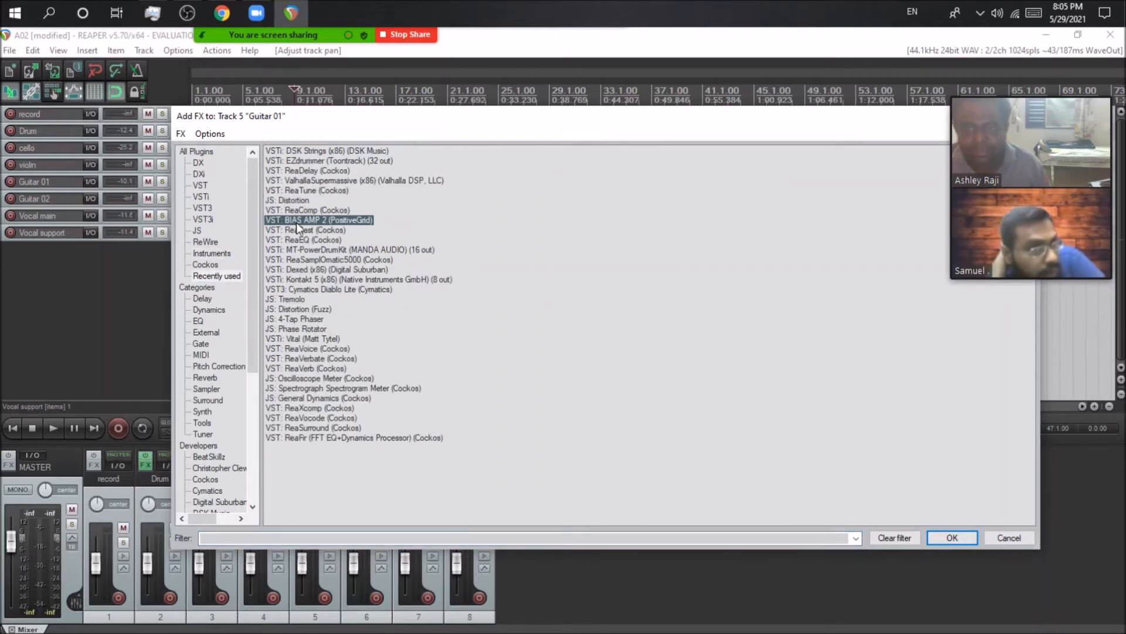
click(962, 539)
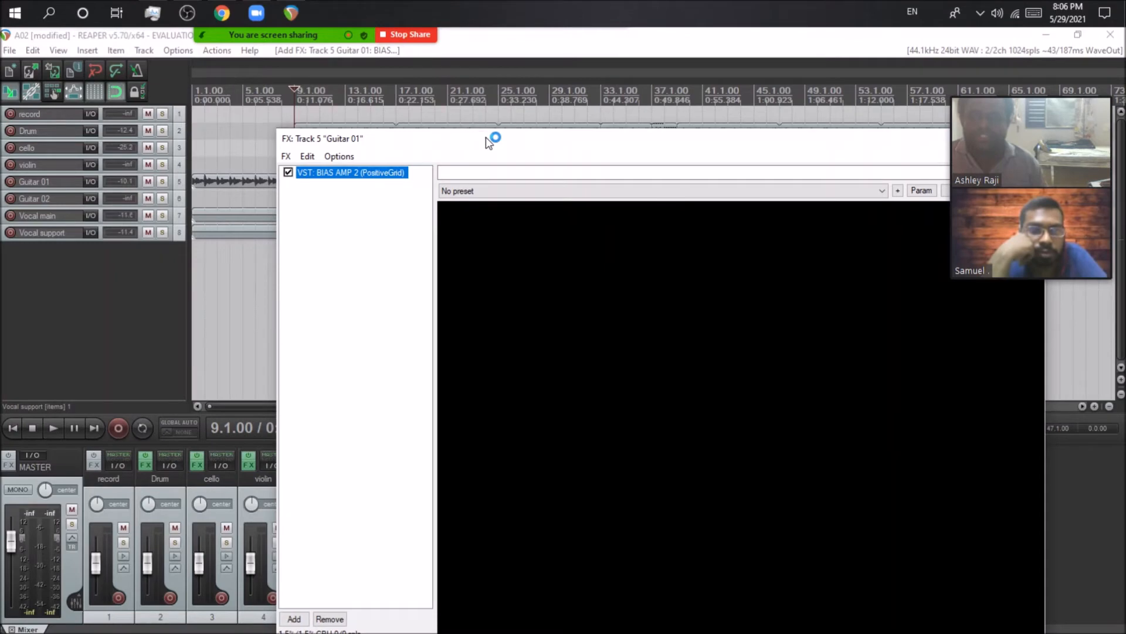
drag(484, 139, 374, 101)
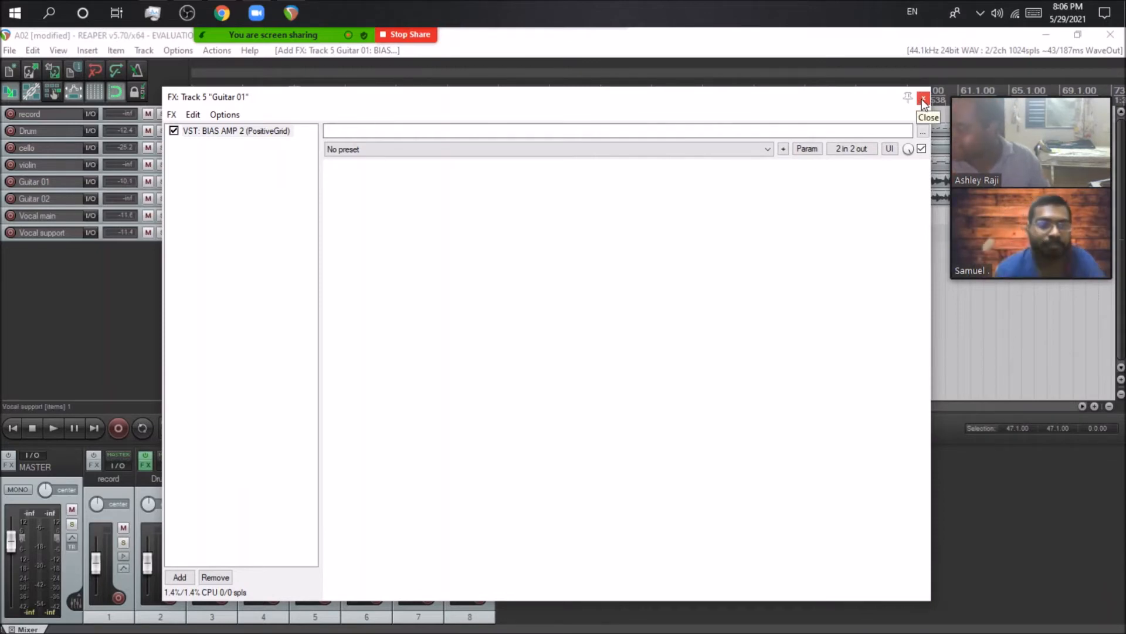
click(921, 98)
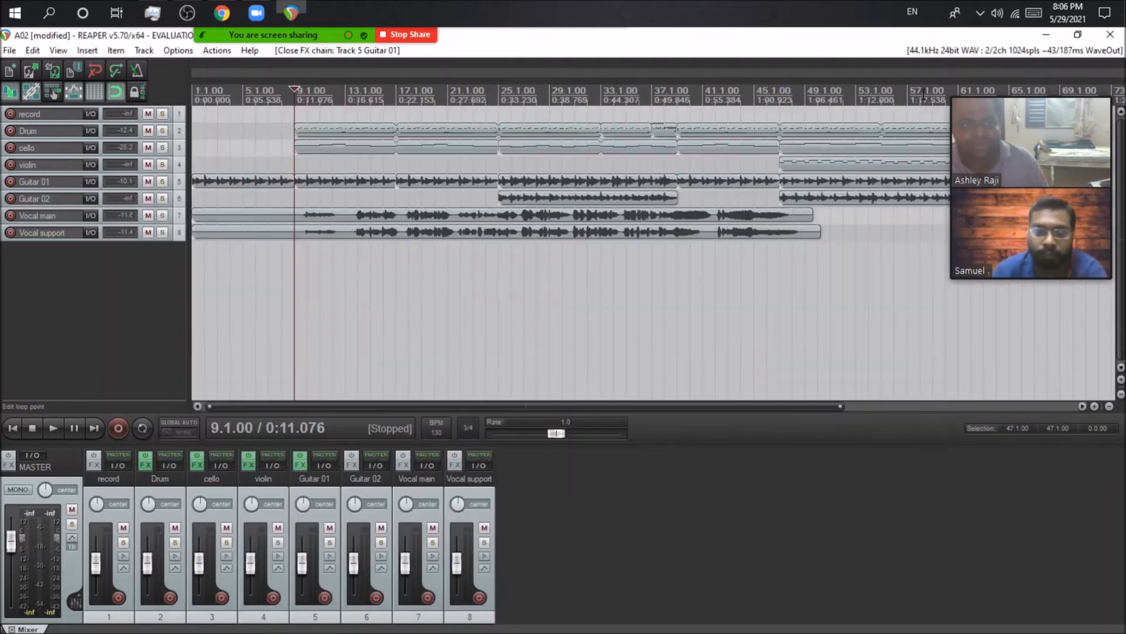
Add the recently used BIAS AMP 2 effect to the Guitar 02 track
click(352, 464)
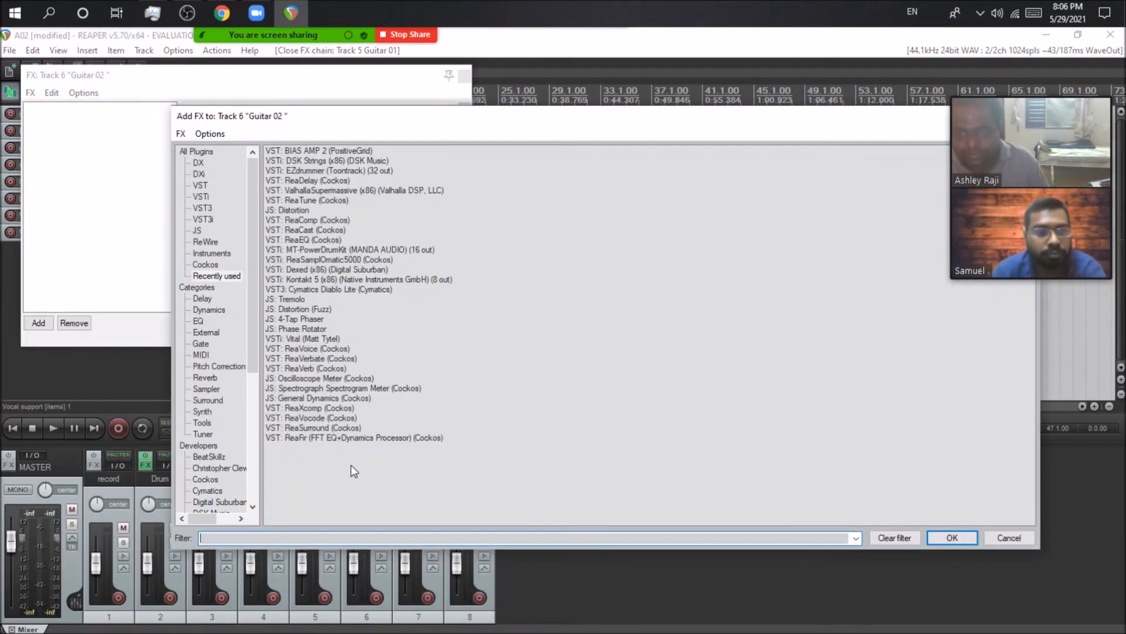
click(308, 151)
click(956, 536)
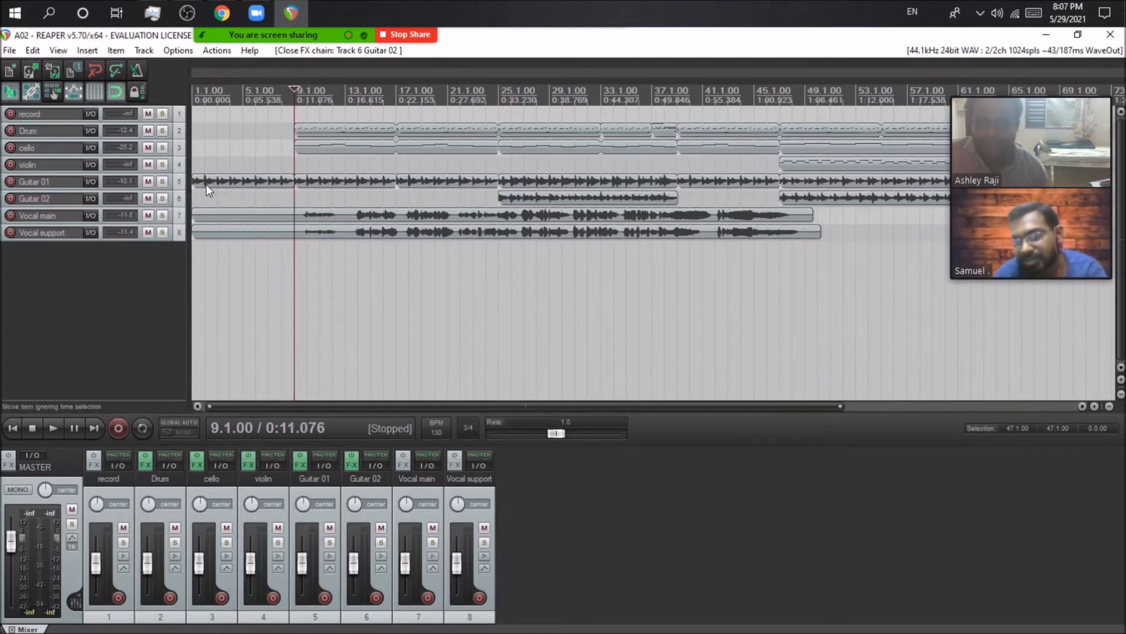
Solo Guitar 01, and insert a new track between Guitar 02 and Vocal main
click(162, 181)
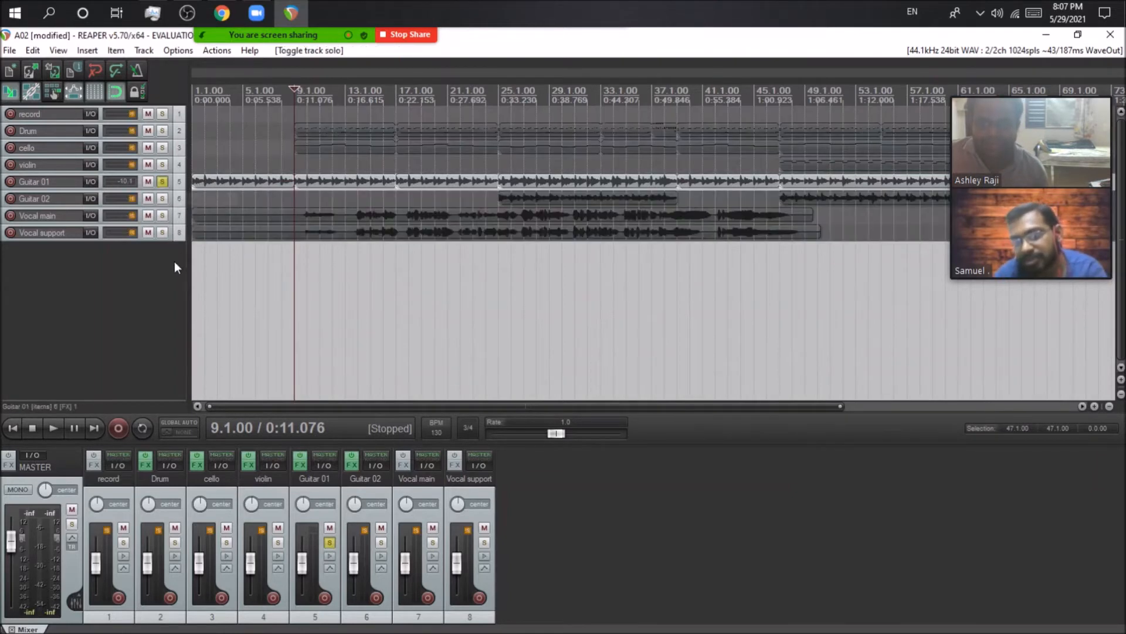
double_click(614, 489)
drag(526, 494, 452, 488)
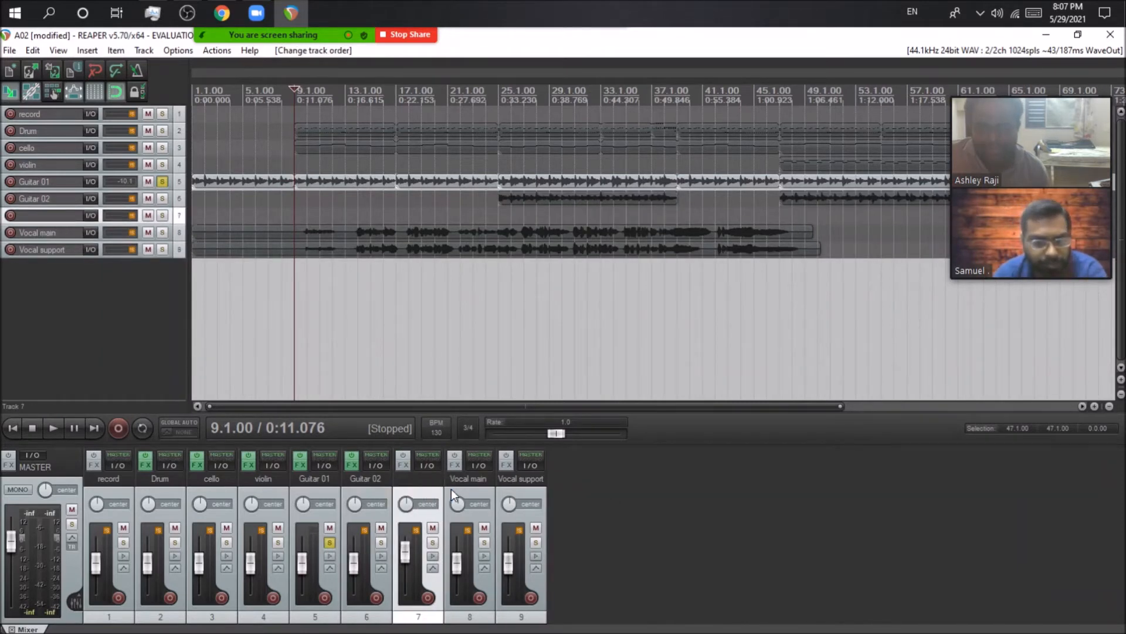
Open BIAS AMP 2 on Guitar 01, skip the ToneCloud login and close the effects window
click(301, 466)
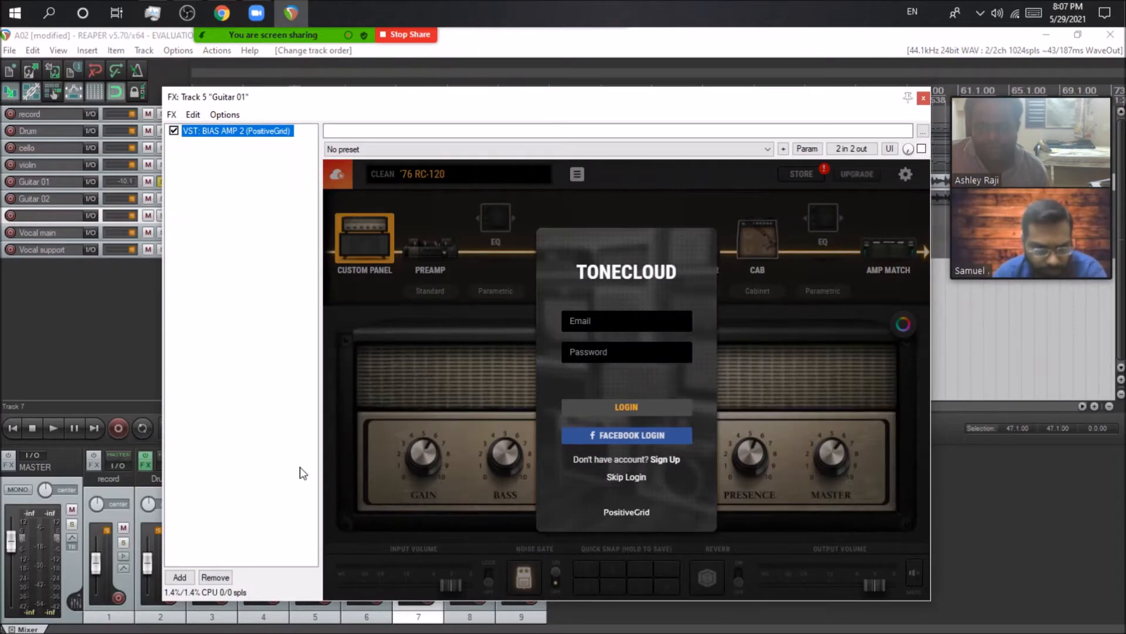
click(628, 478)
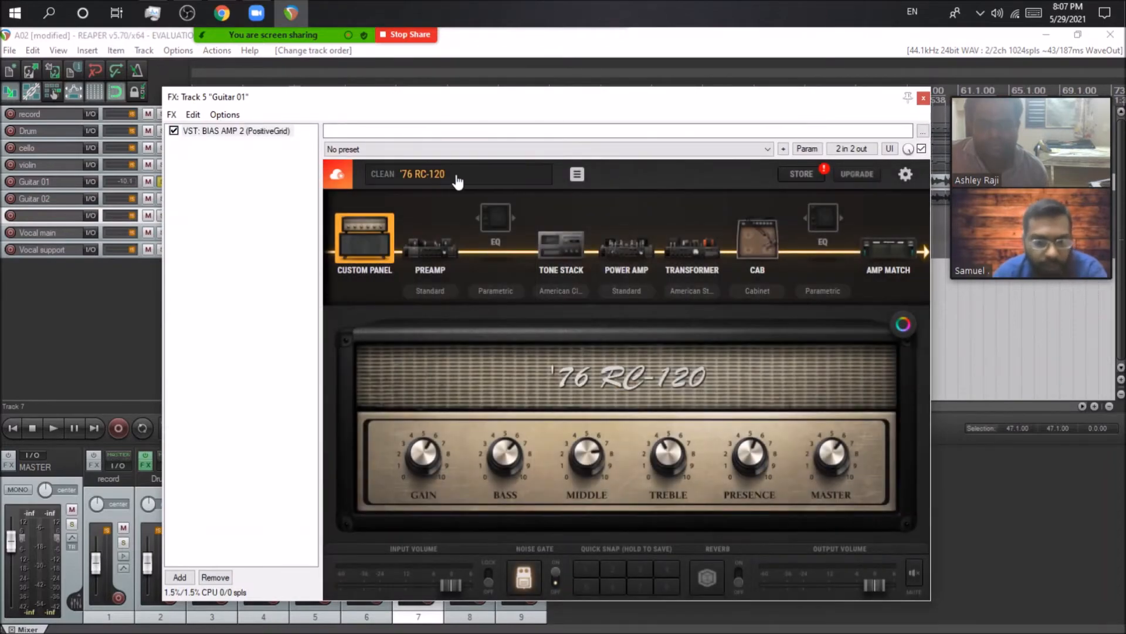
click(923, 99)
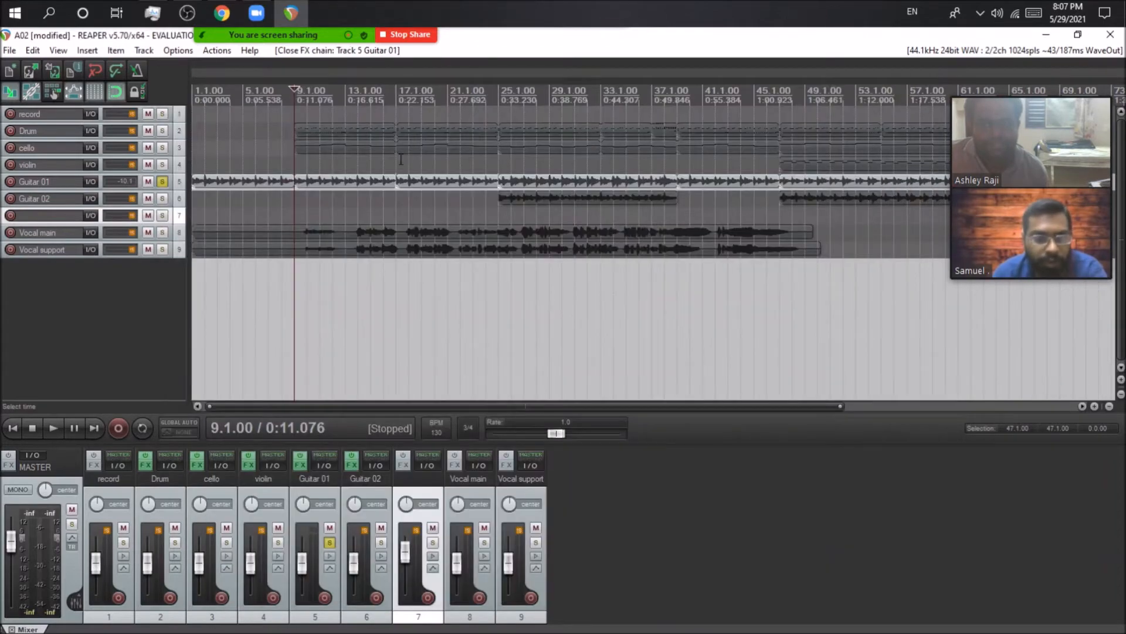
Solo Guitar 02 and skip the ToneCloud login in its BIAS AMP 2 effect
click(163, 198)
click(352, 464)
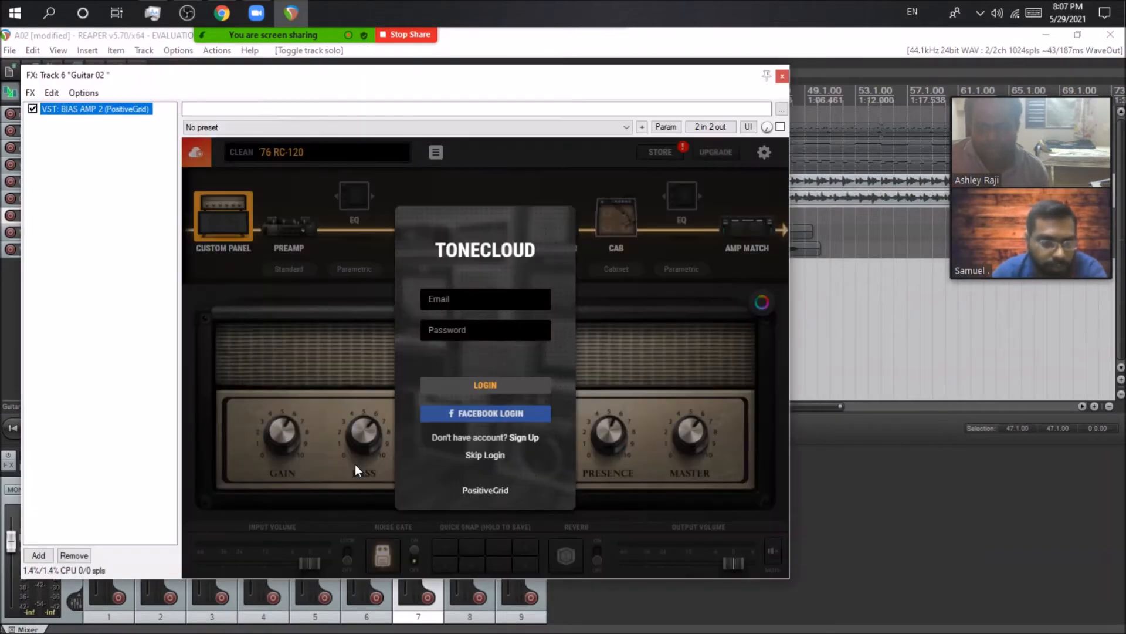
click(479, 457)
Browse the Clean, Glassy, Blues and Crunch amp presets for Guitar 02, and view the amp on Guitar 01
click(287, 153)
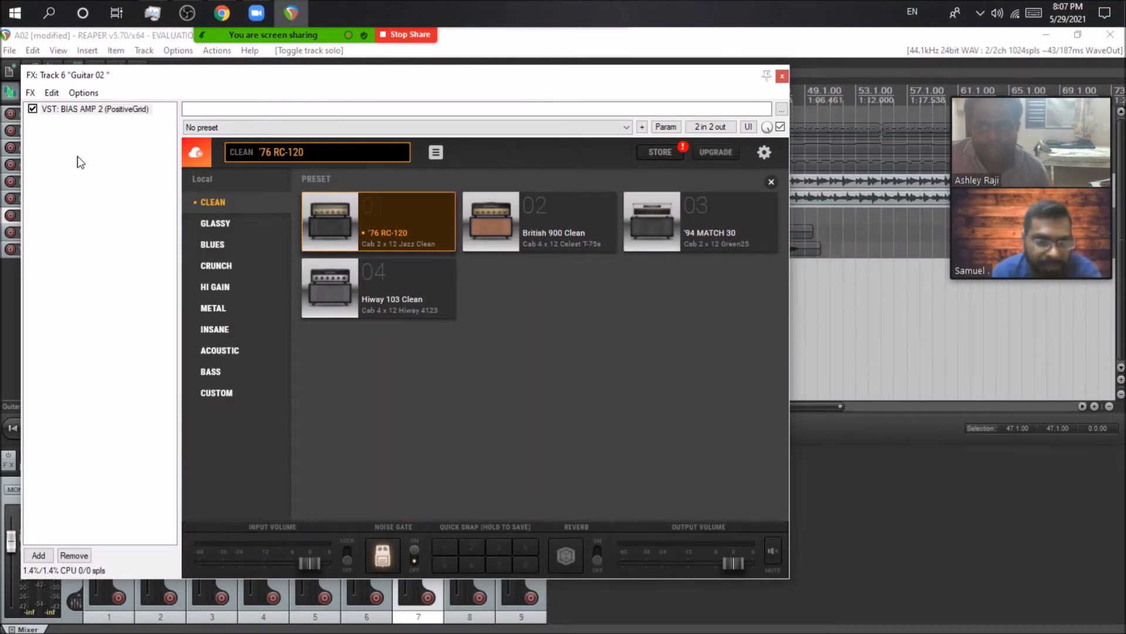
click(218, 226)
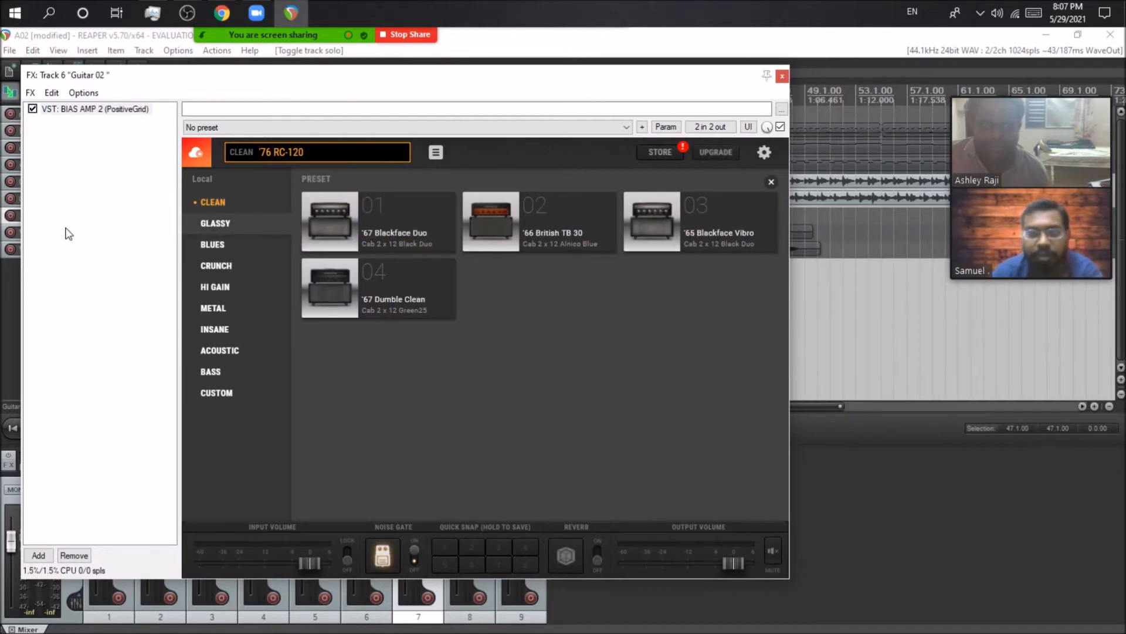
click(231, 244)
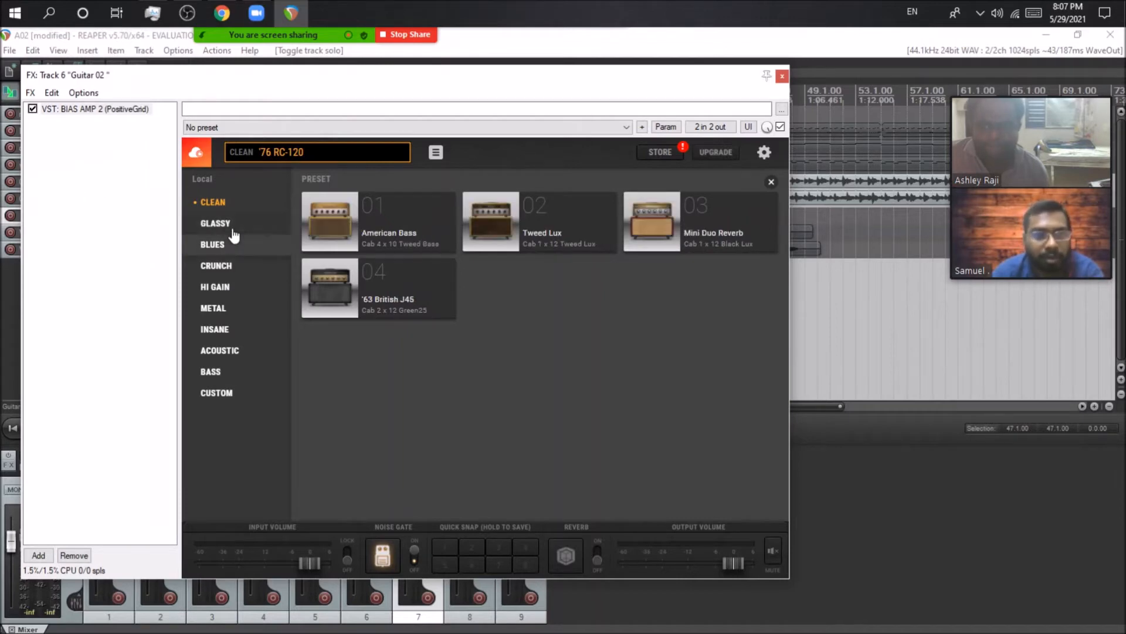
click(230, 265)
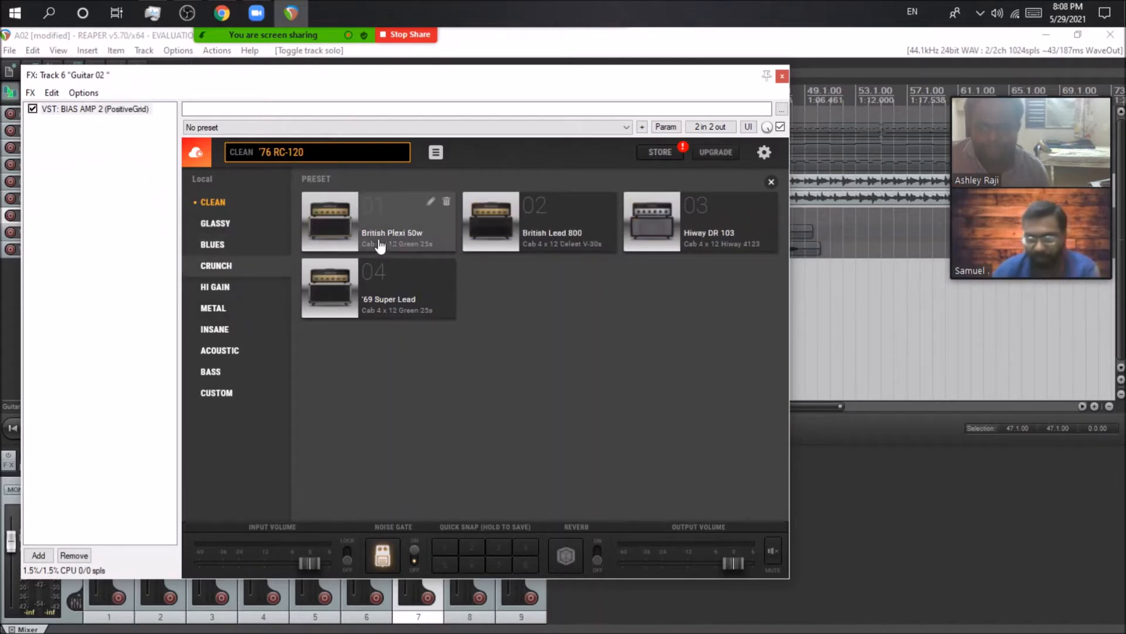
click(782, 76)
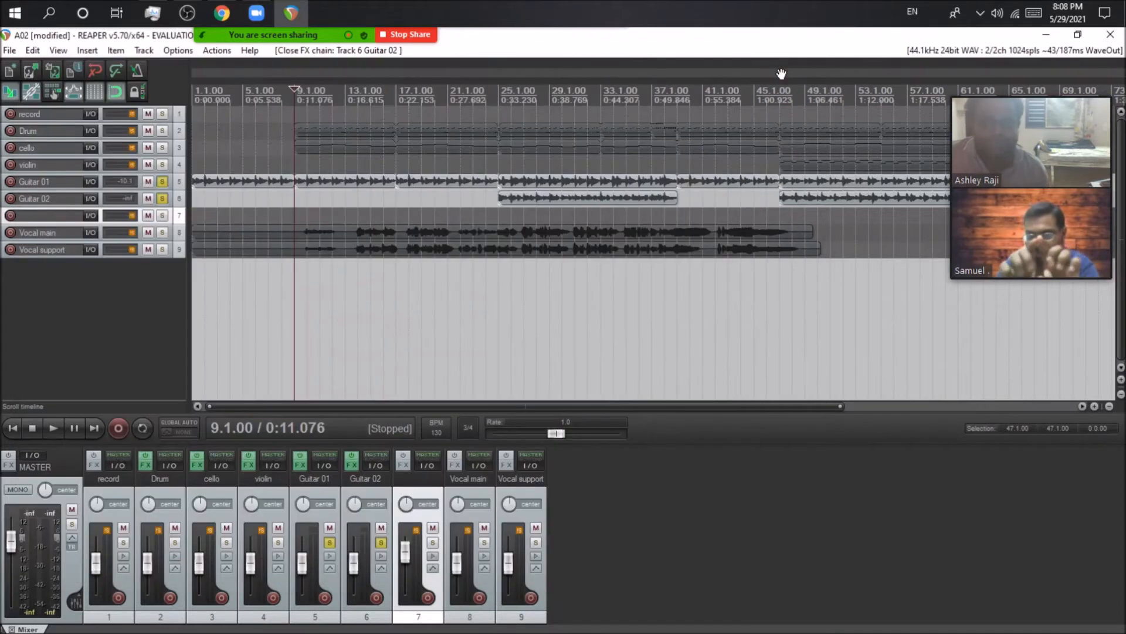
click(301, 466)
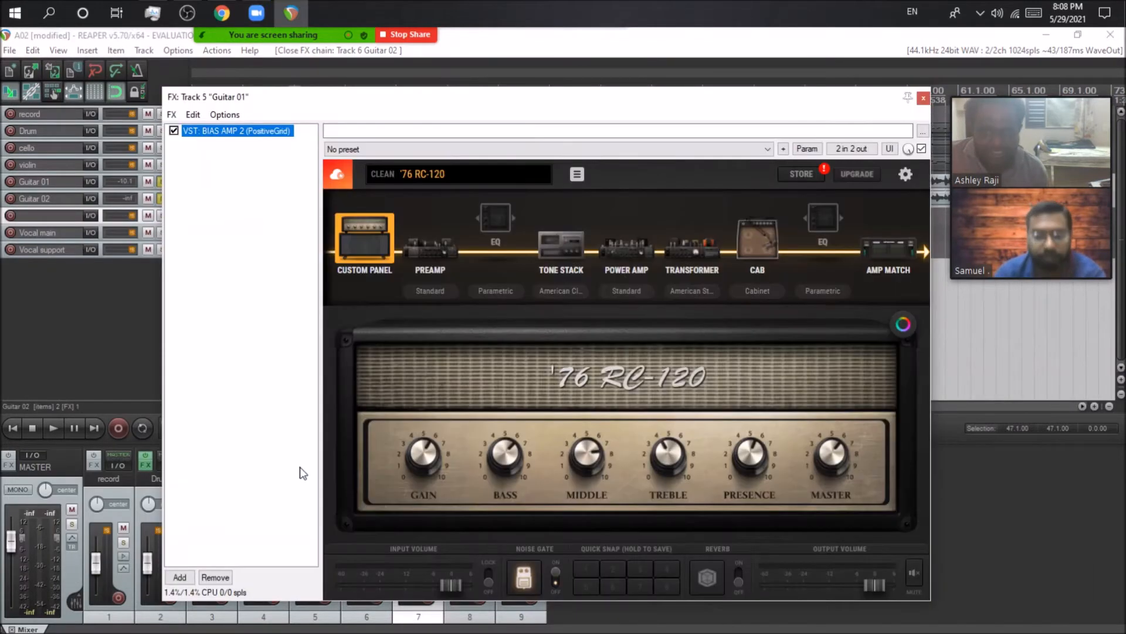
click(923, 98)
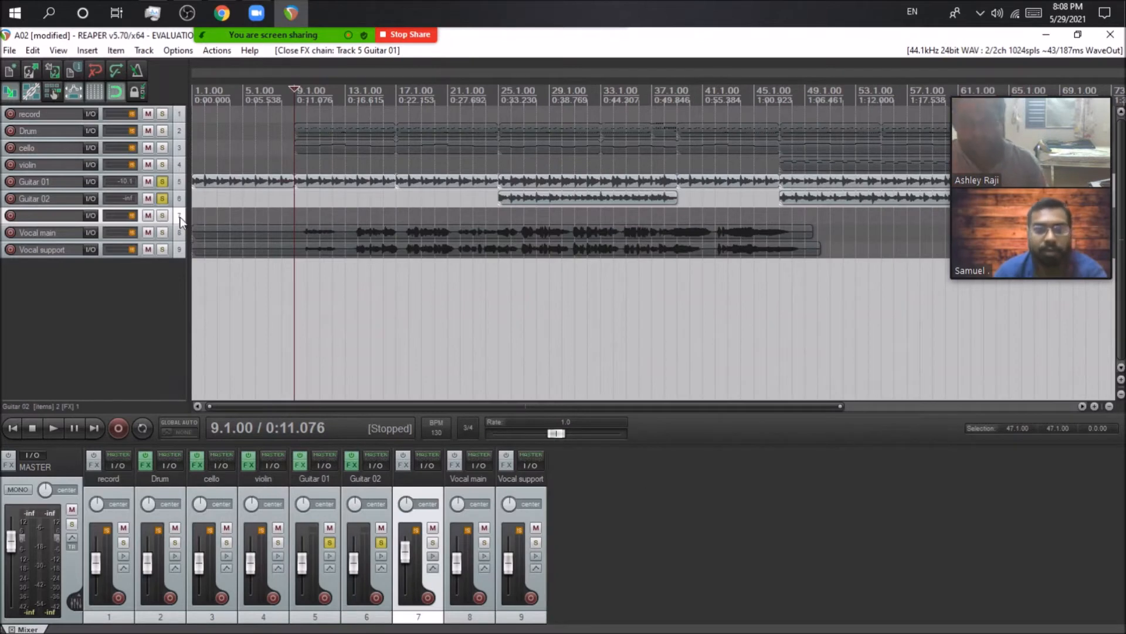
Unsolo Guitar 02, solo the unnamed track and move it directly below Guitar 01
click(163, 197)
click(162, 216)
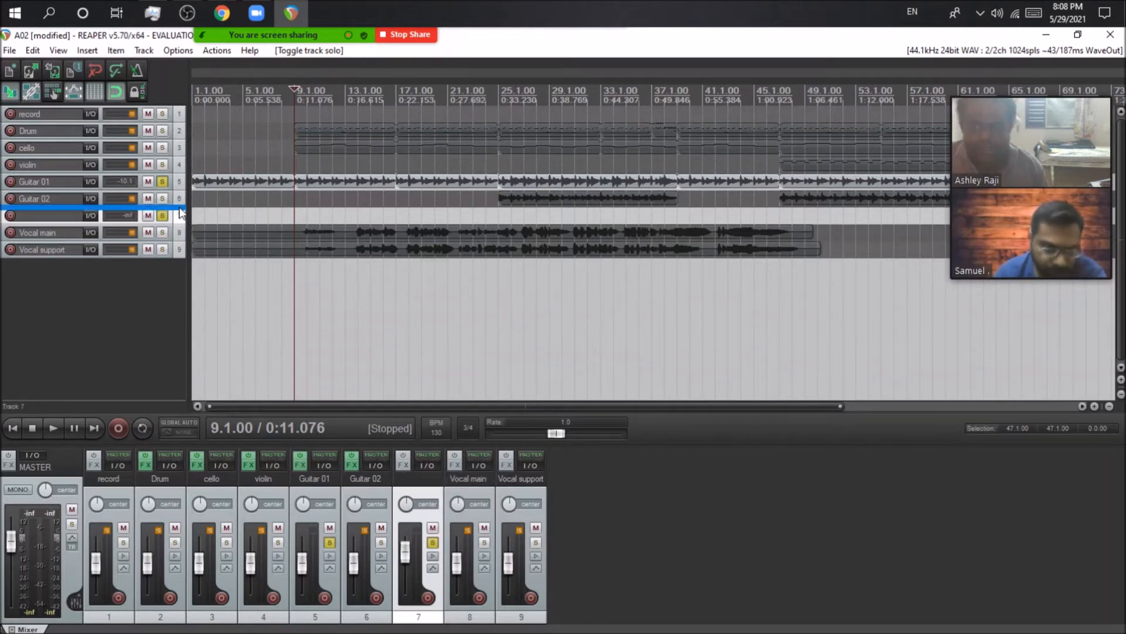
drag(178, 213, 181, 194)
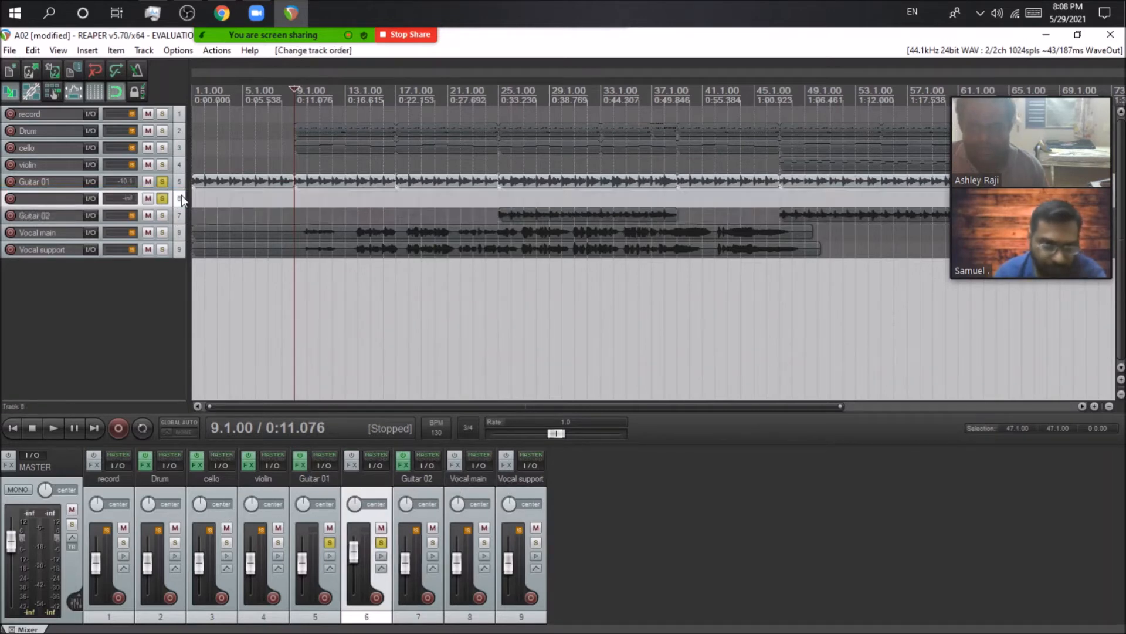
Name the unnamed track below Guitar 01 "Bass"
double_click(362, 480)
text(B)
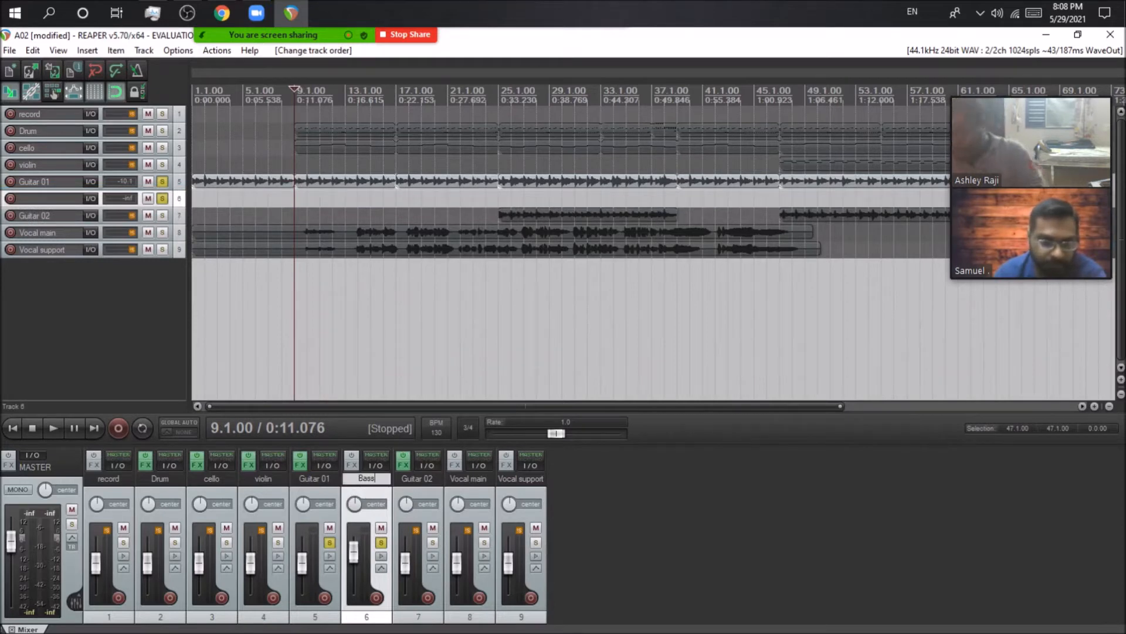
text(ass)
key(Return)
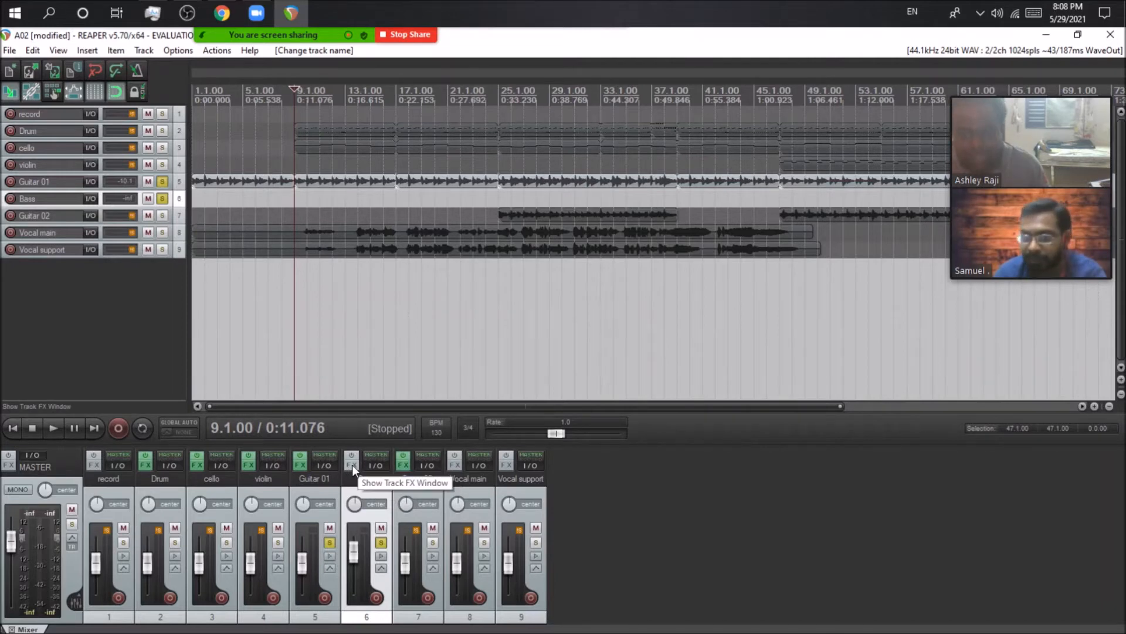
Add the Cockos ReaPitch effect to the Bass track
click(353, 465)
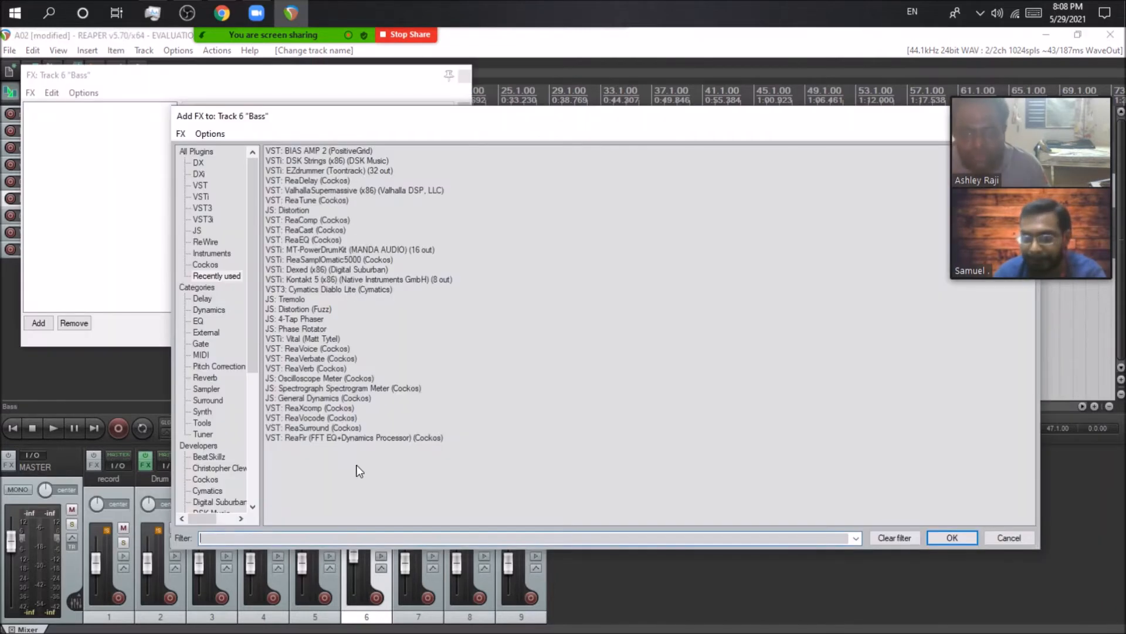
click(210, 265)
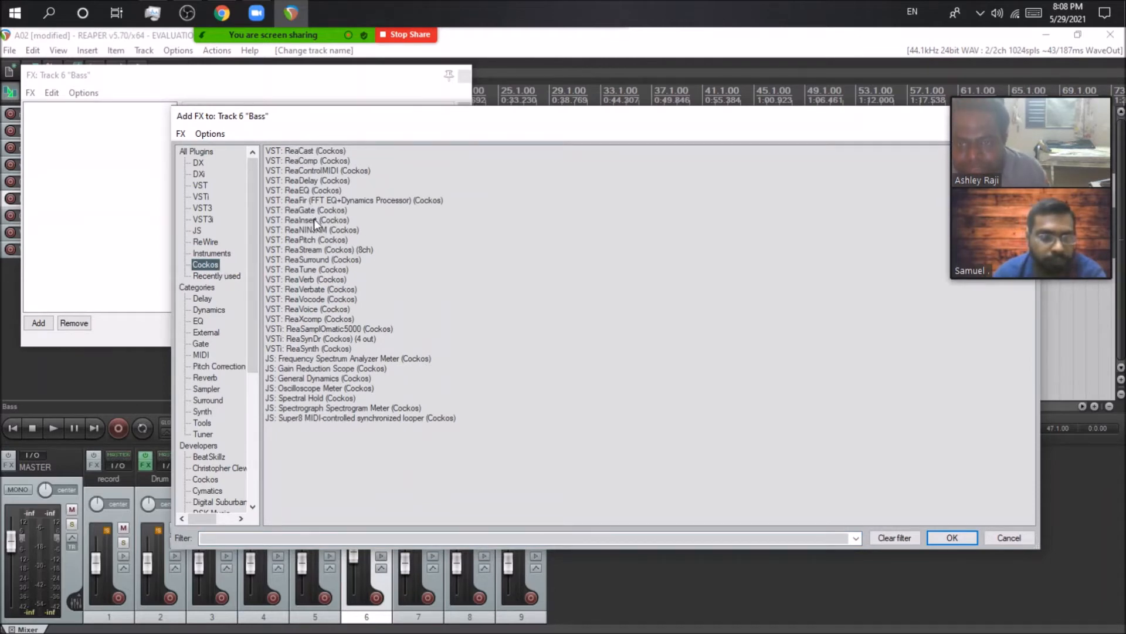
click(315, 241)
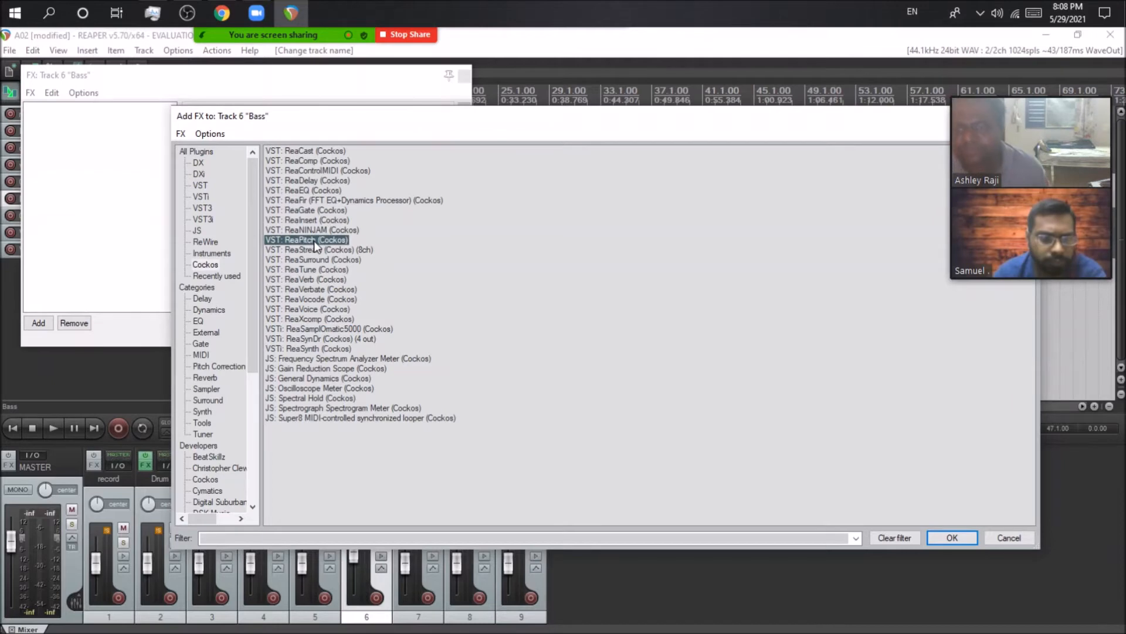
click(956, 536)
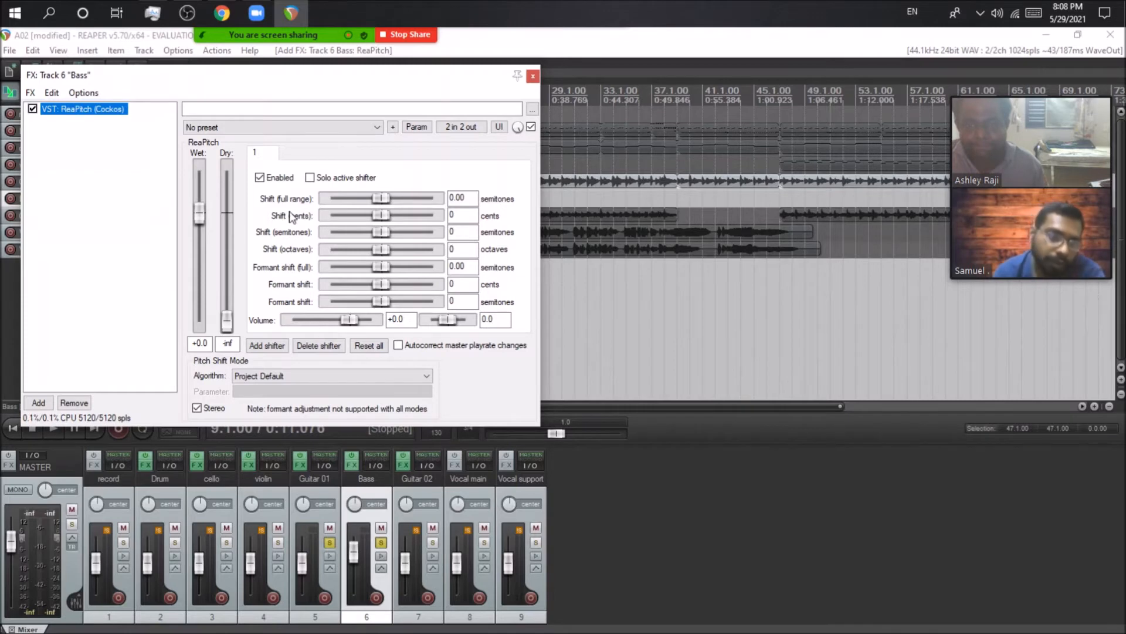
Try ReaTune as a second effect on the Bass track and remove it
double_click(114, 319)
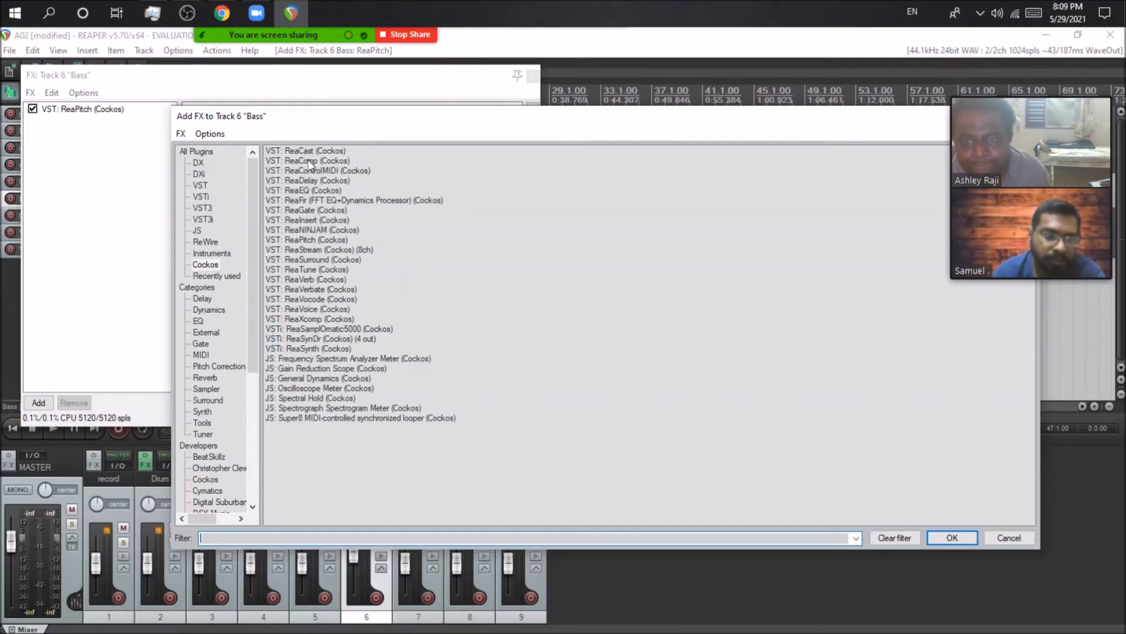
double_click(309, 273)
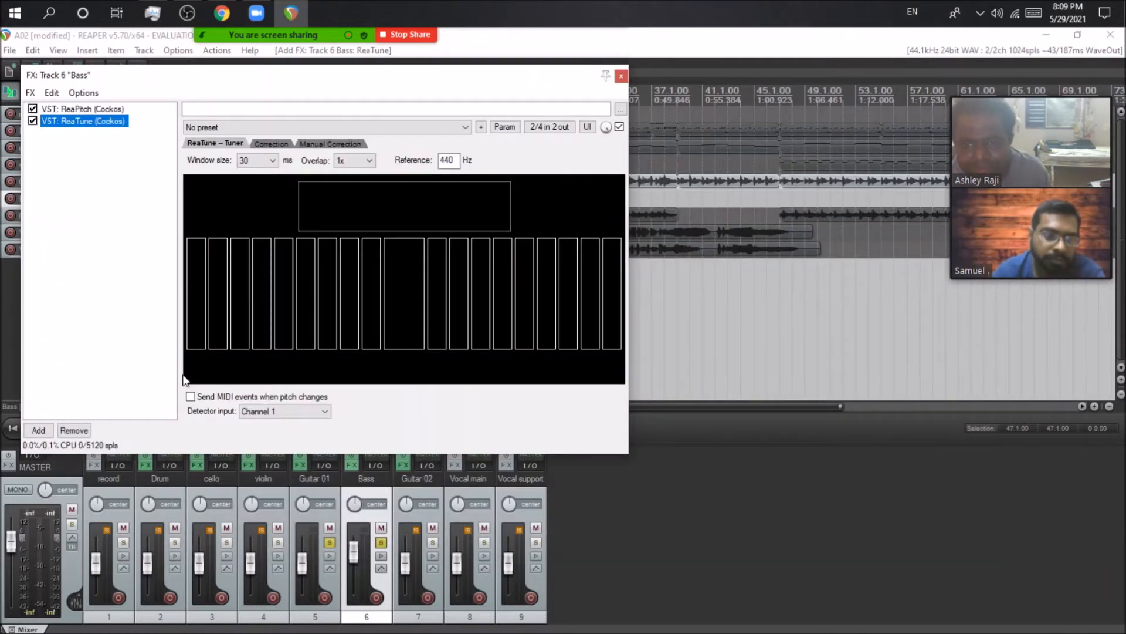
click(76, 430)
Add the ReaVoice effect after ReaPitch on the Bass track and view the settings of both effects
click(39, 402)
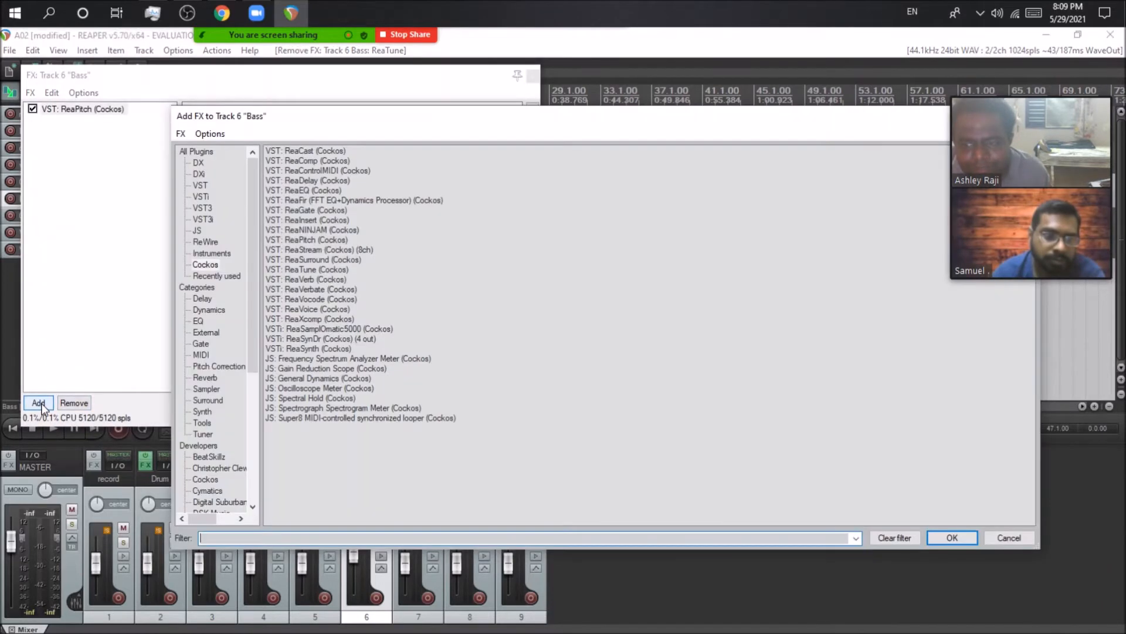
double_click(313, 310)
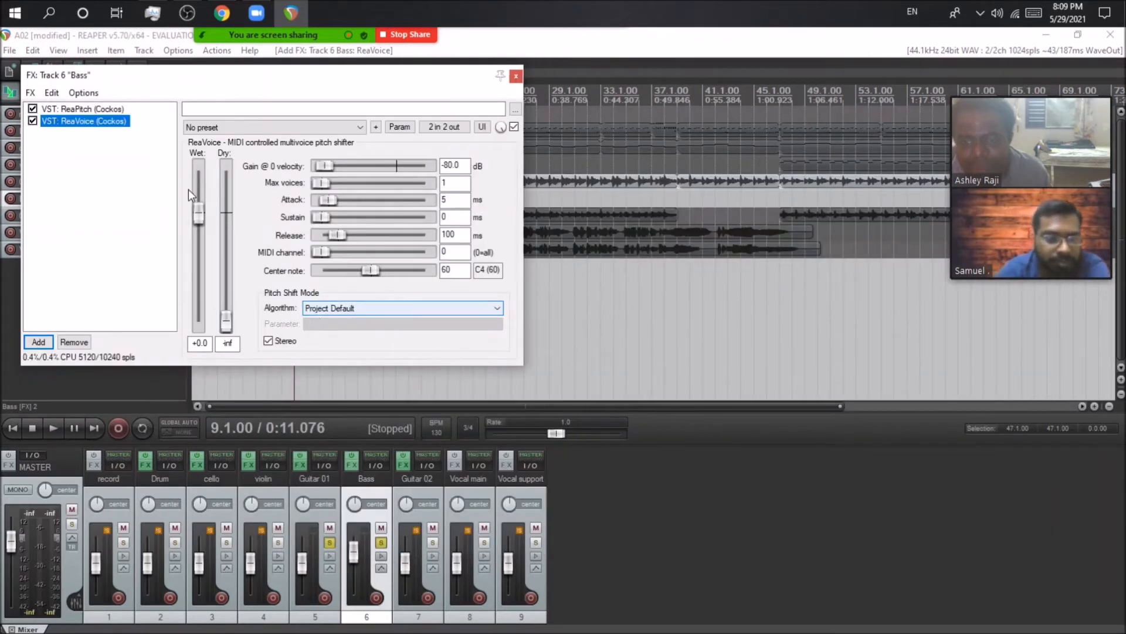
click(110, 109)
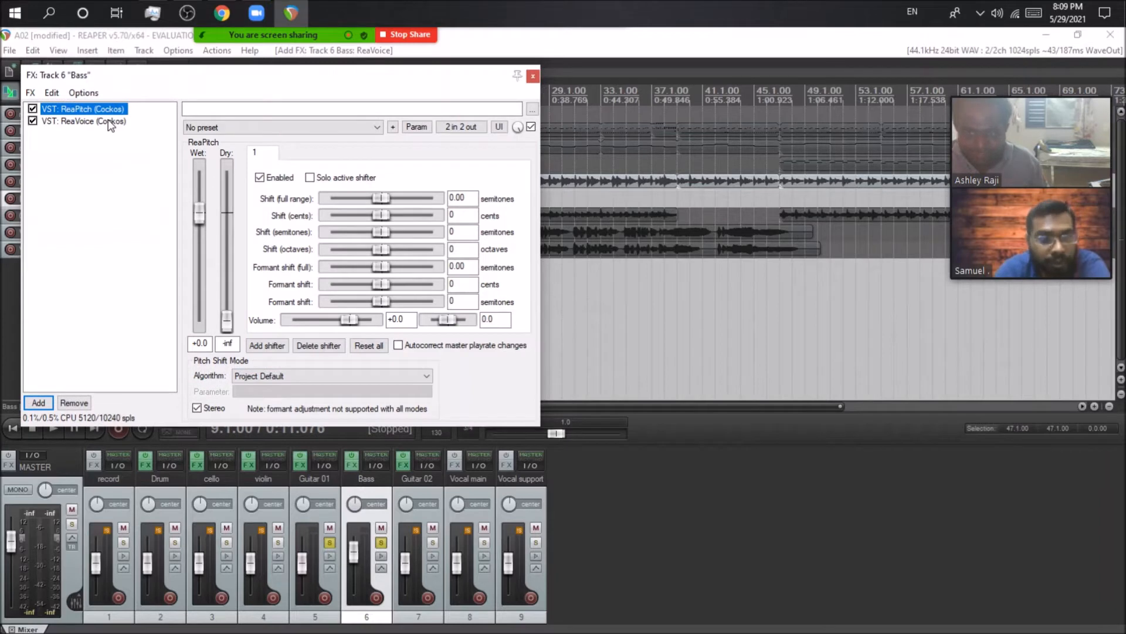
click(109, 122)
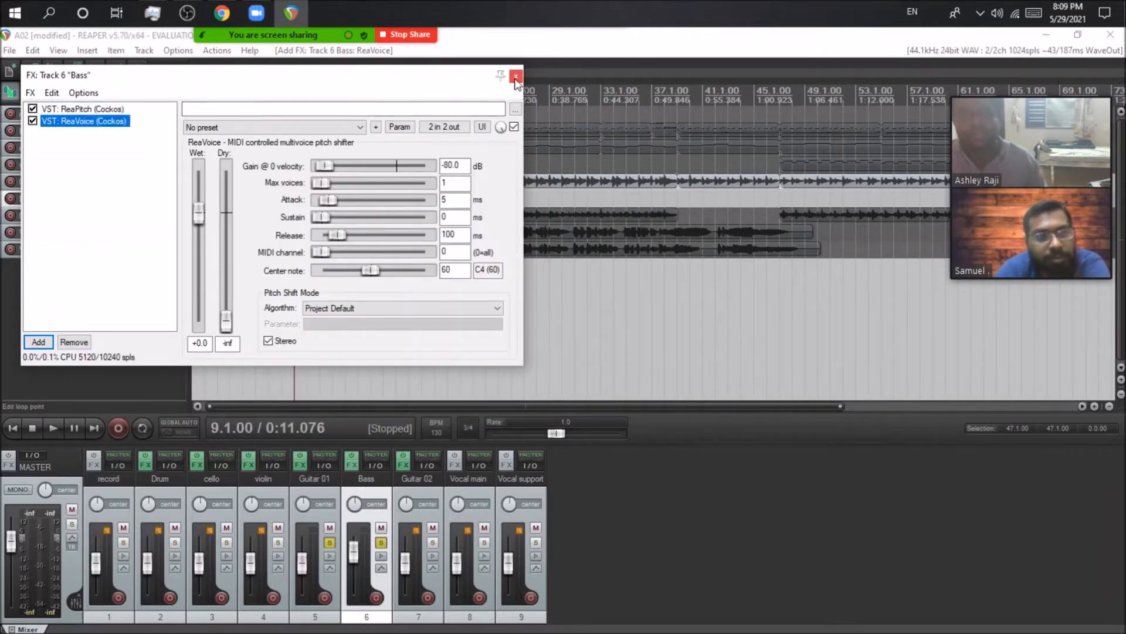
Try a ReaPitch octave shift of -1 on the Bass track and return it to 0
click(117, 110)
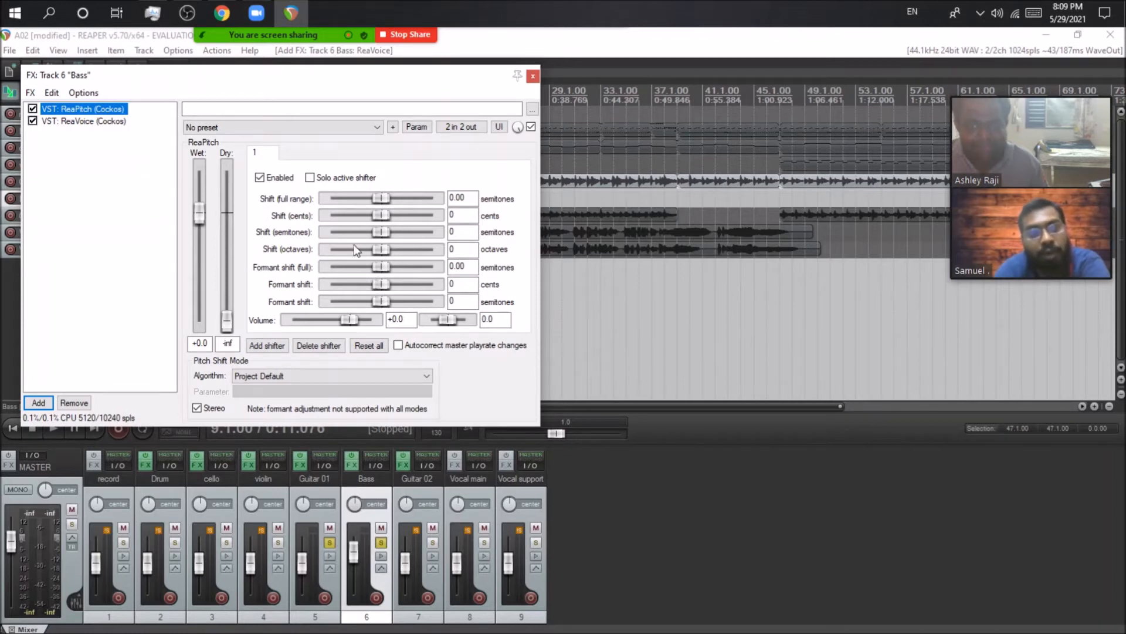
drag(380, 249, 364, 250)
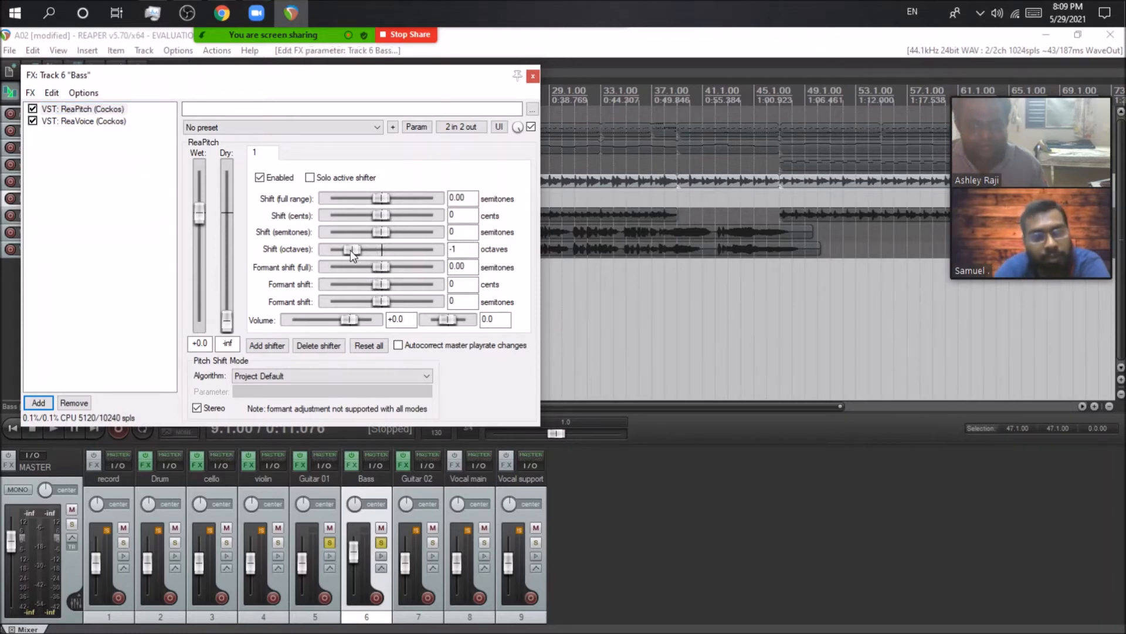
drag(333, 252, 364, 253)
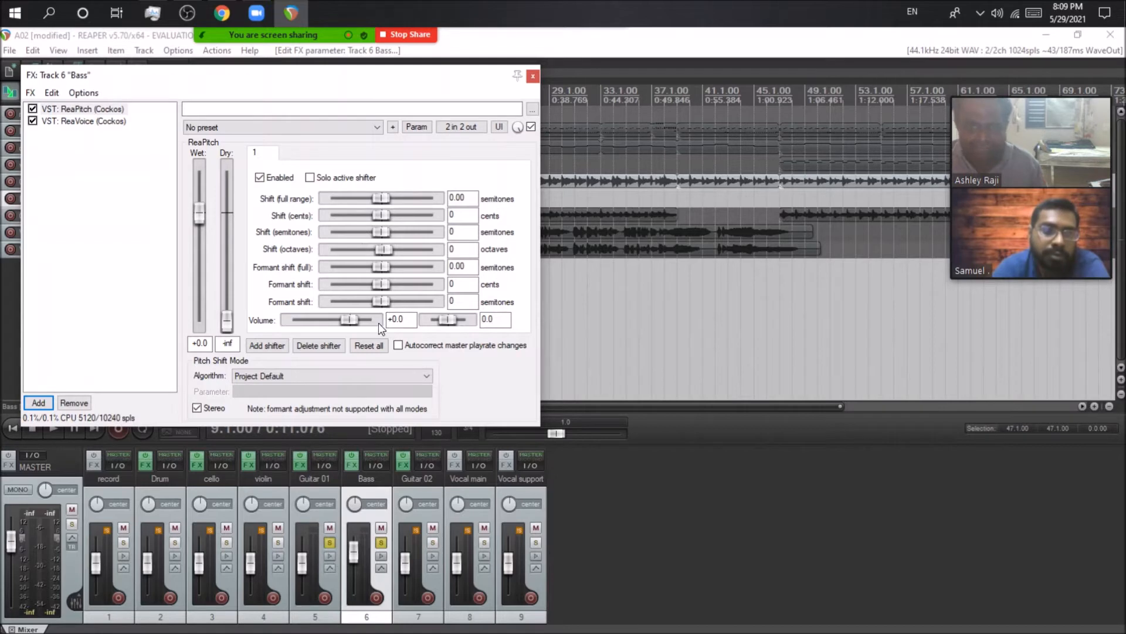
Bypass ReaVoice on the Bass track, keep ReaPitch enabled, and close the effects chain
click(33, 109)
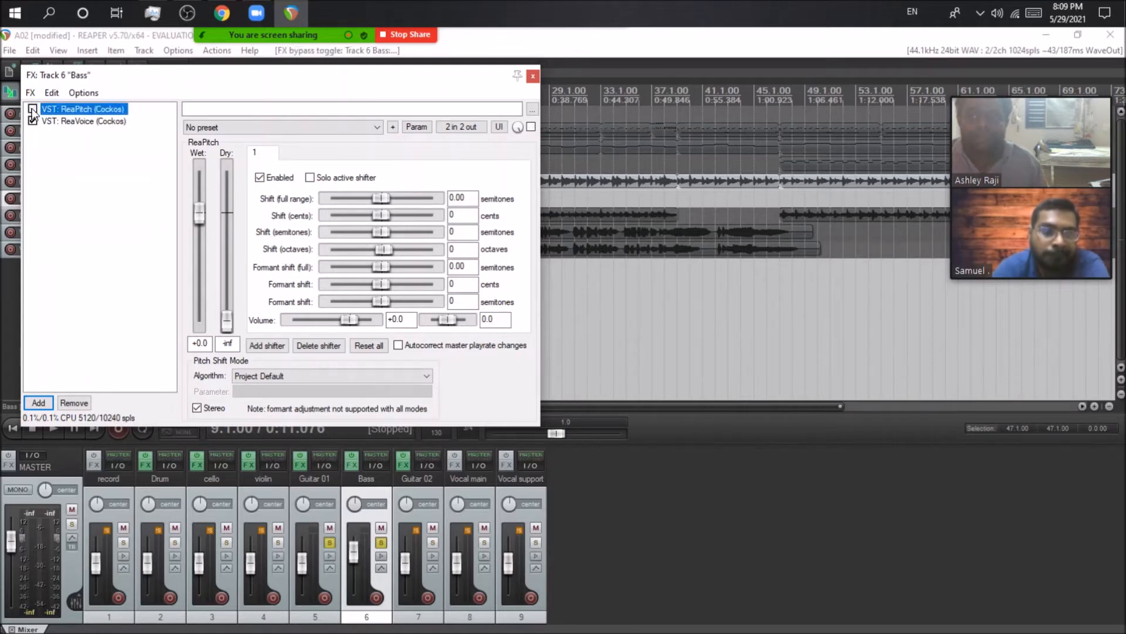
drag(146, 83, 503, 83)
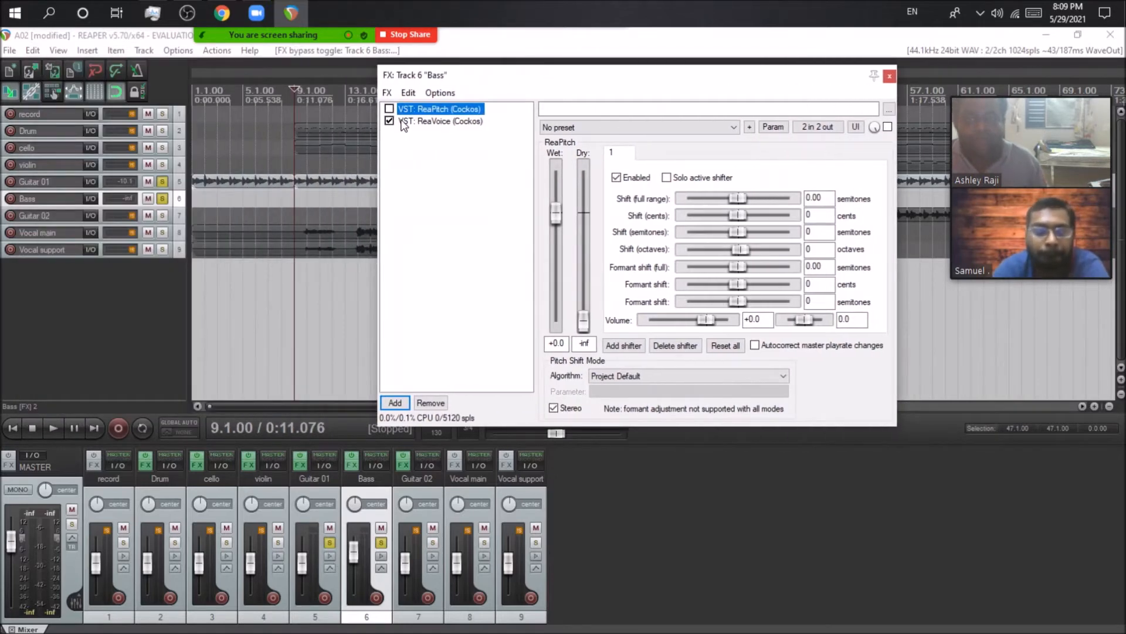
click(389, 109)
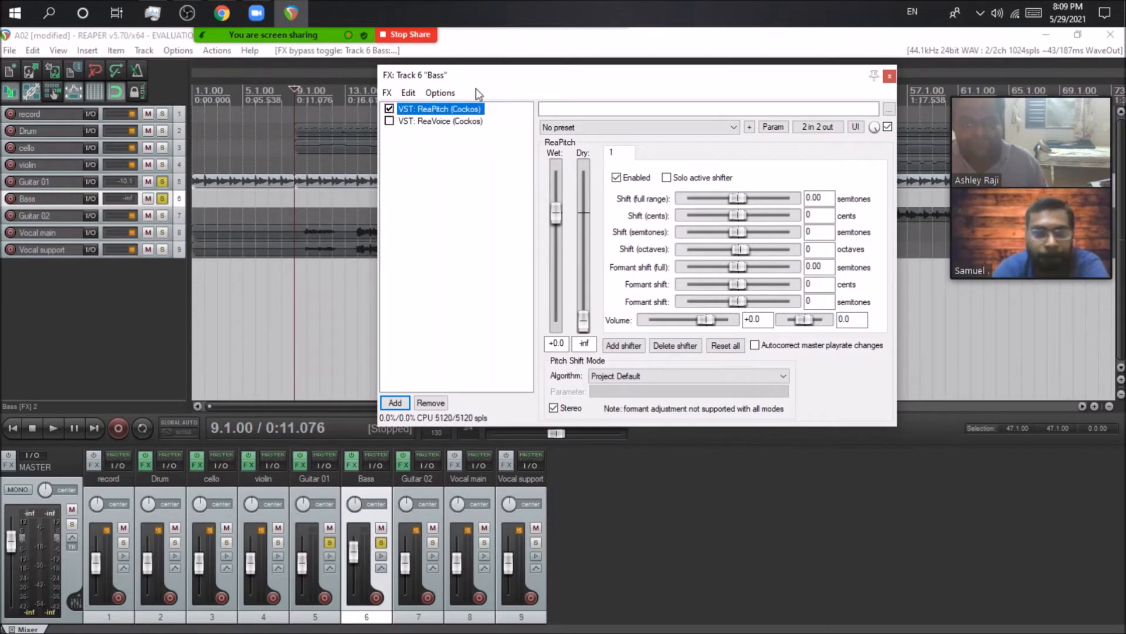
click(889, 76)
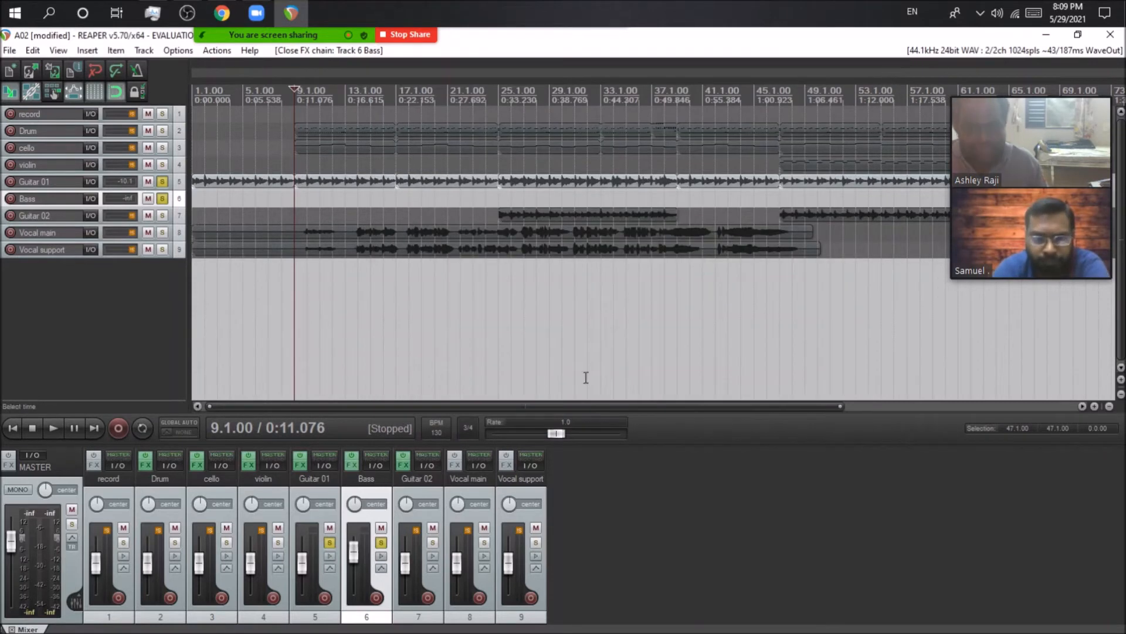
Add a send from Guitar 01 to the Bass track in Guitar 01's routing and close the routing window
click(318, 466)
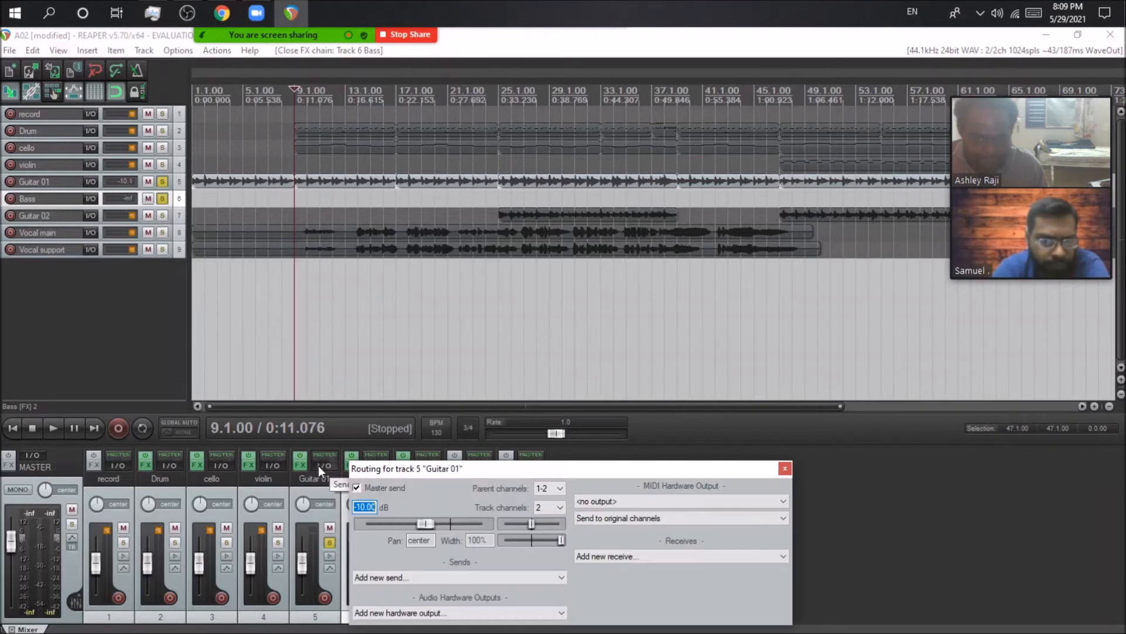
click(409, 578)
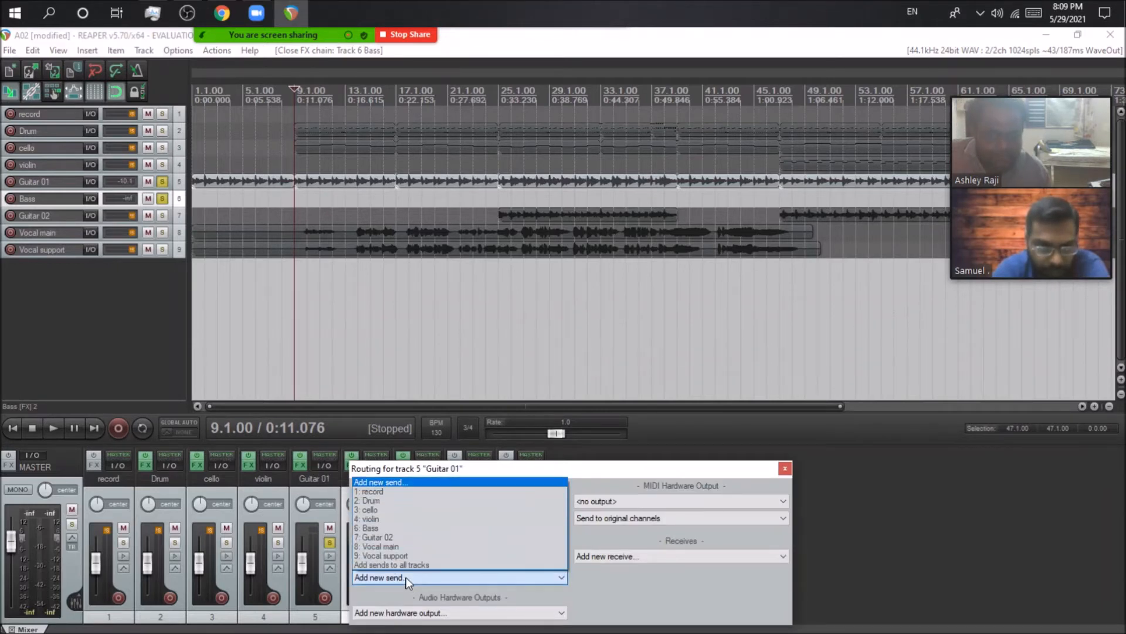
click(420, 528)
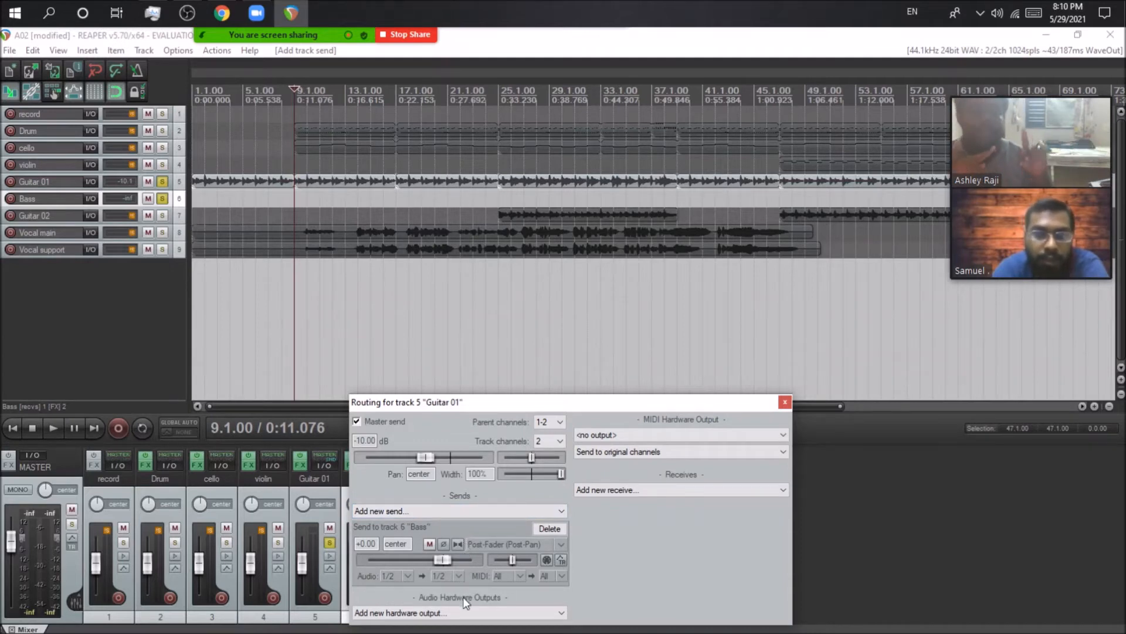
click(785, 402)
View the BIAS AMP 2 effect on the Guitar 01 track and close its effects window
click(320, 484)
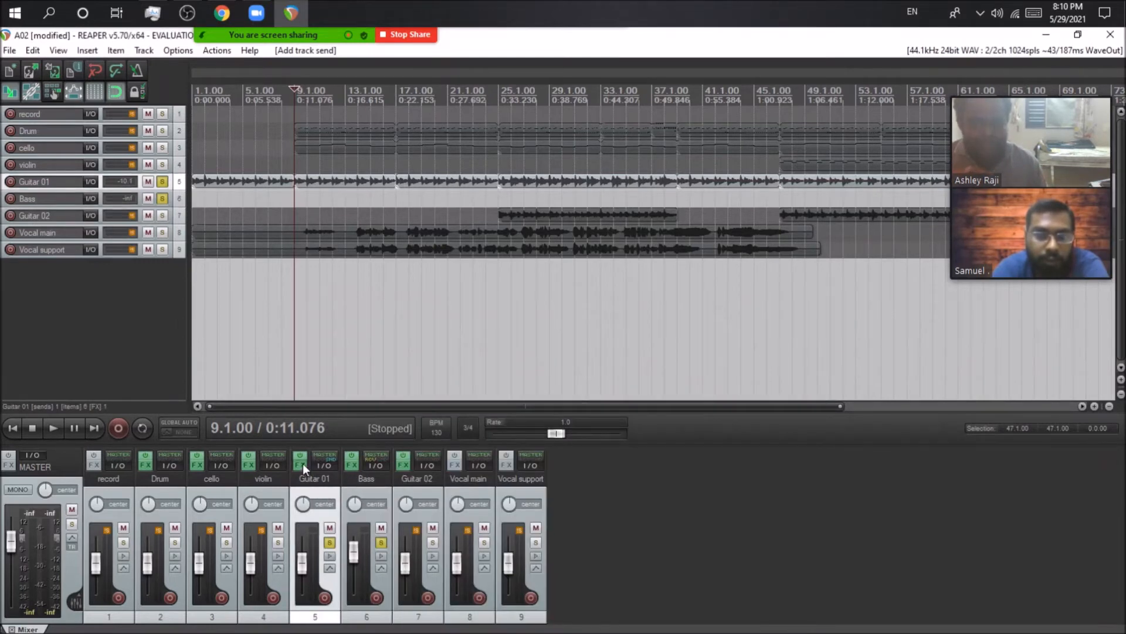
click(300, 464)
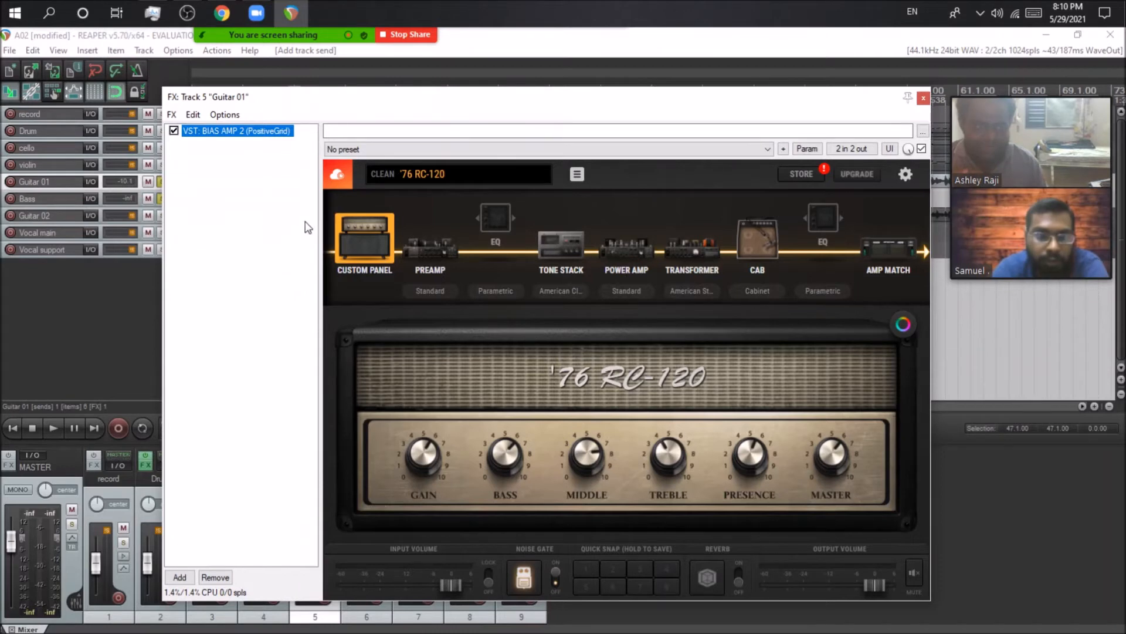
click(923, 98)
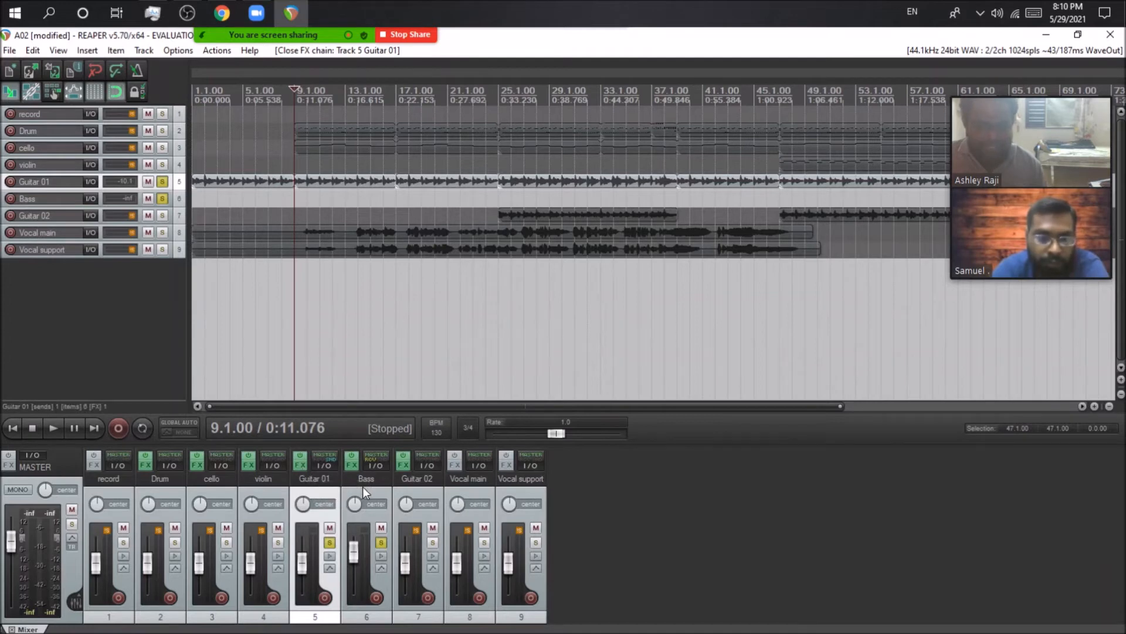
Bypass ReaPitch on the Bass track and close its effects chain
click(352, 466)
click(389, 109)
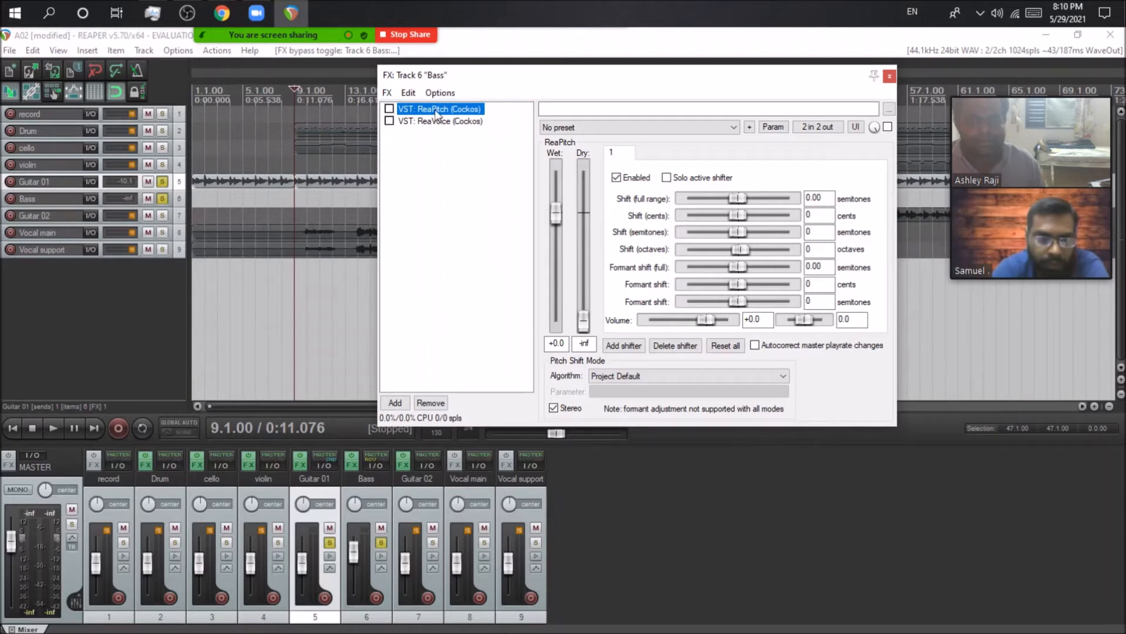
click(889, 77)
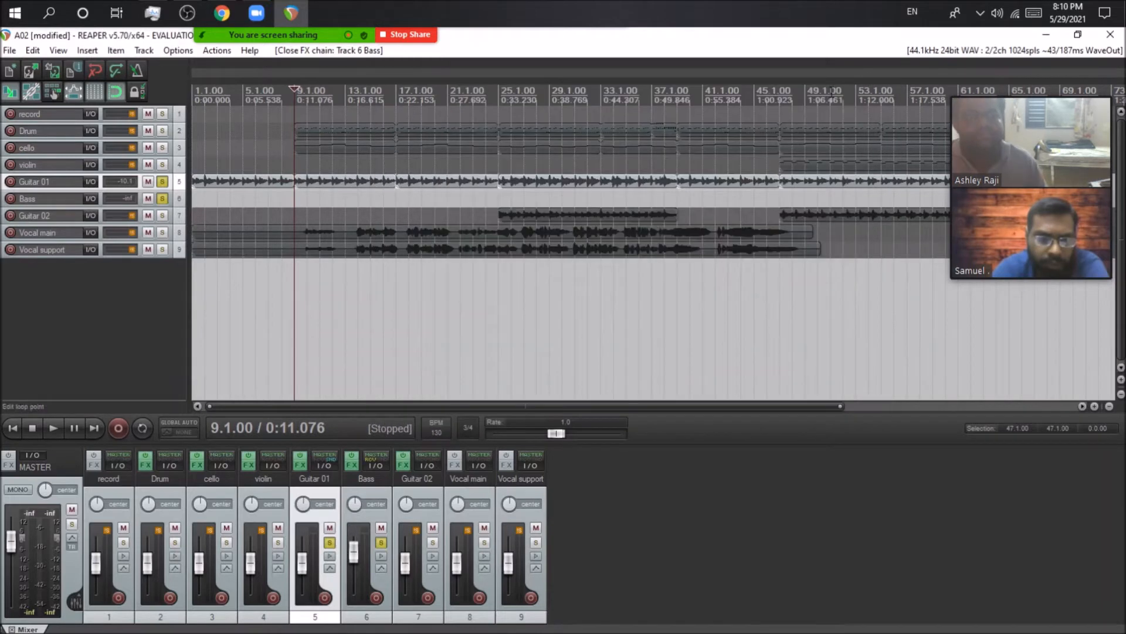
Play back the soloed Guitar 01 and Bass tracks twice from bar 9 to hear the send, stopping after each pass
click(54, 426)
click(33, 428)
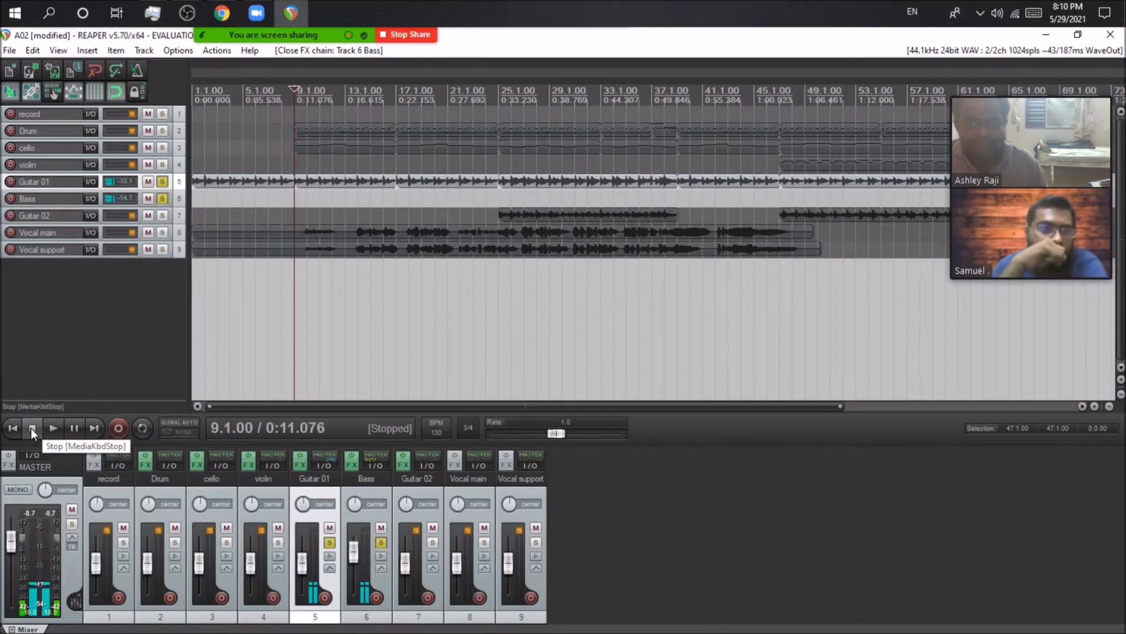
click(48, 428)
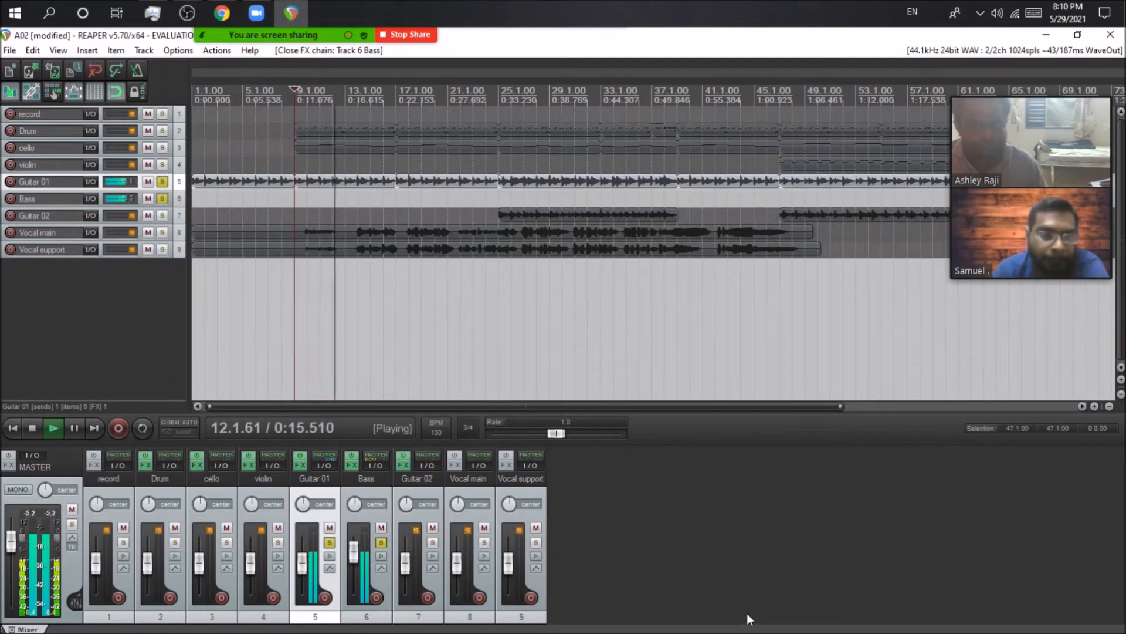
click(32, 428)
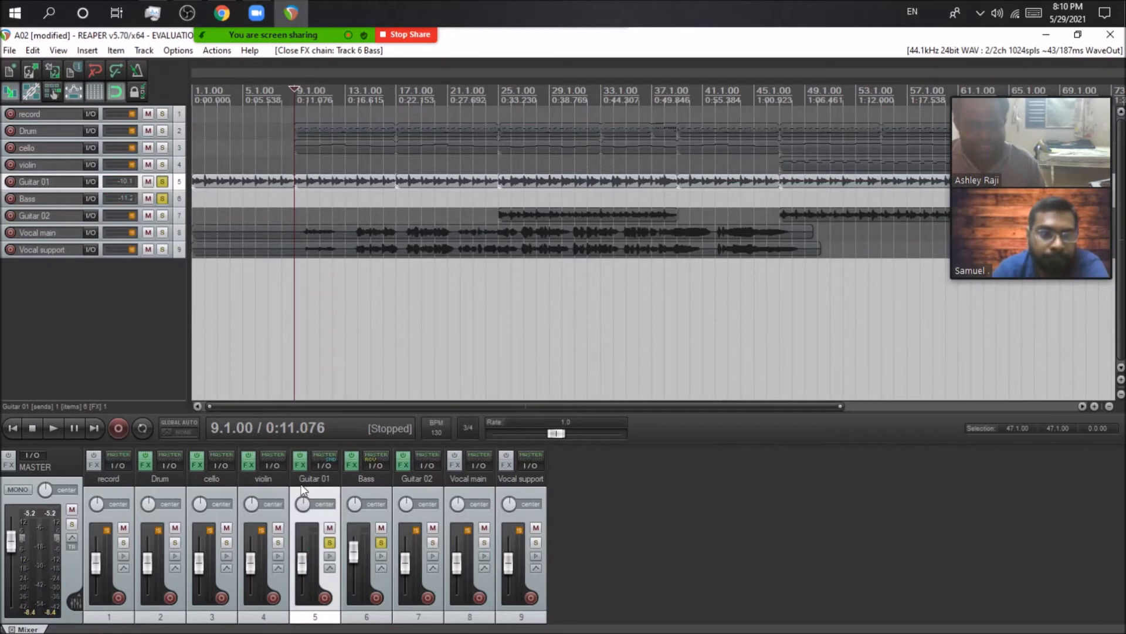
Examine the Bass track's routing, including its available sends and its receive from Guitar 01
click(375, 464)
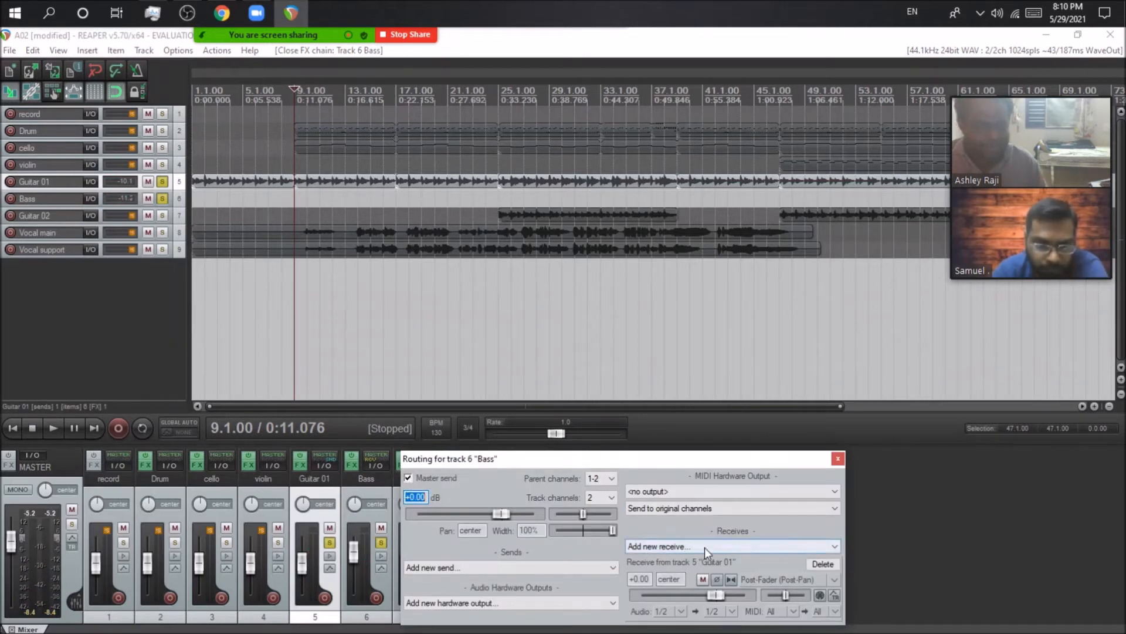
click(551, 567)
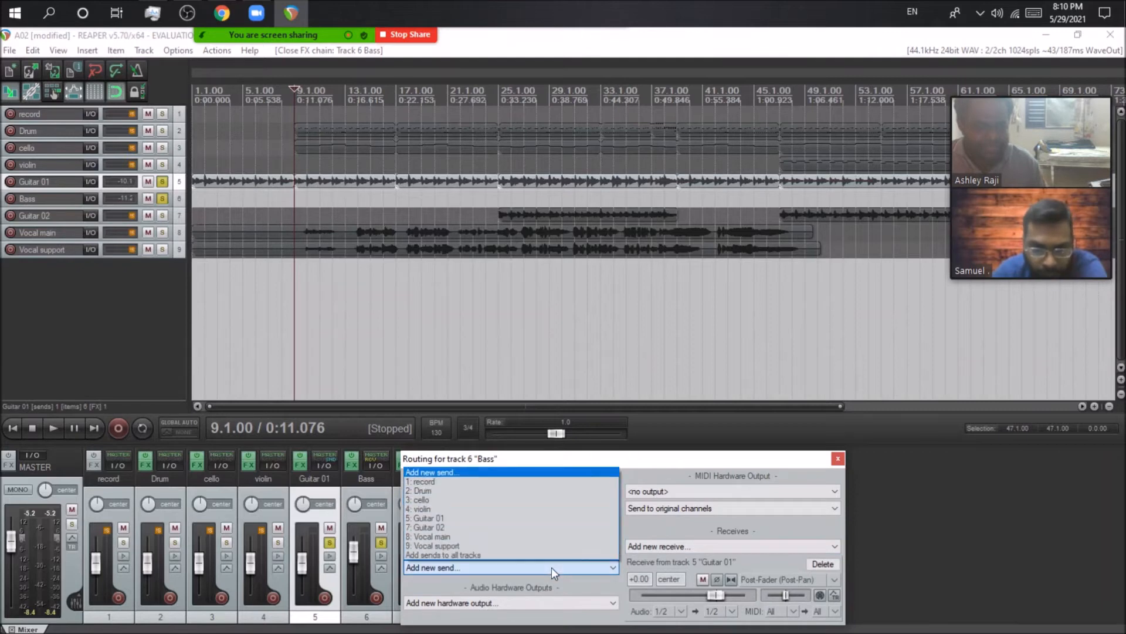
click(551, 568)
click(689, 546)
click(690, 544)
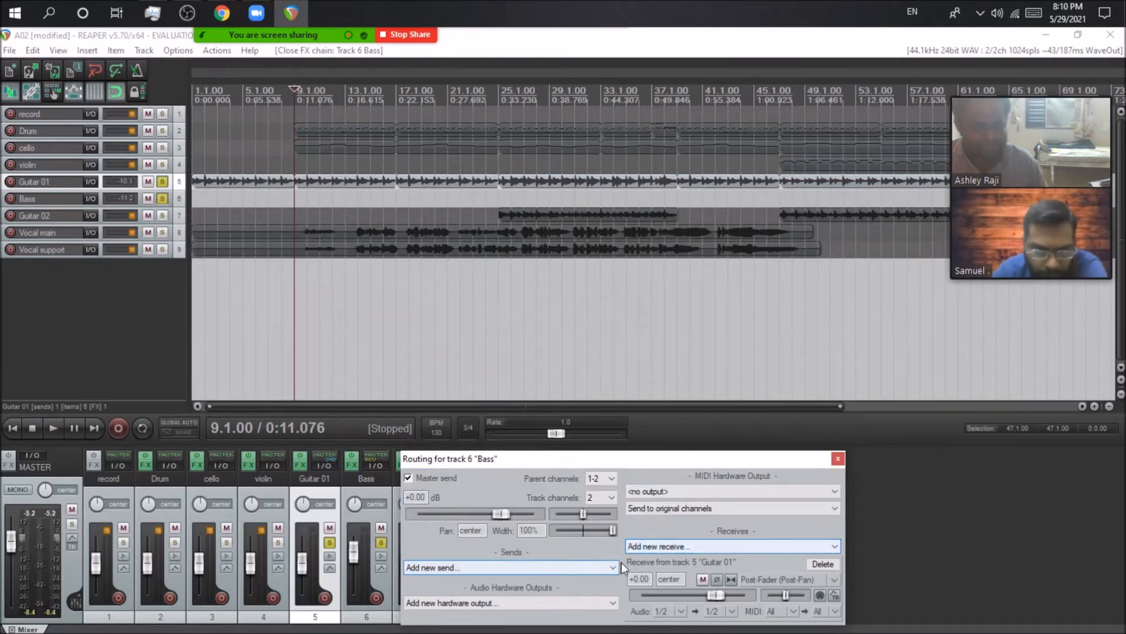
click(698, 548)
click(698, 549)
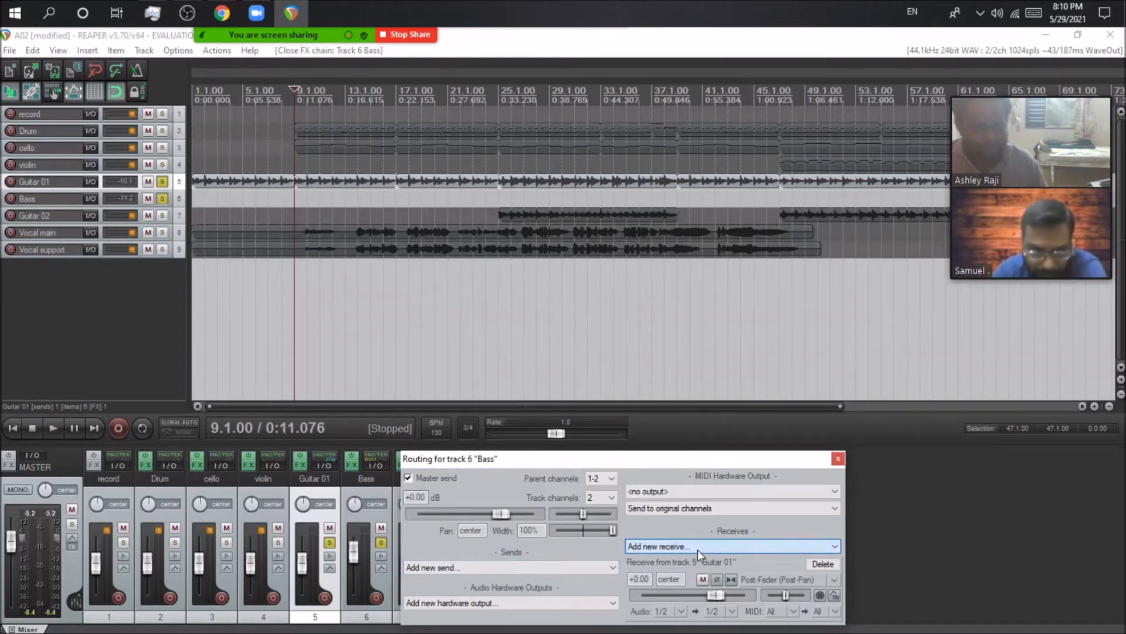
click(837, 459)
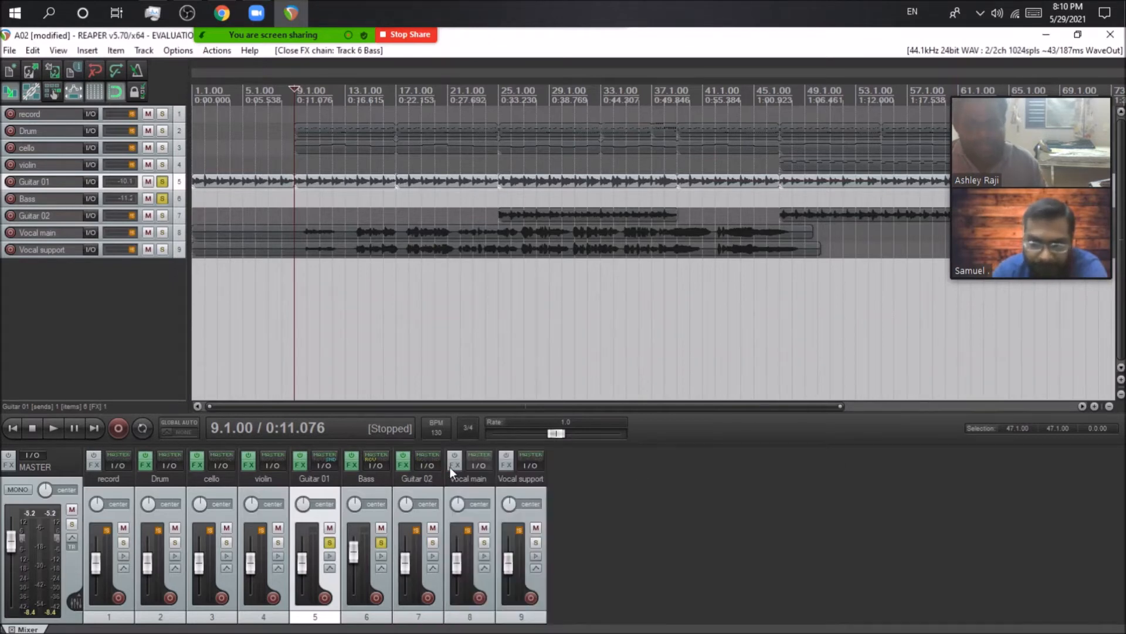
Examine the post-fader, pre-fader and pre-FX options of Guitar 01's send to Bass, and Guitar 01's BIAS AMP 2 effect
click(328, 463)
click(509, 543)
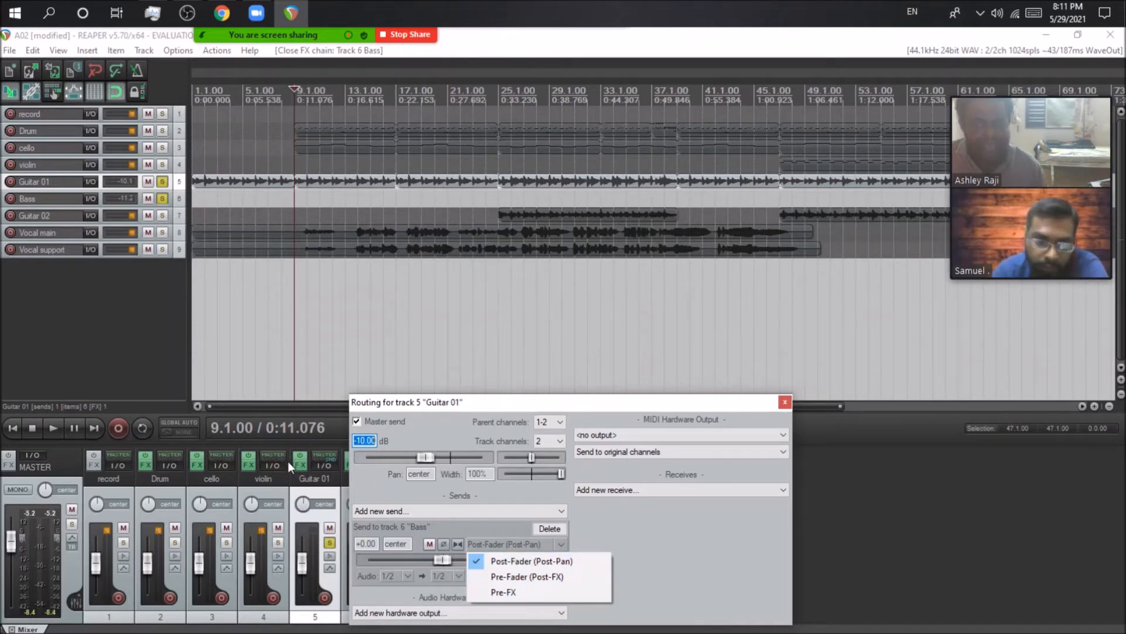
click(181, 202)
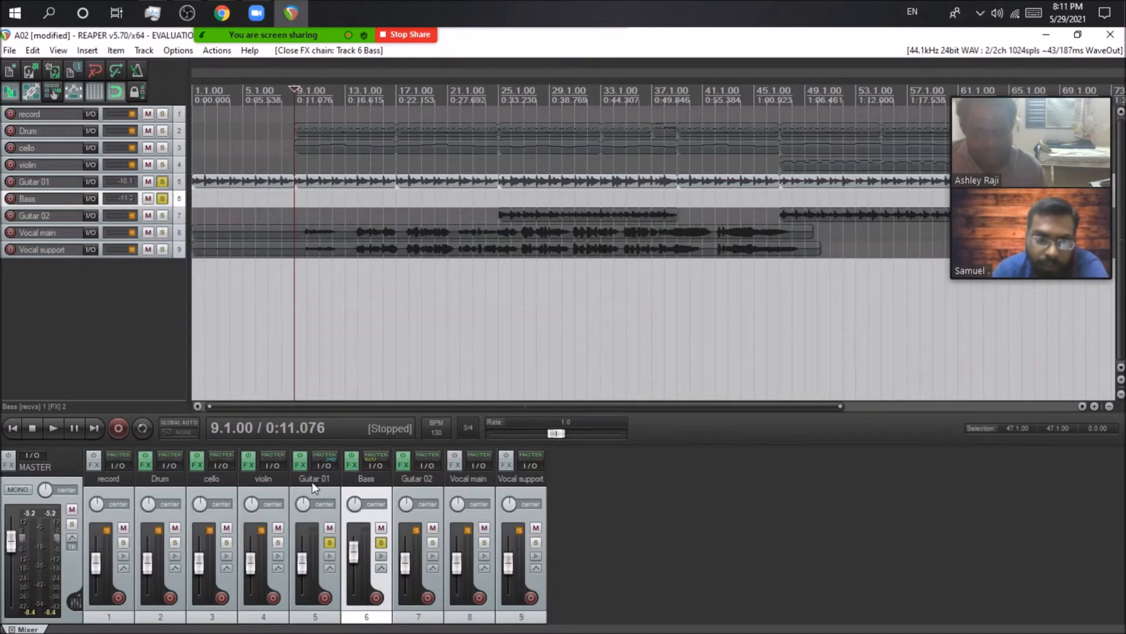
click(303, 466)
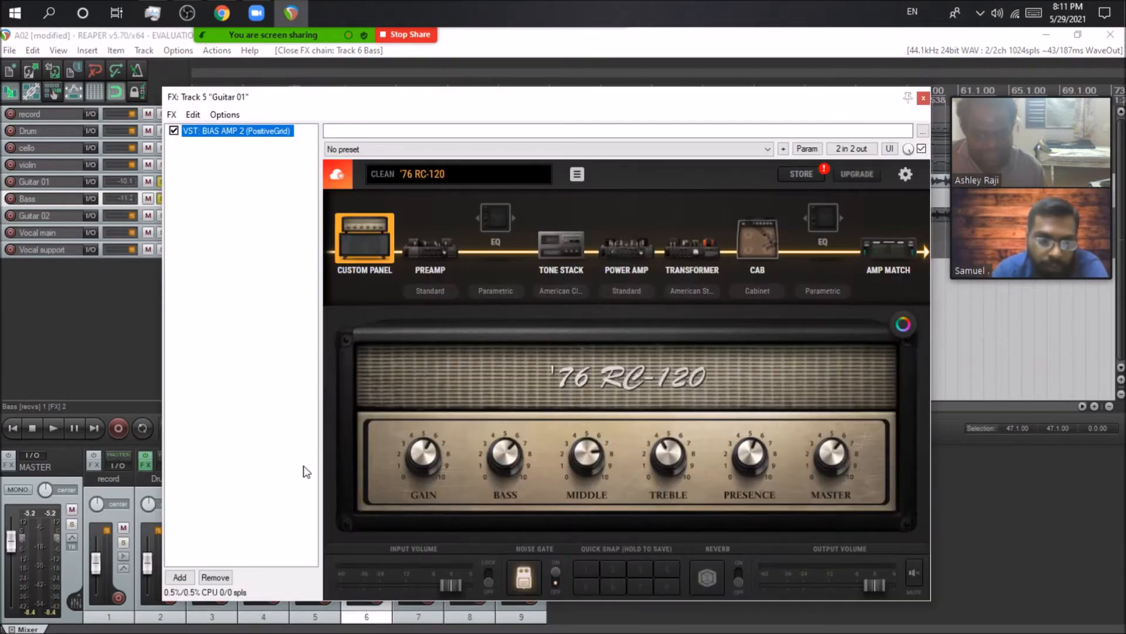
click(924, 98)
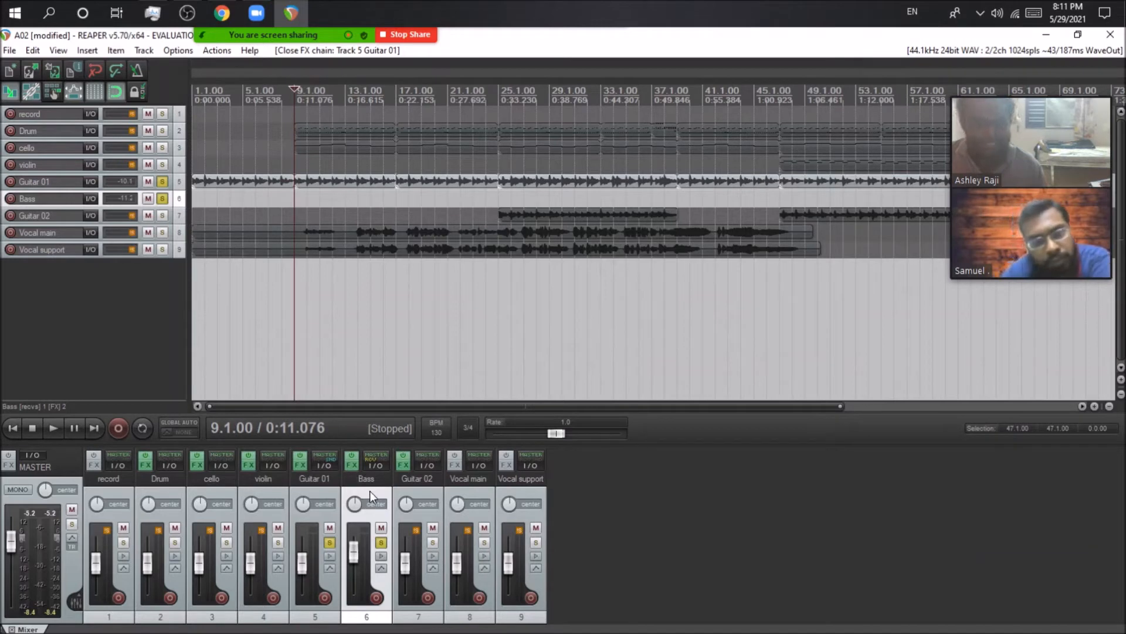
click(319, 464)
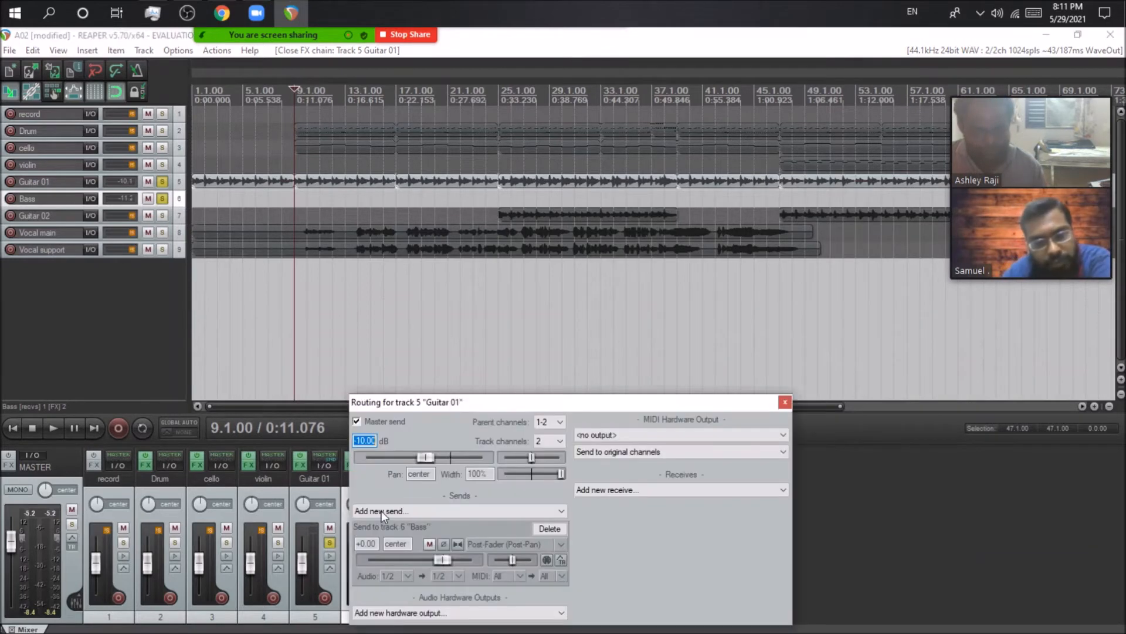
click(492, 542)
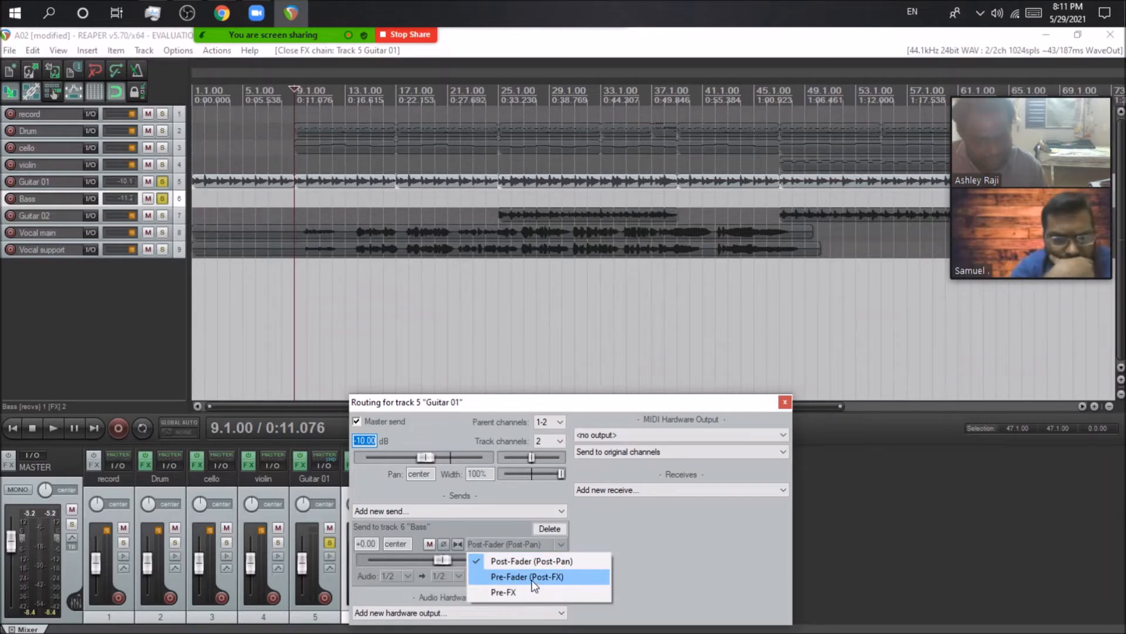
click(785, 401)
Select the first audio item on Guitar 01 and view the track's BIAS AMP 2 effect
click(242, 182)
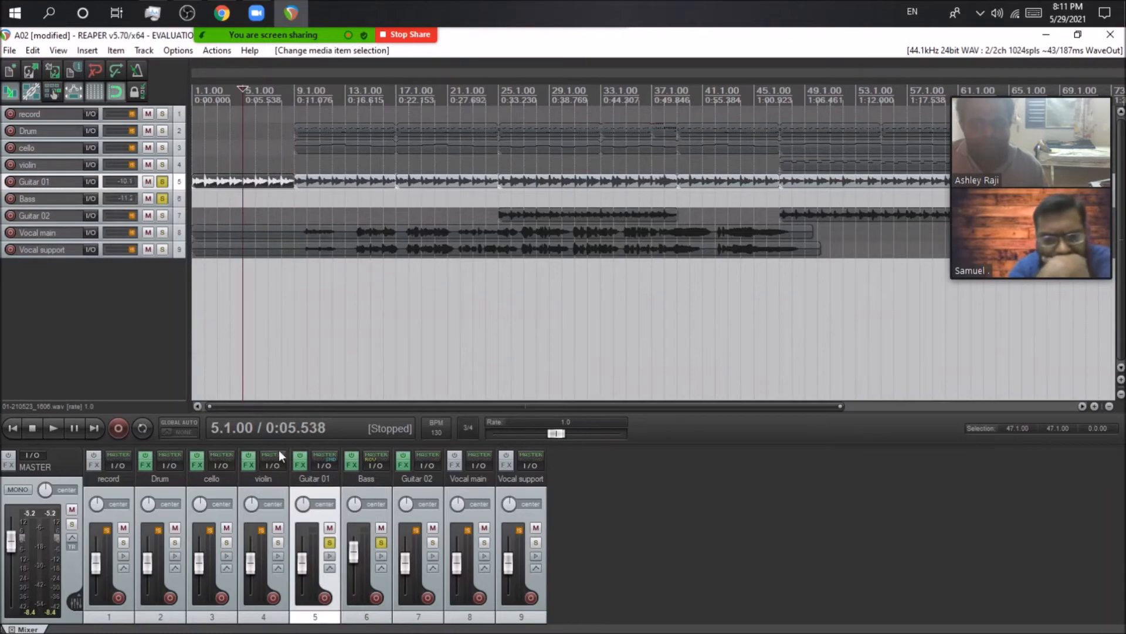
click(302, 470)
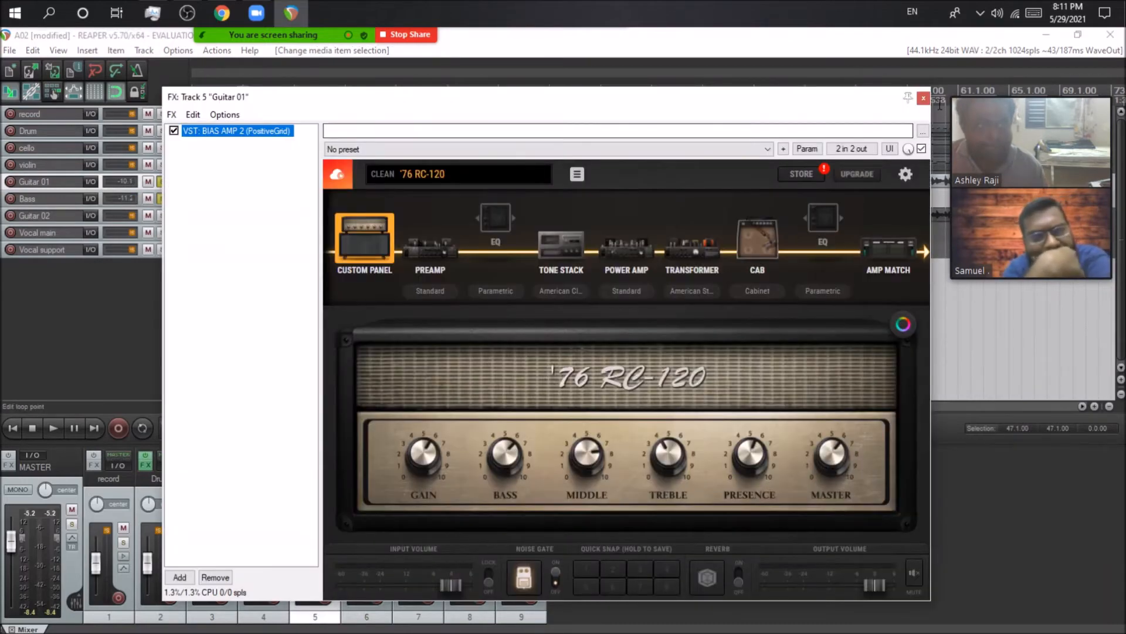
click(924, 97)
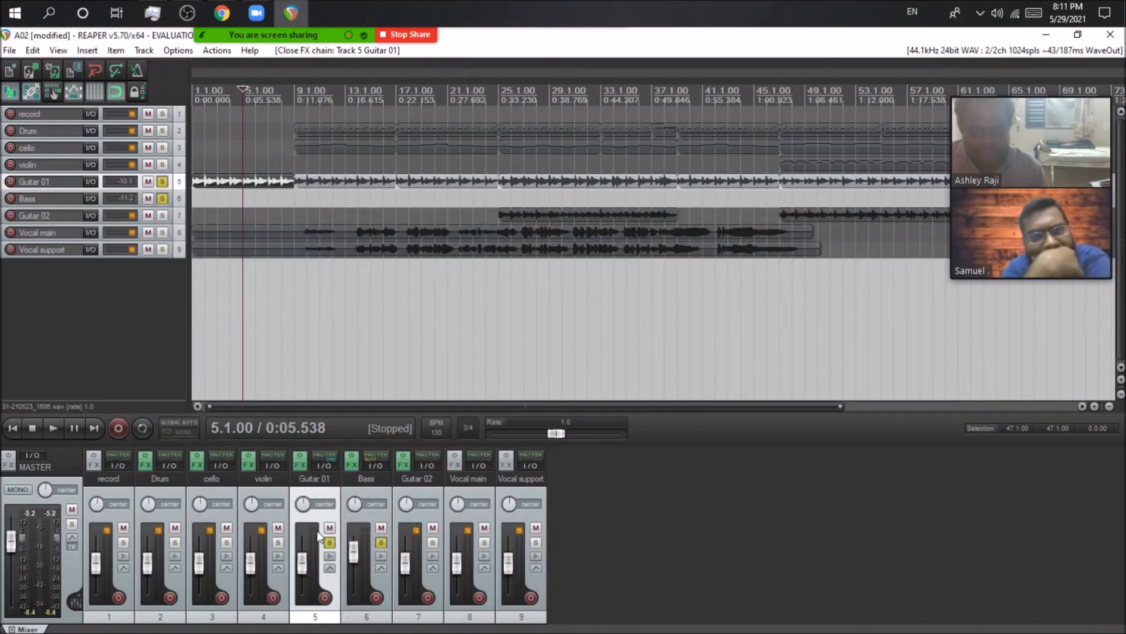
Add three new empty tracks after Vocal support
mouse_move(299, 591)
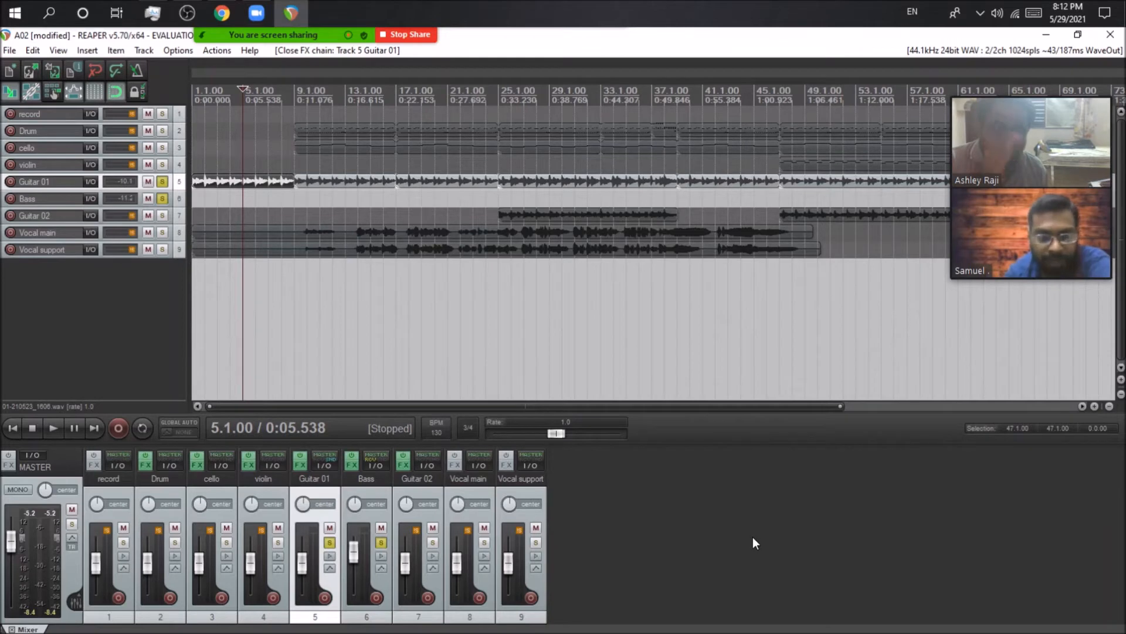
double_click(603, 495)
double_click(601, 494)
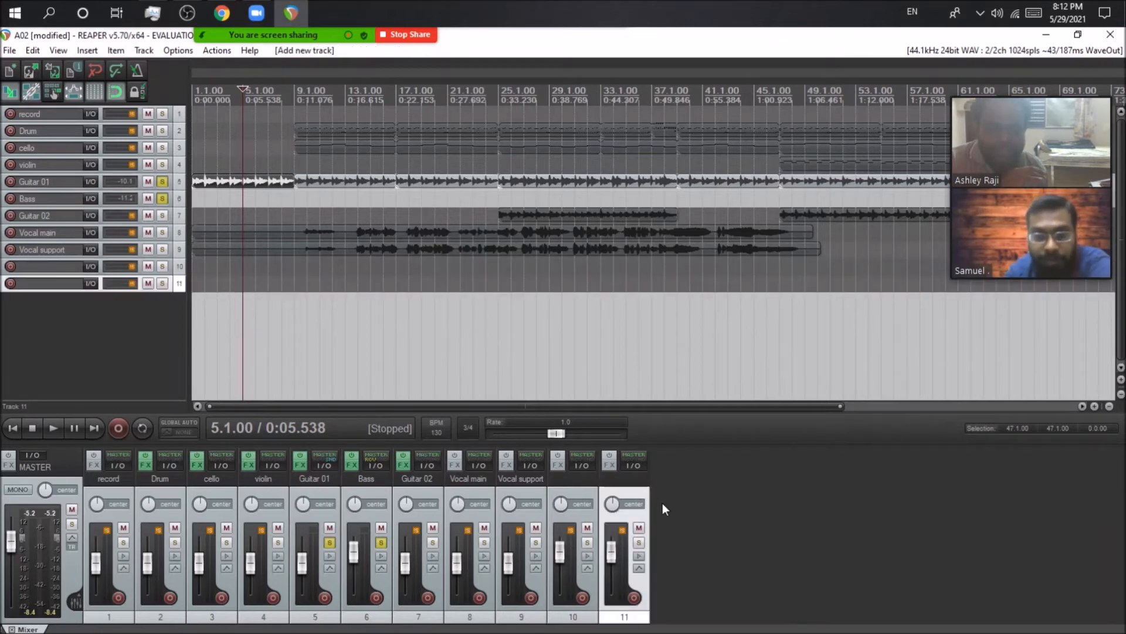
double_click(663, 502)
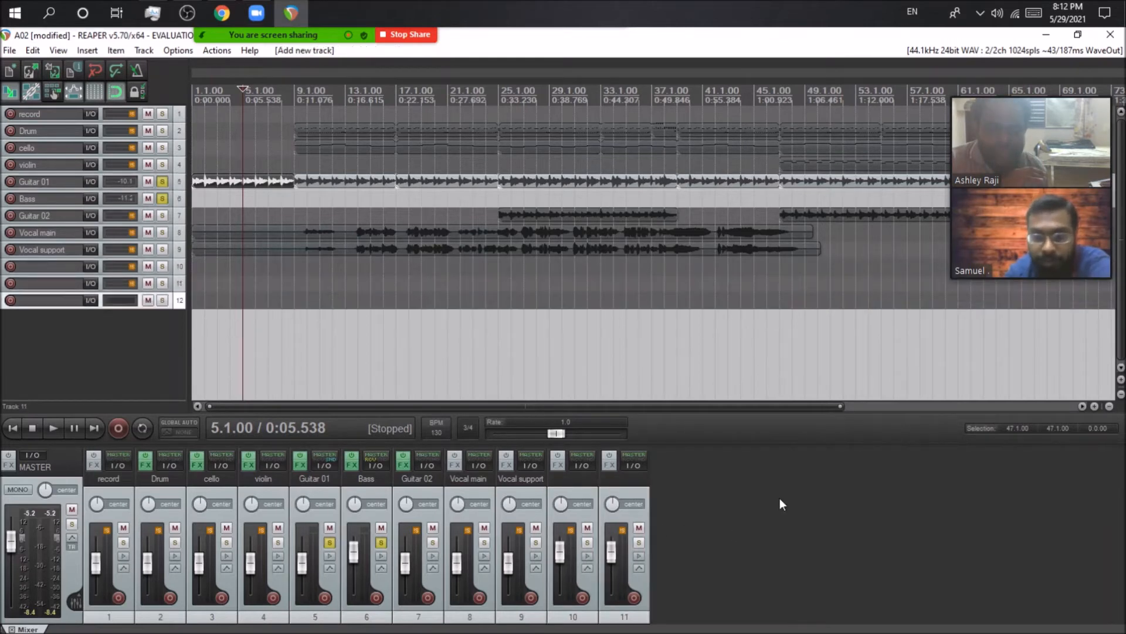
Delete all the empty tracks after Vocal support
click(588, 488)
key(Delete)
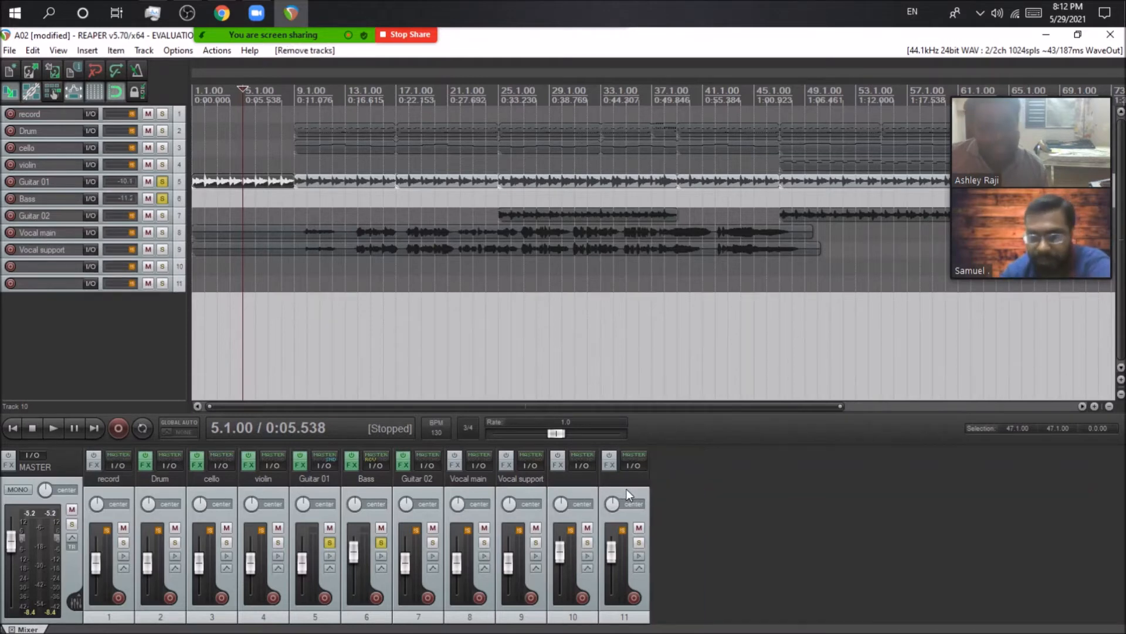
click(590, 492)
key(Delete)
click(590, 492)
key(Delete)
double_click(604, 491)
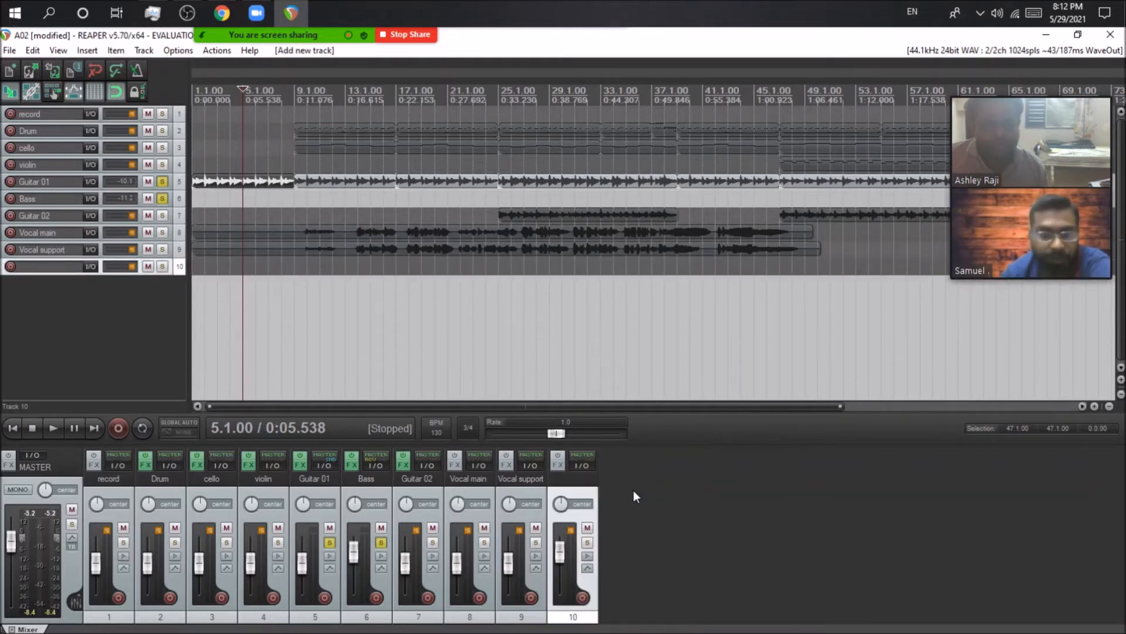
key(Delete)
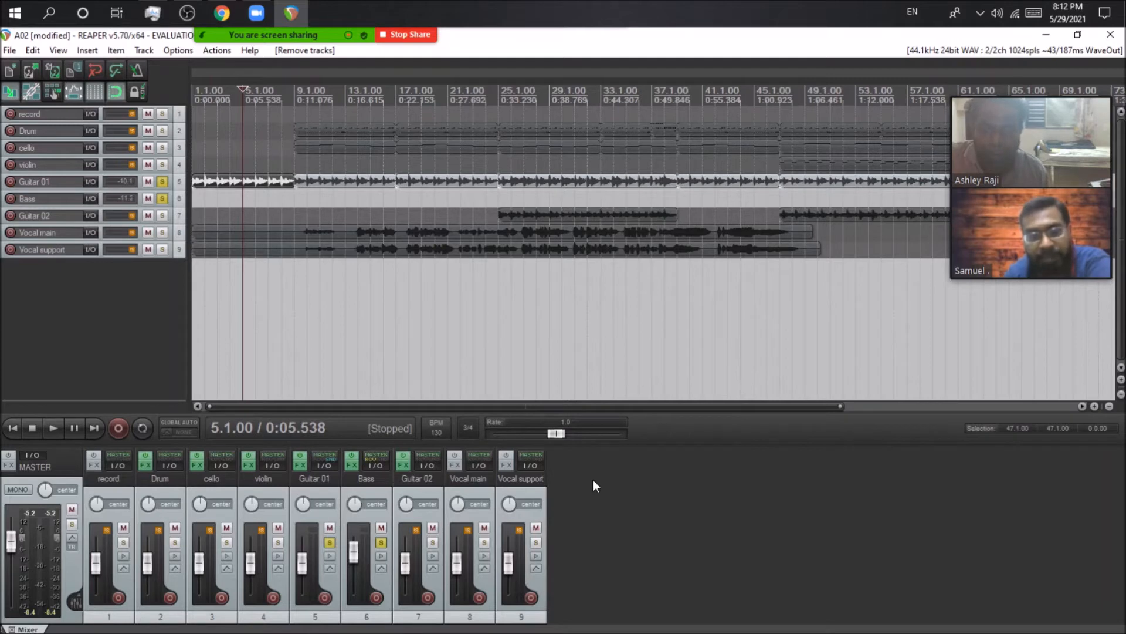
Examine the Bass track's effects chain and Guitar 01's routing with its send to Bass
click(355, 467)
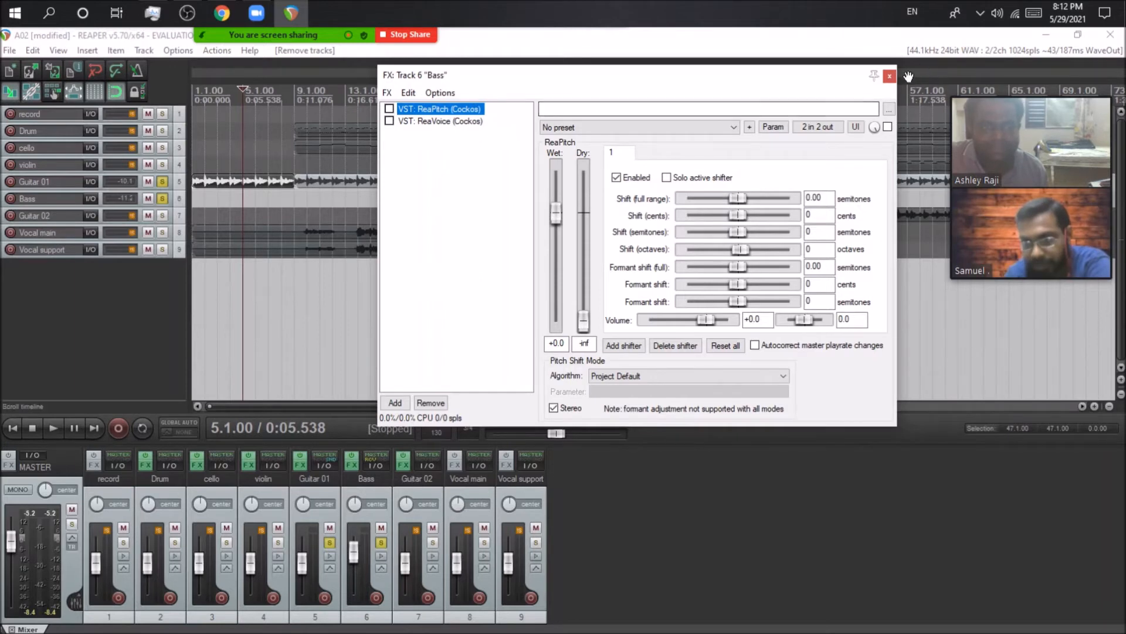
click(889, 76)
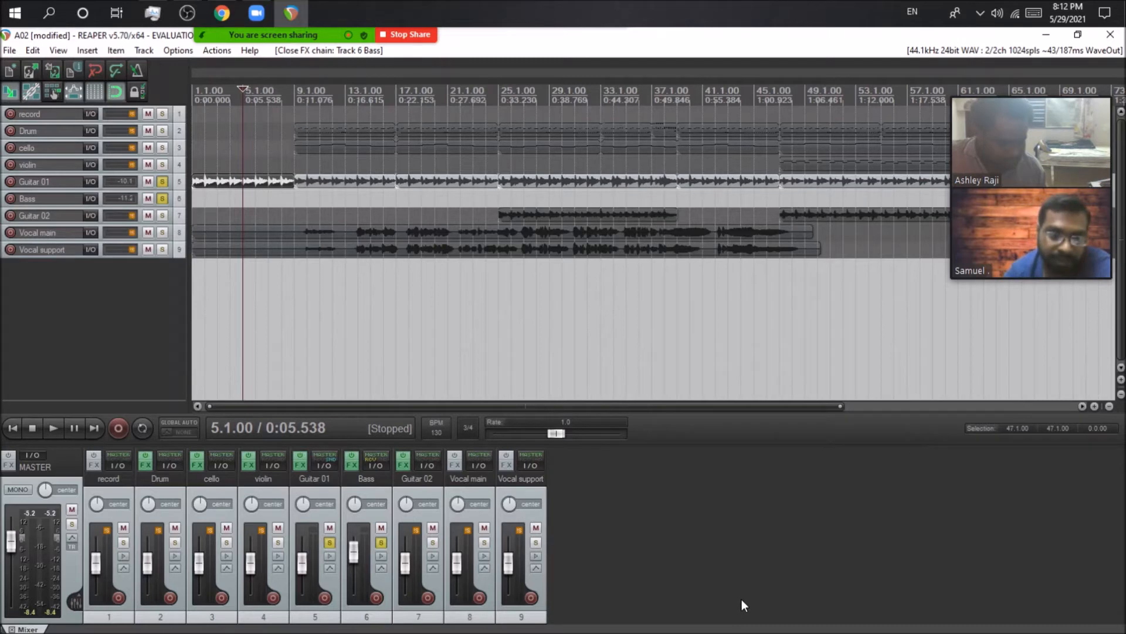
click(324, 464)
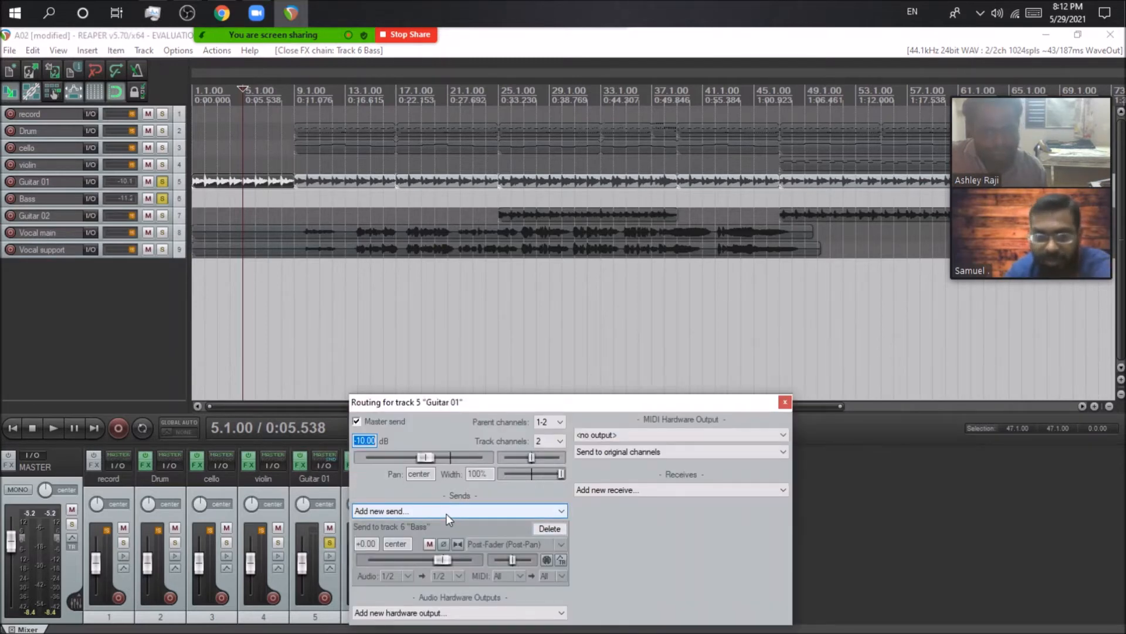
click(446, 512)
click(446, 513)
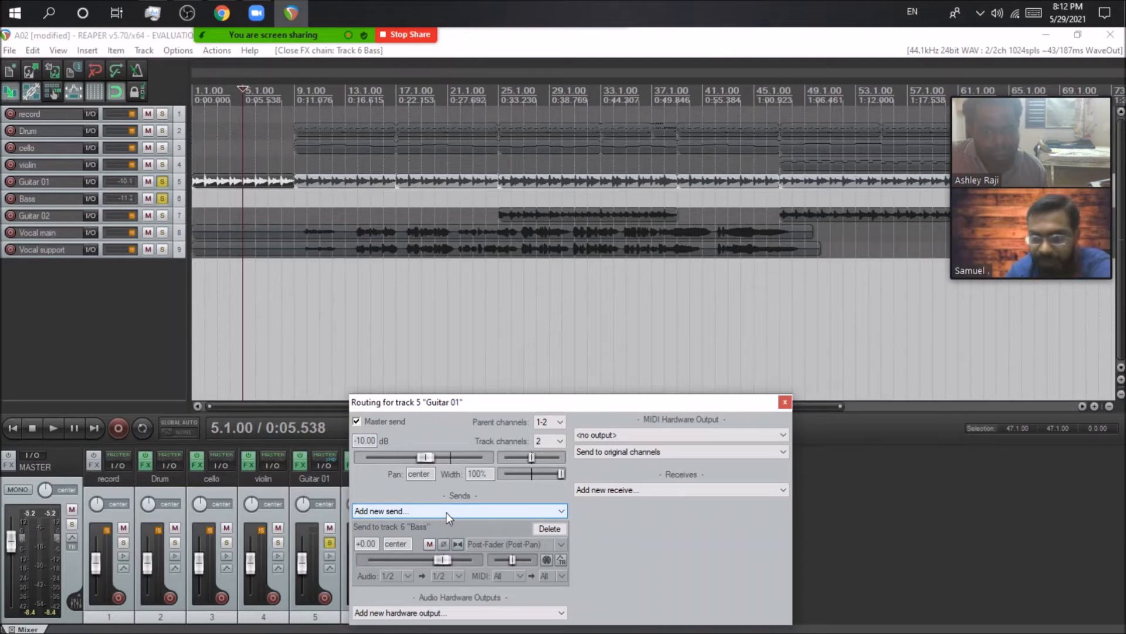
click(785, 402)
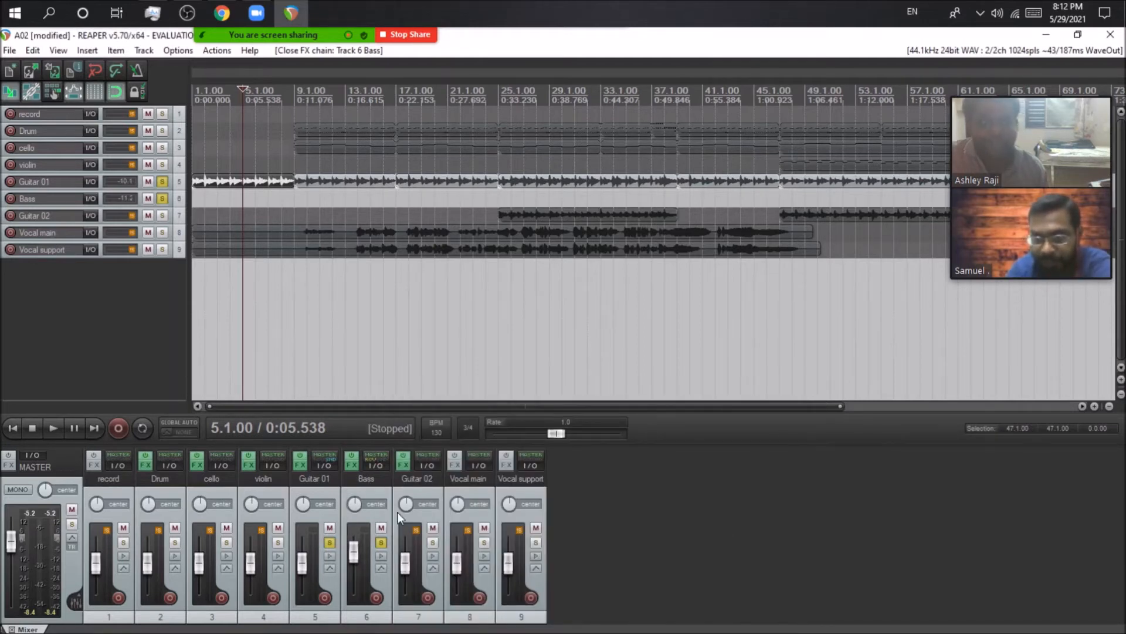
click(324, 465)
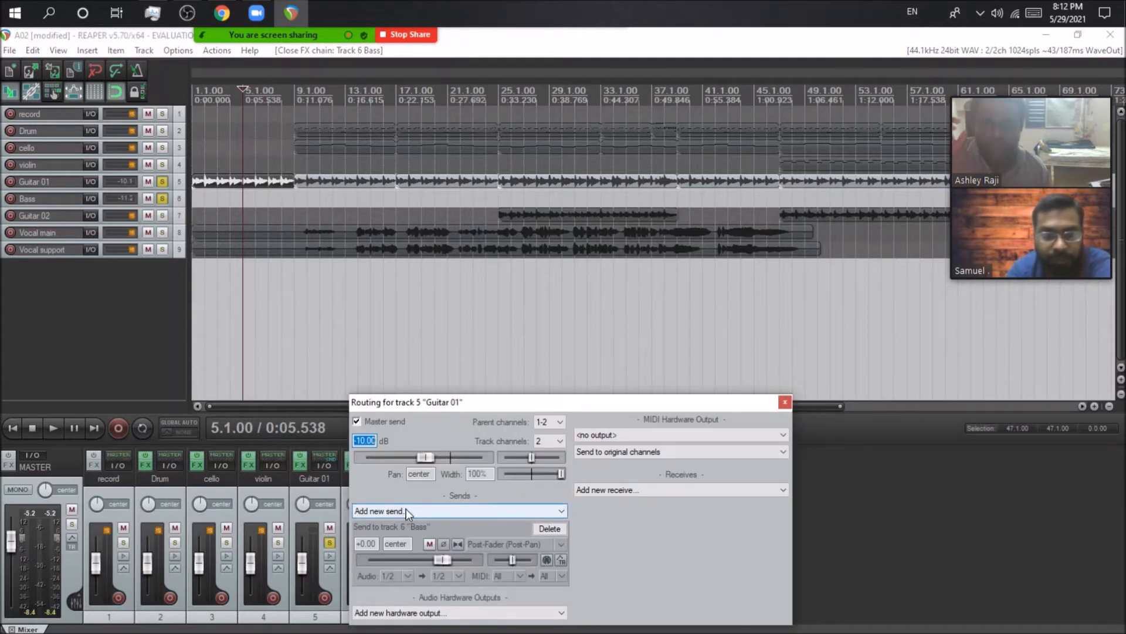
click(785, 403)
Examine the Bass track's receive from Guitar 01 and play a short passage of the two soloed tracks
click(372, 457)
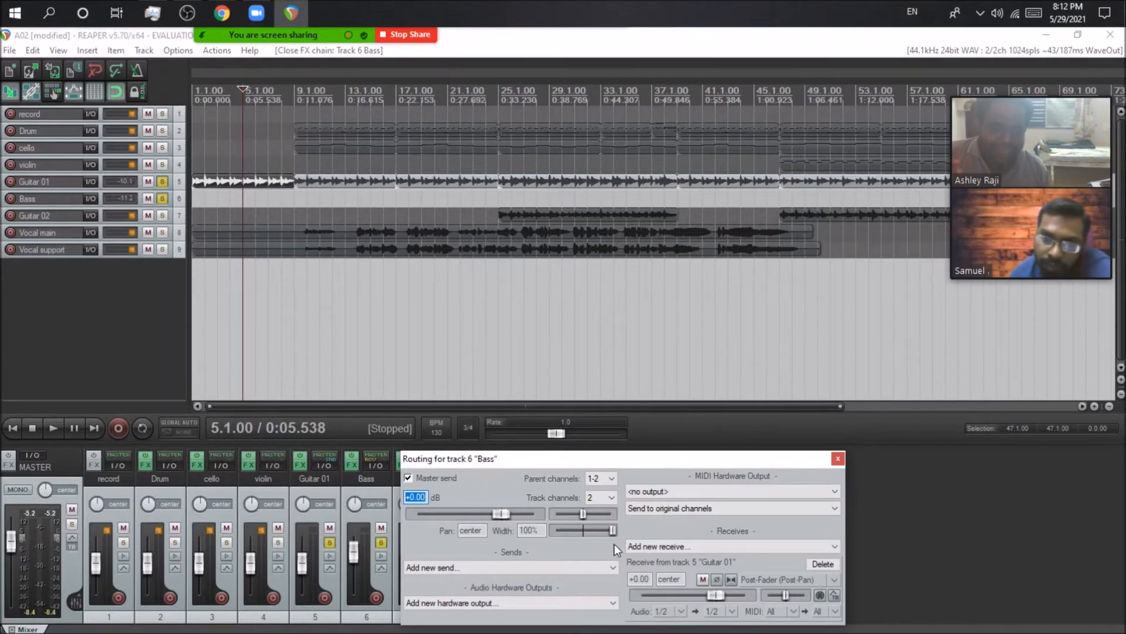
click(638, 540)
click(642, 540)
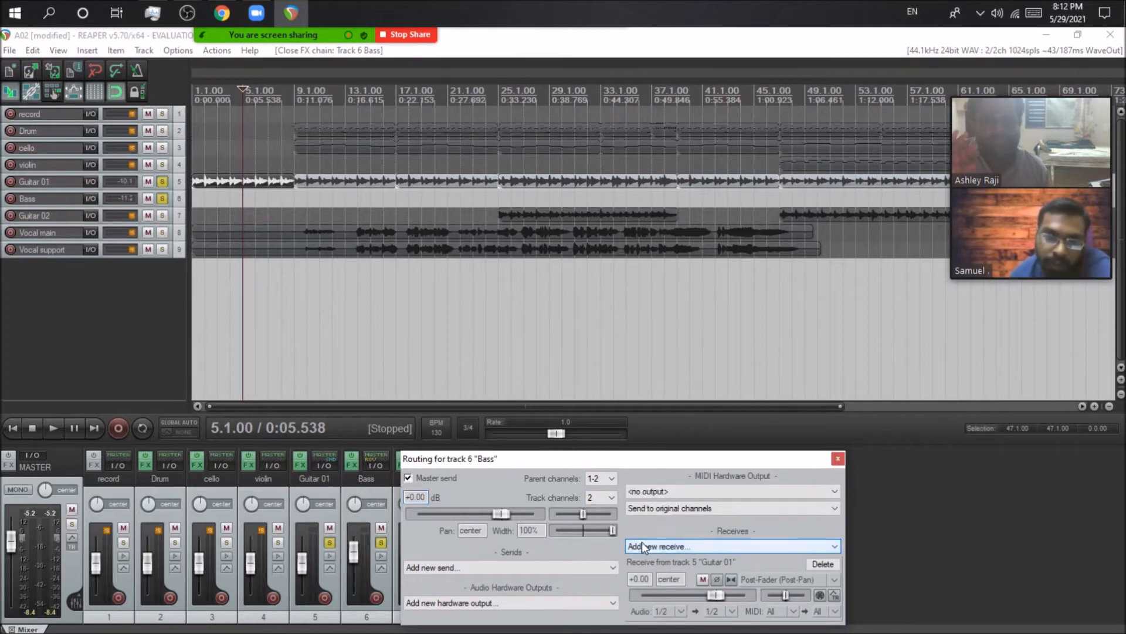
click(837, 458)
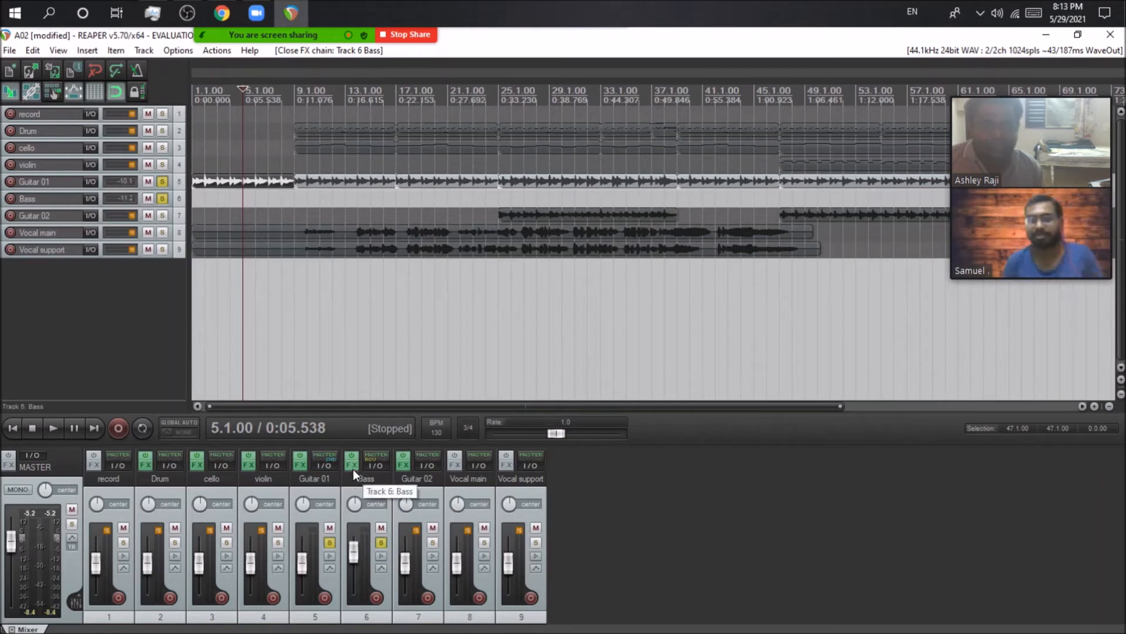
click(52, 429)
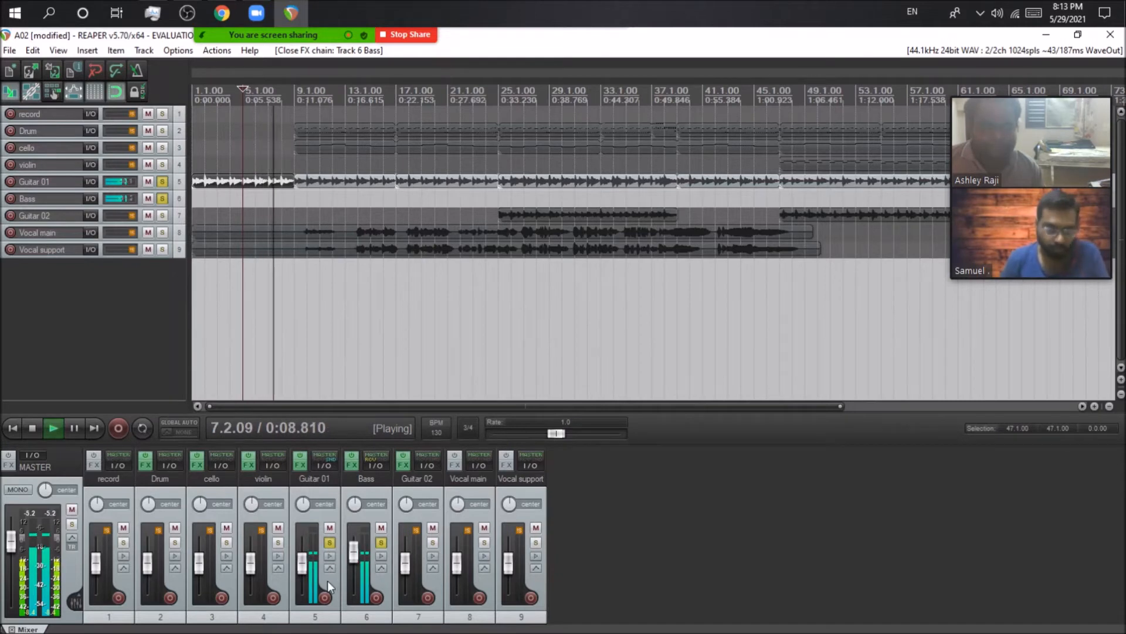
click(33, 429)
Enable ReaPitch on the Bass track, set its octave shift to -1, and play back the result
click(352, 465)
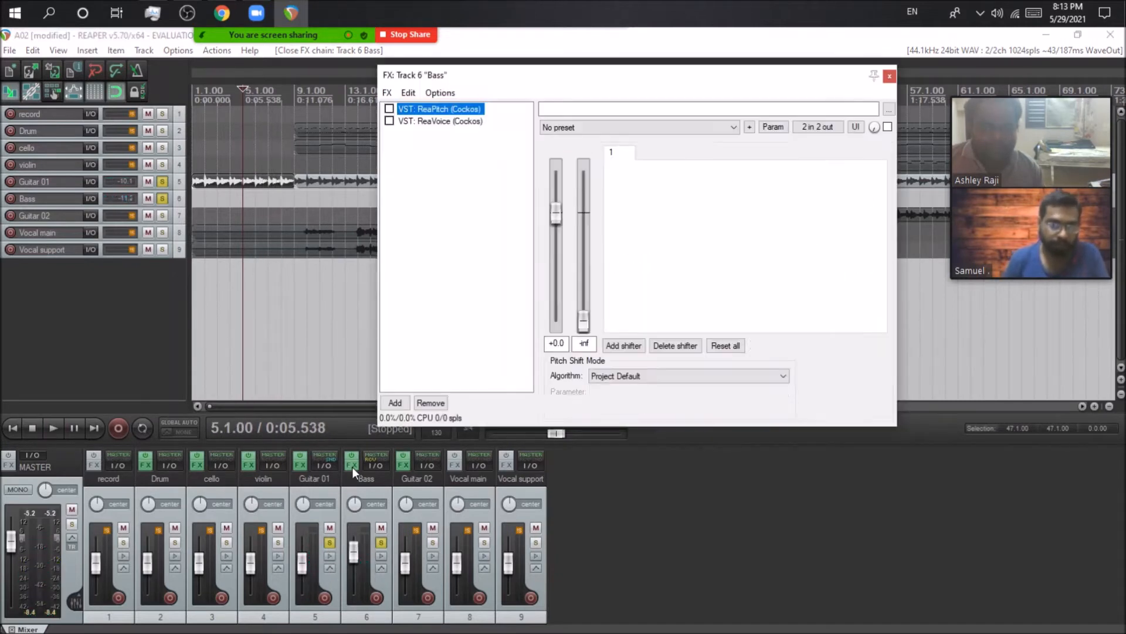
click(389, 108)
drag(741, 249, 704, 249)
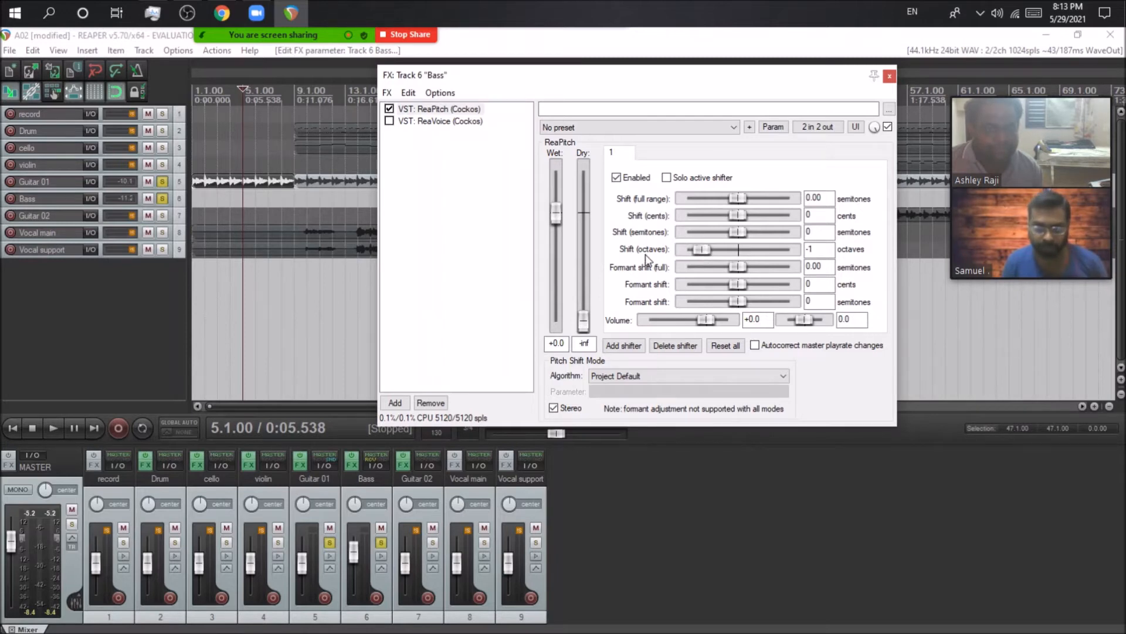
click(58, 430)
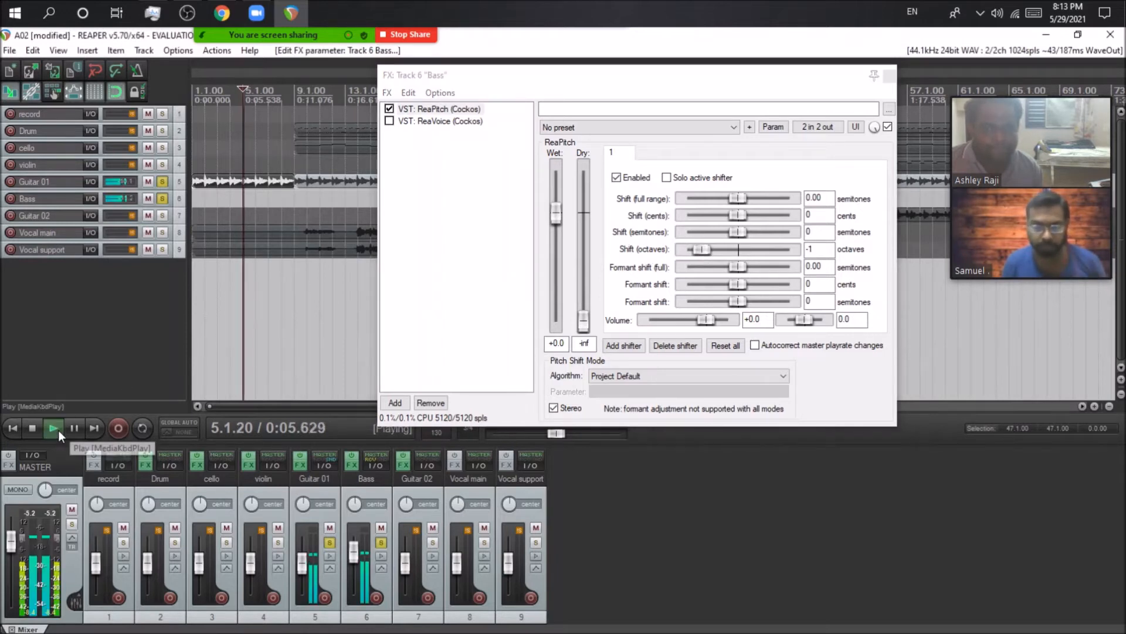
Audition the Bass track with Guitar 01 muted and unmuted, stop playback, and clear the solo on both tracks
click(330, 528)
click(332, 544)
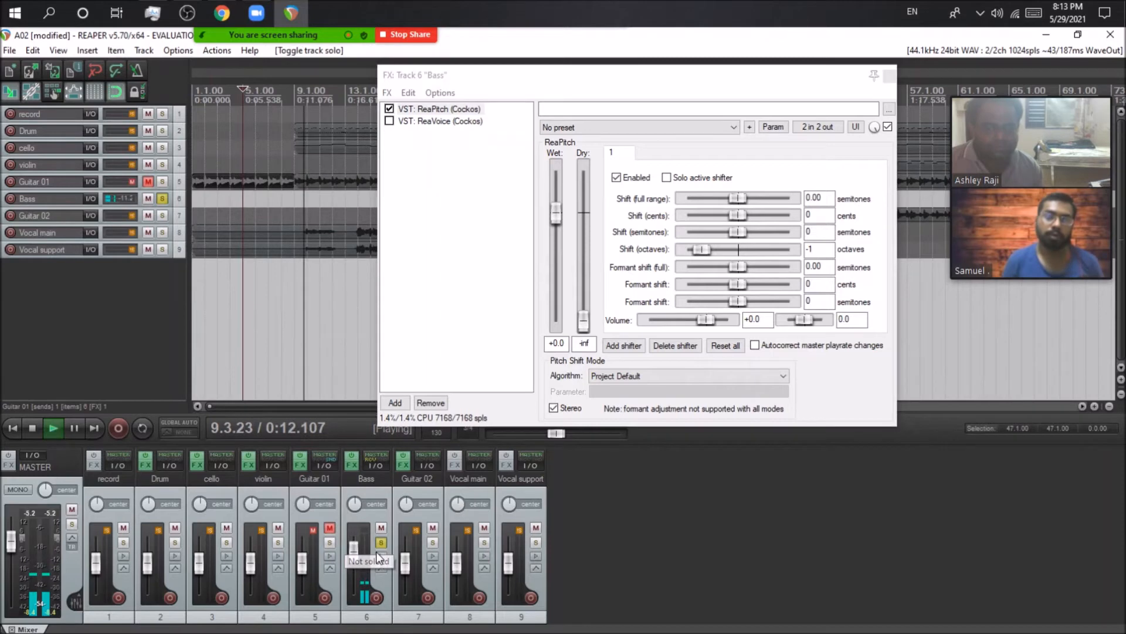
click(329, 529)
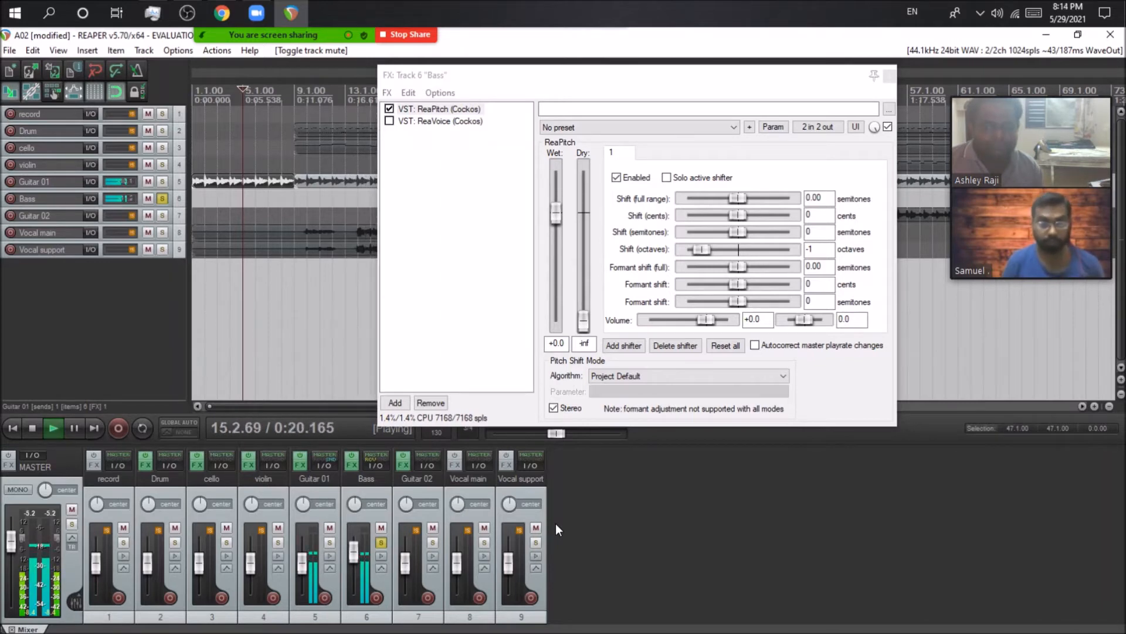
click(33, 427)
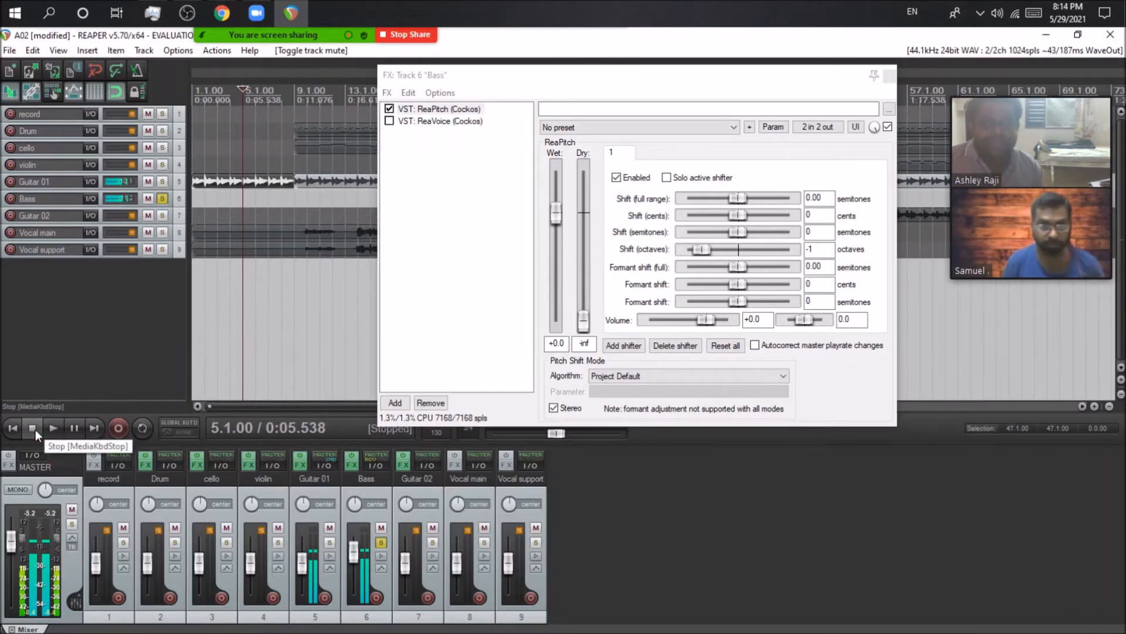
click(380, 543)
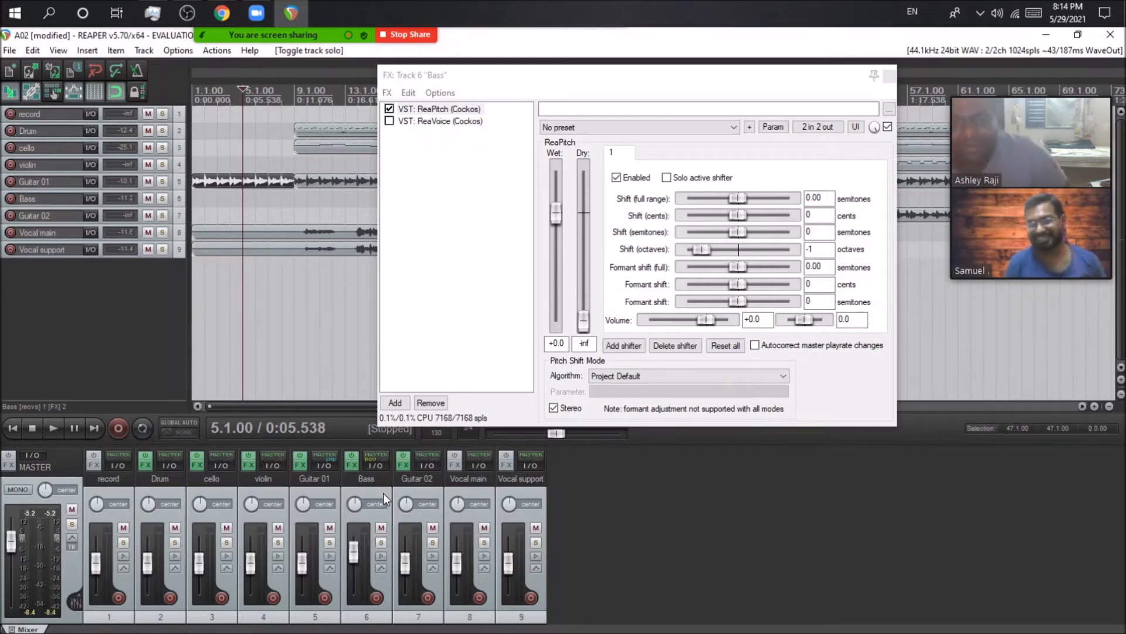
Bypass ReaPitch and enable ReaVoice in the Bass track's effect chain, and close the chain
click(390, 109)
click(395, 122)
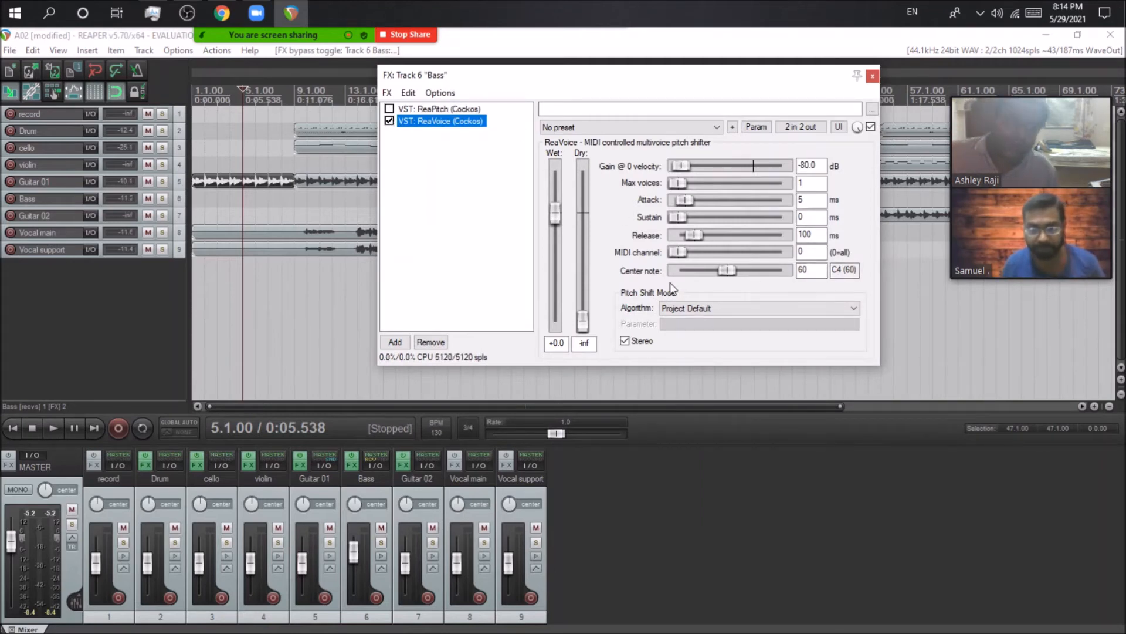
click(872, 76)
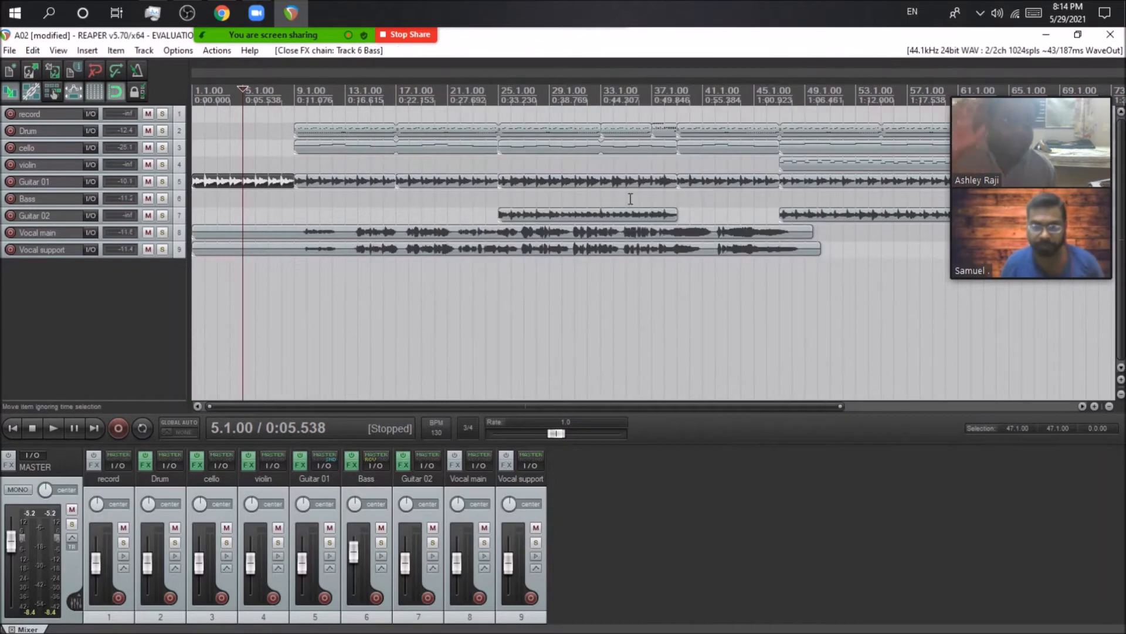
Select measures 1 to 9 from the project start, insert a new MIDI item on the Bass track and open it for editing
click(10, 429)
drag(194, 200, 297, 198)
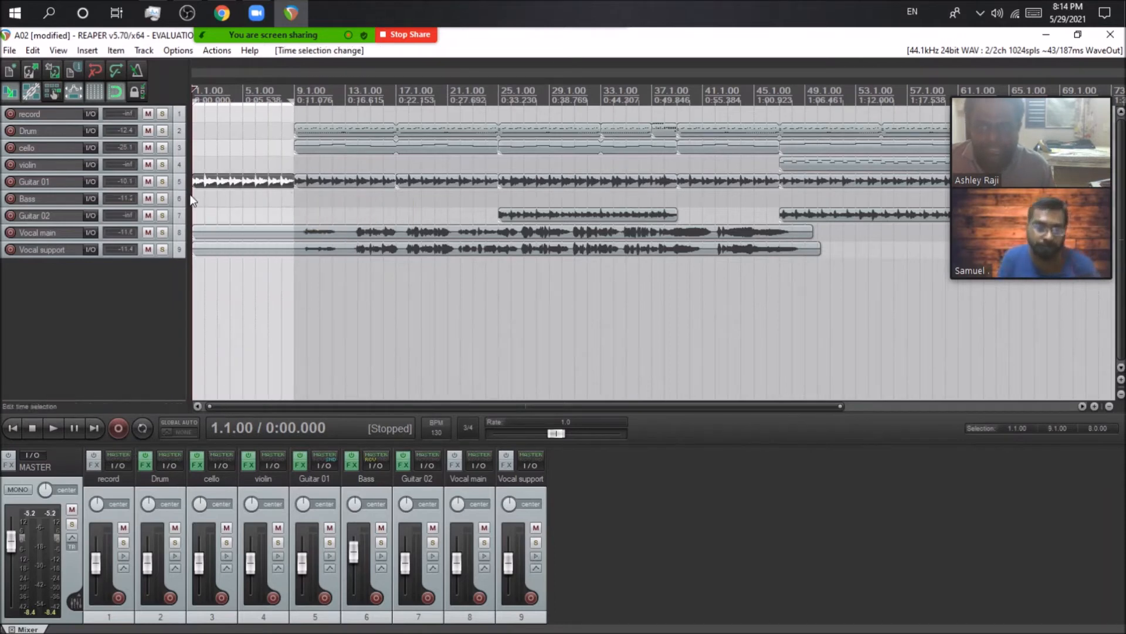
click(183, 200)
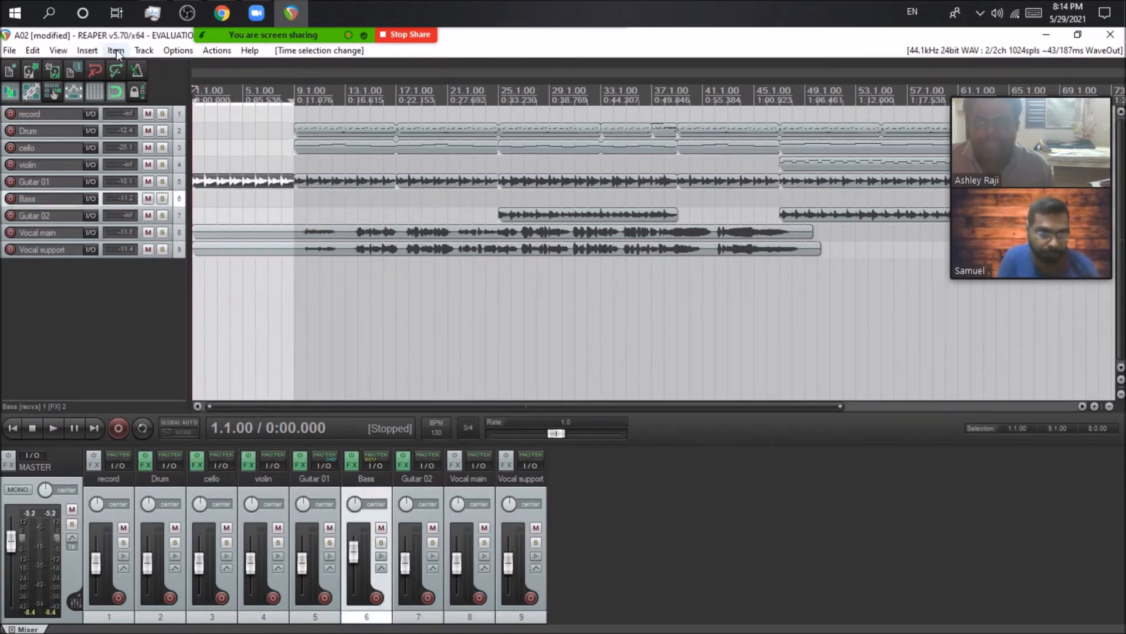
click(87, 51)
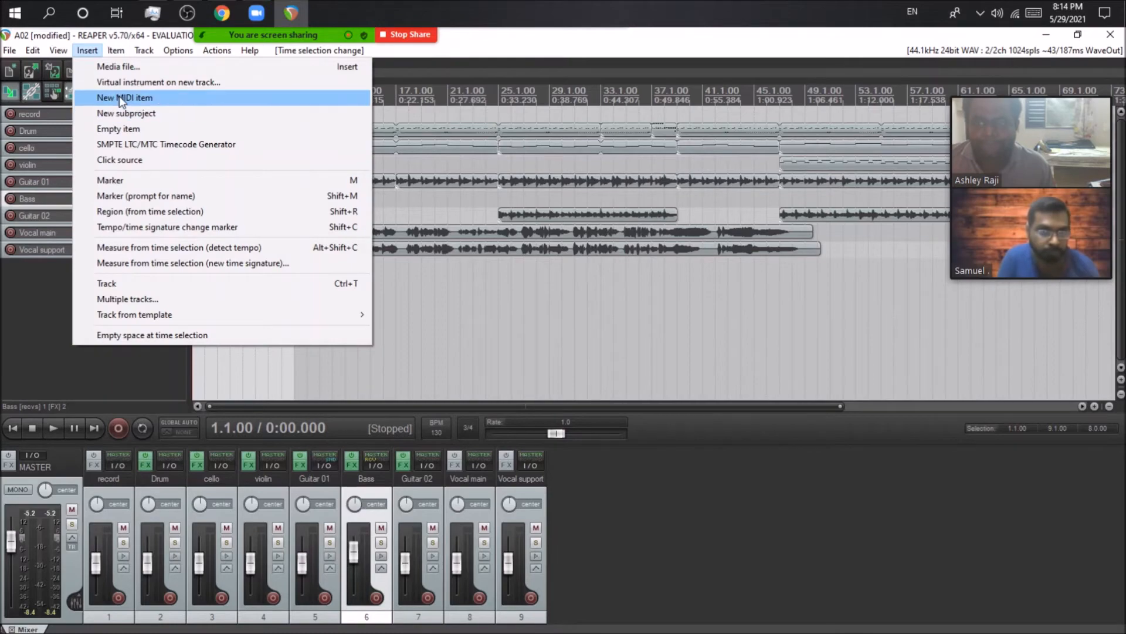
click(119, 95)
double_click(213, 200)
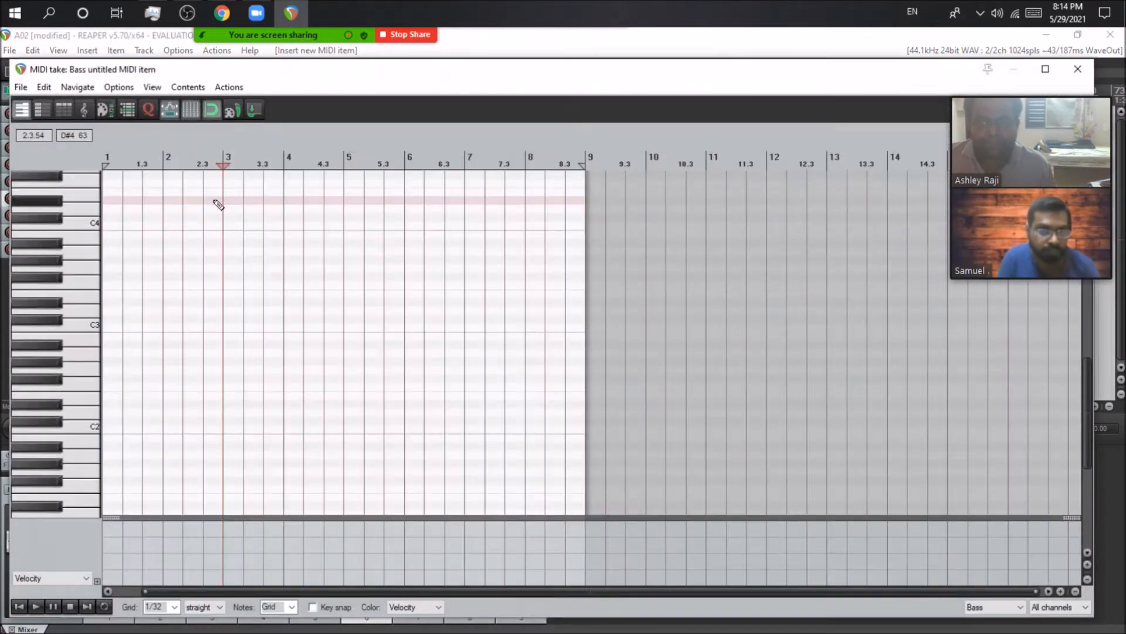
Set the MIDI editor grid to 1 and insert a one-measure C#4 note at measure 1
drag(562, 591, 535, 591)
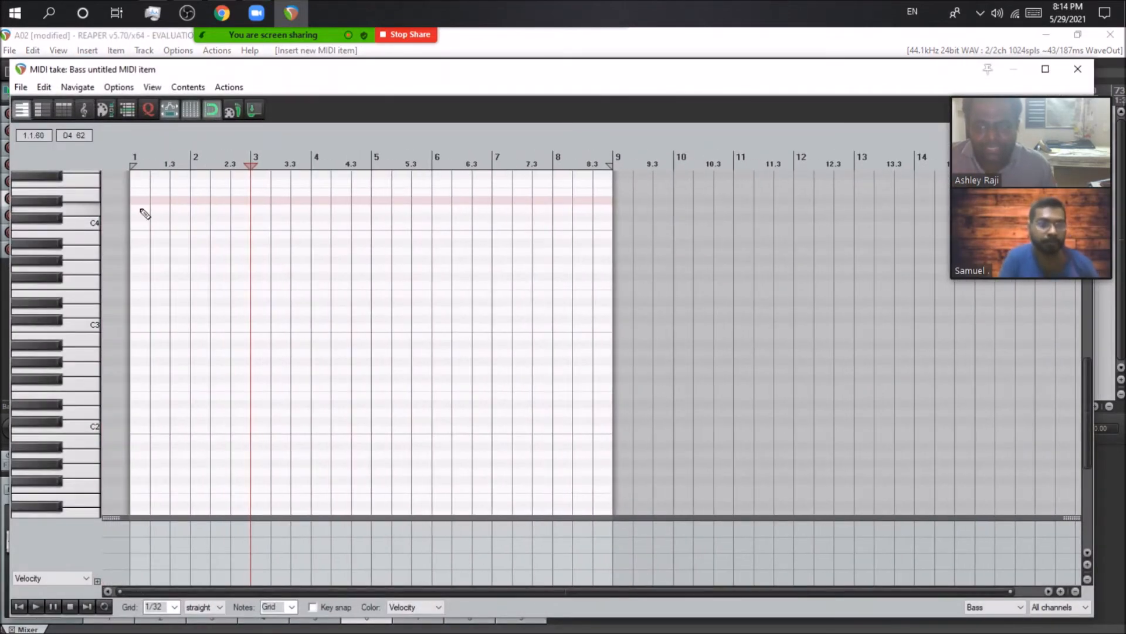
click(136, 217)
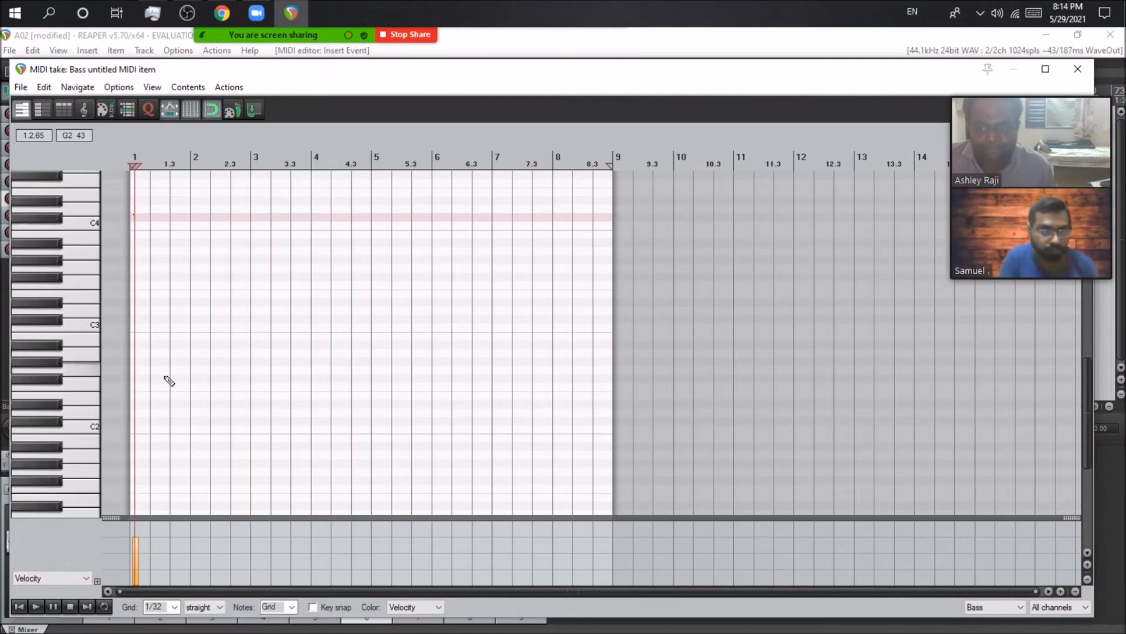
scroll(137, 222, up, 4)
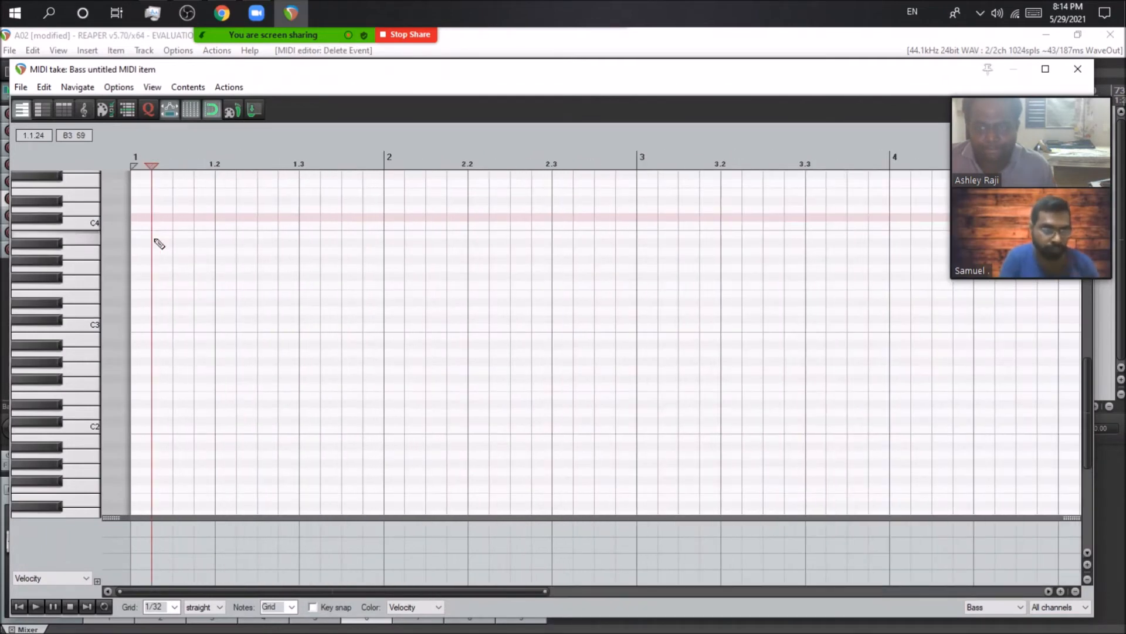
click(170, 607)
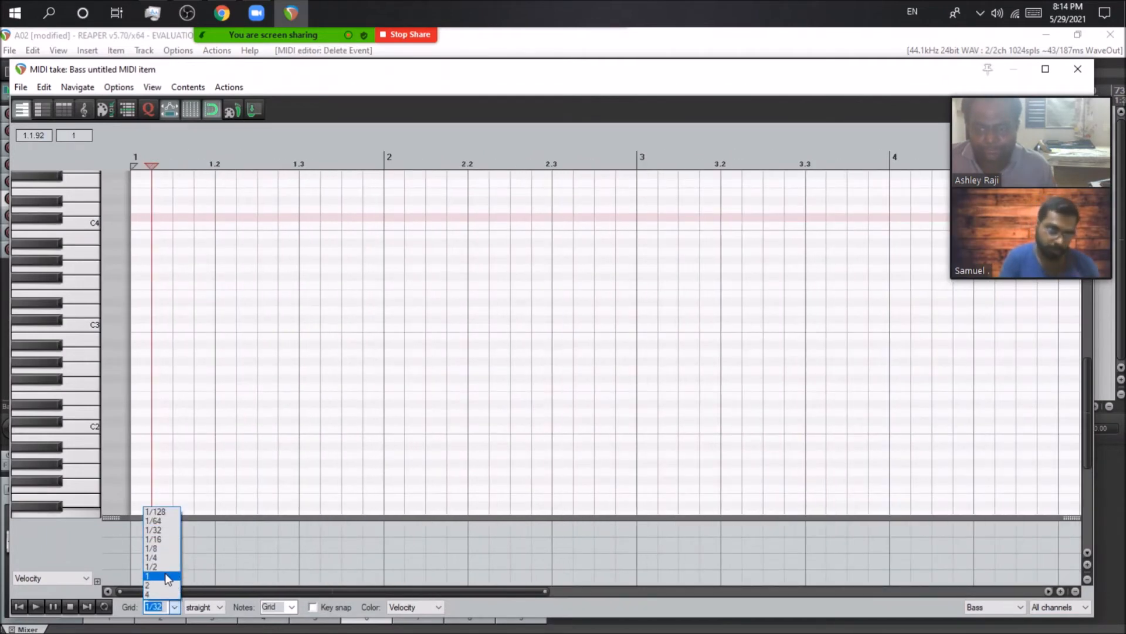
click(167, 578)
click(168, 220)
Move the MIDI editor aside to uncover the mixer, solo Bass and Guitar 01, and briefly play from the start
drag(486, 88, 961, 63)
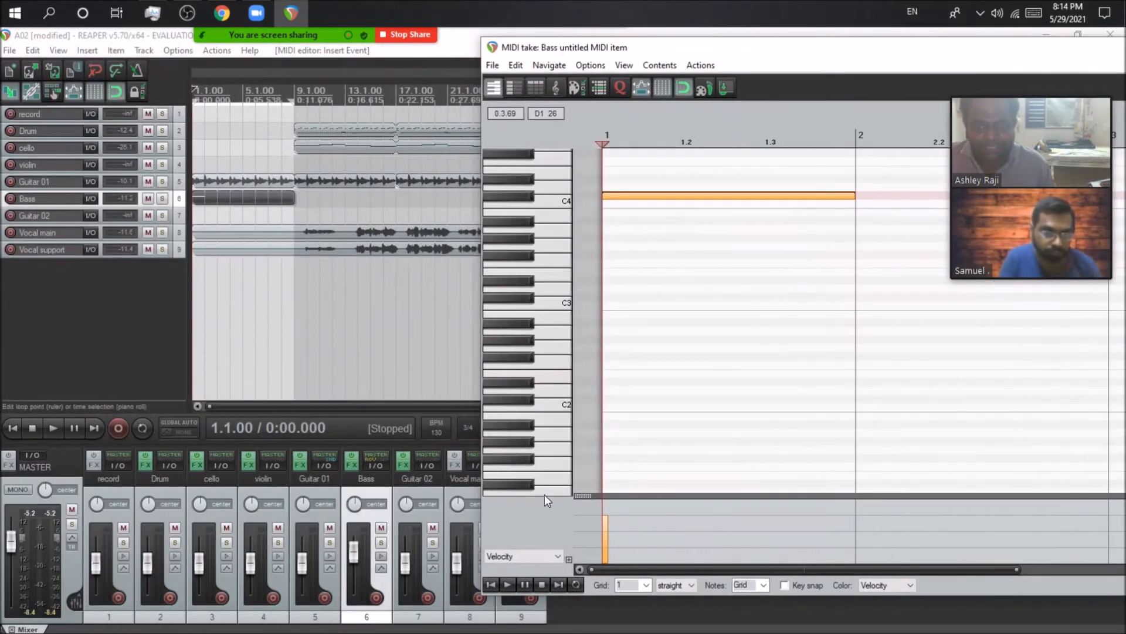
click(381, 542)
click(330, 542)
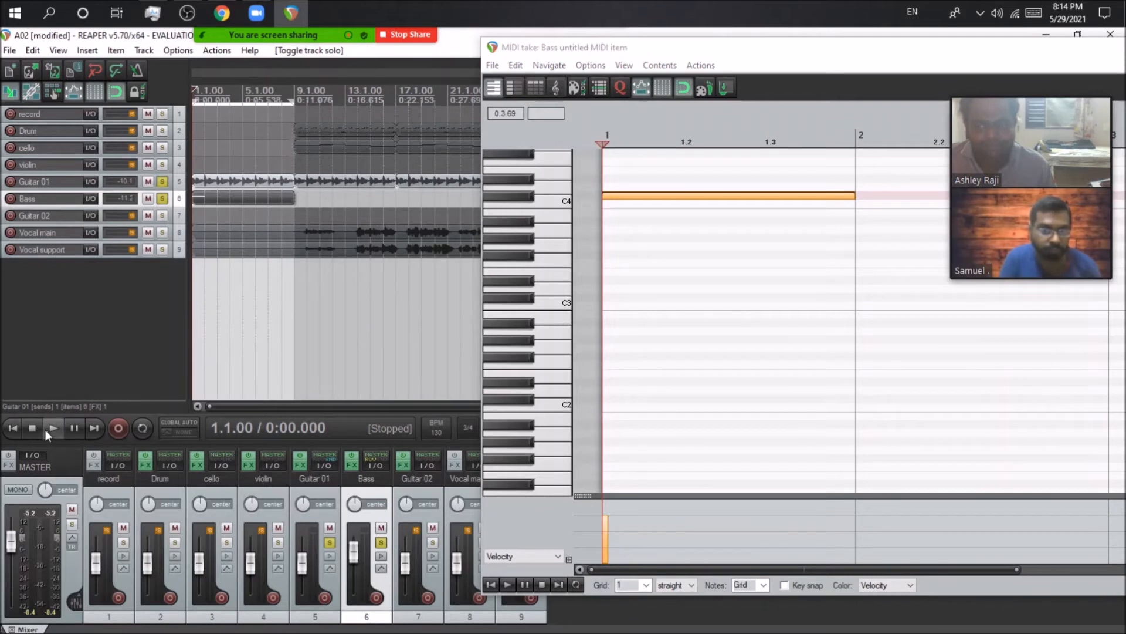
click(50, 427)
click(33, 427)
Move the note to C4 and briefly play the Bass with Guitar 01
drag(665, 195, 667, 204)
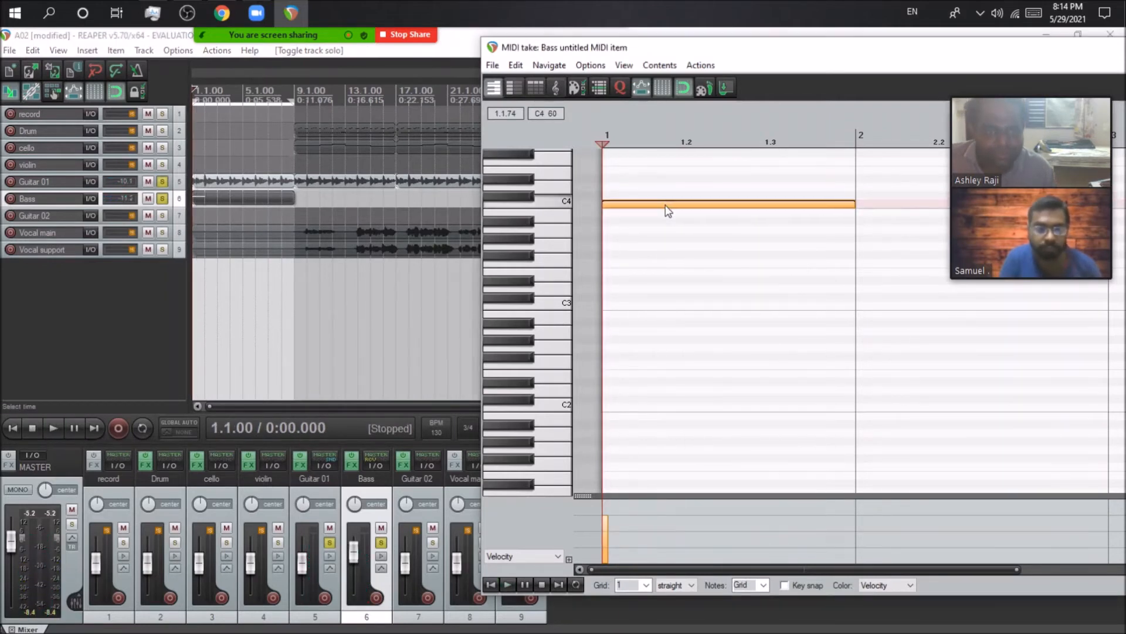
click(53, 434)
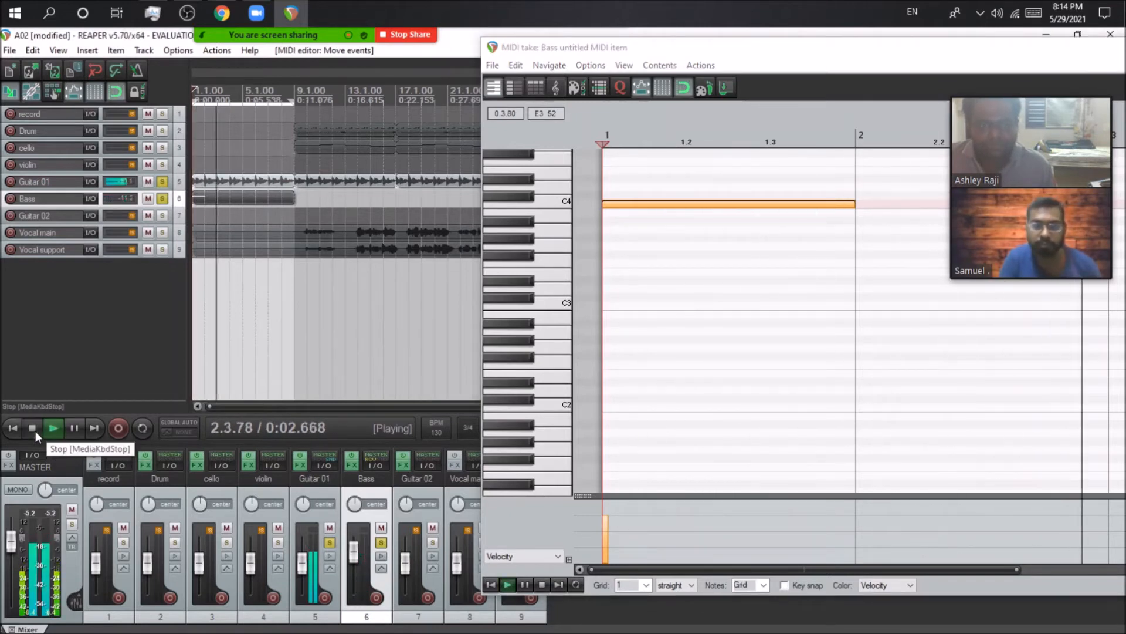
click(35, 430)
Extend the C4 note across all eight measures of the item, clear Guitar 01's solo and start playback
scroll(790, 319, down, 8)
drag(625, 204, 775, 200)
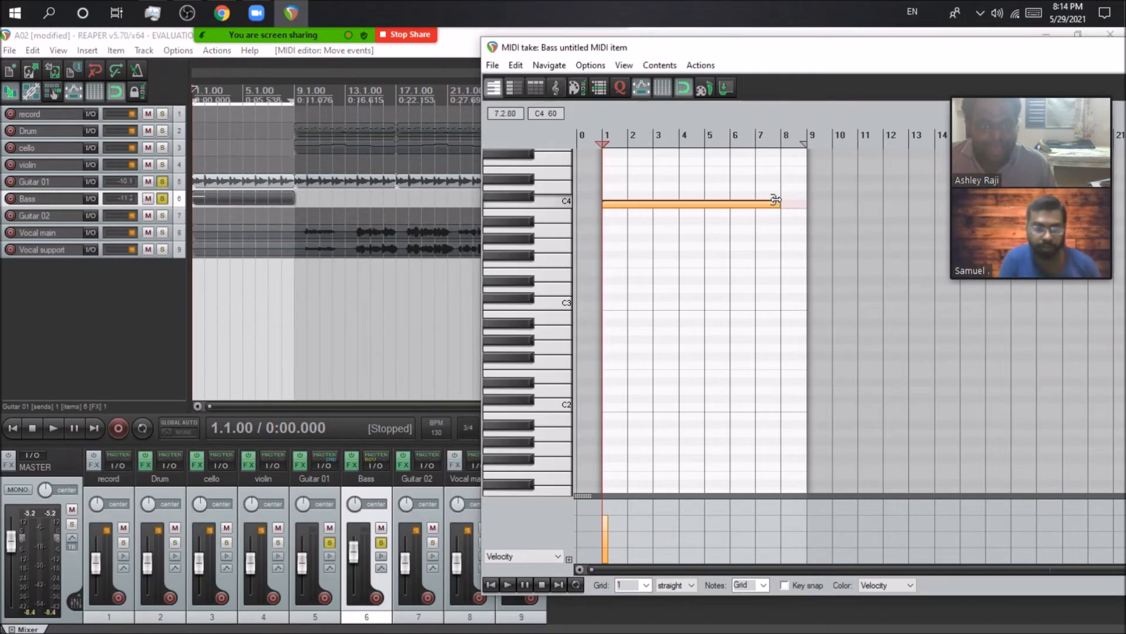
click(329, 542)
click(53, 428)
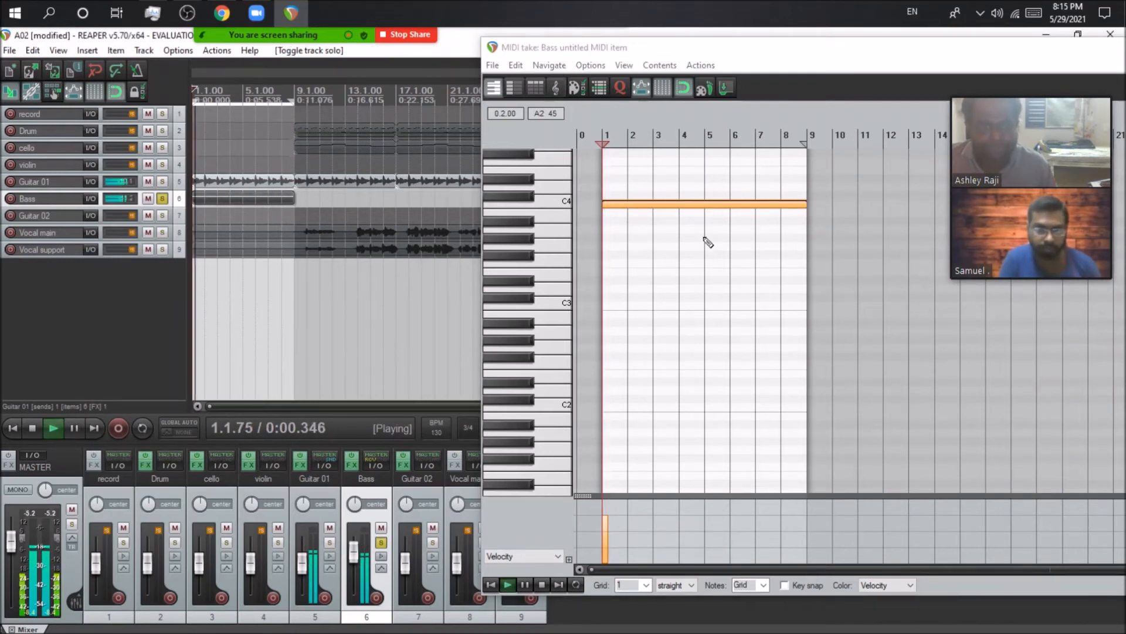
Raise the Bass track's volume while trying the note nearly an octave lower, return the note to C4 and stop playback
drag(690, 205, 697, 289)
drag(354, 554, 355, 537)
drag(665, 291, 663, 203)
click(30, 428)
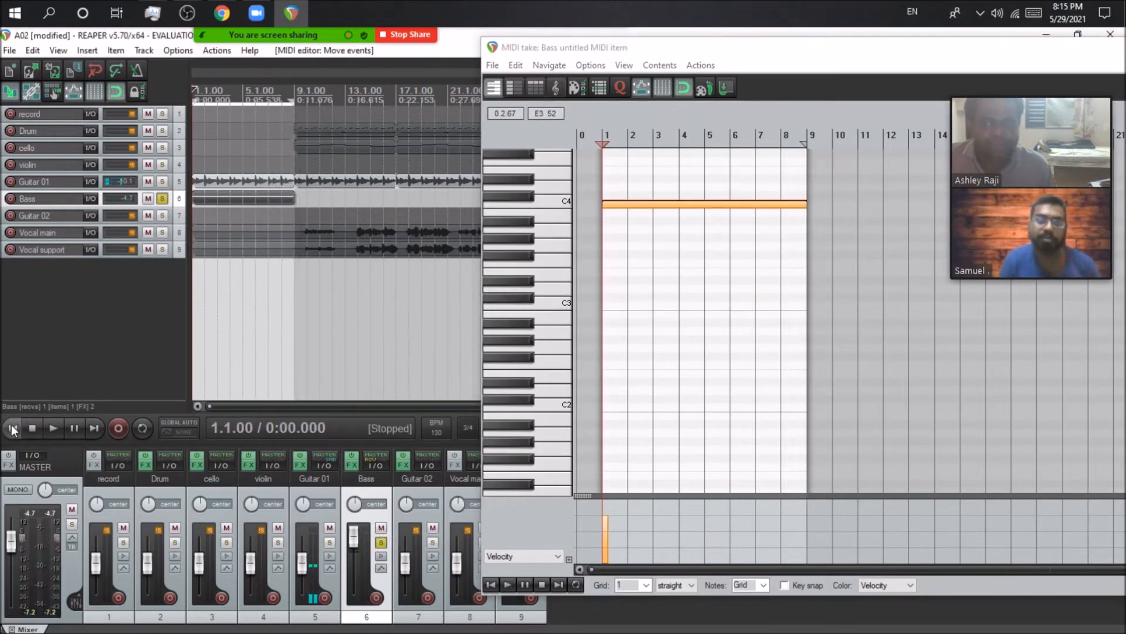
Turn on repeat and, during playback, audition the held note at C3 and C2 before moving it back to C3 and stopping
click(144, 428)
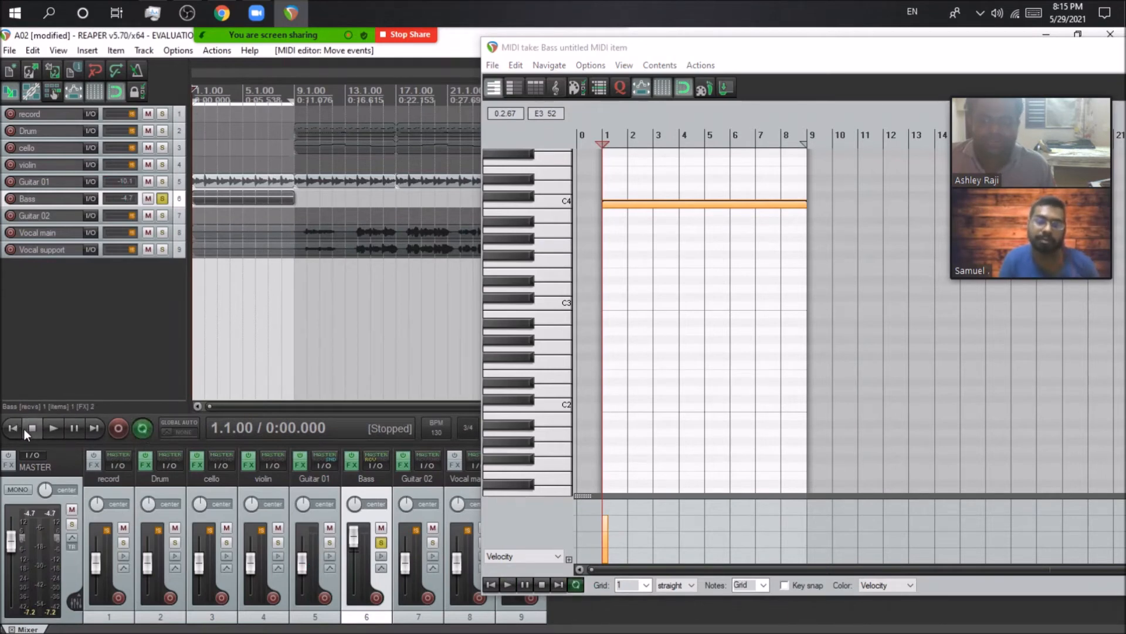
click(51, 428)
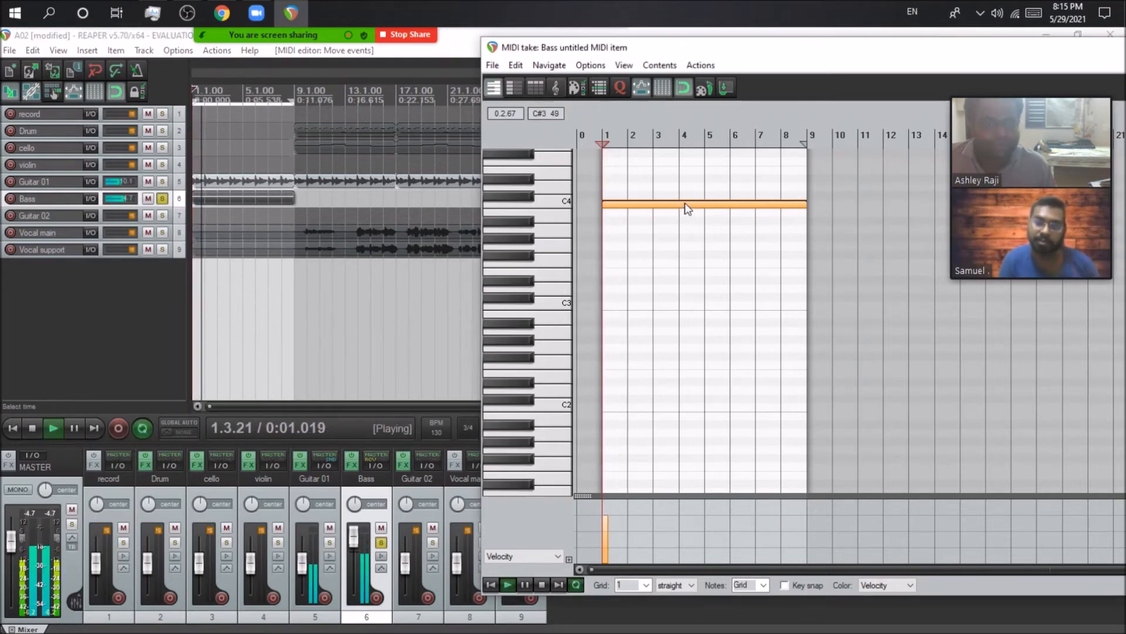
drag(685, 213, 688, 309)
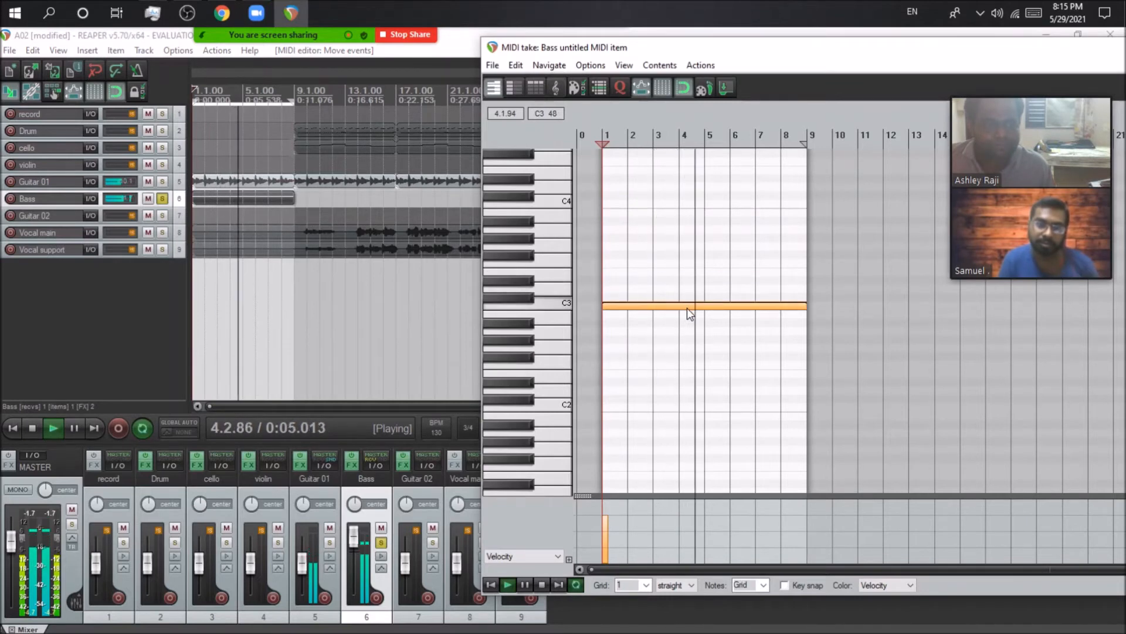
drag(687, 308, 676, 406)
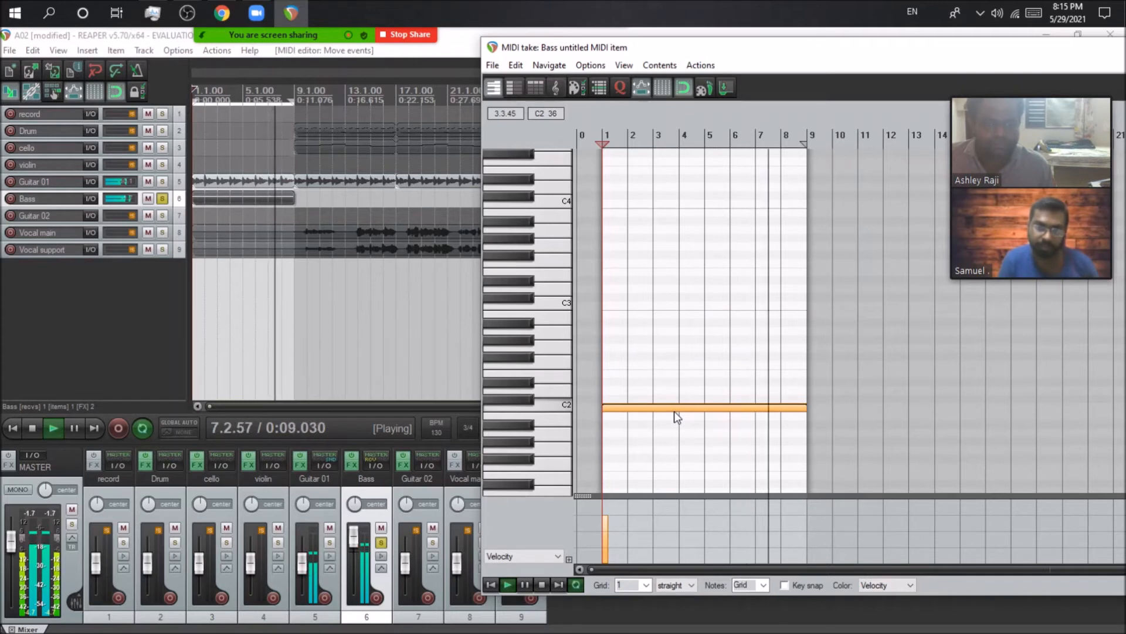
drag(674, 411, 677, 304)
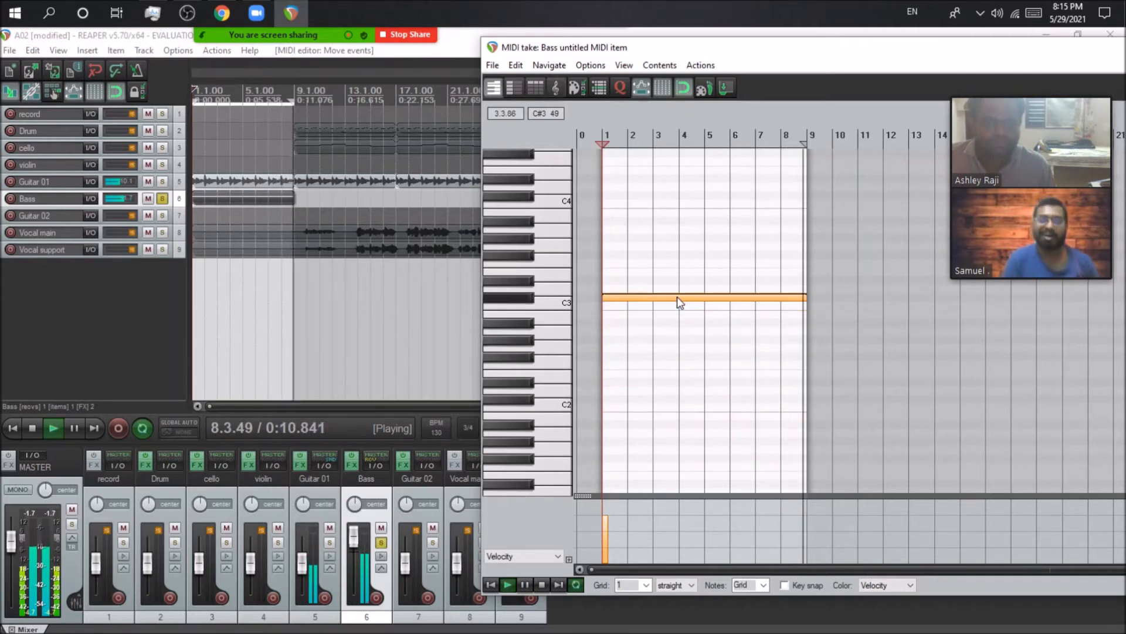
click(32, 428)
Replace the held note with a chord of C3, D#3 and G3, each five measures long from measure 1
double_click(644, 306)
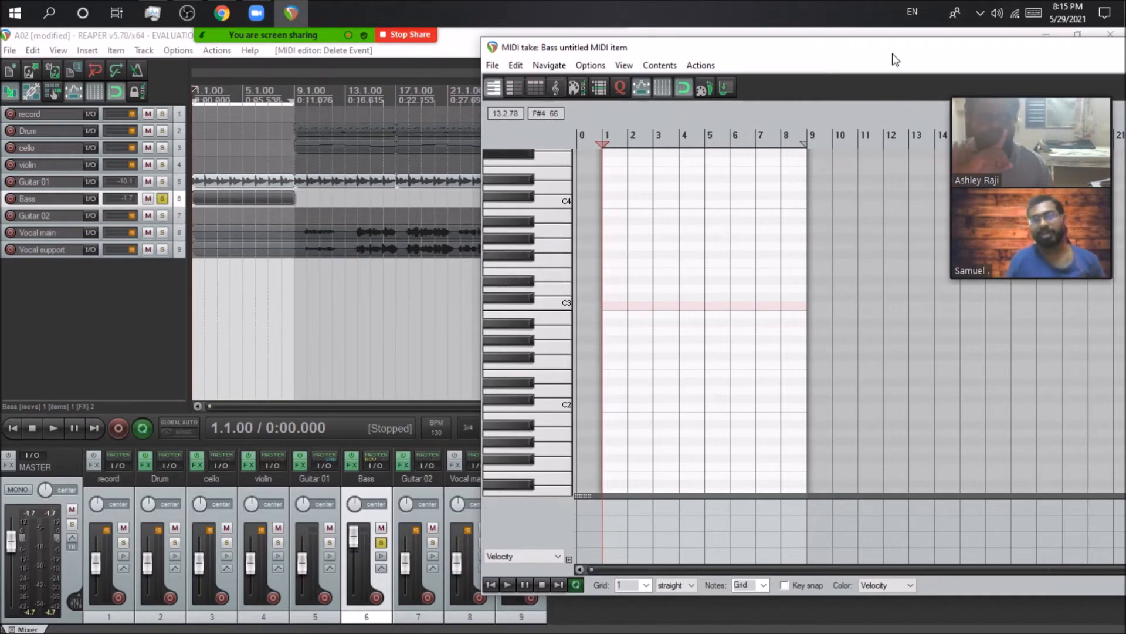
drag(623, 306, 729, 305)
click(614, 281)
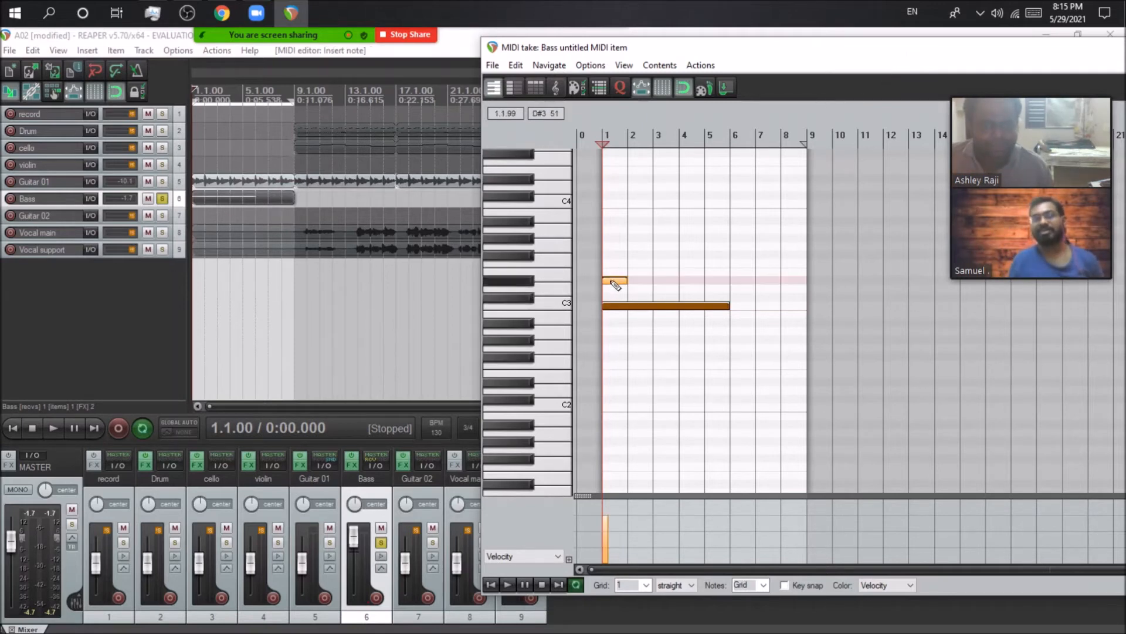
drag(625, 281, 727, 280)
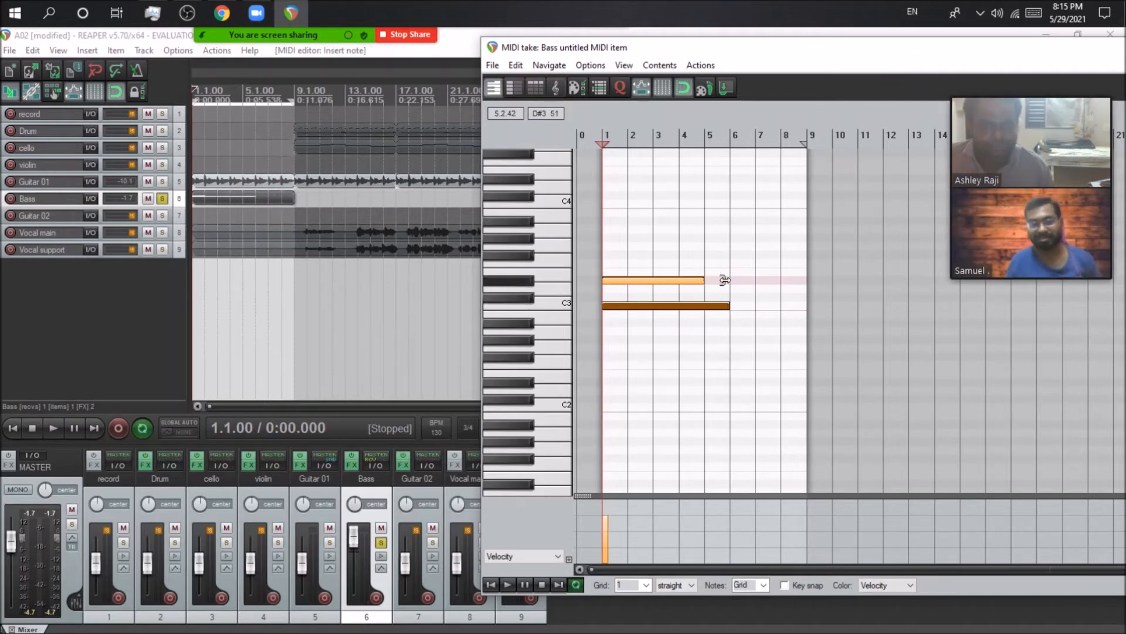
click(611, 252)
click(623, 254)
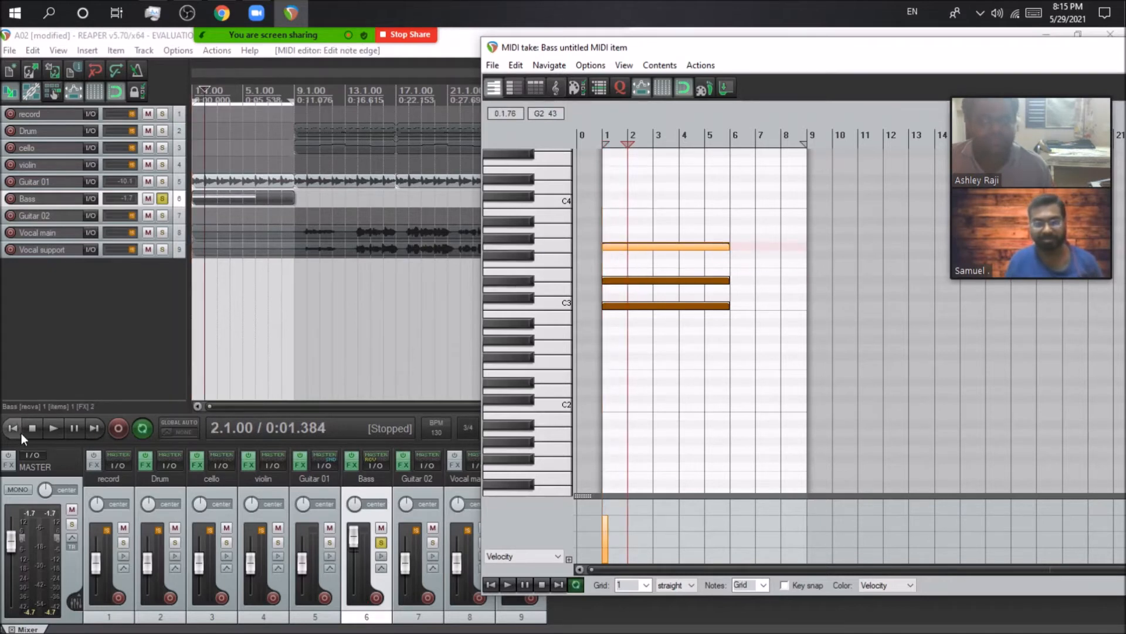
Play the chord, stop, and move its top note to F#3
click(54, 426)
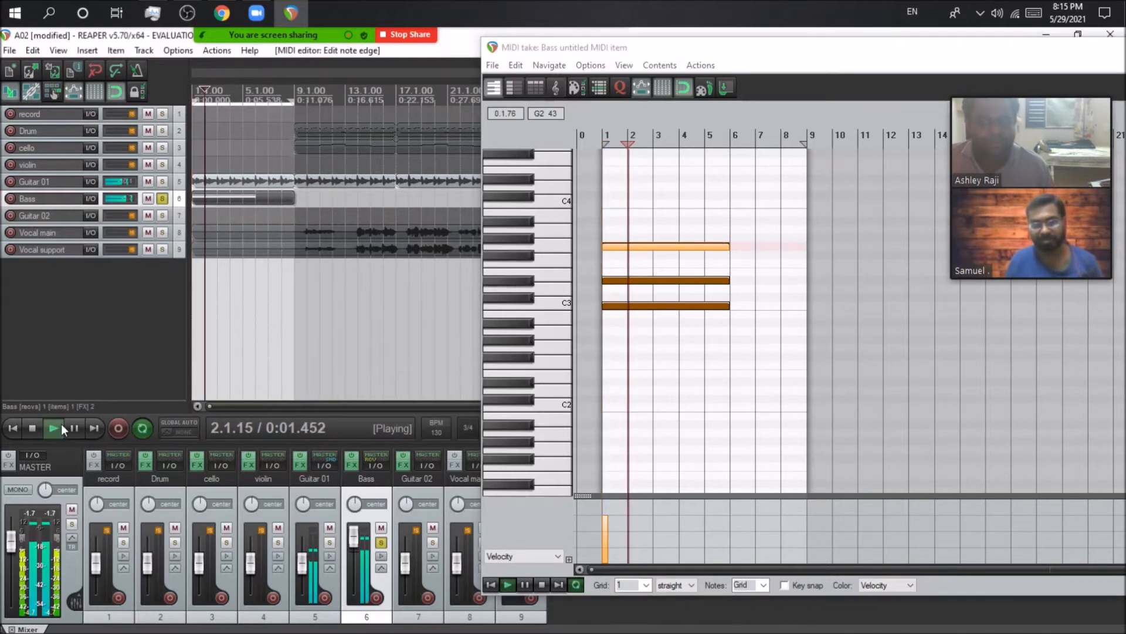
click(31, 427)
click(616, 216)
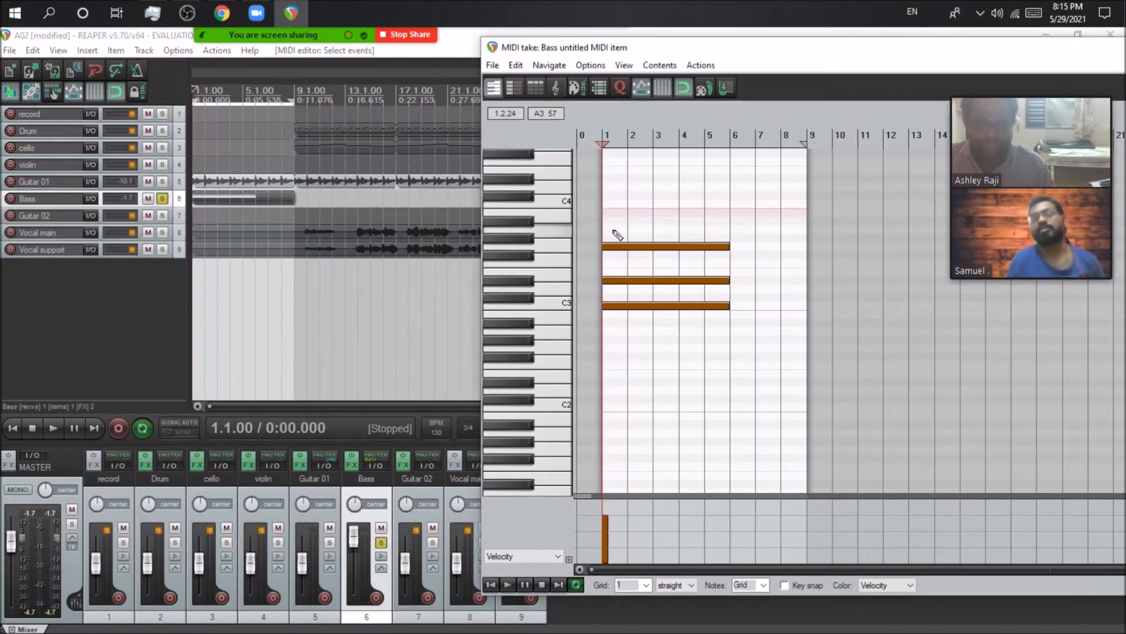
click(631, 248)
drag(630, 250, 631, 257)
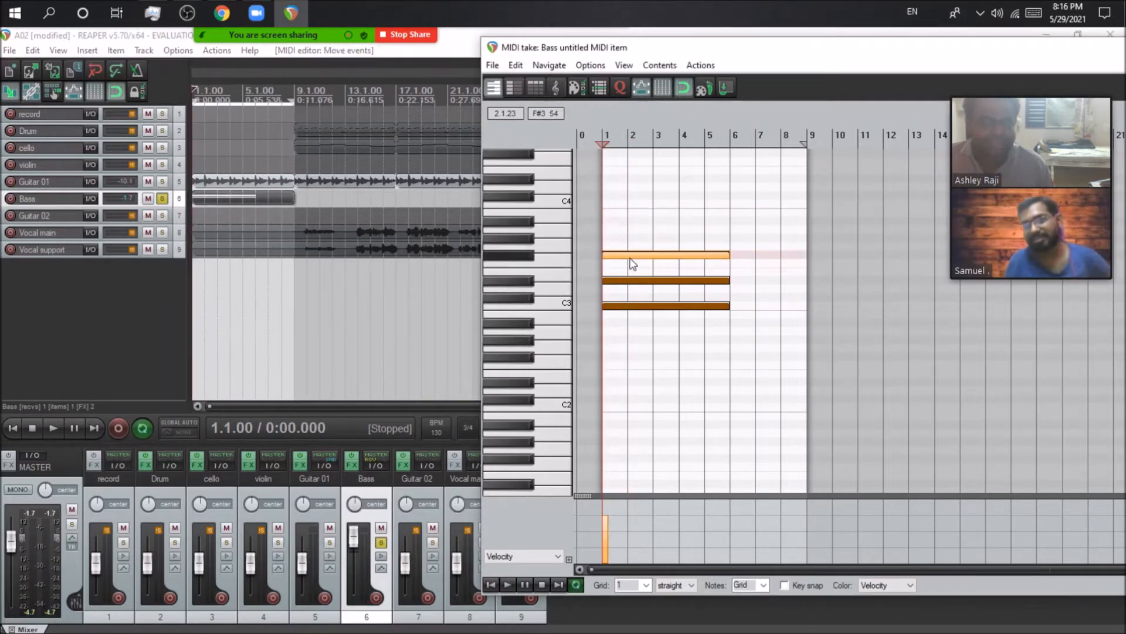
Audition the chord's C3, D#3 and F#3 notes one after another
click(620, 306)
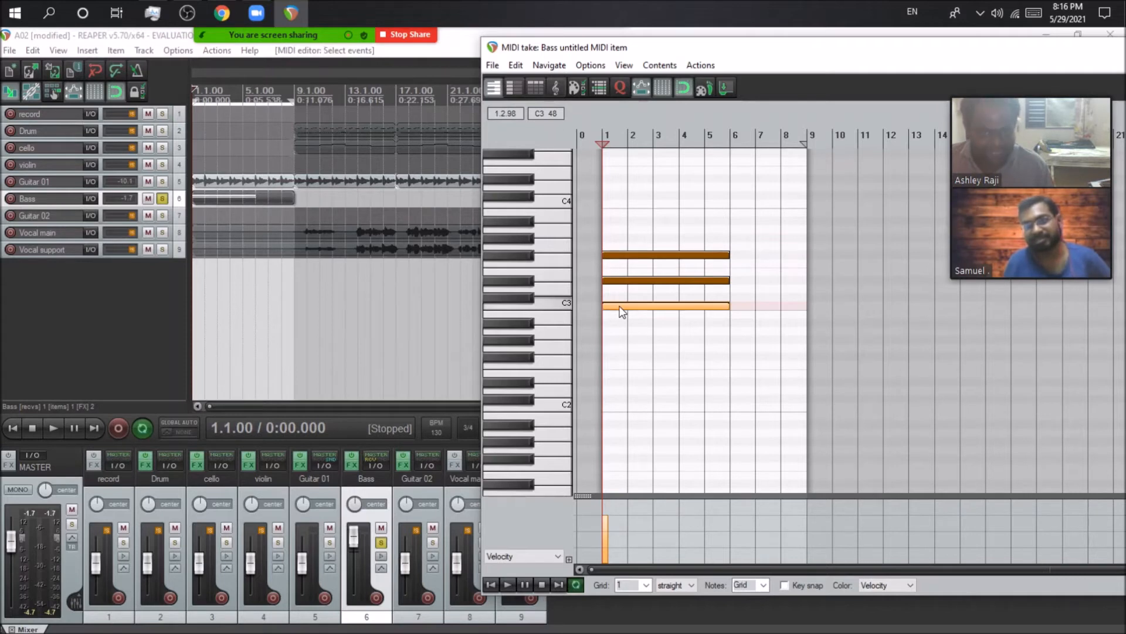
click(639, 281)
click(637, 256)
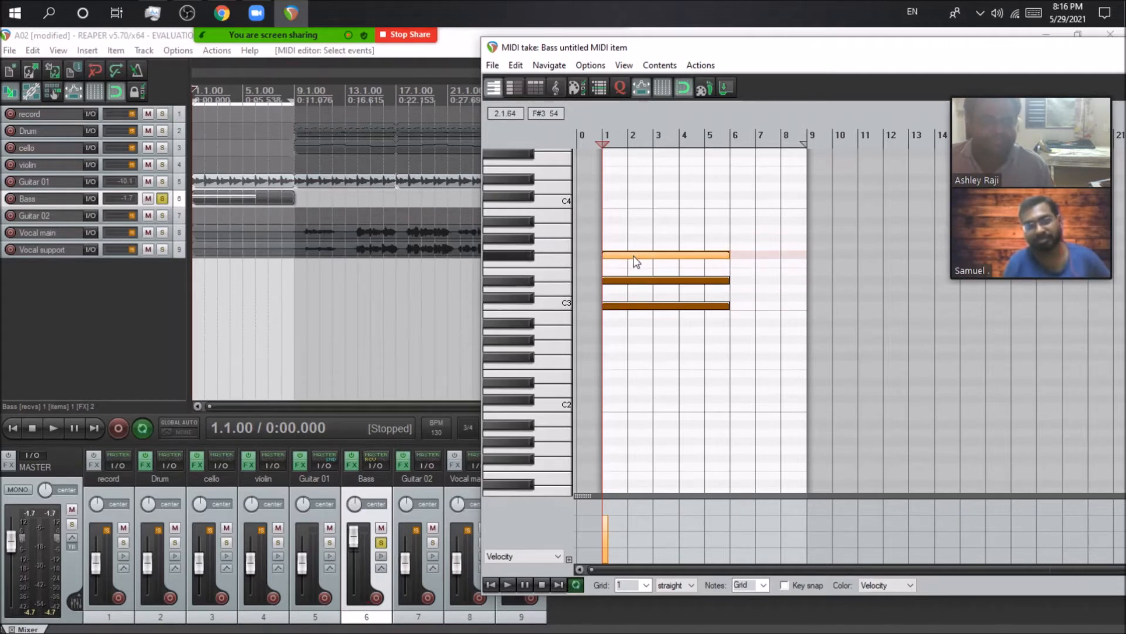
Delete all three chord notes from the Bass MIDI item and close the MIDI editor
drag(629, 228, 689, 378)
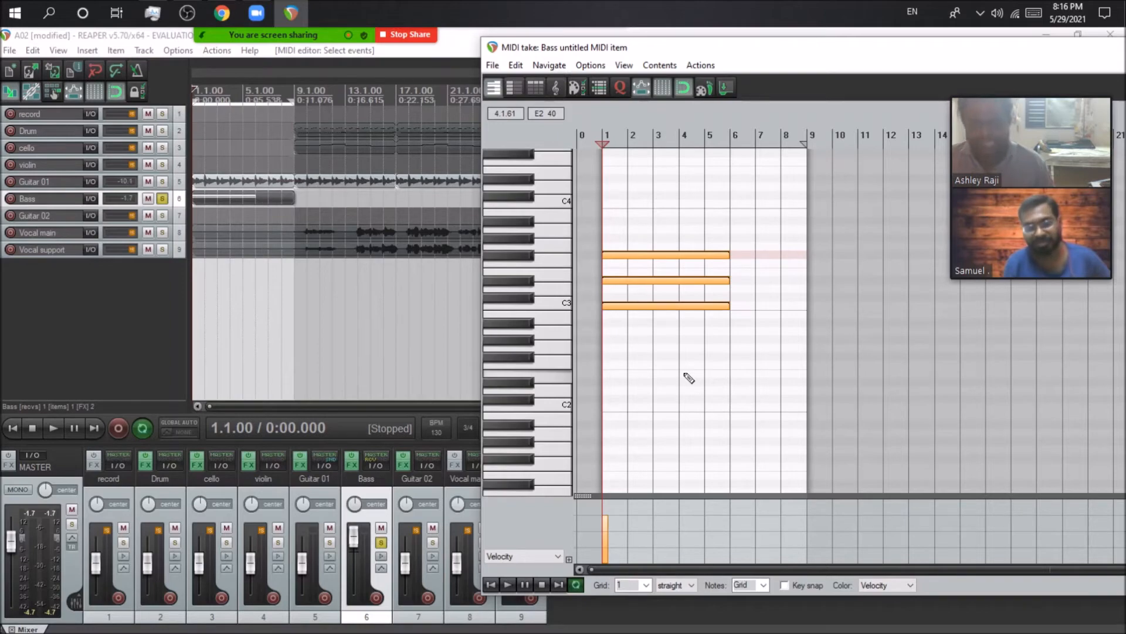
key(Delete)
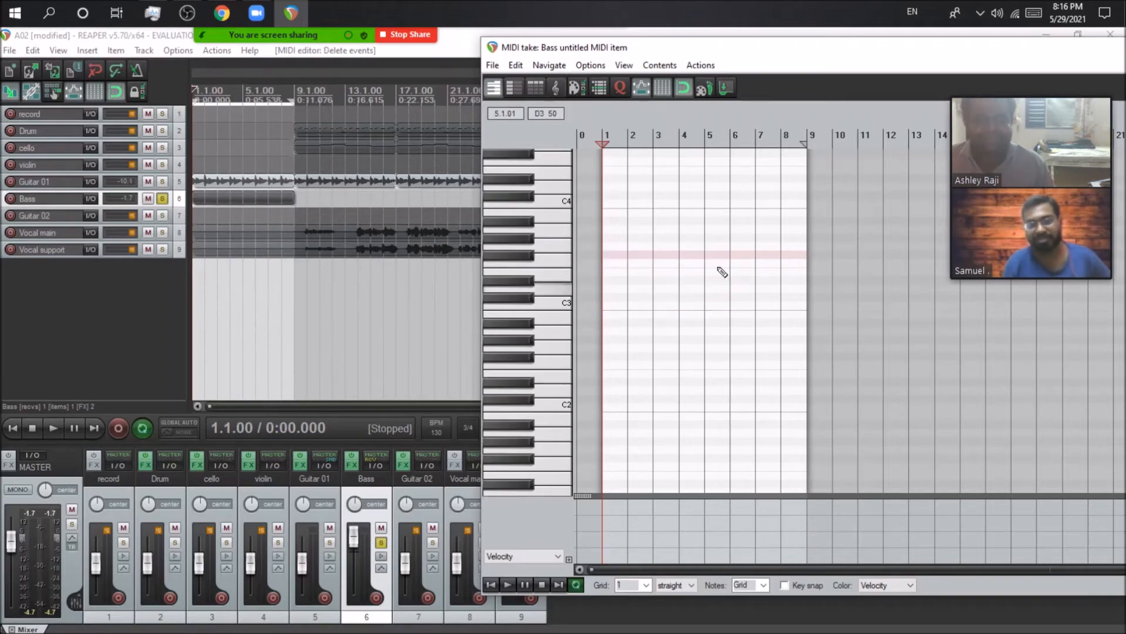
double_click(779, 51)
double_click(701, 76)
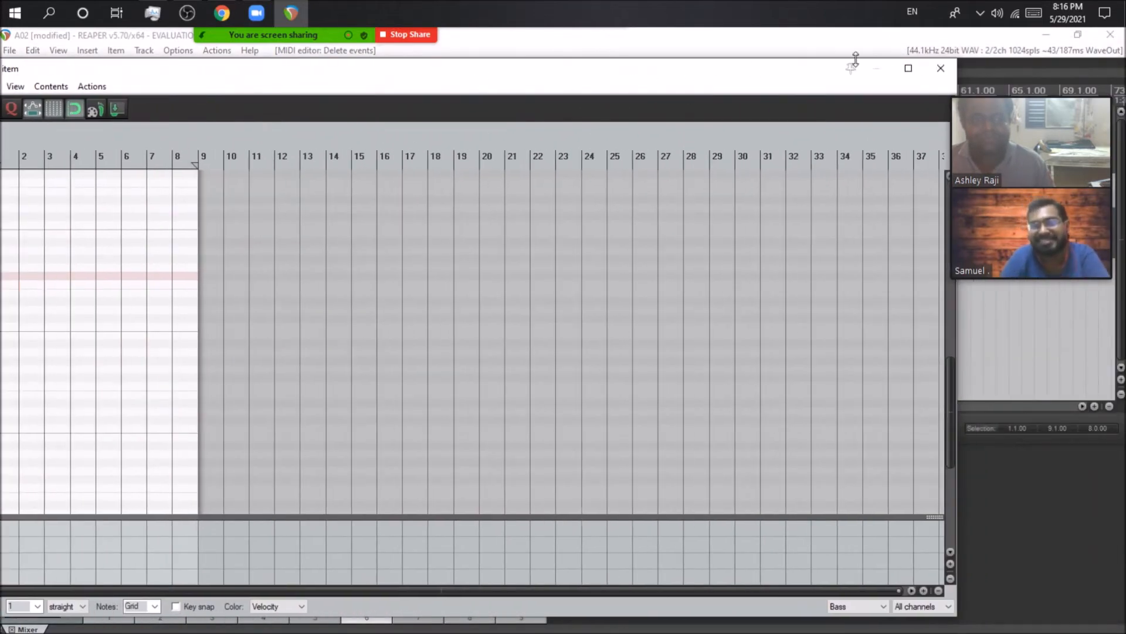
click(942, 69)
Delete the empty MIDI item from the Bass track, unsolo the track and return to the project start
click(245, 200)
key(Delete)
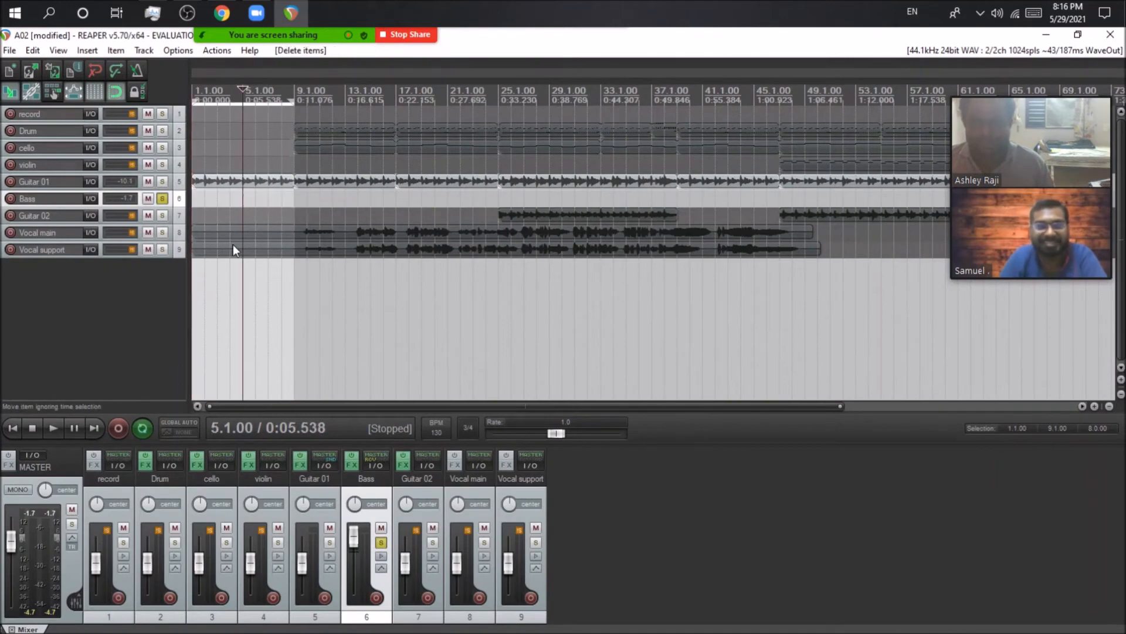
click(166, 199)
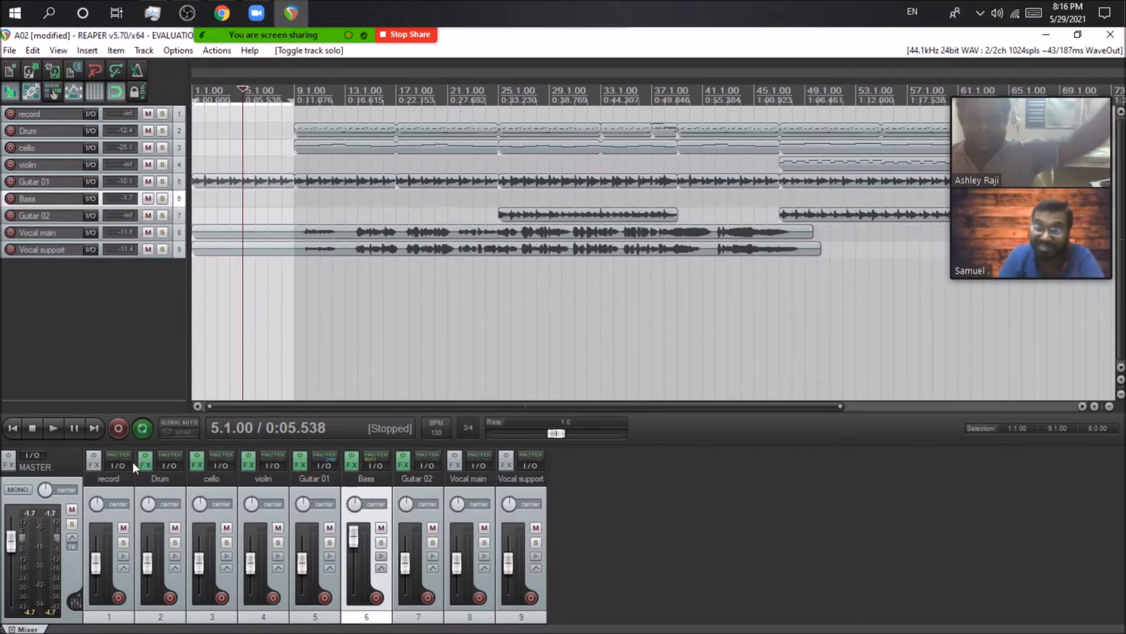
click(16, 427)
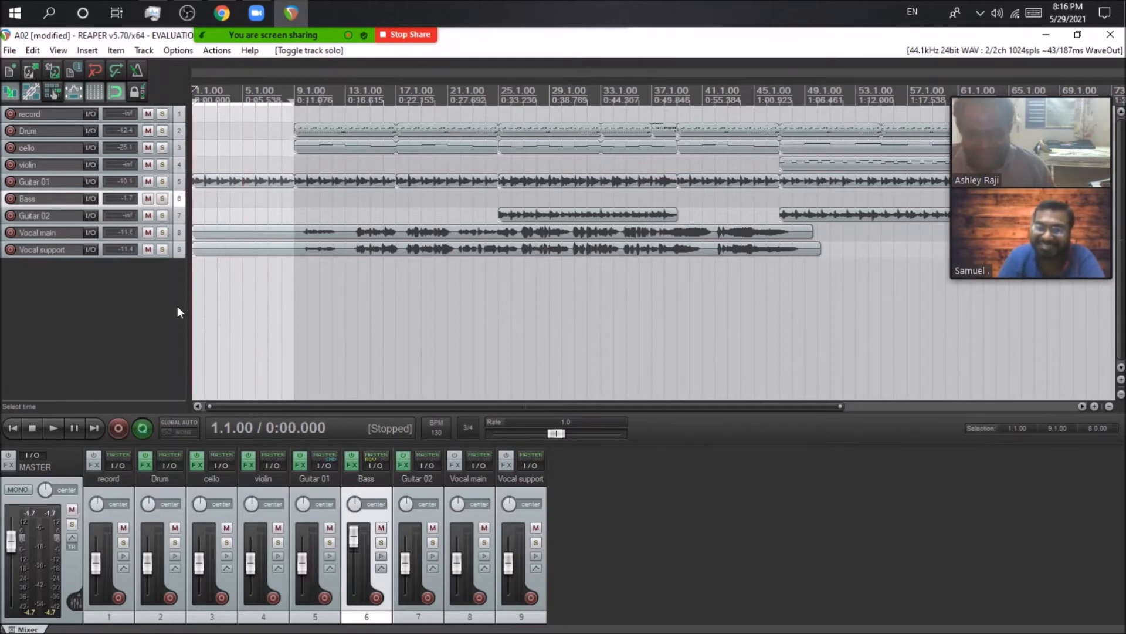
Clear the time selection and turn off repeat
click(479, 487)
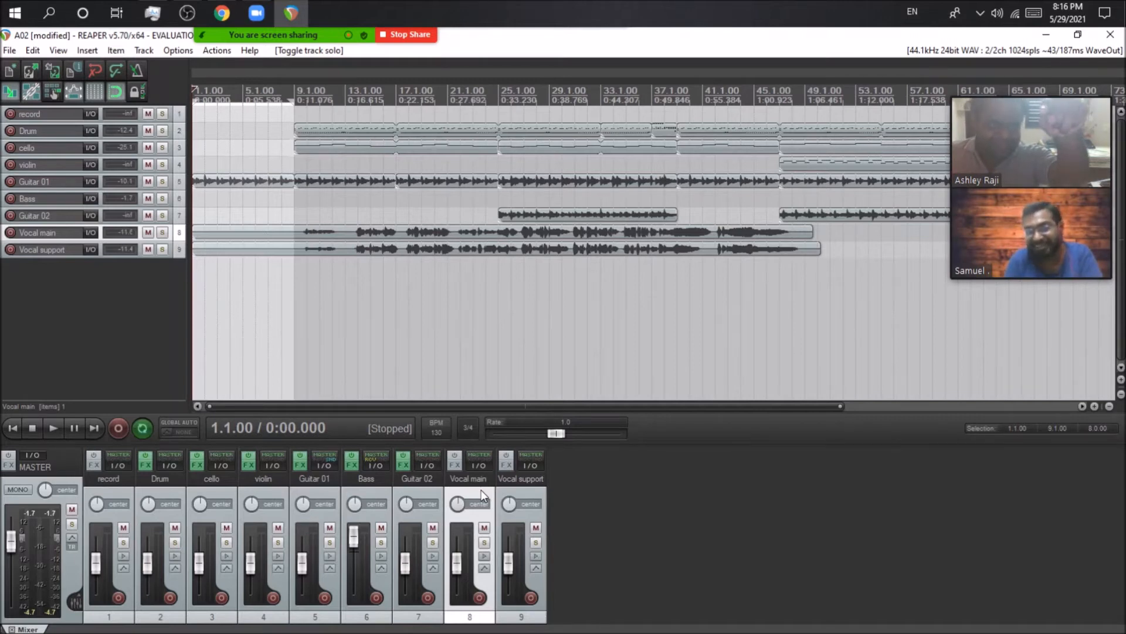
mouse_move(346, 283)
mouse_down()
mouse_move(392, 279)
mouse_move(346, 274)
mouse_up()
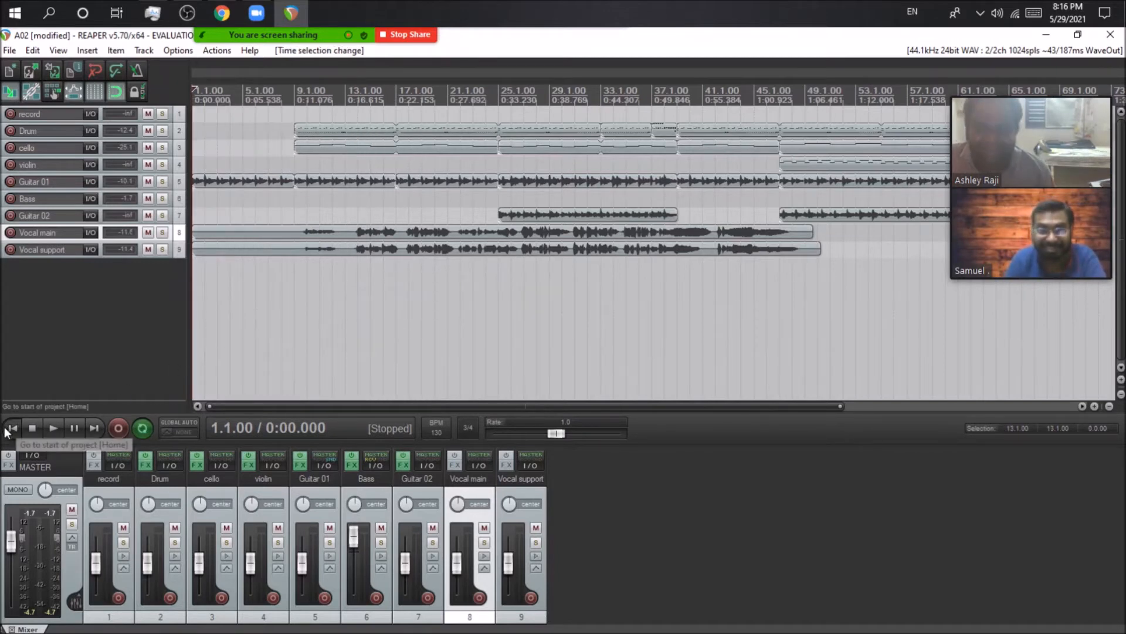
click(142, 429)
click(140, 428)
click(143, 431)
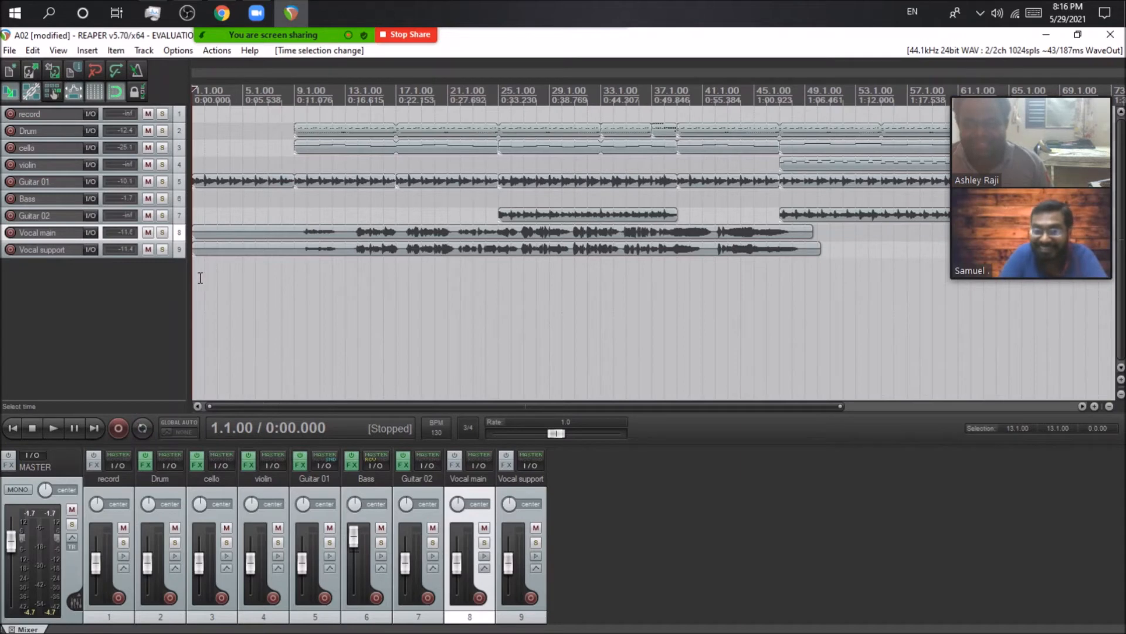
drag(205, 276, 218, 277)
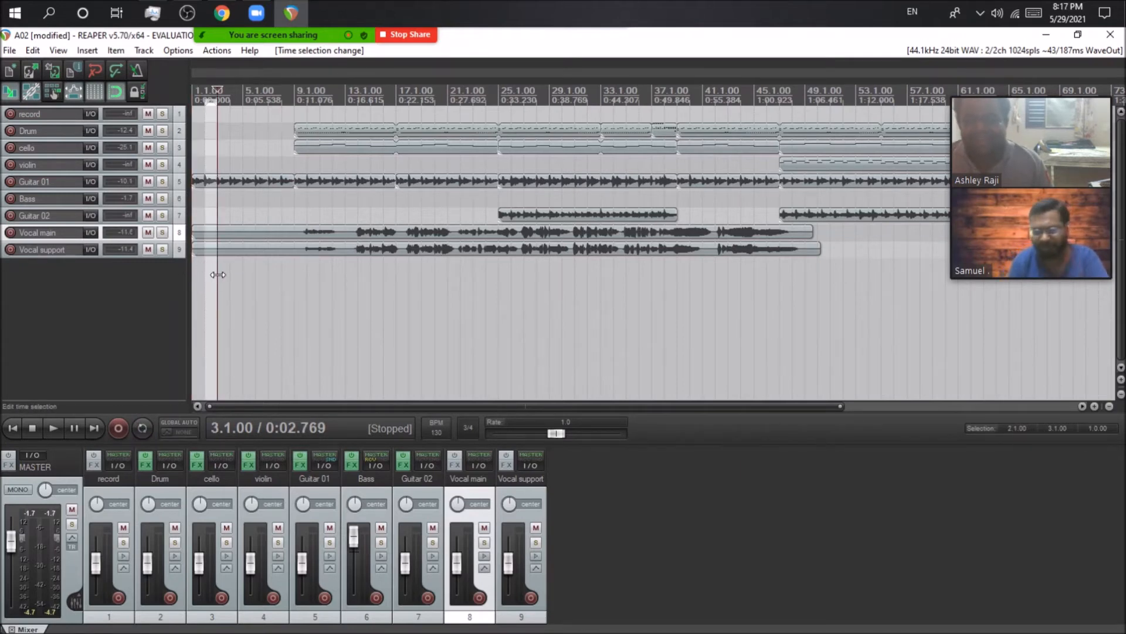
drag(218, 275, 205, 275)
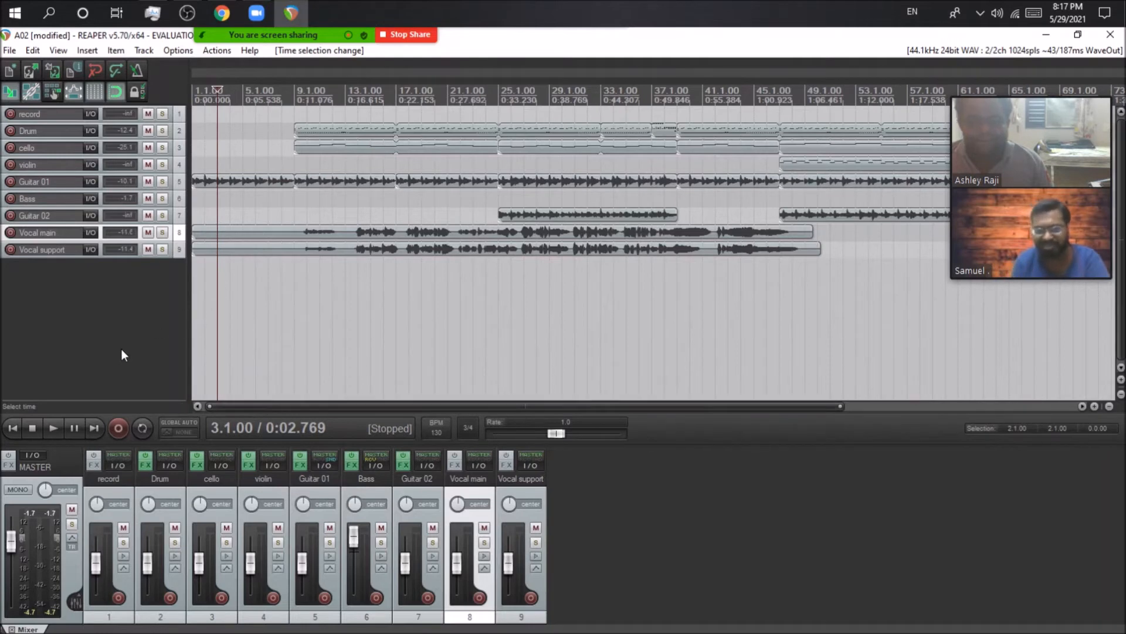
click(13, 429)
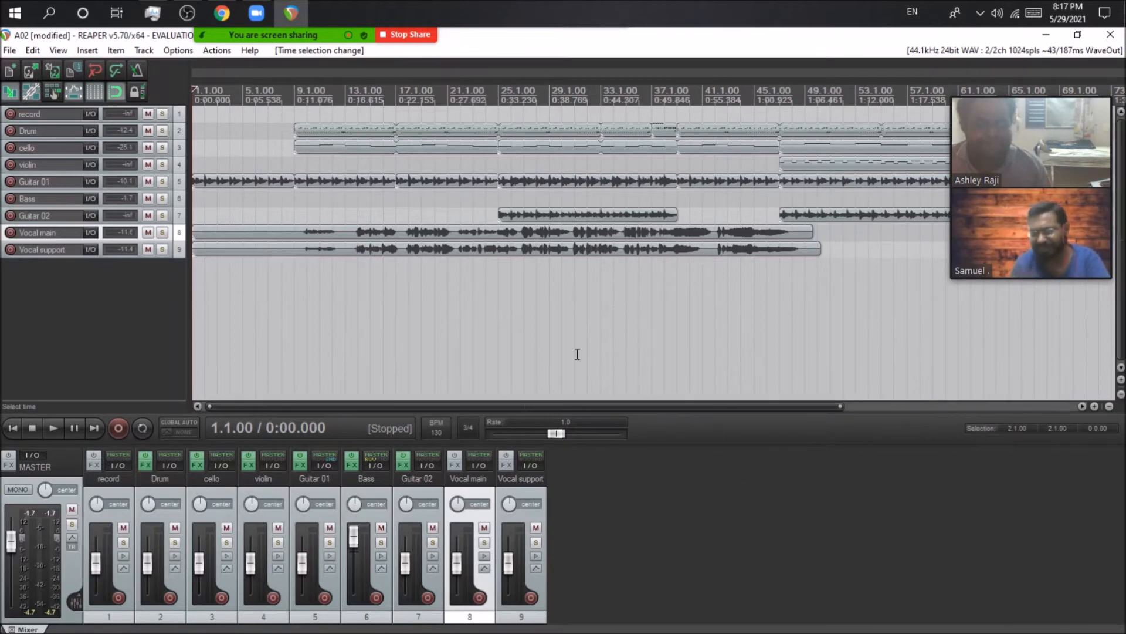
Enlarge the Vocal support track's height to show its waveform in detail, and select the track
scroll(462, 337, up, 3)
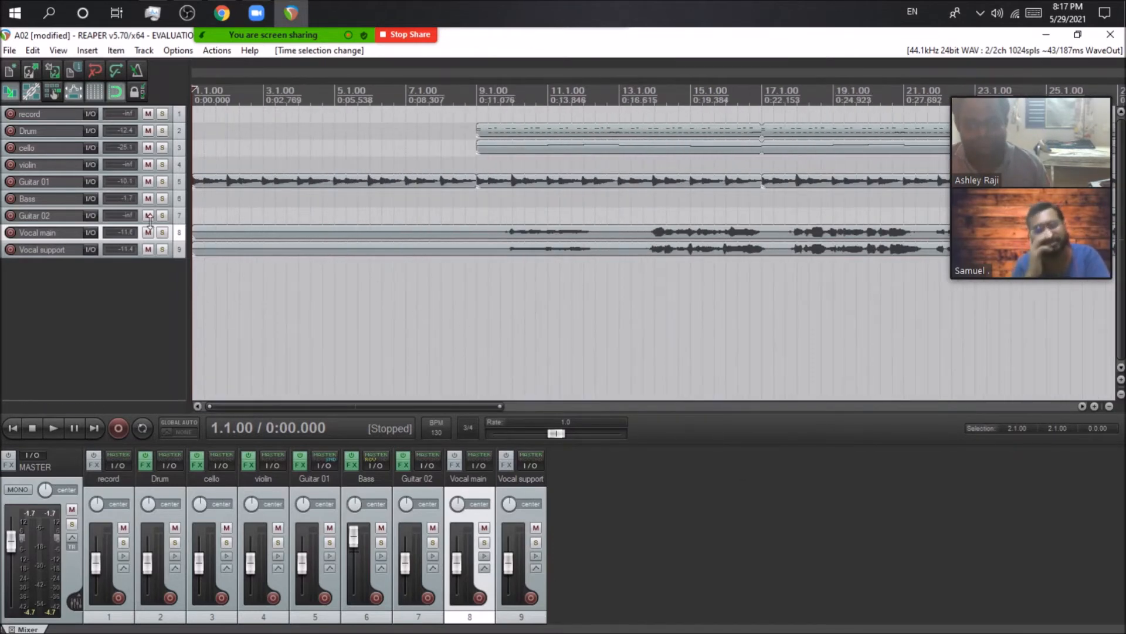
ctrl+click(178, 252)
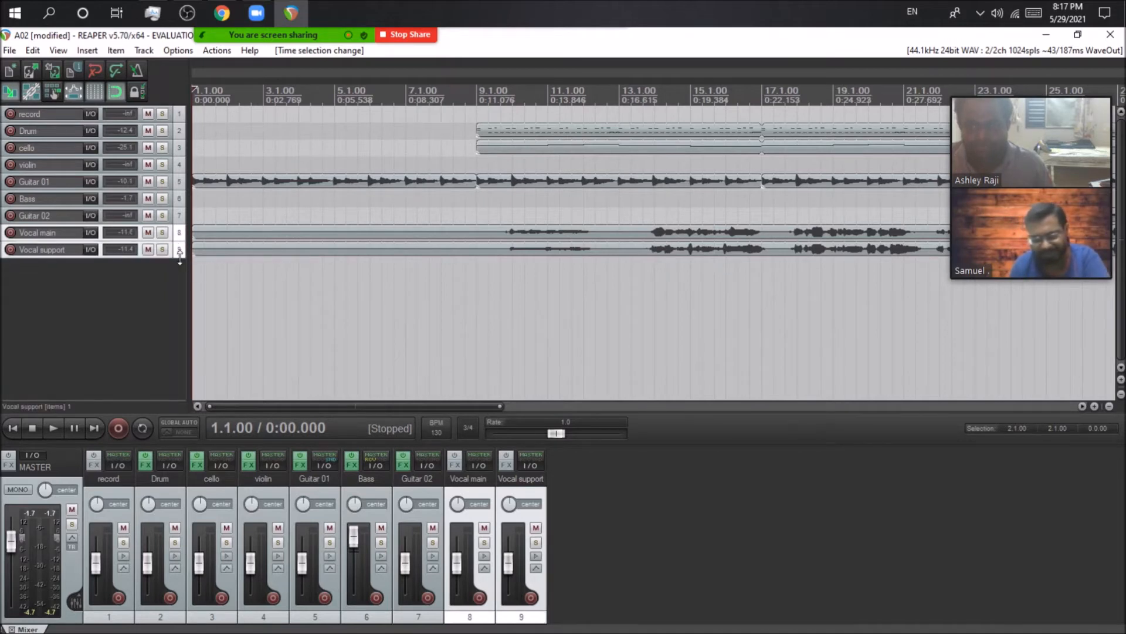
click(181, 256)
click(177, 237)
ctrl+click(178, 251)
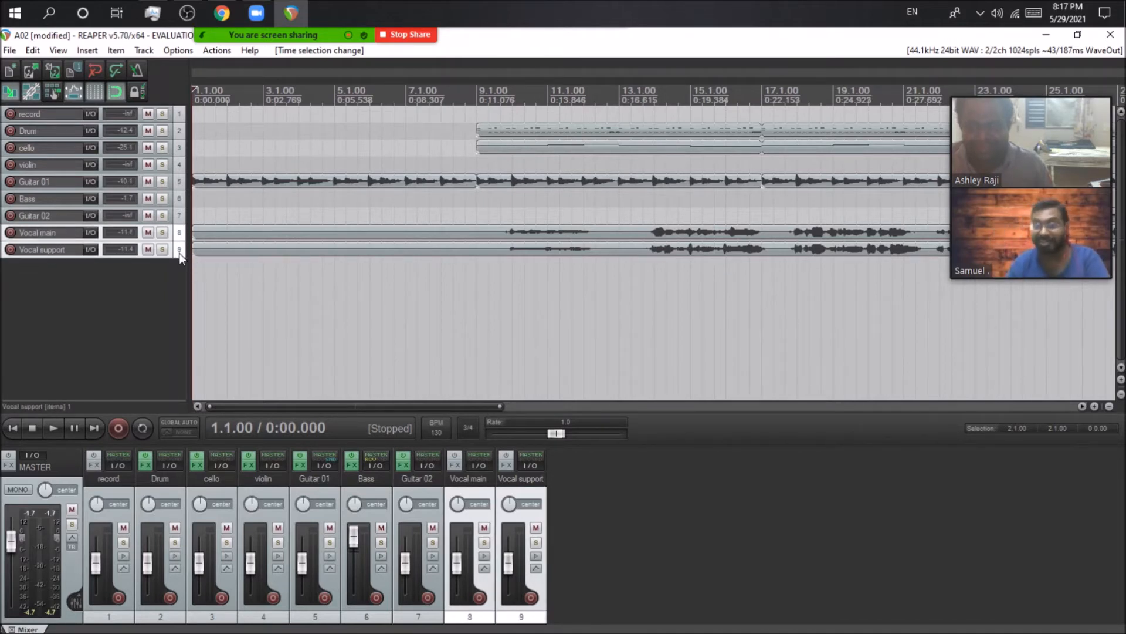
drag(178, 257, 178, 352)
click(177, 238)
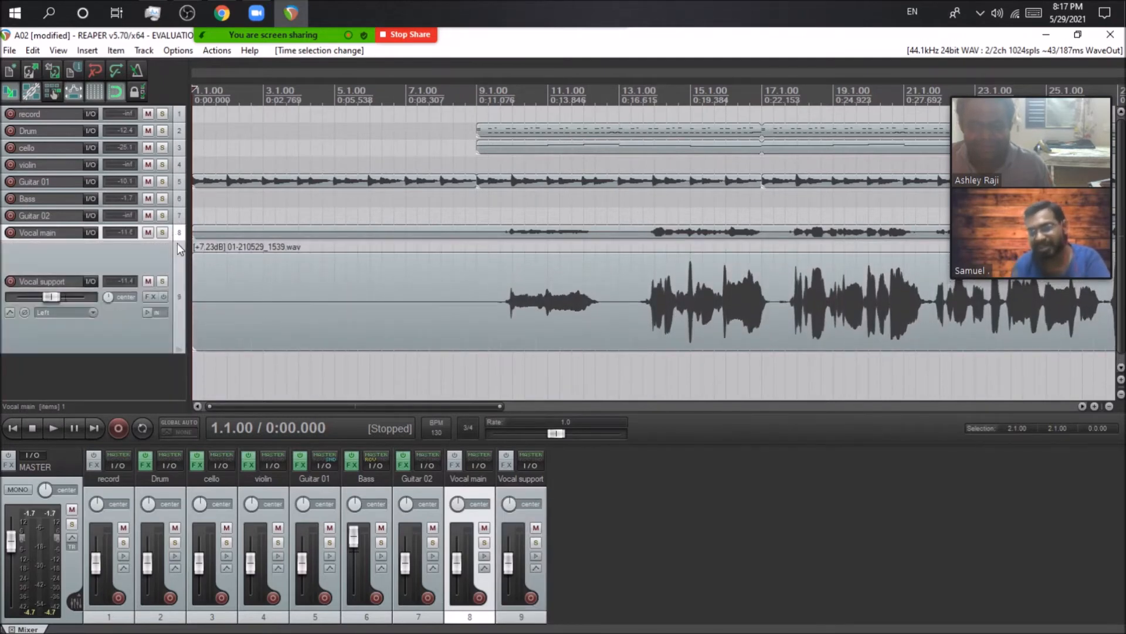
click(179, 264)
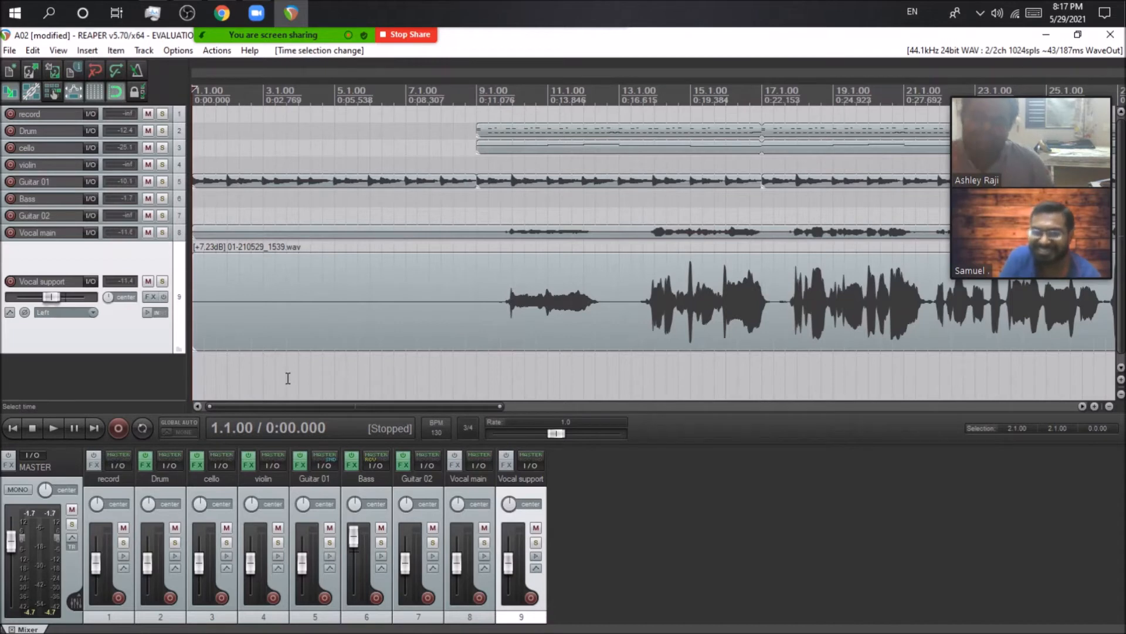
Set a time selection from 1.3.00 to 8.1.00 over the vocal's silent intro and turn on repeat
drag(222, 371, 441, 369)
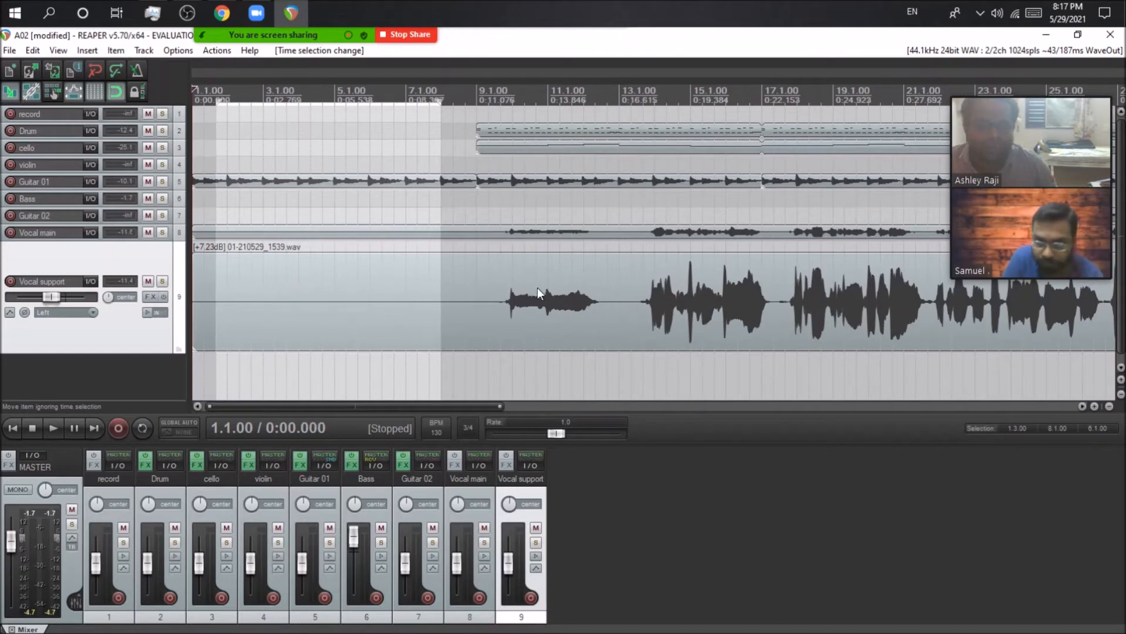
drag(538, 288, 514, 273)
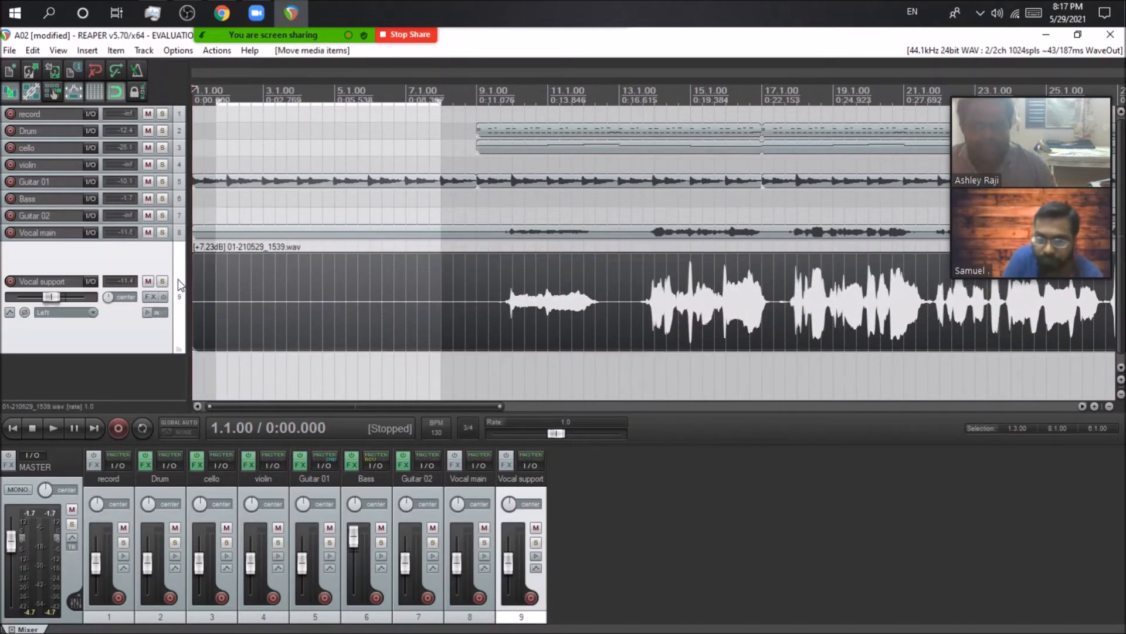
click(140, 428)
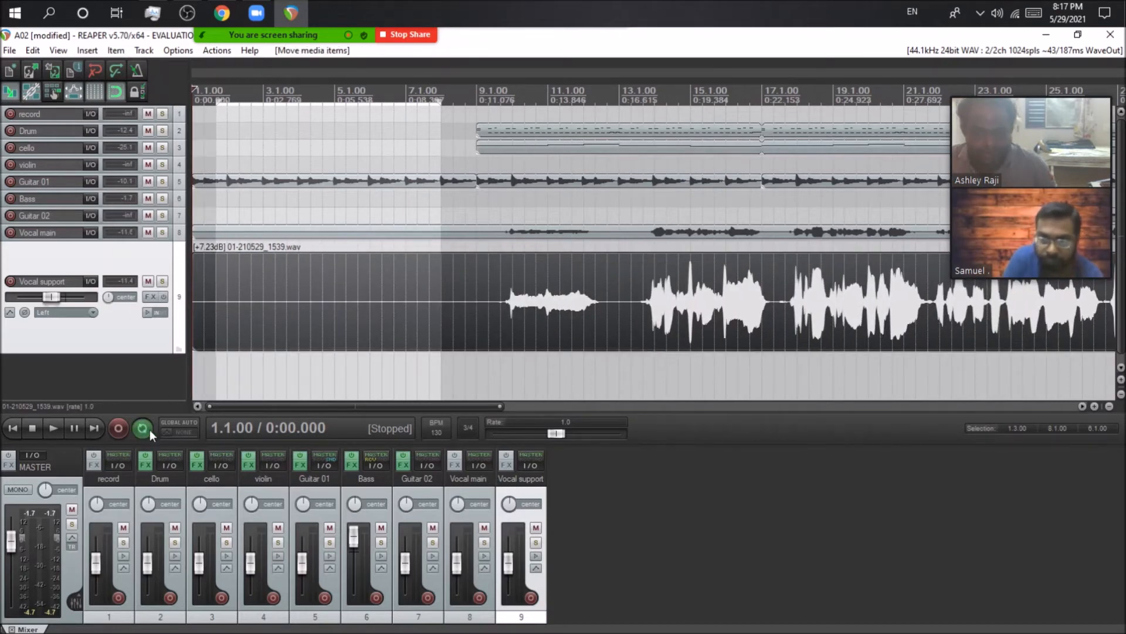
Solo the Vocal support track and raise its volume to +12.0 dB while the intro loops
click(162, 281)
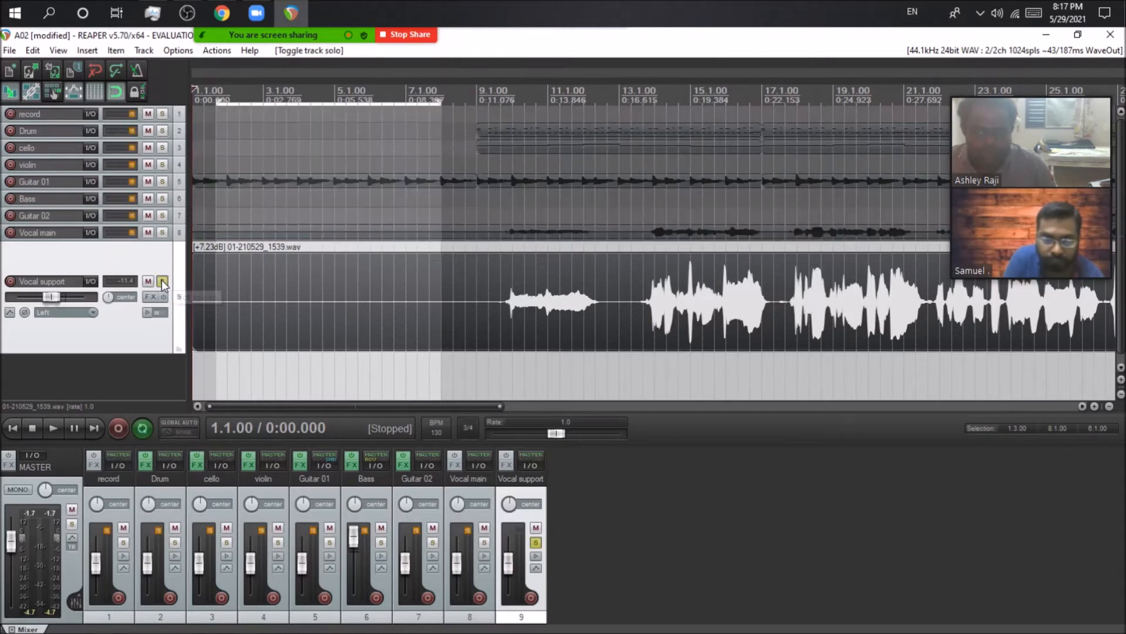
click(47, 430)
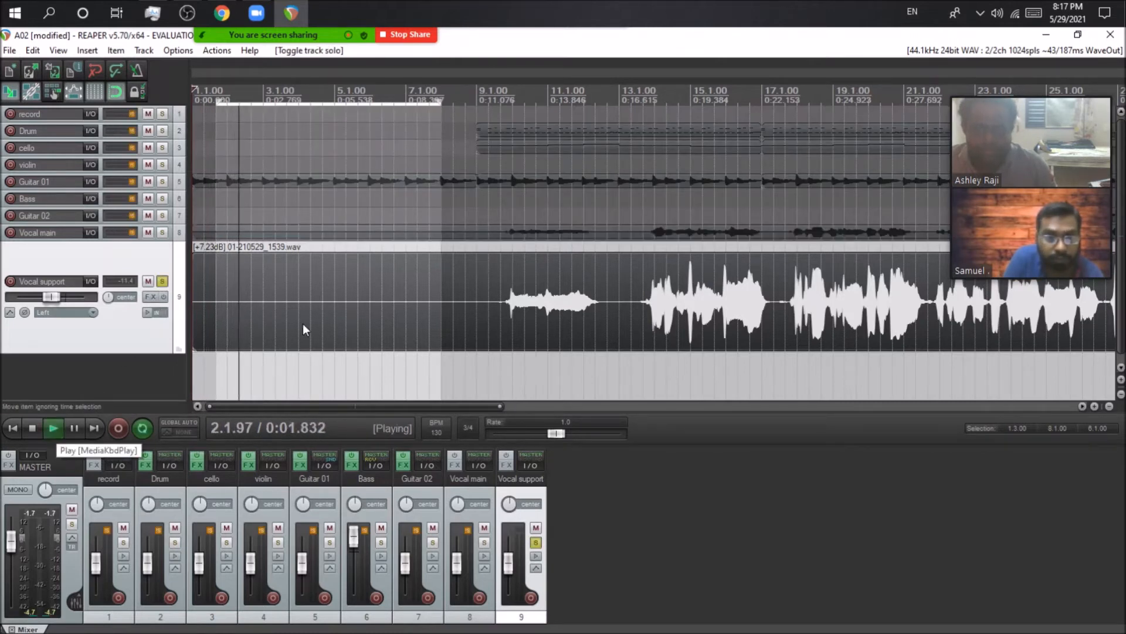
drag(506, 568, 508, 520)
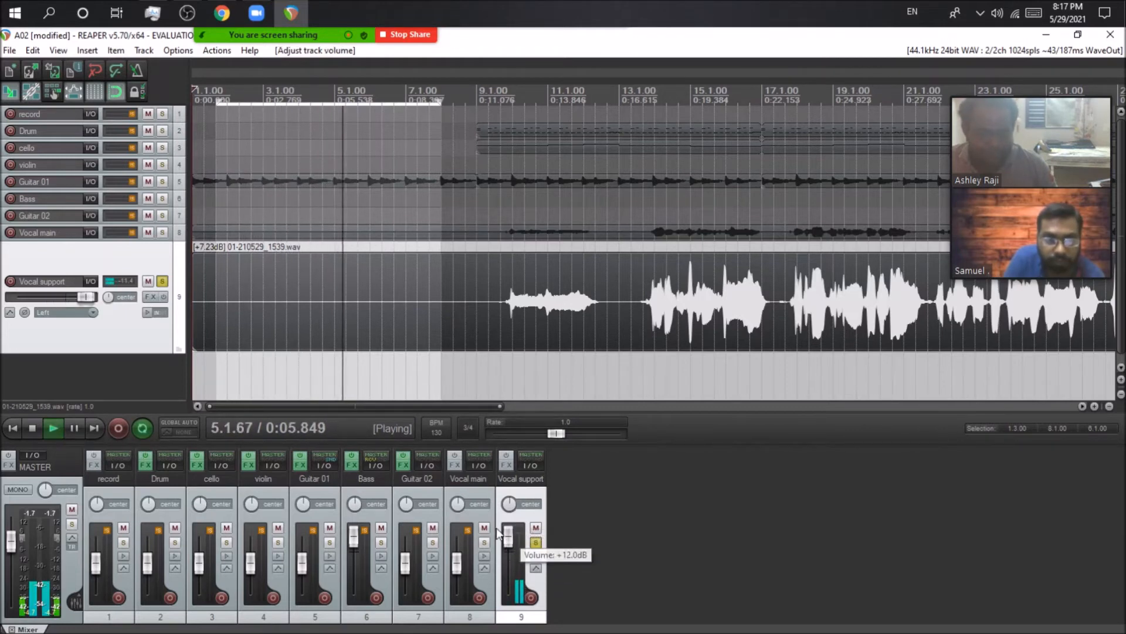
Add the ReaFir (FFT EQ+Dynamics Processor) effect to the Vocal support track and set its mode to Subtract
click(150, 296)
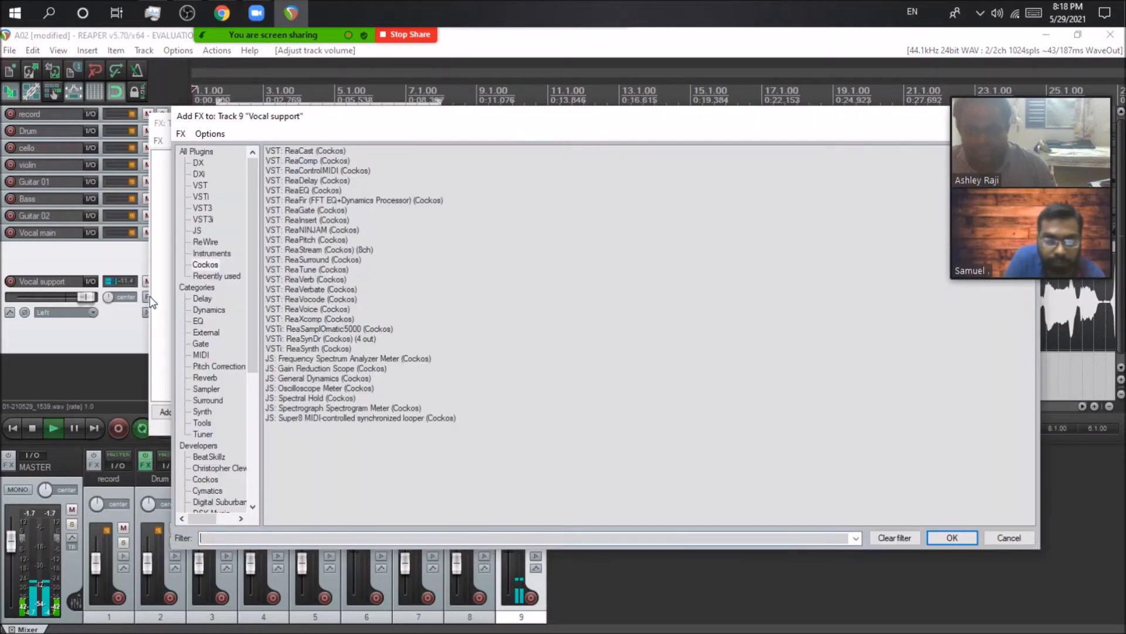
double_click(301, 202)
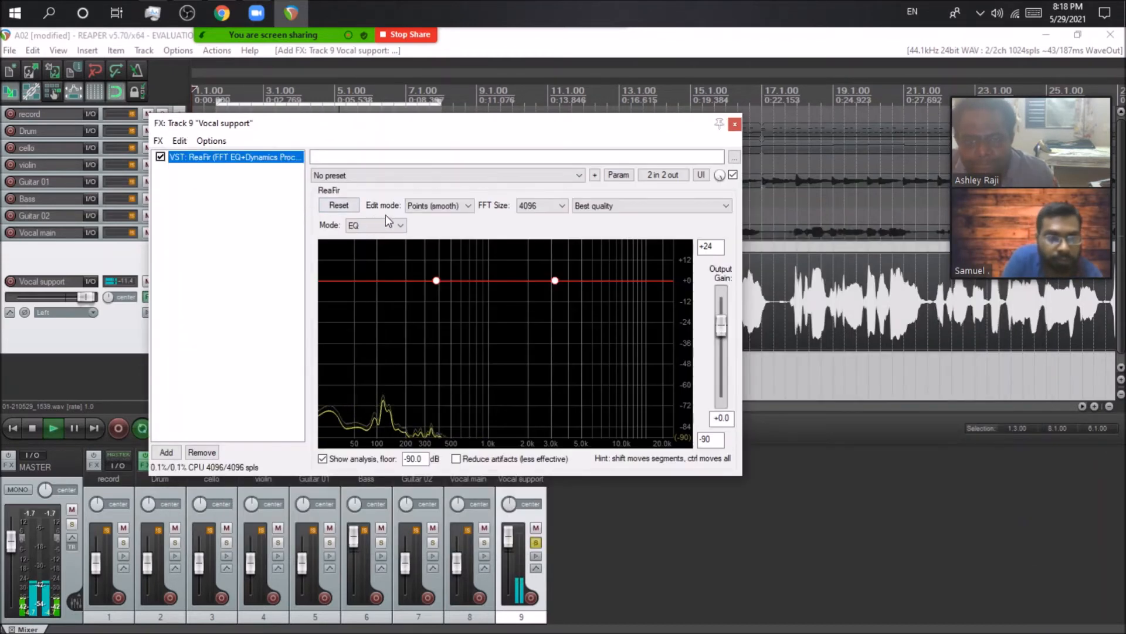
click(400, 226)
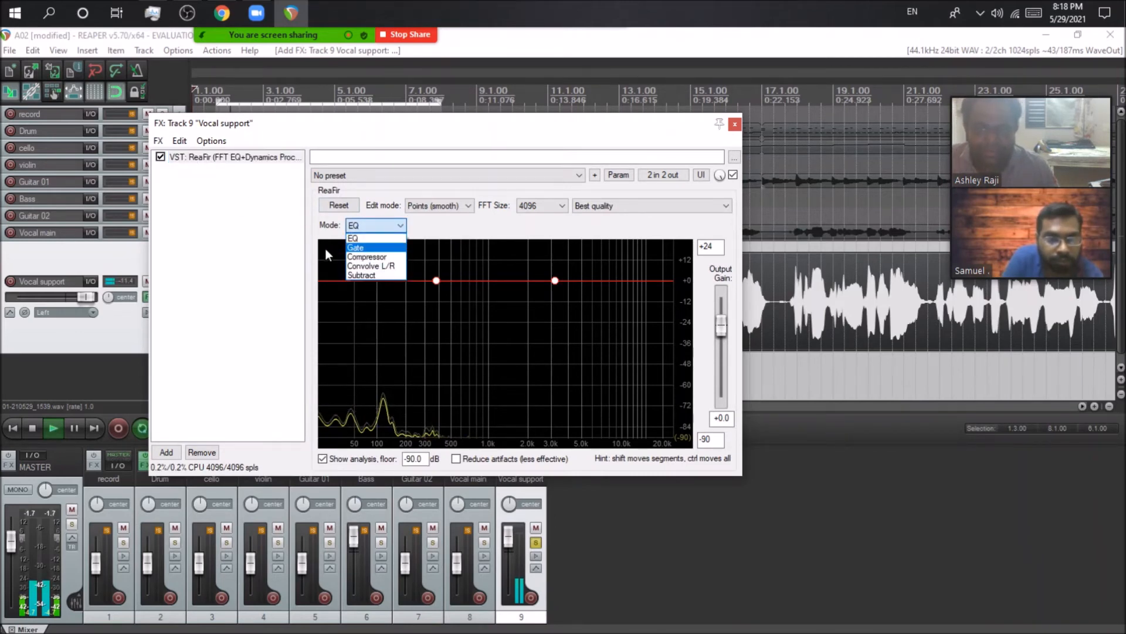
click(363, 274)
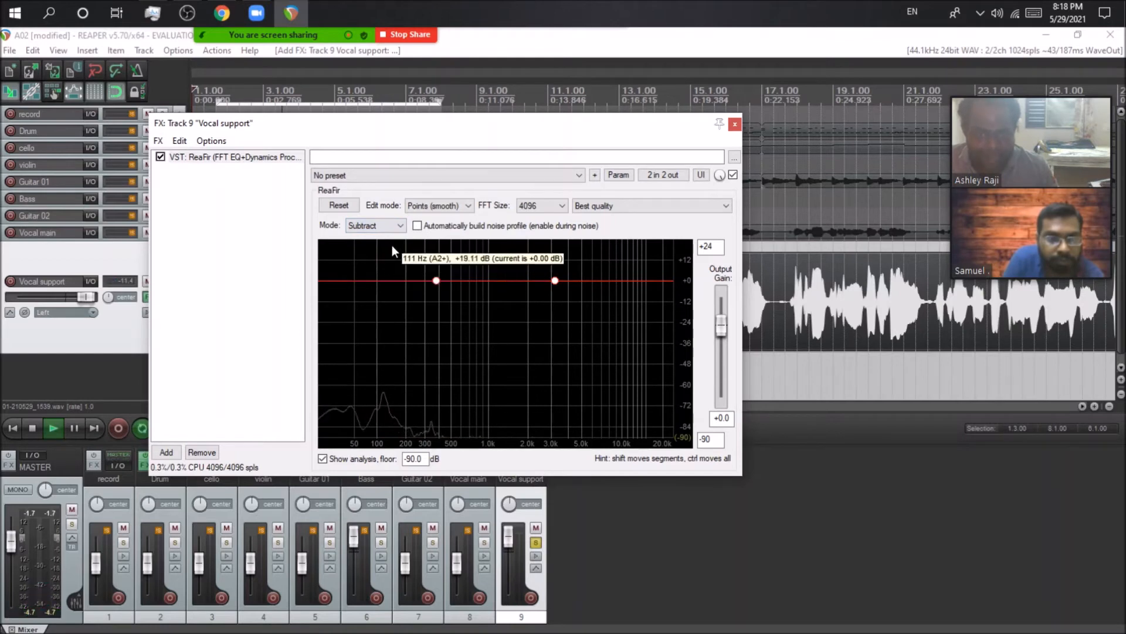
Build ReaFir's noise profile automatically from the looping intro, end the capture and playback, and unsolo the Vocal support track
click(432, 228)
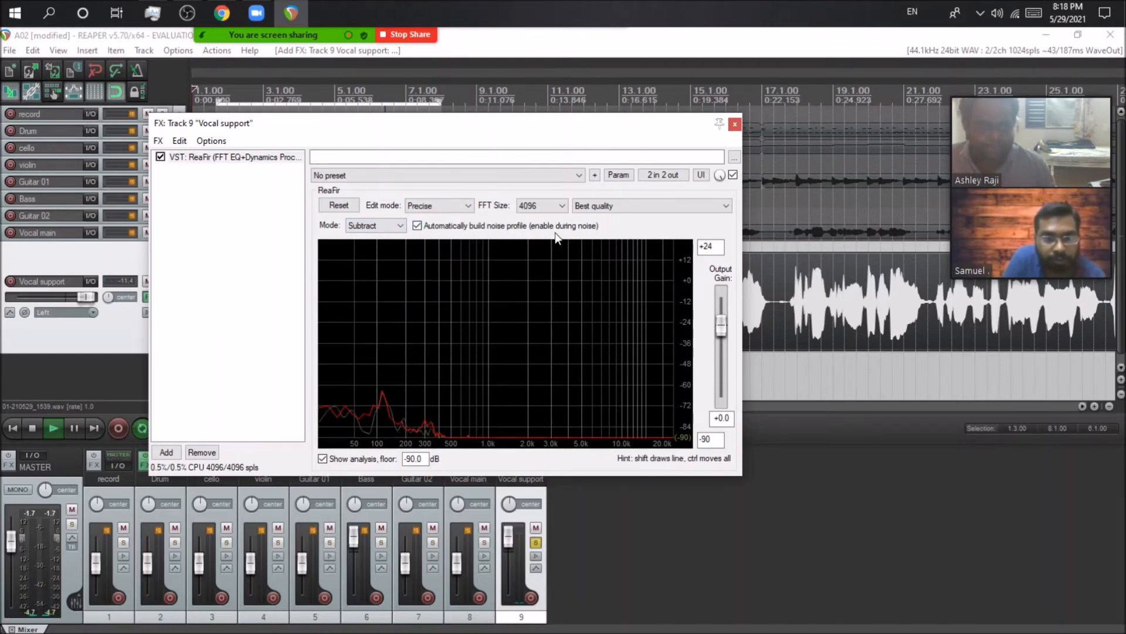
click(418, 224)
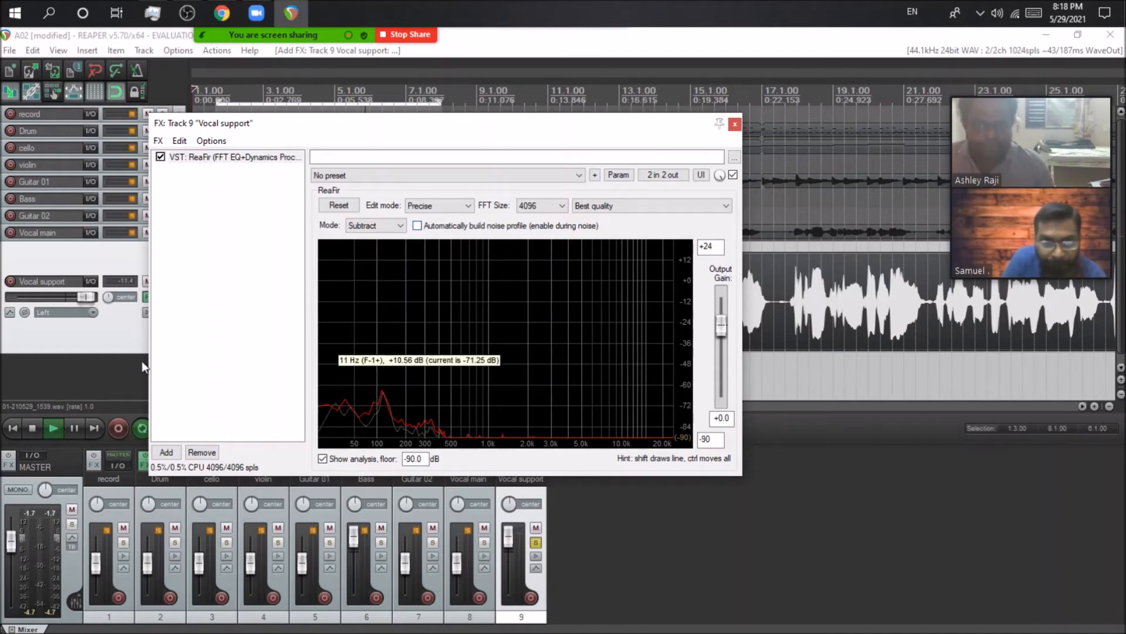
click(32, 428)
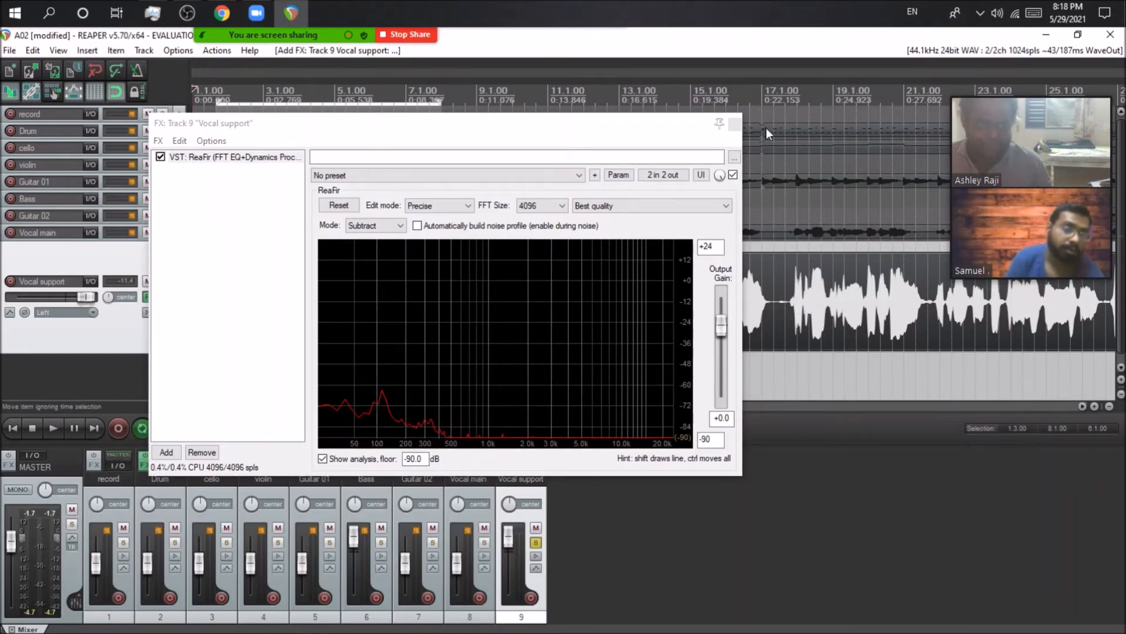
click(734, 123)
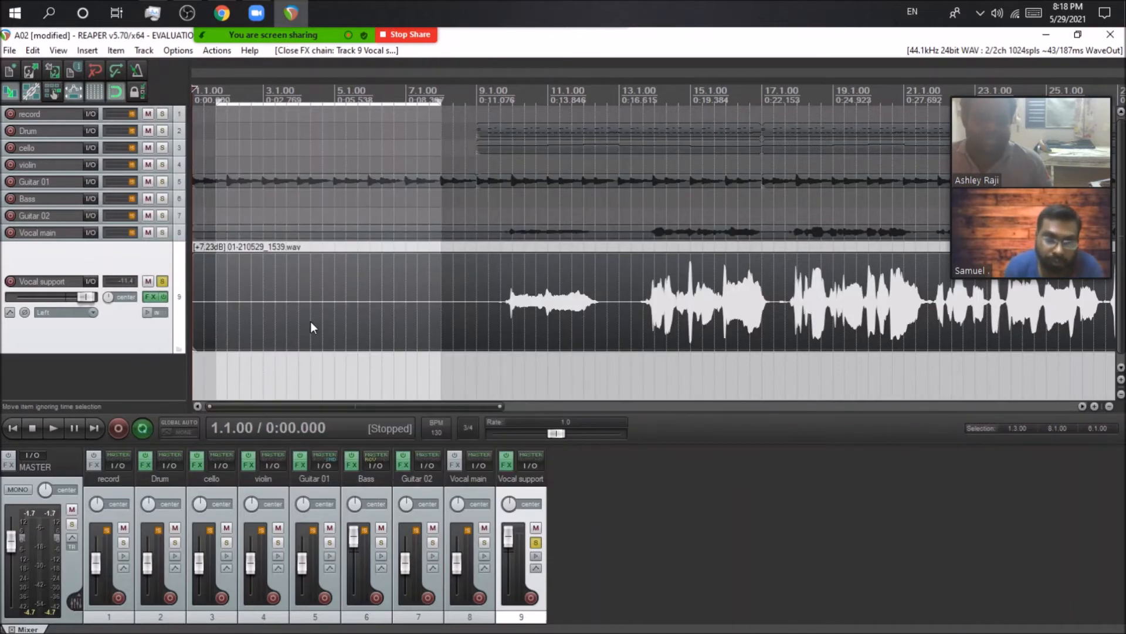
click(163, 282)
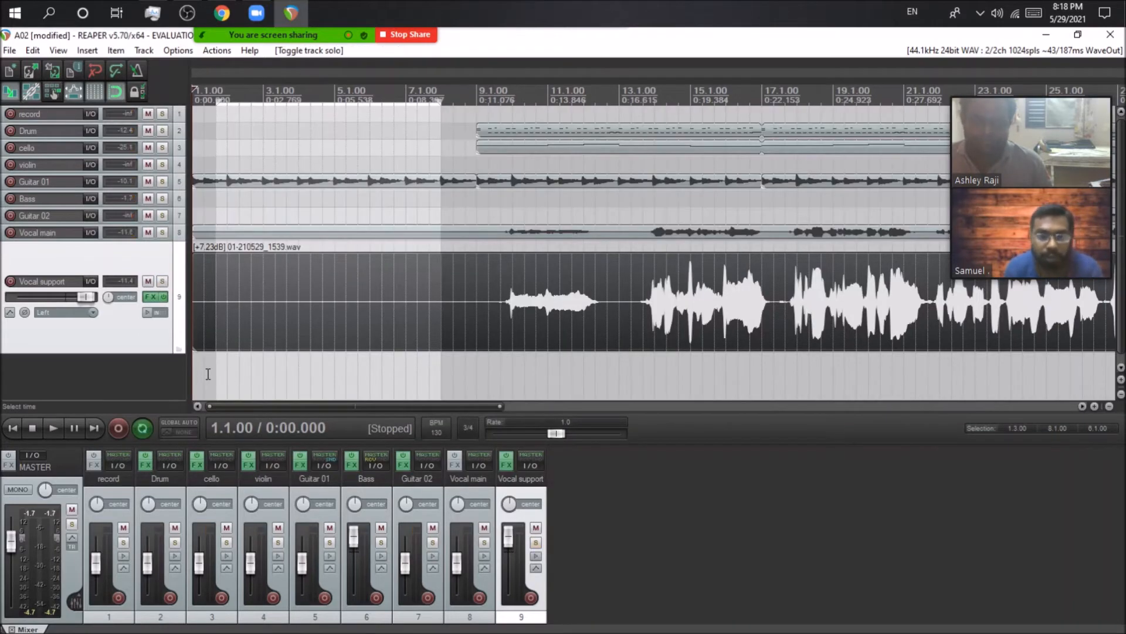
Review the ReaFir noise profile in the Vocal support track's effects chain, and view the whole vocal item
click(148, 297)
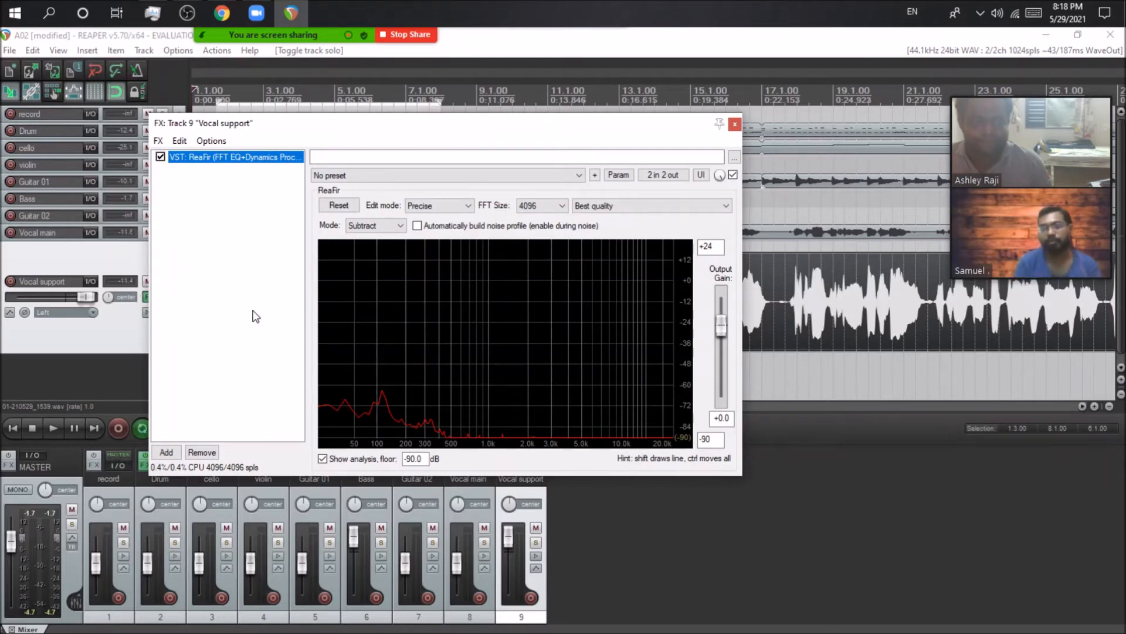
click(735, 124)
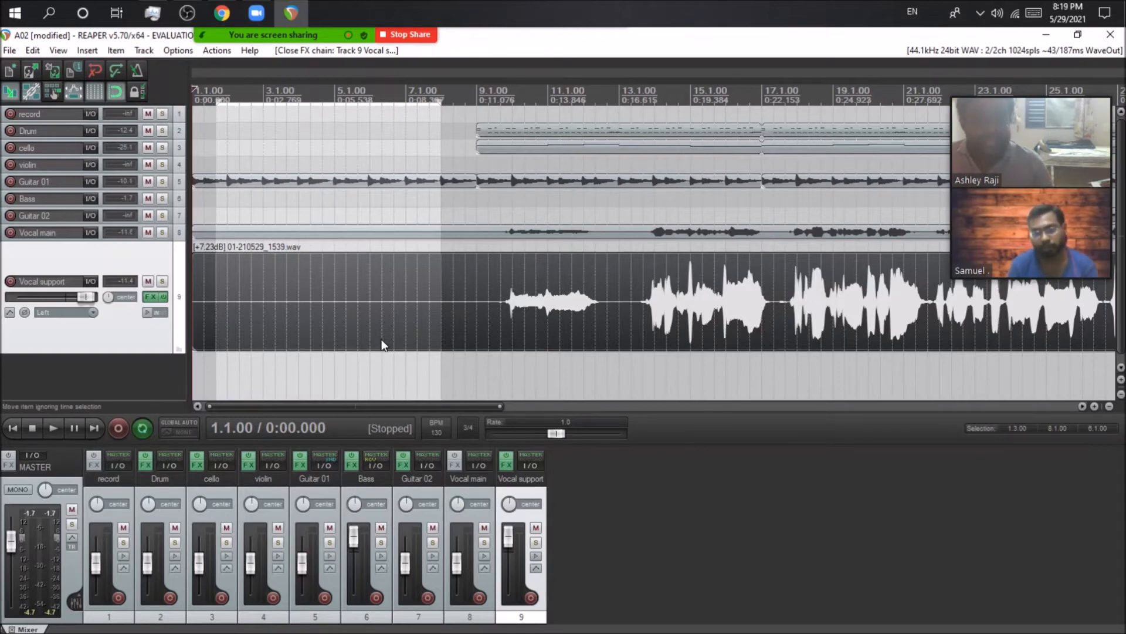
scroll(380, 343, down, 3)
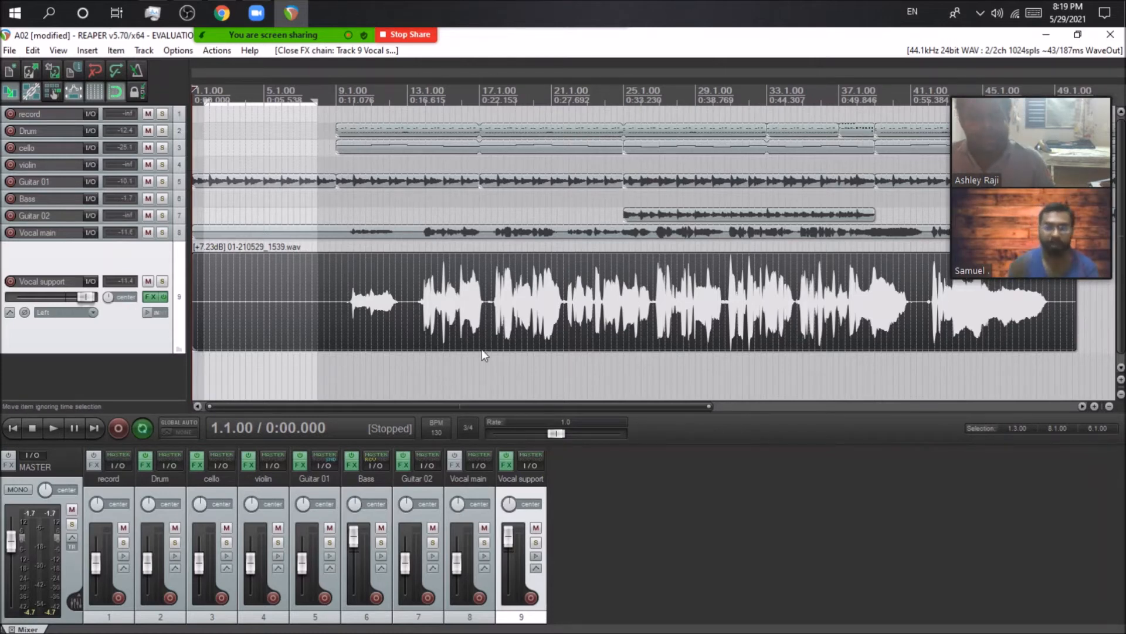
Try to split the Vocal support item at 12.3.00, then reselect only that item on its track
scroll(458, 373, up, 1)
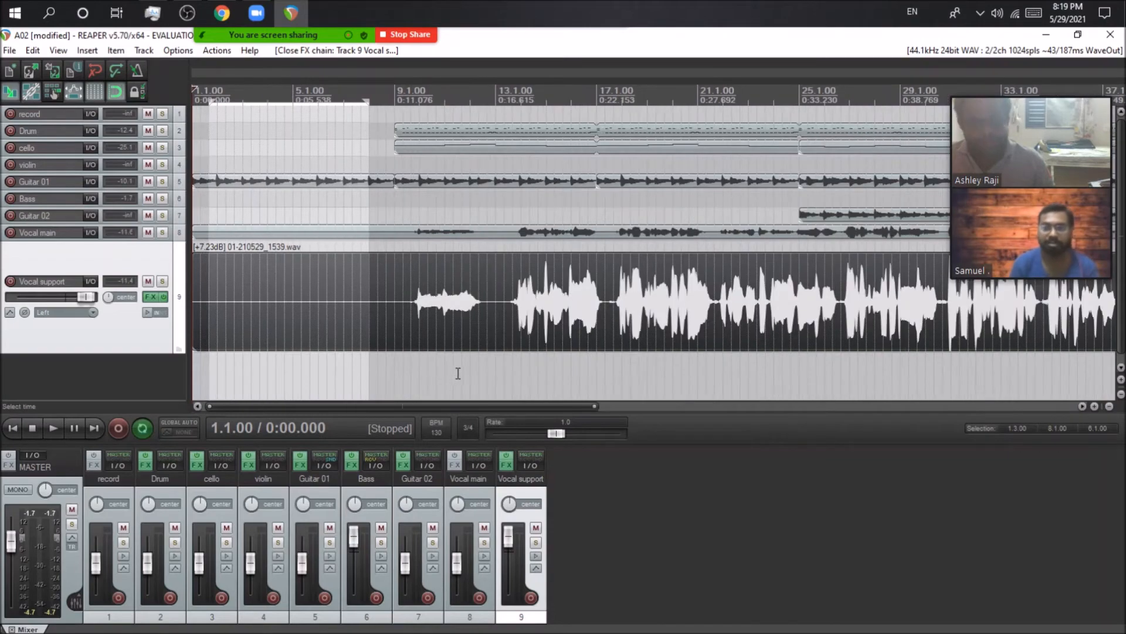
click(487, 360)
key(s)
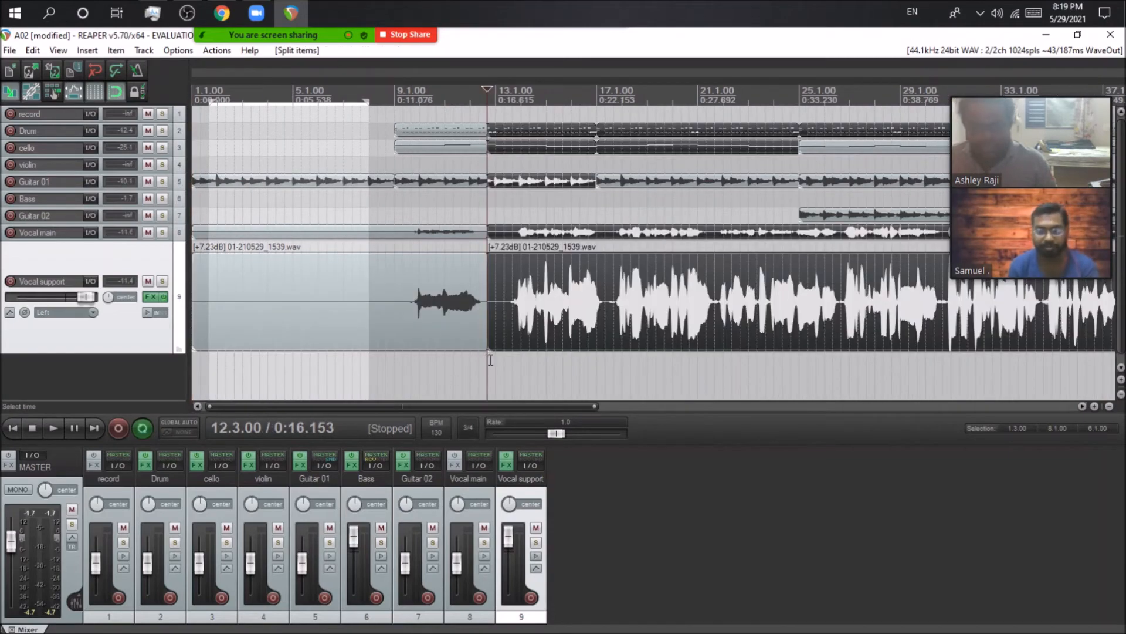
click(503, 362)
click(488, 302)
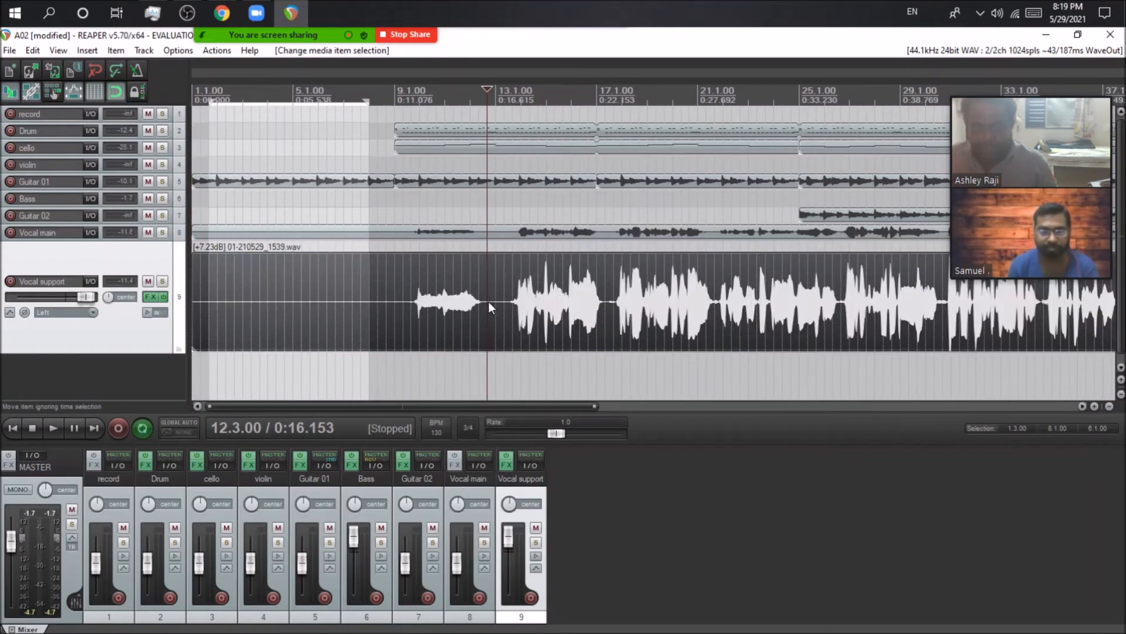
Split the selected Vocal support item at 12.3.00 and at 17.1.00
key(s)
scroll(493, 306, down, 3)
click(397, 274)
key(s)
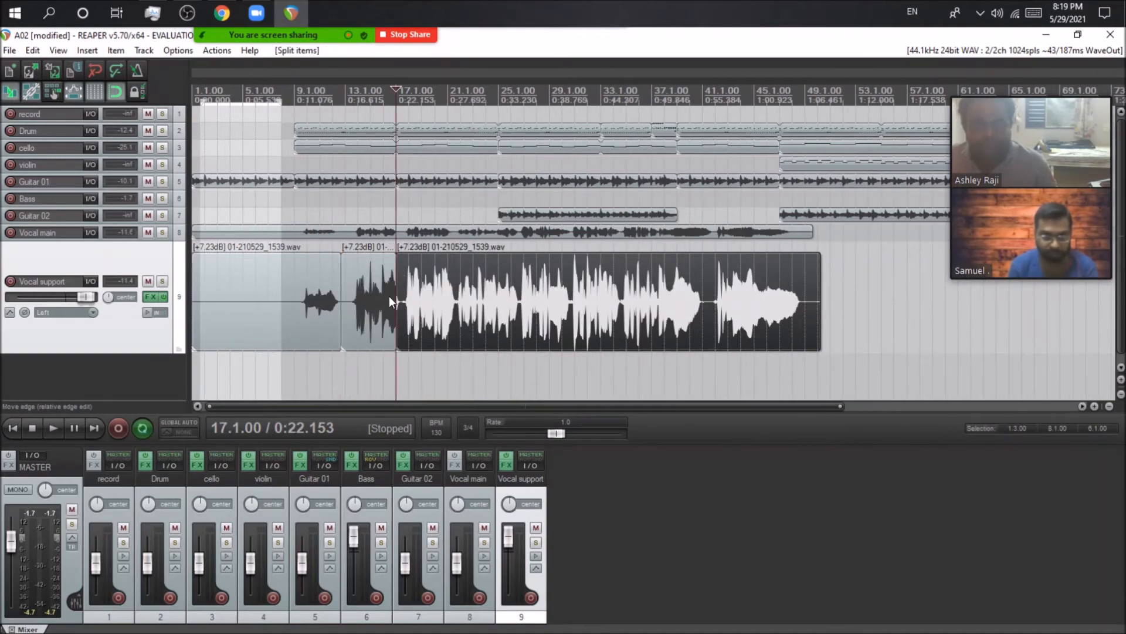
Normalize the first split segment of the Vocal support track in its item properties and apply the change
click(319, 305)
scroll(332, 308, up, 3)
double_click(450, 304)
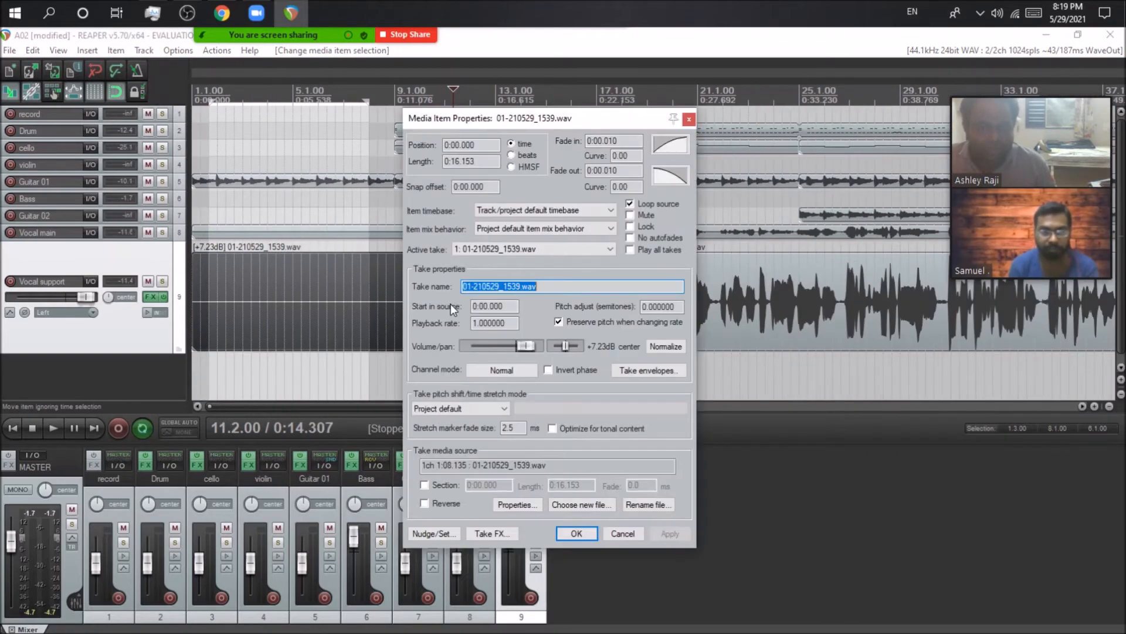
click(672, 346)
click(670, 533)
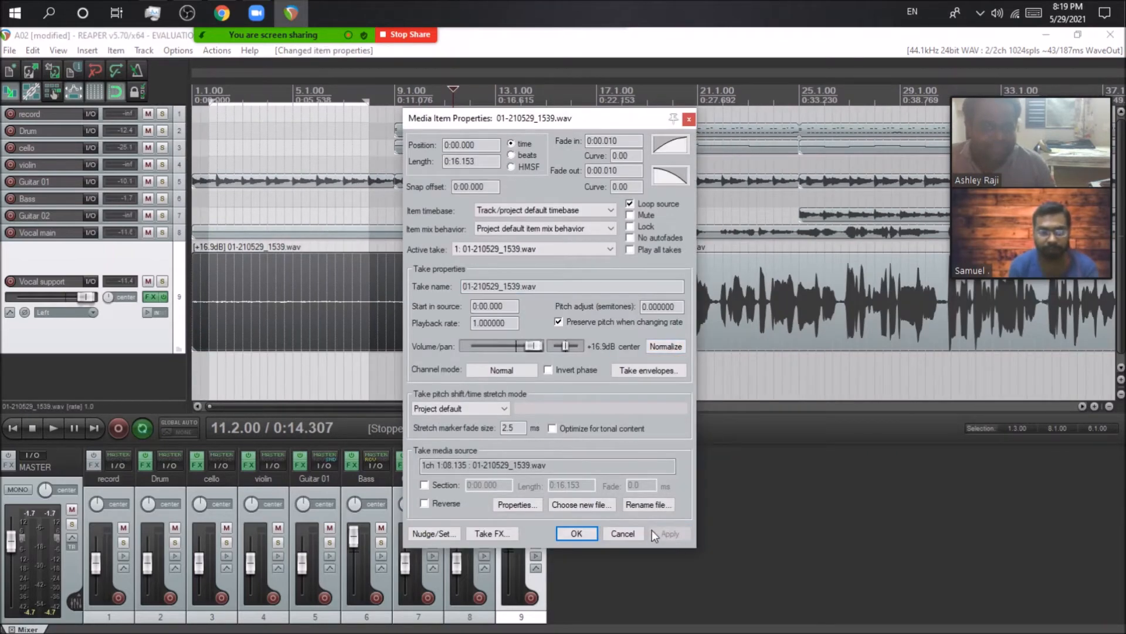
click(611, 533)
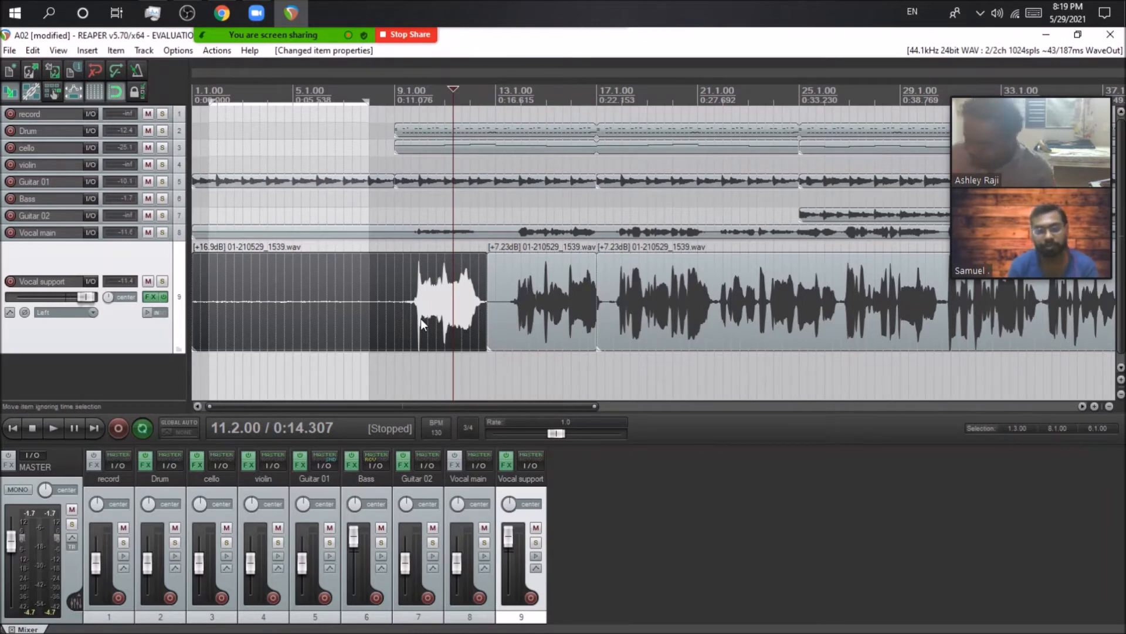
Undo the normalization of the first segment and both splits of the Vocal support item
key(ctrl+z)
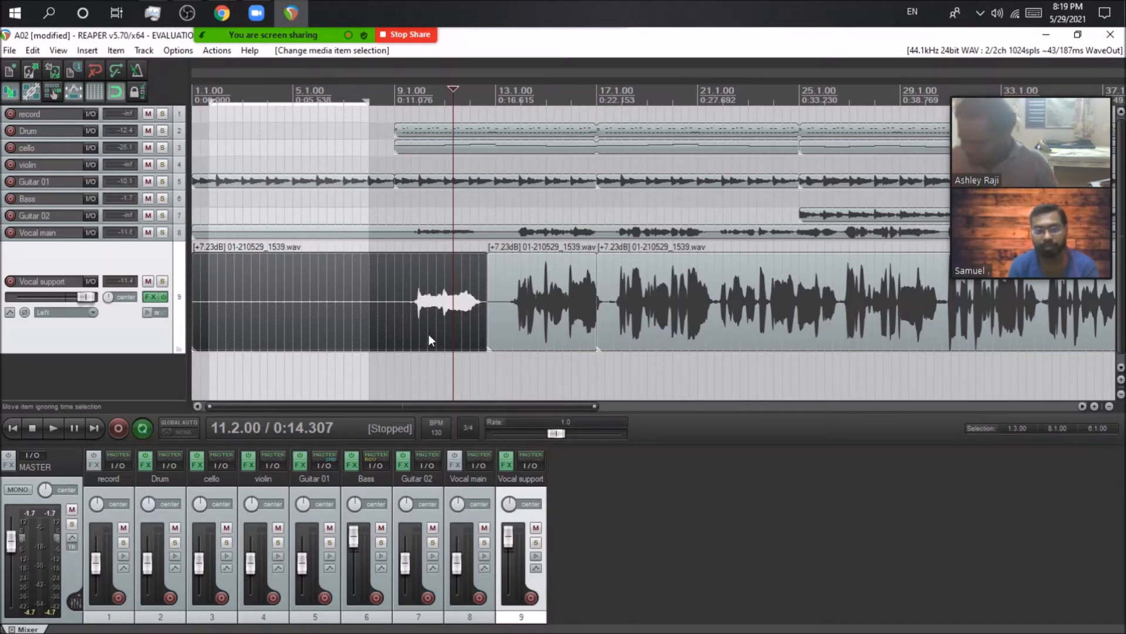
key(ctrl+z)
key(ctrl+z)
Split the Vocal support item at 12.3.00 and 17.2.00, around its second vocal phrase
click(478, 315)
click(487, 334)
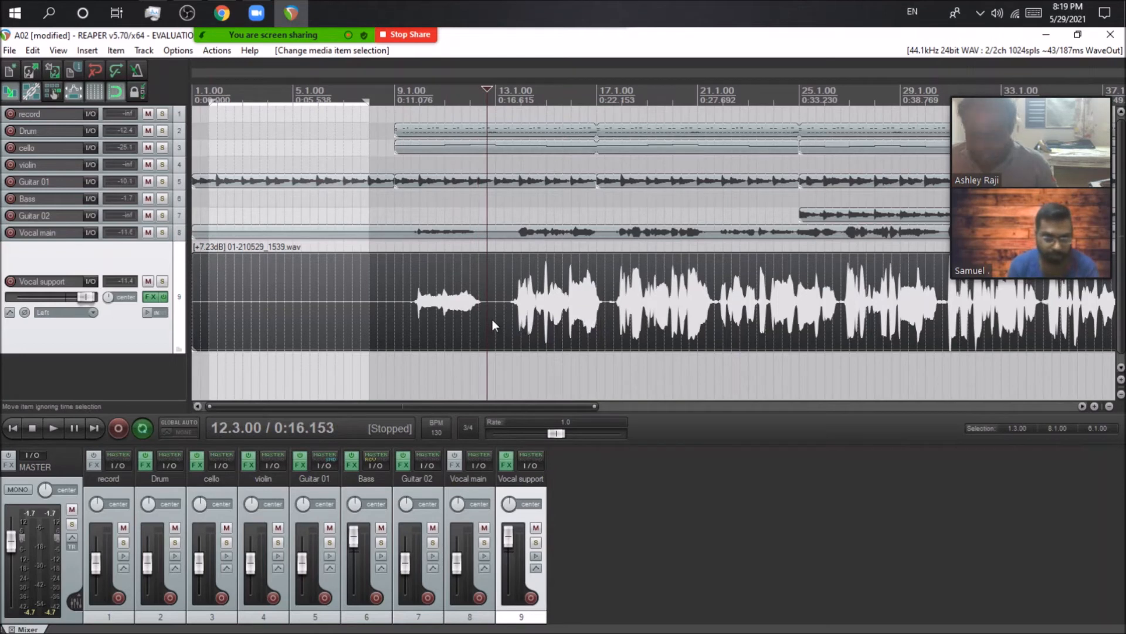
key(s)
click(605, 310)
key(s)
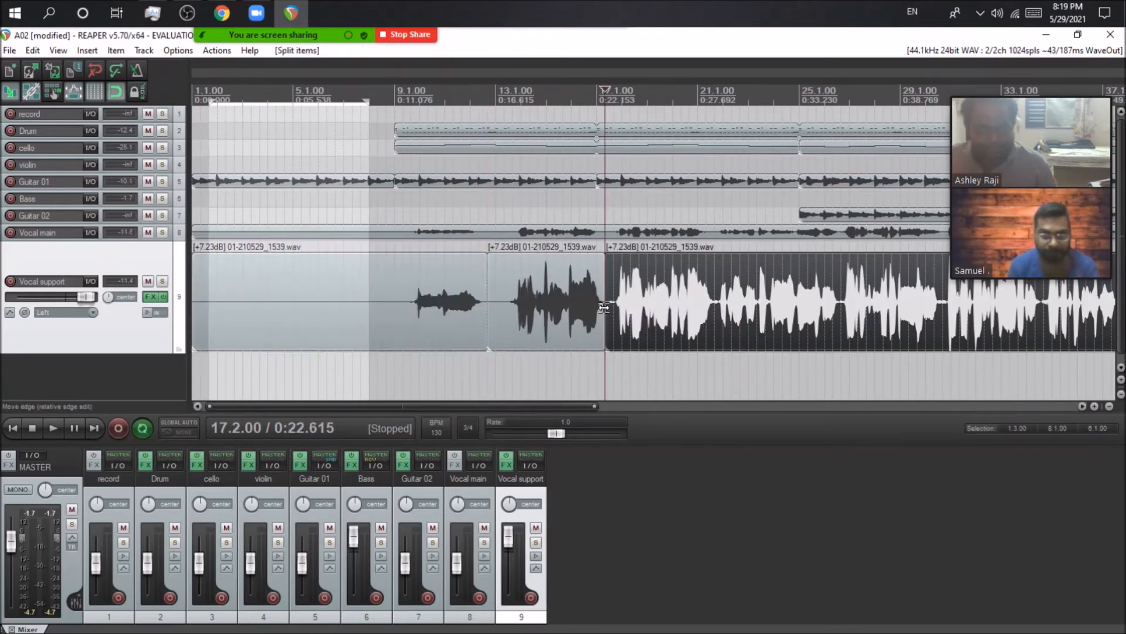
click(490, 332)
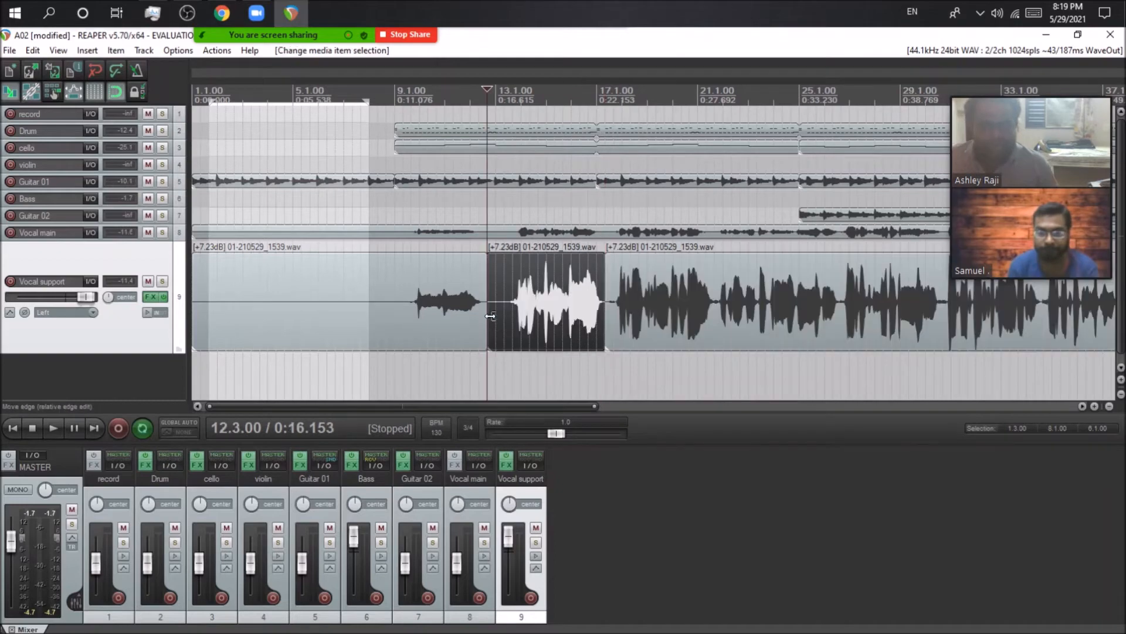
click(615, 317)
click(423, 320)
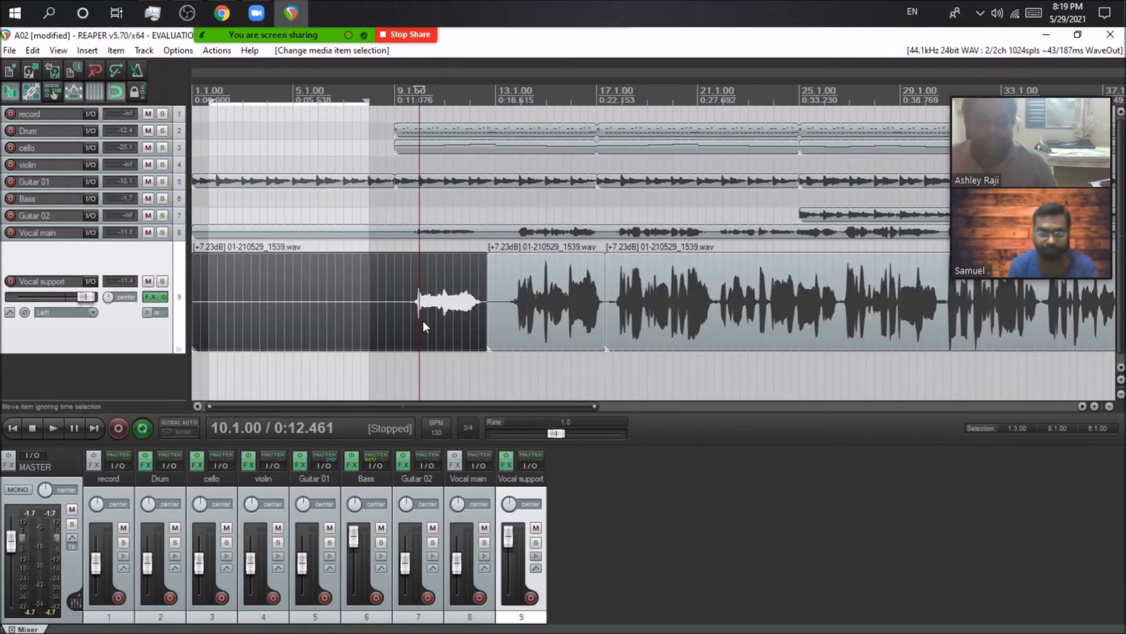
Split the rest of the Vocal support audio in the gaps between its phrases, including at 34.3.00 and 41.1.00
scroll(542, 309, down, 2)
click(560, 330)
click(569, 331)
click(563, 330)
key(s)
click(647, 339)
click(653, 343)
key(s)
click(726, 327)
key(s)
click(797, 330)
key(s)
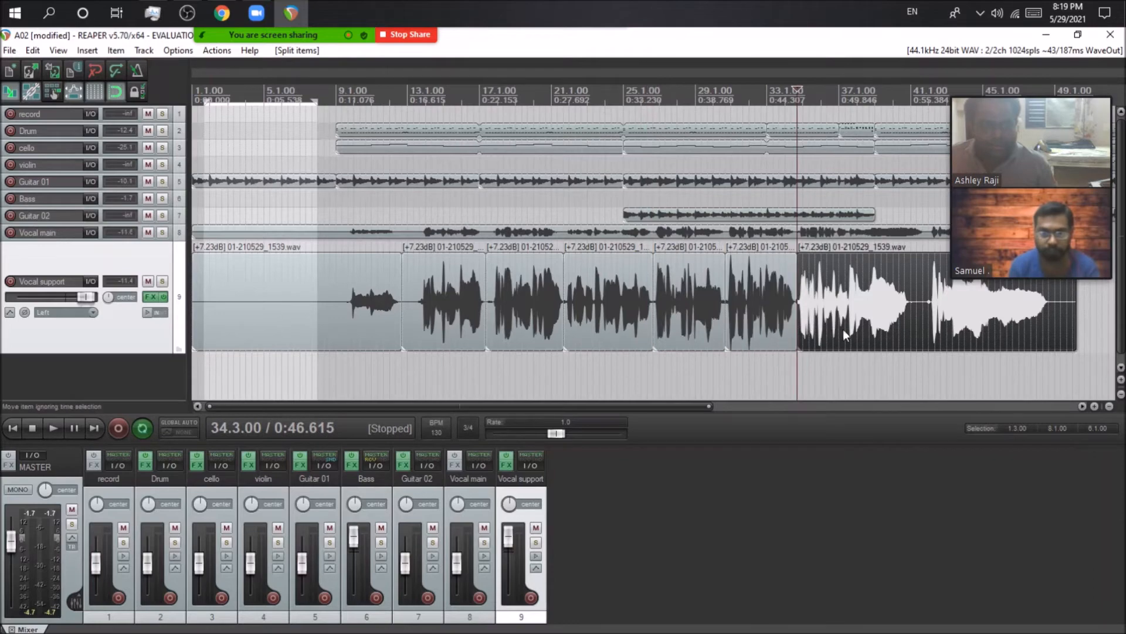
click(911, 332)
key(s)
scroll(690, 389, down, 5)
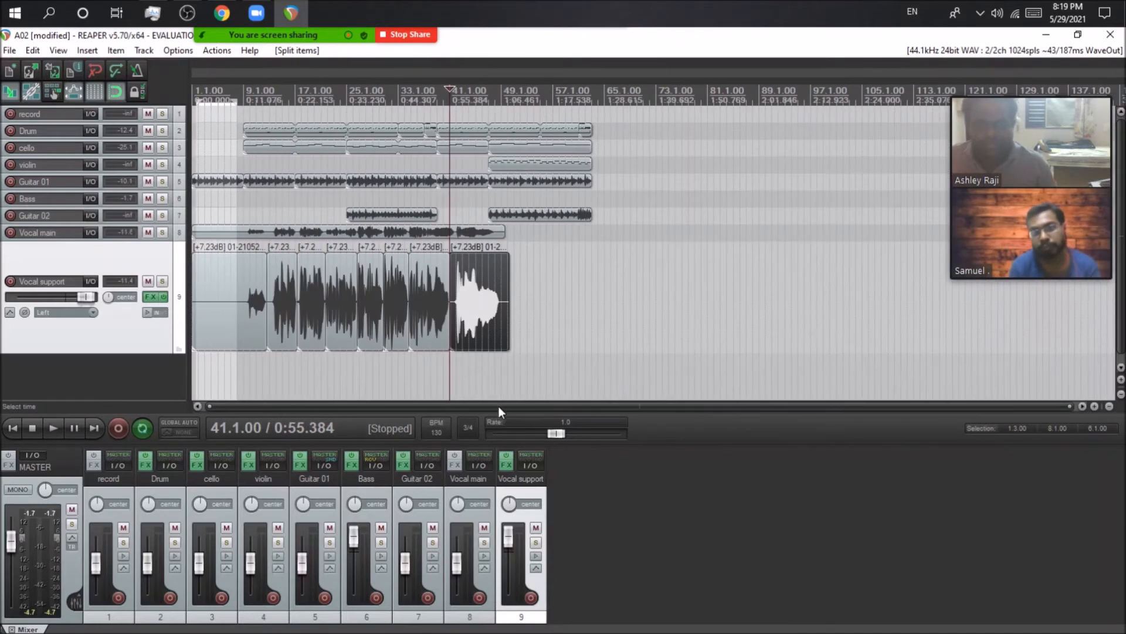
Reduce the Vocal support track's height and render the track to a mono stem track, muting the original
scroll(498, 405, up, 3)
drag(174, 342, 130, 291)
right_click(129, 288)
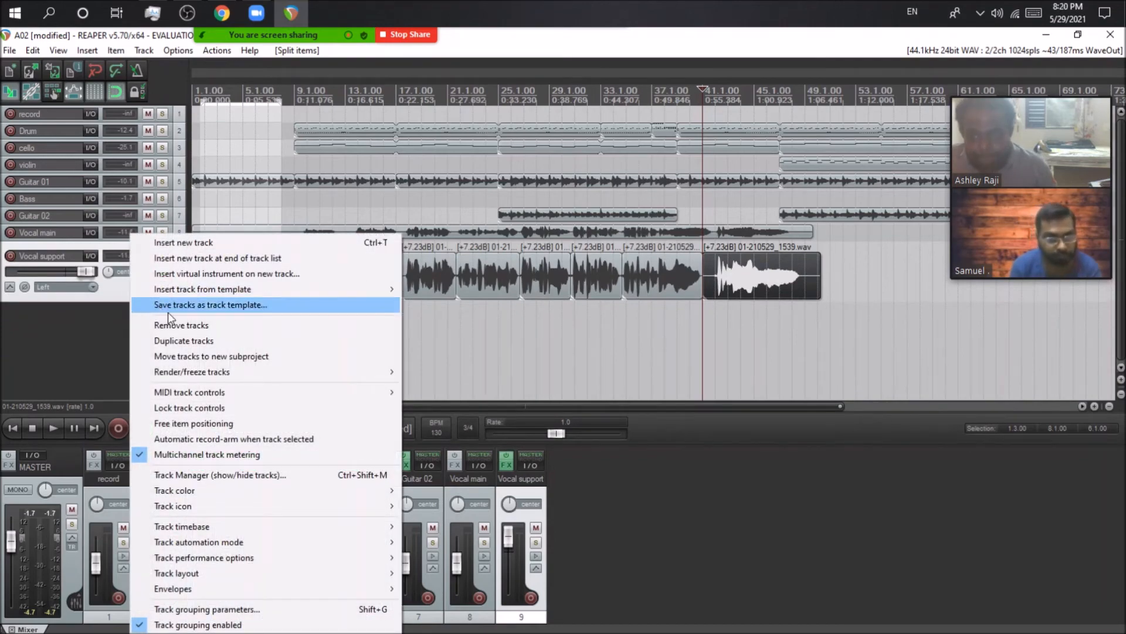
mouse_move(231, 371)
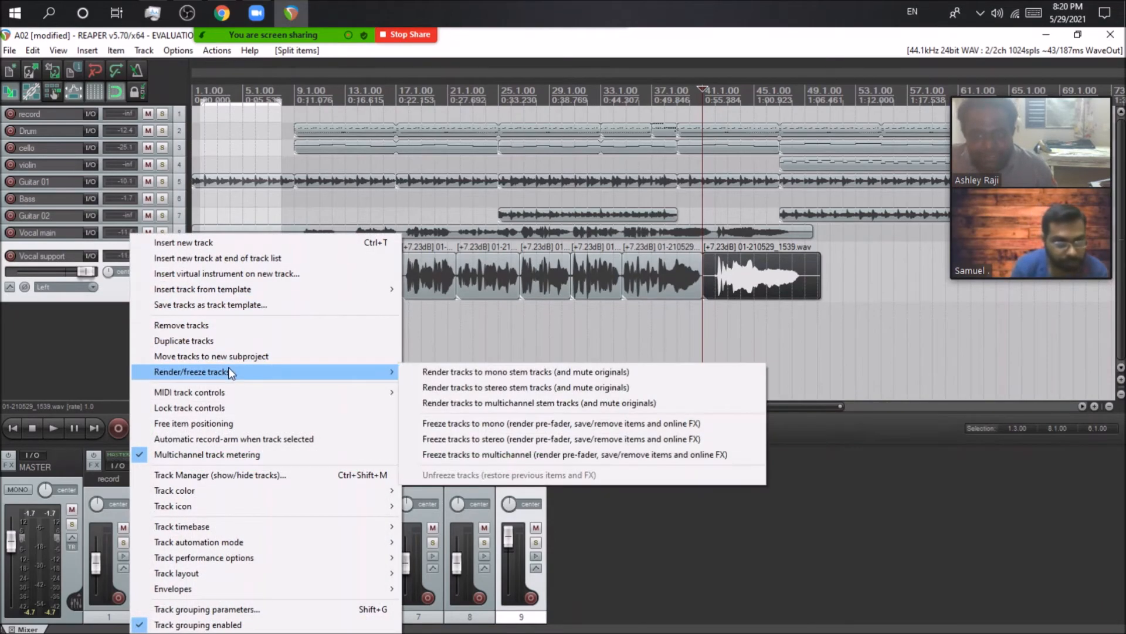
click(529, 372)
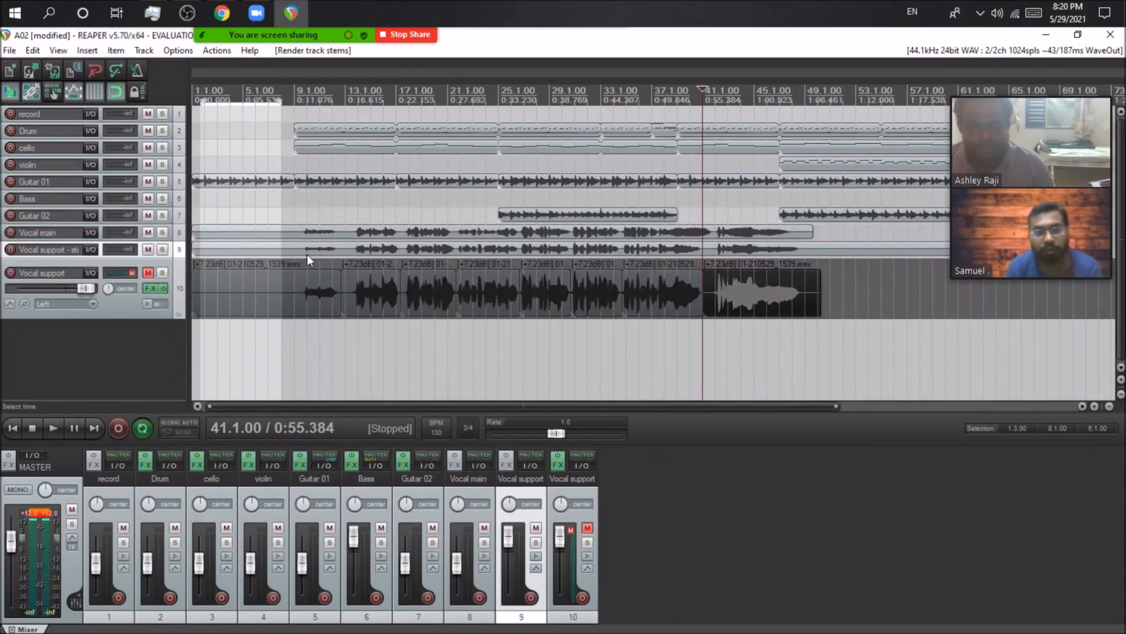
Examine the rendered Vocal support stem's item properties and compare its end point with the original vocal items and the other tracks
double_click(303, 249)
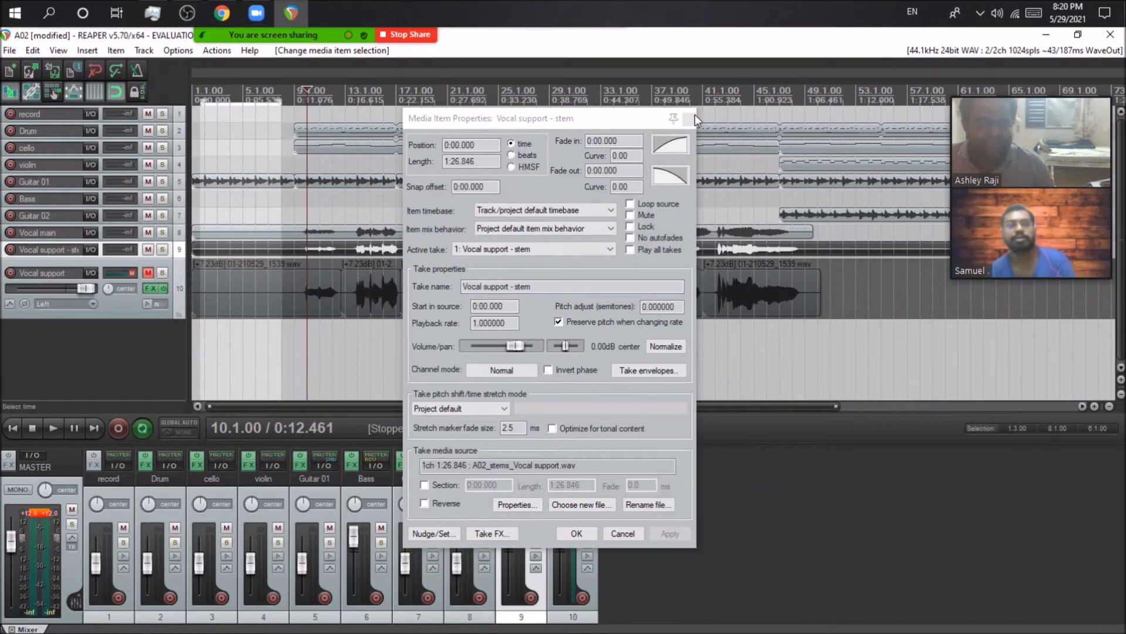
click(690, 118)
scroll(330, 252, down, 2)
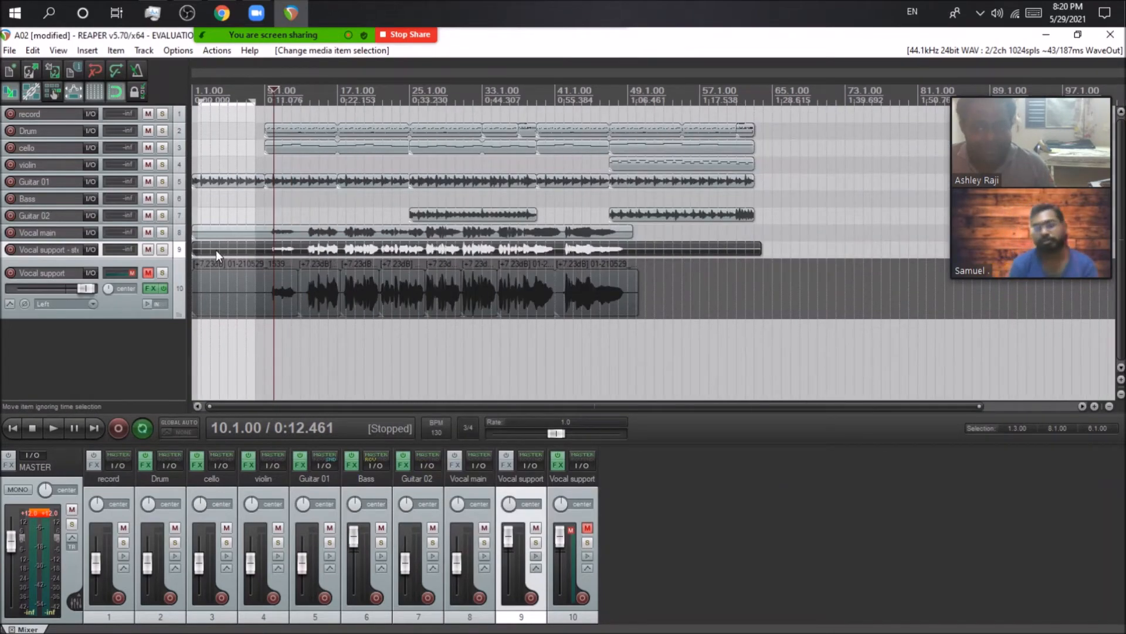
click(755, 228)
click(763, 226)
scroll(764, 226, up, 4)
click(643, 233)
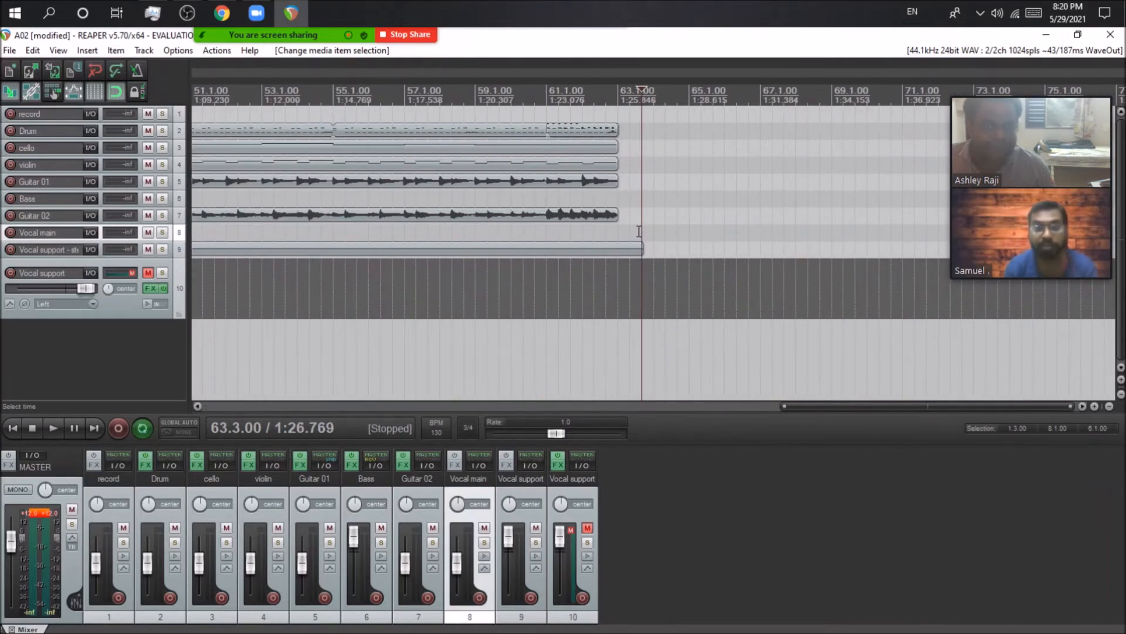
scroll(641, 230, down, 4)
click(808, 258)
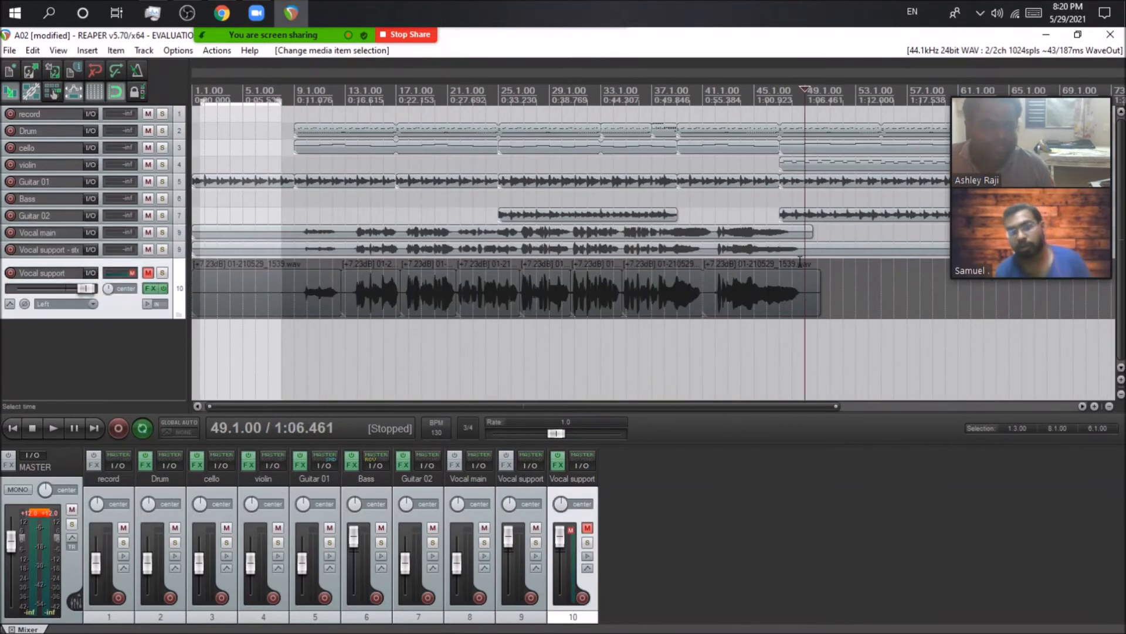
scroll(808, 259, up, 4)
click(740, 258)
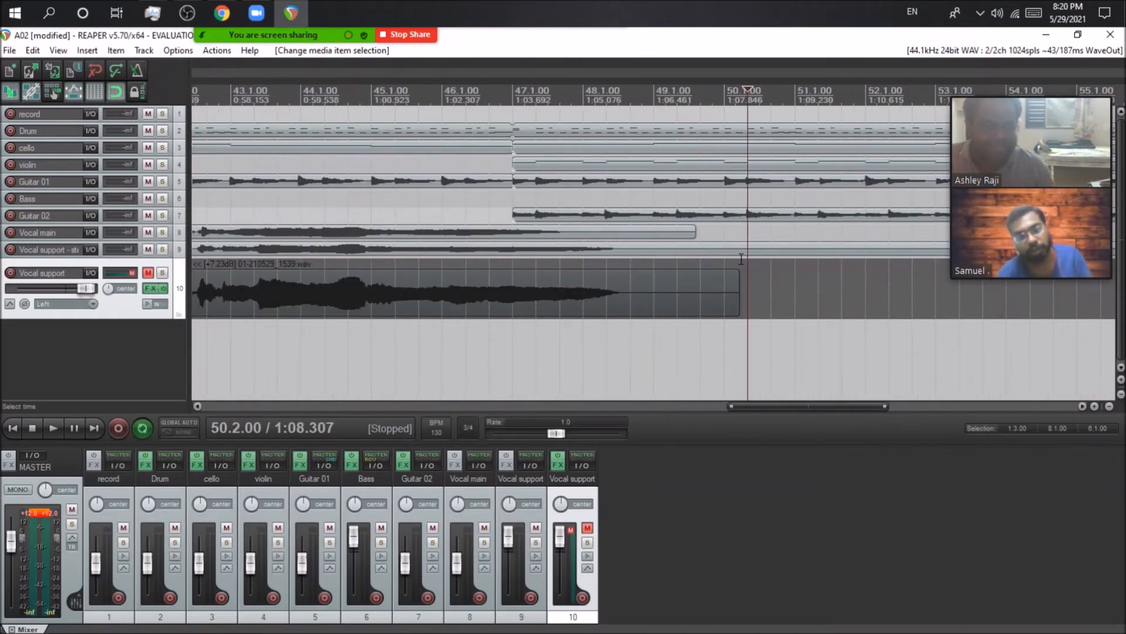
scroll(730, 257, down, 4)
scroll(907, 282, down, 3)
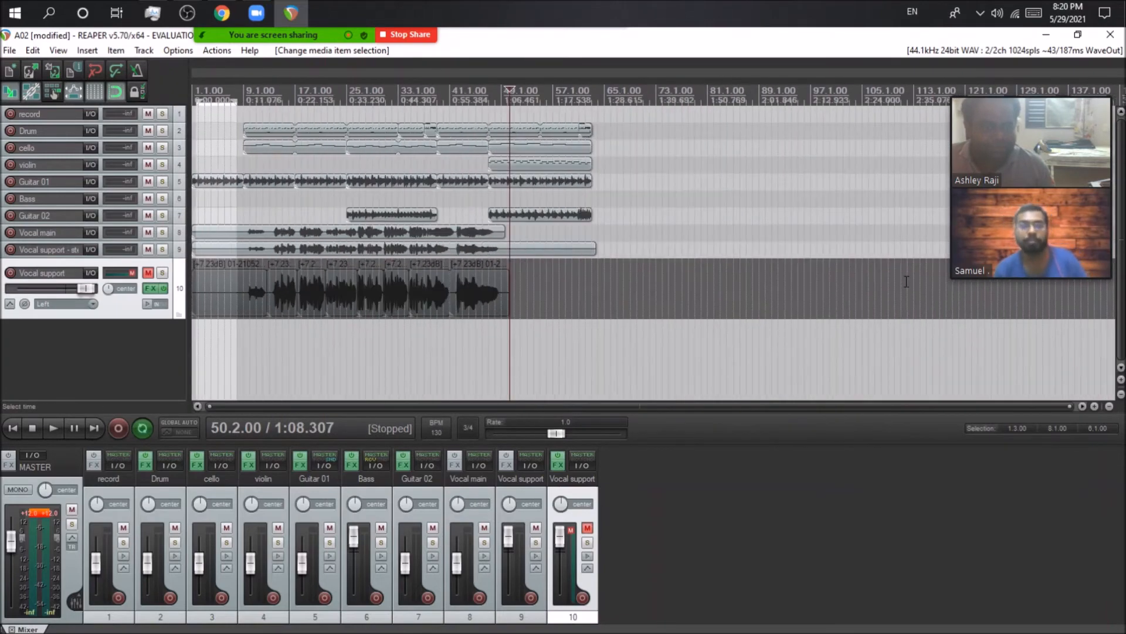
click(598, 267)
scroll(604, 270, up, 5)
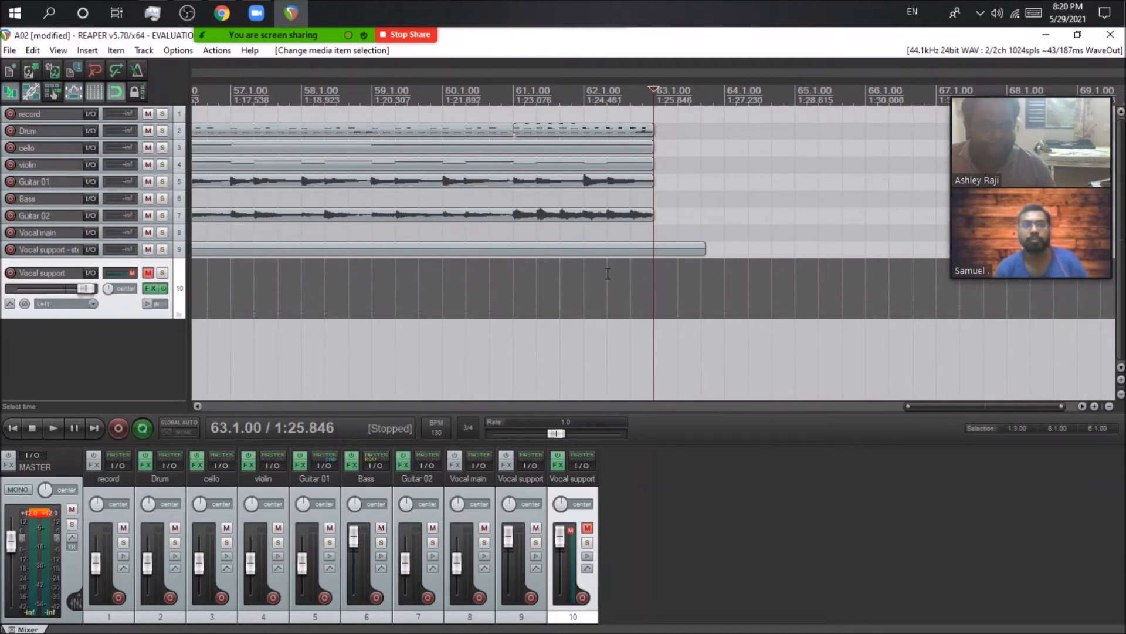
scroll(610, 274, down, 4)
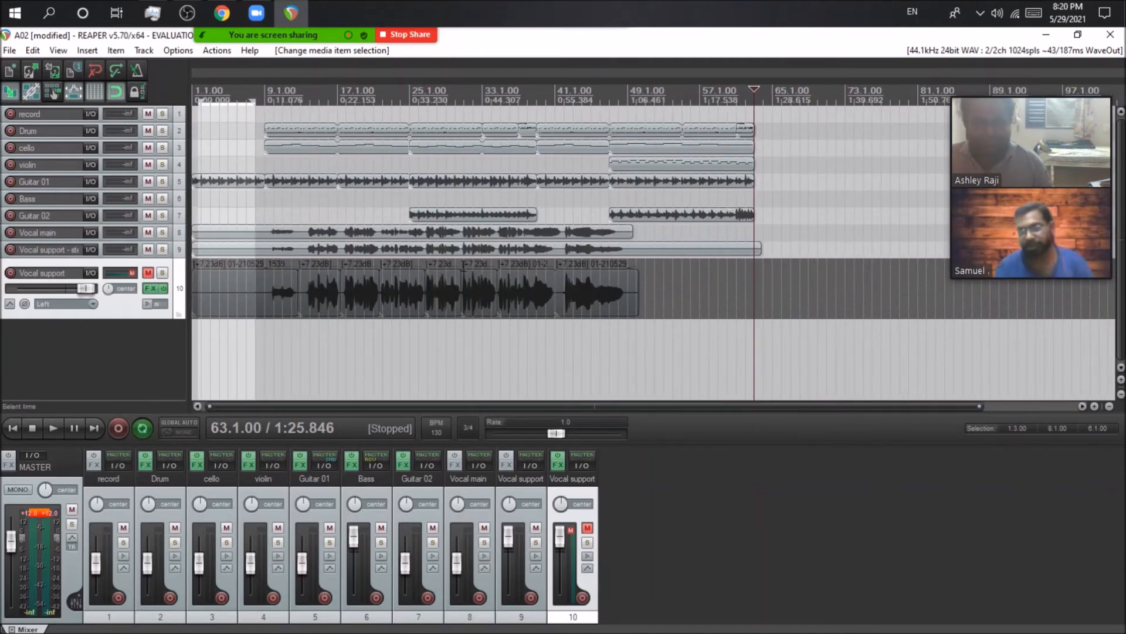
scroll(350, 349, down, 1)
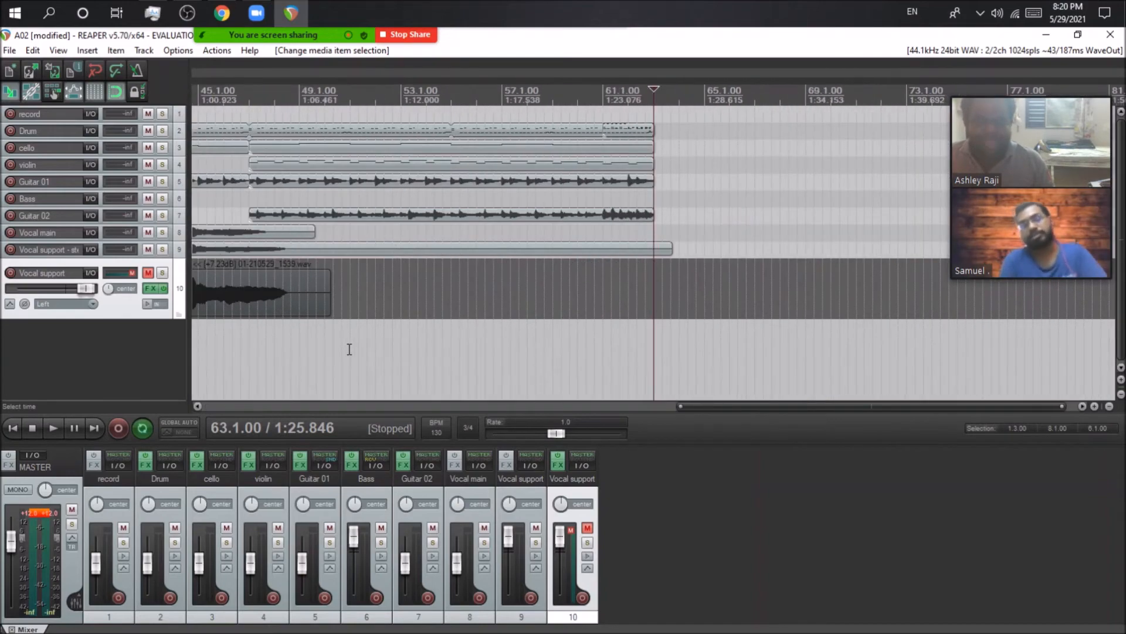
Compare the rendered stem's waveform with the Vocal main and original Vocal support items, returning to the project start
scroll(350, 348, up, 3)
click(22, 431)
scroll(386, 360, up, 2)
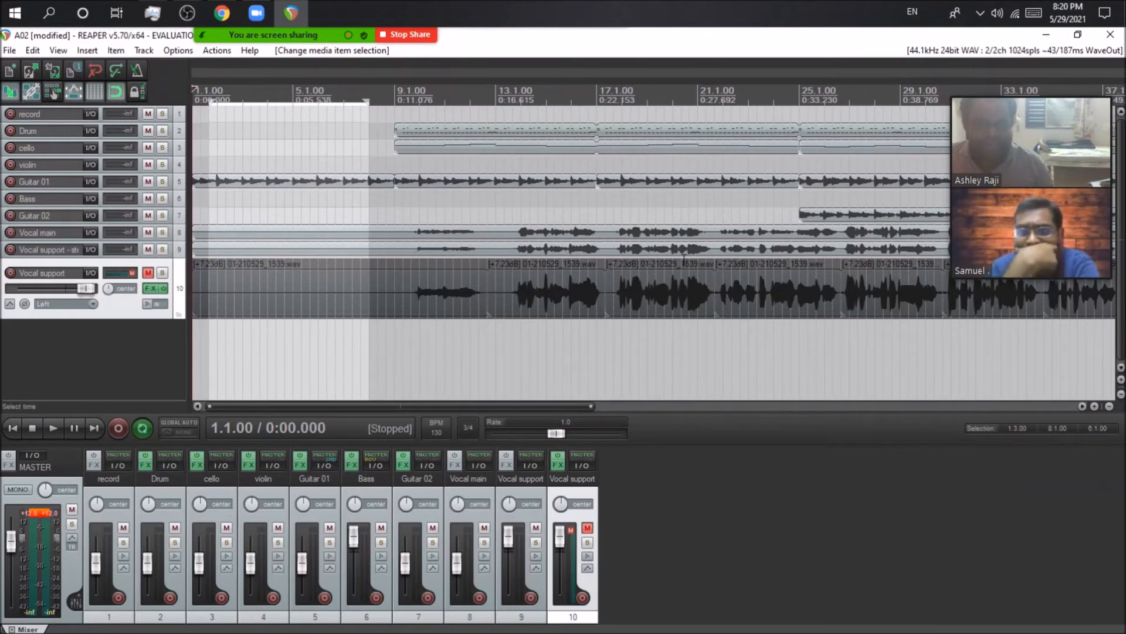
click(505, 248)
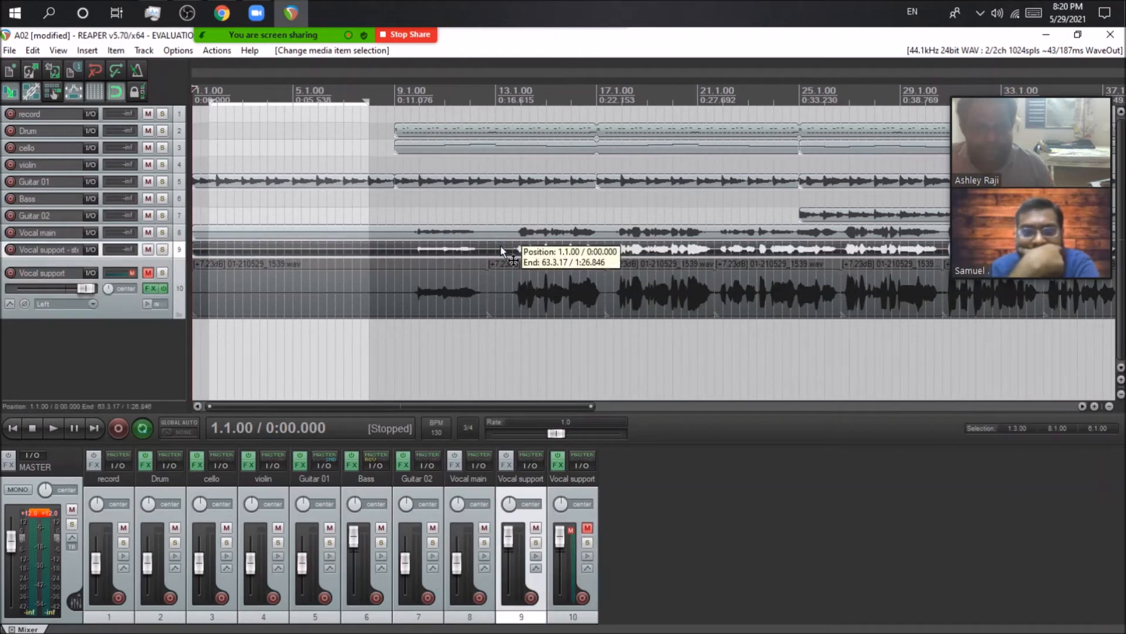
click(549, 231)
click(549, 246)
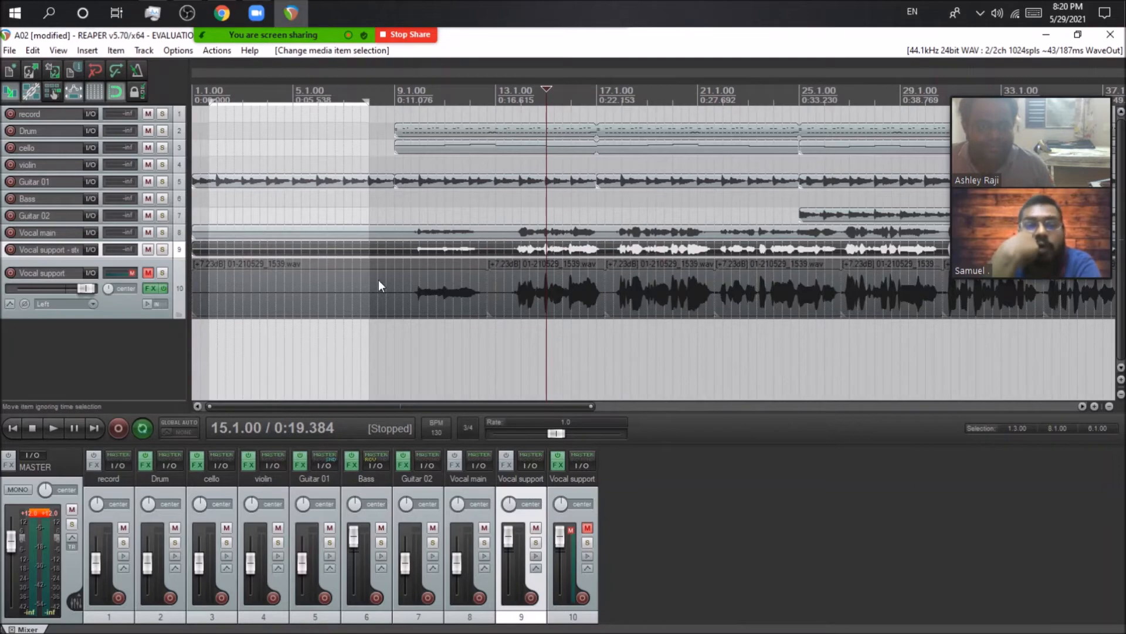
click(13, 428)
scroll(262, 352, down, 4)
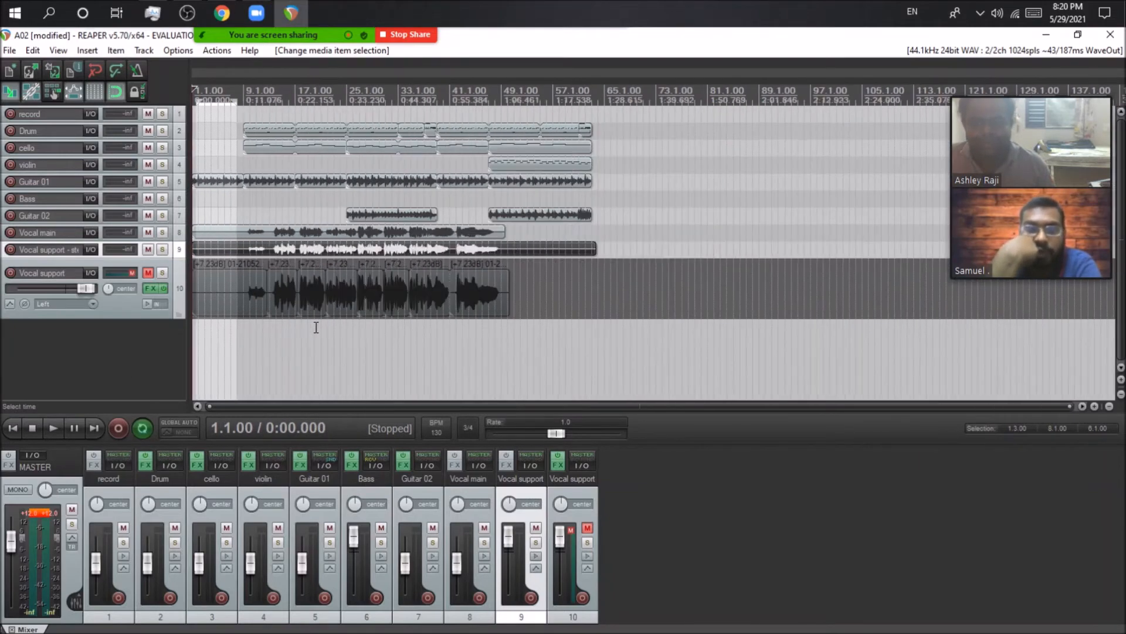
Delete all original items from the Vocal support track and shorten the stem item to end with the Vocal main item
drag(534, 302, 203, 297)
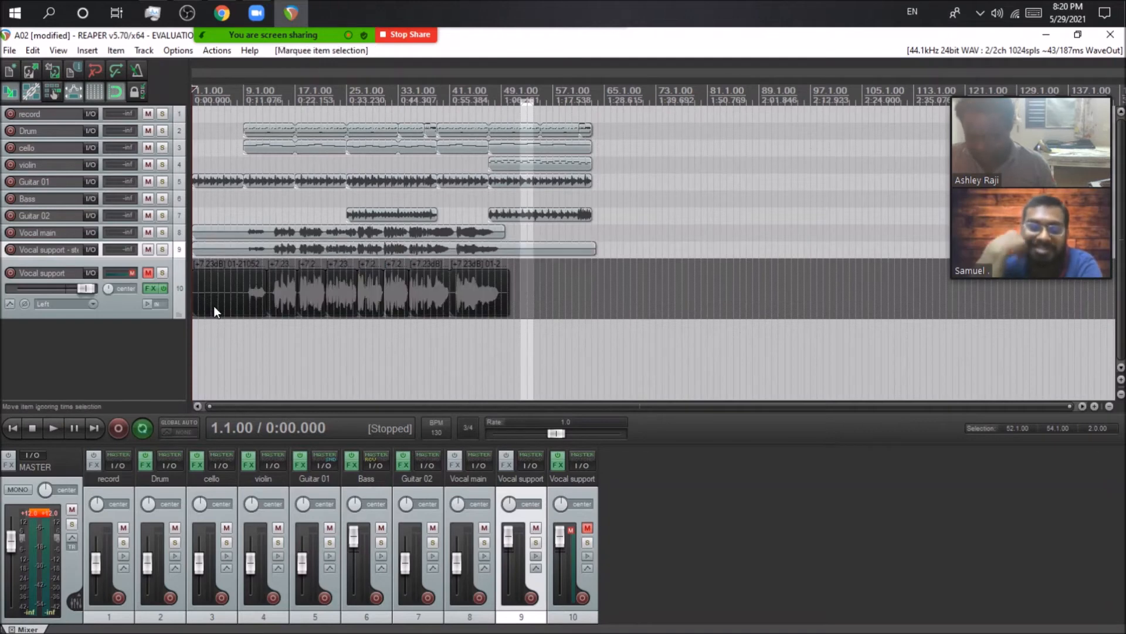
key(Delete)
click(519, 264)
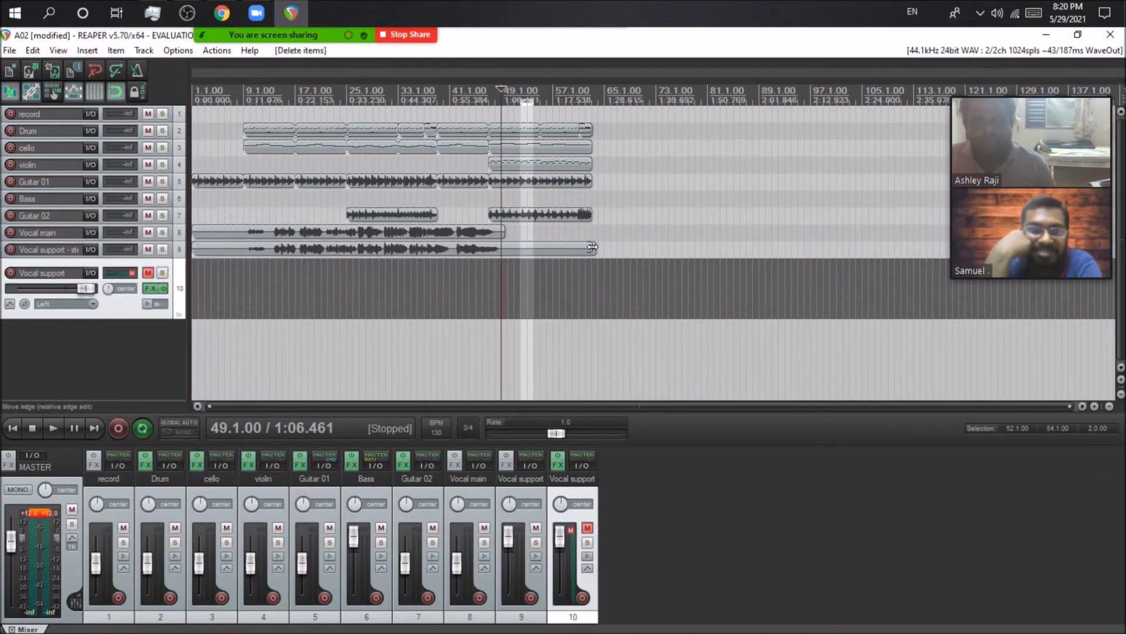
drag(595, 248, 504, 252)
Unmute the emptied original Vocal support track
click(259, 283)
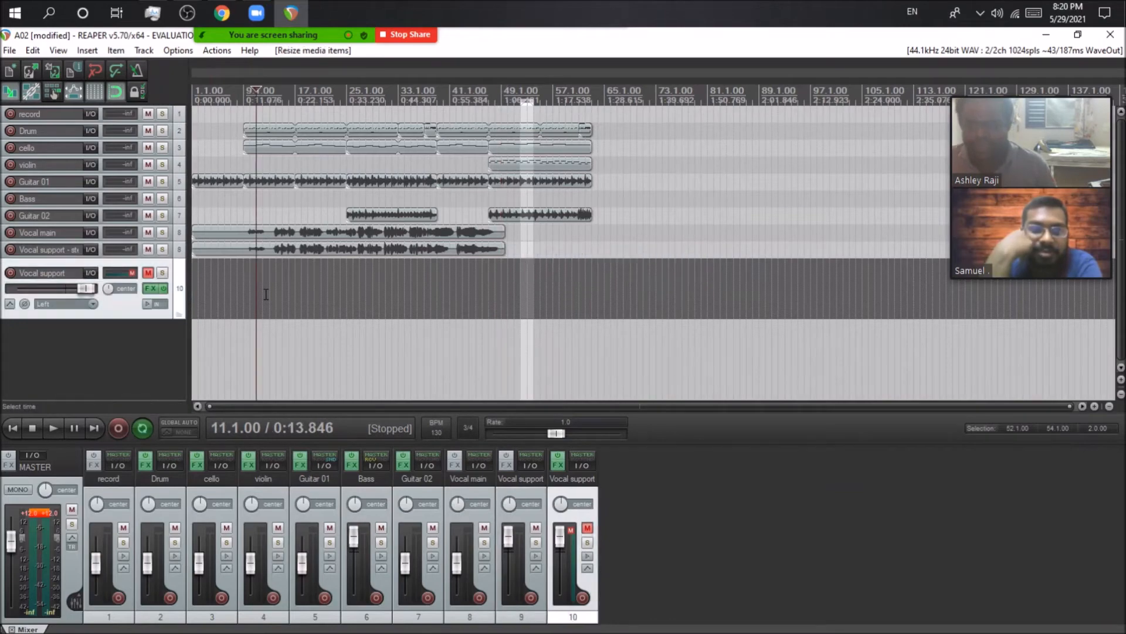
scroll(259, 282, up, 3)
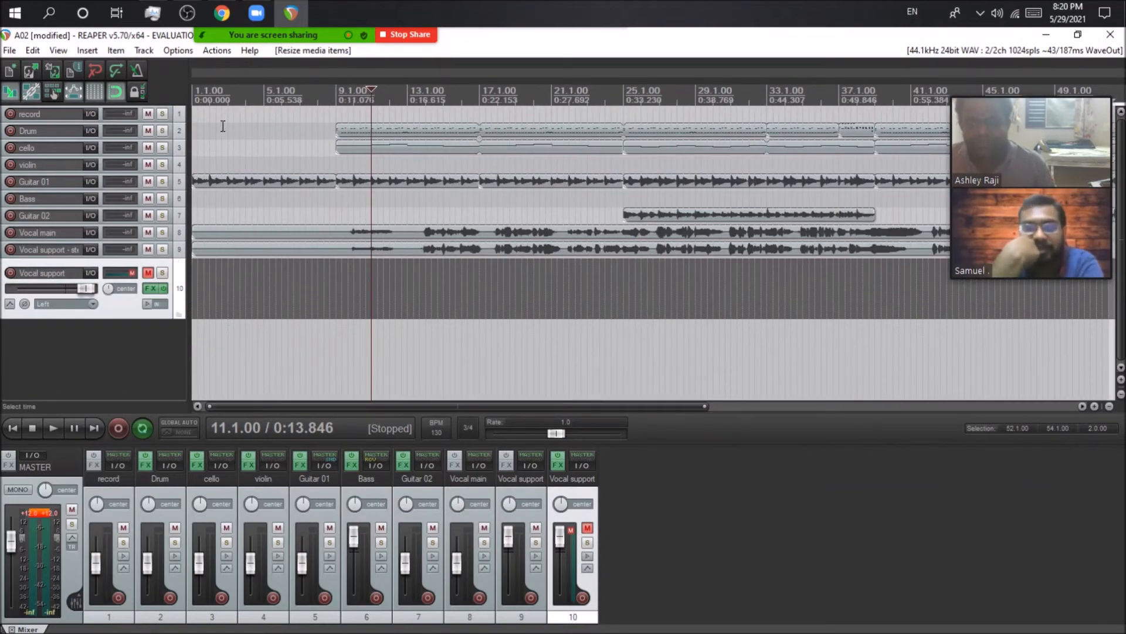
click(148, 273)
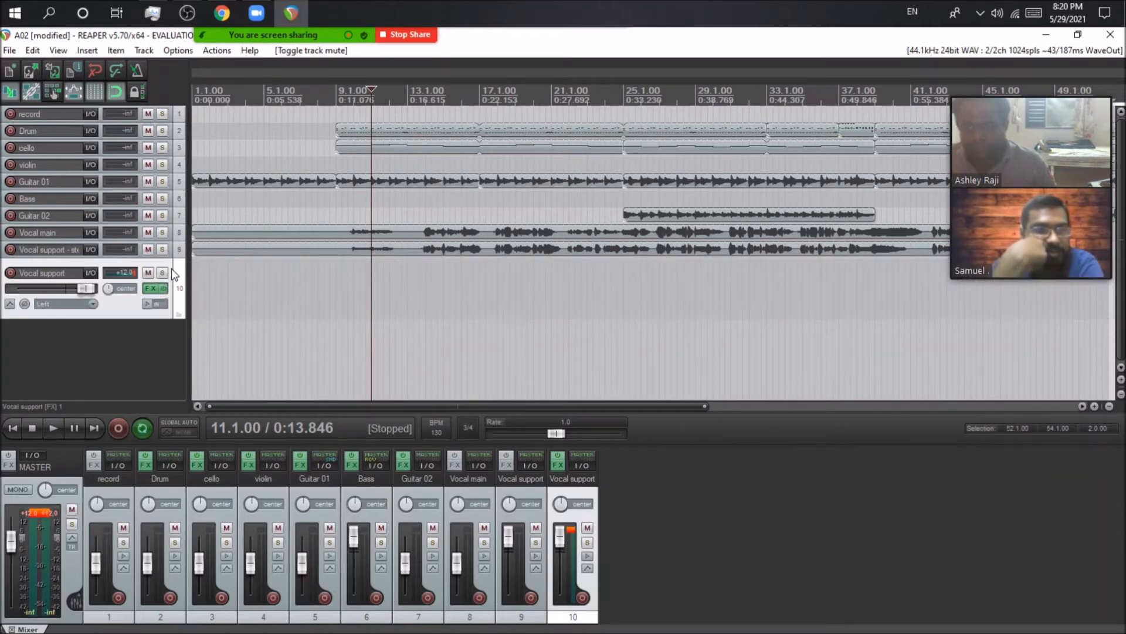
Delete the emptied Vocal support track and trim the silent starts of both remaining vocal items to about measure 9
key(Delete)
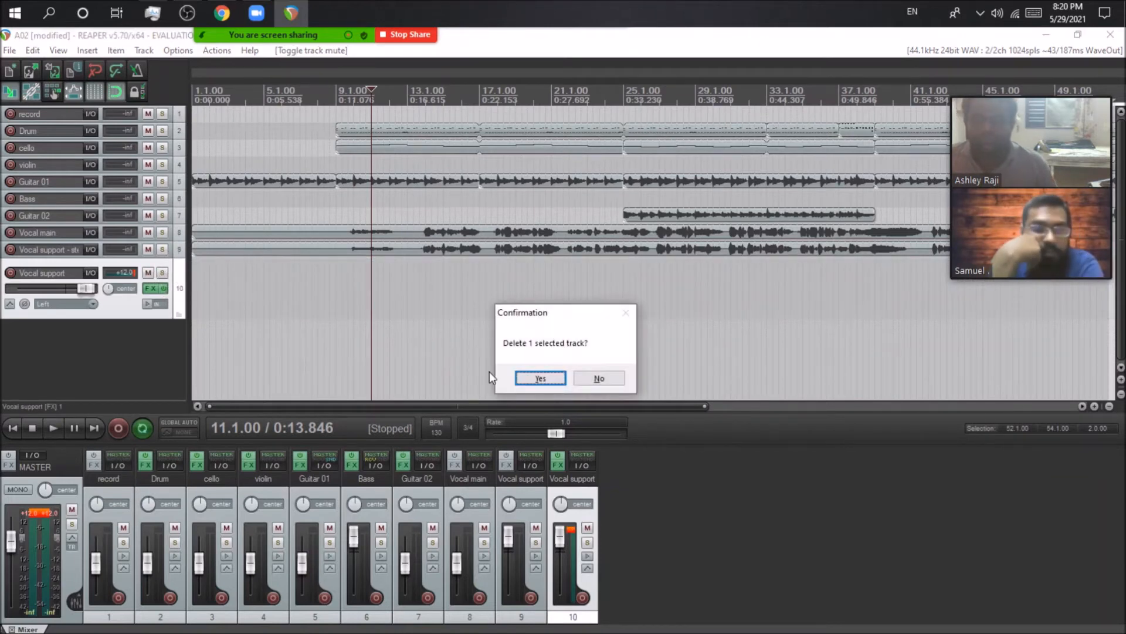
click(538, 379)
drag(193, 247, 342, 248)
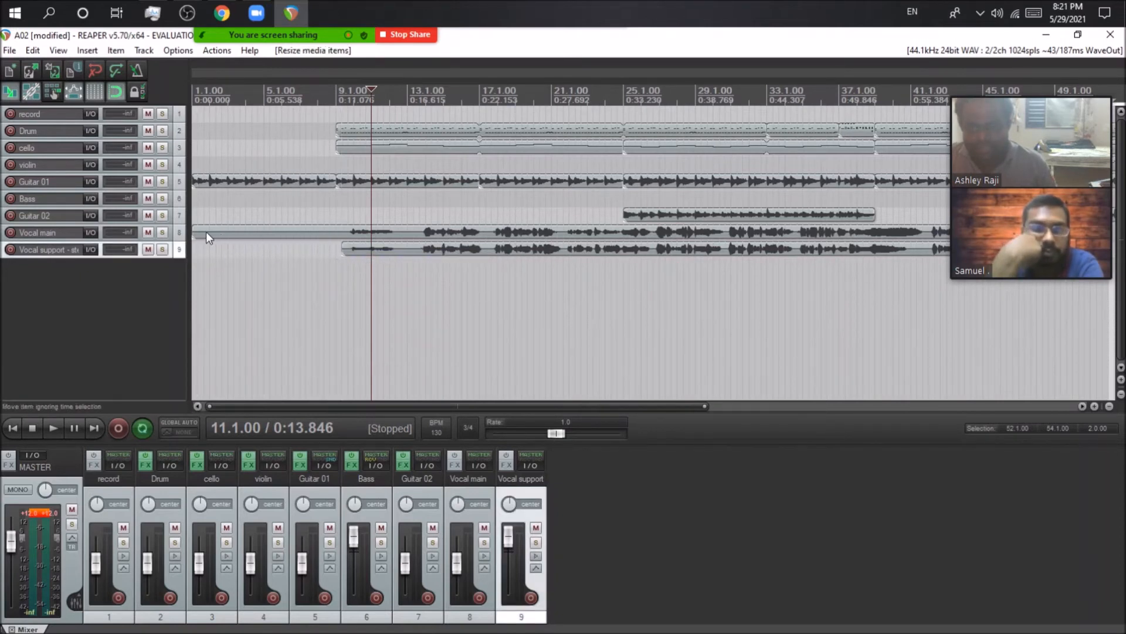
drag(198, 234, 345, 238)
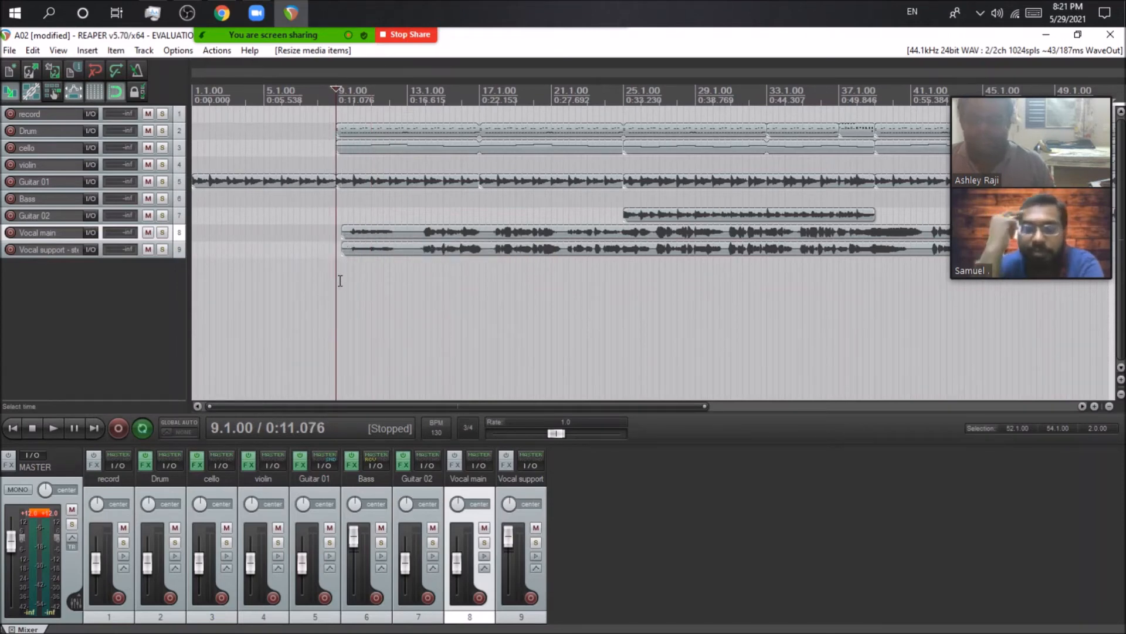
click(373, 488)
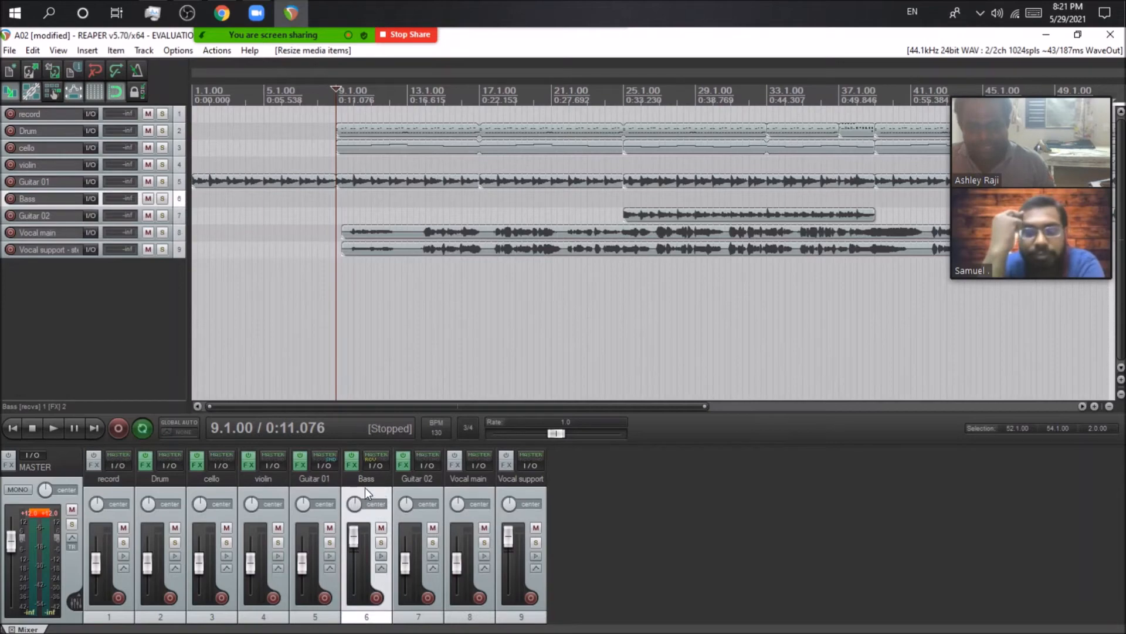
click(298, 464)
click(922, 110)
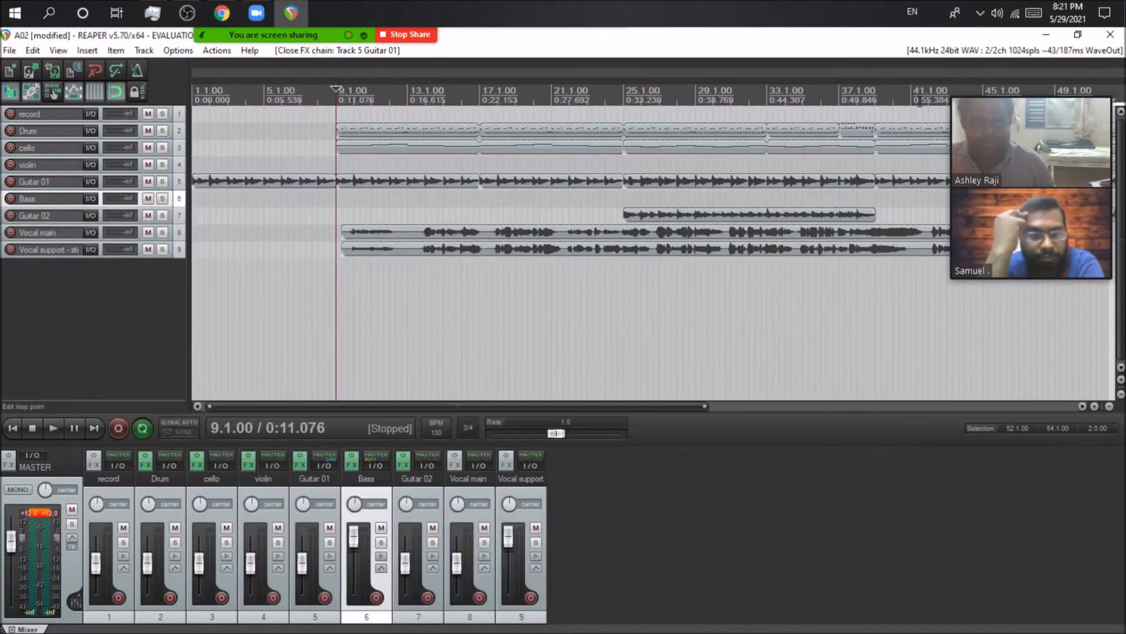
Add the Cockos ReaComp and ReaEQ effects to the Vocal main track's FX chain
click(460, 468)
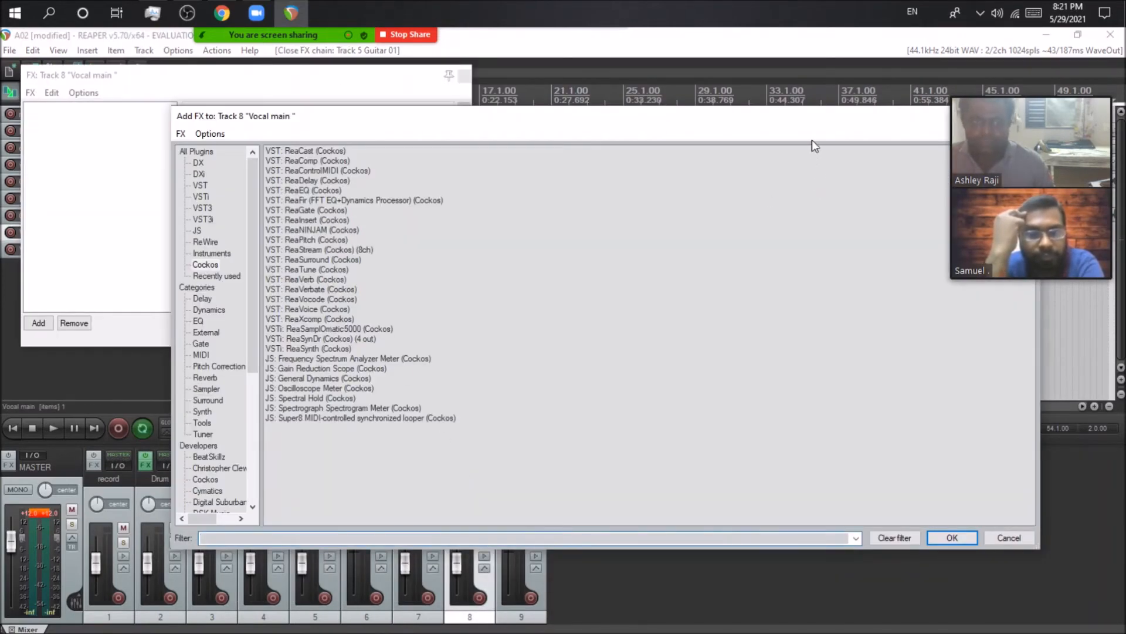
drag(812, 139, 623, 133)
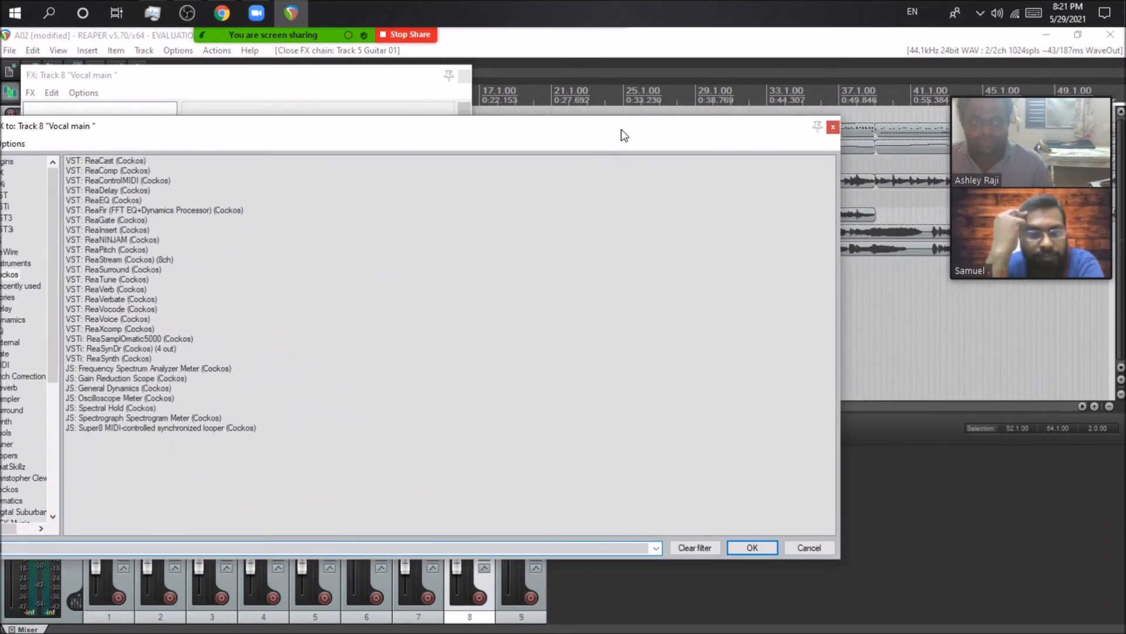
click(832, 127)
double_click(125, 151)
drag(174, 137, 465, 126)
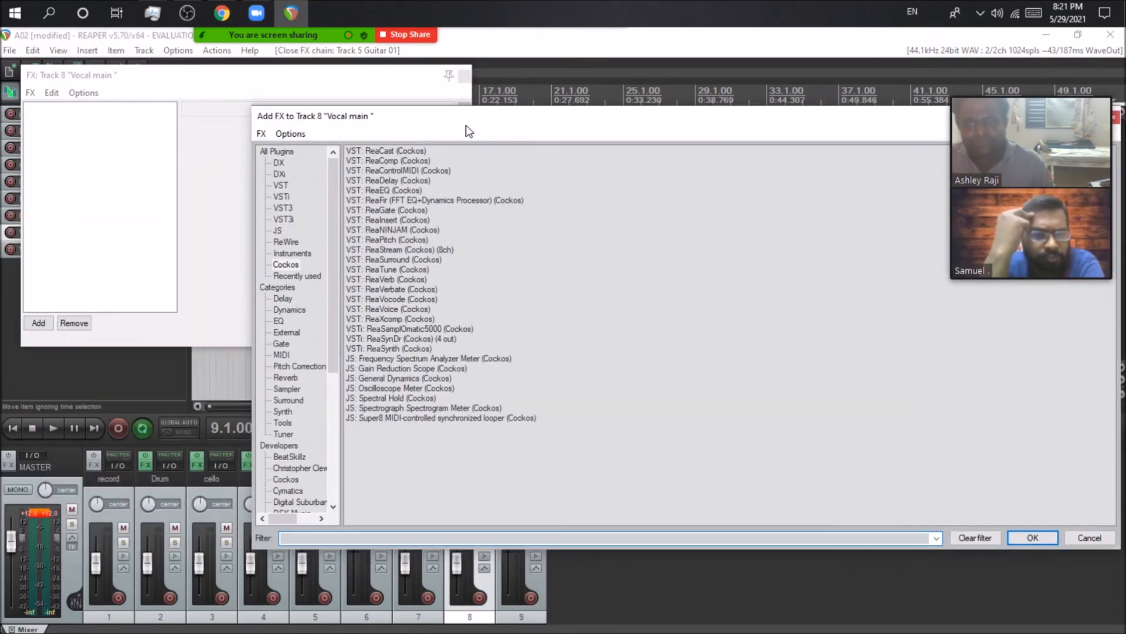
click(396, 160)
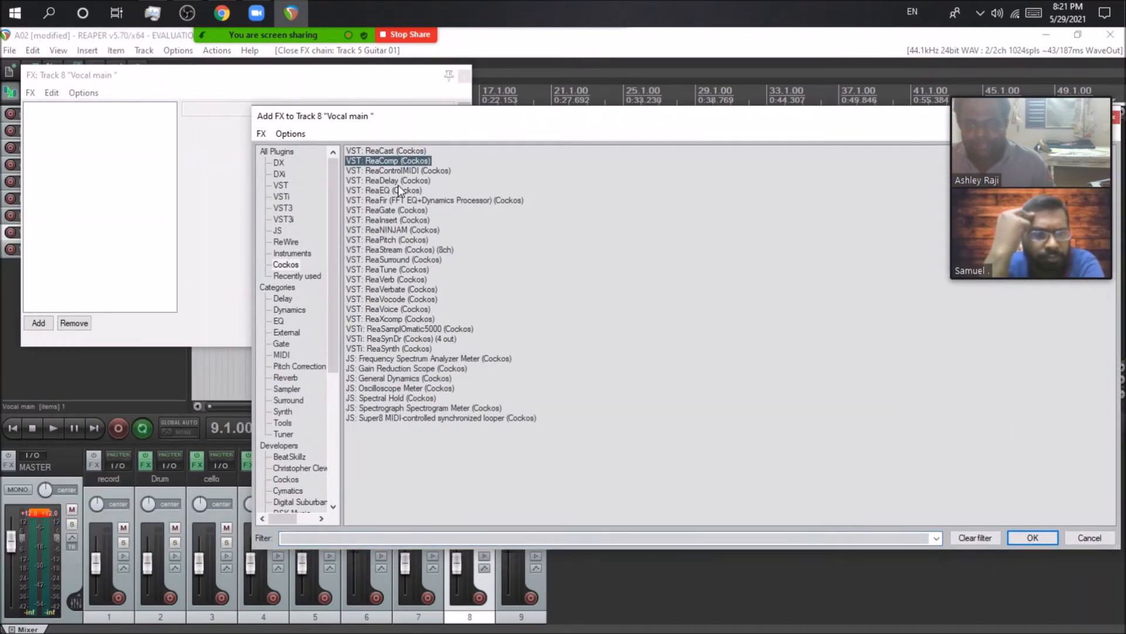
click(1032, 537)
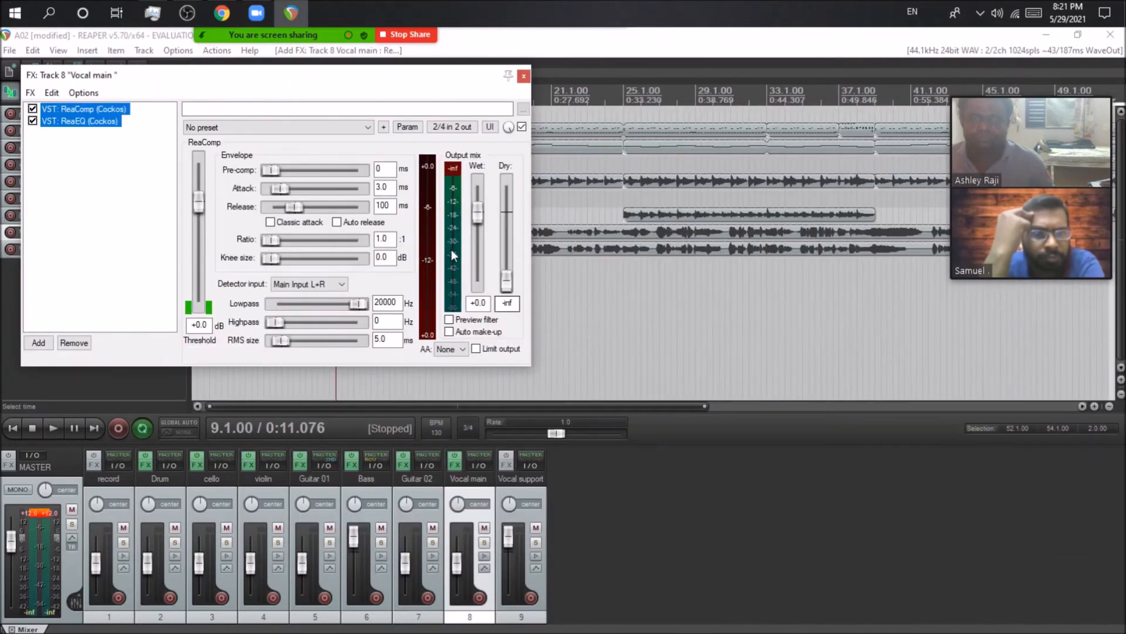
Examine the ReaComp and ReaEQ controls on Vocal main and look through ReaComp's stock presets, clearing the master peak readings
click(67, 114)
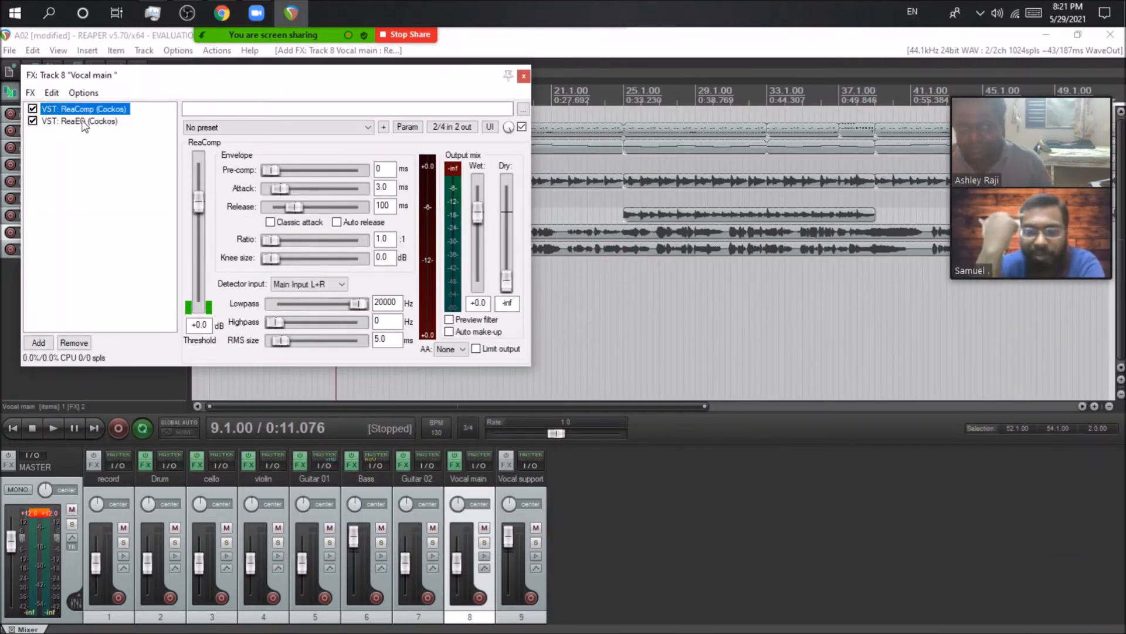
click(82, 123)
click(94, 109)
click(258, 128)
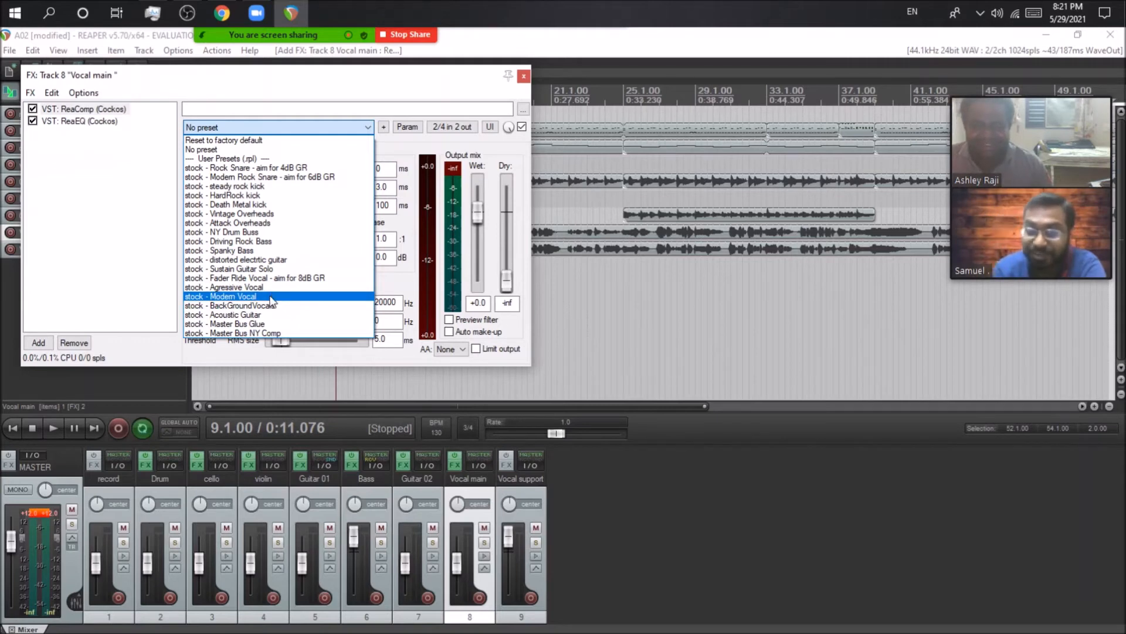
click(125, 200)
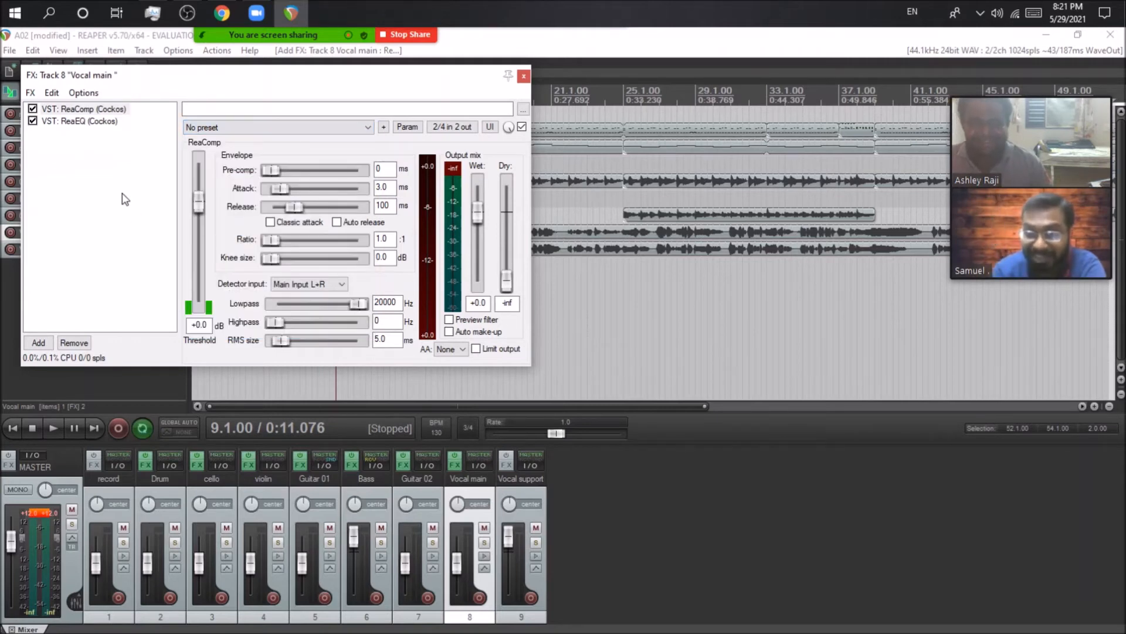
click(45, 513)
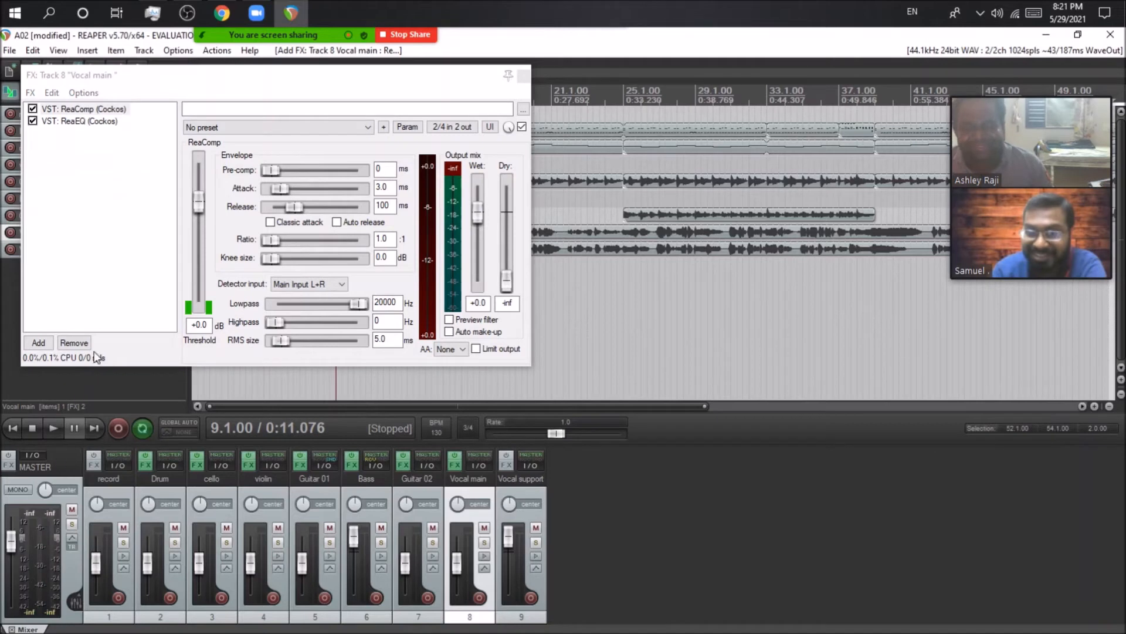
click(217, 128)
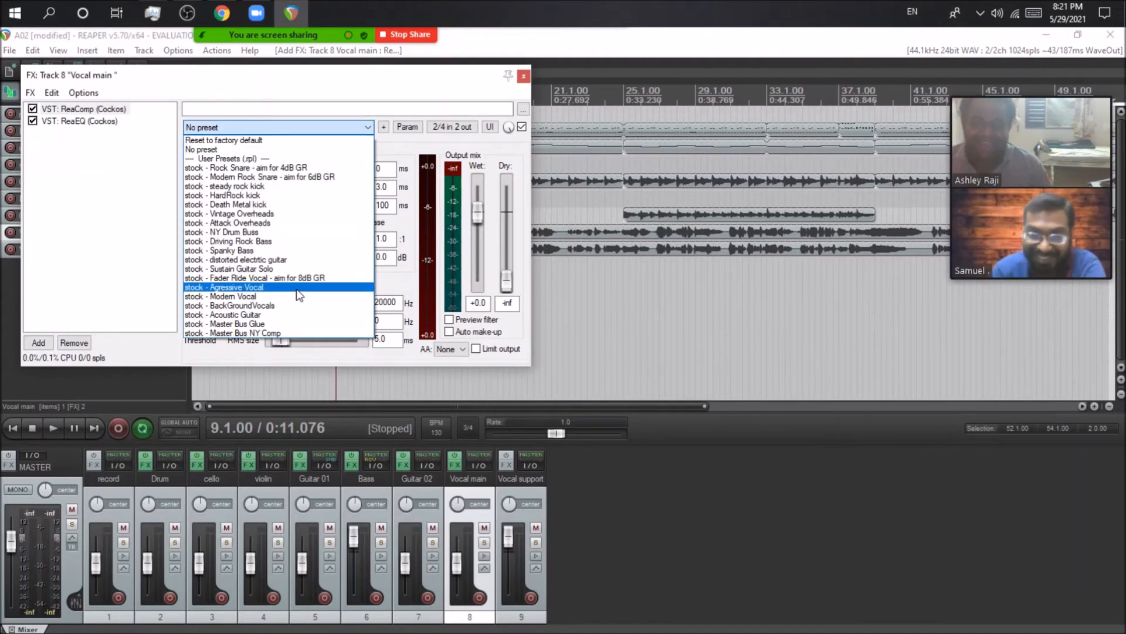
click(117, 198)
click(88, 121)
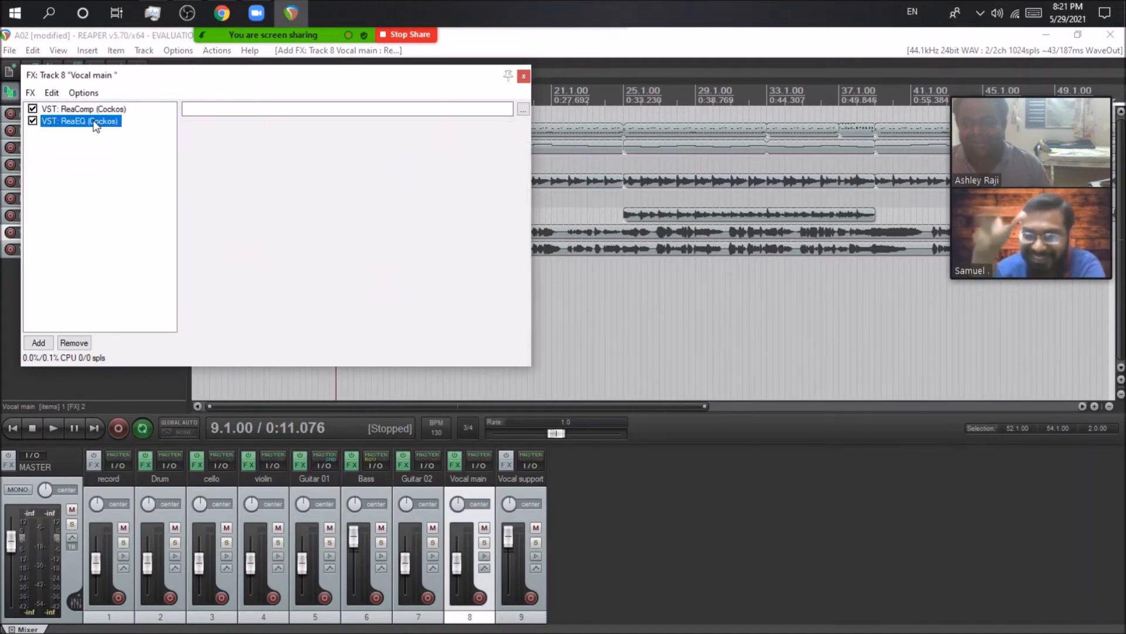
click(88, 109)
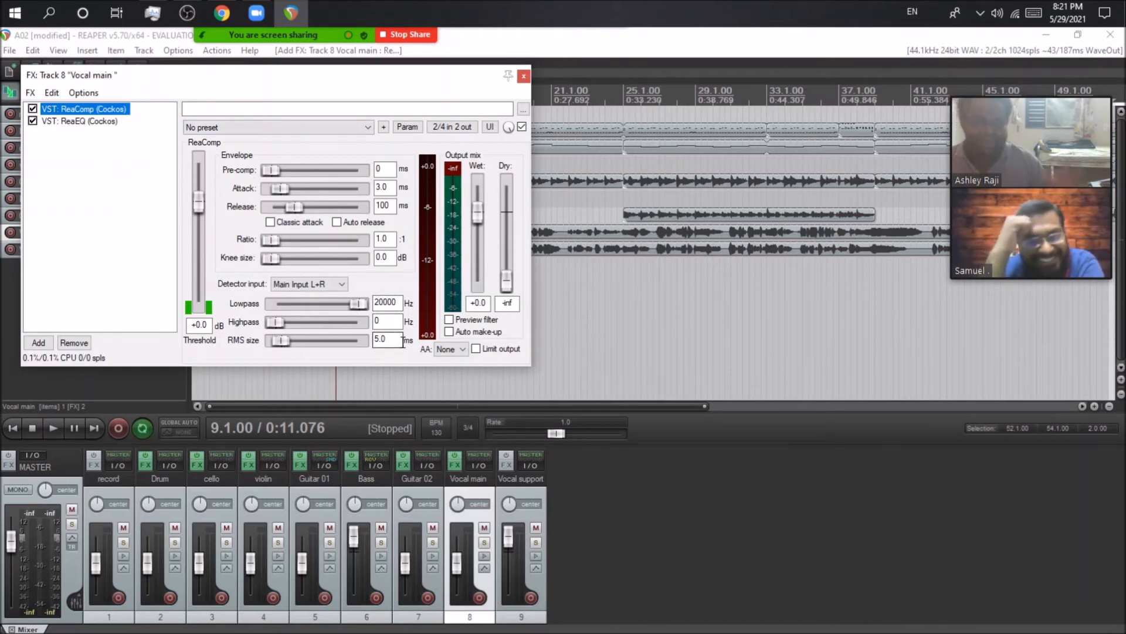
Load the stock - Agressive Vocal preset in Vocal main's ReaComp and the stock - Basic 11 band preset in its ReaEQ
click(260, 128)
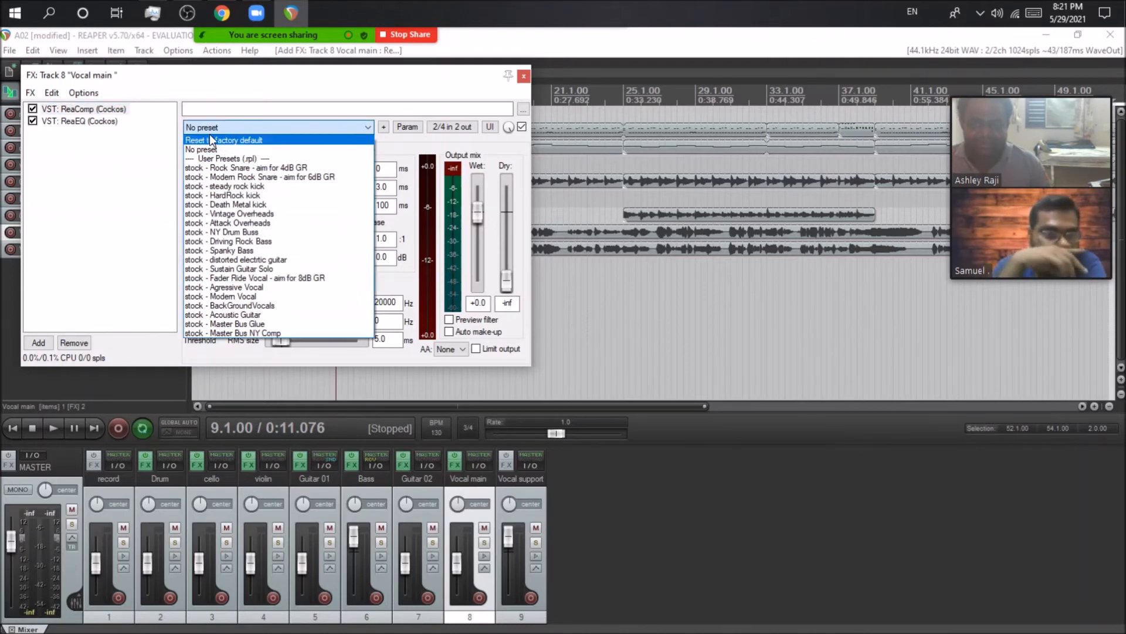
click(289, 288)
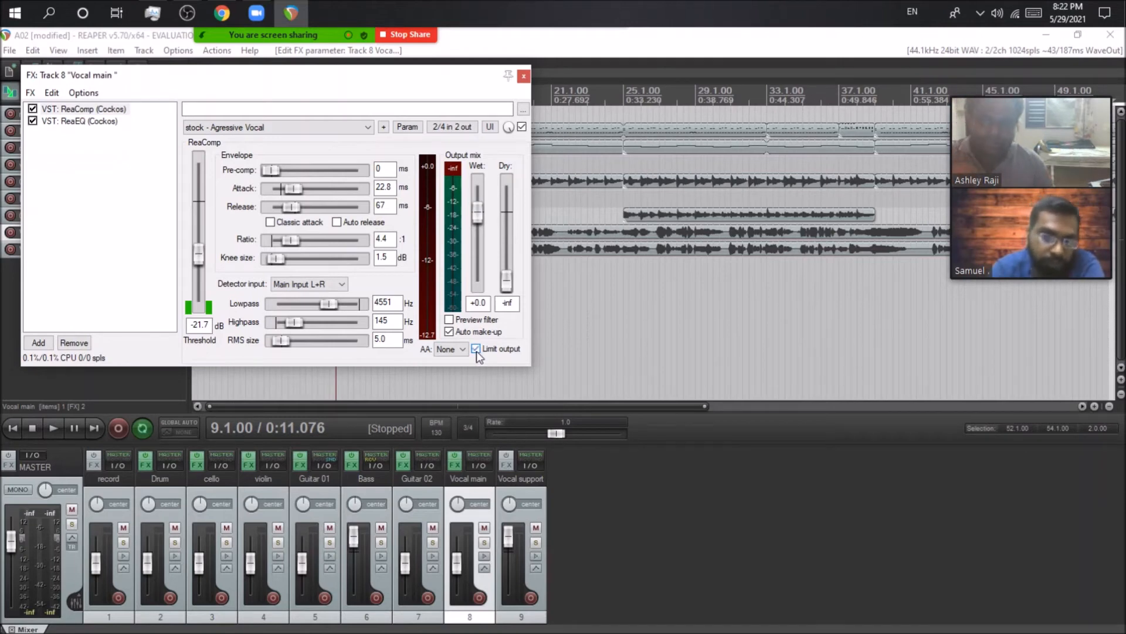
click(111, 127)
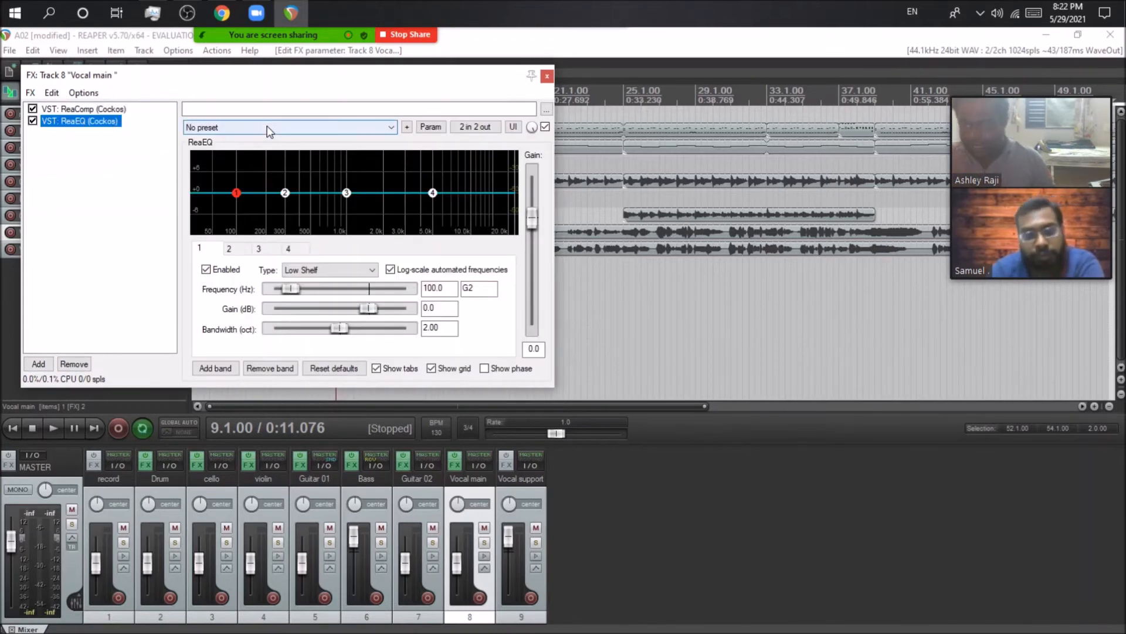
click(268, 128)
click(269, 166)
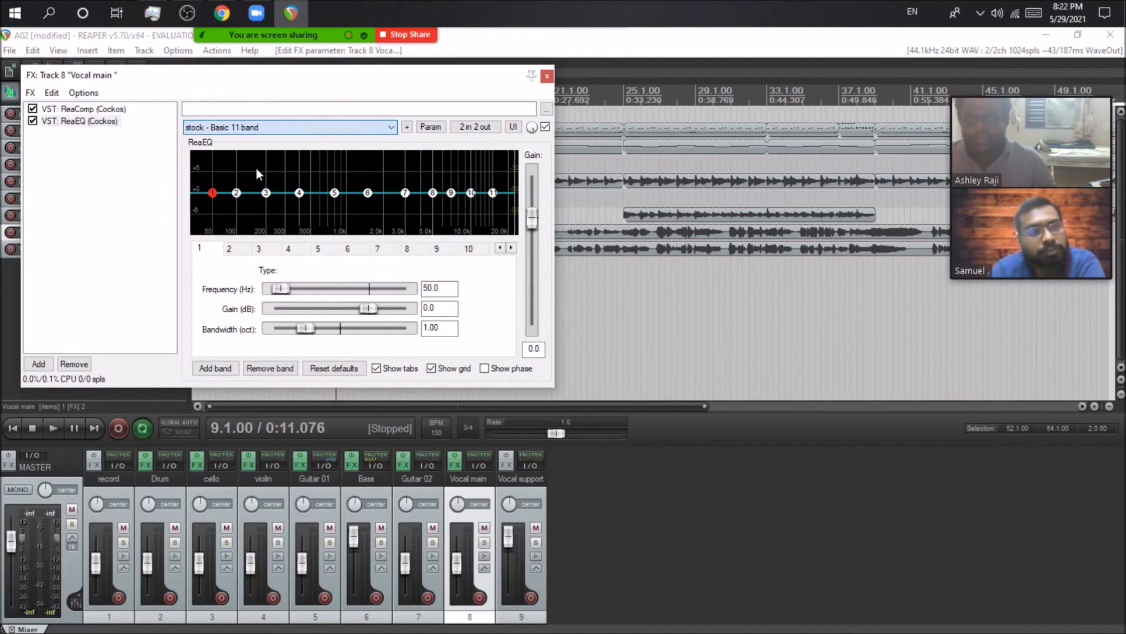
Move the FX window aside, solo the Vocal main track and play it from measure 9
drag(440, 76, 592, 53)
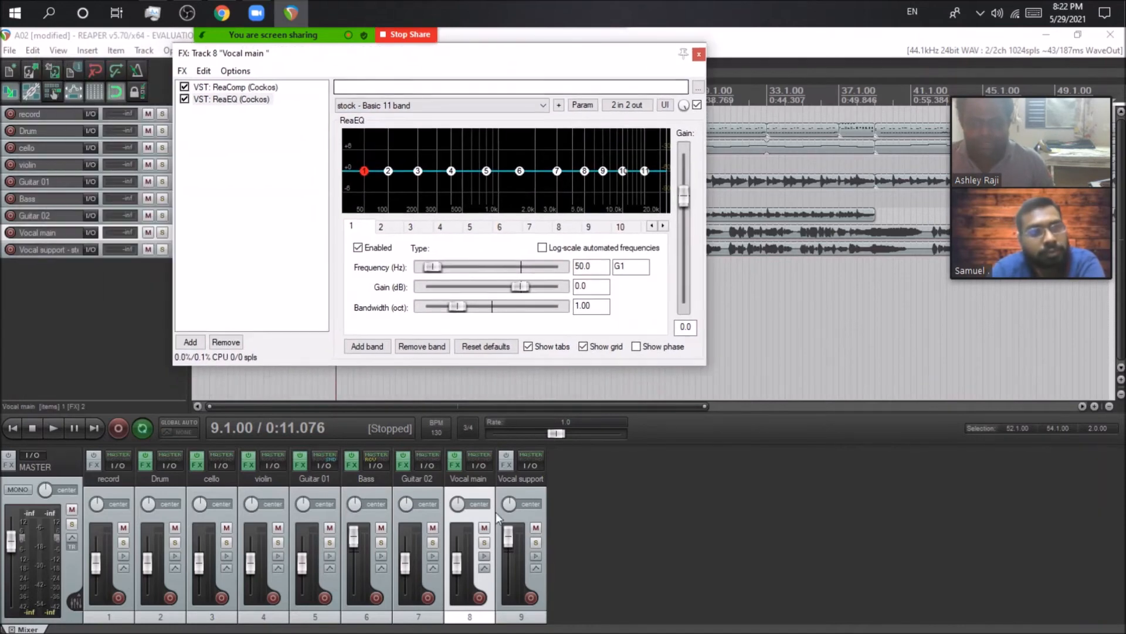
click(484, 542)
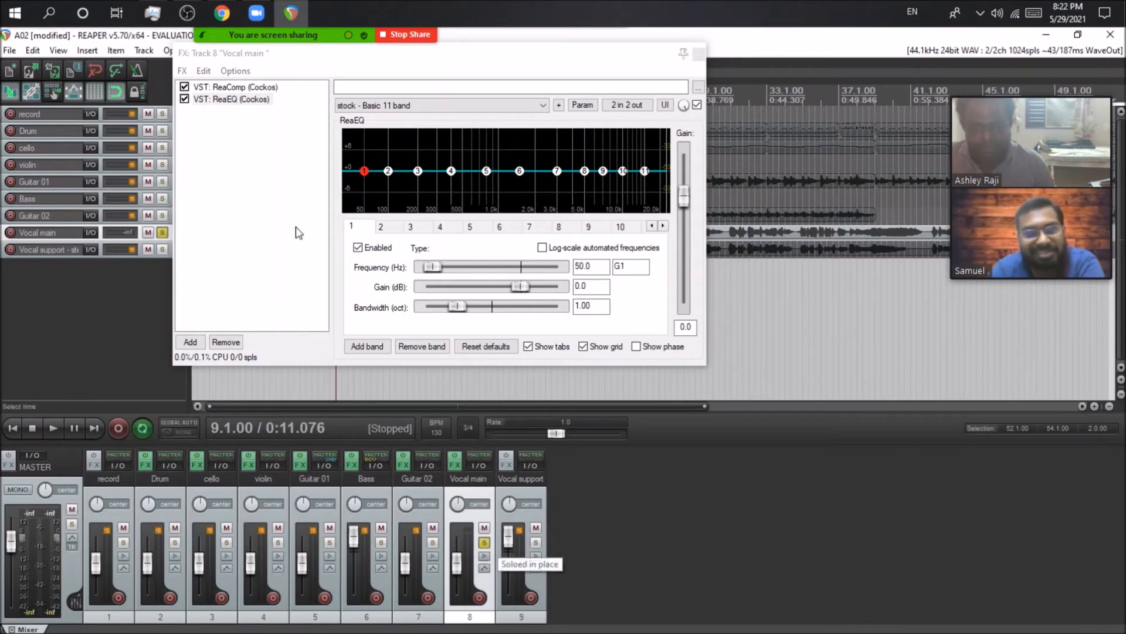
key(space)
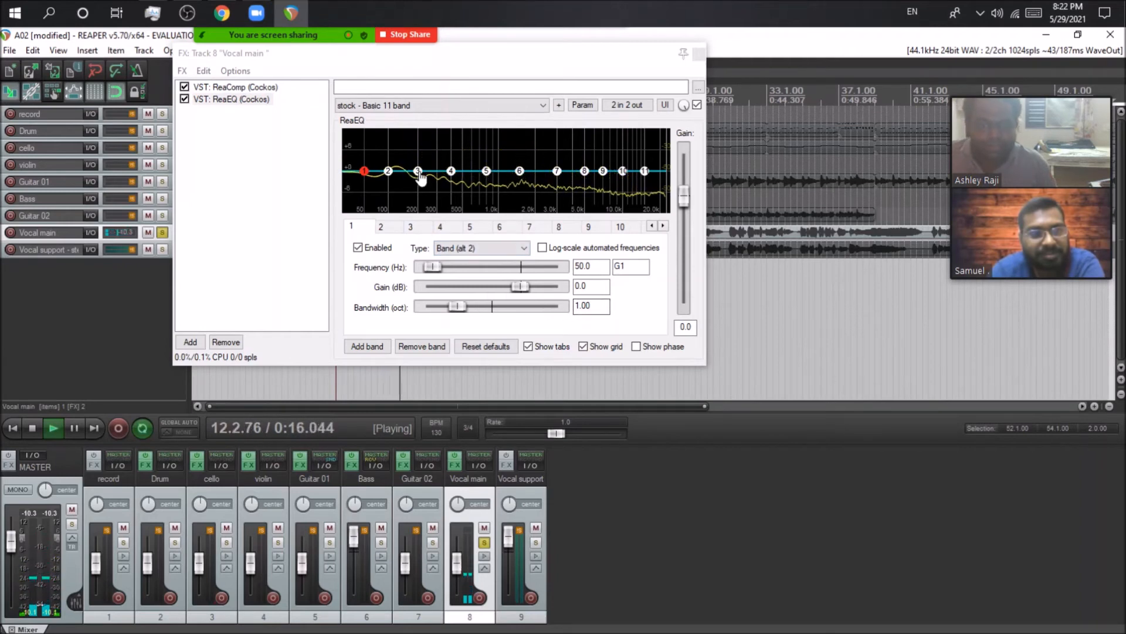
Narrow ReaEQ band 2 to a bandwidth of 0.10 octaves, boost its gain to about 14.8 dB and stop playback
click(388, 171)
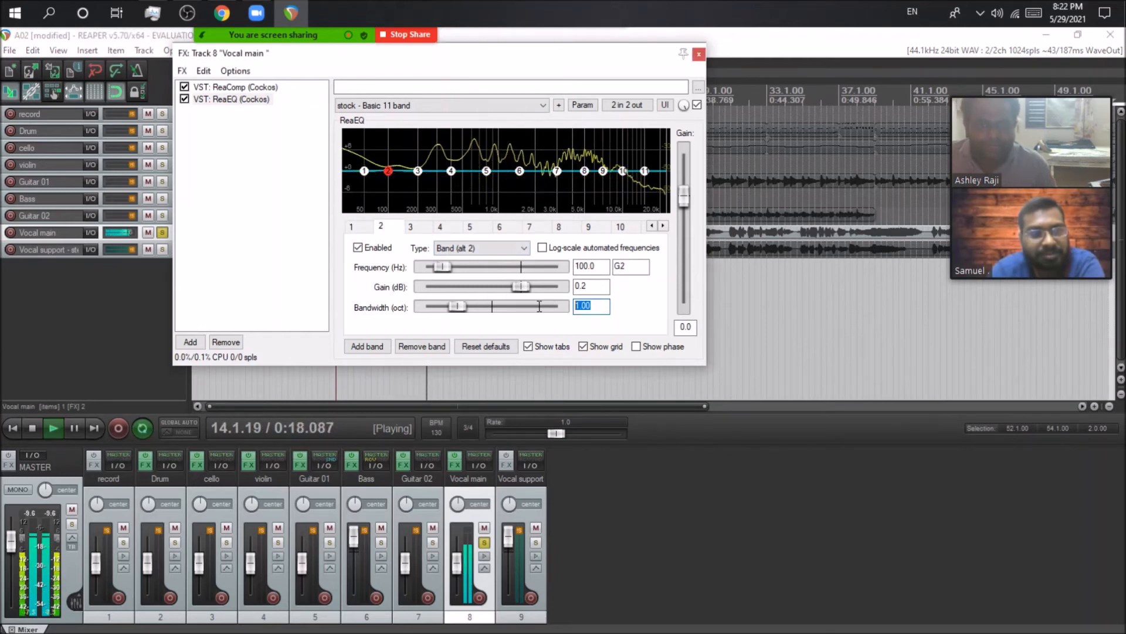
drag(458, 306, 424, 309)
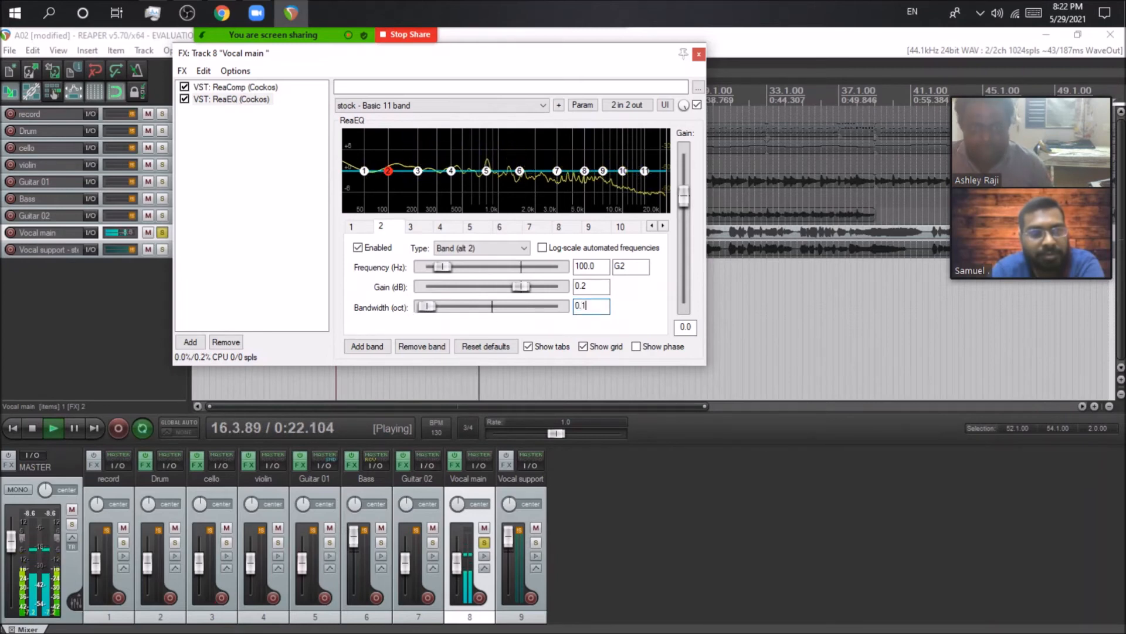
drag(388, 171, 388, 130)
scroll(388, 170, up, 3)
key(space)
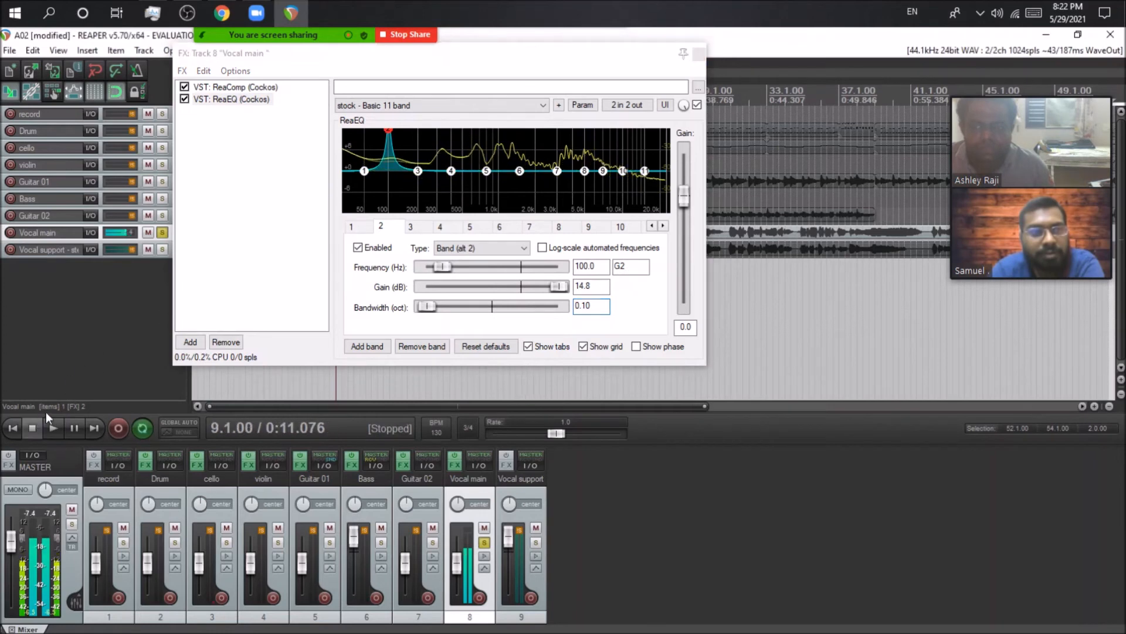
Sweep the boosted ReaEQ band 2 to about 753.3 Hz with a gain of about 21.6 dB during playback, ending with playback stopped
drag(389, 130, 391, 147)
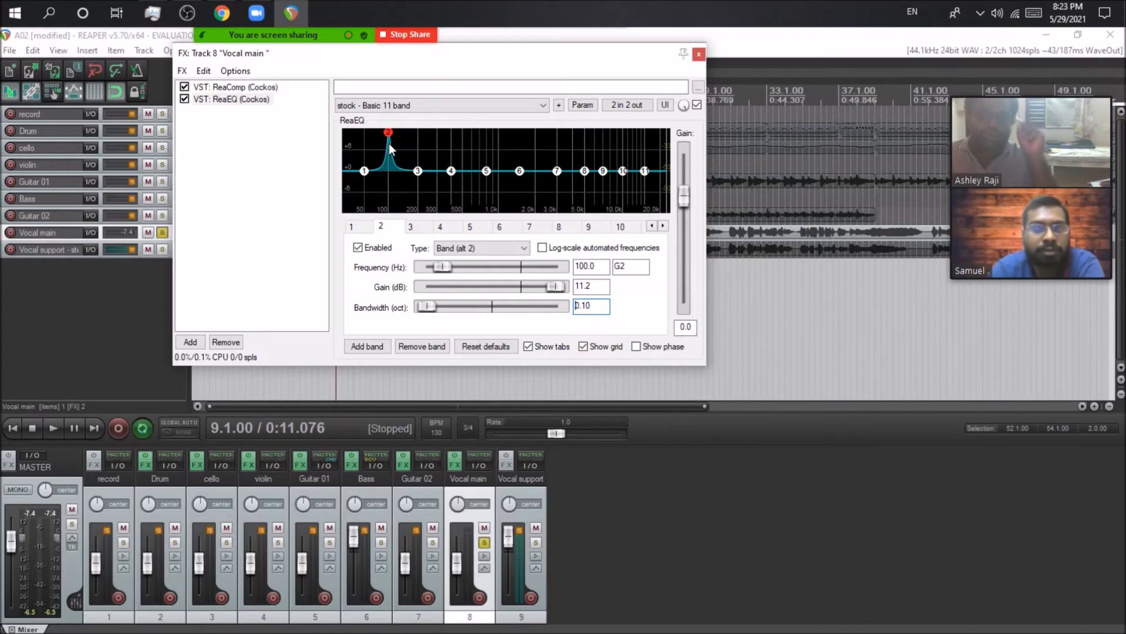
key(space)
drag(389, 144, 484, 103)
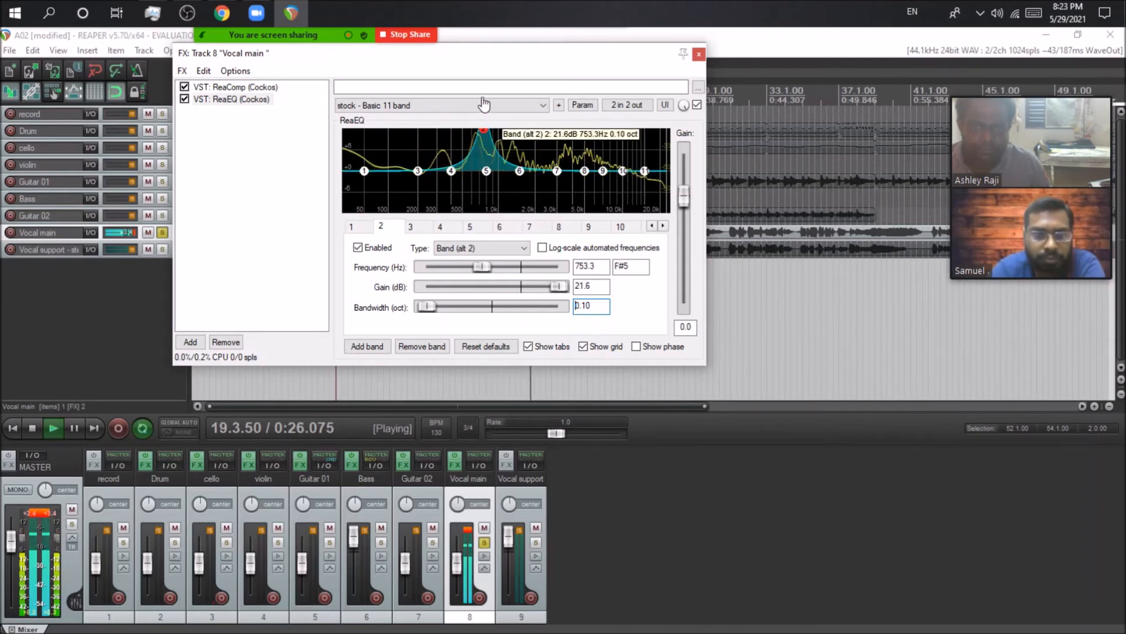
click(34, 429)
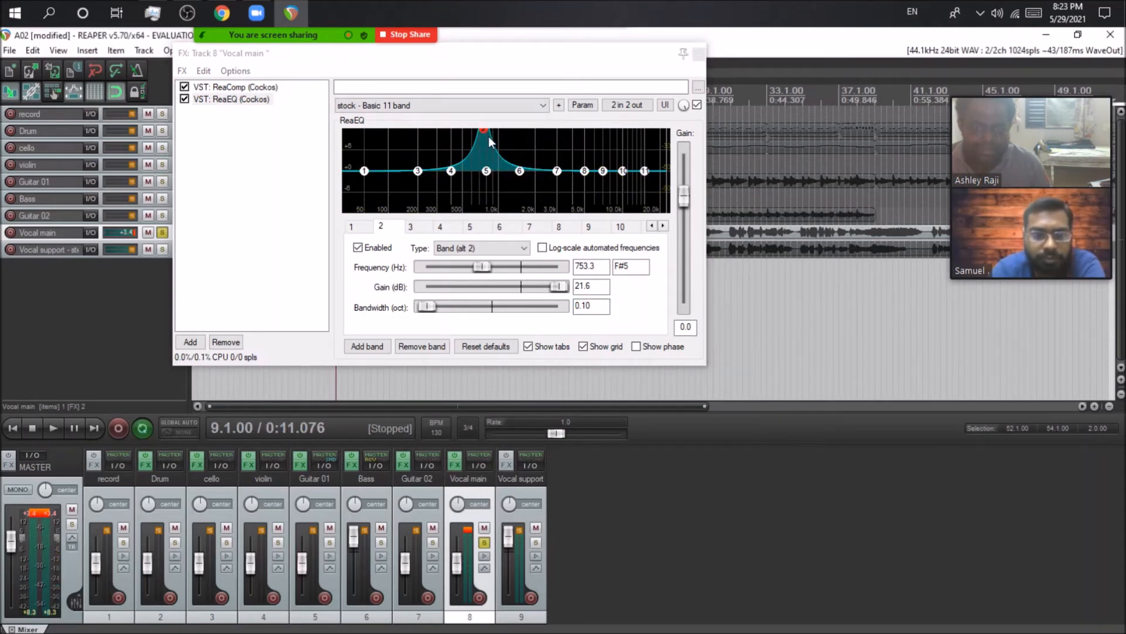
Cut ReaEQ band 2's gain to -inf and audition a 4.00-octave bandwidth before narrowing it to 0.01, ending with playback stopped
drag(557, 286, 267, 289)
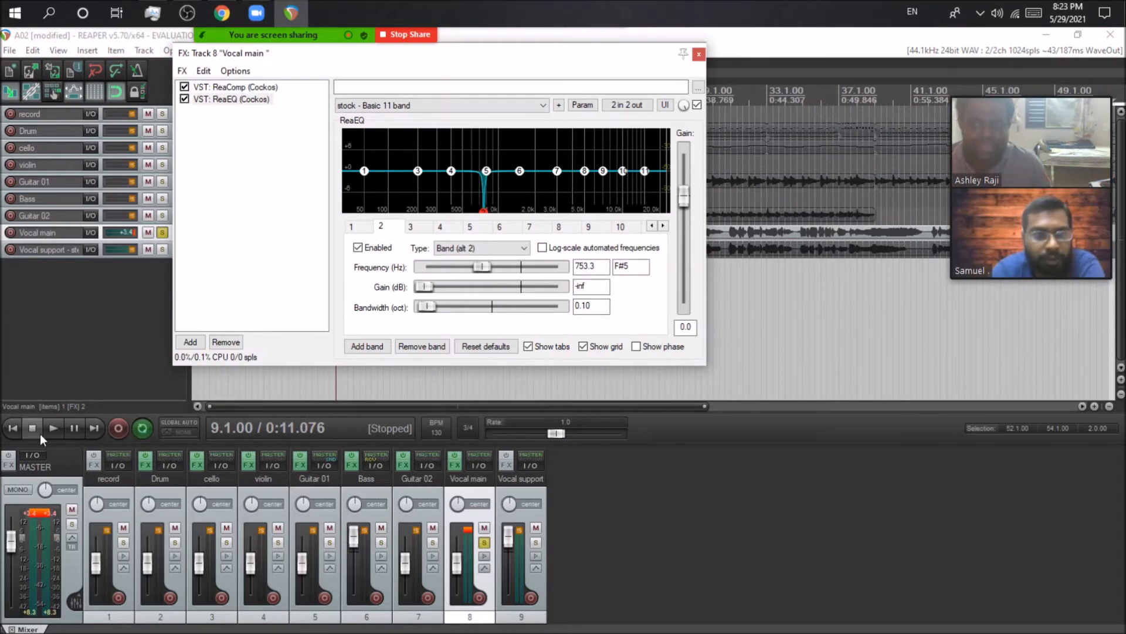
click(54, 434)
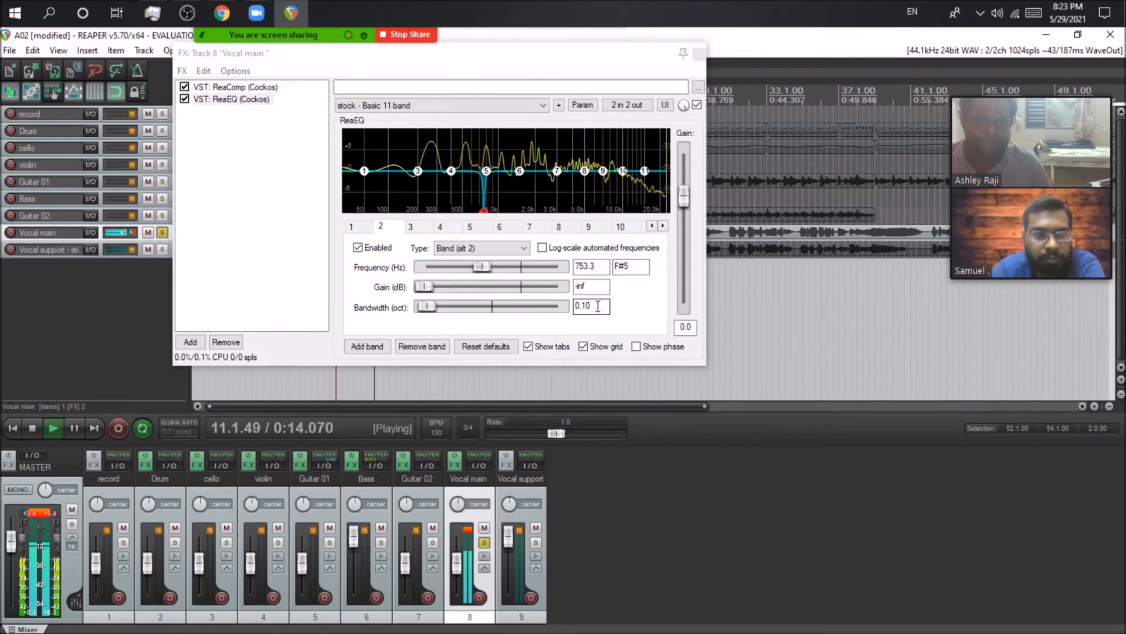
drag(427, 307, 650, 310)
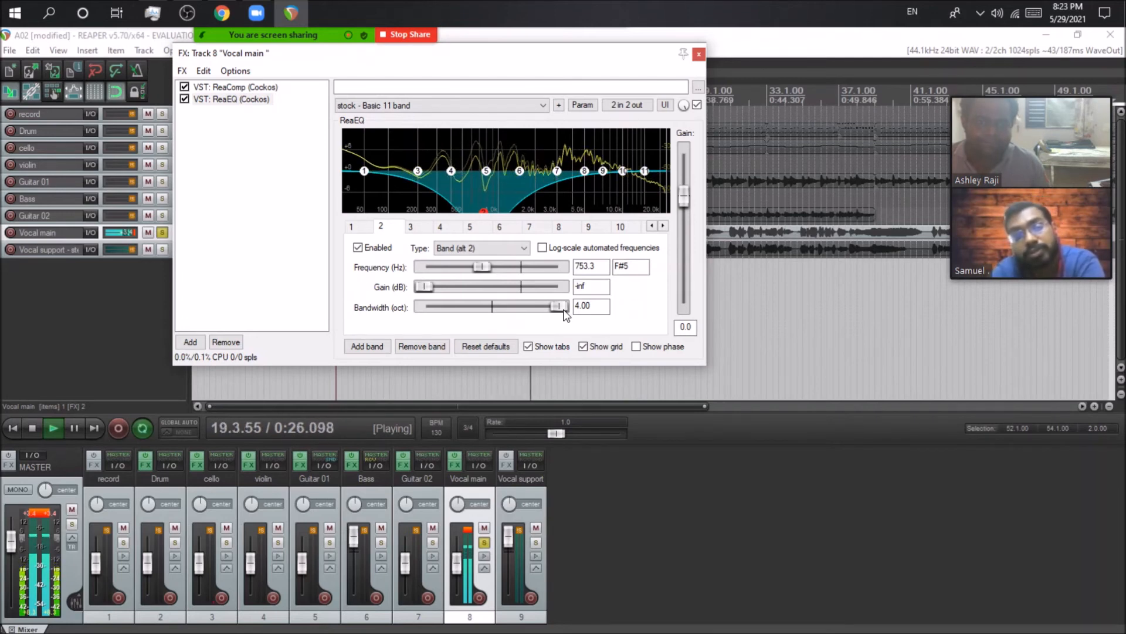
drag(562, 309, 429, 318)
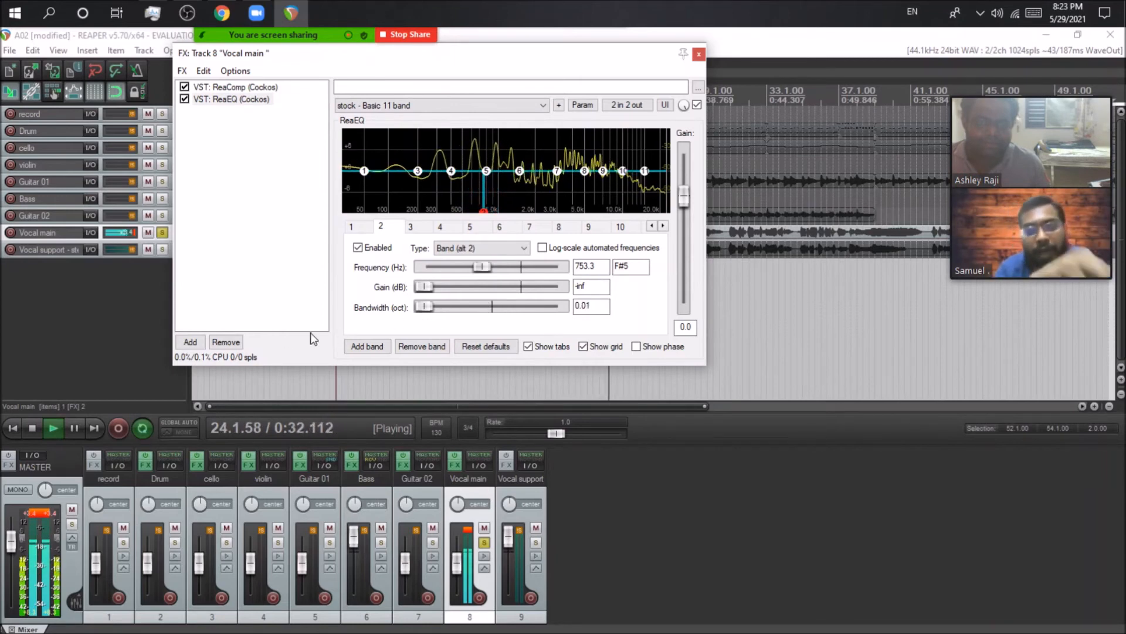
click(32, 429)
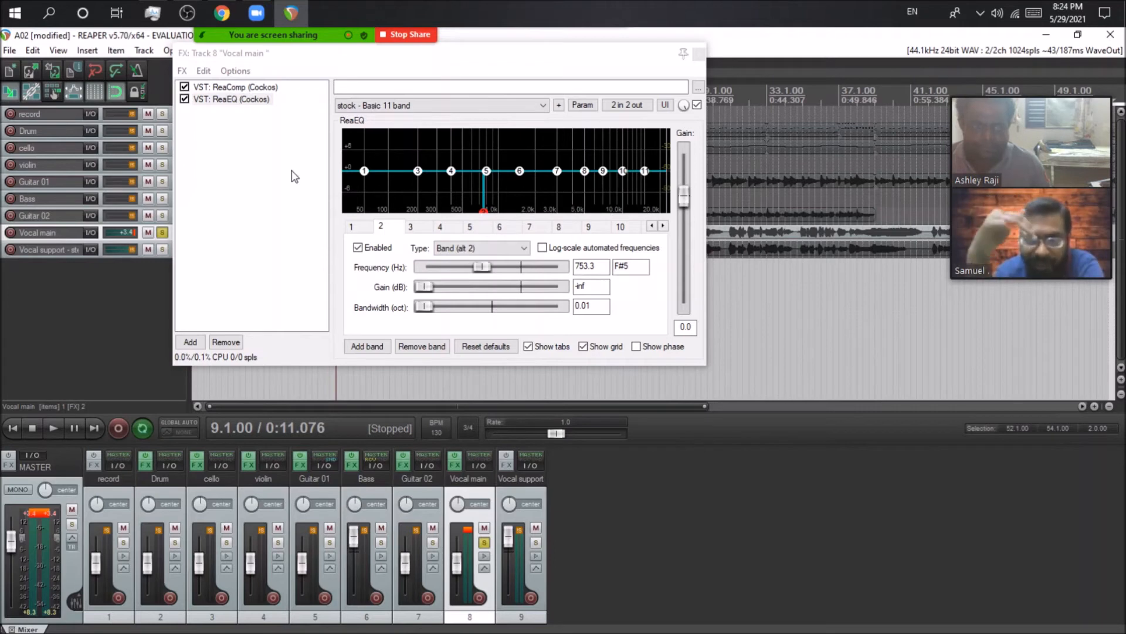
Boost ReaEQ band 2 at about 675.4 Hz with a 0.03-octave bandwidth, ending at about 1190.7 Hz with a gain of 1.2 dB
drag(483, 210, 478, 130)
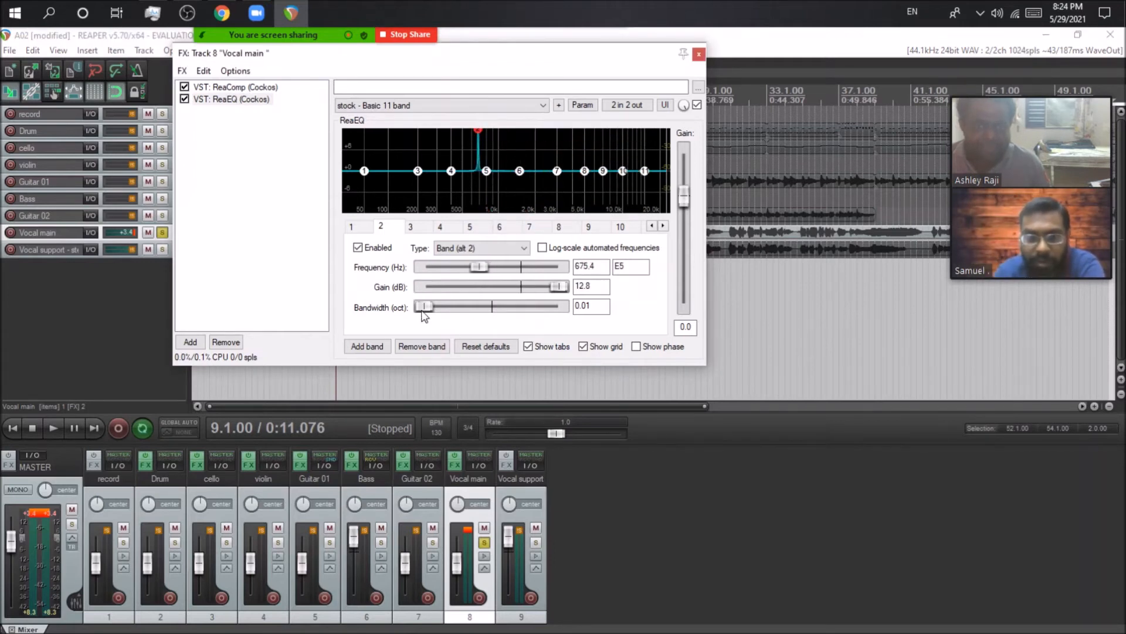
drag(423, 310, 424, 311)
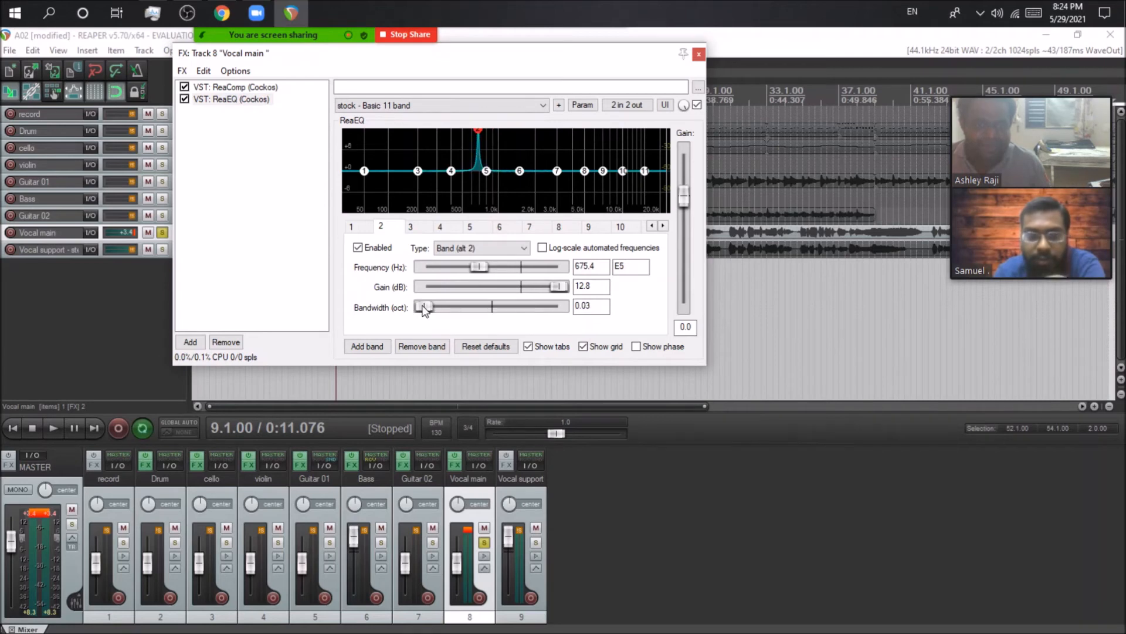
drag(481, 139, 480, 145)
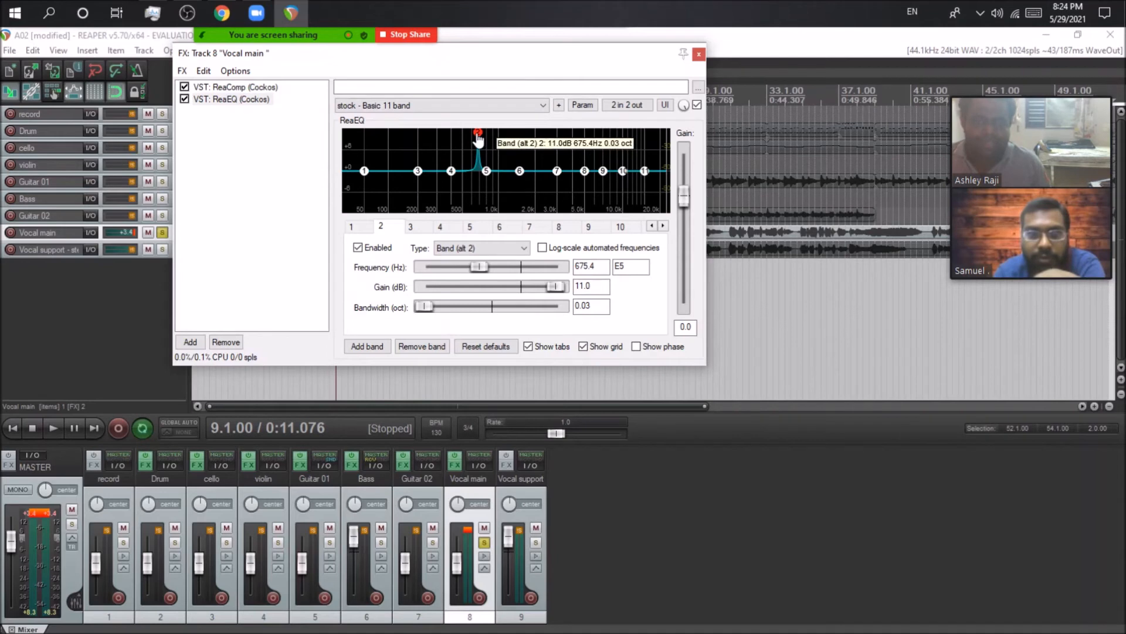
drag(479, 138, 508, 170)
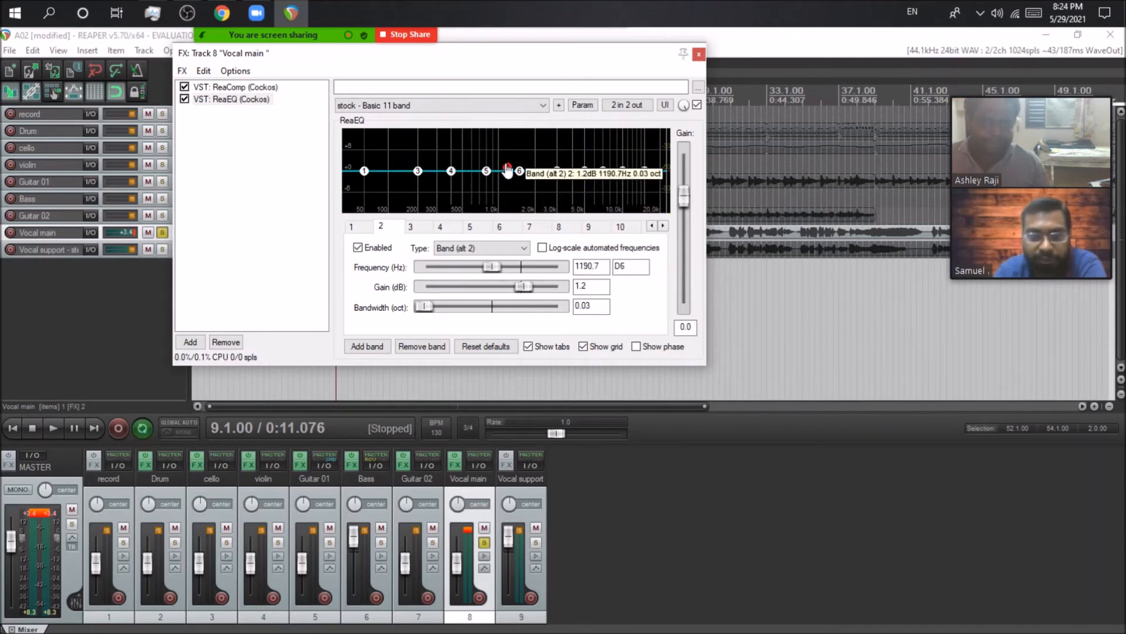
Cut ReaEQ band 2 to about -6.8 dB at 1084.3 Hz and widen its bandwidth to about 0.78 octaves
mouse_move(524, 286)
mouse_down()
mouse_move(509, 287)
mouse_move(560, 287)
mouse_move(502, 286)
mouse_up()
mouse_move(505, 200)
mouse_down()
mouse_move(520, 157)
mouse_move(502, 189)
mouse_up()
mouse_move(434, 309)
mouse_down()
mouse_move(498, 309)
mouse_move(430, 316)
mouse_move(453, 311)
mouse_up()
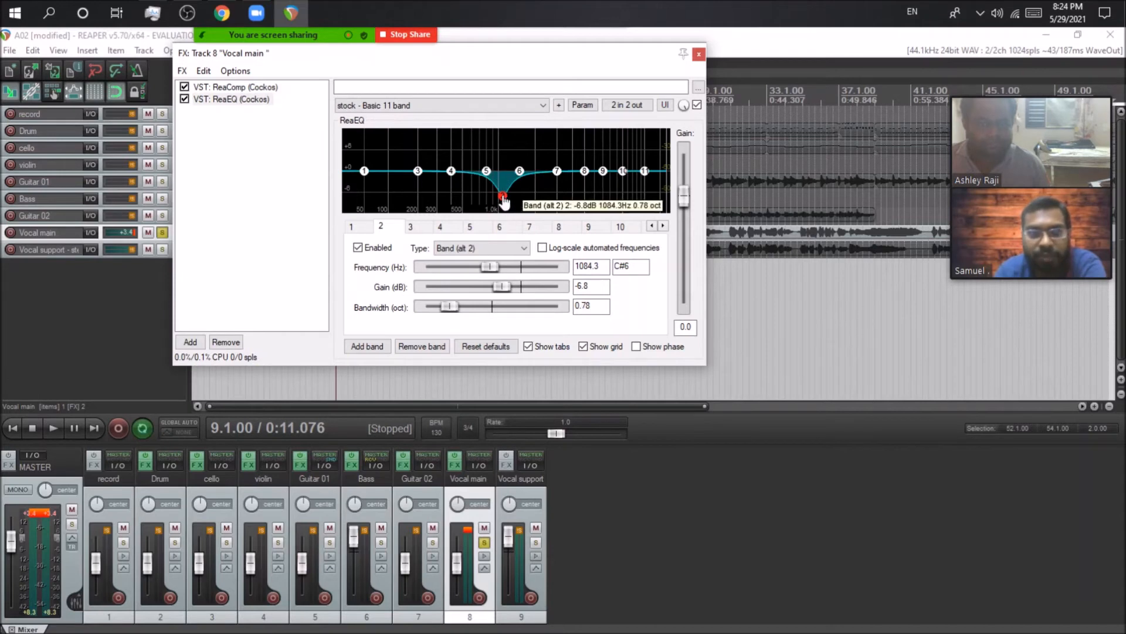
Move ReaEQ band 2 to about 105.6 Hz at 0.0 dB and reset the equalizer to its factory default
click(664, 227)
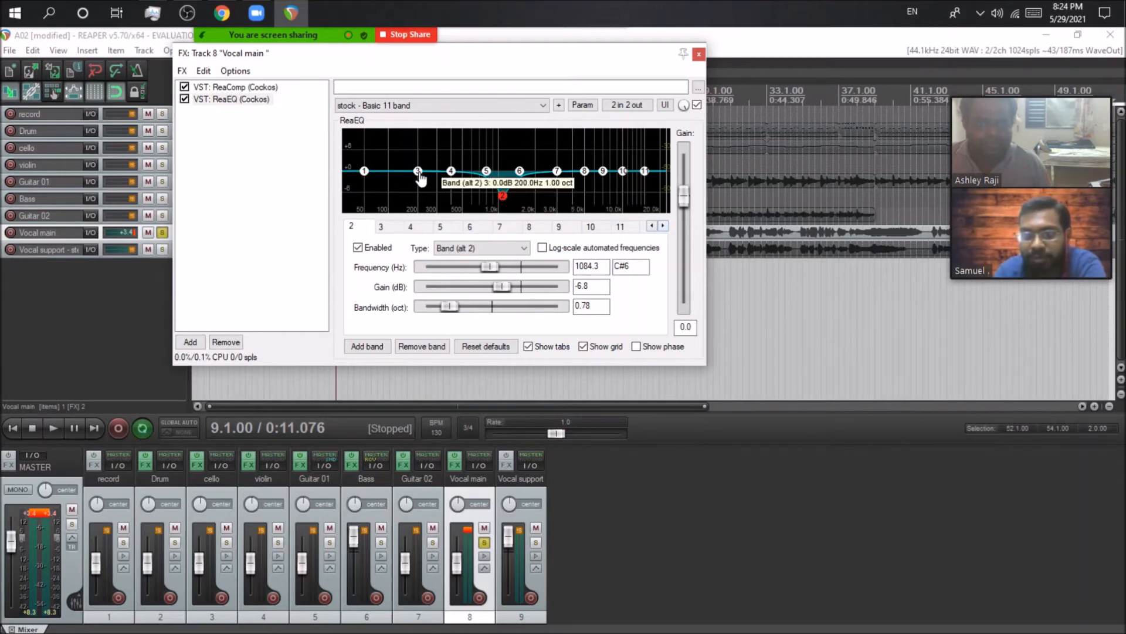
drag(502, 196, 391, 177)
click(383, 110)
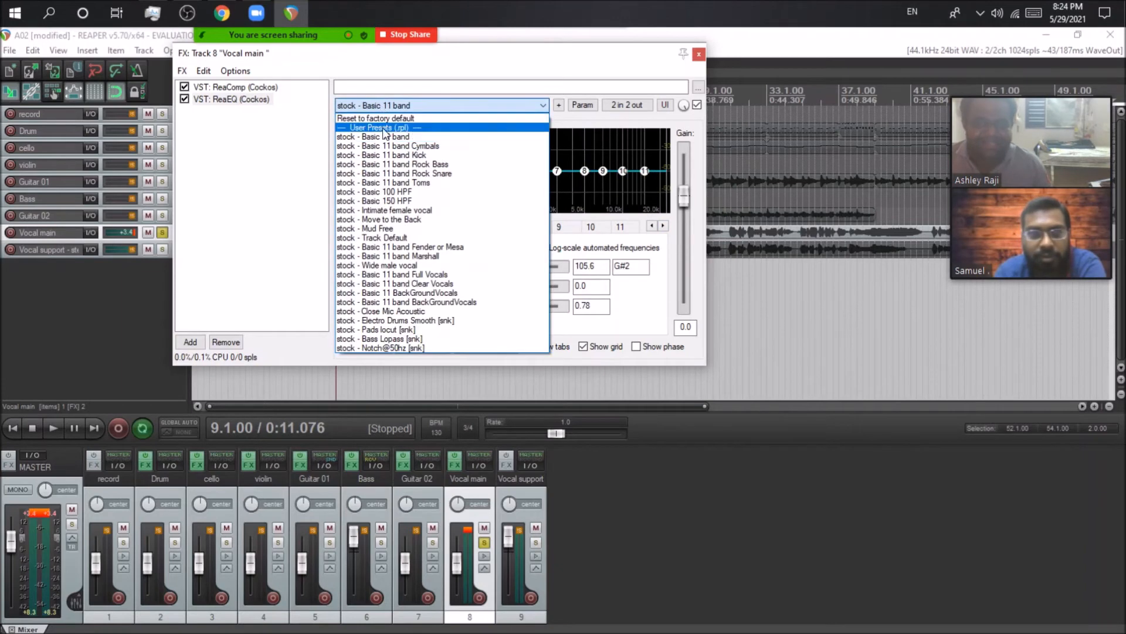
click(387, 136)
click(401, 107)
click(403, 118)
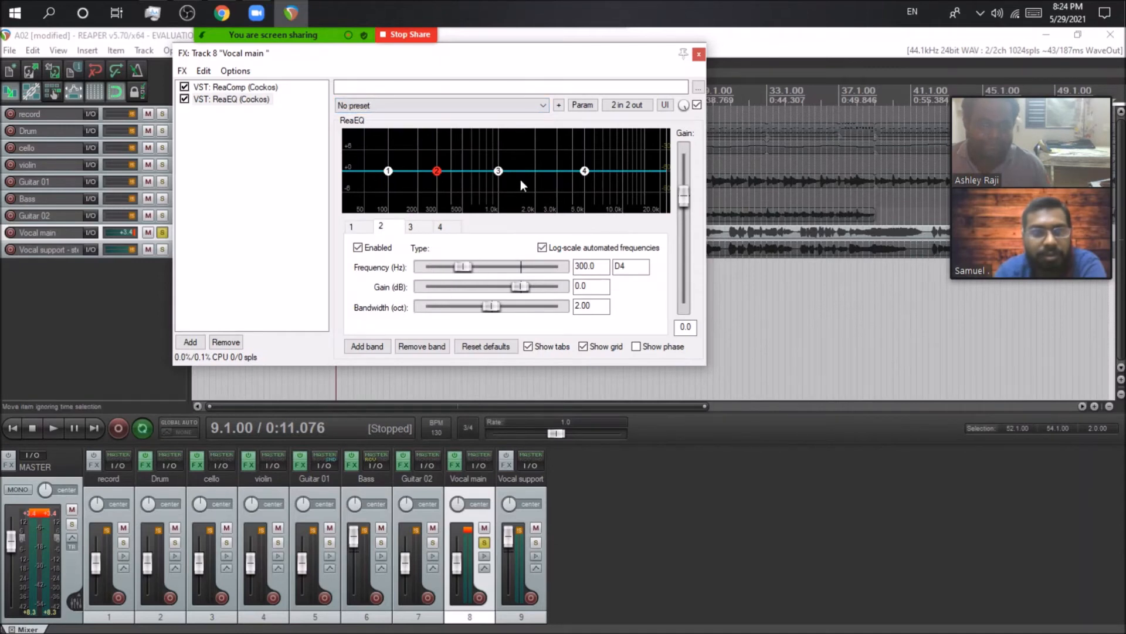
Add ReaEQ bands 5 and 6 in the high frequencies, band 5 at about 9719.4 Hz, and boost band 3 to about 8.8 dB at 1083.7 Hz
click(387, 170)
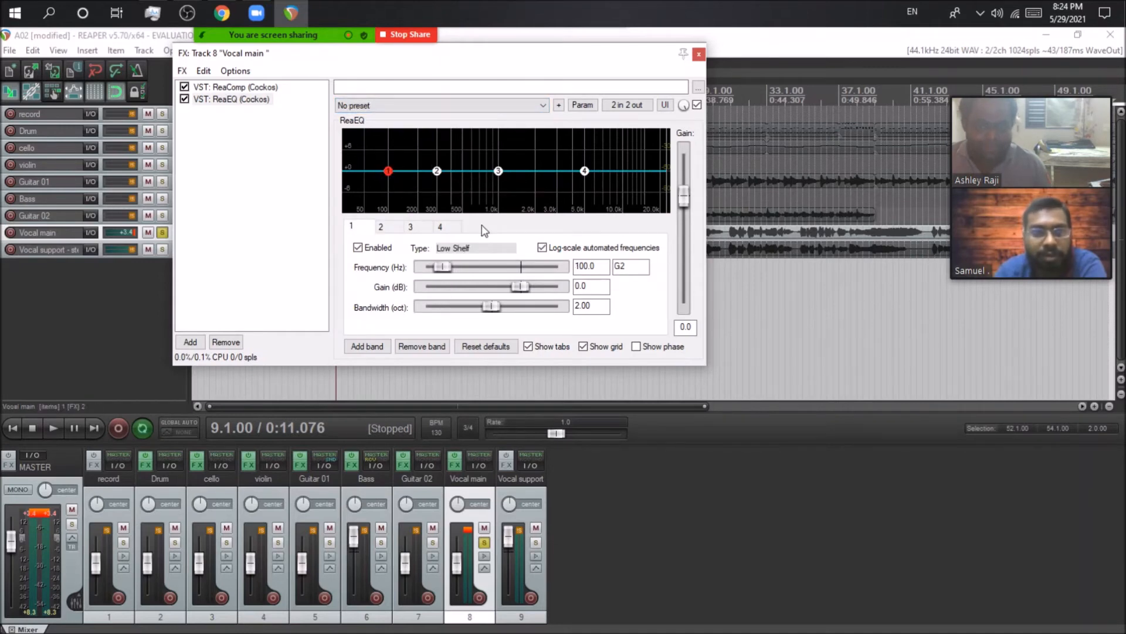
click(498, 171)
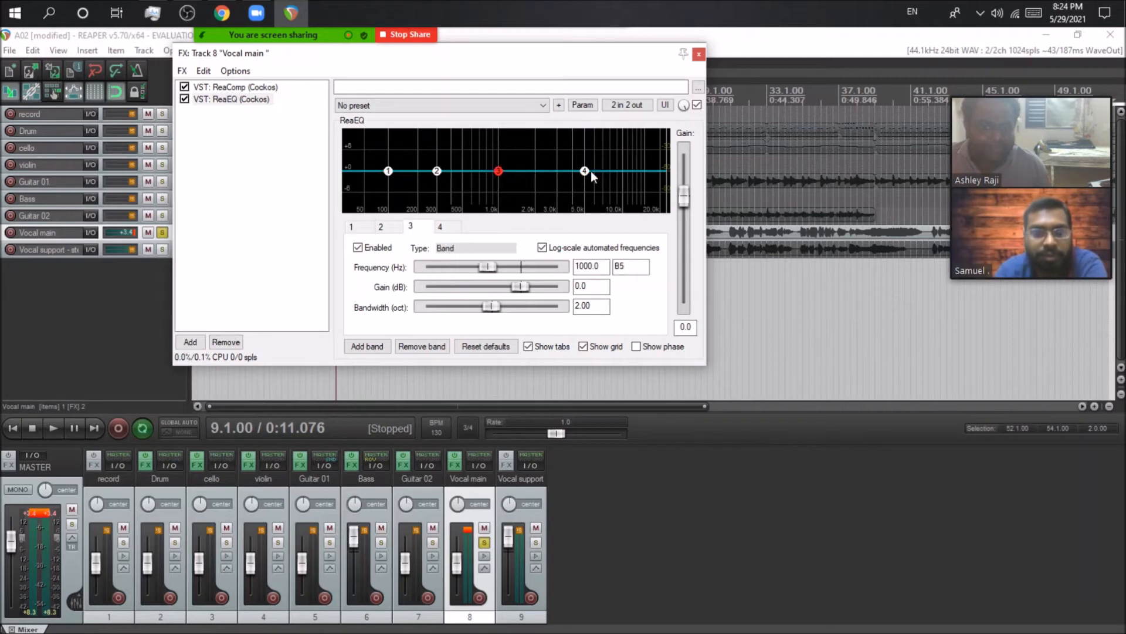
click(585, 171)
click(372, 346)
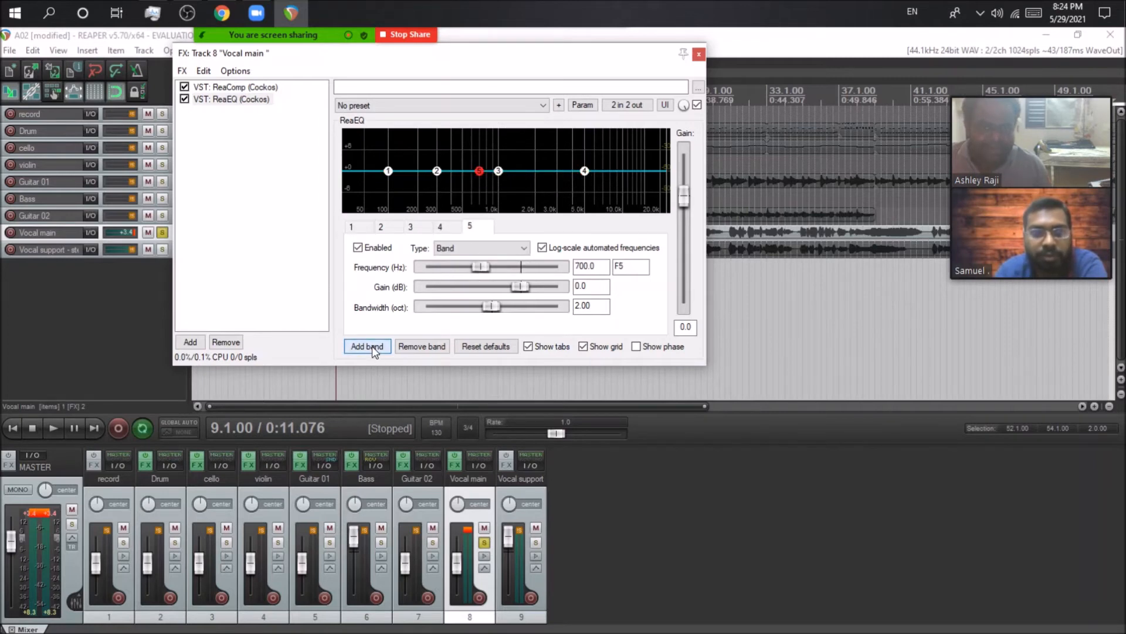
drag(477, 171, 622, 172)
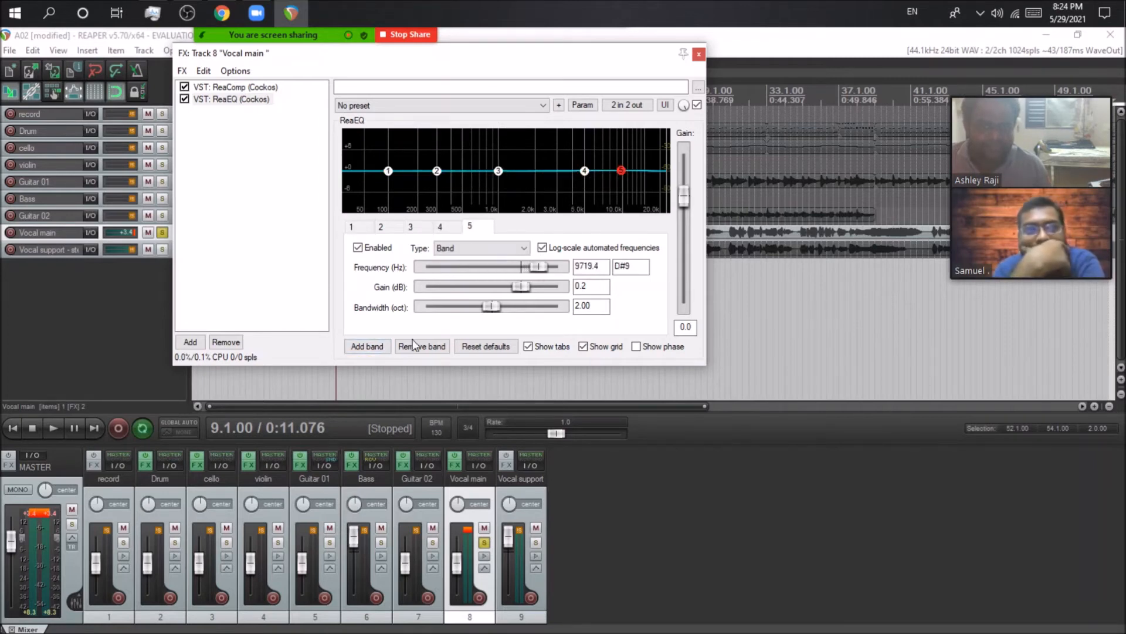
click(376, 347)
drag(477, 171, 643, 181)
drag(498, 171, 502, 144)
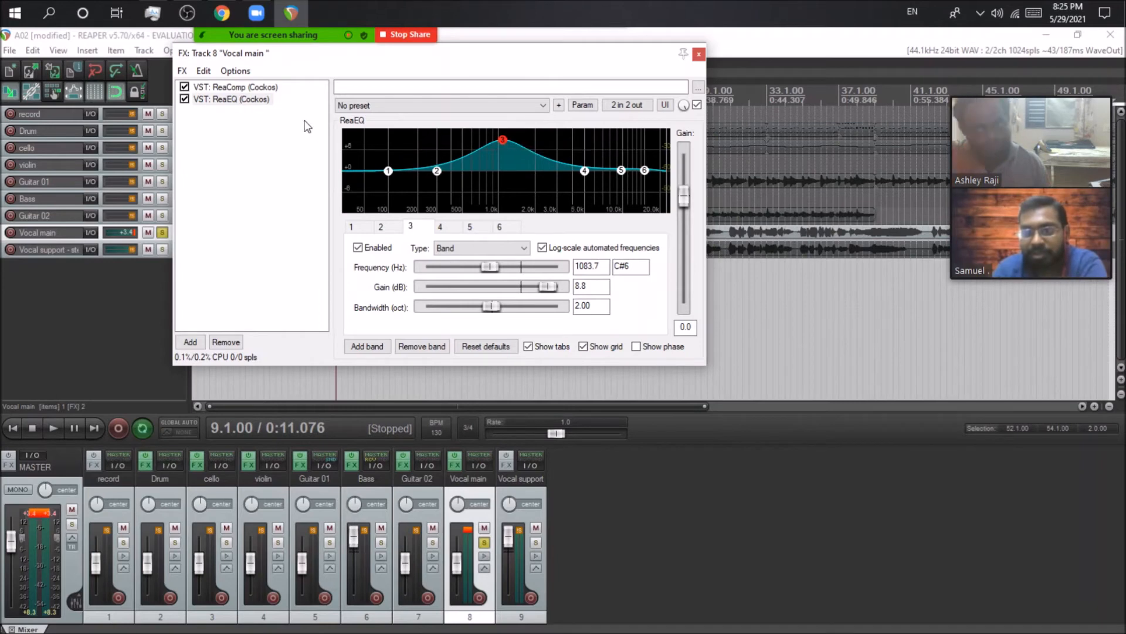
Switch between ReaComp and ReaEQ in the effects chain and shift ReaEQ band 3 to about 2799.7 Hz with a gain of 9.6 dB
click(231, 178)
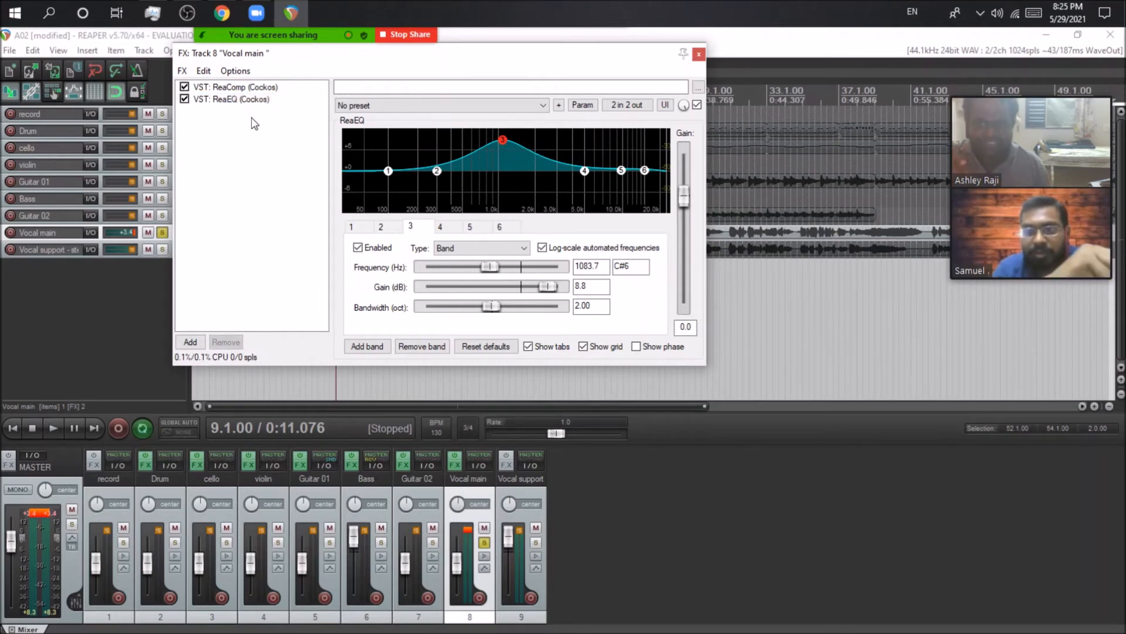
click(242, 100)
click(245, 88)
click(246, 100)
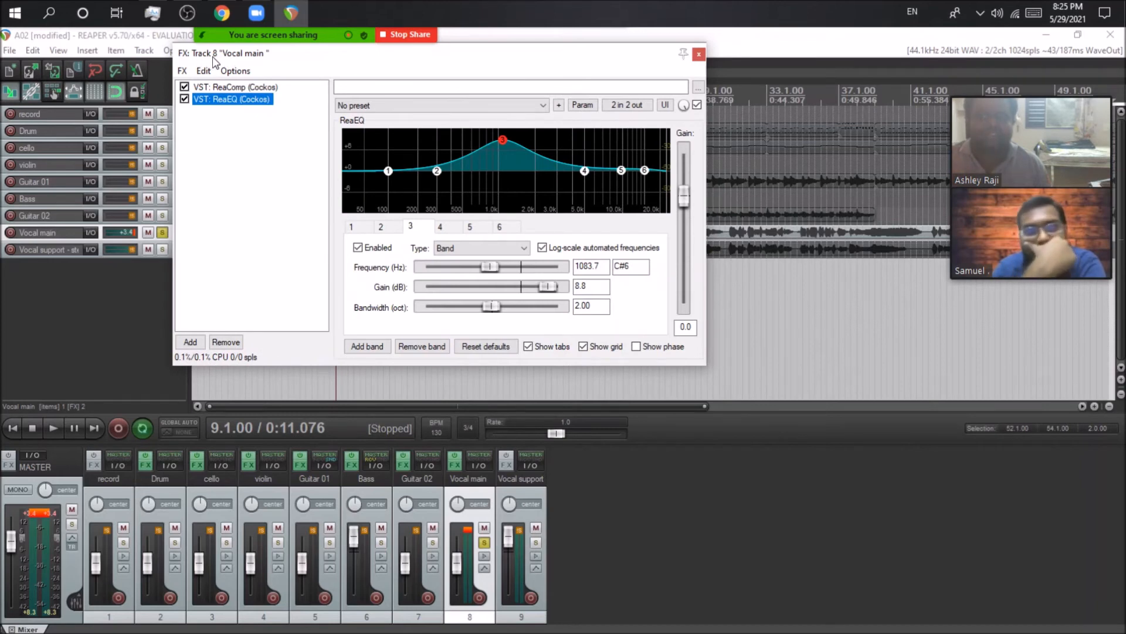
click(244, 88)
click(249, 99)
drag(496, 144, 553, 137)
Reset ReaEQ to its factory default and change band 1 to a High Pass filter
click(496, 106)
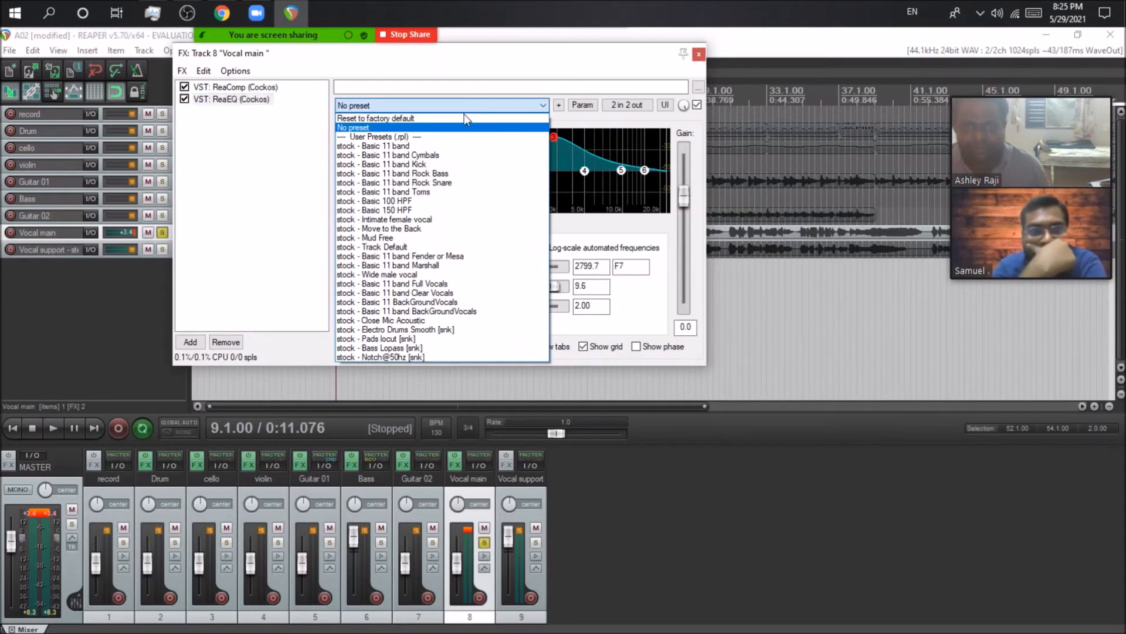
click(435, 118)
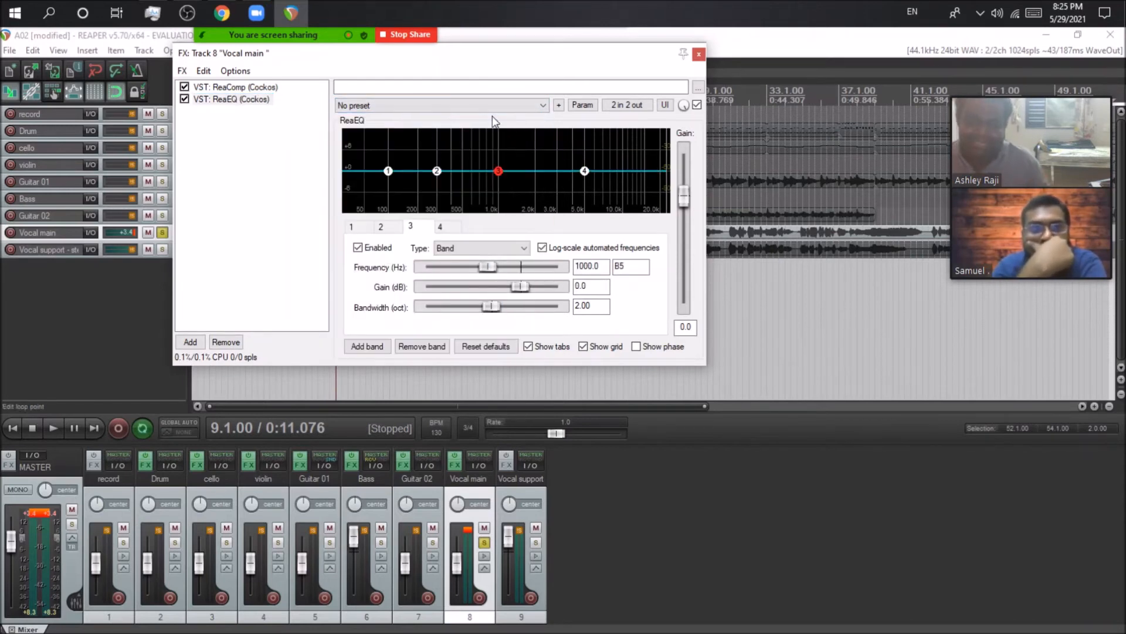
click(352, 226)
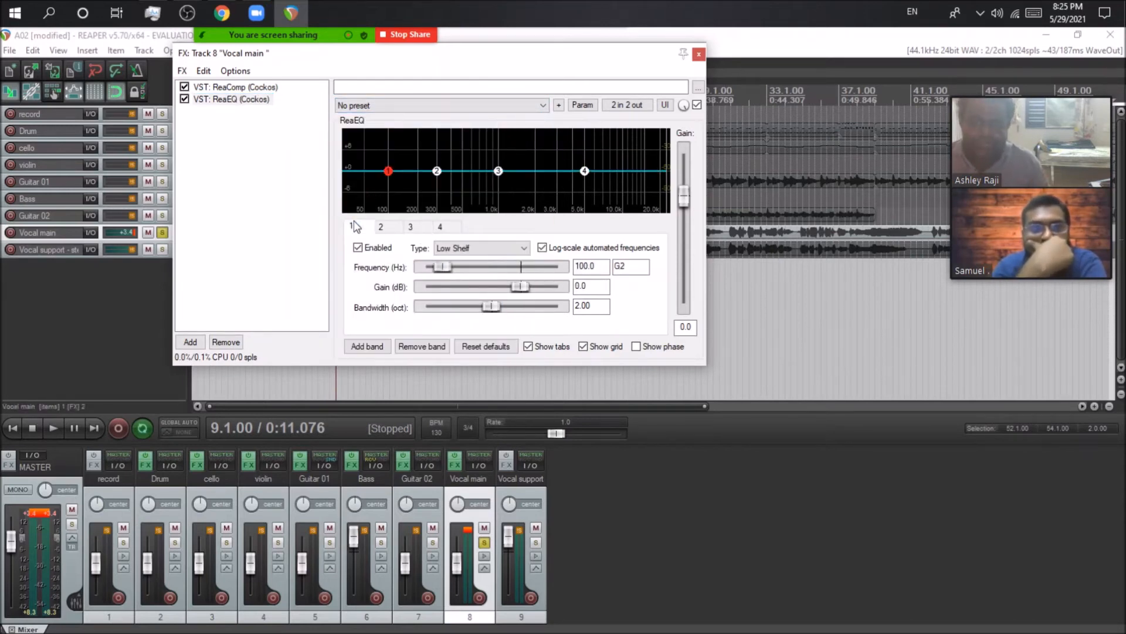
click(461, 249)
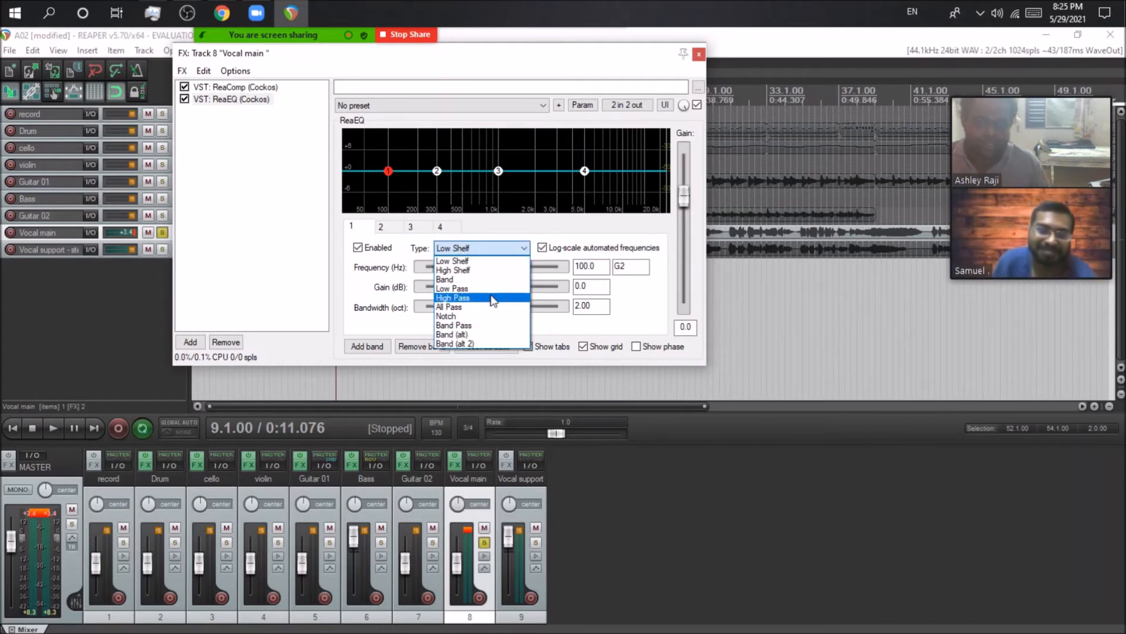
click(491, 298)
Change ReaEQ band 4 to a Low Pass filter and adjust the band 1 high pass to about 103.6 Hz
click(440, 226)
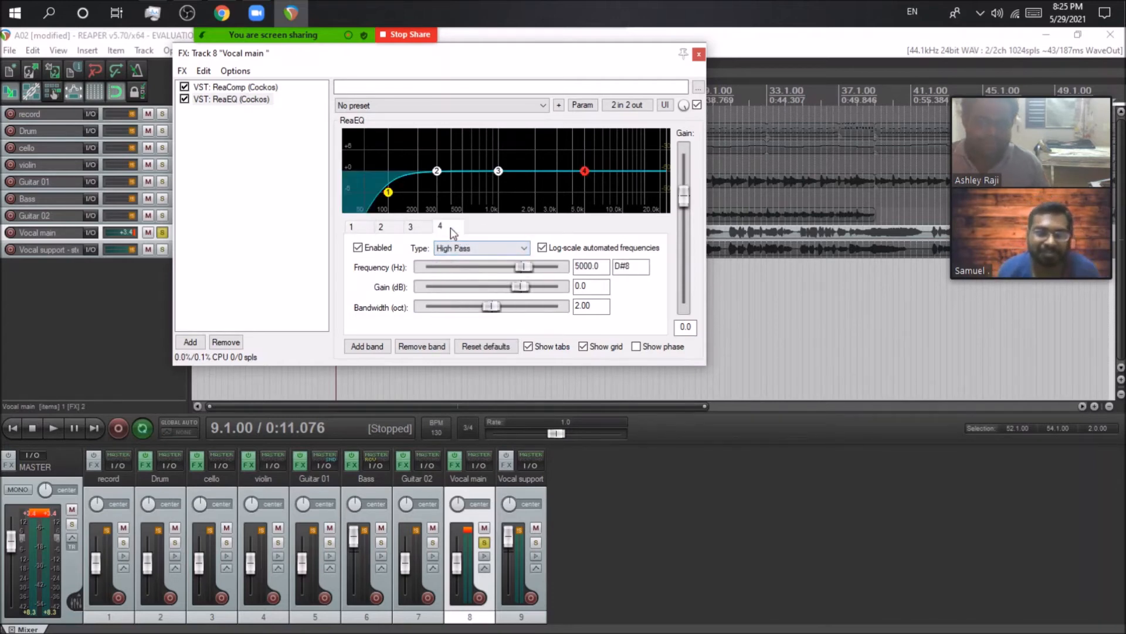
click(481, 250)
click(494, 292)
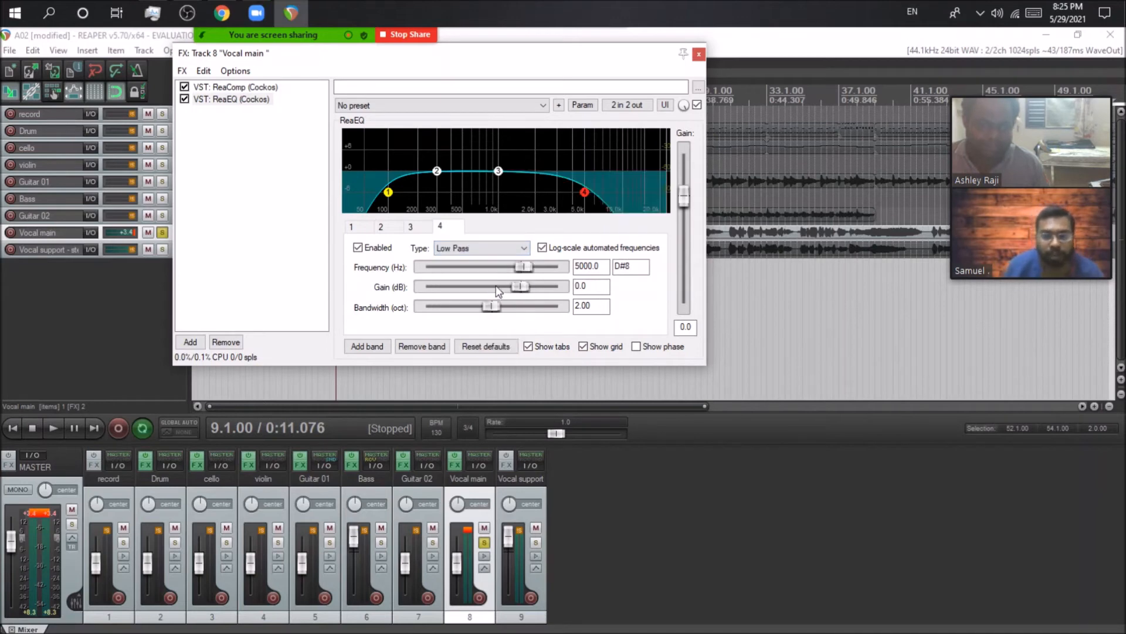
mouse_move(586, 193)
mouse_down()
mouse_move(623, 196)
mouse_move(586, 193)
mouse_up()
mouse_move(392, 198)
mouse_down()
mouse_move(373, 196)
mouse_move(393, 197)
mouse_up()
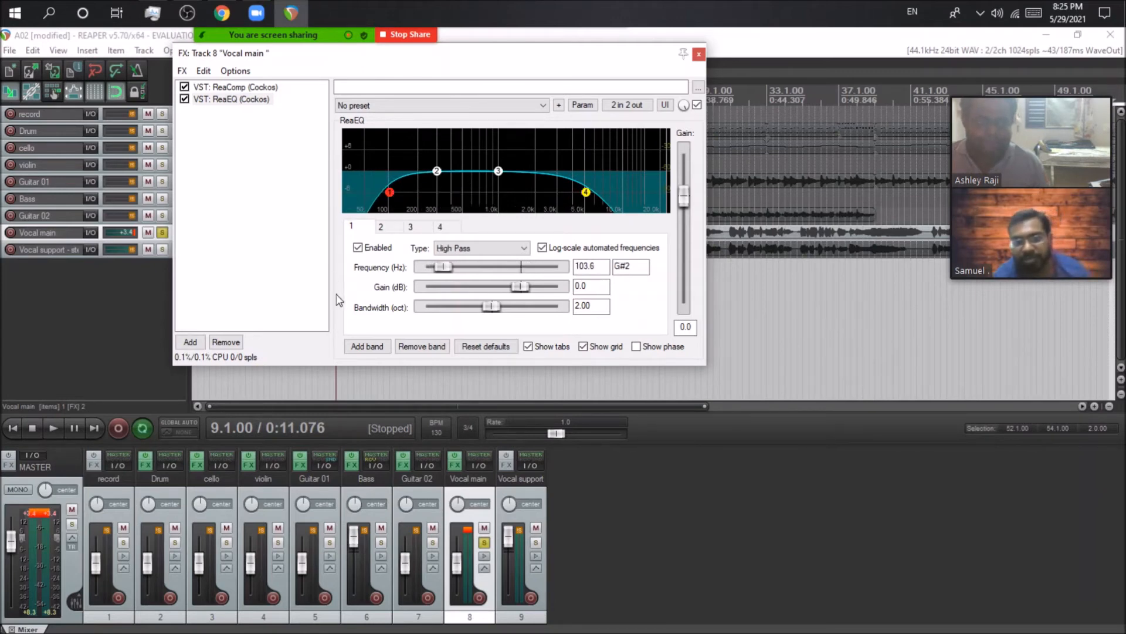
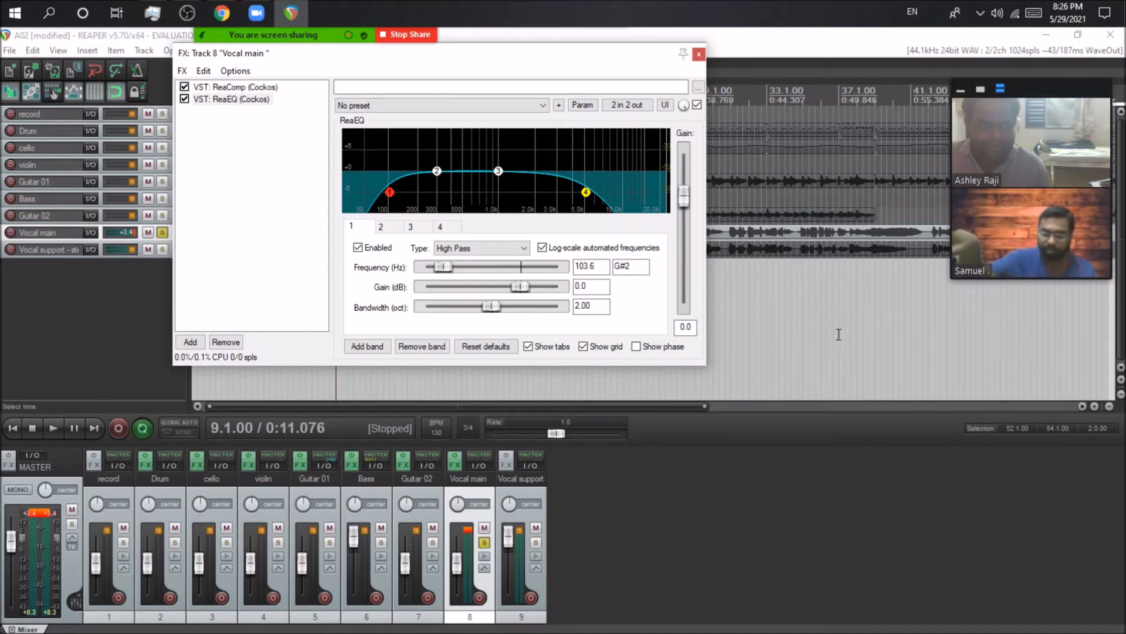
Play the Vocal main track from measure 35, compare it with ReaEQ bypassed and enabled, and stop playback
click(805, 300)
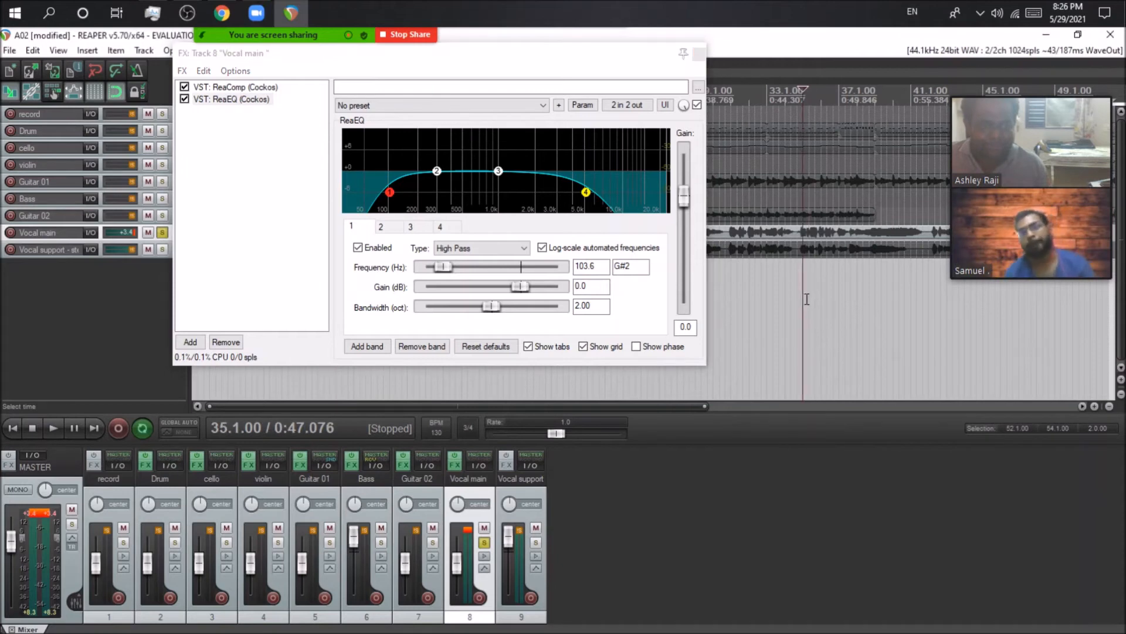
click(59, 432)
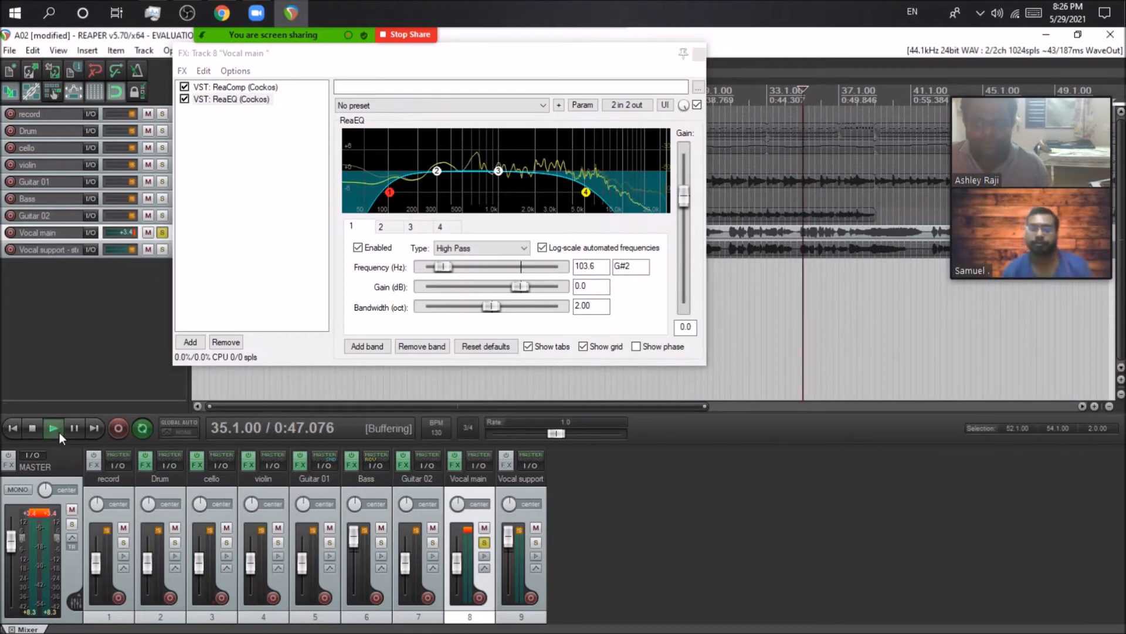
click(188, 100)
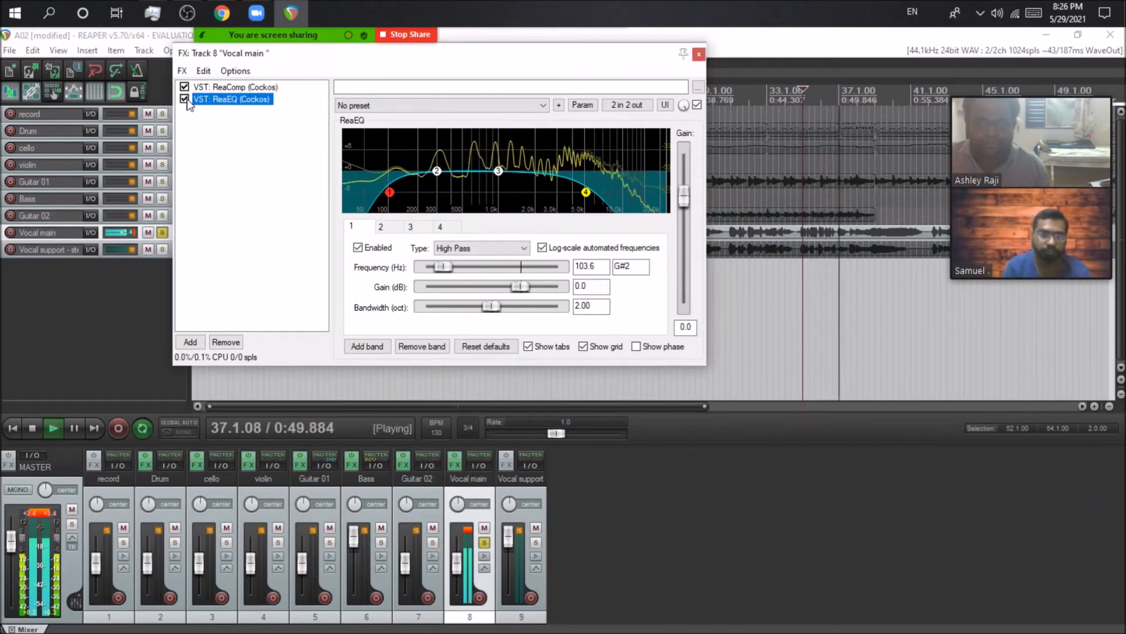
click(185, 99)
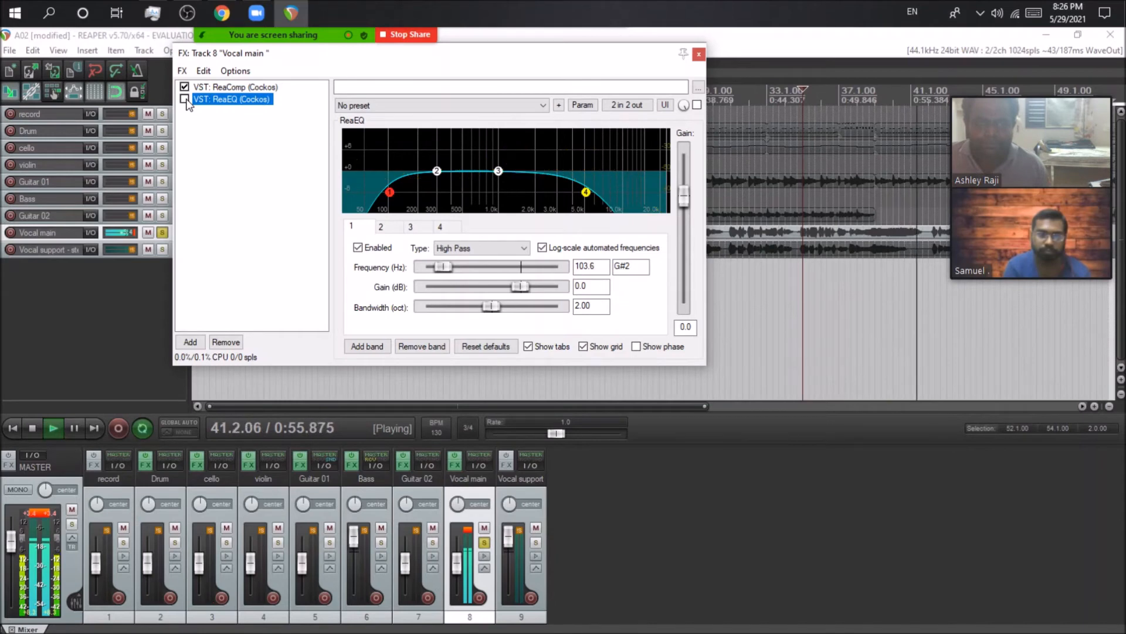
click(184, 99)
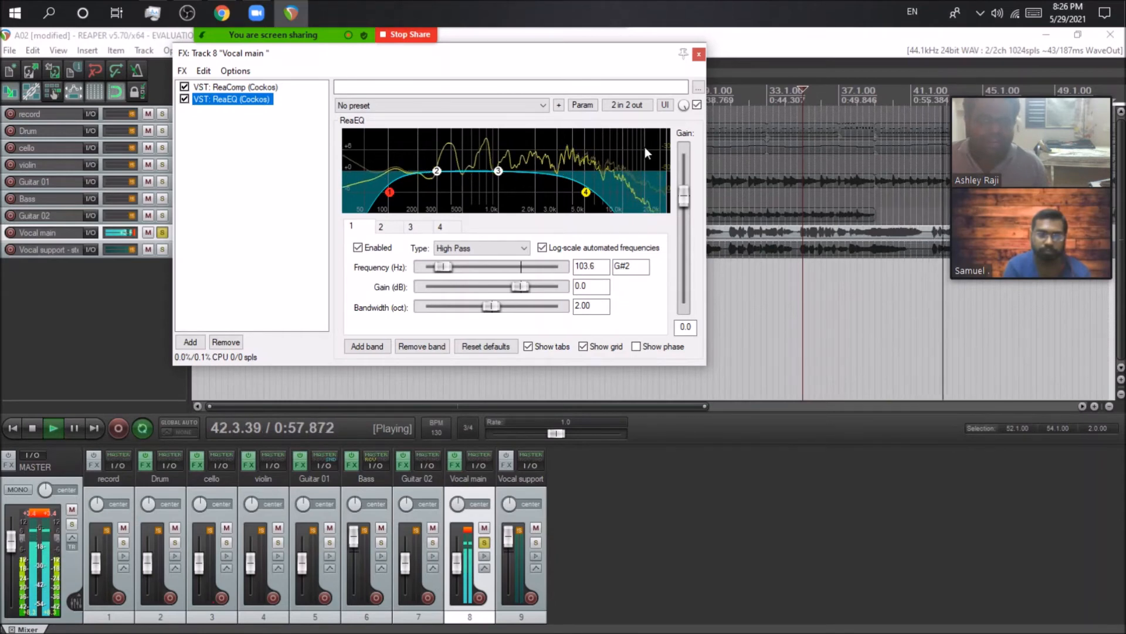
click(32, 427)
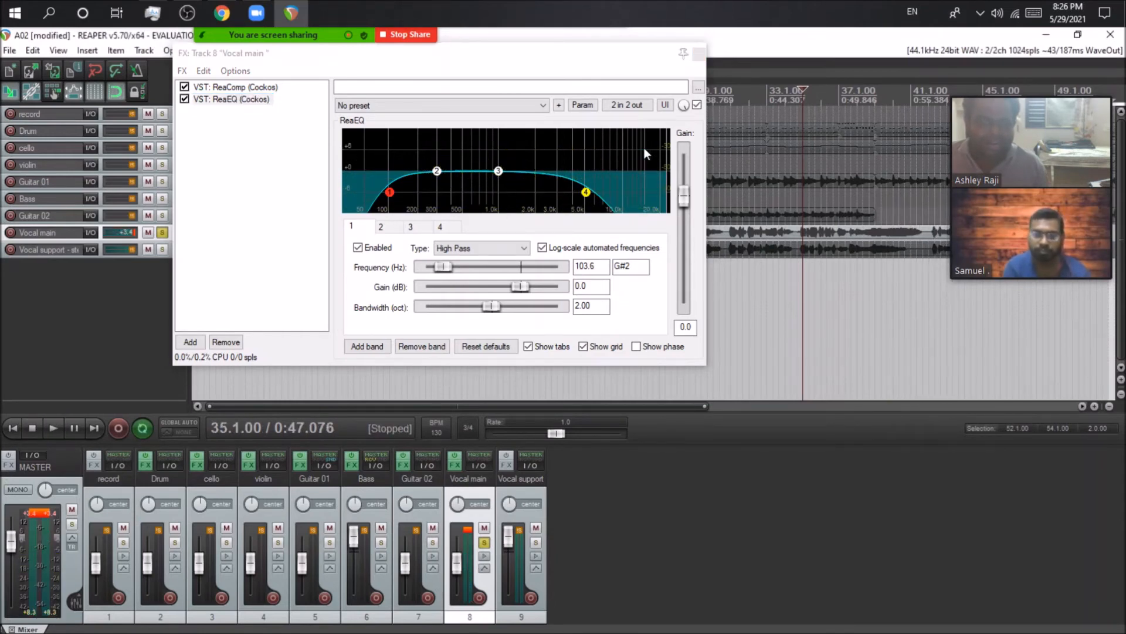
Adjust ReaEQ's low pass to 5000 Hz and high pass to about 99.6 Hz, and reset the equalizer to its factory default
mouse_move(585, 191)
mouse_down()
mouse_move(674, 191)
mouse_move(585, 202)
mouse_up()
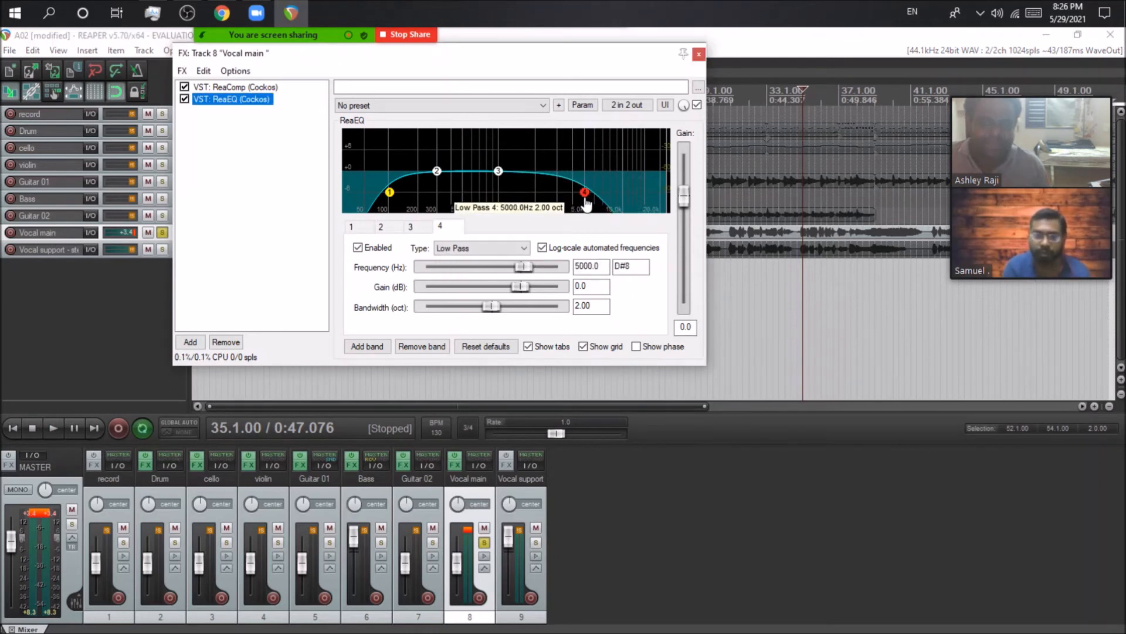
mouse_move(389, 192)
mouse_down()
mouse_move(347, 198)
mouse_move(396, 192)
mouse_up()
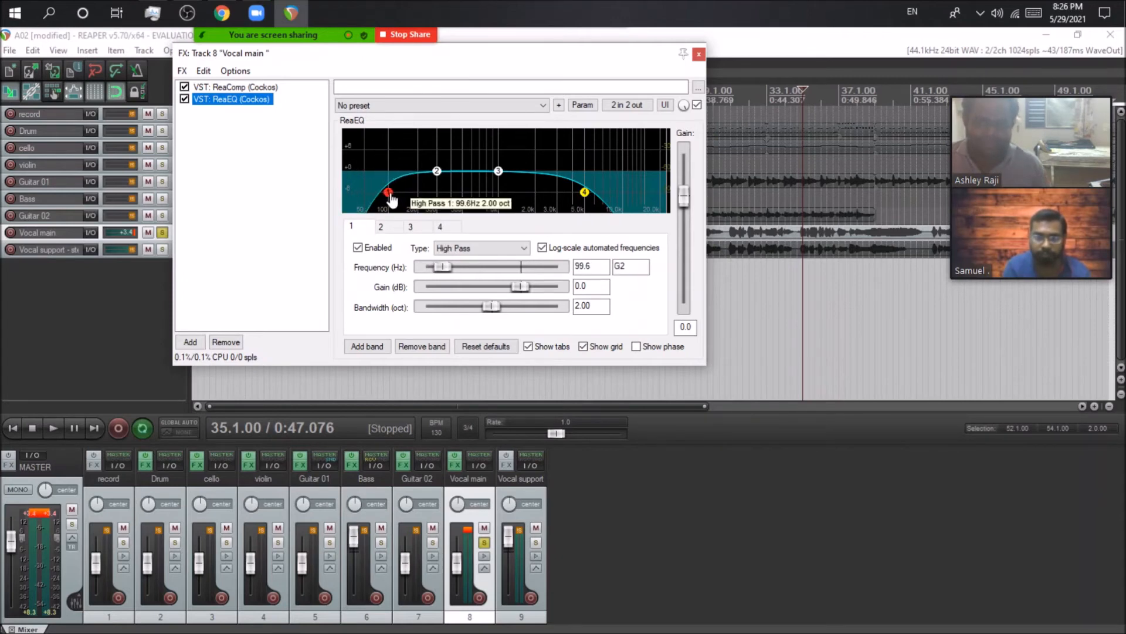
click(428, 108)
click(422, 115)
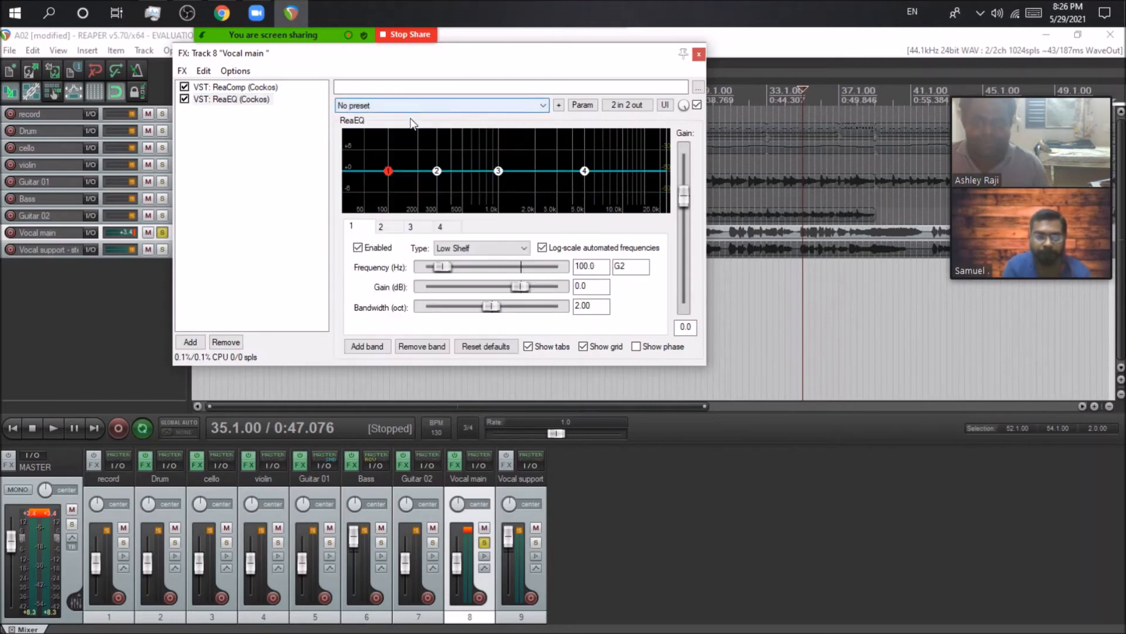
Review the filter types for ReaEQ band 1, choose Low Shelf and cut its gain to -inf
click(462, 249)
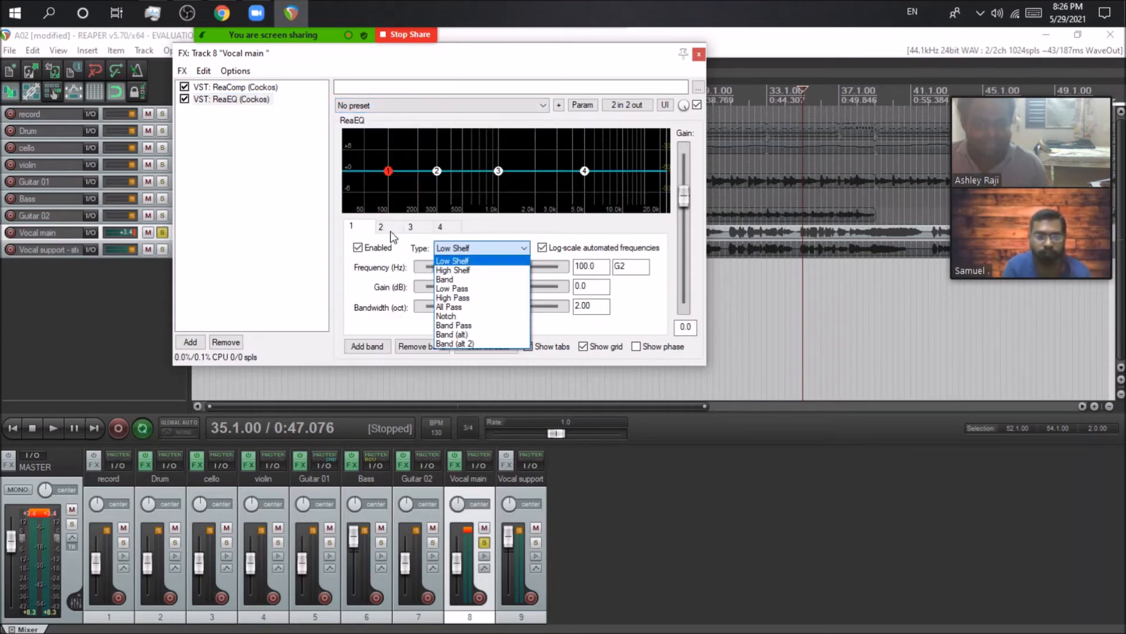
click(460, 249)
click(459, 249)
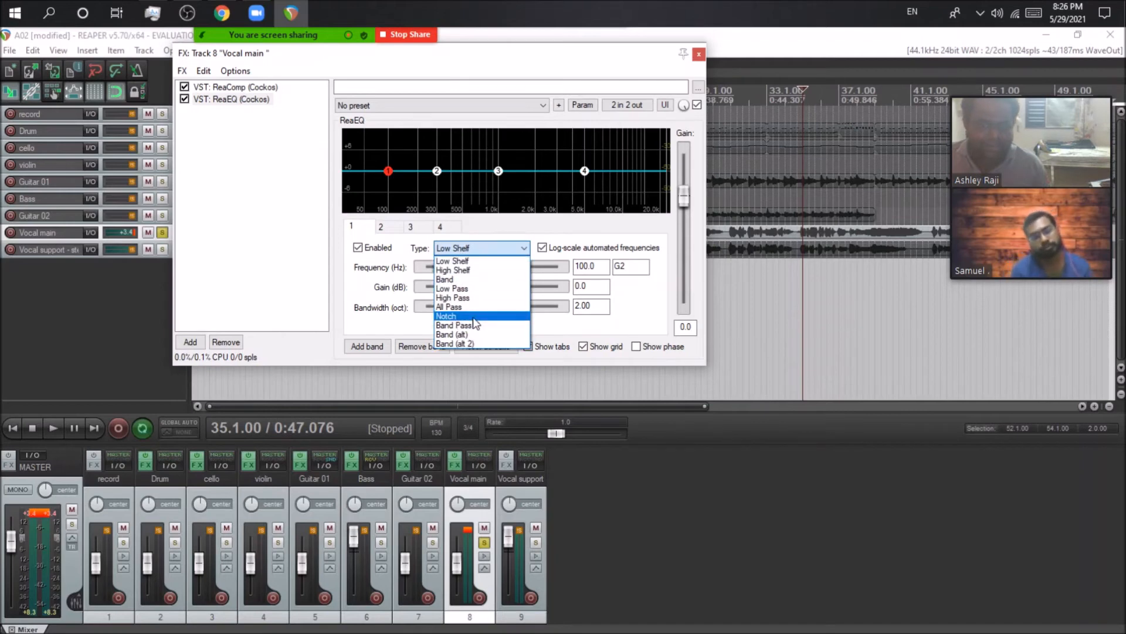
click(451, 261)
drag(489, 286, 322, 296)
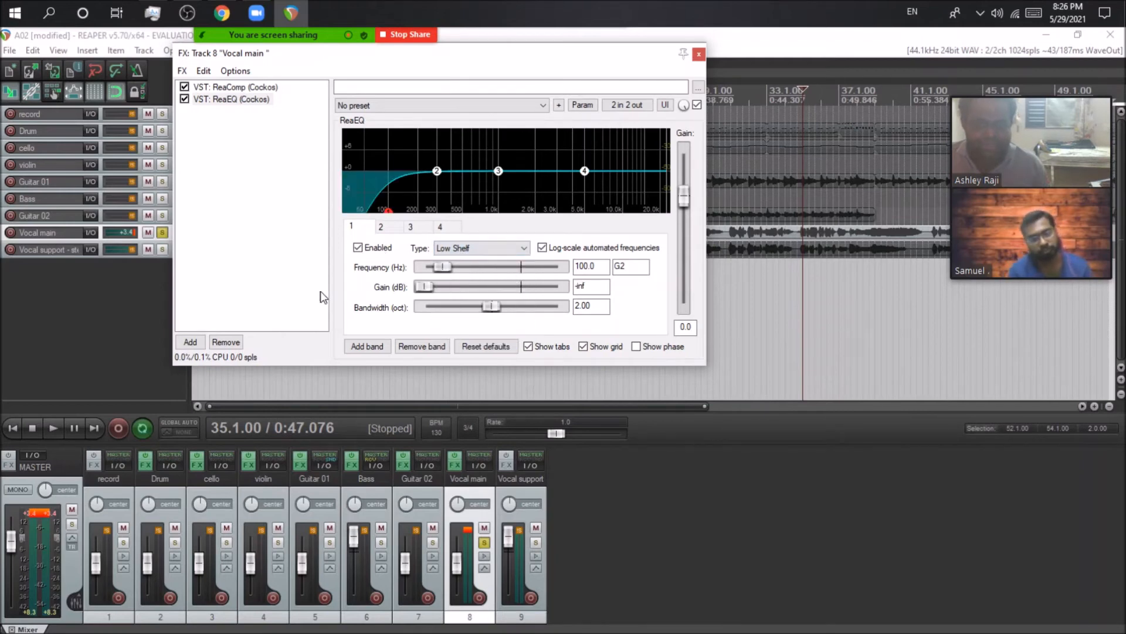
Cut the gain of ReaEQ band 4's High Shelf to -inf and close the Vocal main effects window
click(440, 227)
drag(522, 287, 305, 313)
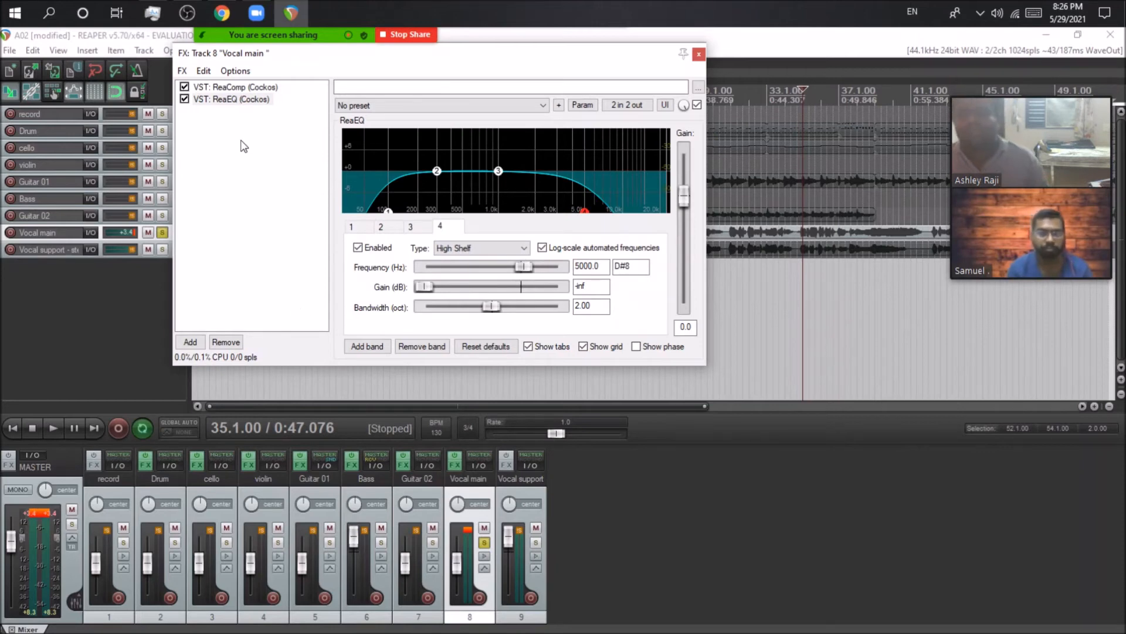
click(698, 54)
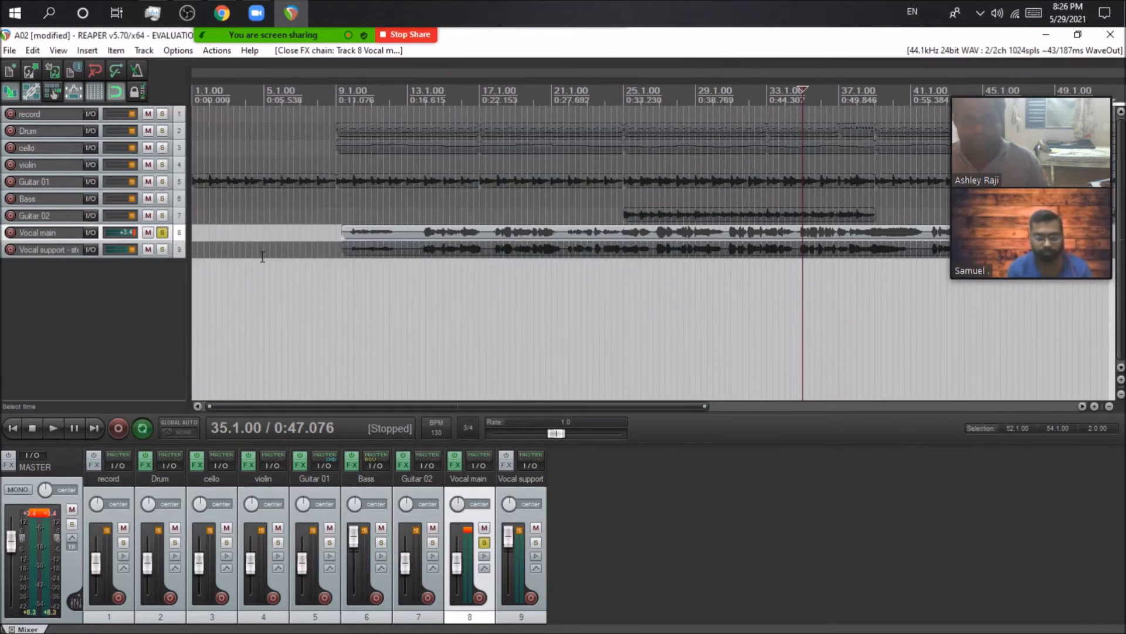
Unsolo Vocal main, solo Guitar 01, play it briefly from the project start, and stop playback
click(163, 232)
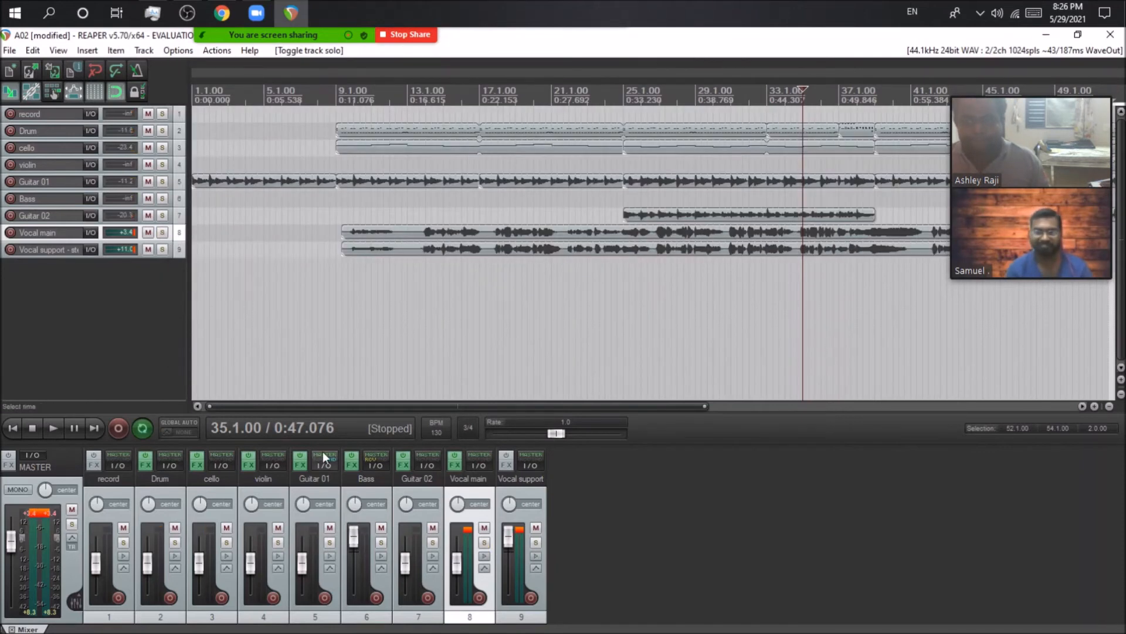
click(329, 542)
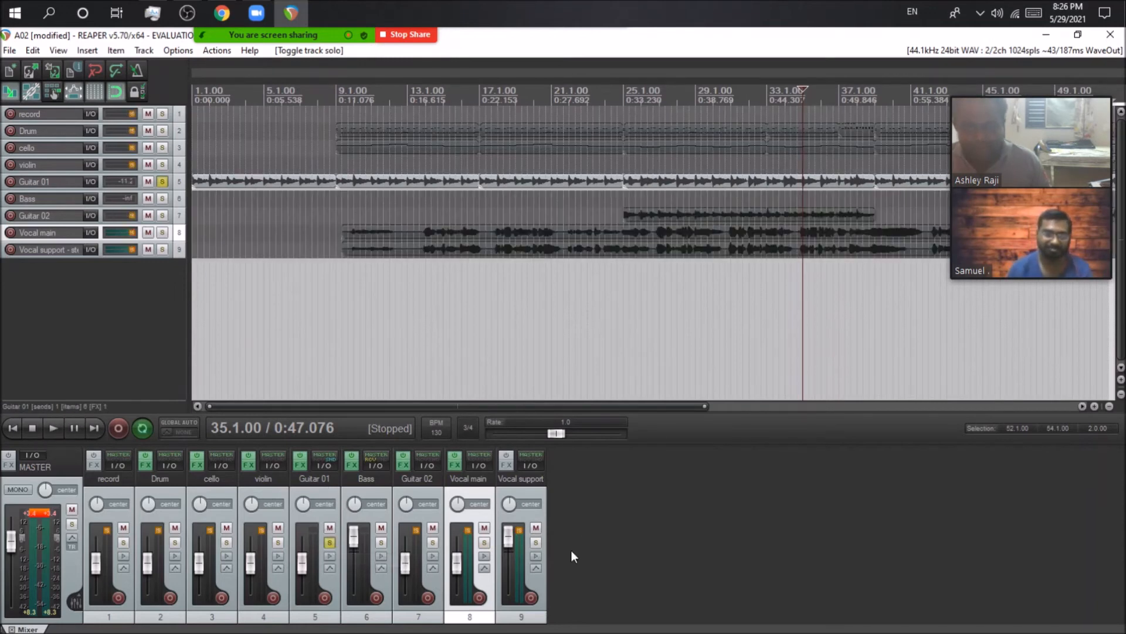
click(21, 429)
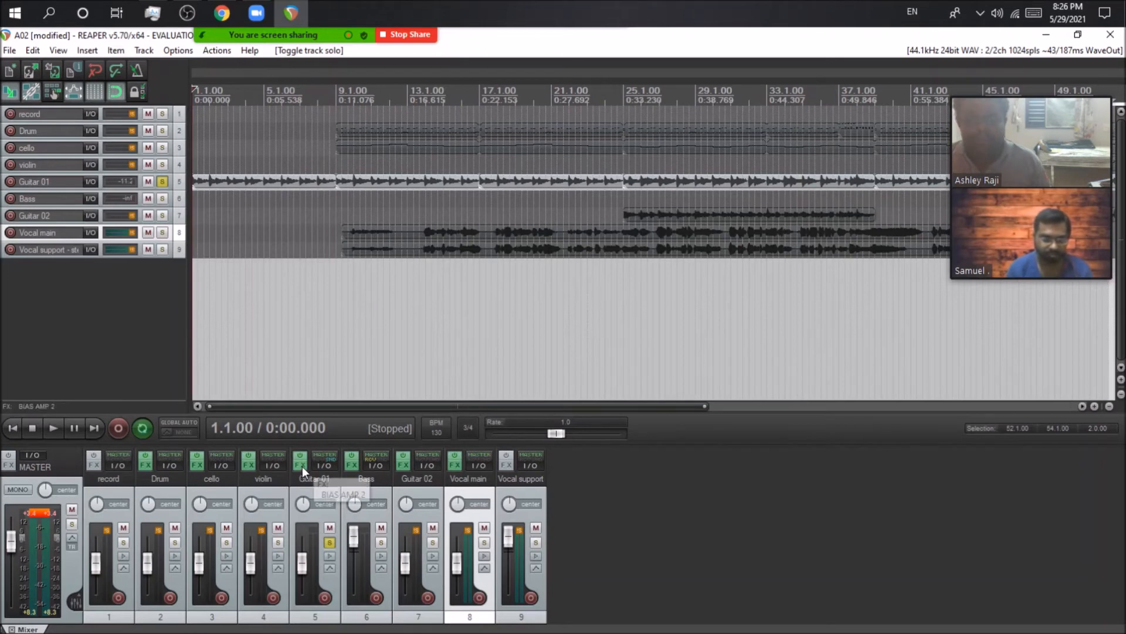
click(56, 427)
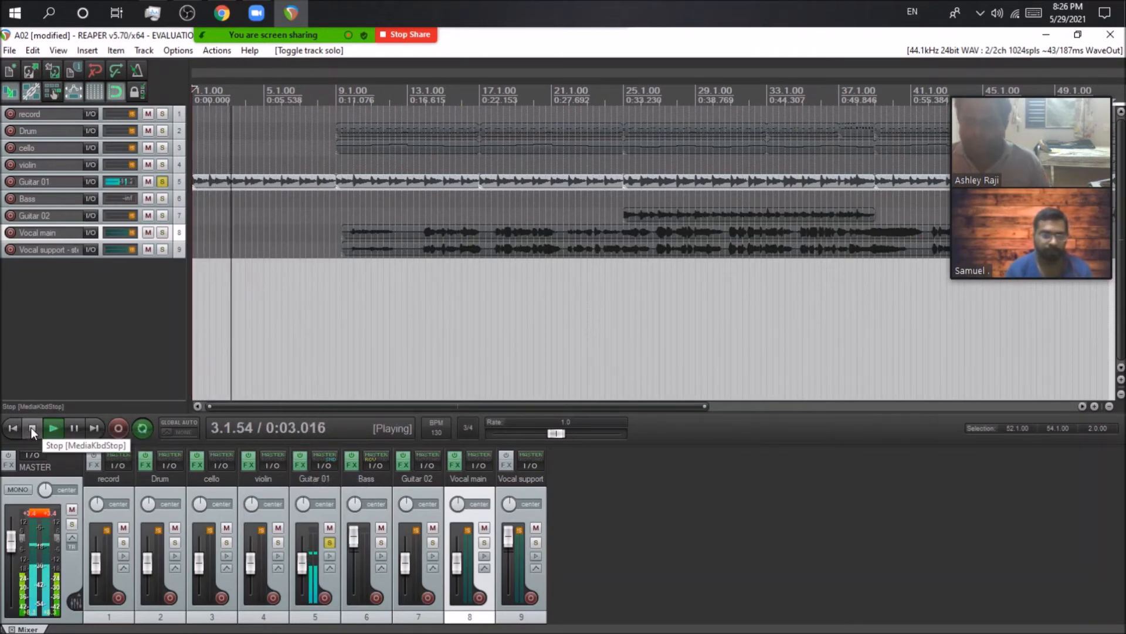
click(32, 428)
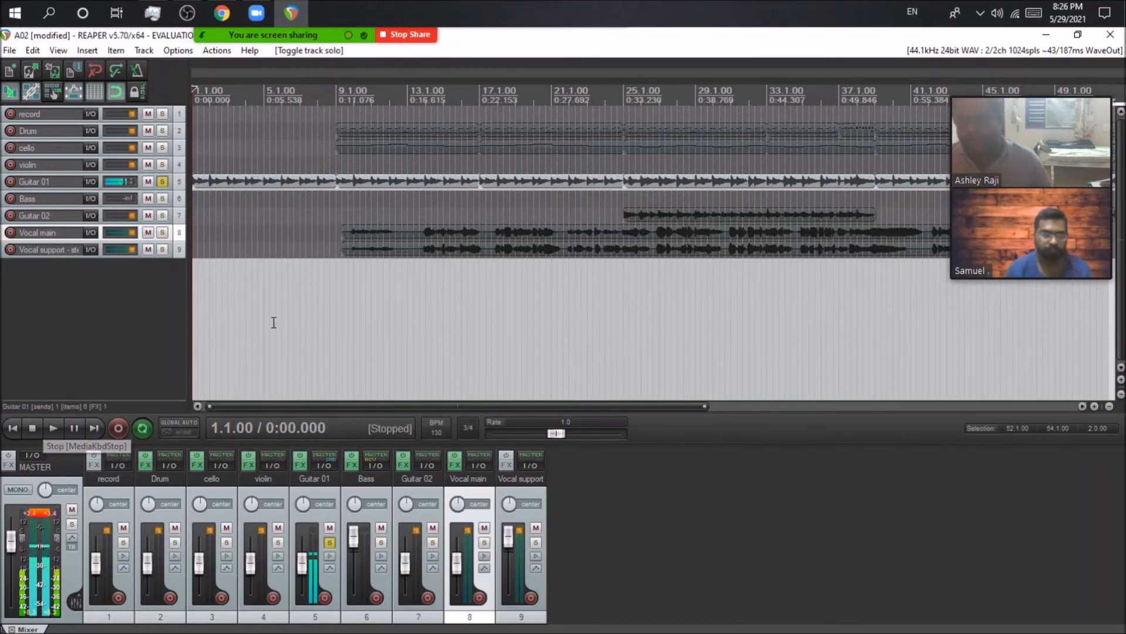
Add a track named Delay between Bass and Guitar 02 and insert ReaDelay (Cockos) on it
double_click(621, 519)
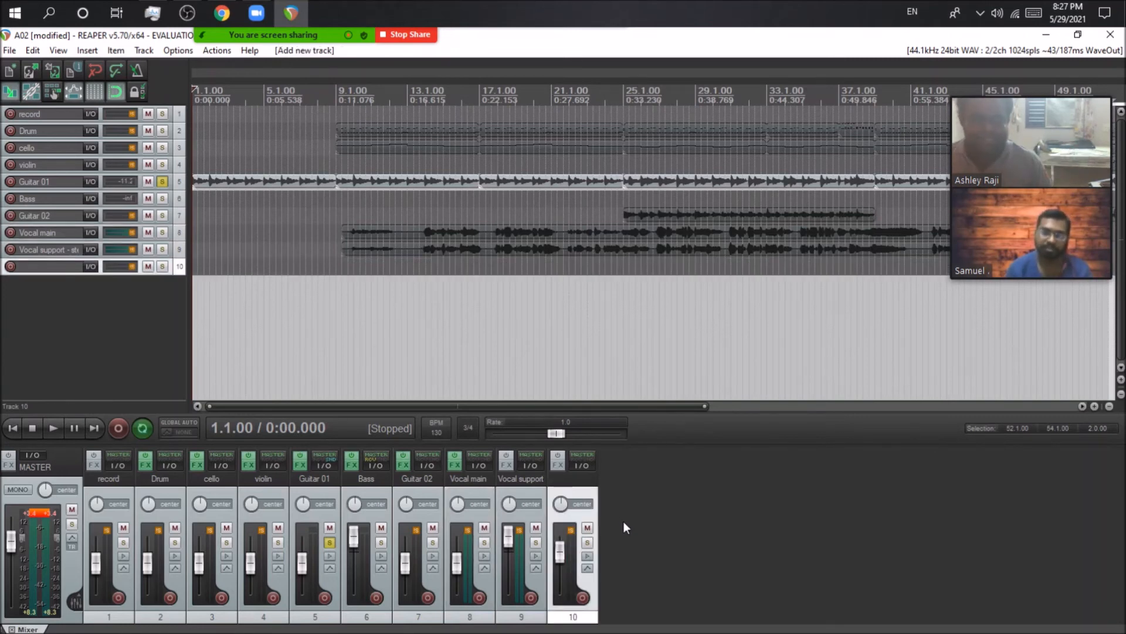
drag(583, 503, 408, 490)
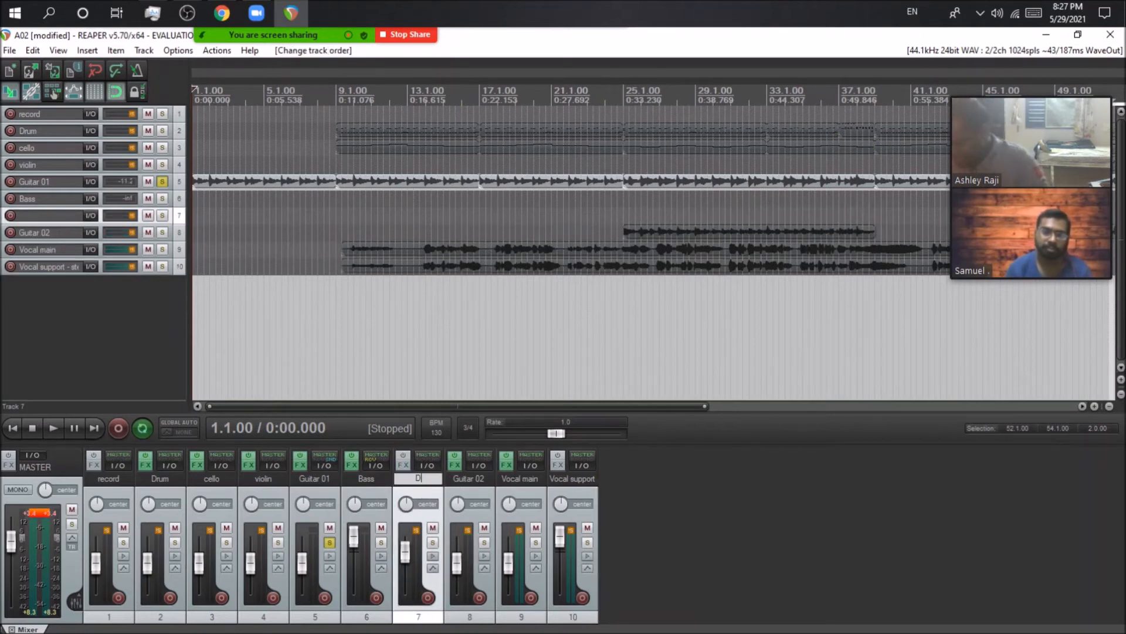
key(Return)
click(403, 465)
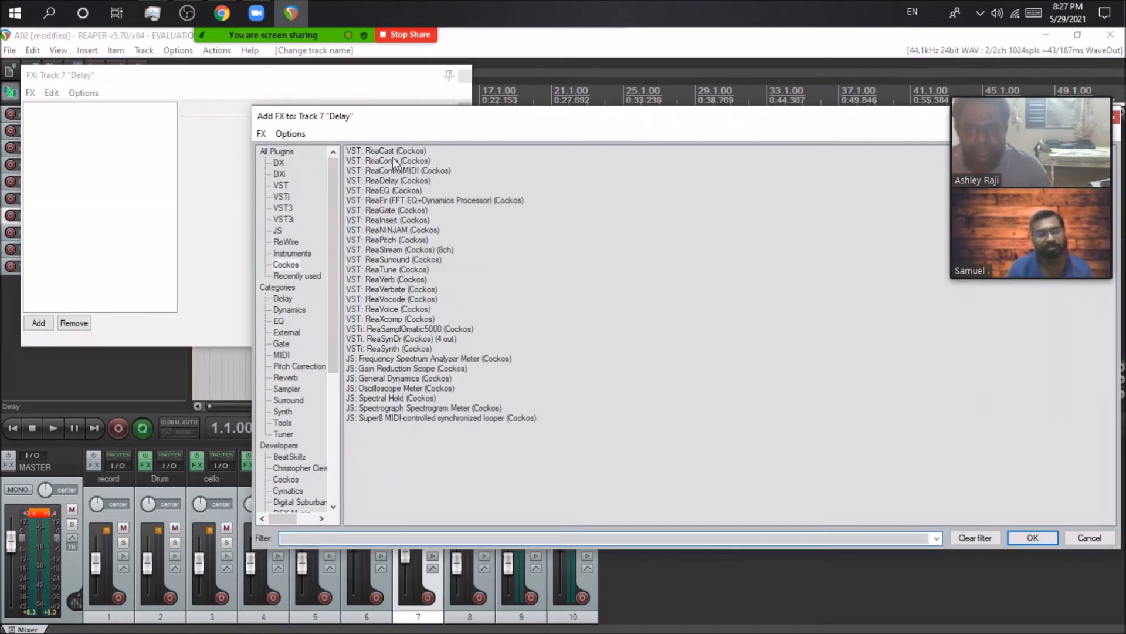
double_click(382, 180)
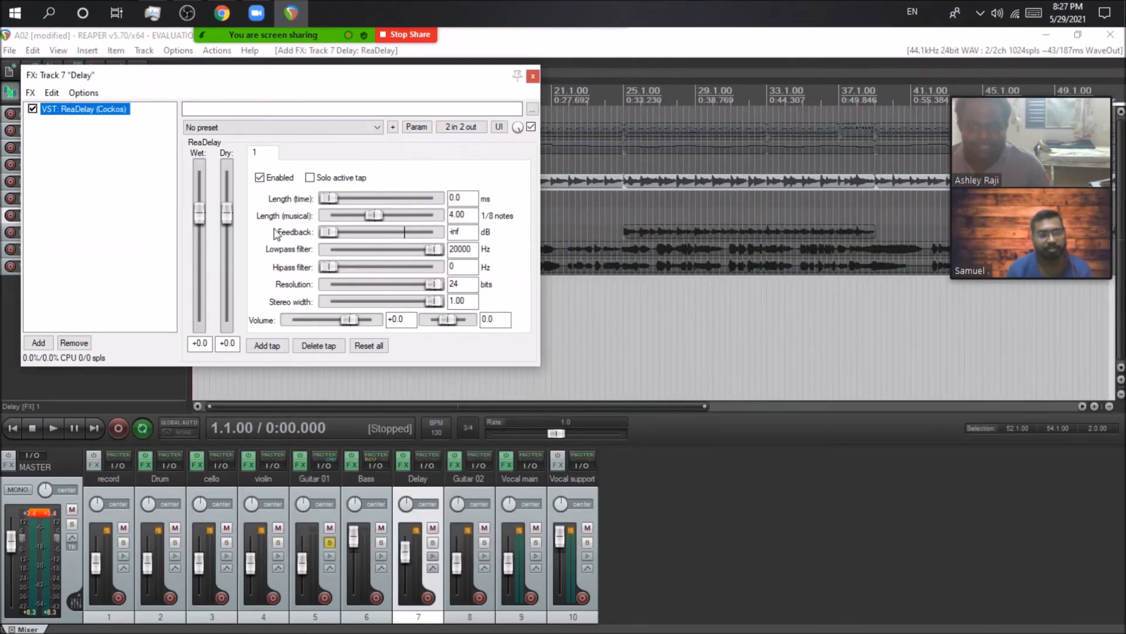
Sweep ReaDelay's Length (time), return it to 0.0 ms, and close the effects window
click(326, 201)
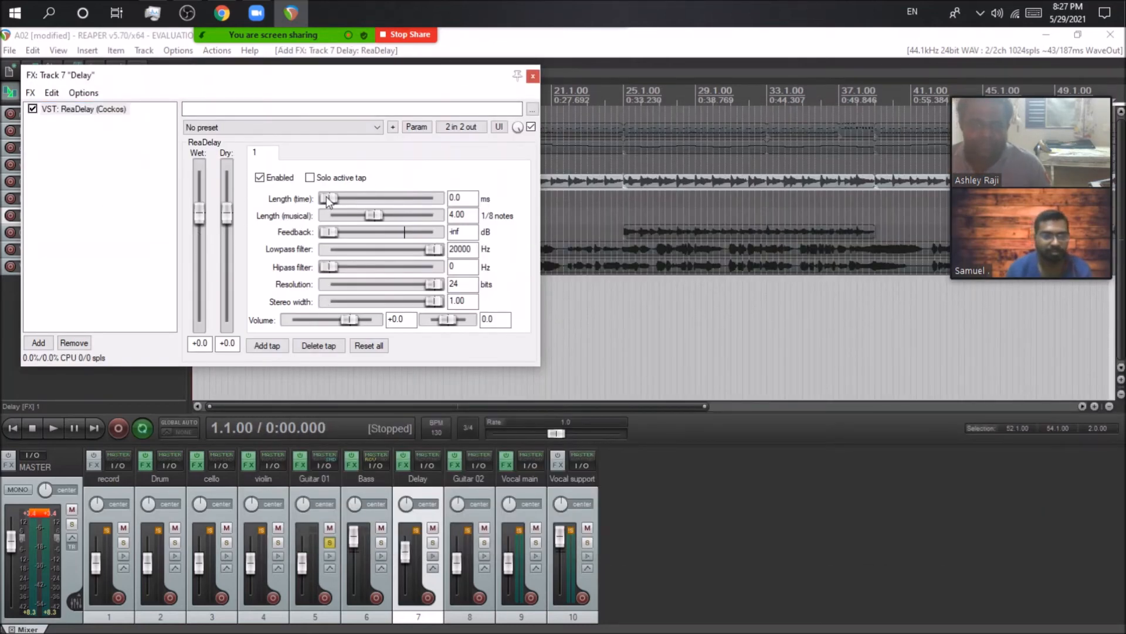
drag(420, 199, 289, 208)
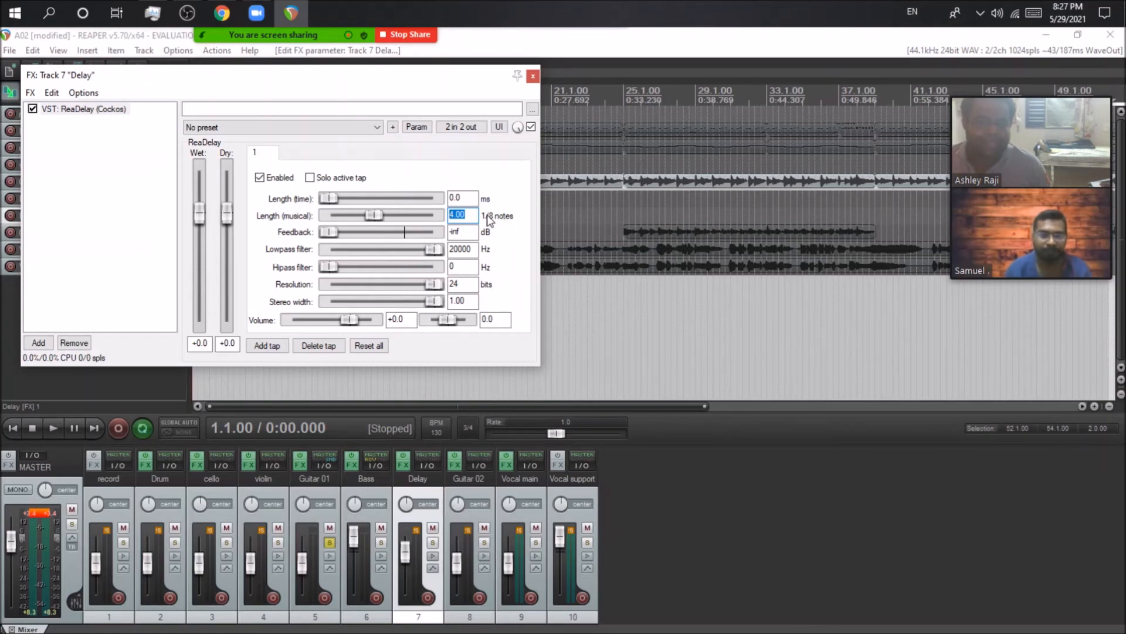
click(533, 76)
Open the first cello item in the MIDI editor, set its grid to 1/8, and close the editor
double_click(417, 143)
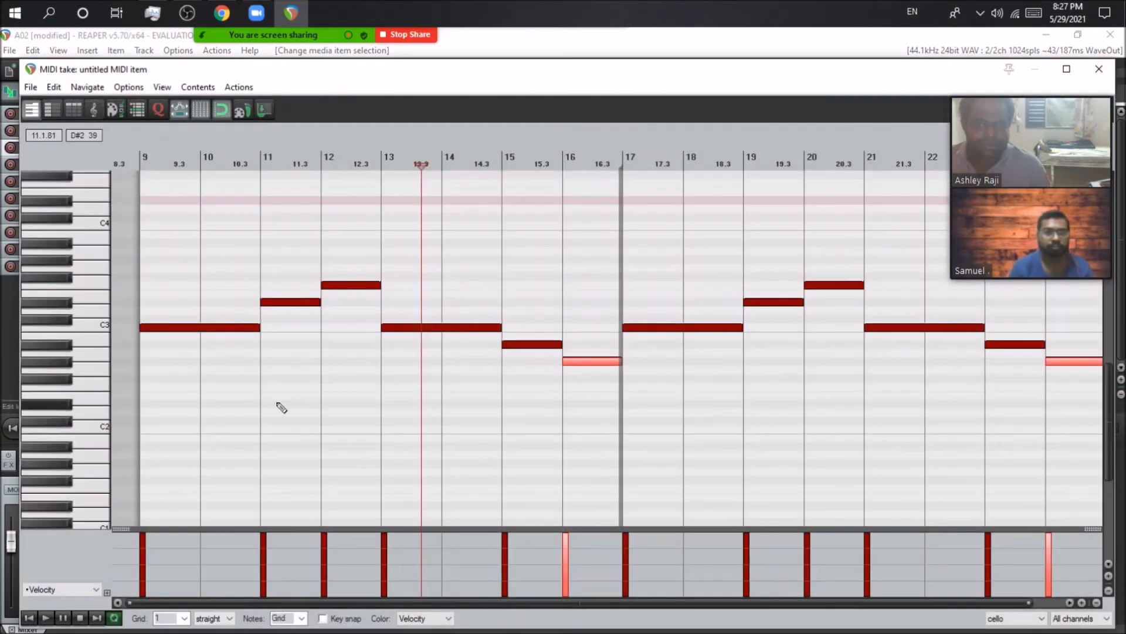
click(185, 617)
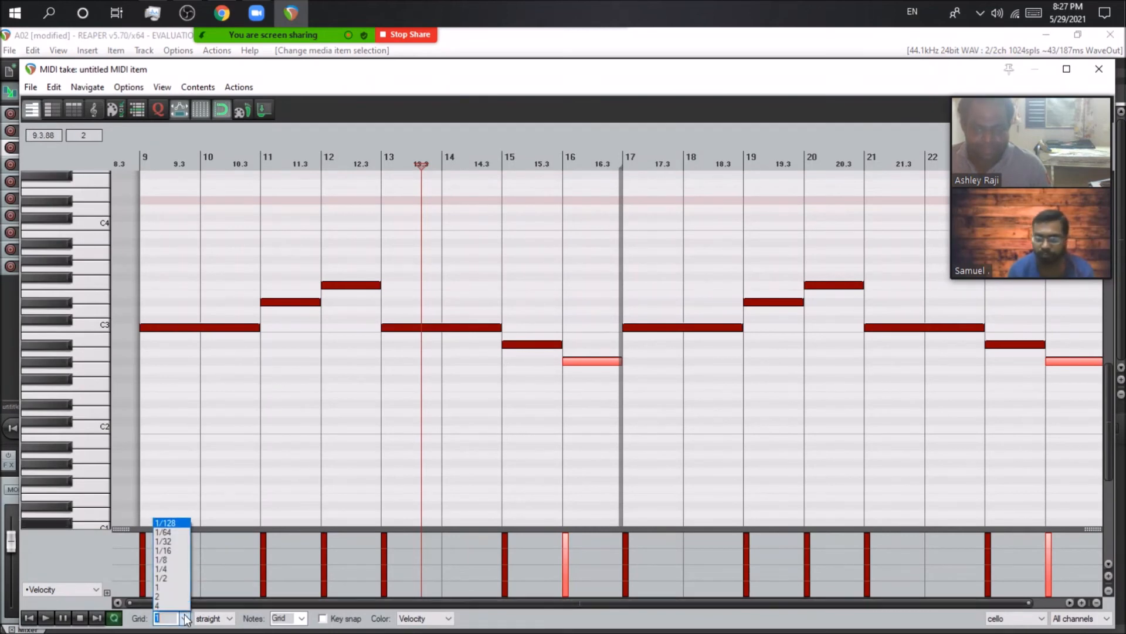
click(183, 561)
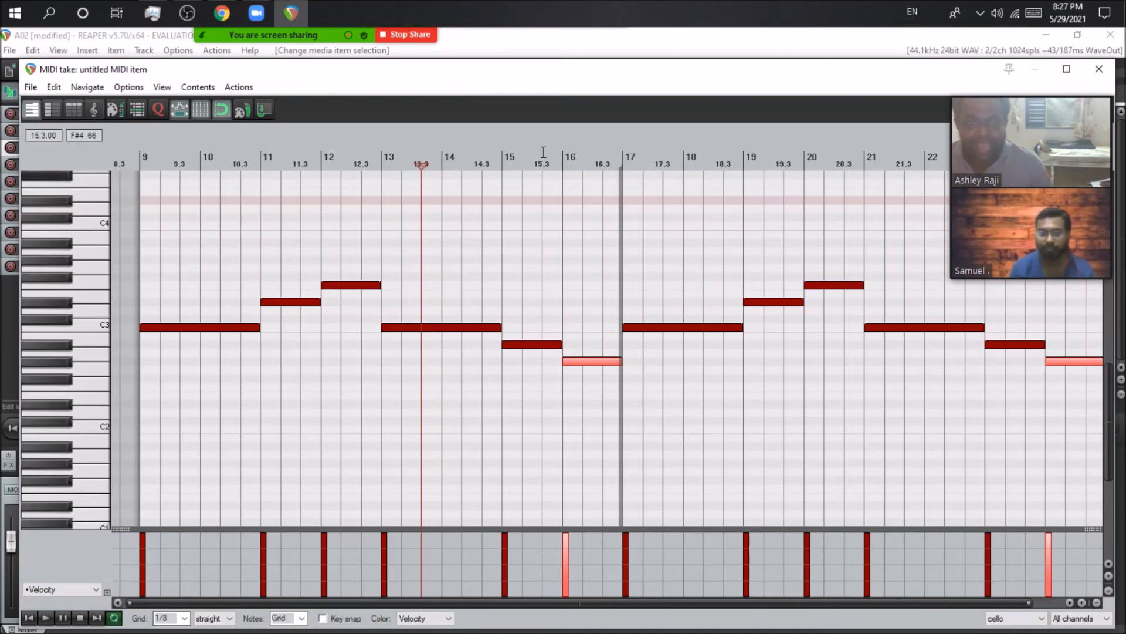
drag(596, 80, 498, 79)
click(1006, 74)
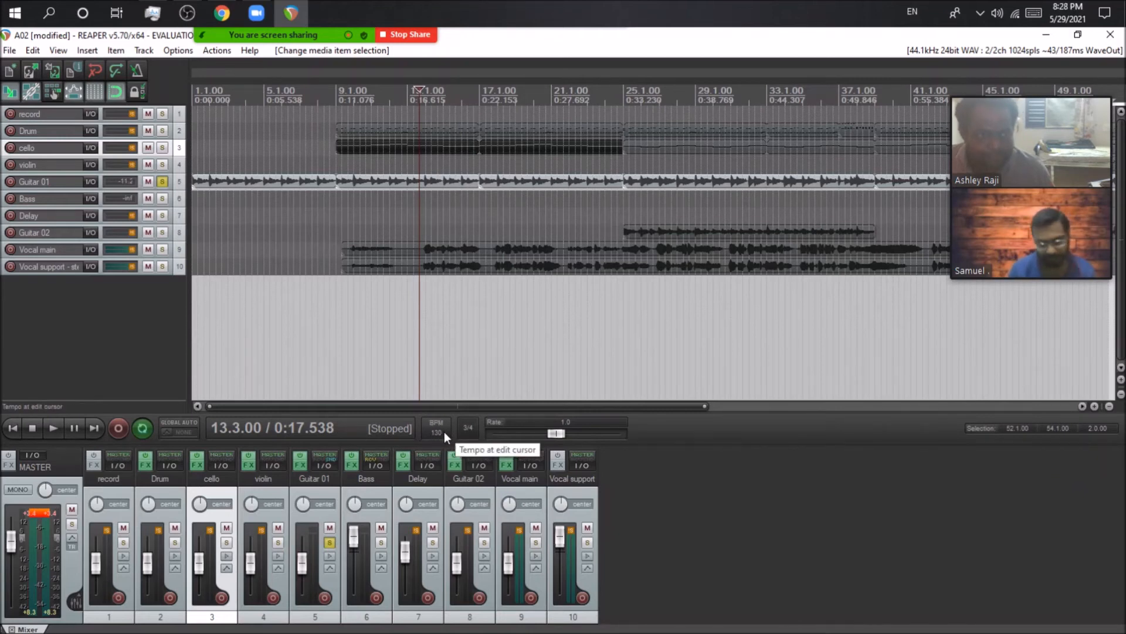
Try other project tempos, return the tempo to 130 BPM, and inspect the time signature without editing it
scroll(445, 431, up, 5)
scroll(445, 432, down, 7)
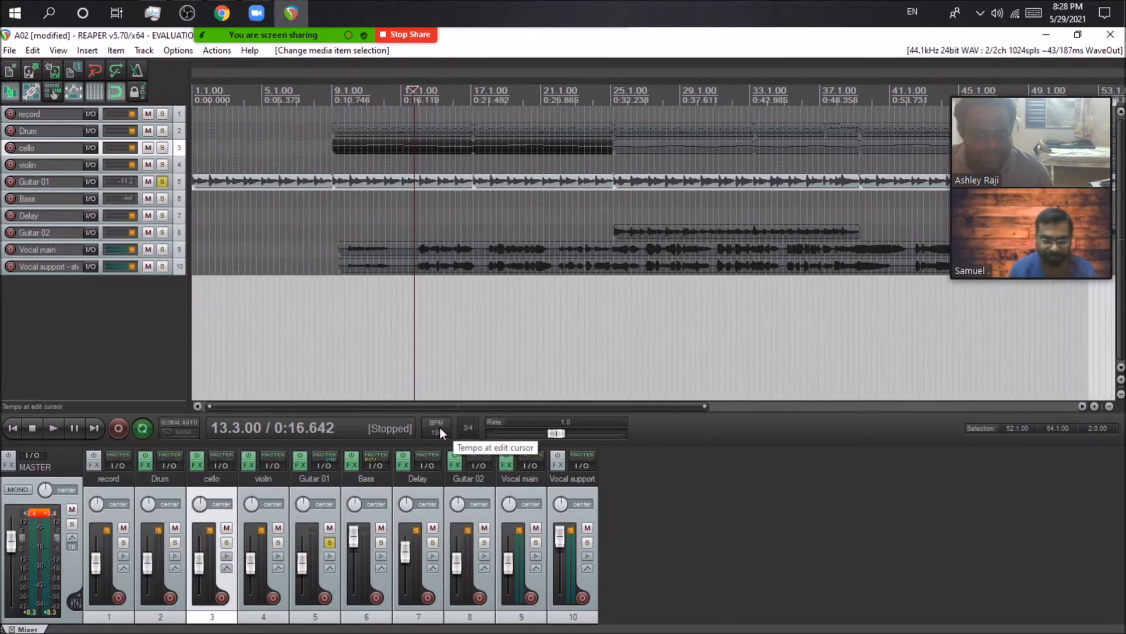
scroll(439, 433, up, 2)
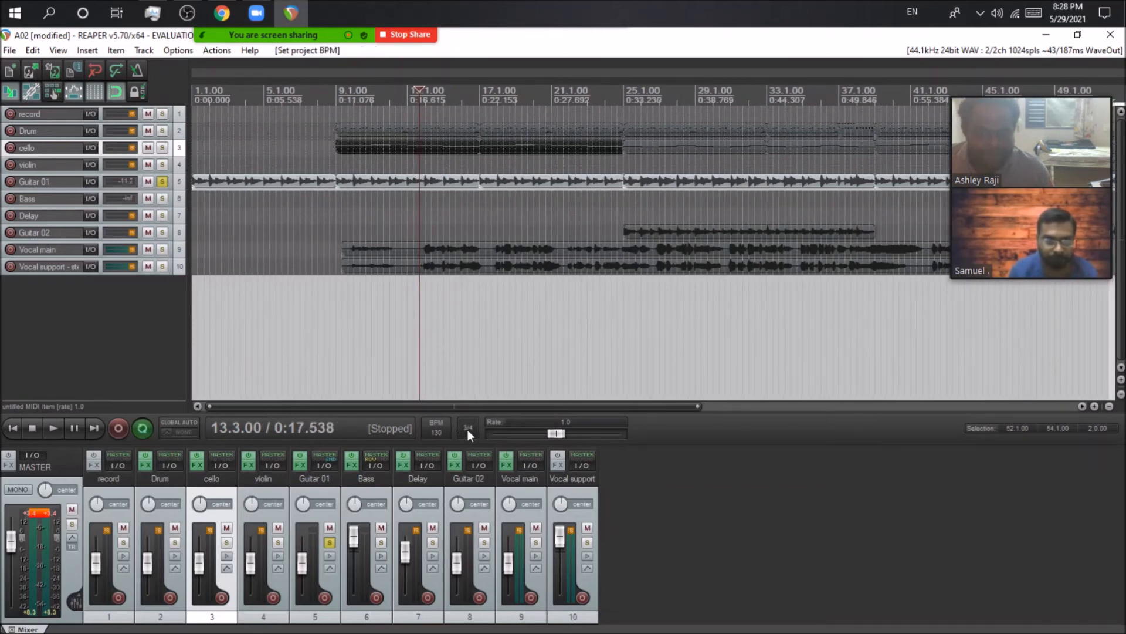
click(467, 428)
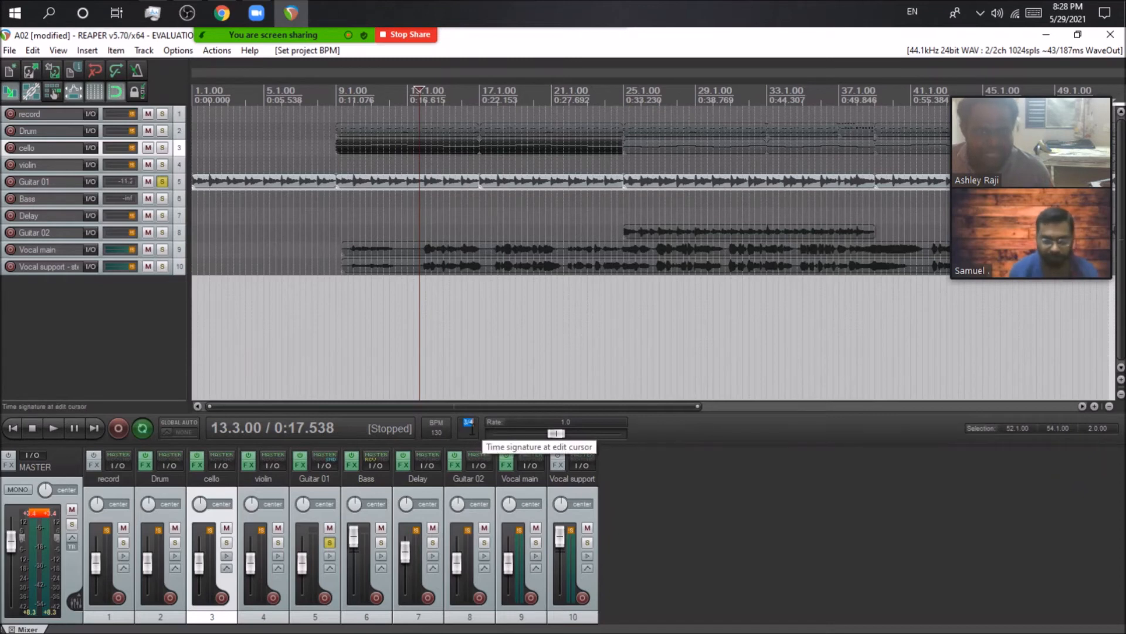
click(631, 464)
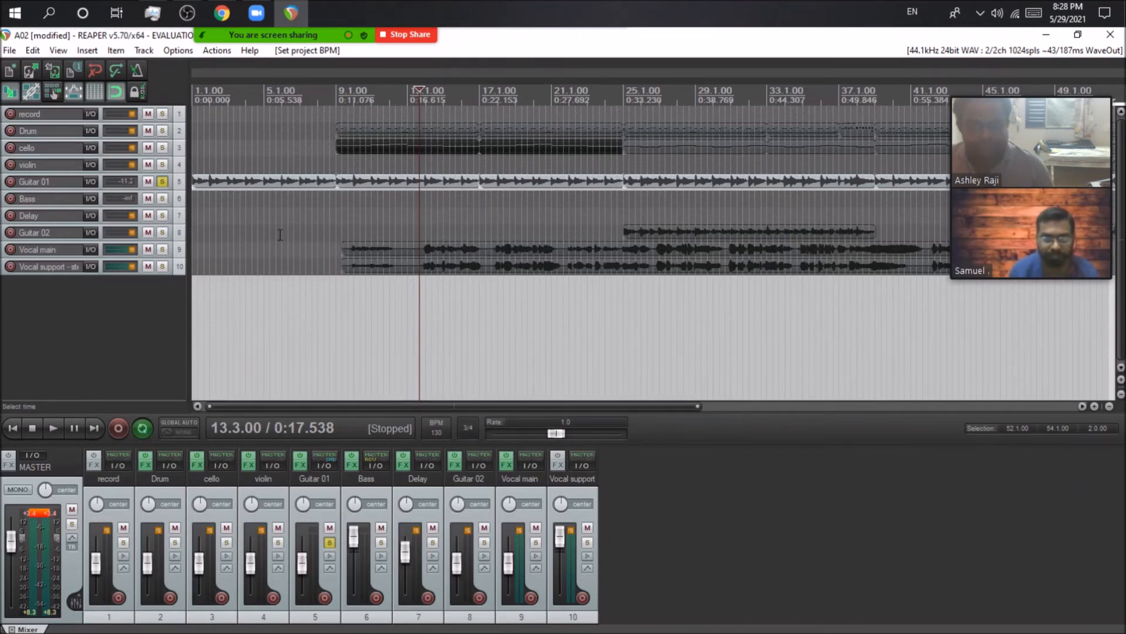
Reopen ReaDelay on the Delay track, try several musical lengths such as 85, and set Length (musical) to 1
click(403, 464)
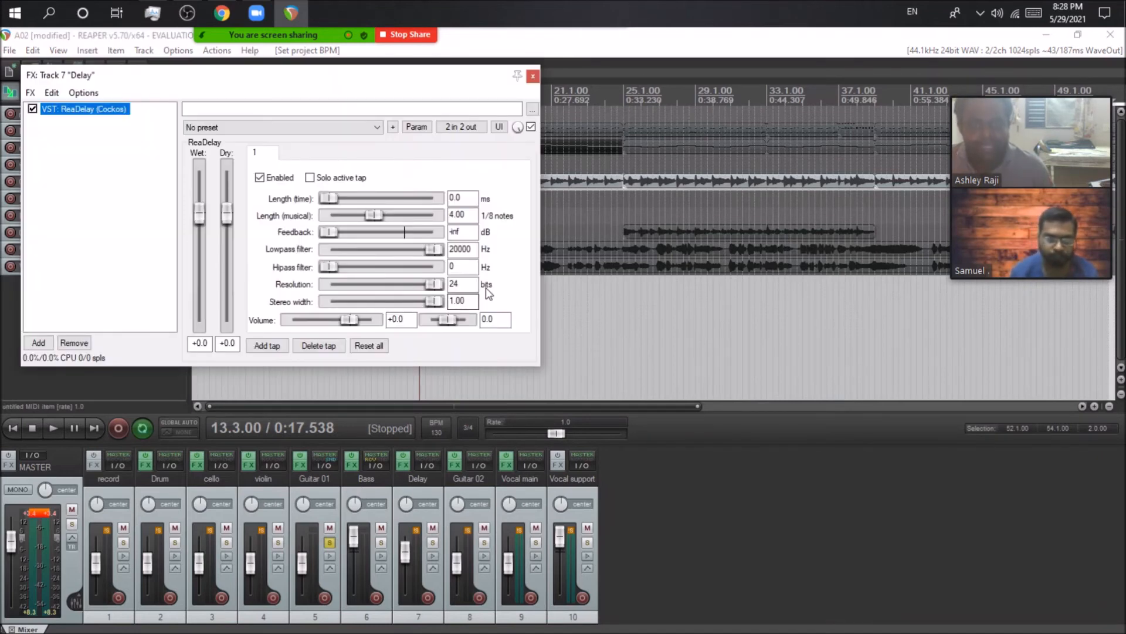
drag(473, 215, 444, 212)
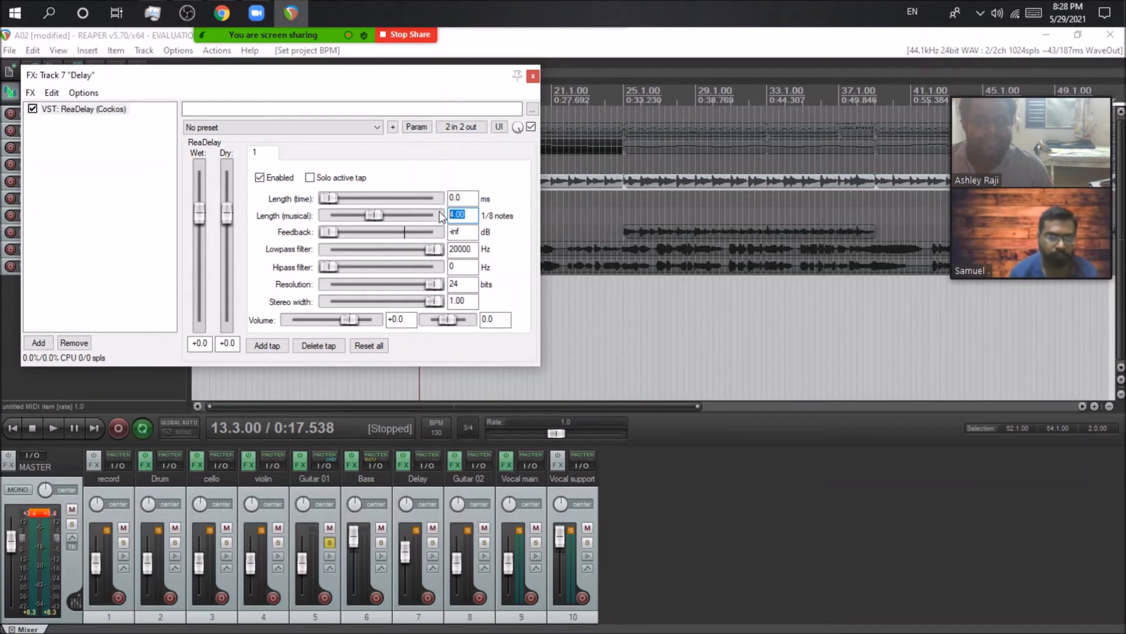
text(1)
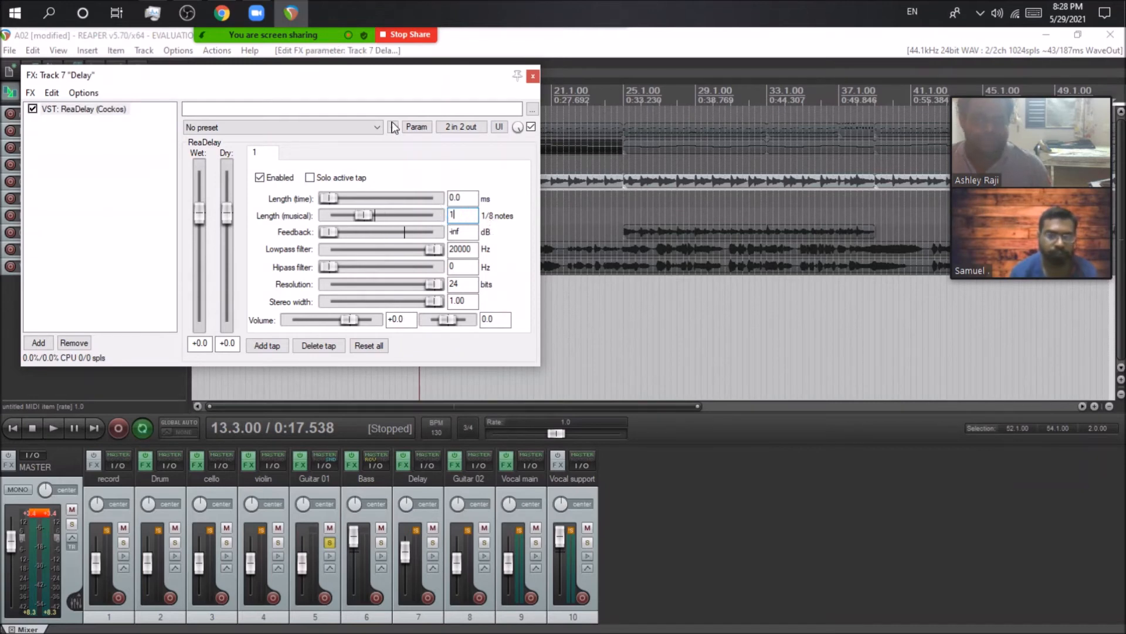
drag(218, 81, 473, 114)
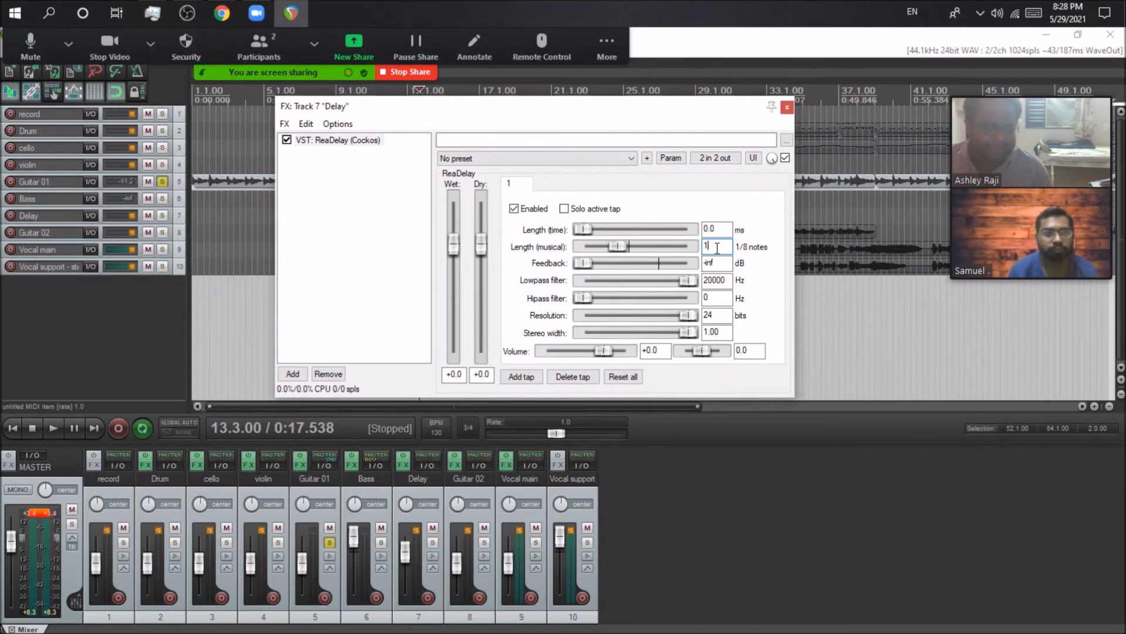
text(85)
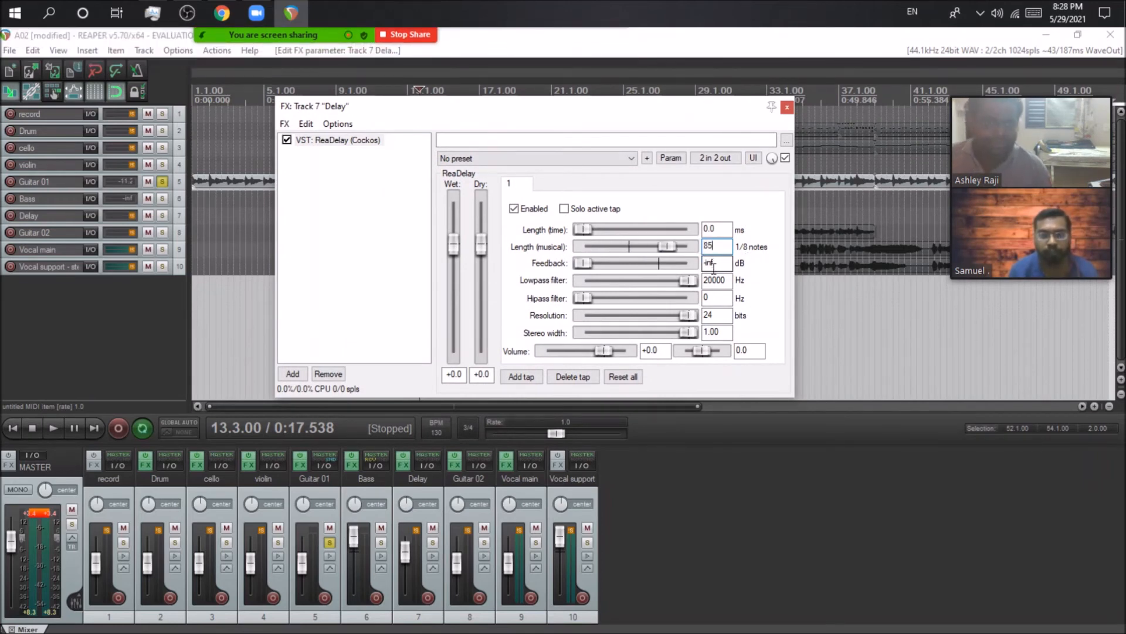
text(4)
key(BackSpace)
text(2)
key(BackSpace)
text(1)
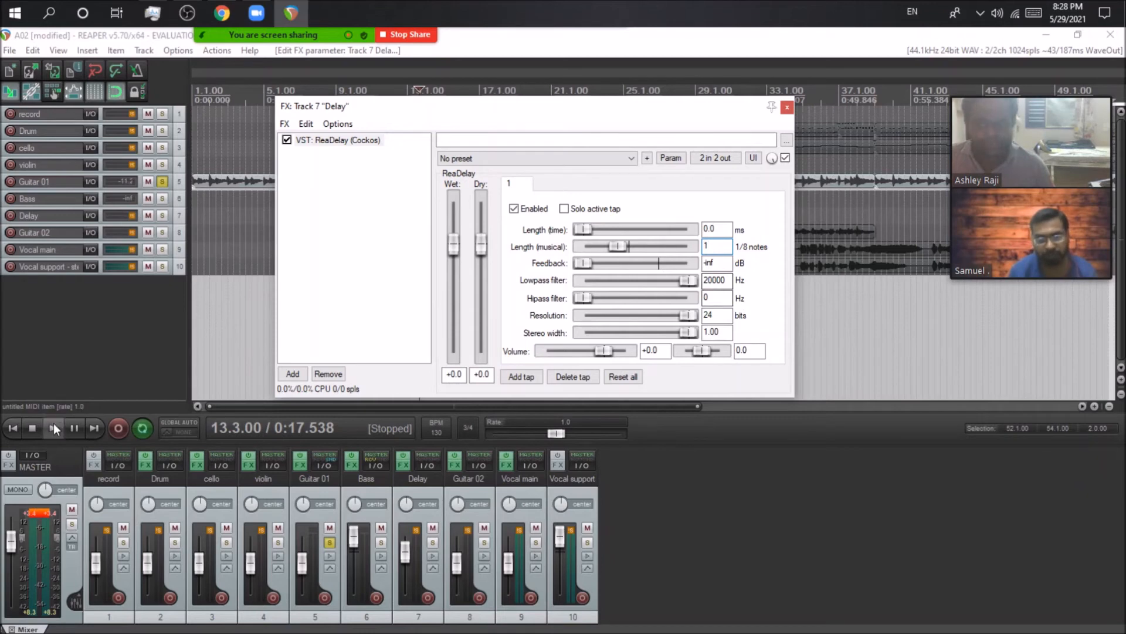
Solo the Delay track along with Guitar 01, play briefly from the project start, and stop playback
click(18, 424)
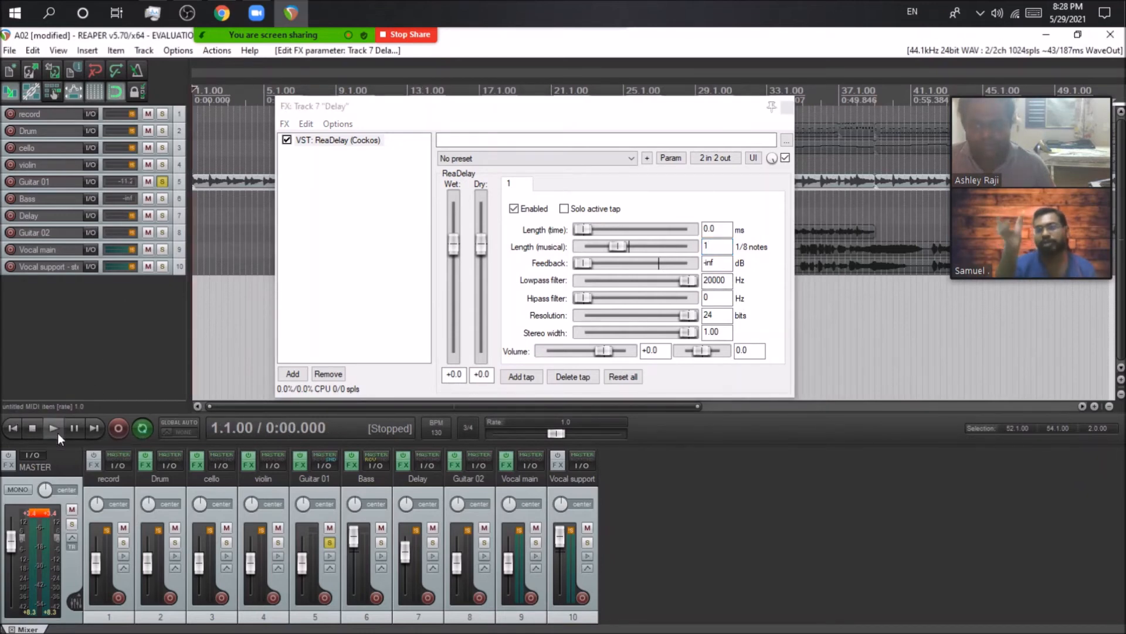
click(431, 541)
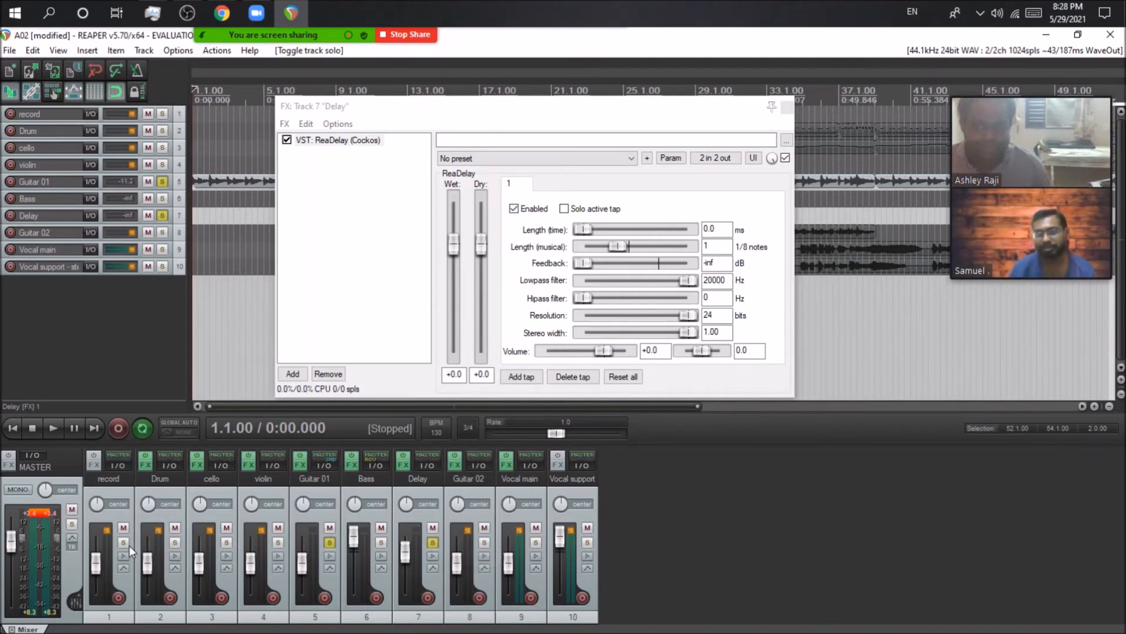
click(53, 429)
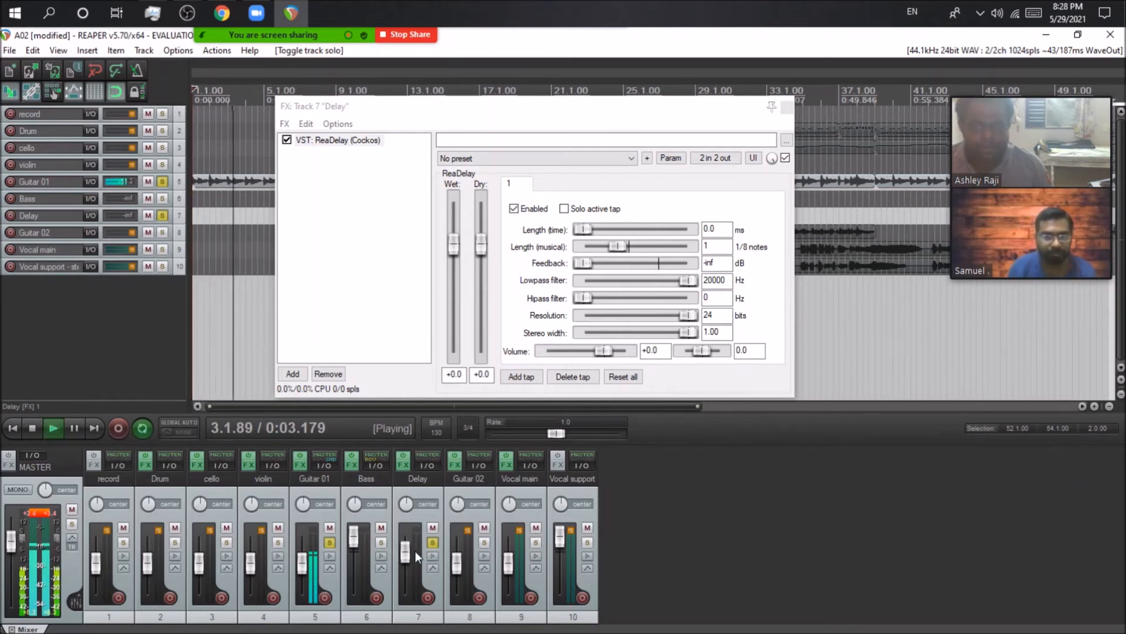
click(32, 428)
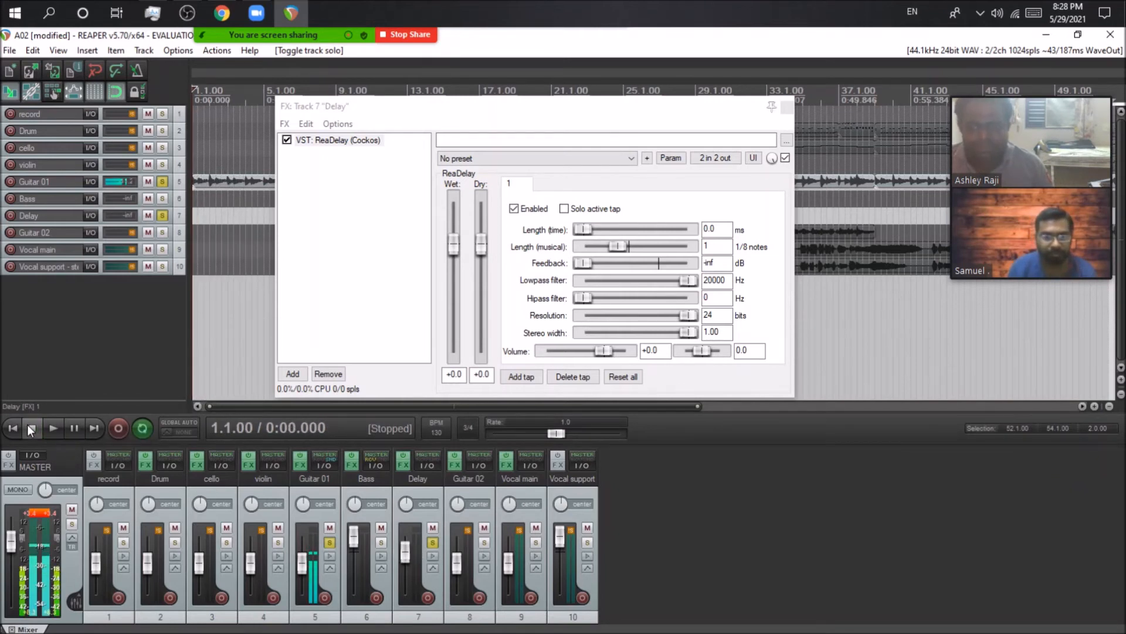
Add a receive from Guitar 01 in the Delay track's routing and play the project from the start
click(427, 465)
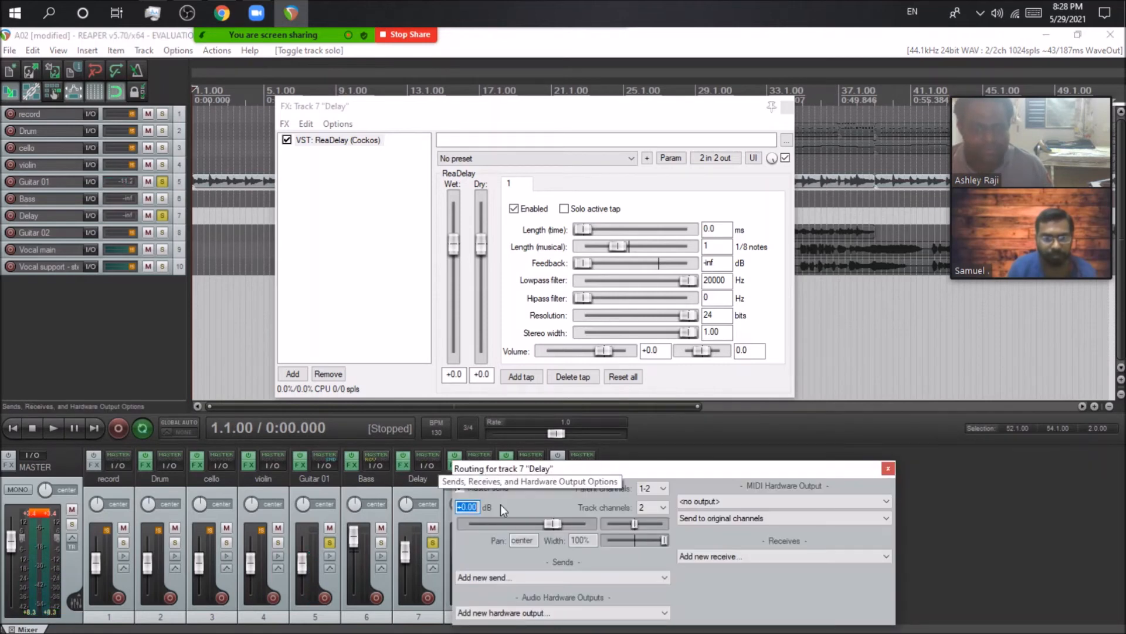
click(724, 556)
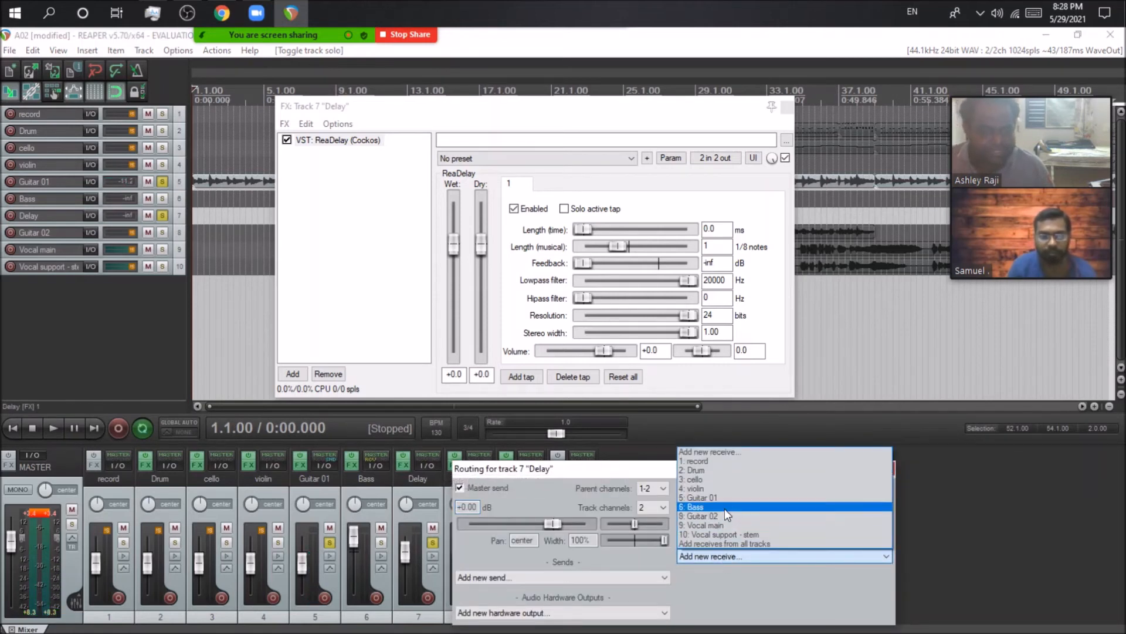
click(721, 499)
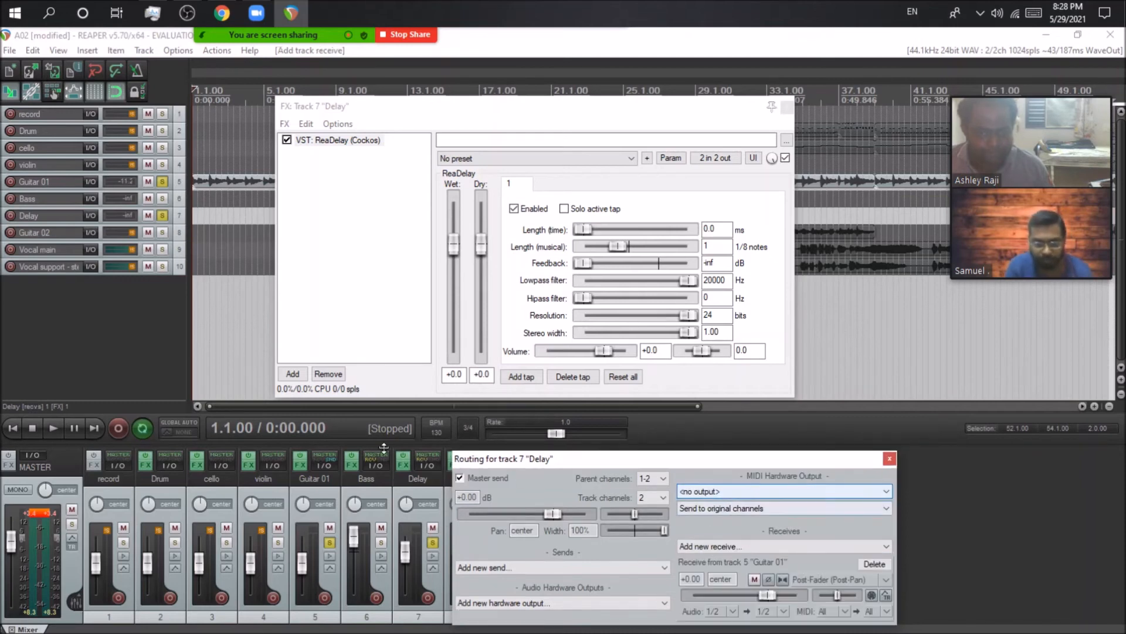
click(58, 431)
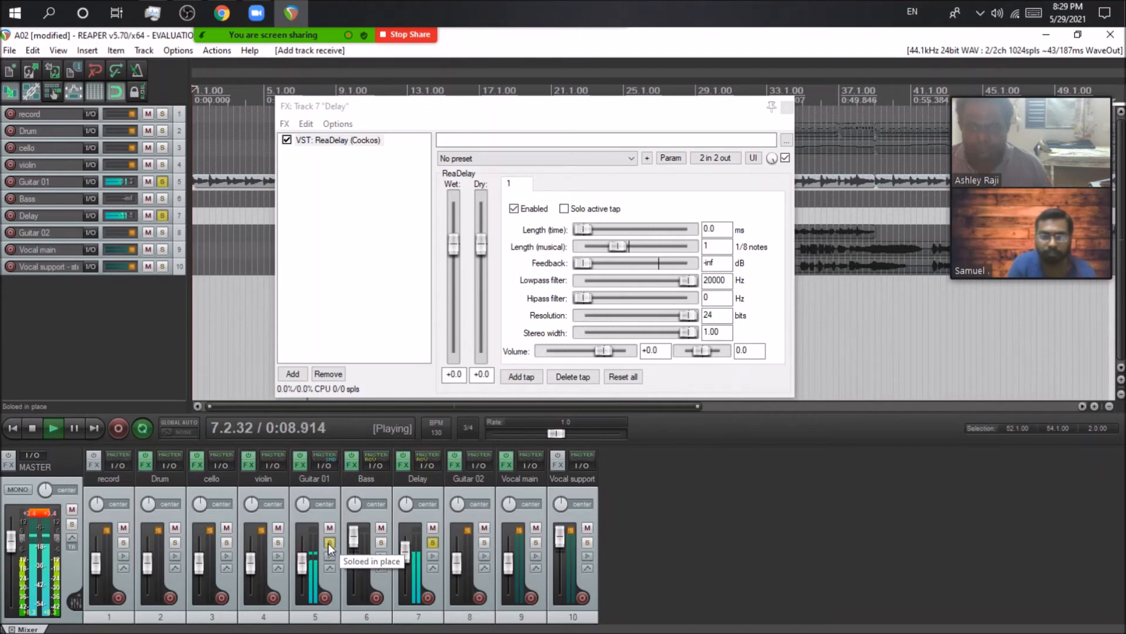
Set ReaDelay's Feedback to -5 dB, play the project from the start, and stop playback
click(32, 434)
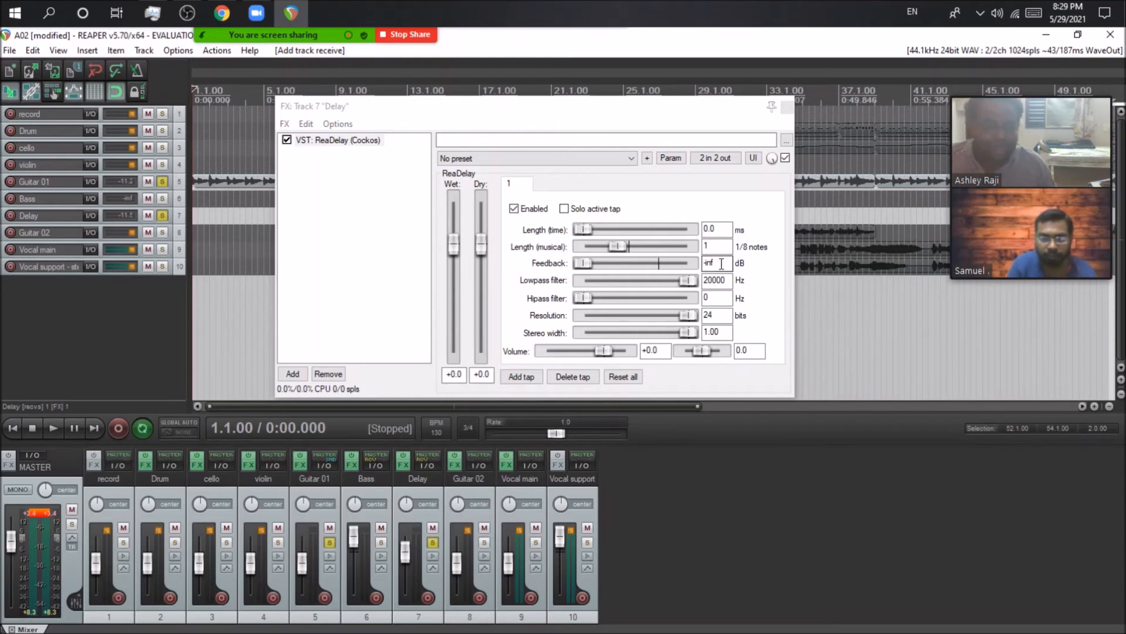
click(552, 270)
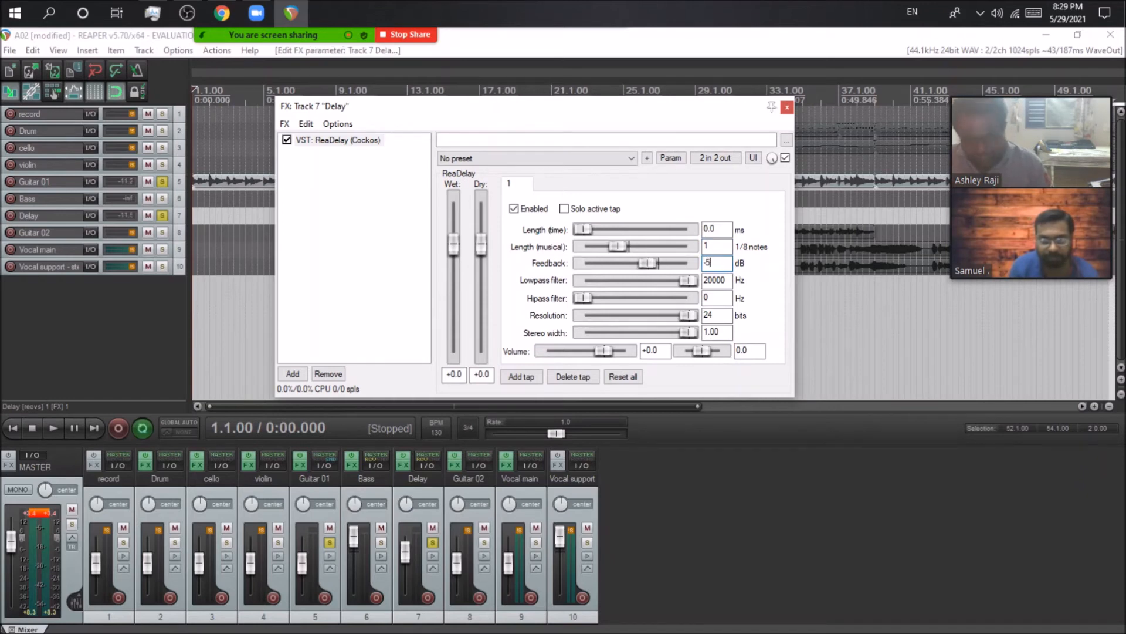
click(50, 431)
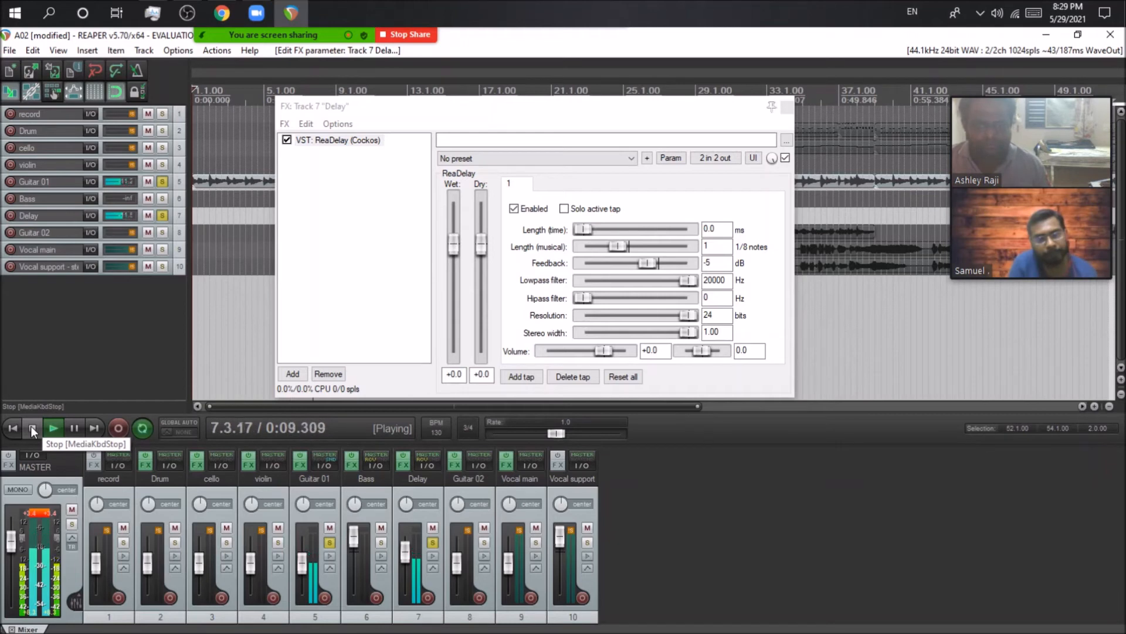
click(31, 426)
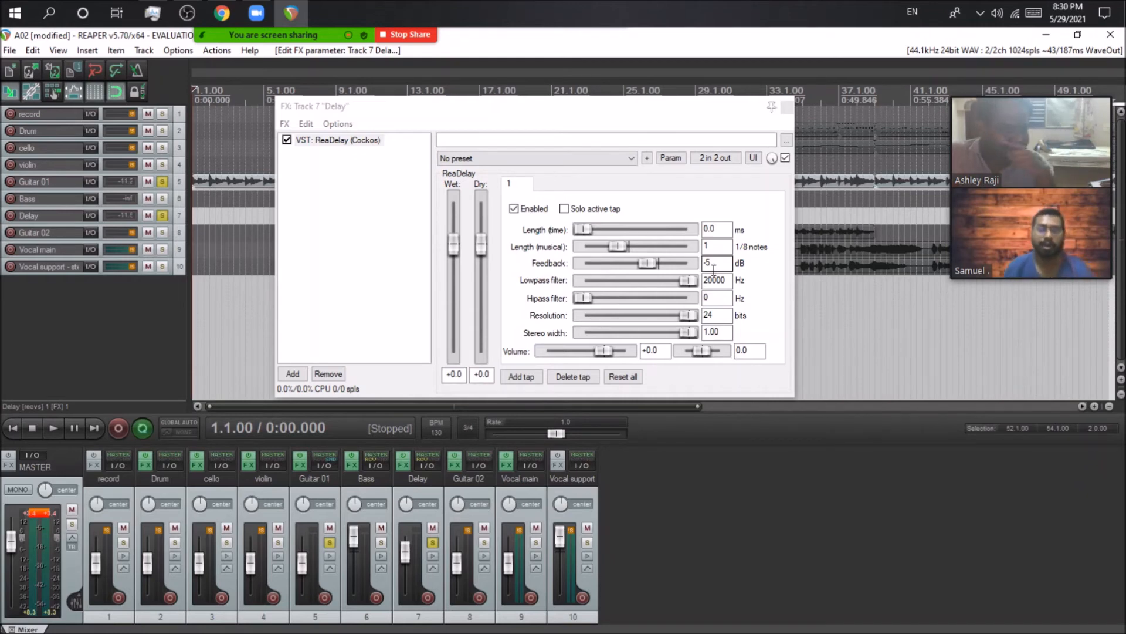
Set ReaDelay's Length (musical) to 2 and close the Delay track's effect window
click(726, 251)
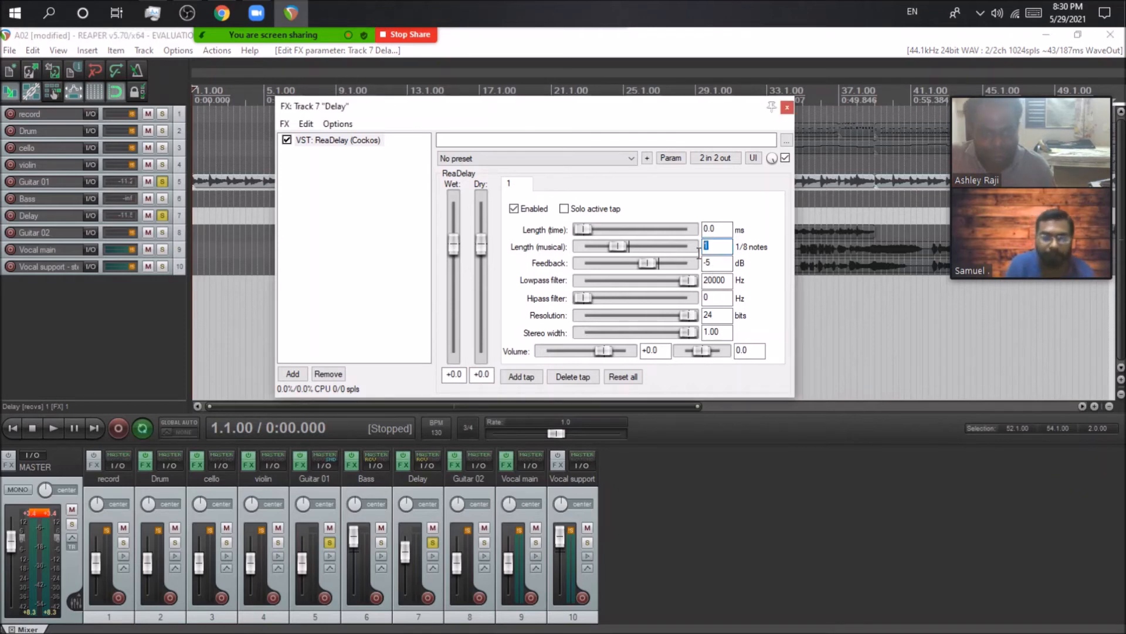
text(2)
click(368, 264)
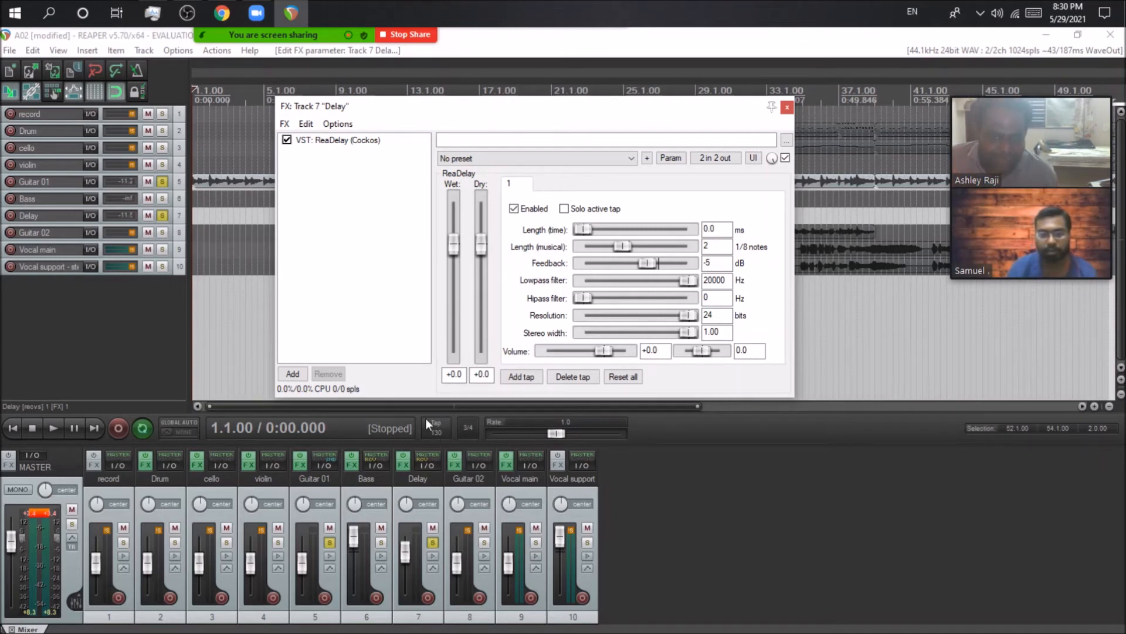
click(786, 107)
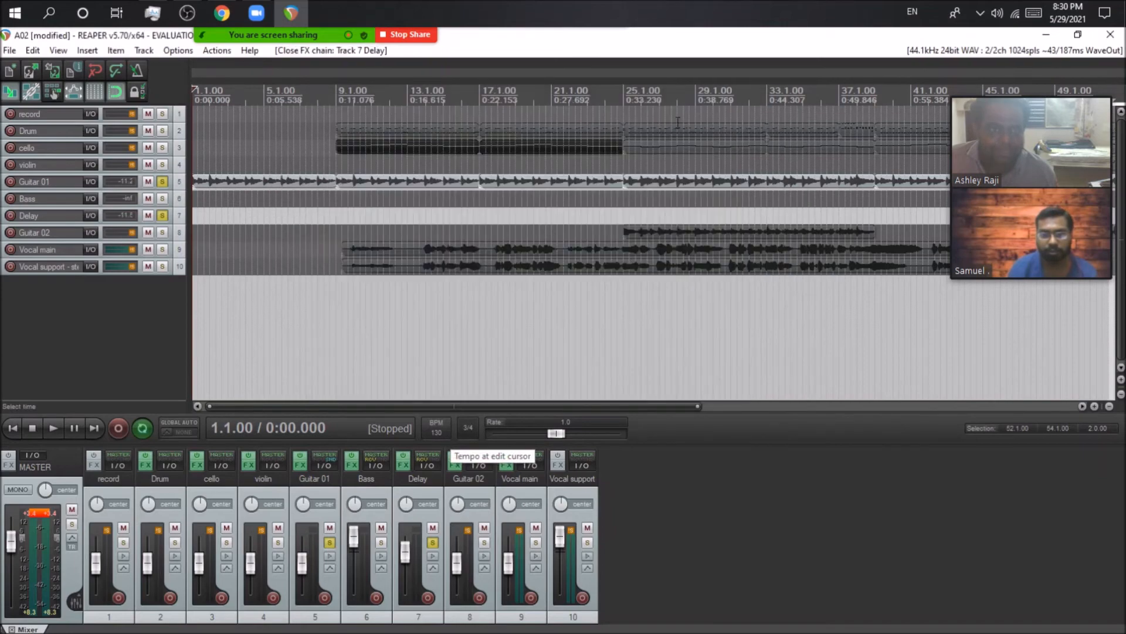
Make a time selection over the first measure, from 1.1.00 to 2.1.00
drag(196, 115, 265, 117)
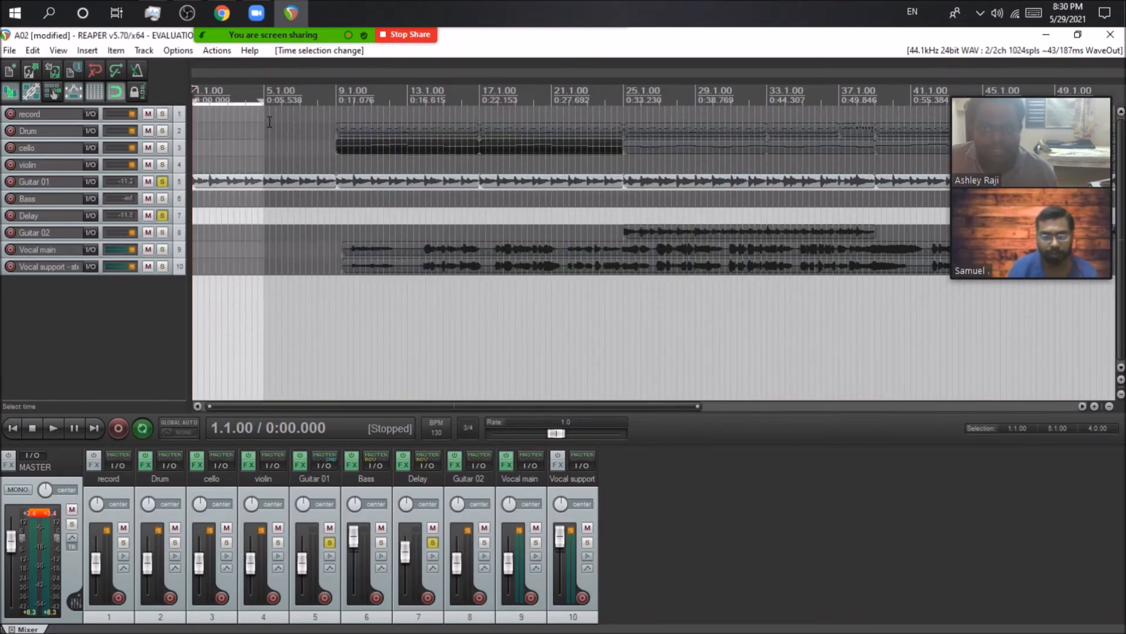
scroll(629, 174, up, 5)
drag(589, 147, 296, 128)
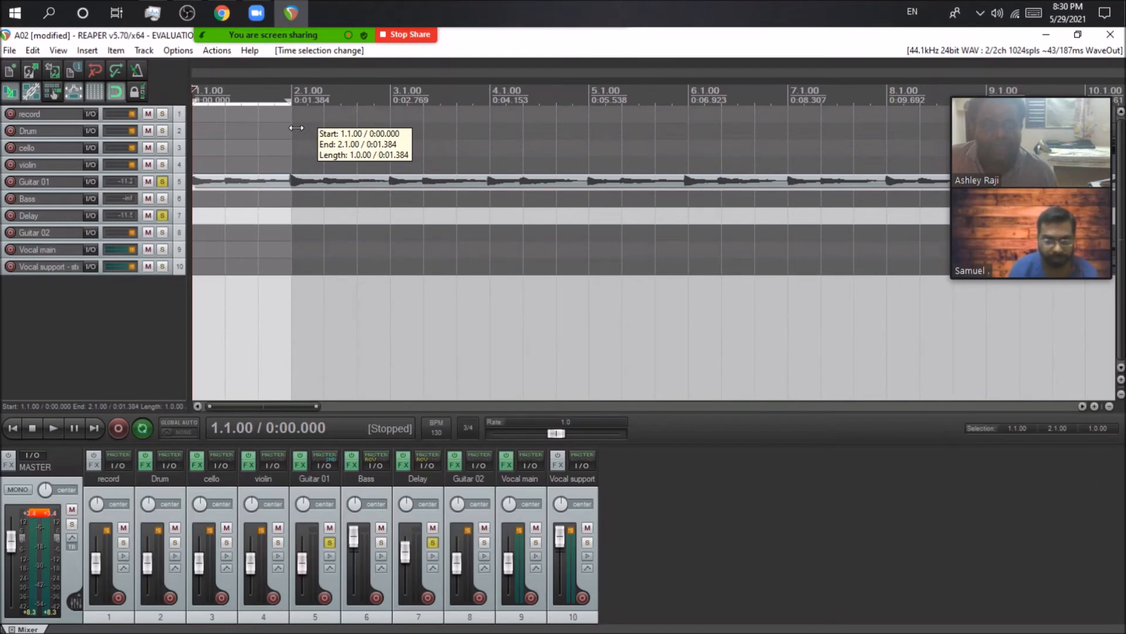
mouse_move(293, 128)
mouse_down()
mouse_move(227, 126)
mouse_move(288, 125)
mouse_up()
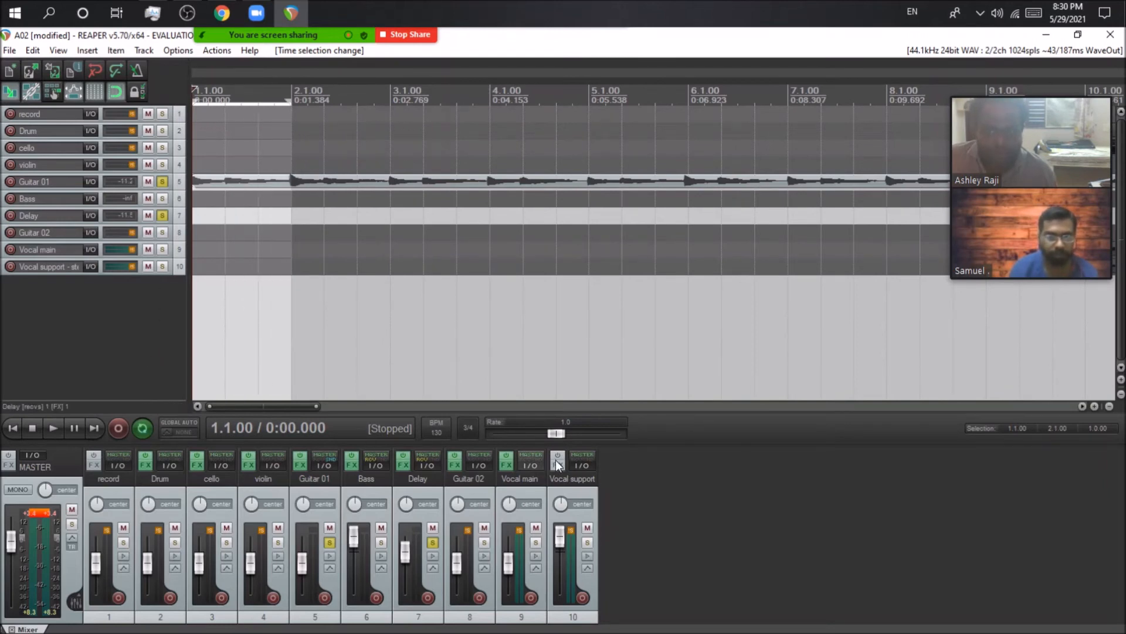
Reopen ReaDelay on the Delay track and play the selected first measure from the project start
click(402, 467)
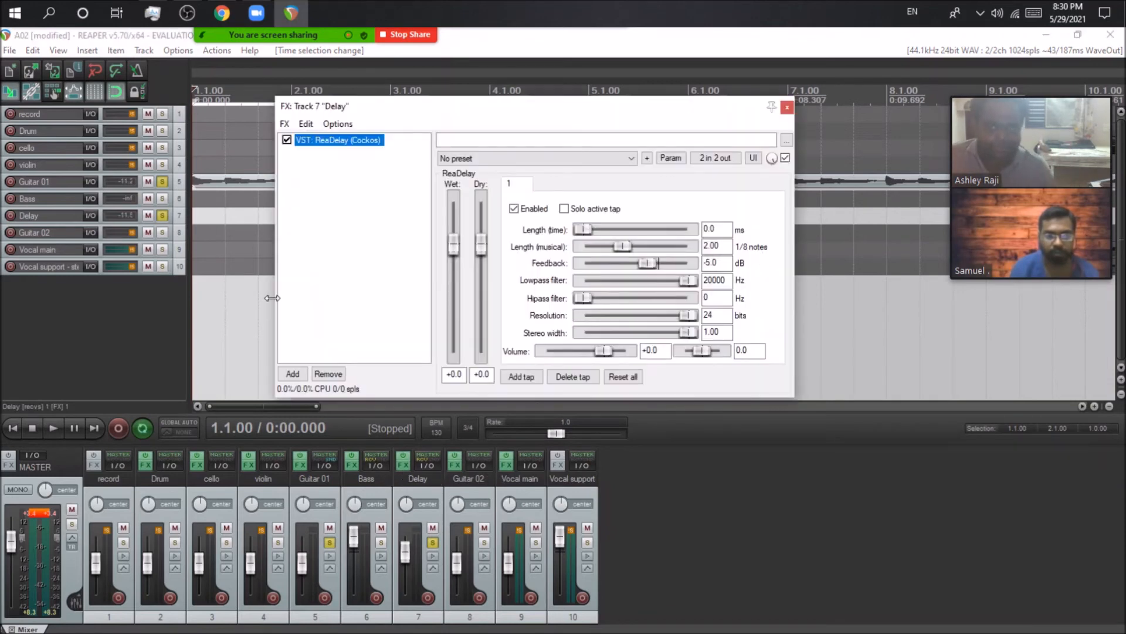
click(13, 429)
click(51, 431)
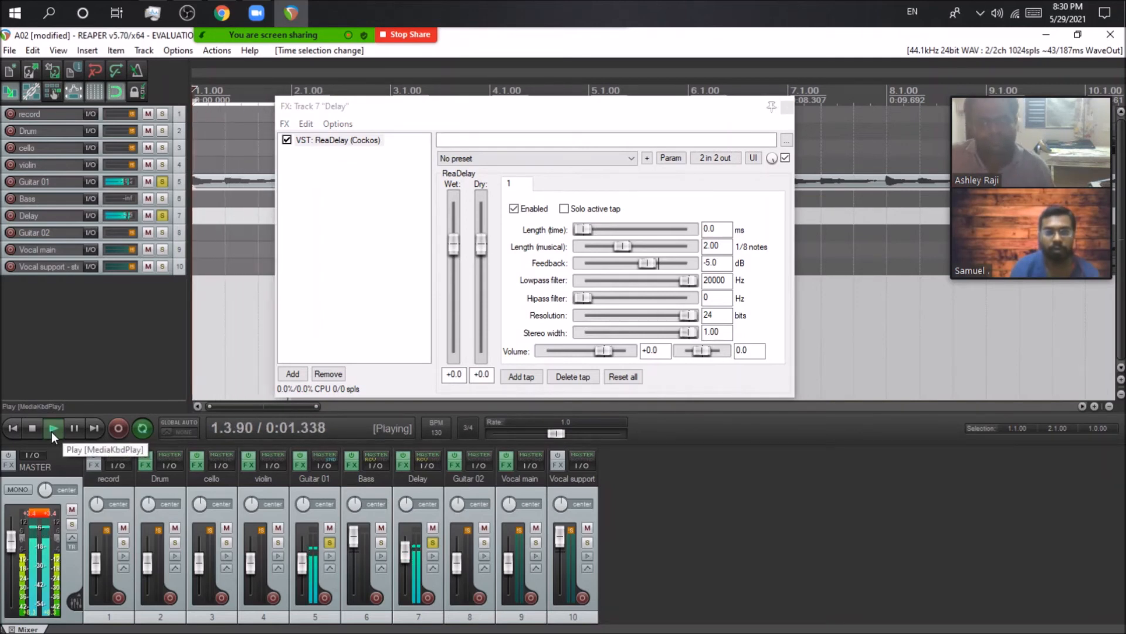
drag(674, 109, 700, 346)
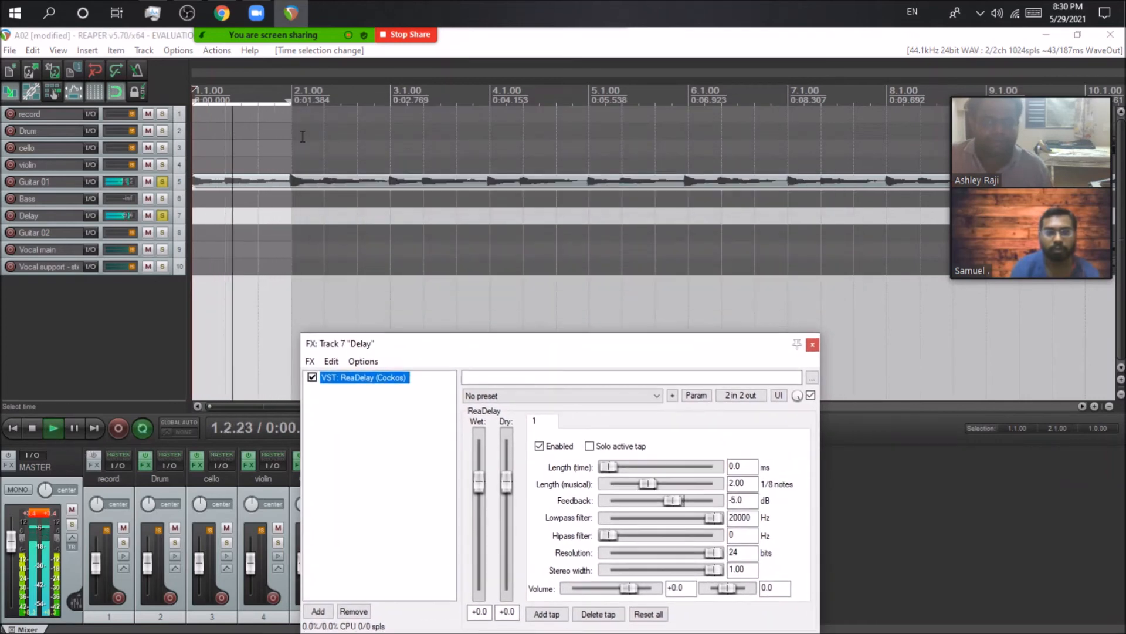
Turn off repeat and clear the time selection while playing on from measure 2, ending with playback stopped
click(290, 138)
click(145, 423)
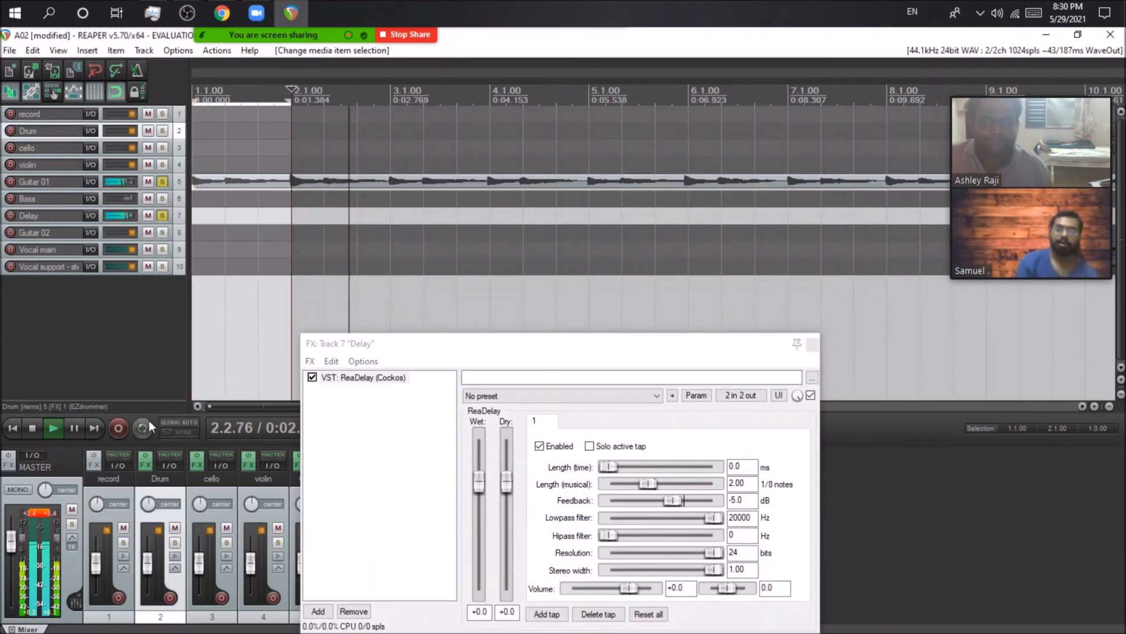
drag(291, 159, 200, 159)
click(521, 345)
drag(521, 344, 463, 111)
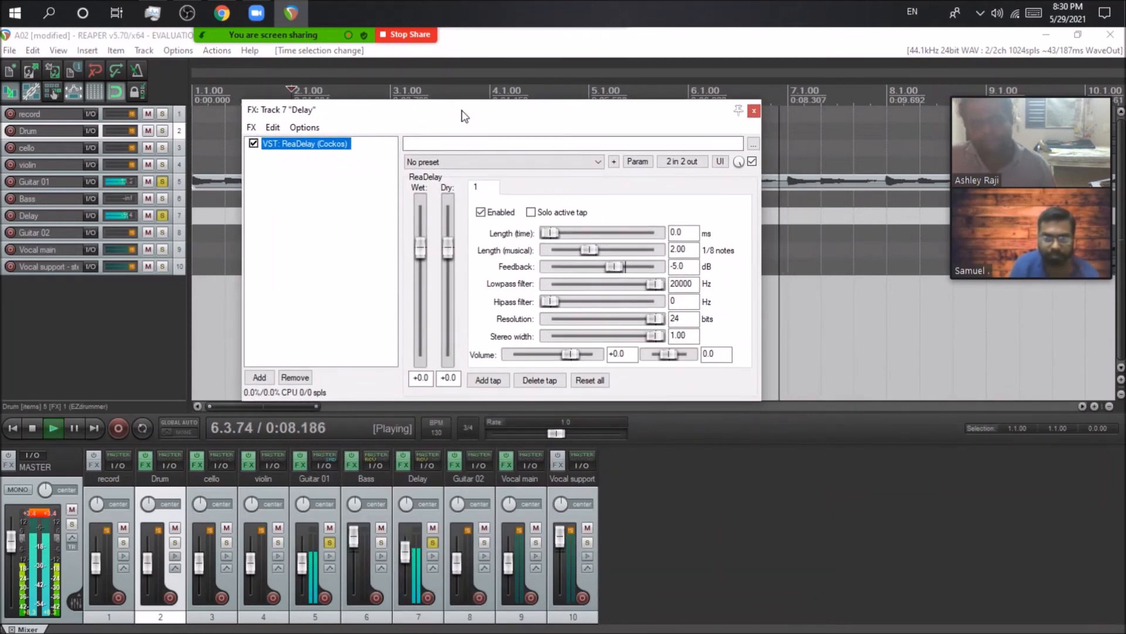
click(34, 429)
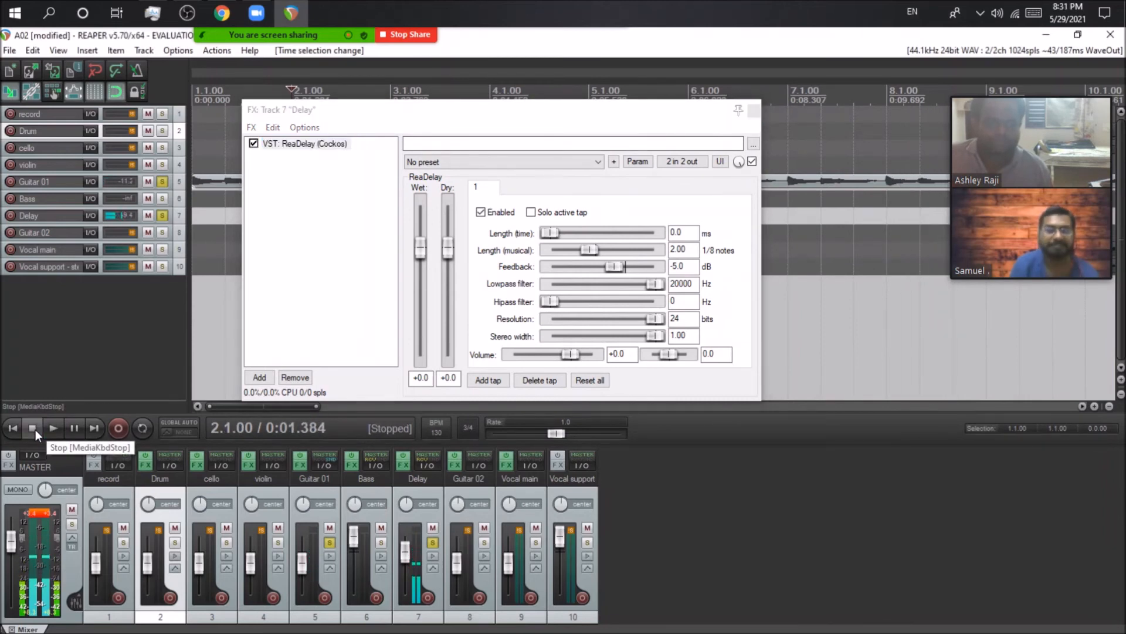
Set ReaDelay's Length (musical) to 4, play from measure 2, and stop playback
drag(687, 250, 646, 249)
text(4)
click(48, 436)
click(48, 436)
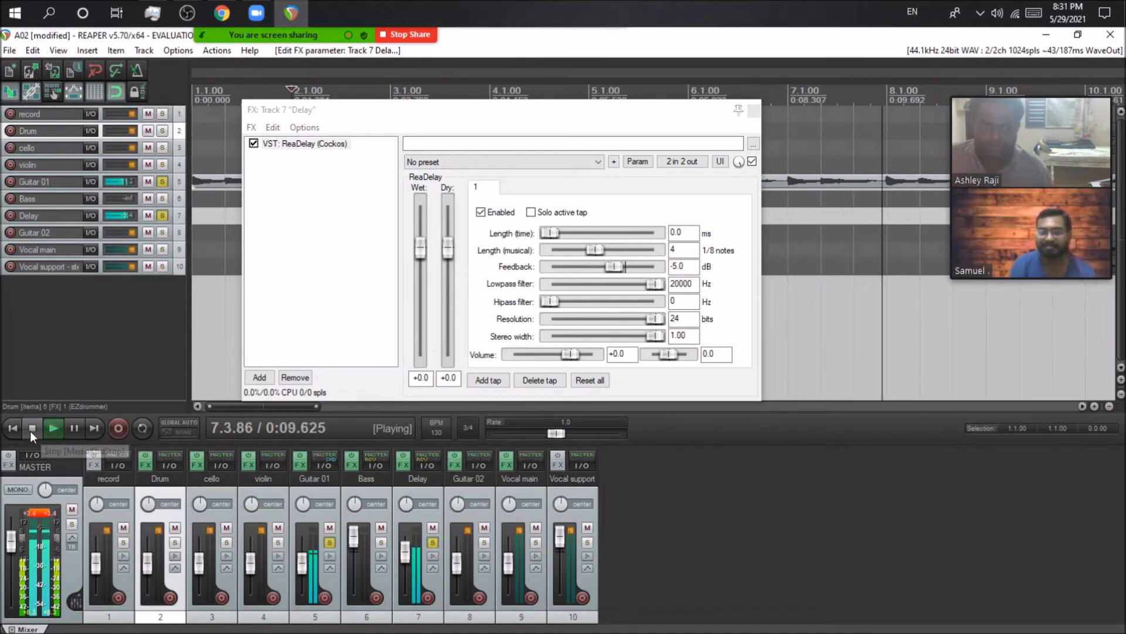
click(31, 429)
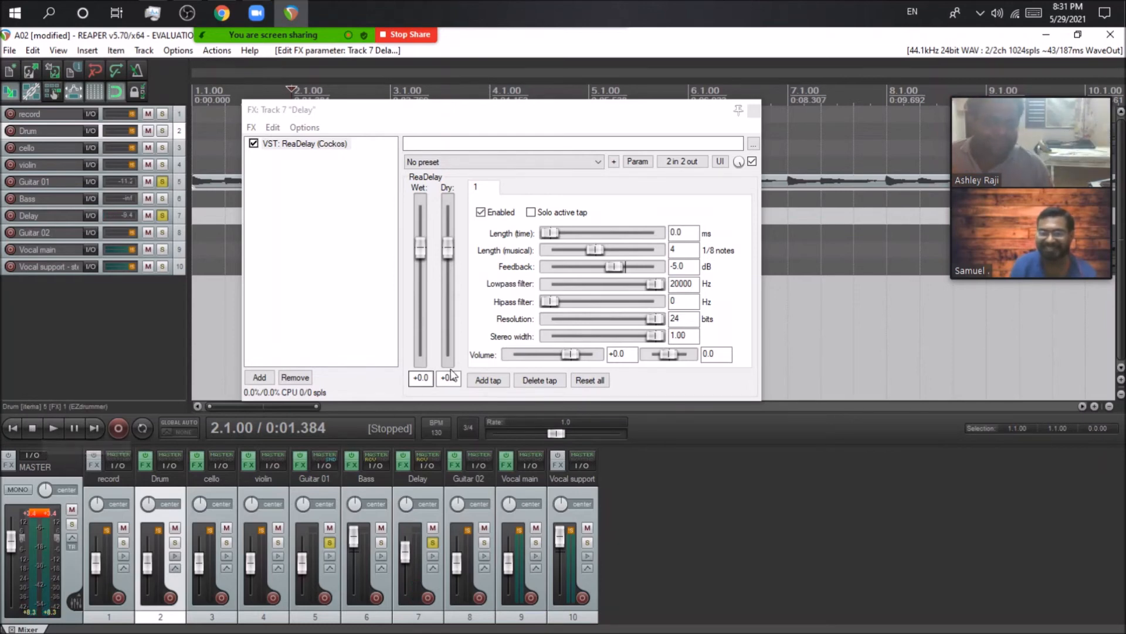
Set ReaDelay's Length (musical) to 8, reselect the first measure, and play from the project start
click(683, 248)
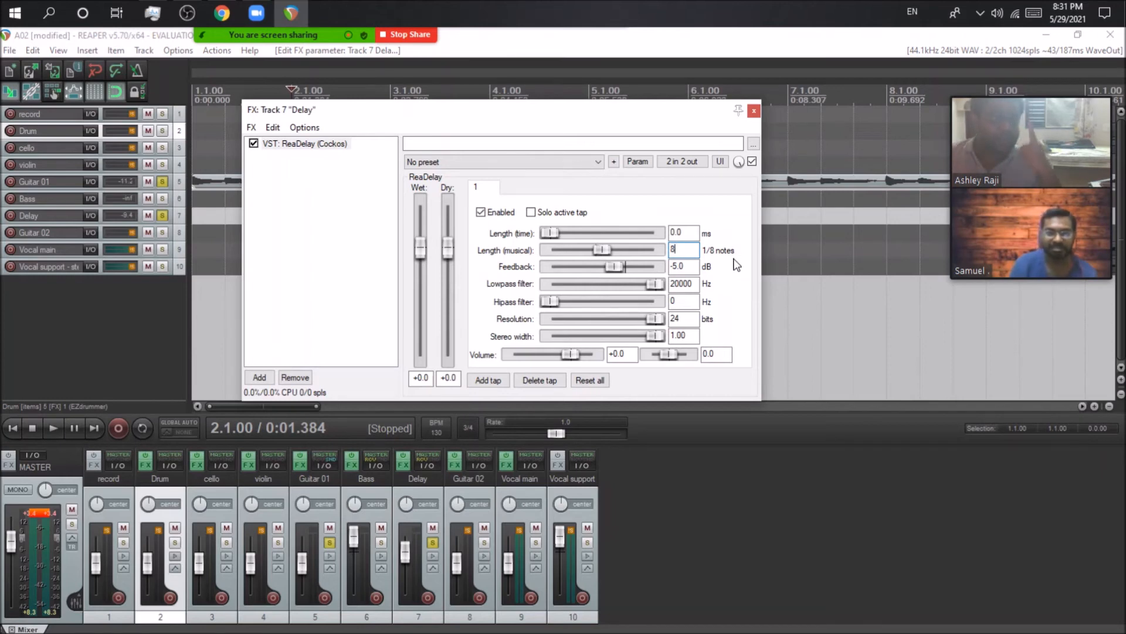
drag(538, 139, 659, 253)
drag(195, 130, 289, 127)
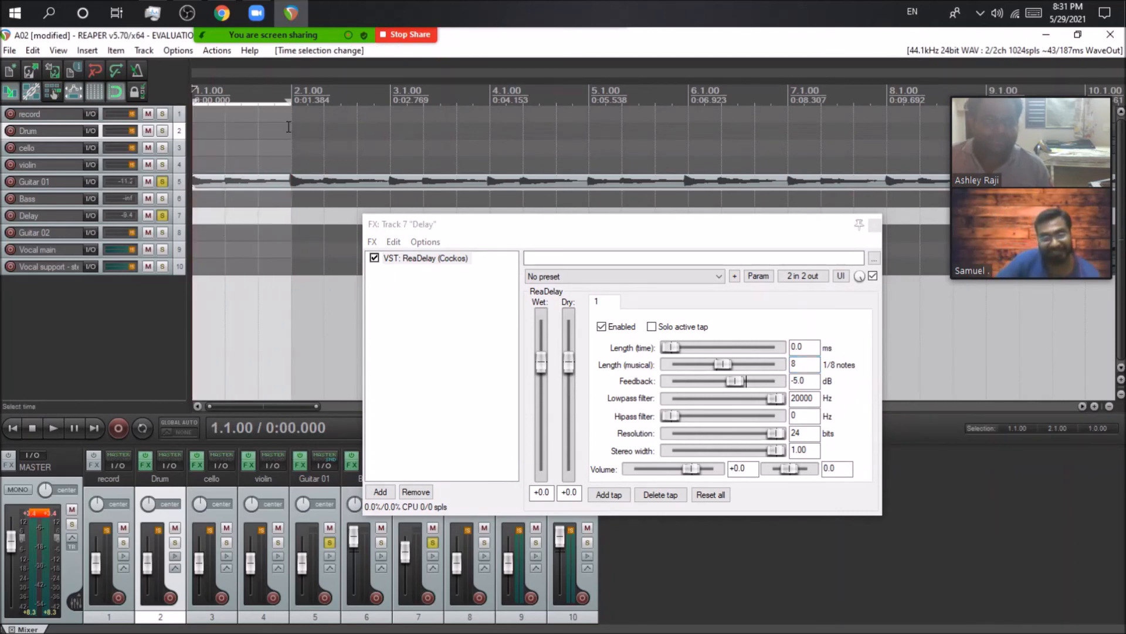
click(54, 427)
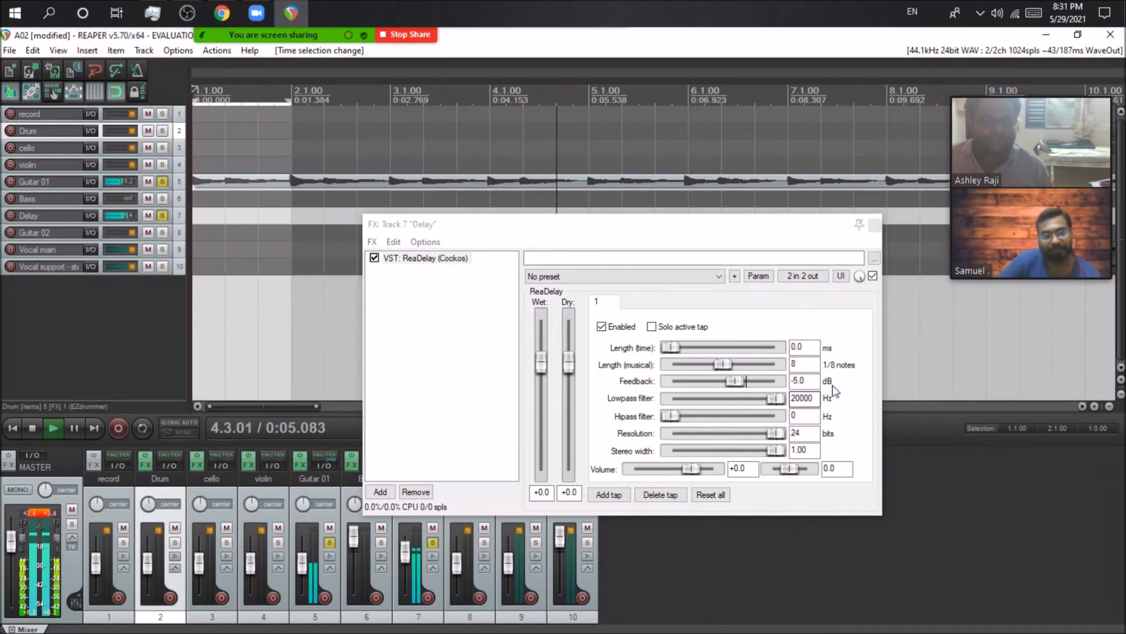
Set ReaDelay's Feedback to -1 dB during playback and stop the project
double_click(804, 382)
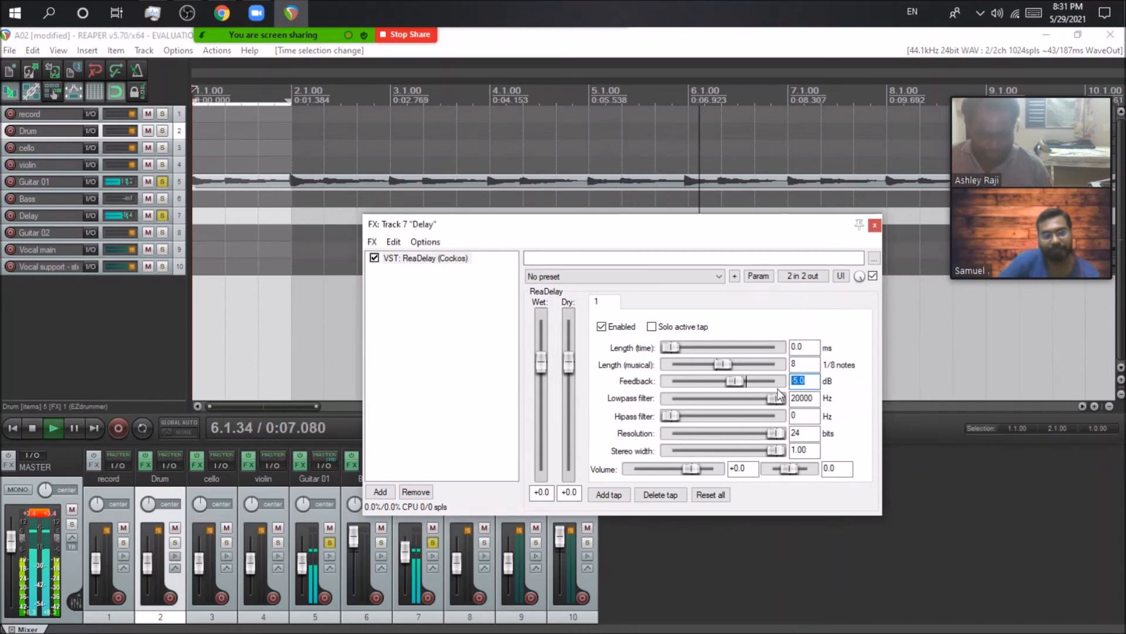
text(-1)
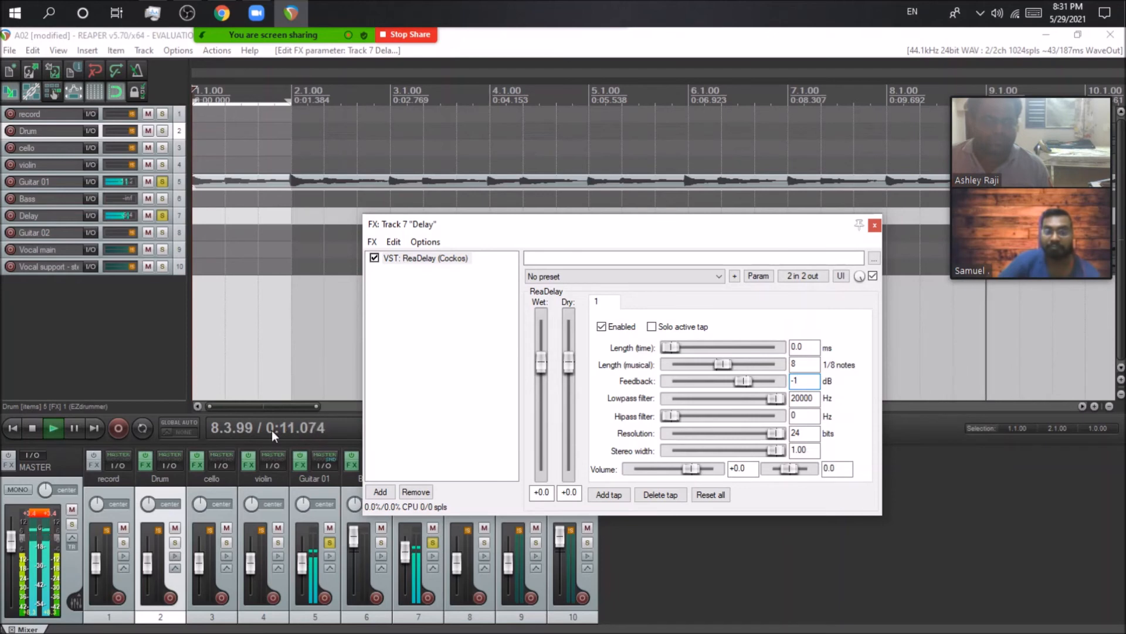
click(33, 428)
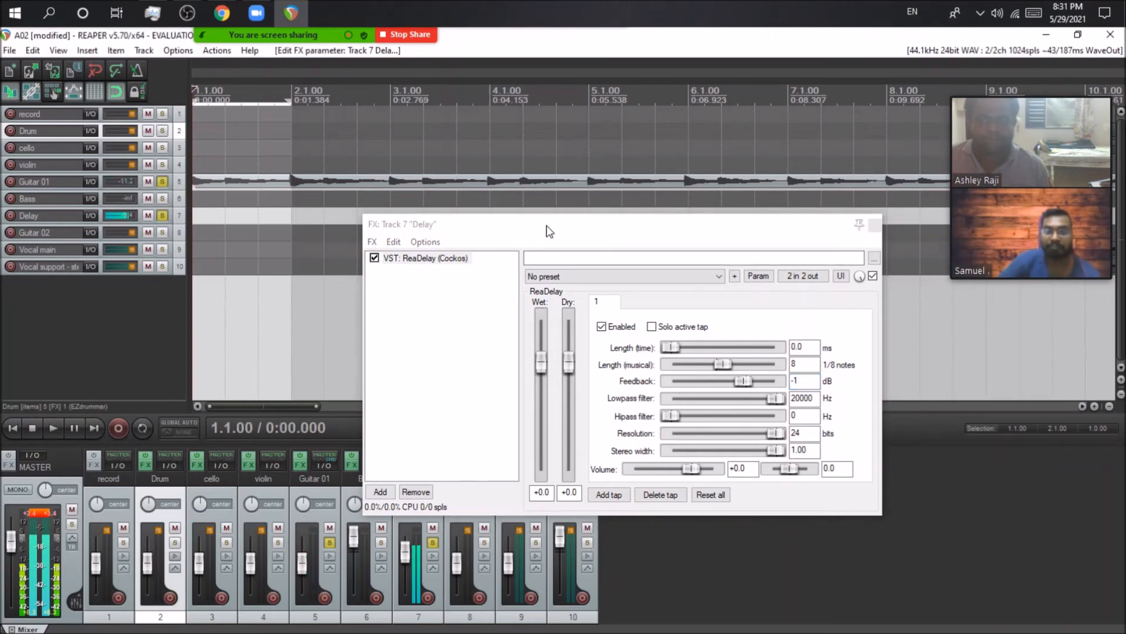
Try a ReaDelay Feedback of -45 dB and set it to -5 dB
drag(549, 231, 480, 147)
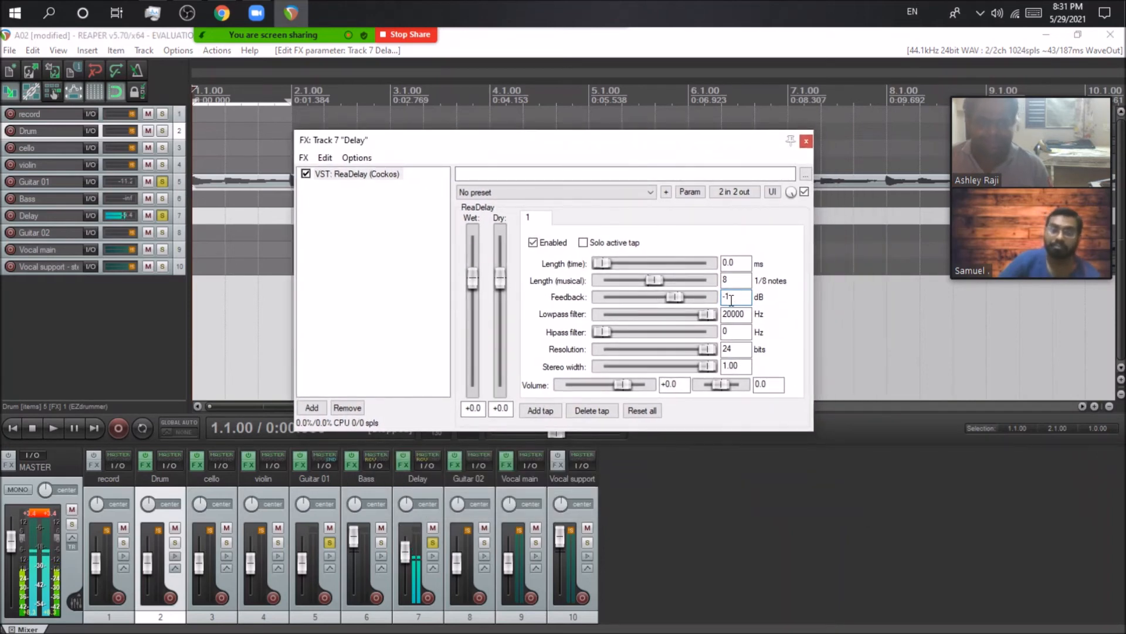
text(-45)
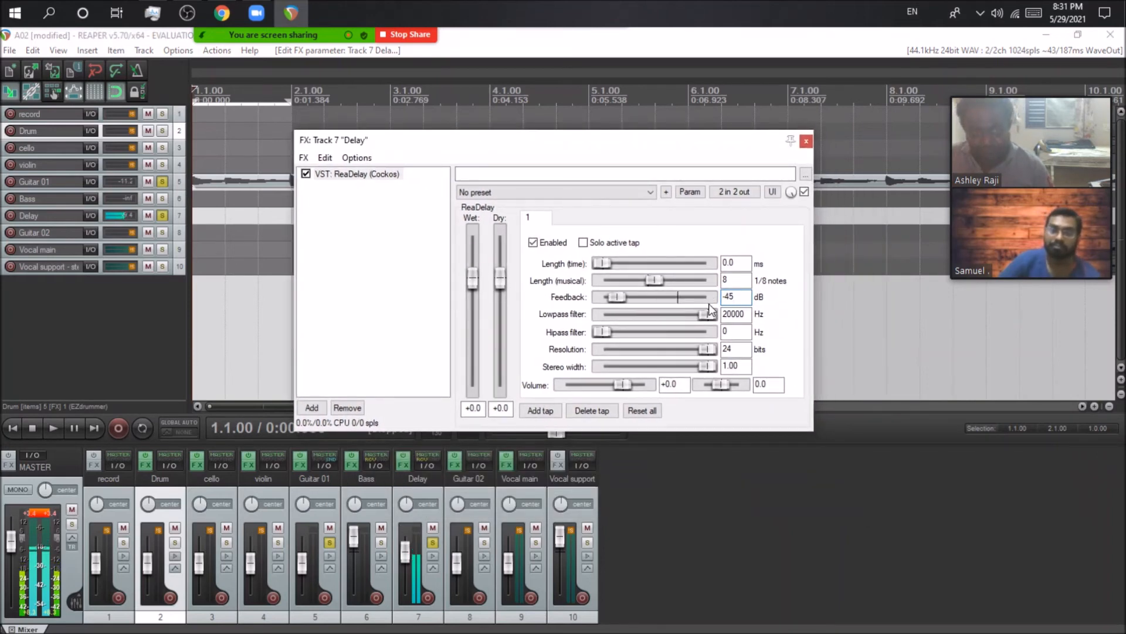
text(5)
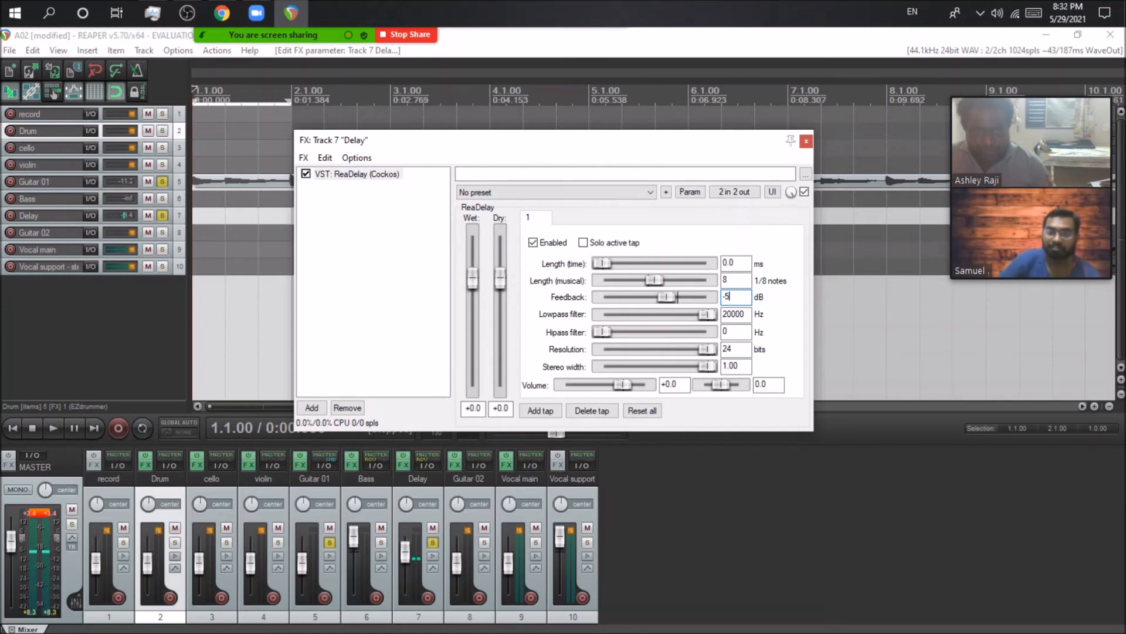
double_click(719, 280)
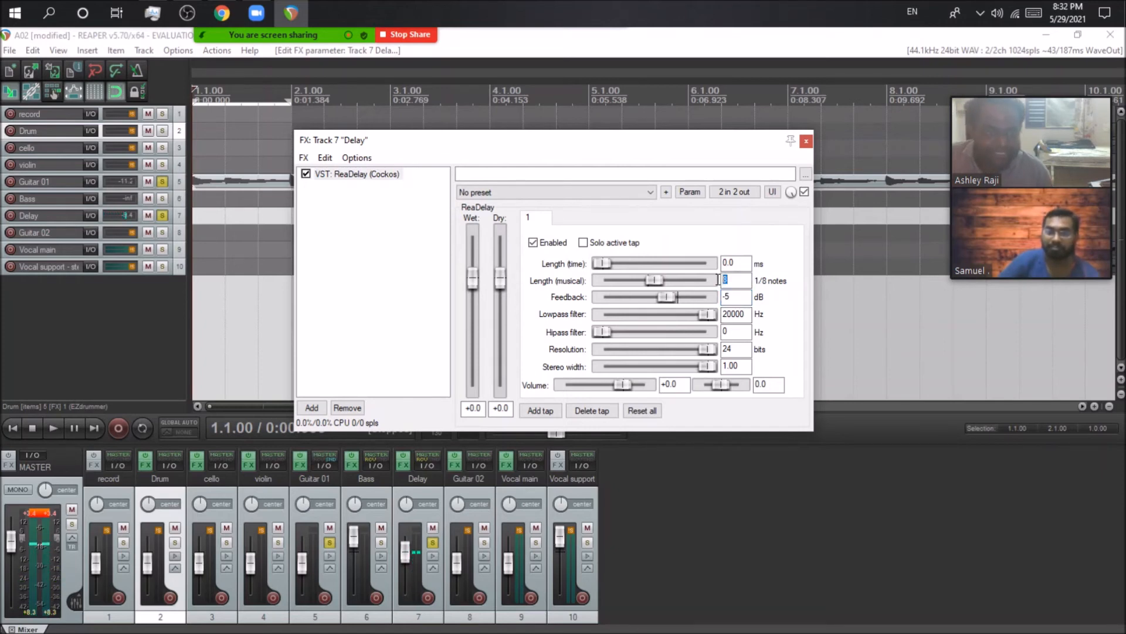
double_click(721, 296)
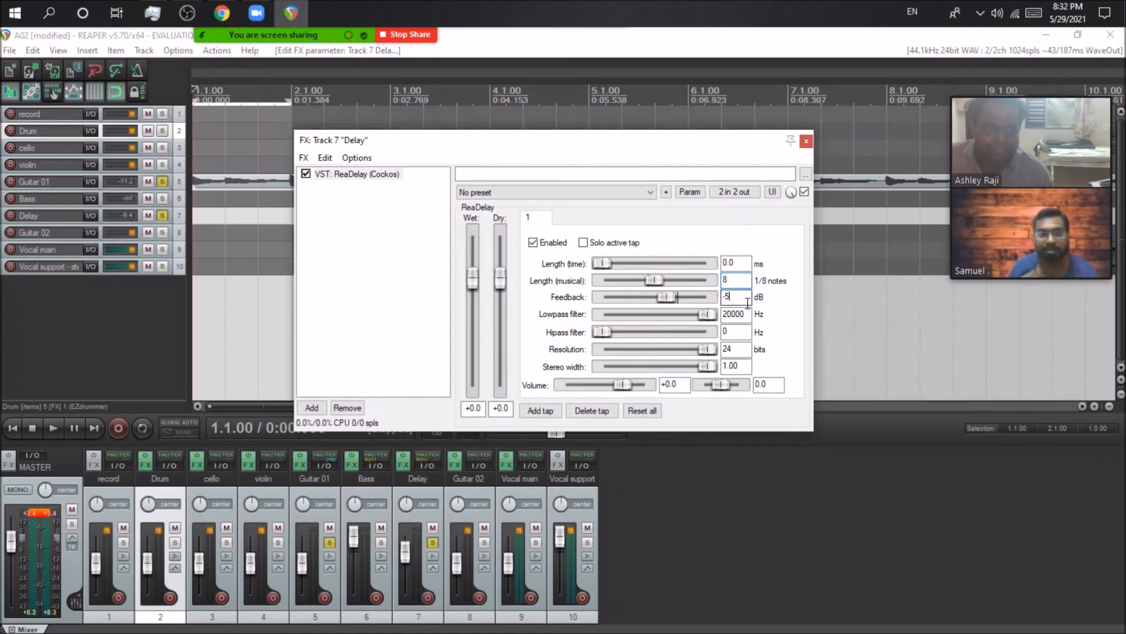
double_click(746, 283)
double_click(743, 297)
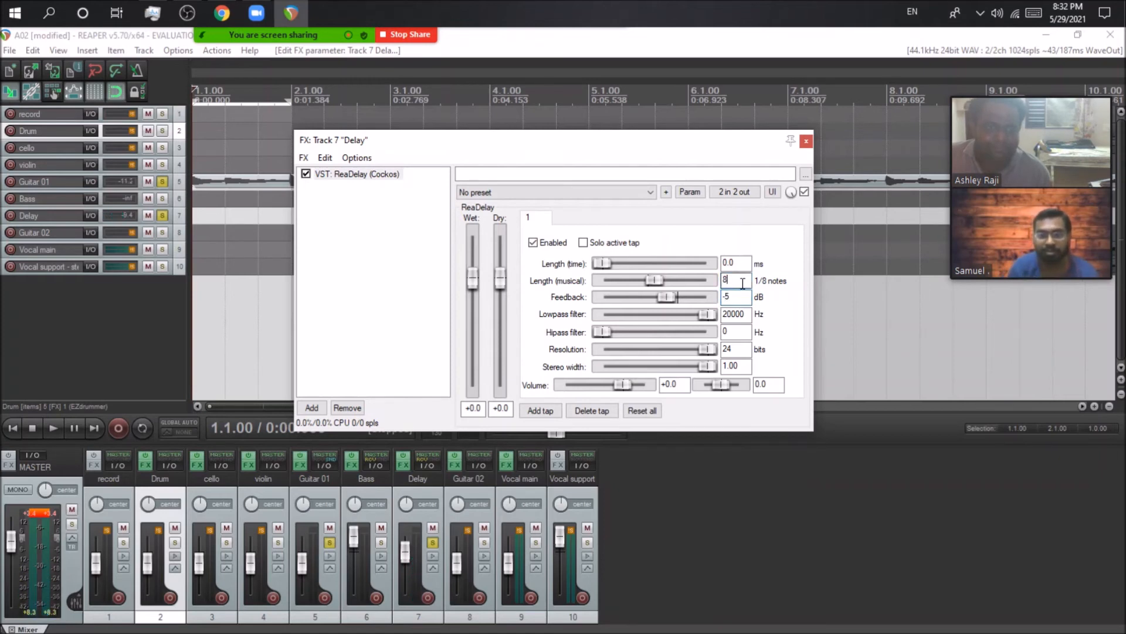
Move the Delay track to the end of the track list and close its effect and routing windows
click(806, 141)
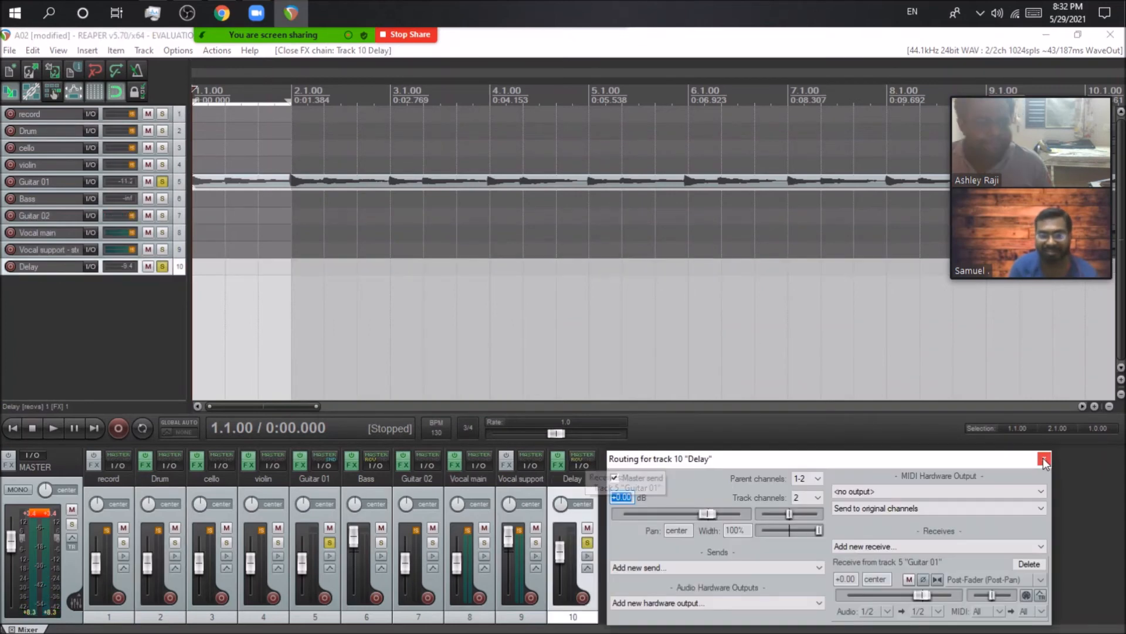
click(1045, 460)
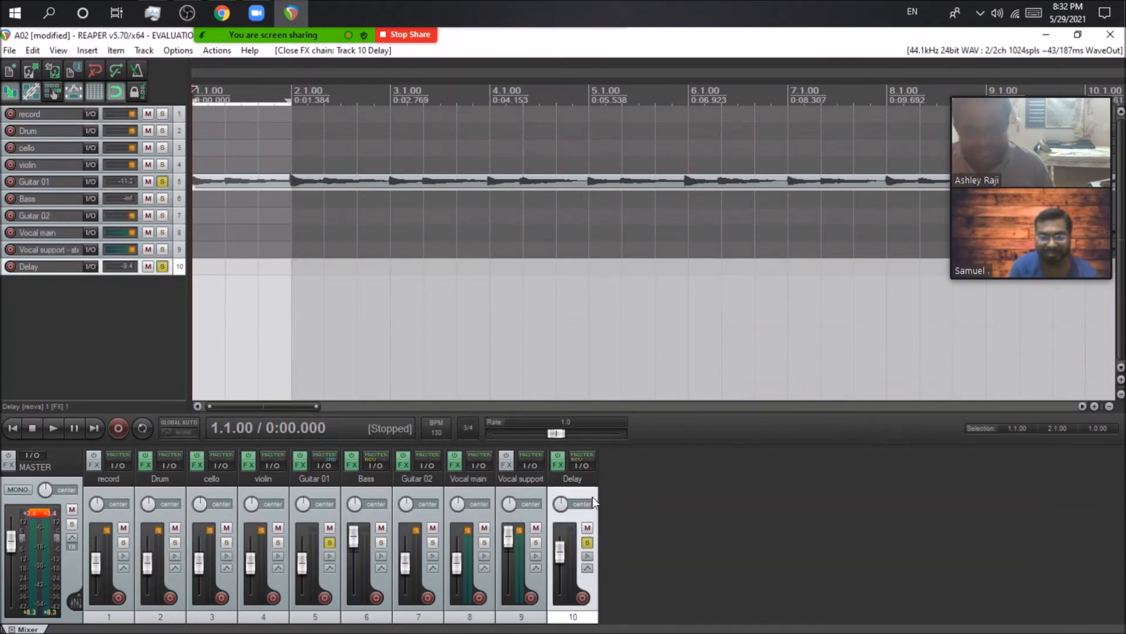
Create a new track after Delay and name it Reverb
double_click(638, 487)
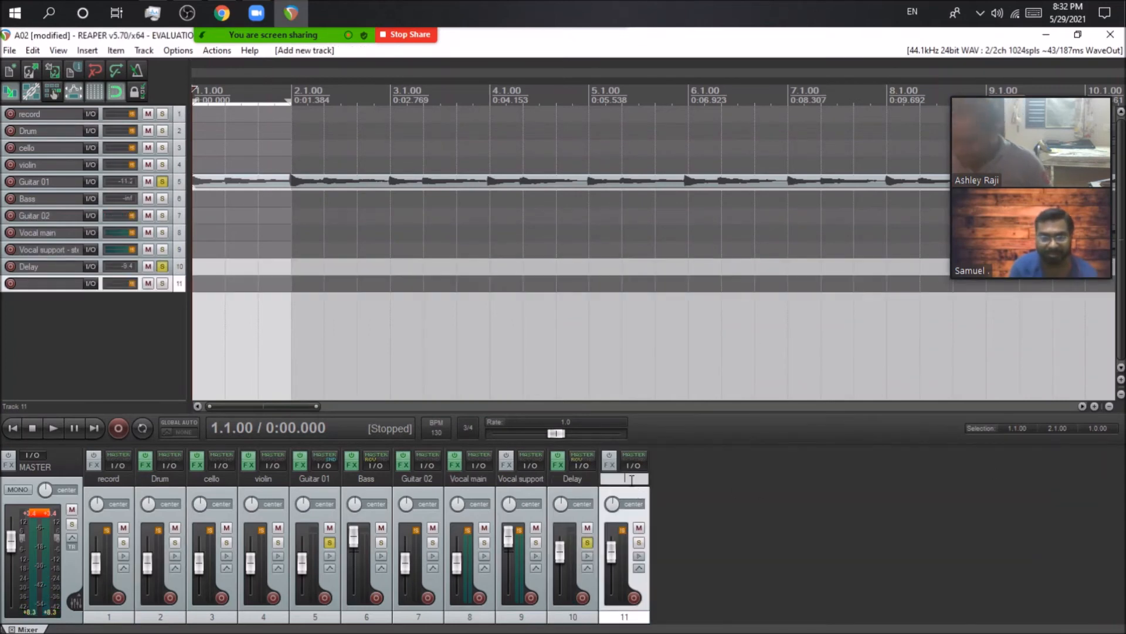
text(Reverb)
key(Return)
Add a receive from Guitar 01 in the Reverb track's routing
click(630, 465)
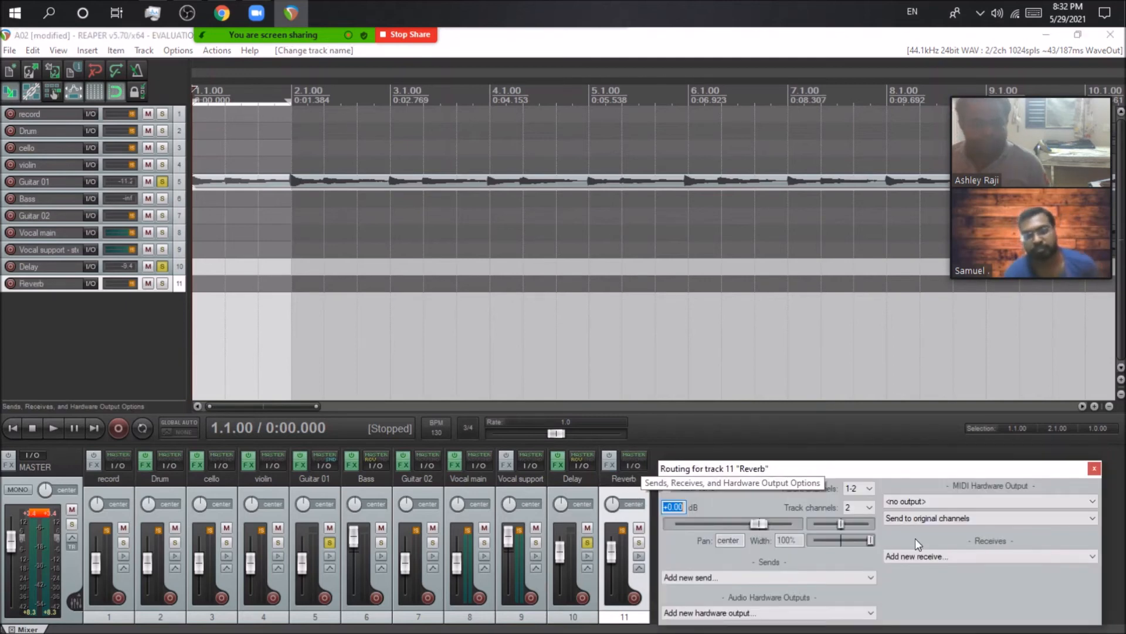
click(920, 557)
click(935, 488)
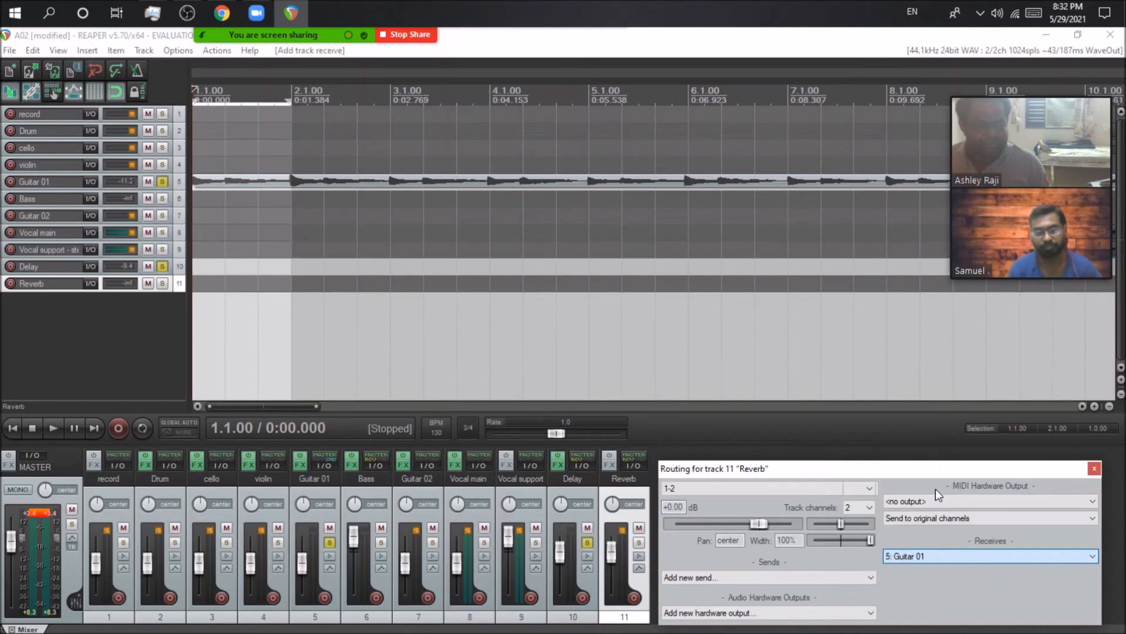
Close the routing window and add the ValhallaSupermassive (x86) plug-in to the Reverb track
click(1096, 458)
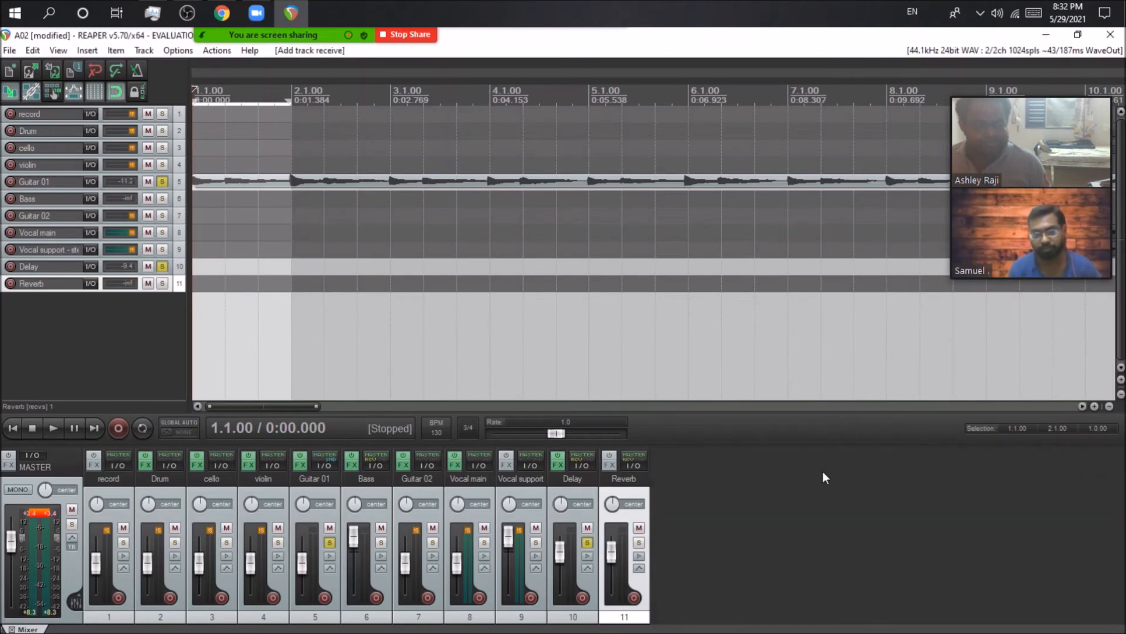
click(610, 466)
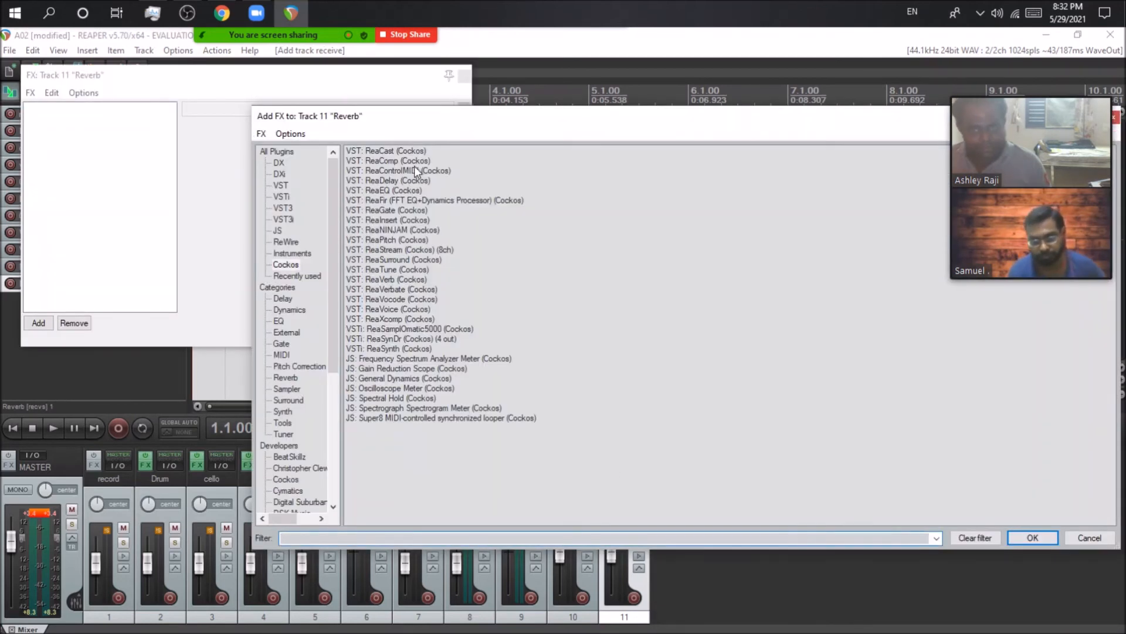
click(293, 275)
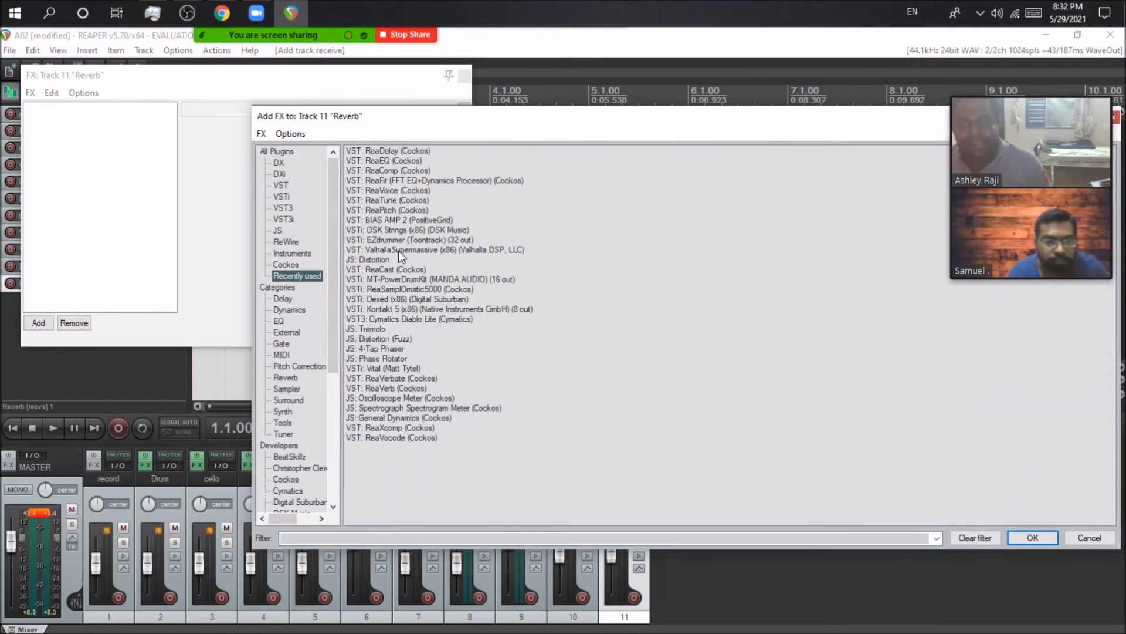
click(419, 250)
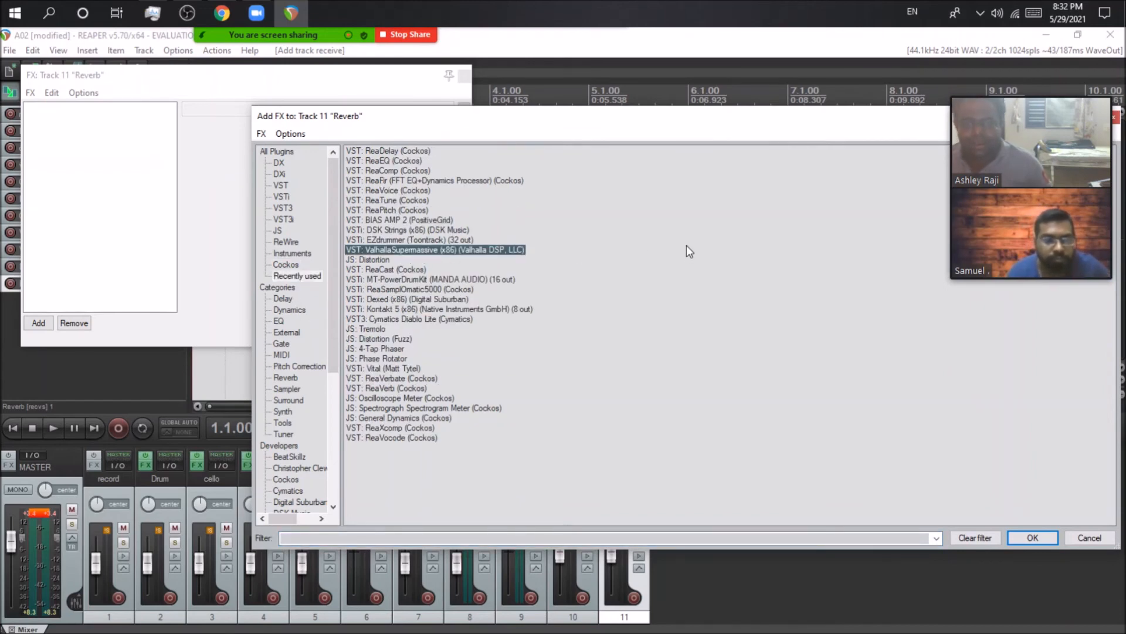
key(Return)
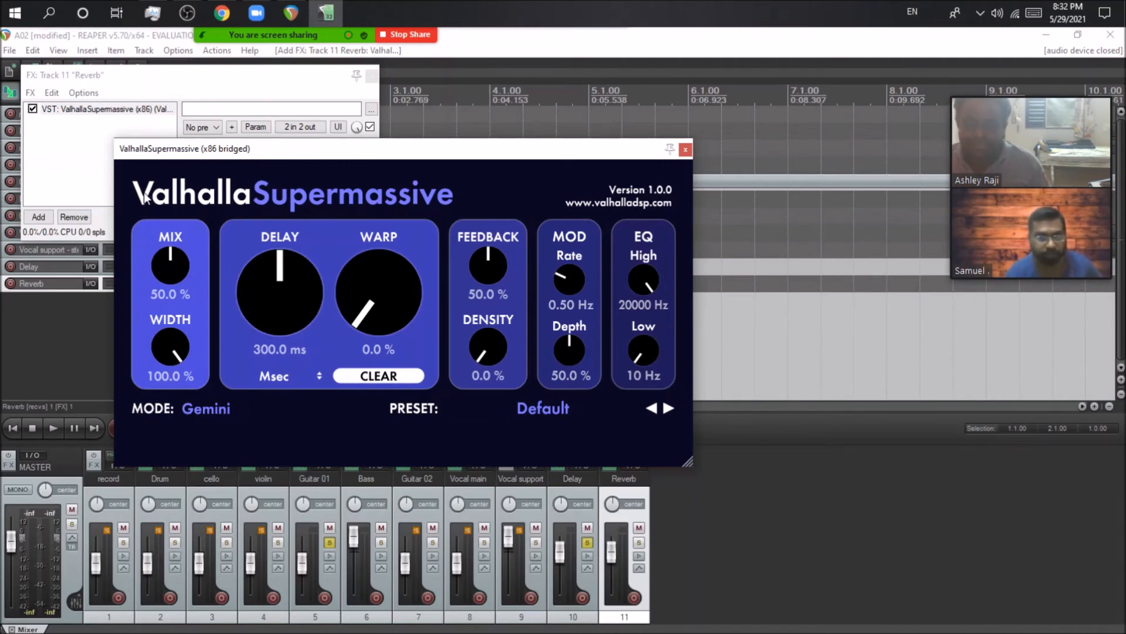
Load the small reverb preset LunarLander1969 in ValhallaSupermassive and close the plug-in and effect chain windows
click(550, 406)
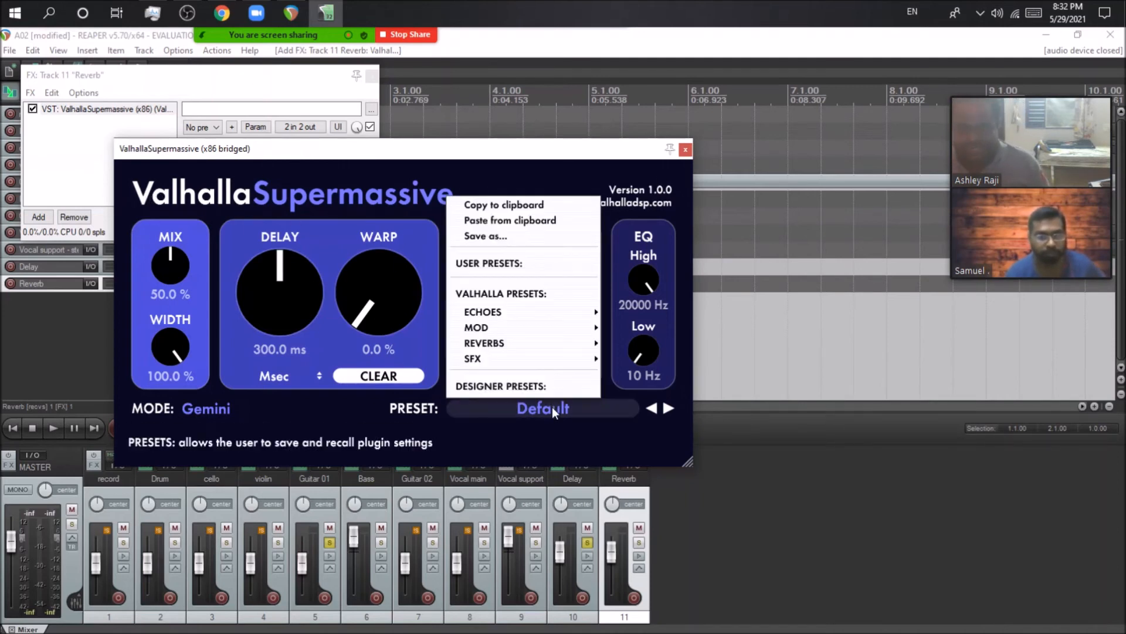
mouse_move(559, 343)
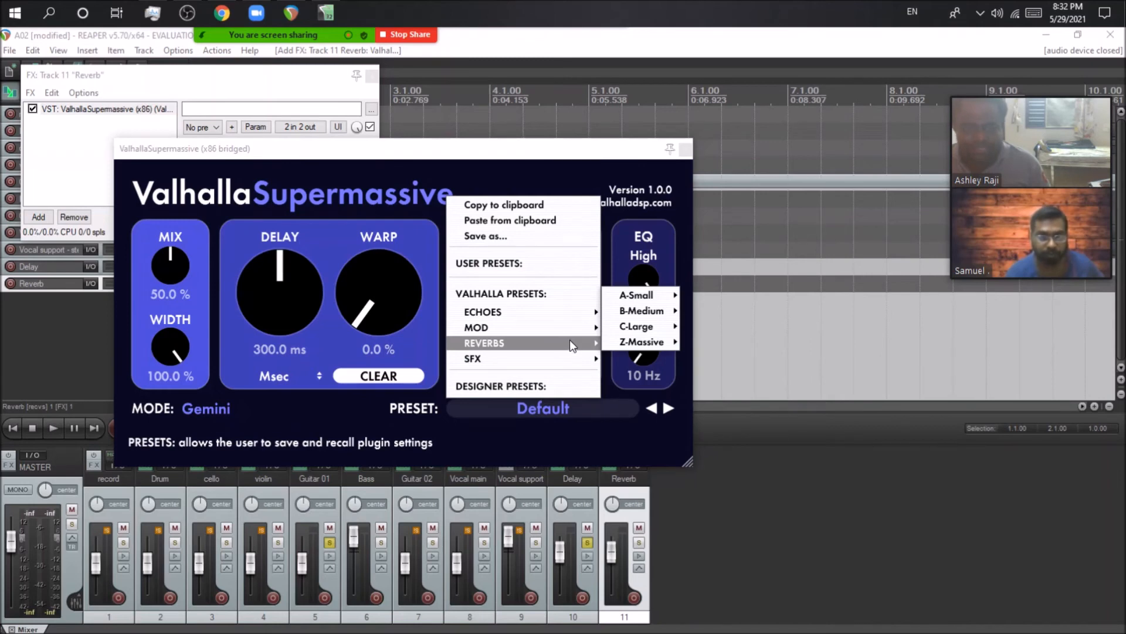
mouse_move(633, 301)
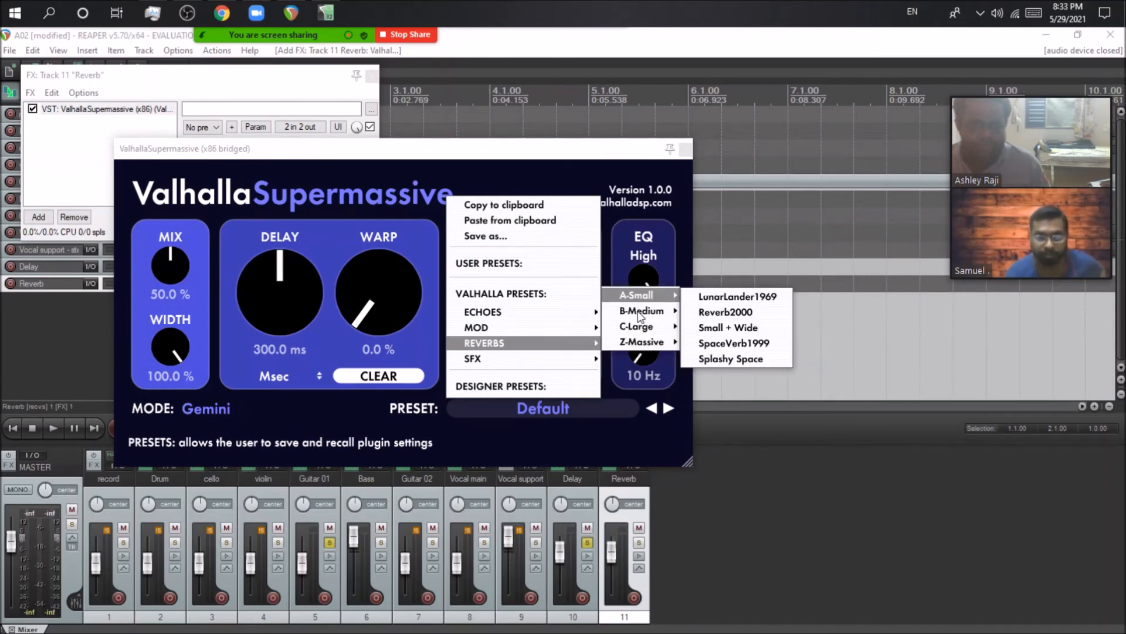
mouse_move(646, 343)
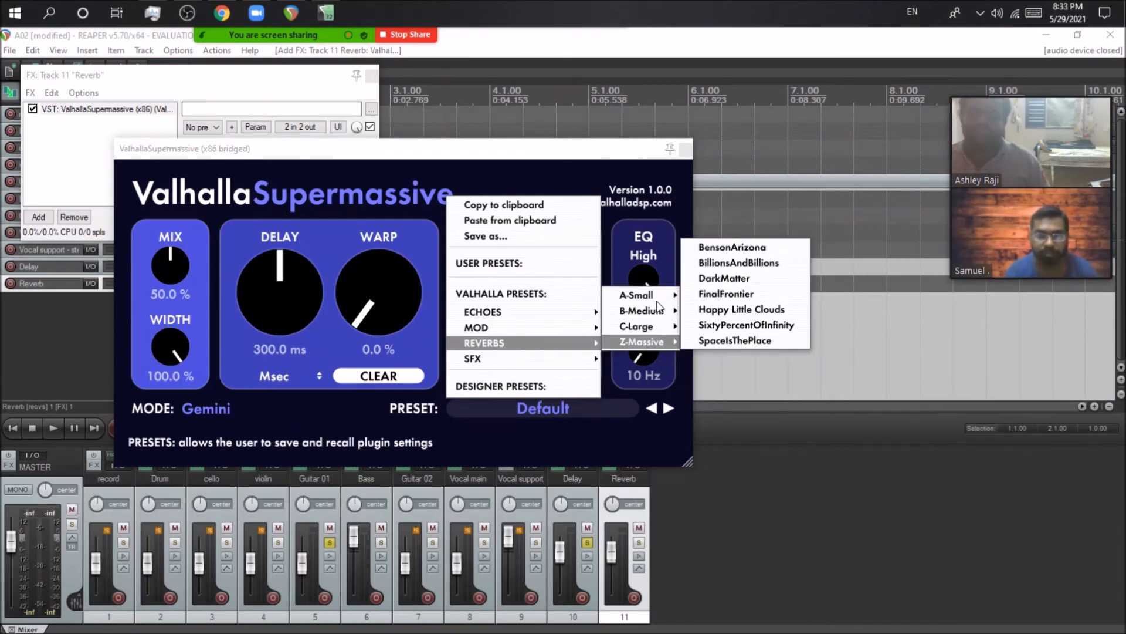
click(727, 296)
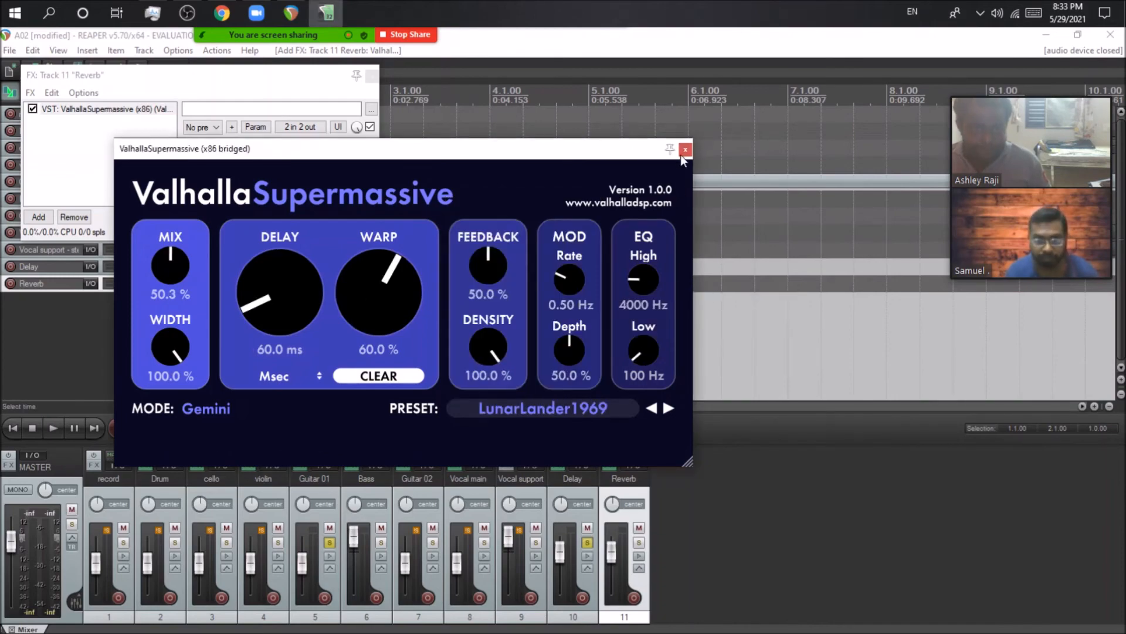
click(685, 149)
click(373, 76)
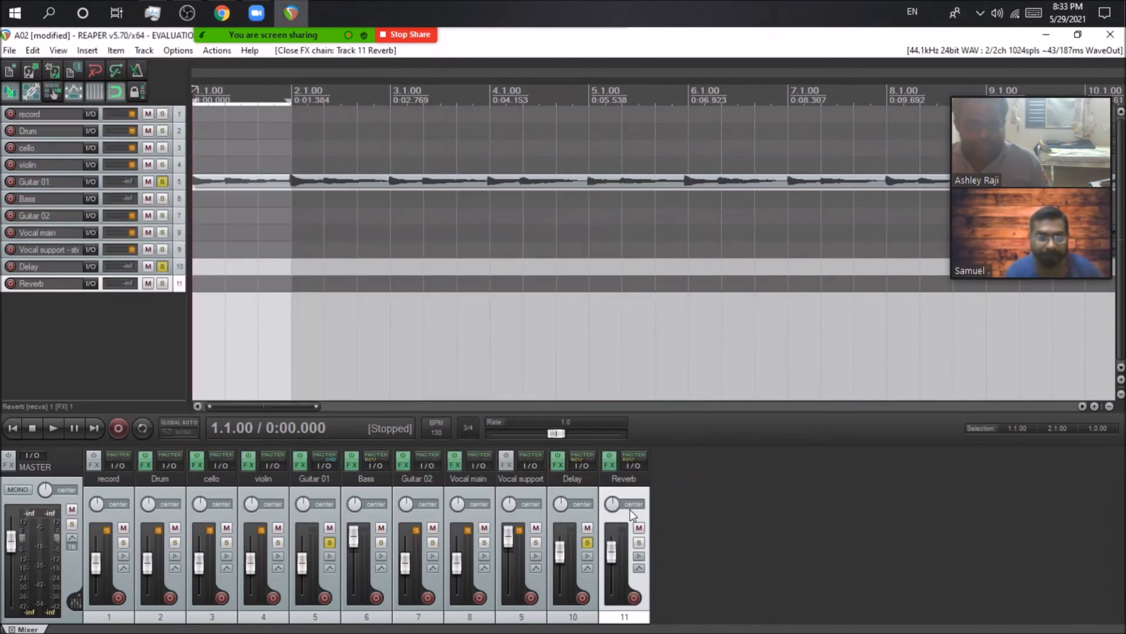
Add a receive from the Delay track in the Reverb track's routing
click(633, 467)
click(933, 547)
click(936, 548)
click(992, 547)
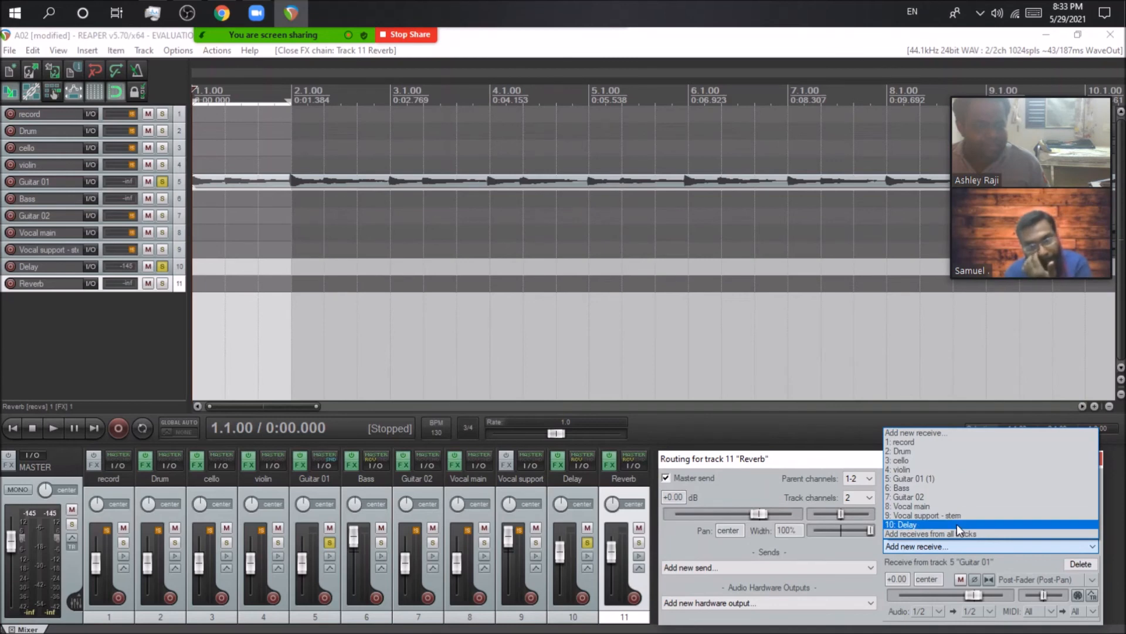
click(956, 523)
Solo the Reverb and Guitar 01 tracks together with Delay and play the project from the start
click(313, 494)
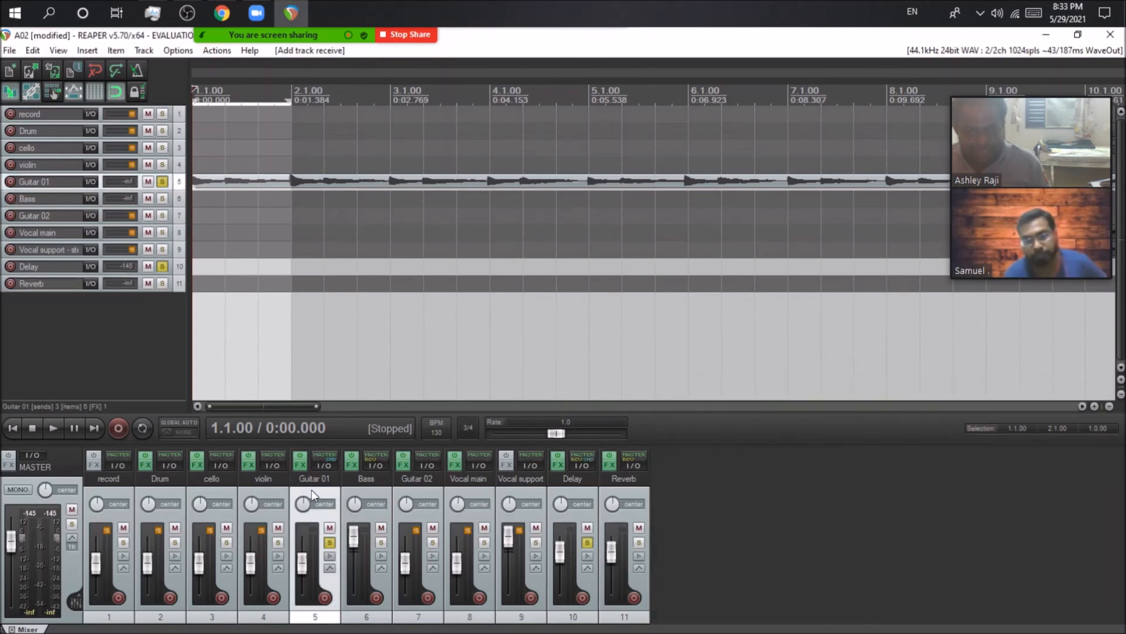
click(572, 485)
click(614, 491)
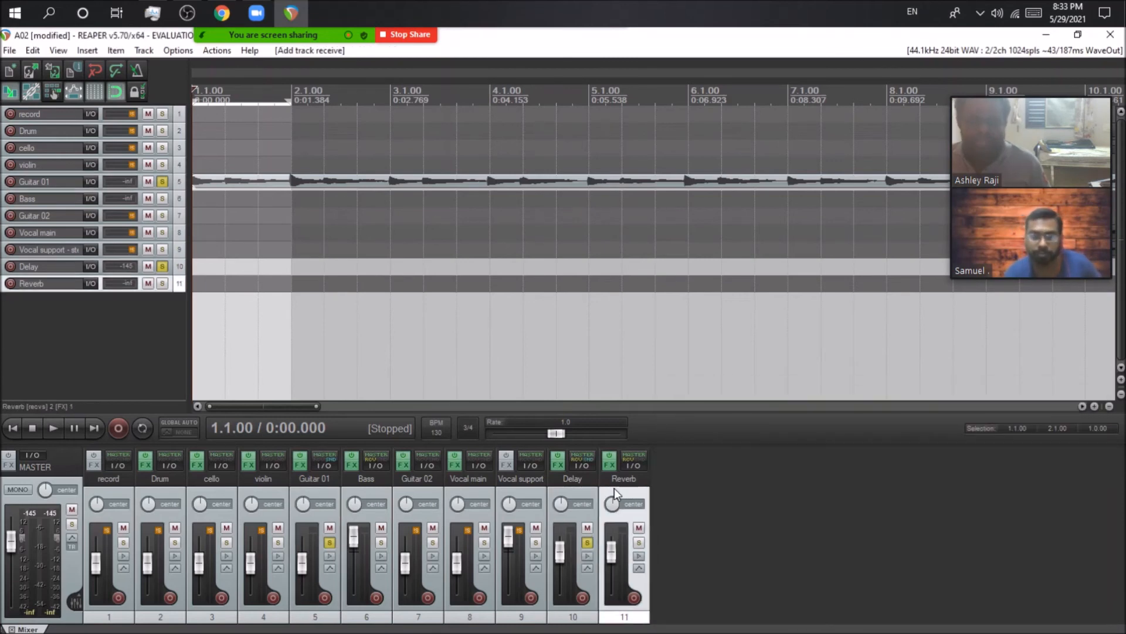
alt+click(638, 542)
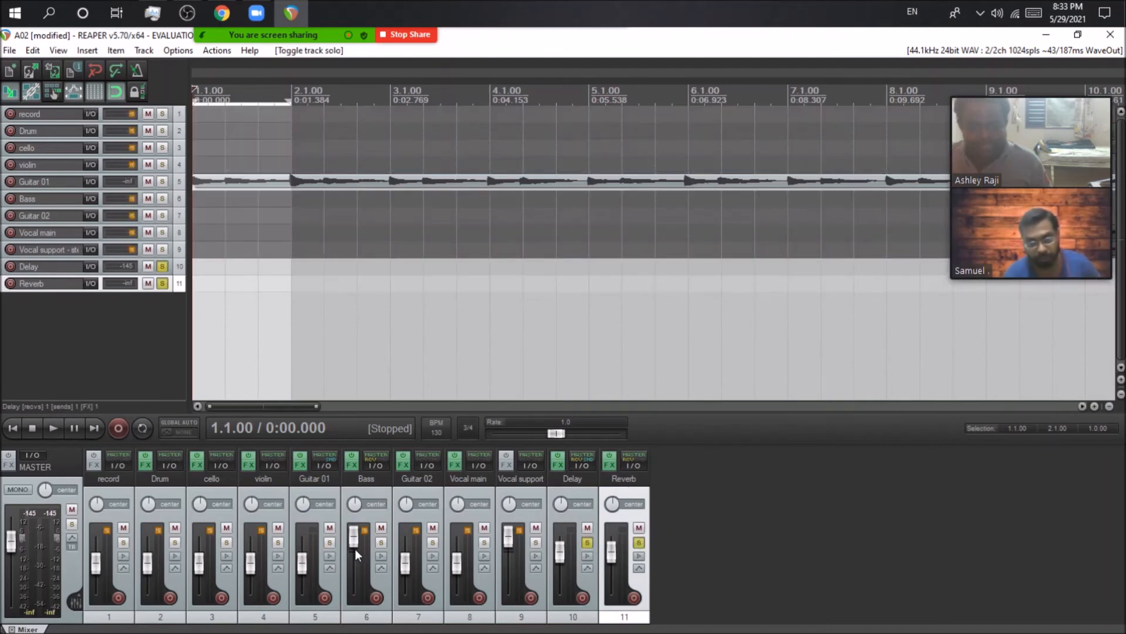
click(330, 541)
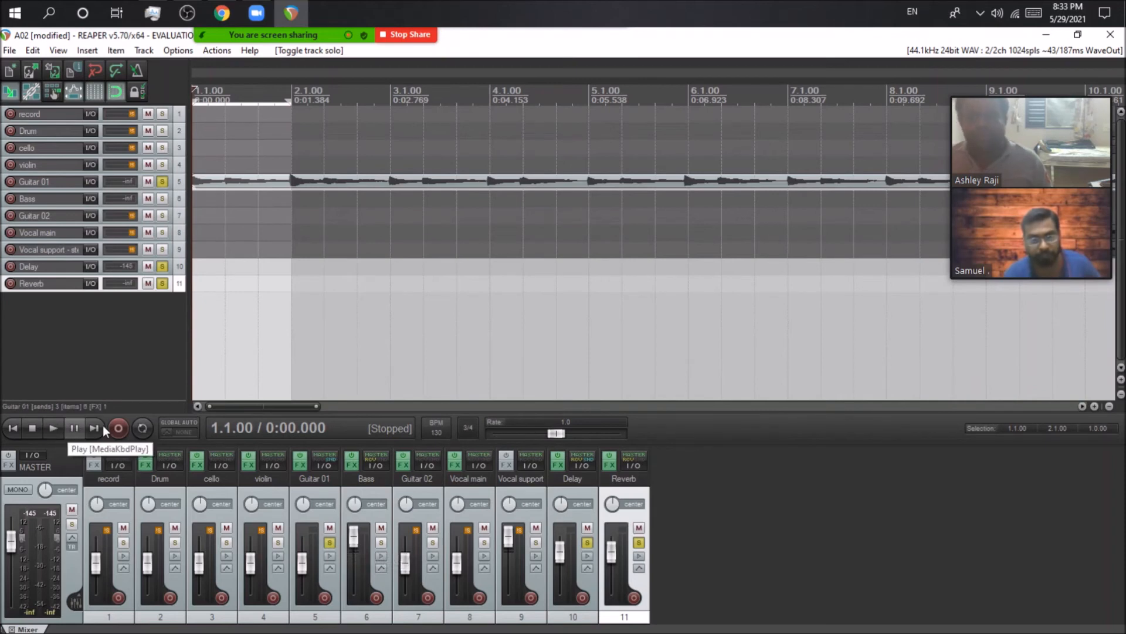
scroll(279, 410, down, 5)
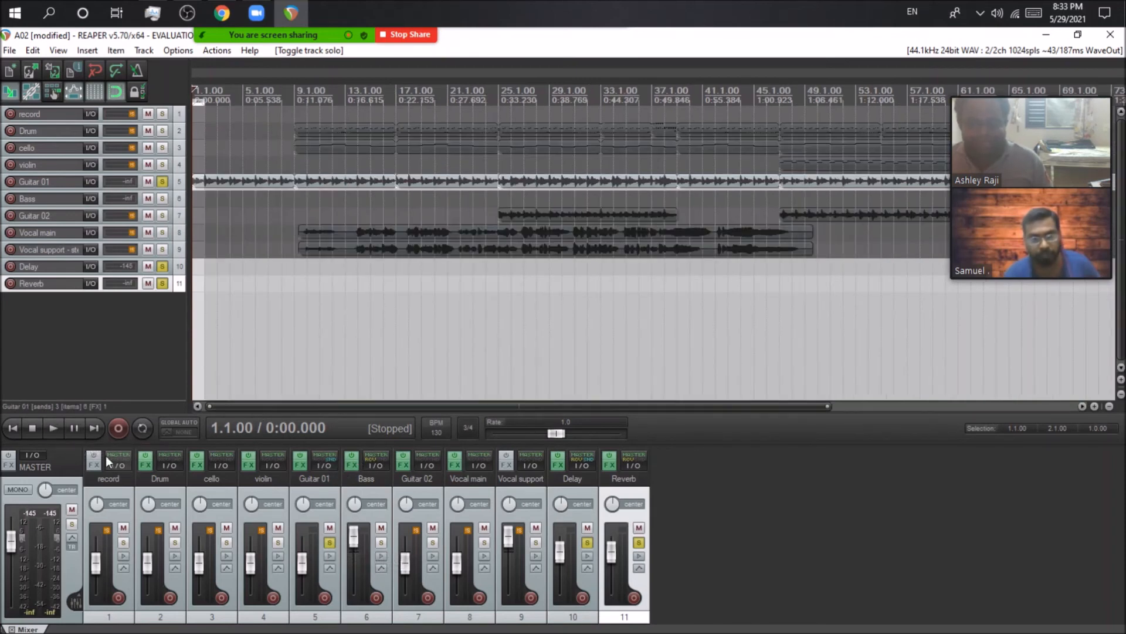
key(space)
Set ReaDelay's musical length to 2 eighth notes on the Delay track, close its effect window and stop playback
click(585, 463)
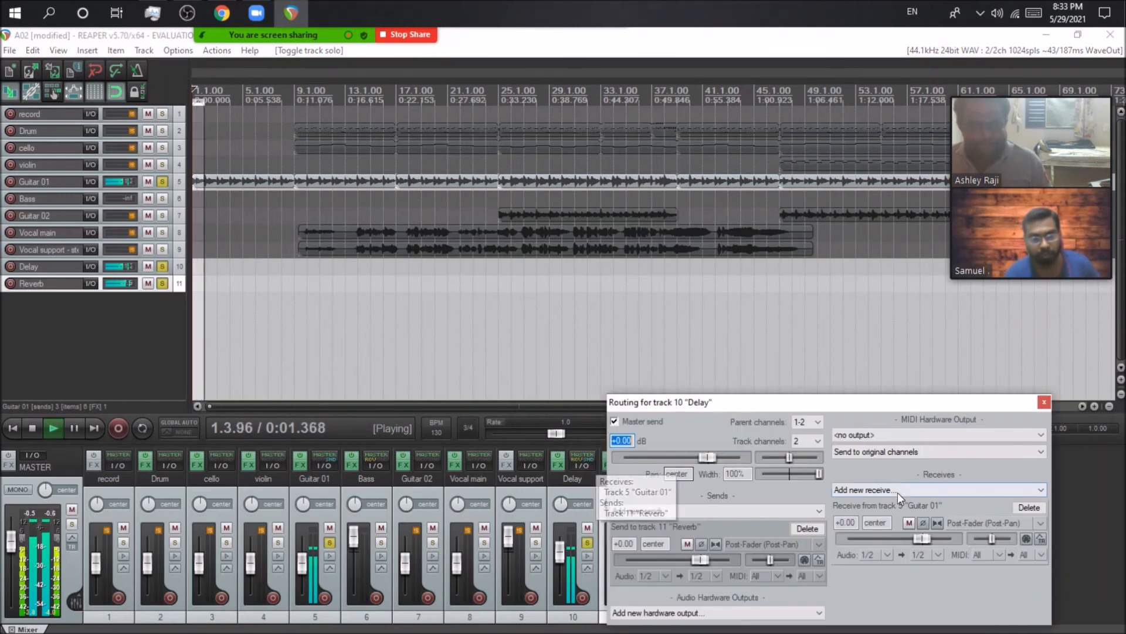
click(558, 465)
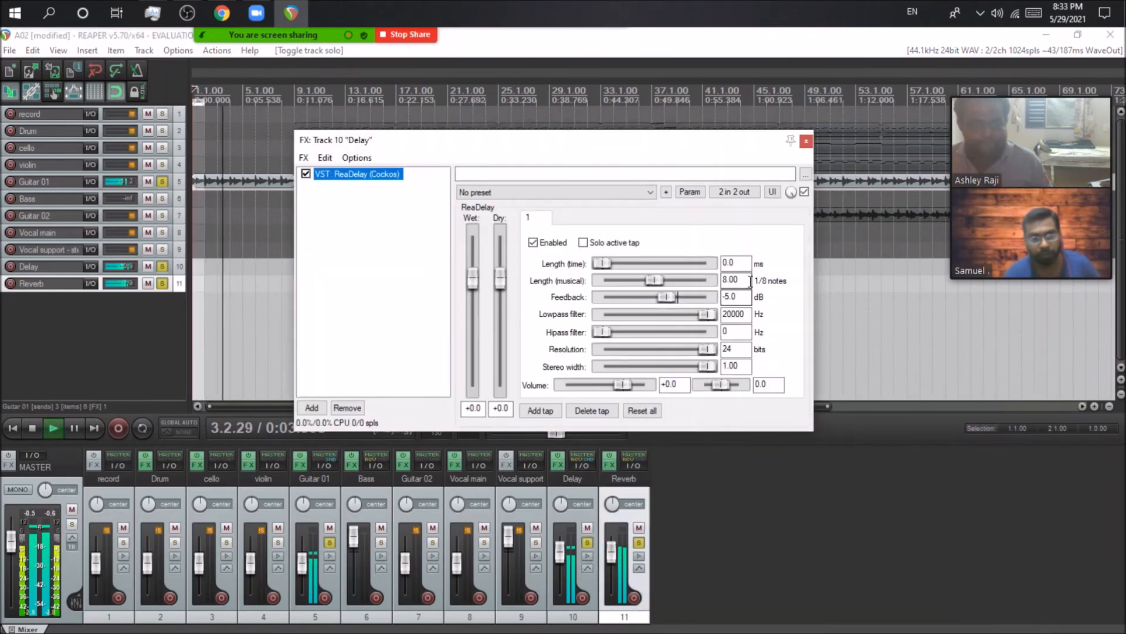
double_click(750, 281)
text(2)
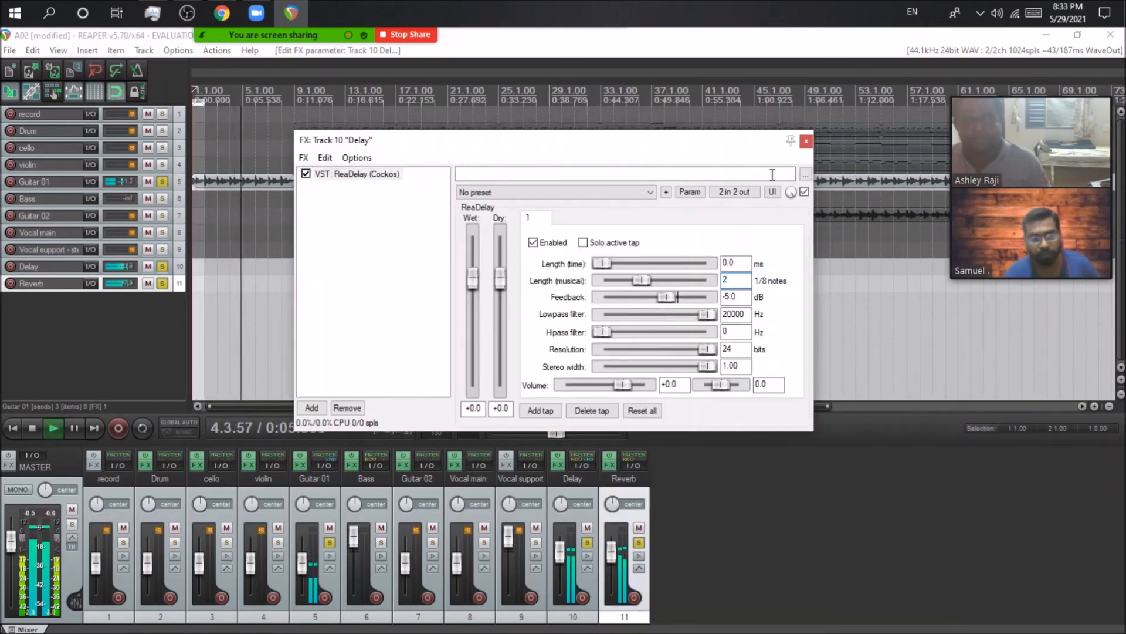
click(806, 141)
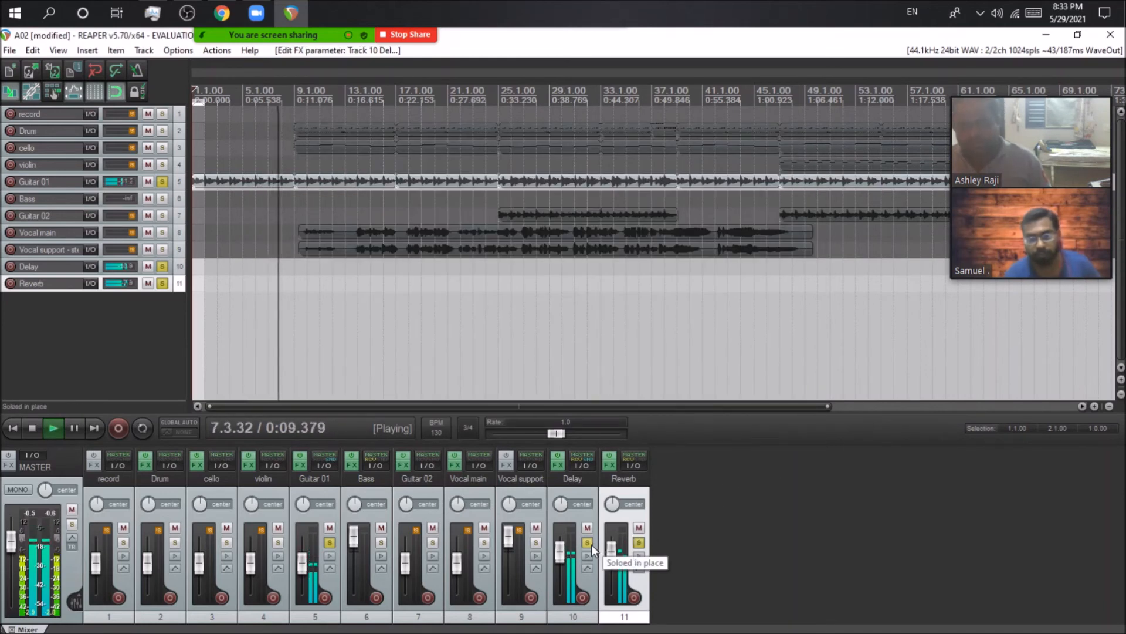
click(31, 429)
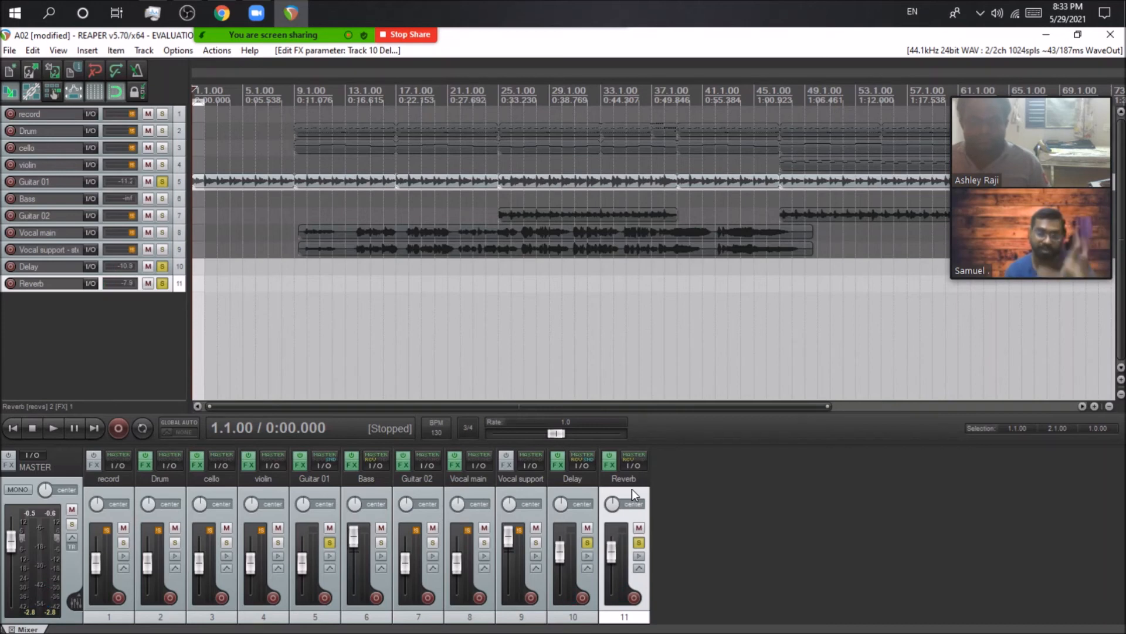
Clear the solo on all tracks and reset the Bass track's volume fader to its default
click(639, 542)
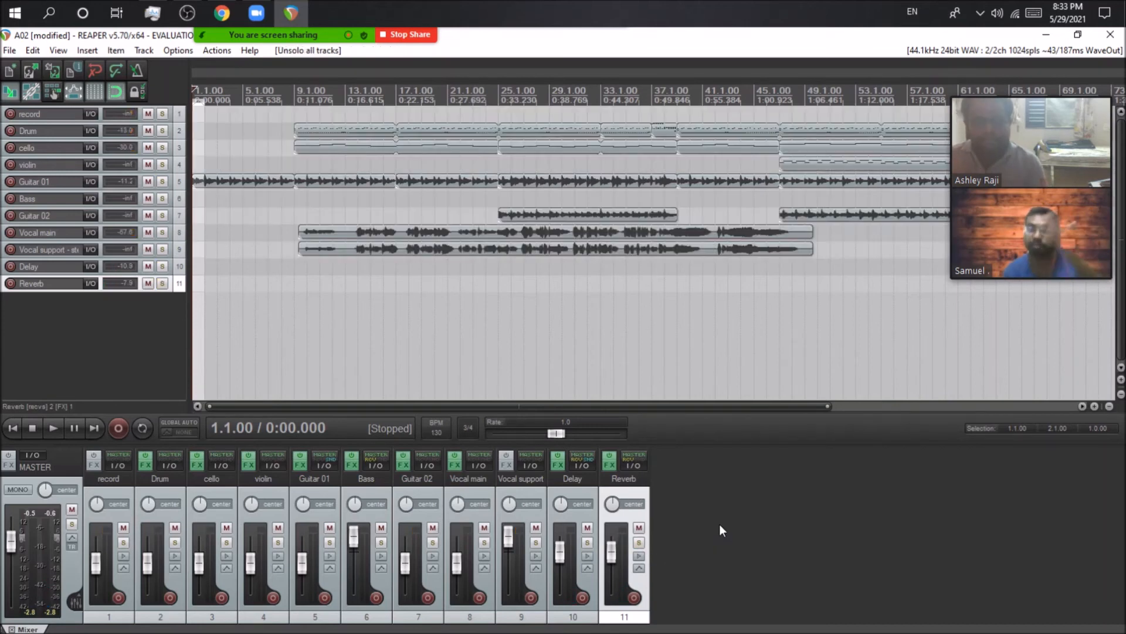
double_click(354, 542)
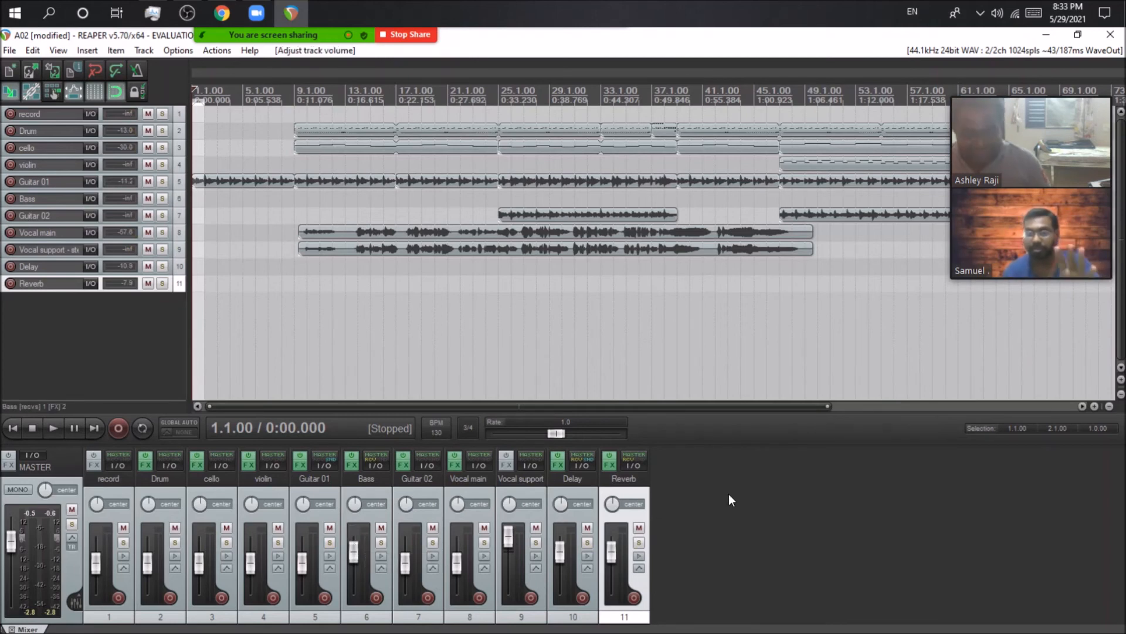
Add receives from Bass, Vocal main, Guitar 02 and Vocal support - stem in the Reverb track's routing and close it
click(632, 465)
click(934, 479)
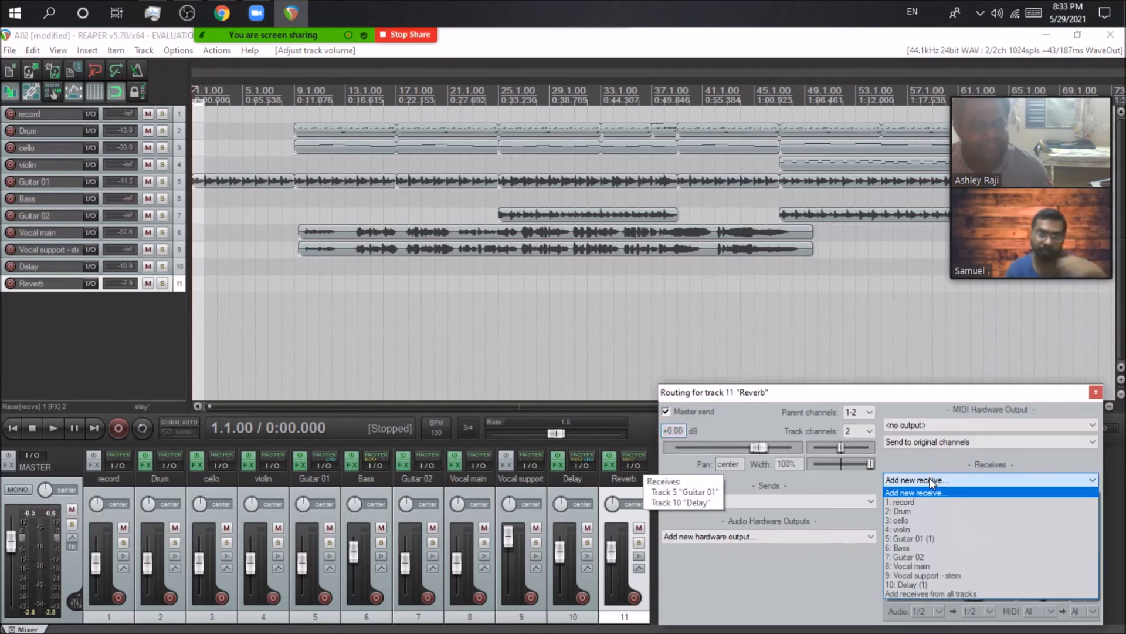
click(926, 543)
click(911, 413)
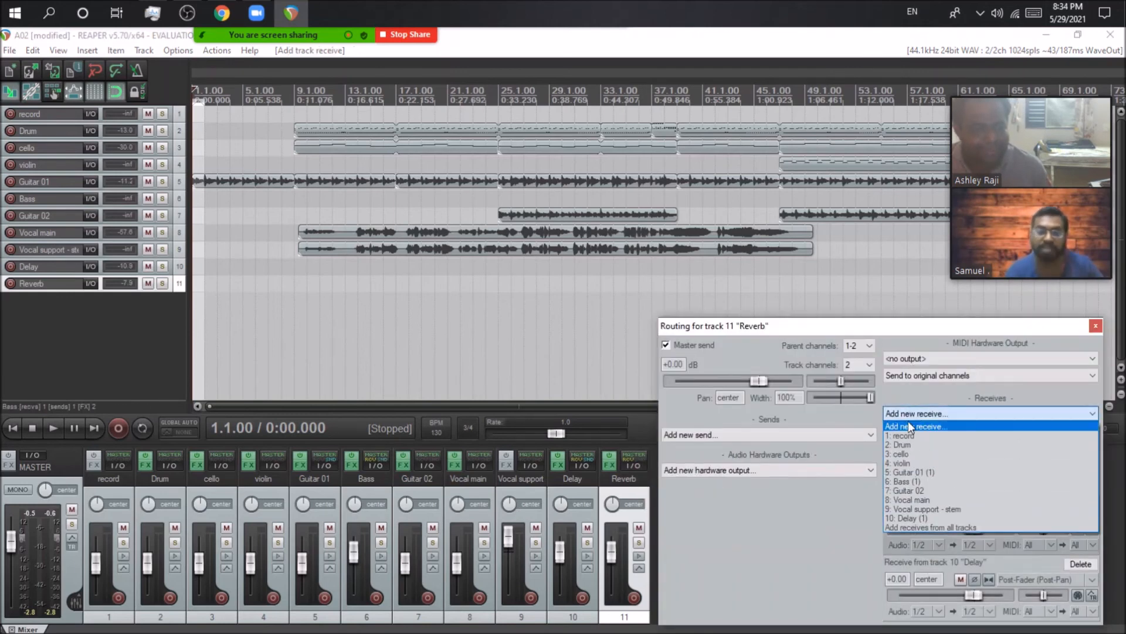
click(915, 504)
click(914, 348)
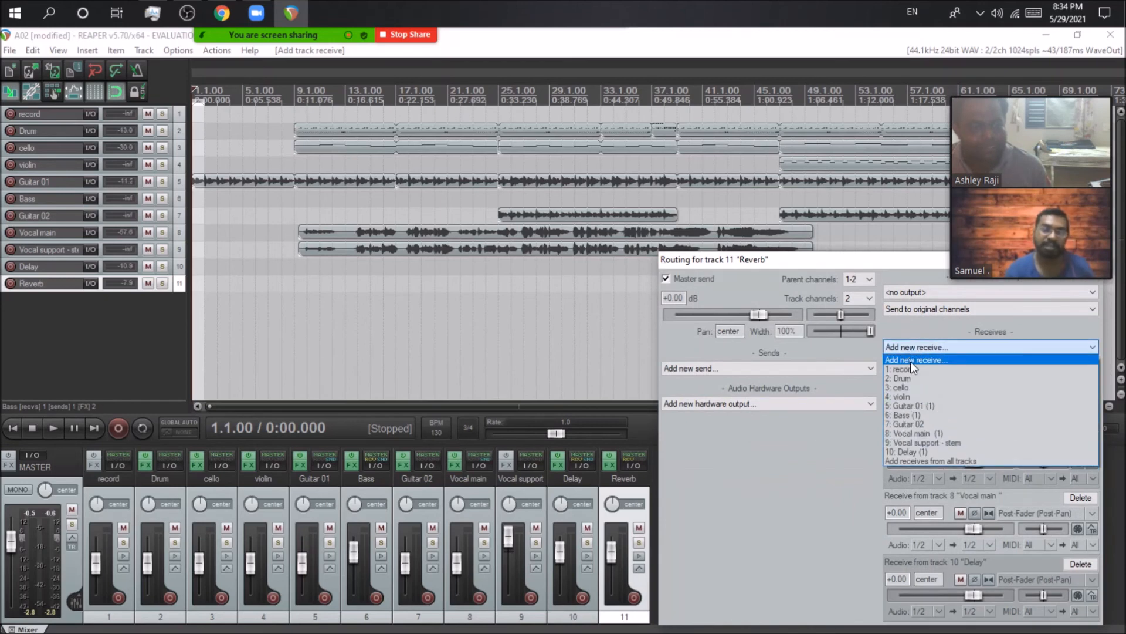
click(937, 424)
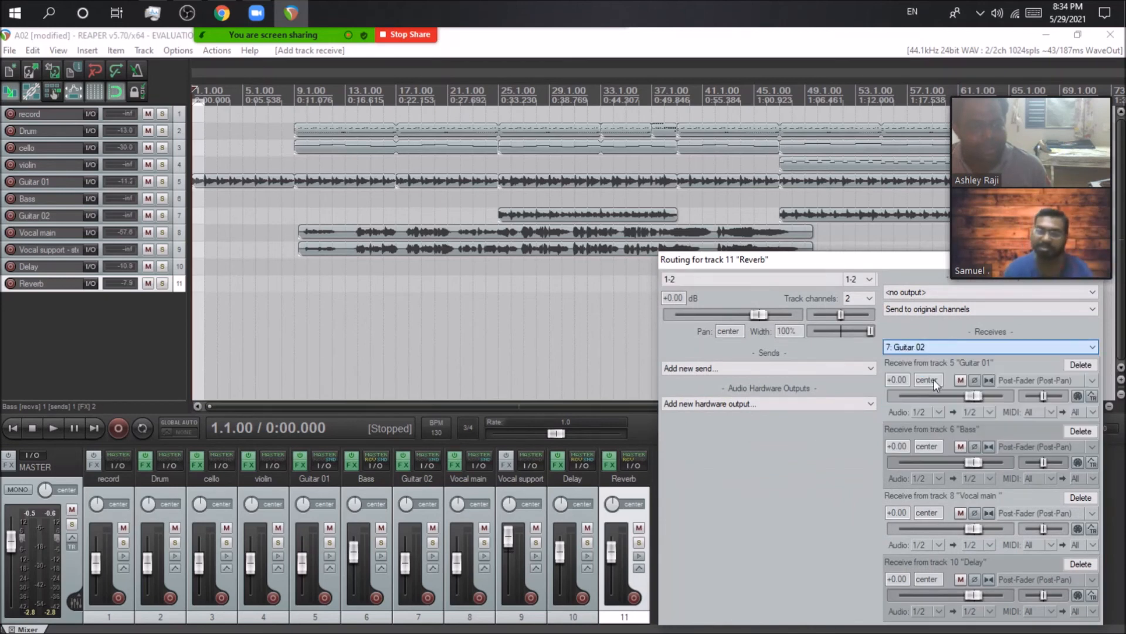
click(921, 285)
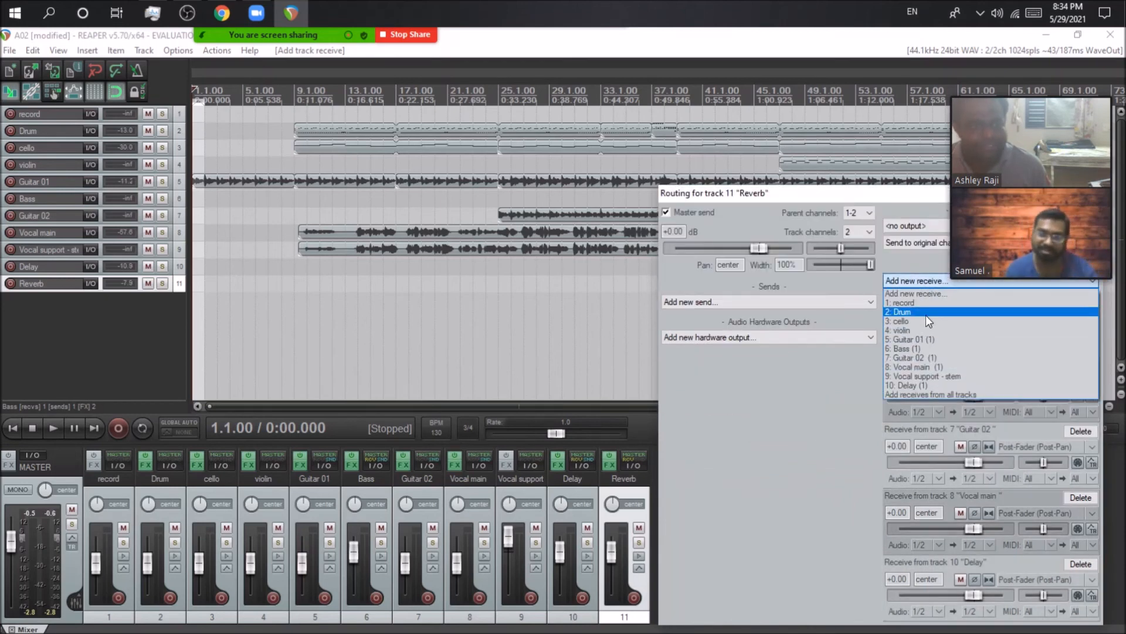
click(948, 378)
click(639, 424)
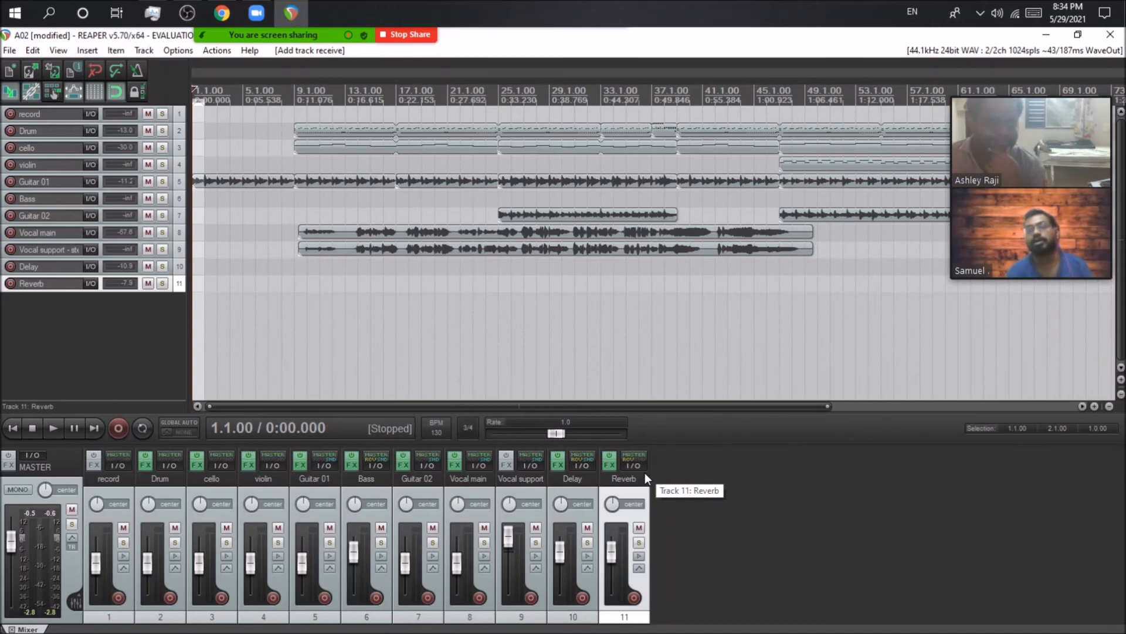
Switch the Reverb track's ValhallaSupermassive to the massive reverb preset BensonArizona and close its plug-in and effect chain windows
click(609, 464)
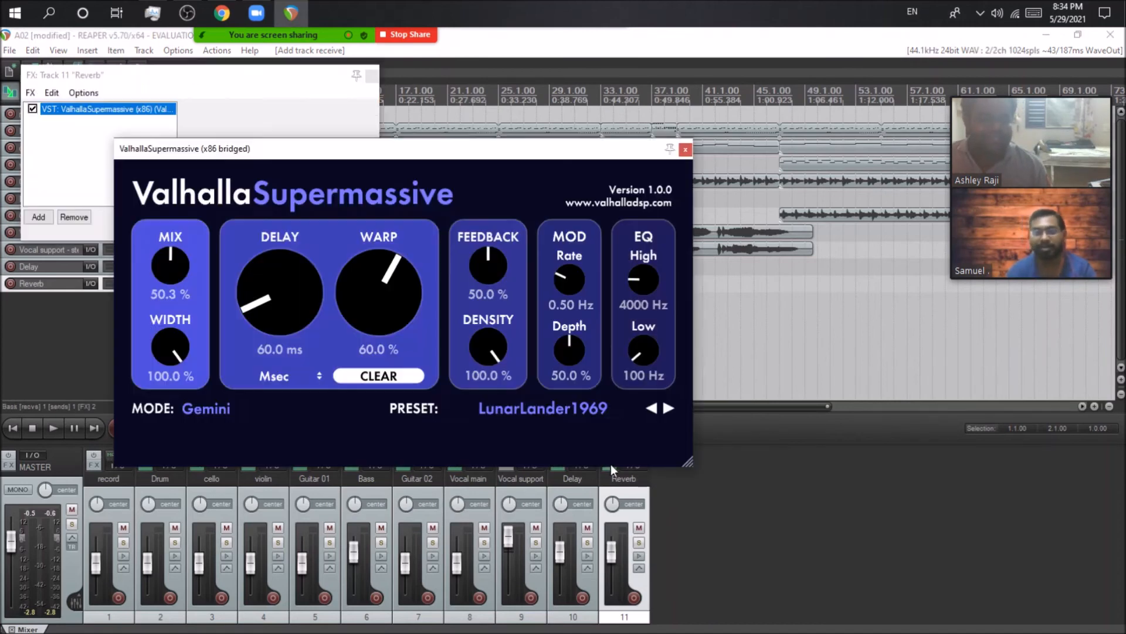
click(565, 409)
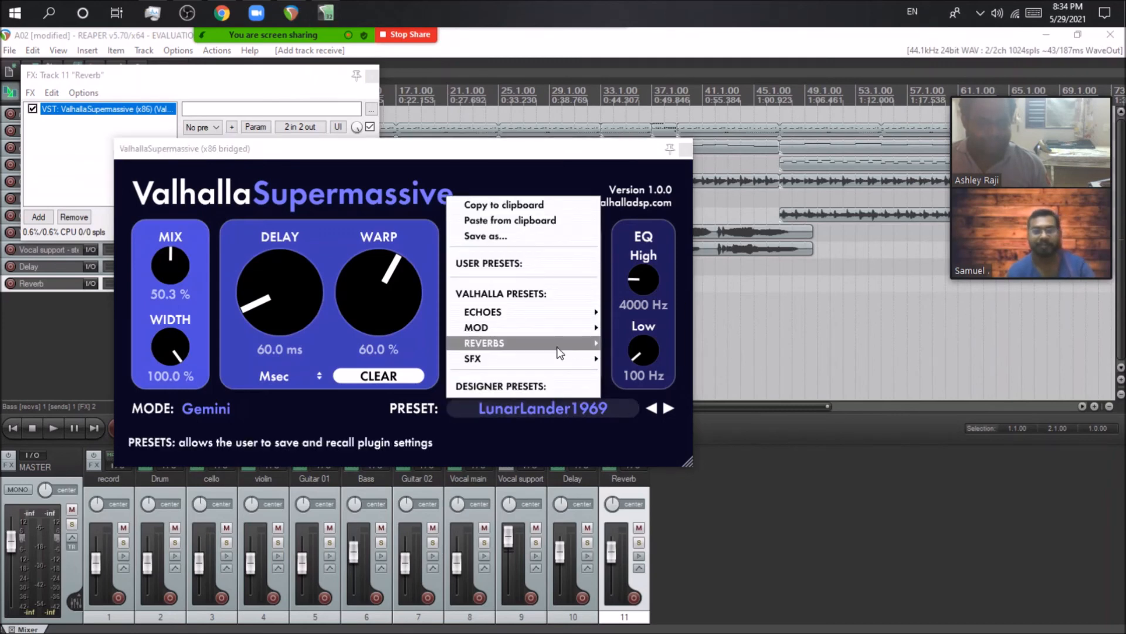
mouse_move(561, 352)
mouse_move(641, 346)
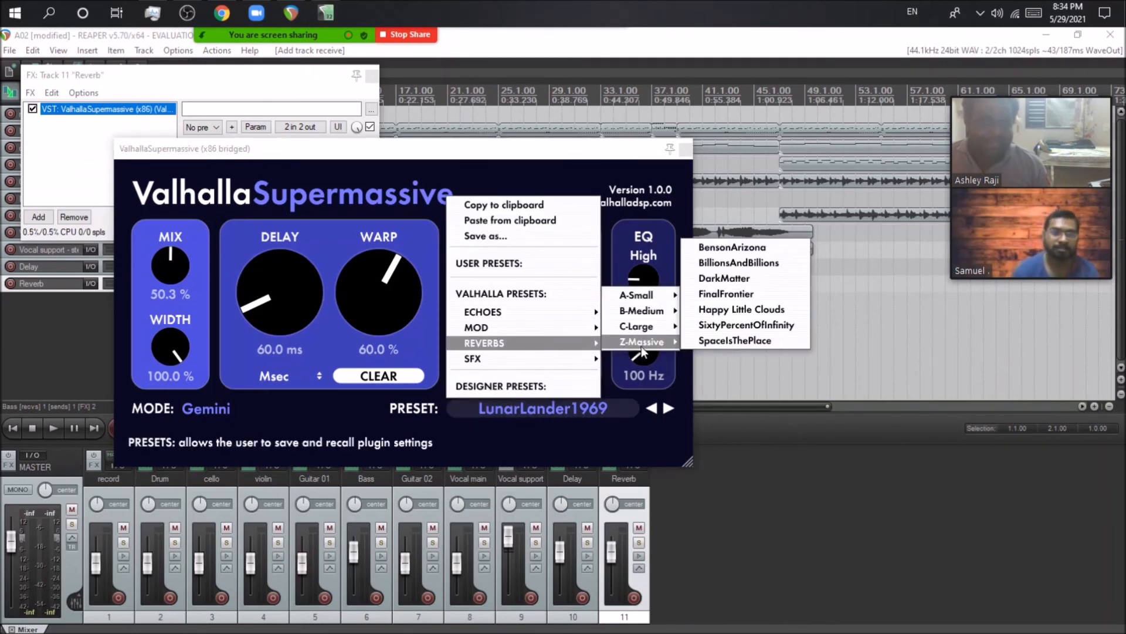
click(744, 247)
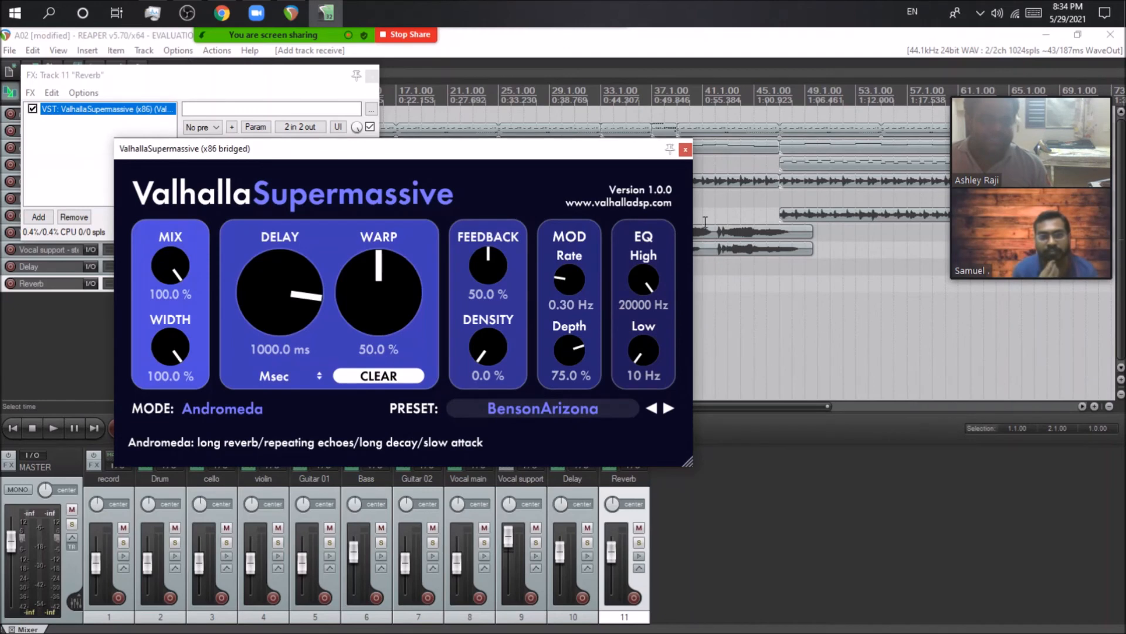
click(685, 149)
click(372, 75)
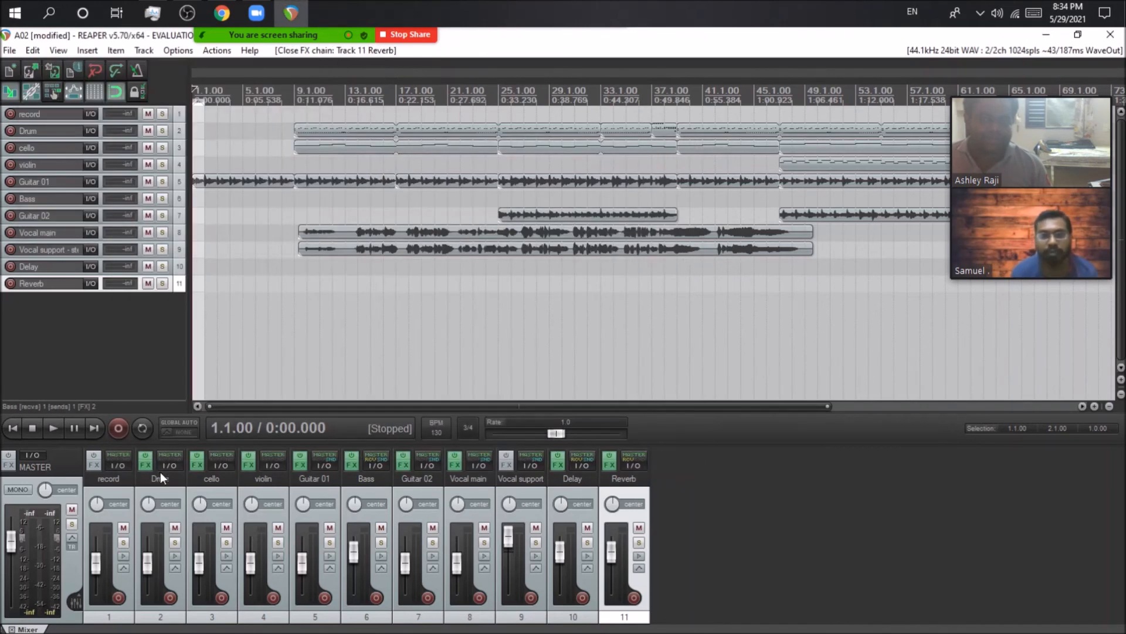
Play the project and audition the Reverb track soloed, then clear its solo
click(47, 429)
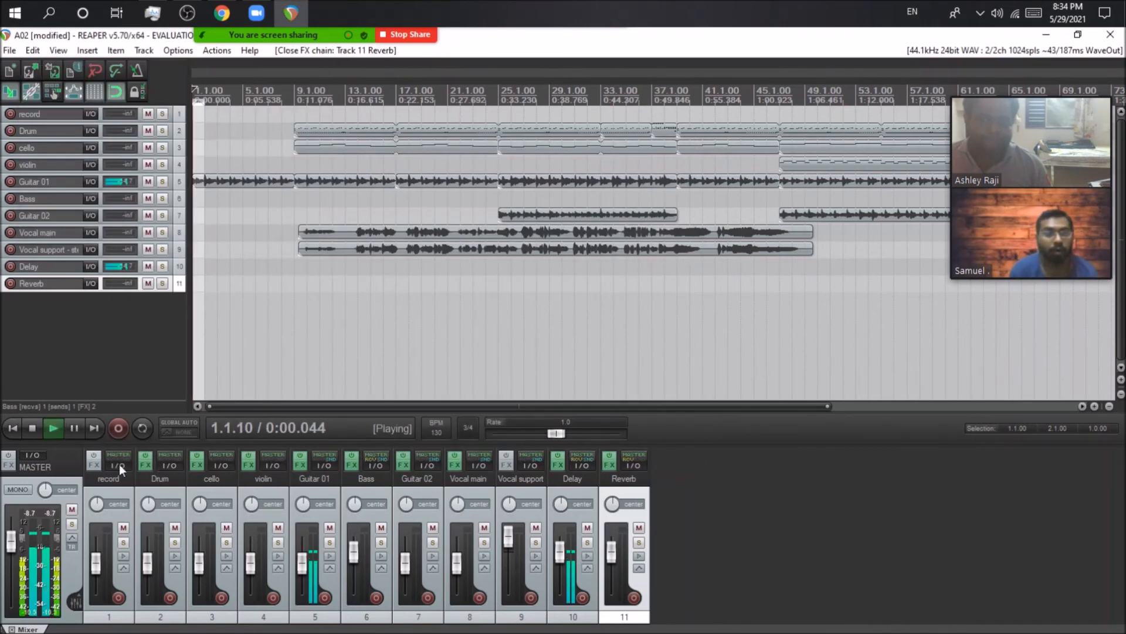
click(639, 542)
drag(613, 548, 613, 538)
double_click(612, 542)
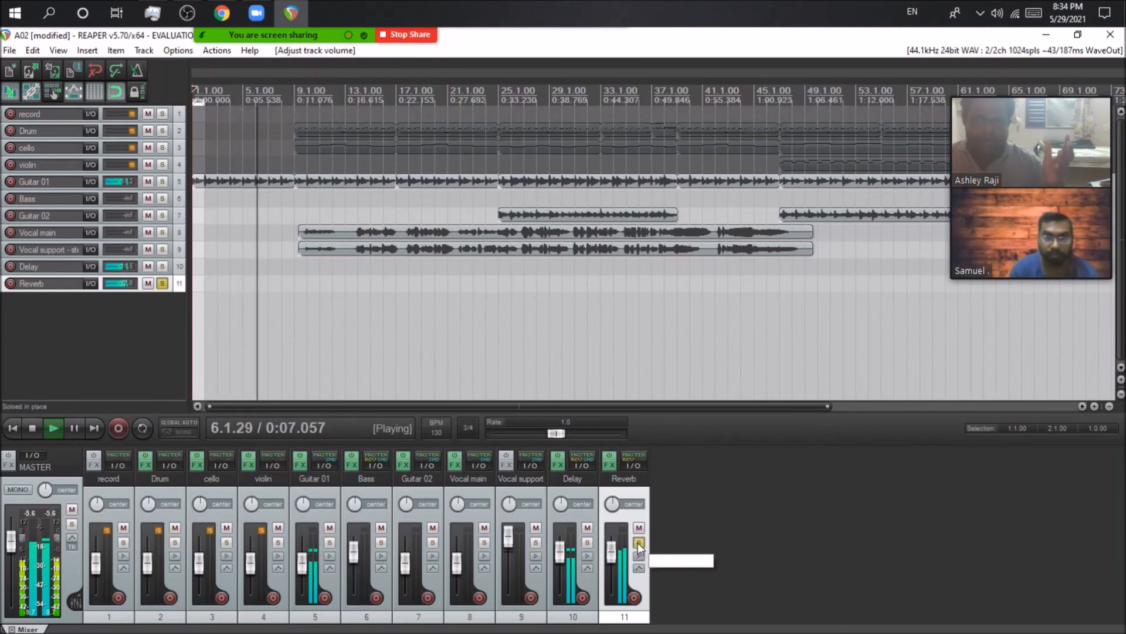
click(639, 543)
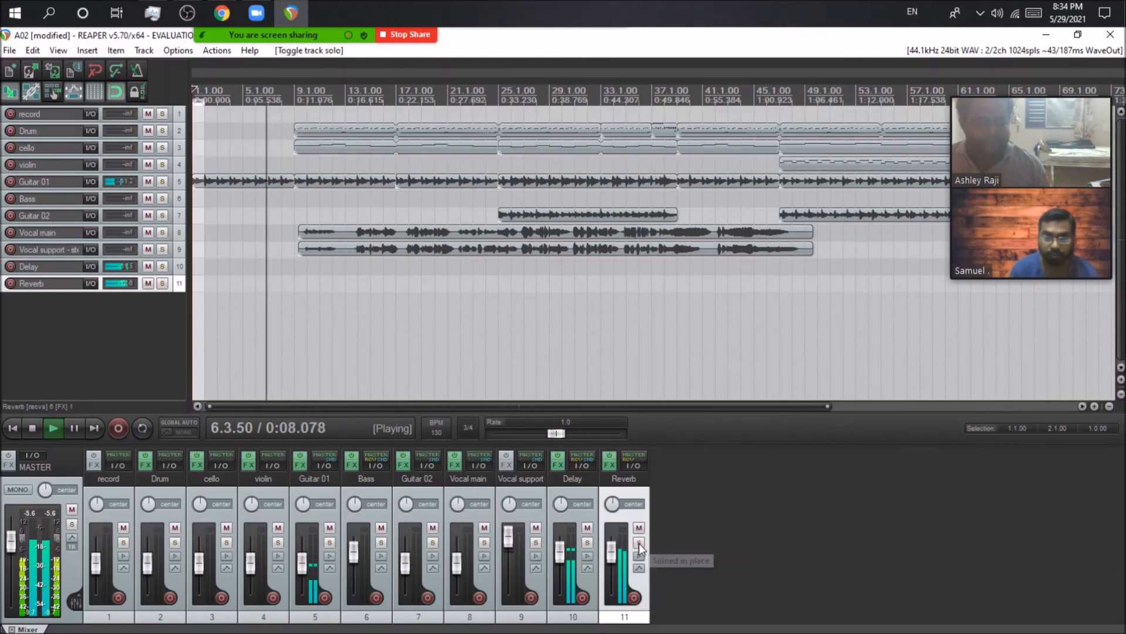
Set the Reverb track's volume to -10 dB in its routing, close it and reset the master peak readout
click(632, 466)
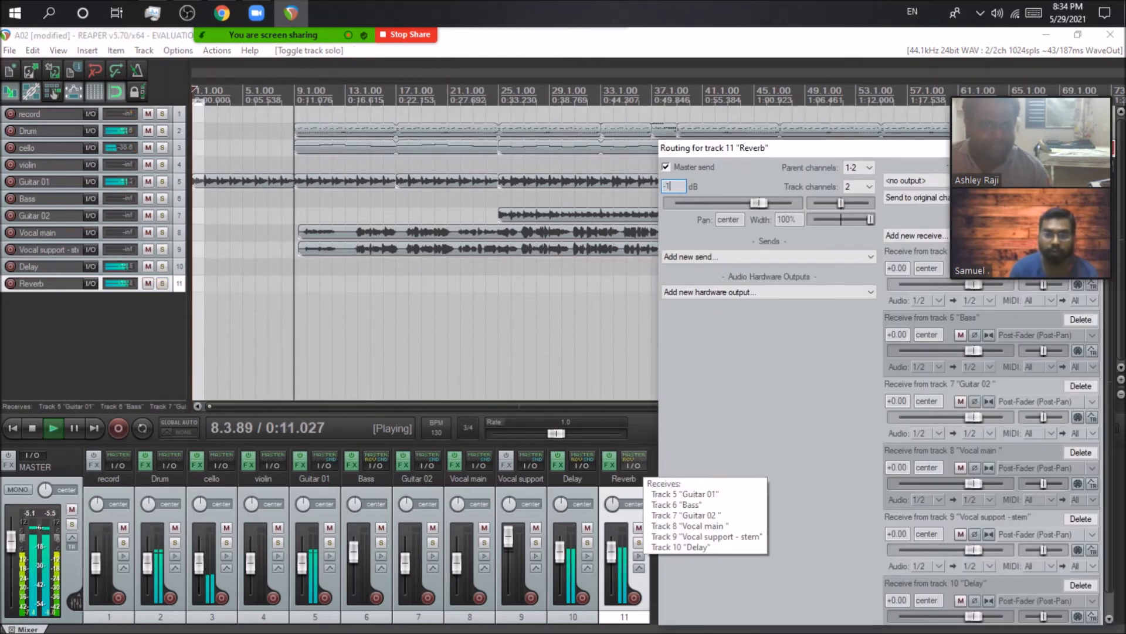
drag(773, 148, 607, 220)
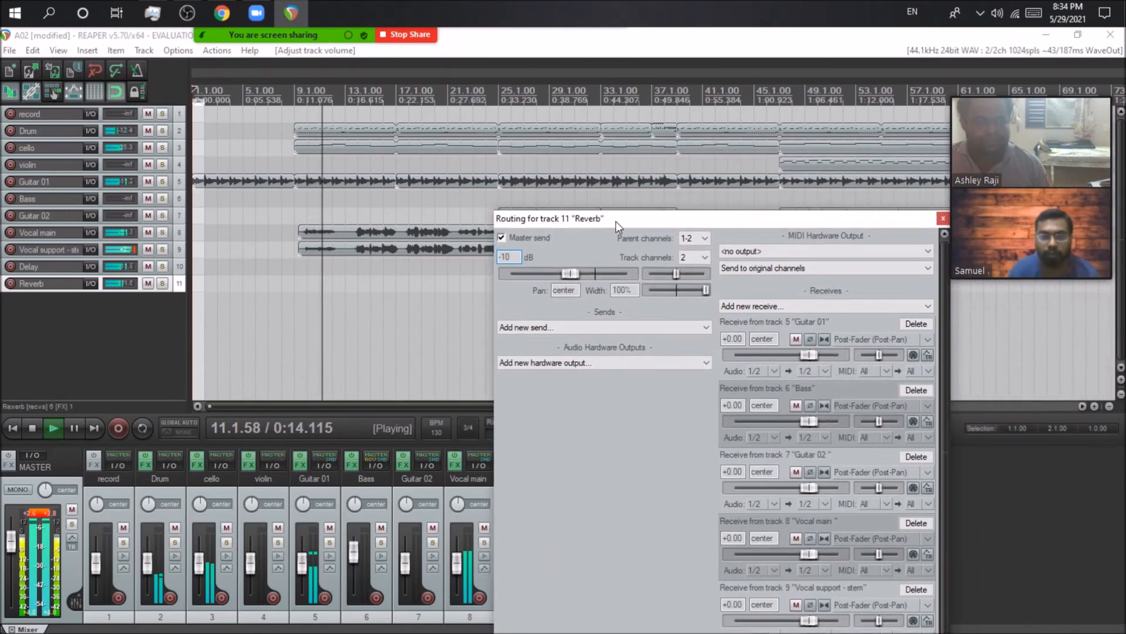
click(943, 220)
click(35, 516)
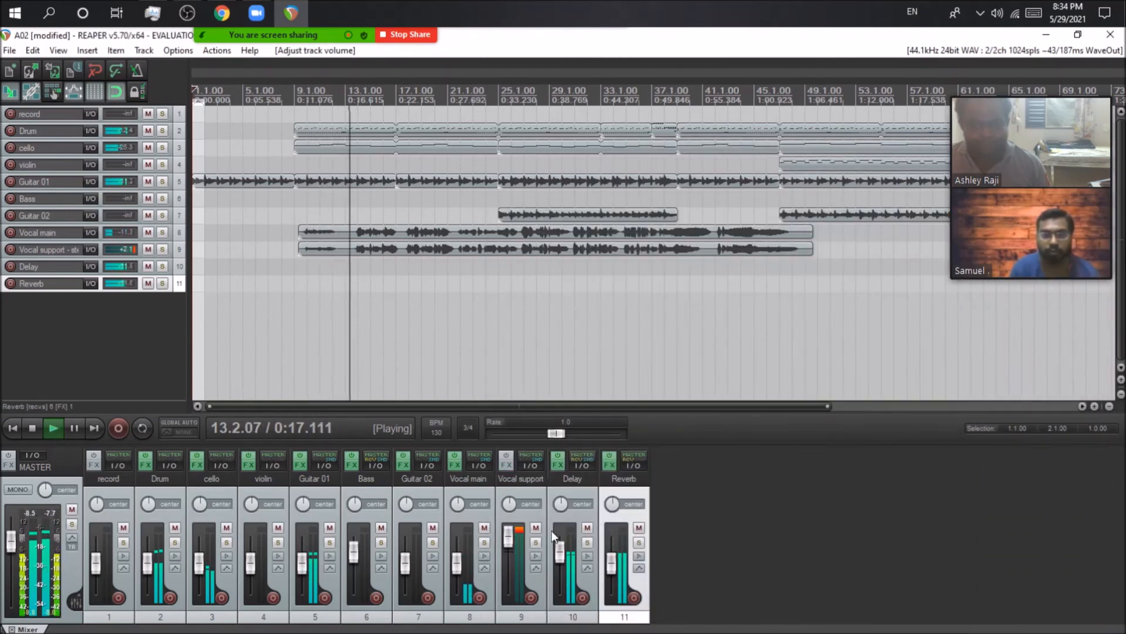
Lower the Vocal support fader and reduce the Reverb track's volume further in its routing
drag(508, 537, 508, 565)
click(632, 464)
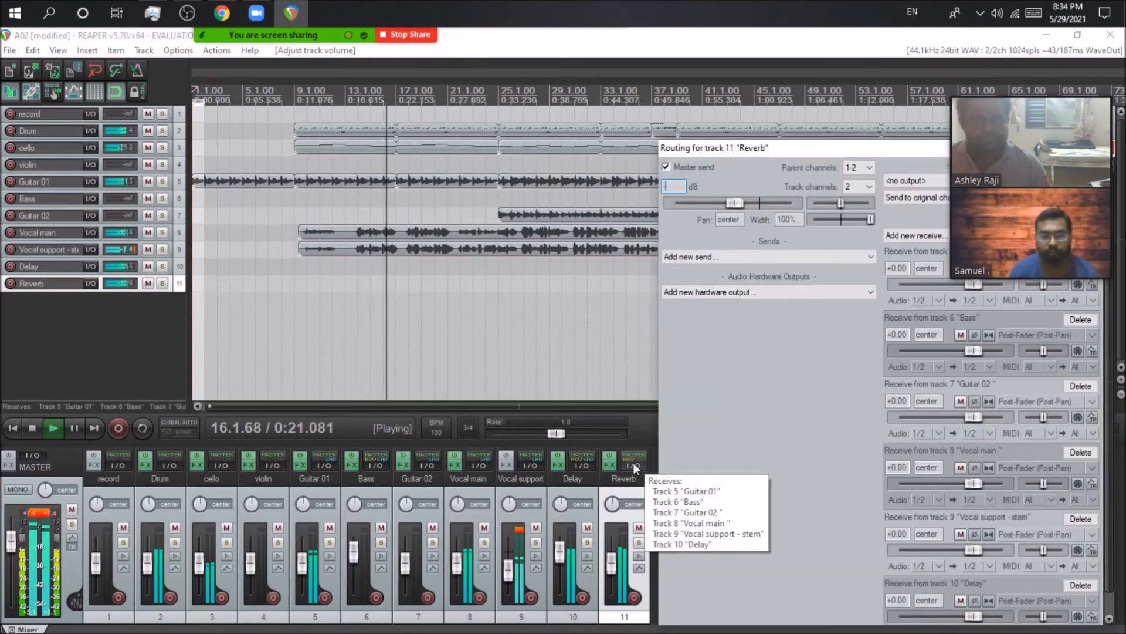
click(630, 461)
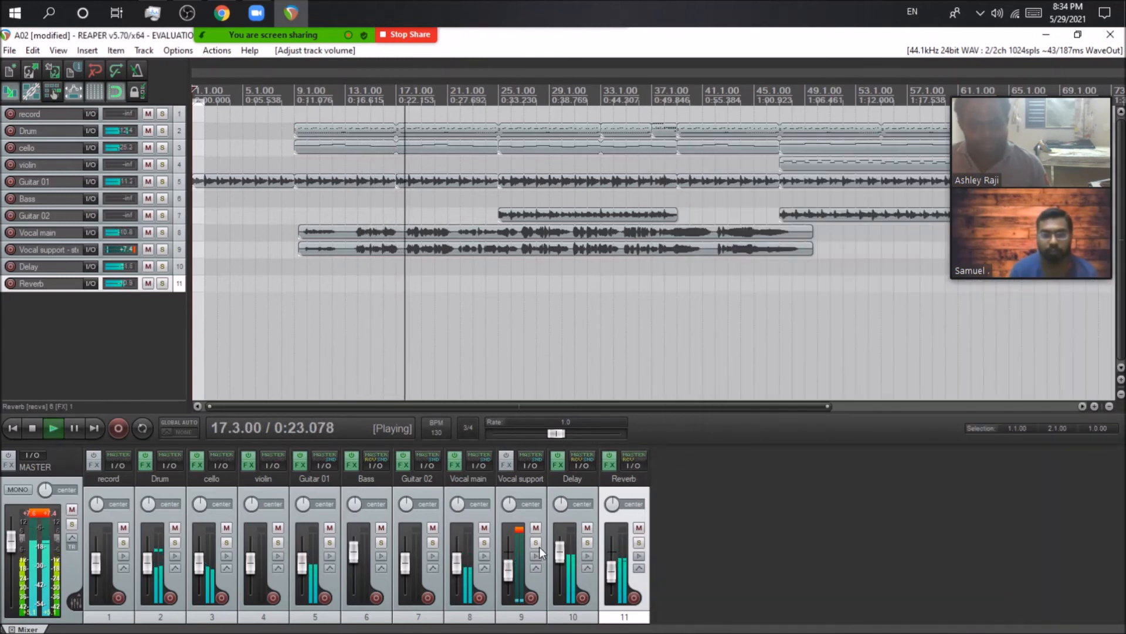
Set the Vocal support - stem track's volume to -20 dB in its routing and close it
mouse_move(452, 565)
click(530, 465)
text(-10)
key(BackSpace)
key(BackSpace)
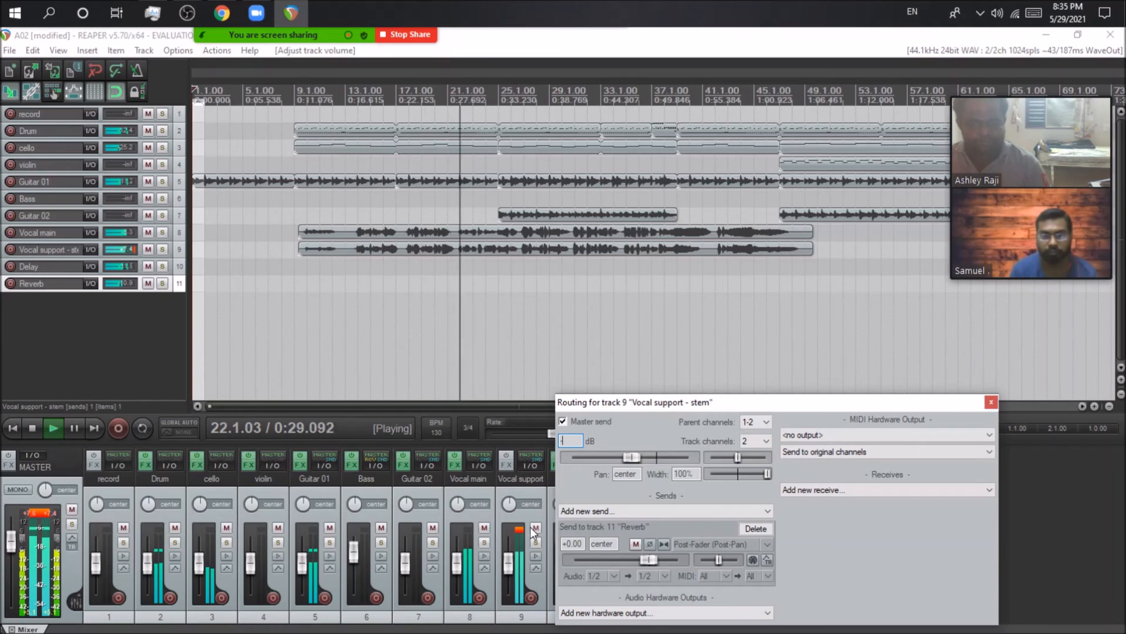
text(20)
key(Return)
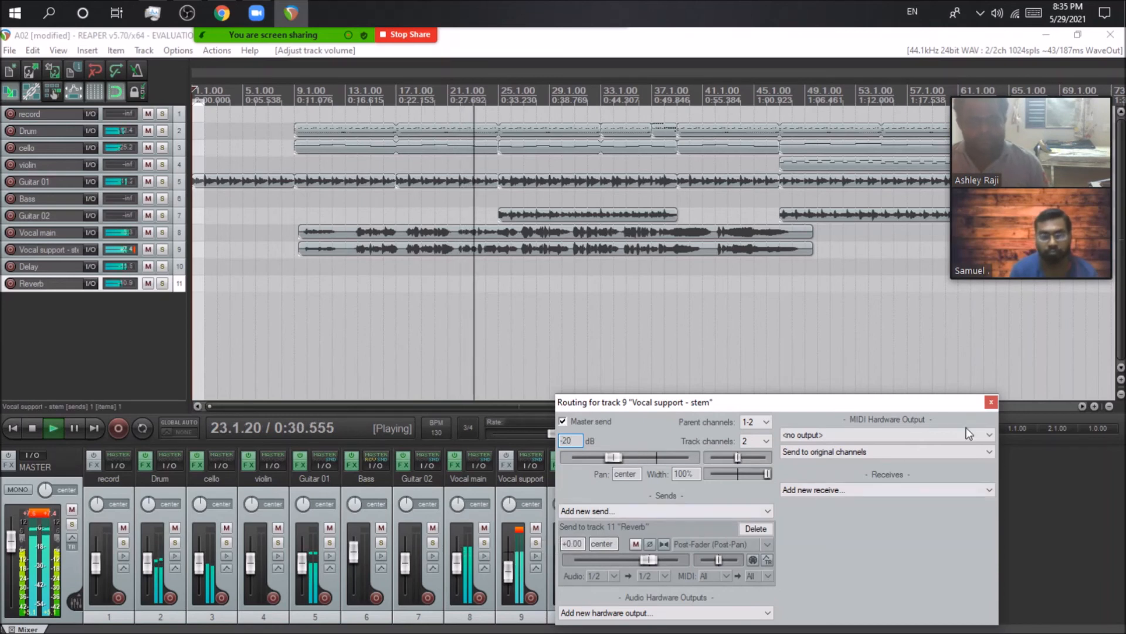
click(991, 402)
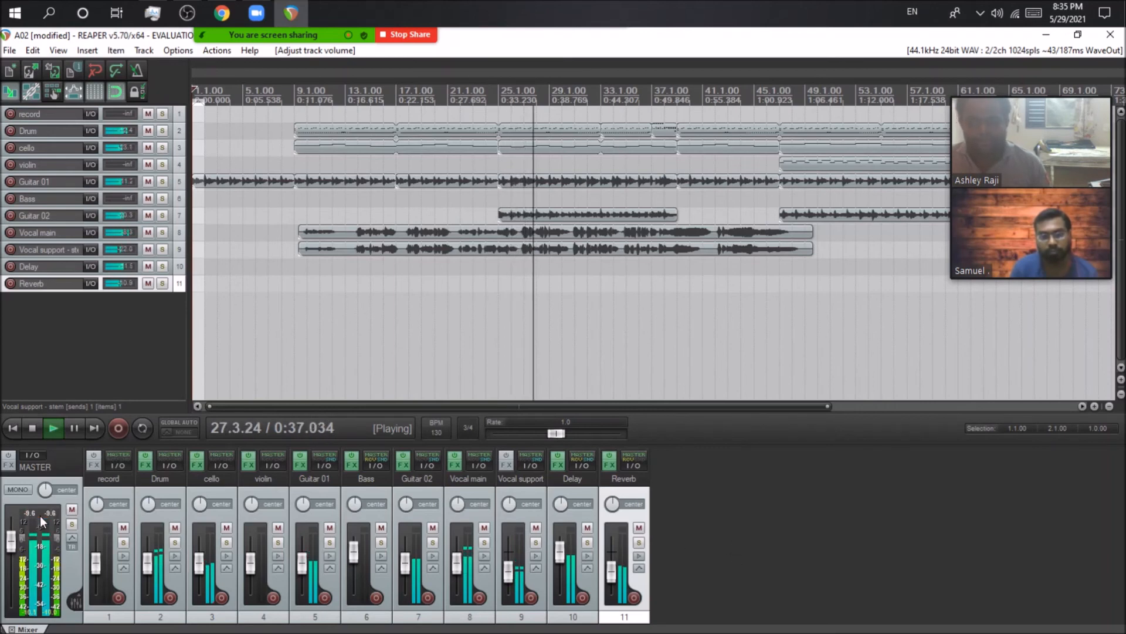
Compare the playing mix with the Reverb and Delay tracks muted and unmuted, and stop playback
click(639, 528)
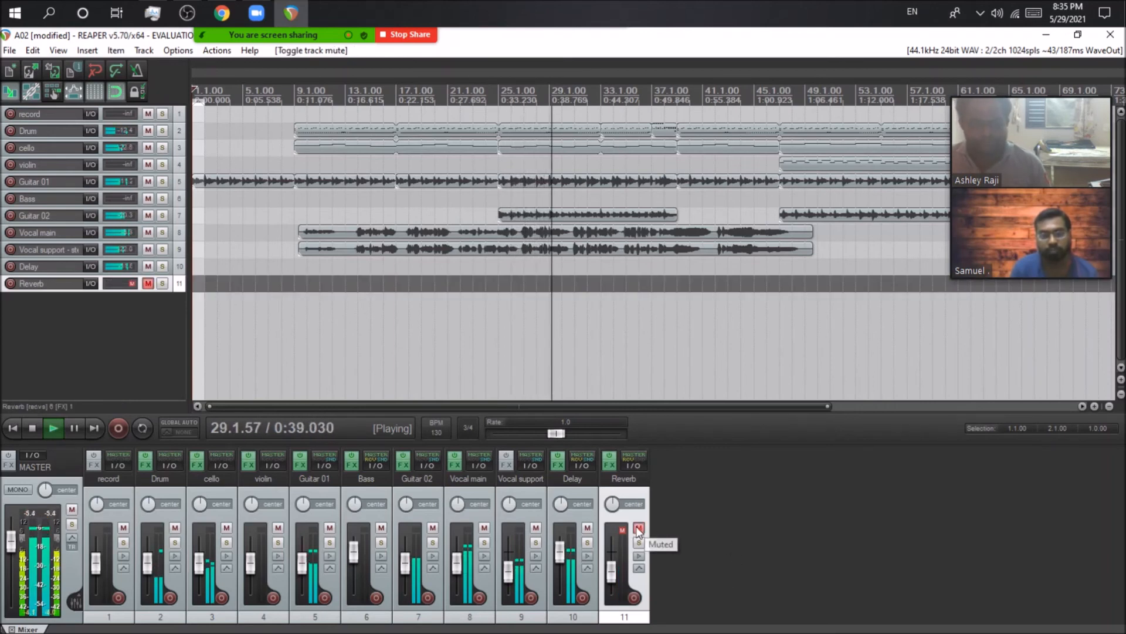
click(586, 528)
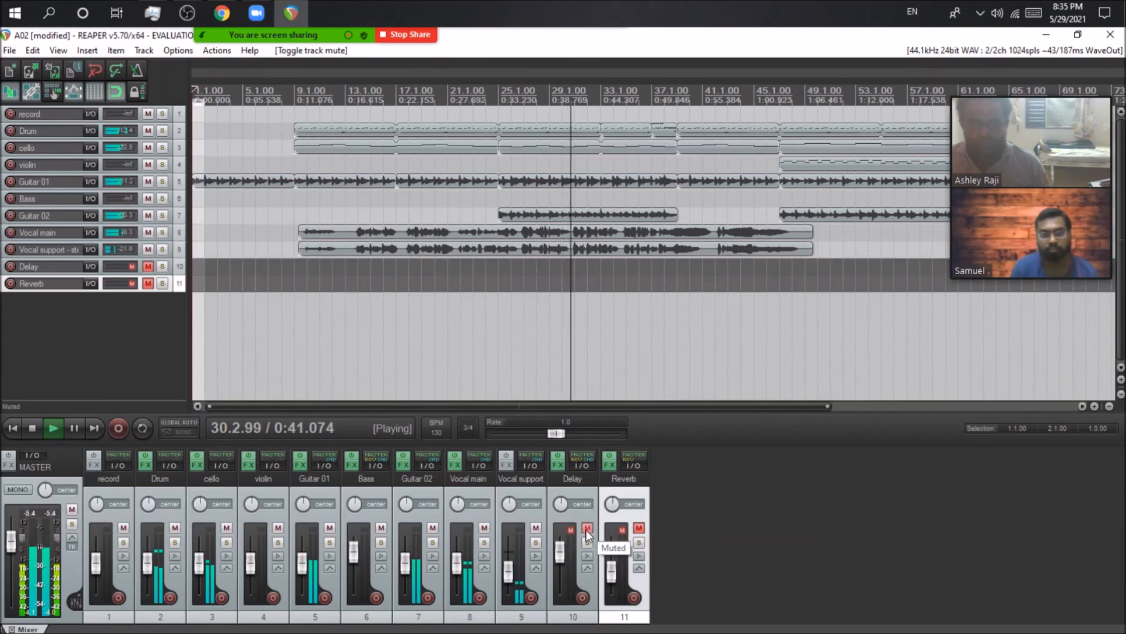
click(587, 528)
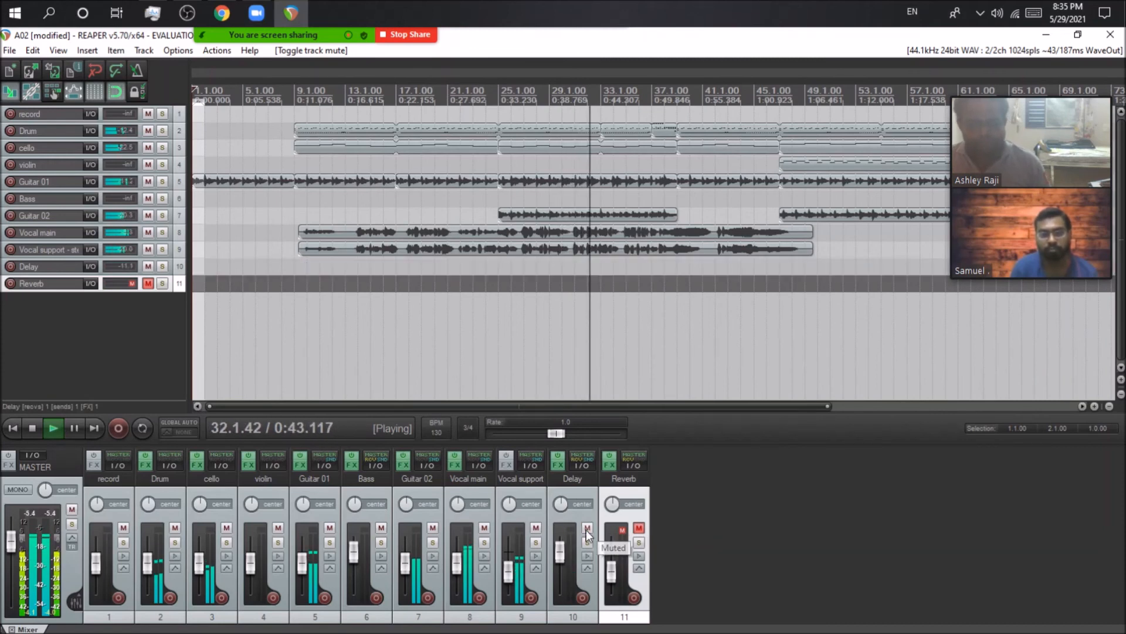
click(639, 528)
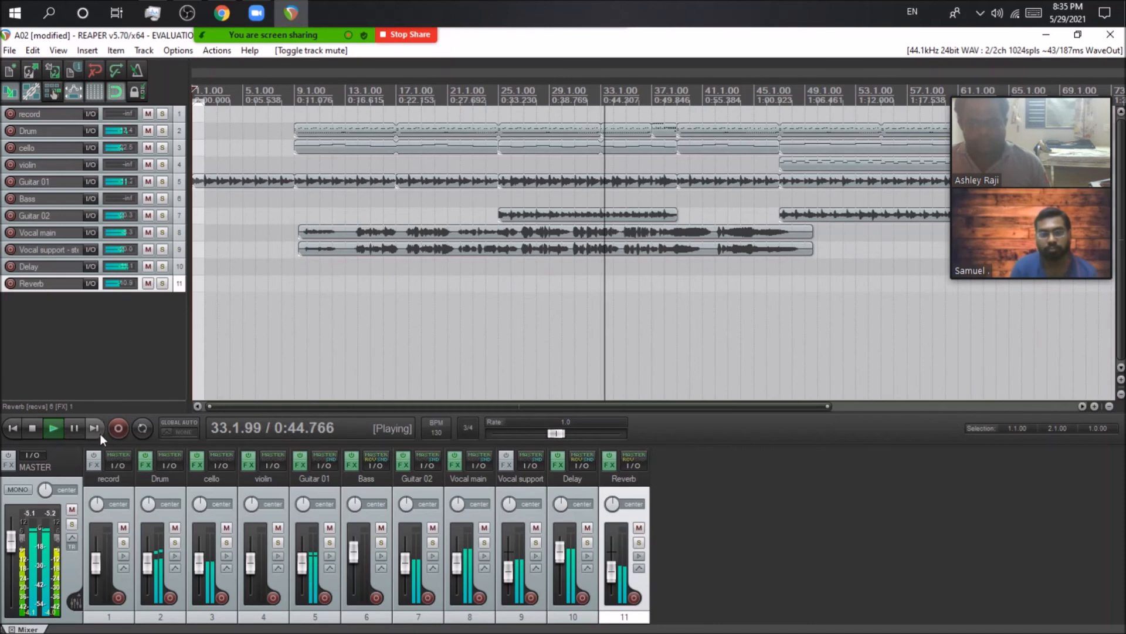
key(space)
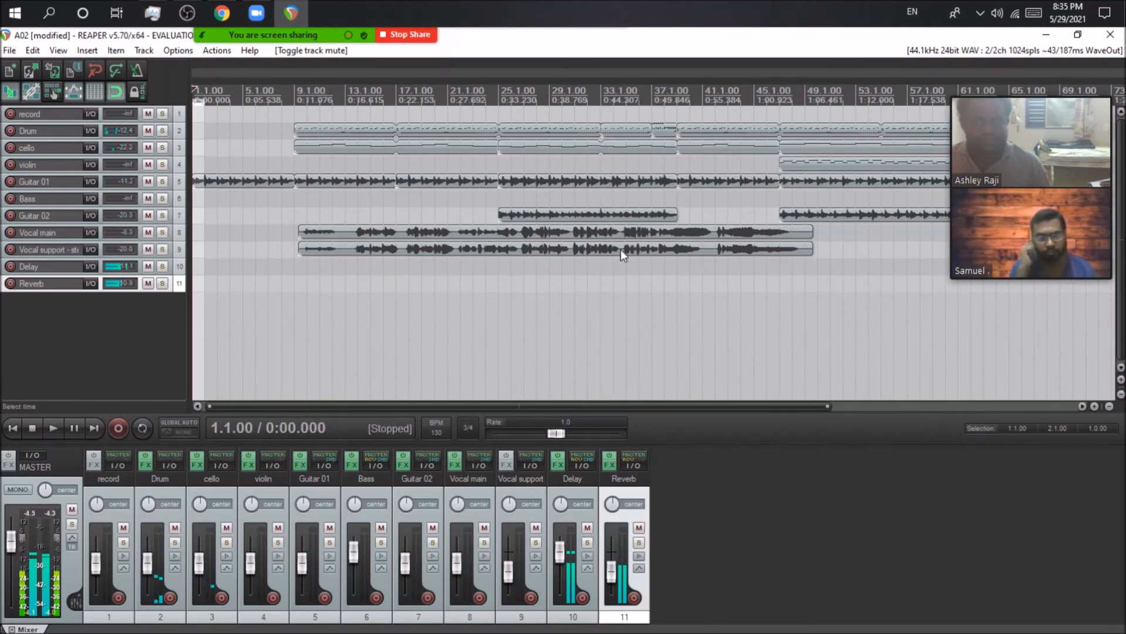
Raise the Reverb track's fader to about -8.26 dB and deselect all tracks
scroll(620, 249, down, 2)
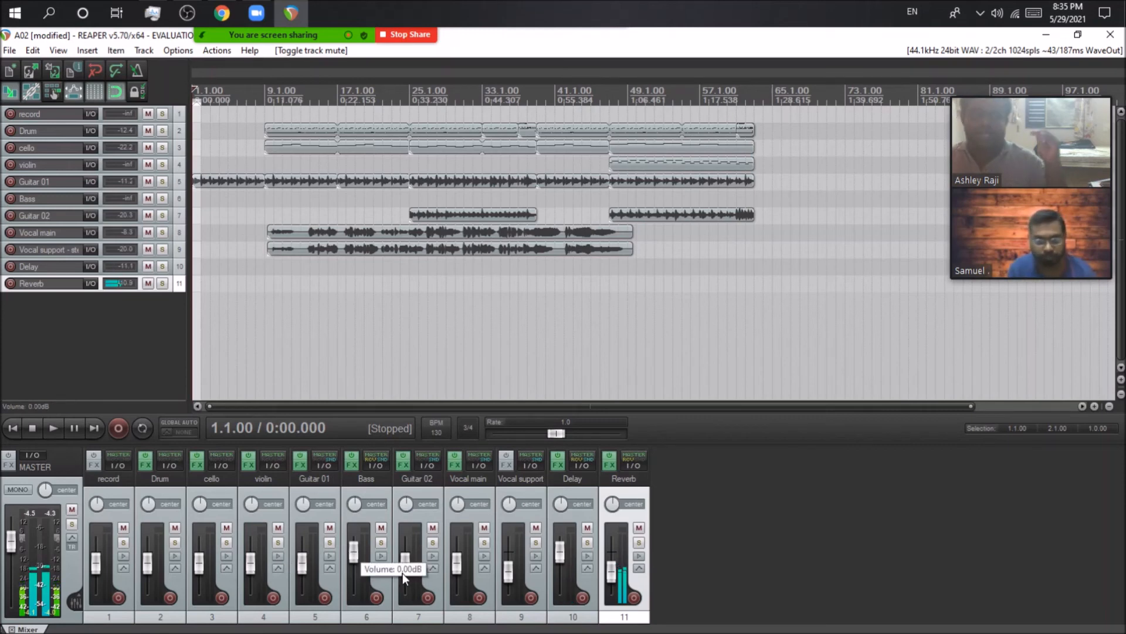
scroll(402, 572, down, 10)
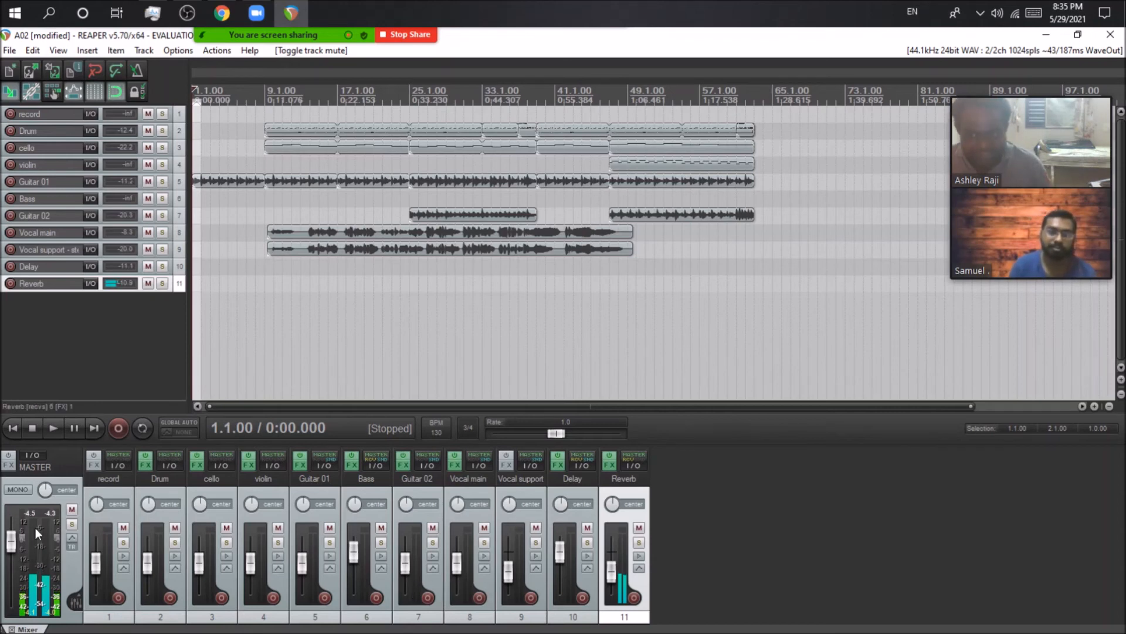
mouse_move(614, 574)
mouse_down()
mouse_move(610, 538)
mouse_move(614, 565)
mouse_up()
click(804, 498)
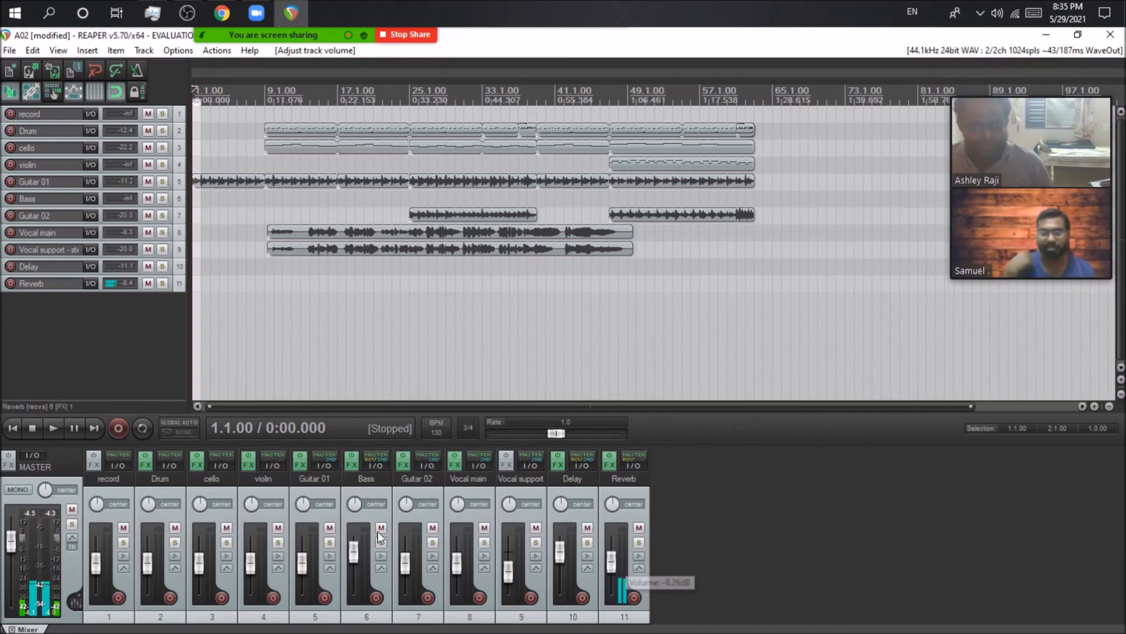
Check the Guitar 01 track's volume and the Reverb track's routing, and select the Reverb track
mouse_move(301, 565)
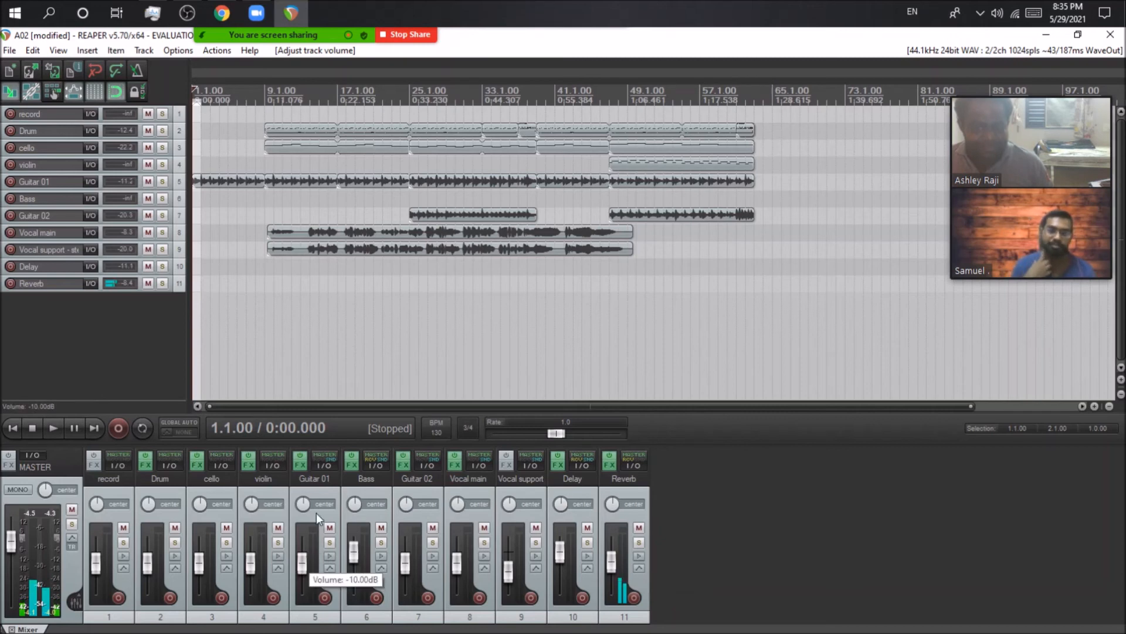
click(319, 491)
click(630, 464)
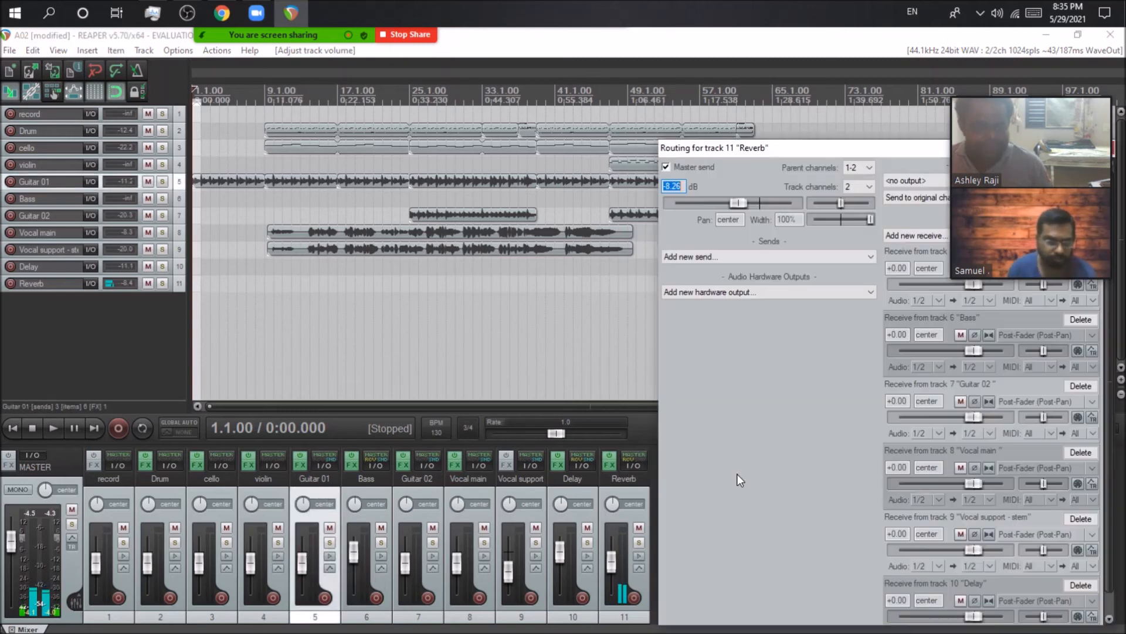
click(635, 431)
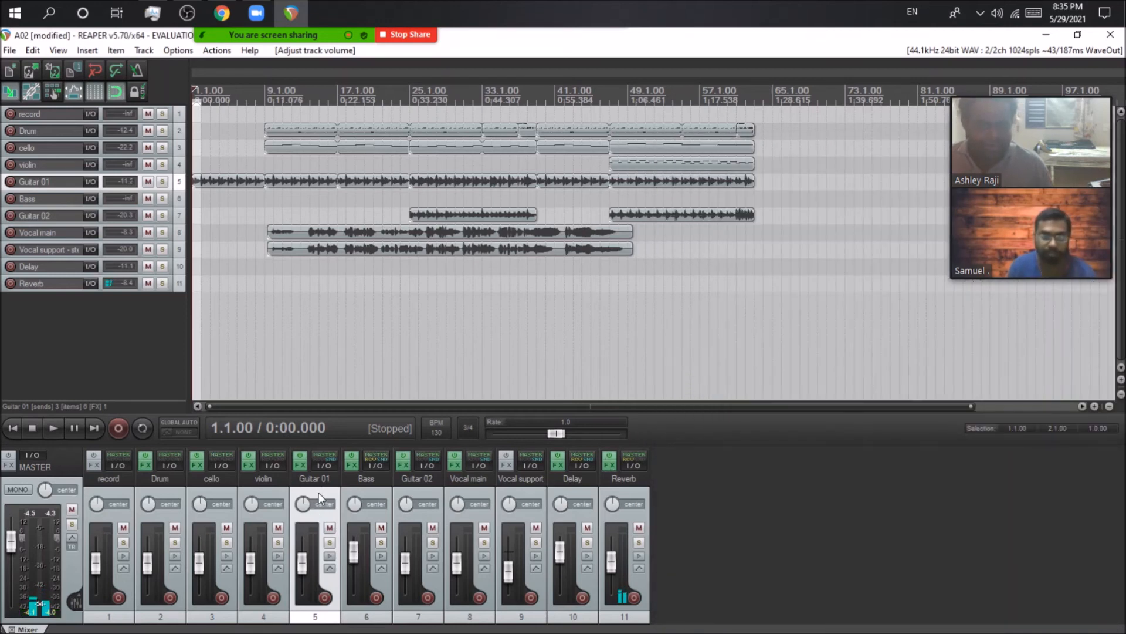
click(631, 491)
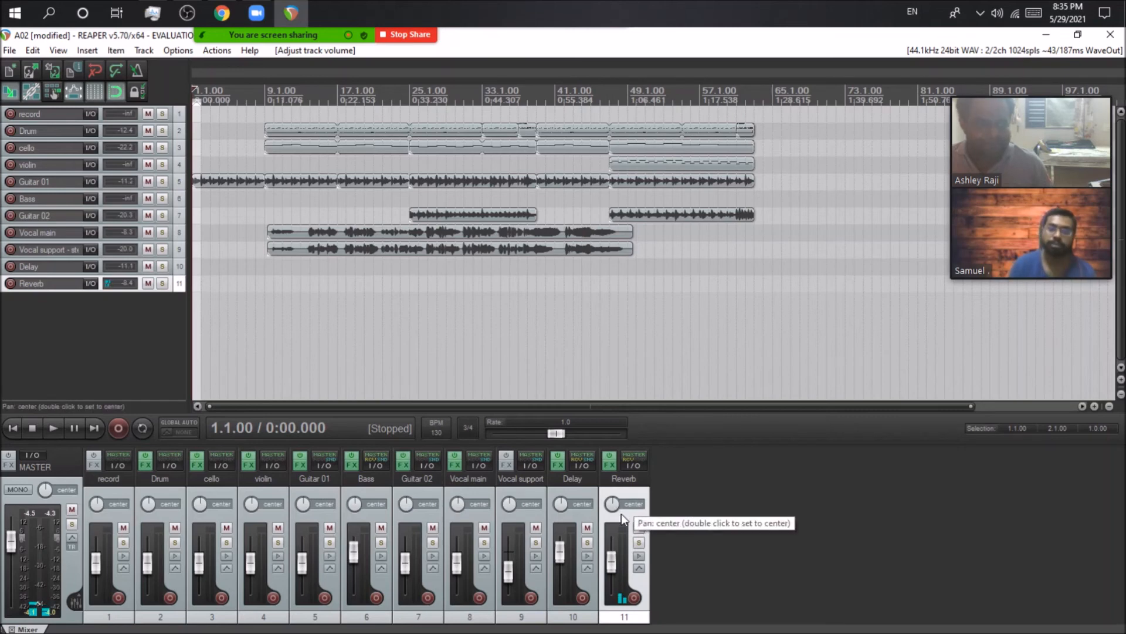
Set the Delay track's volume to -10 dB in its routing and close it
click(569, 466)
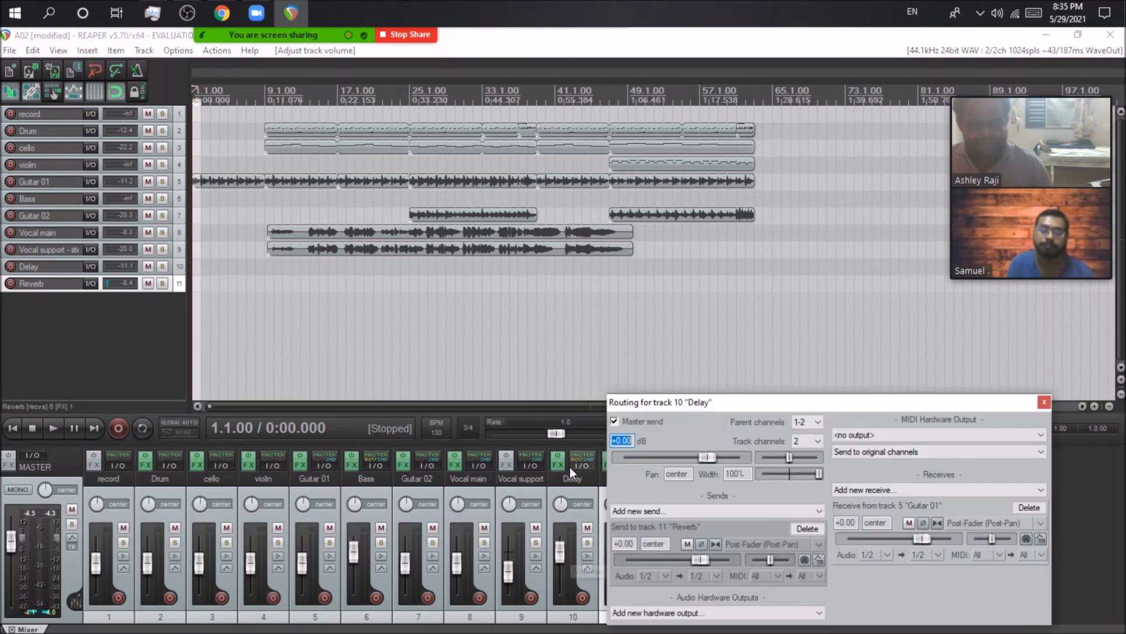
text(-10)
key(Return)
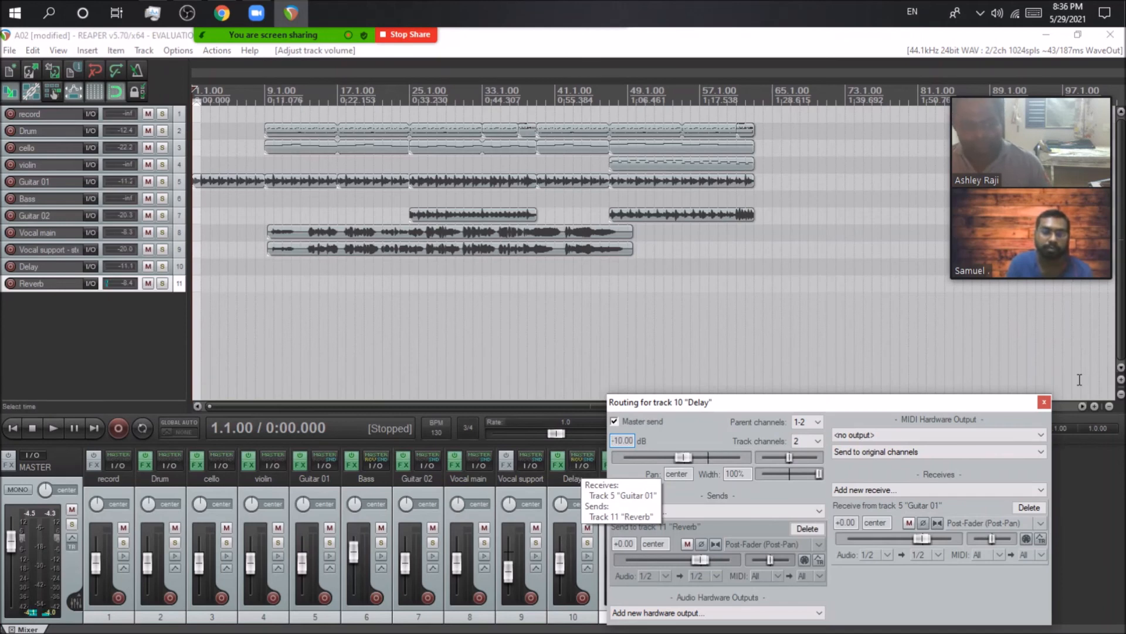
click(1044, 402)
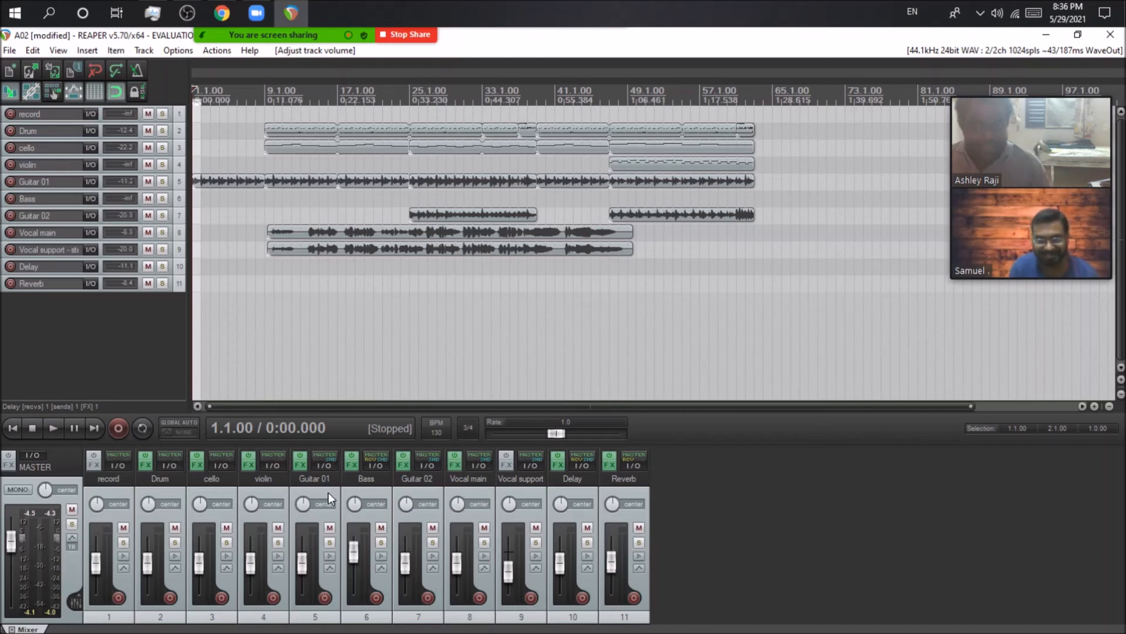
Lower the Guitar 01 track's volume slightly and close its routing
click(334, 463)
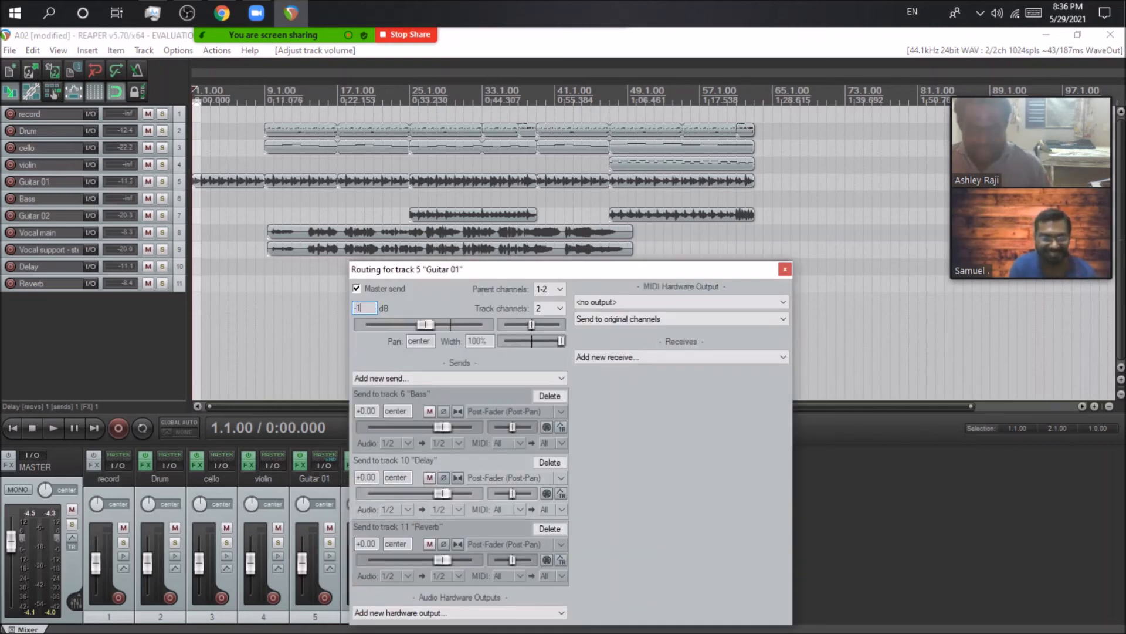
click(784, 269)
mouse_move(300, 559)
mouse_down()
mouse_move(302, 585)
mouse_move(305, 556)
mouse_up()
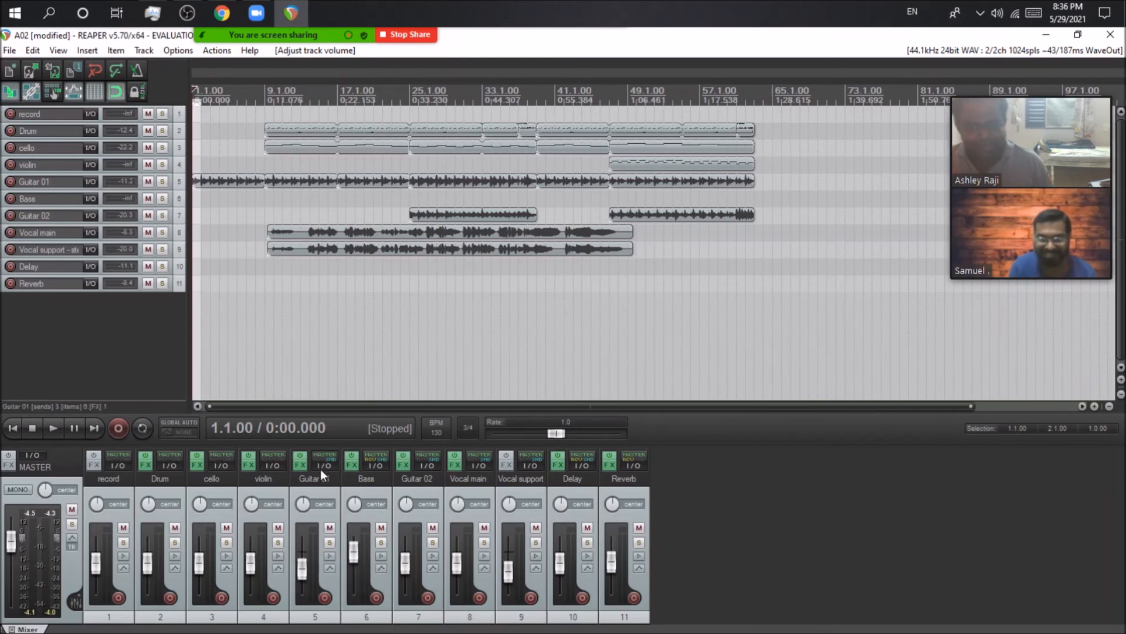
Set the Guitar 01 track's volume to -10 dB in its routing and close it
click(320, 469)
text(-10)
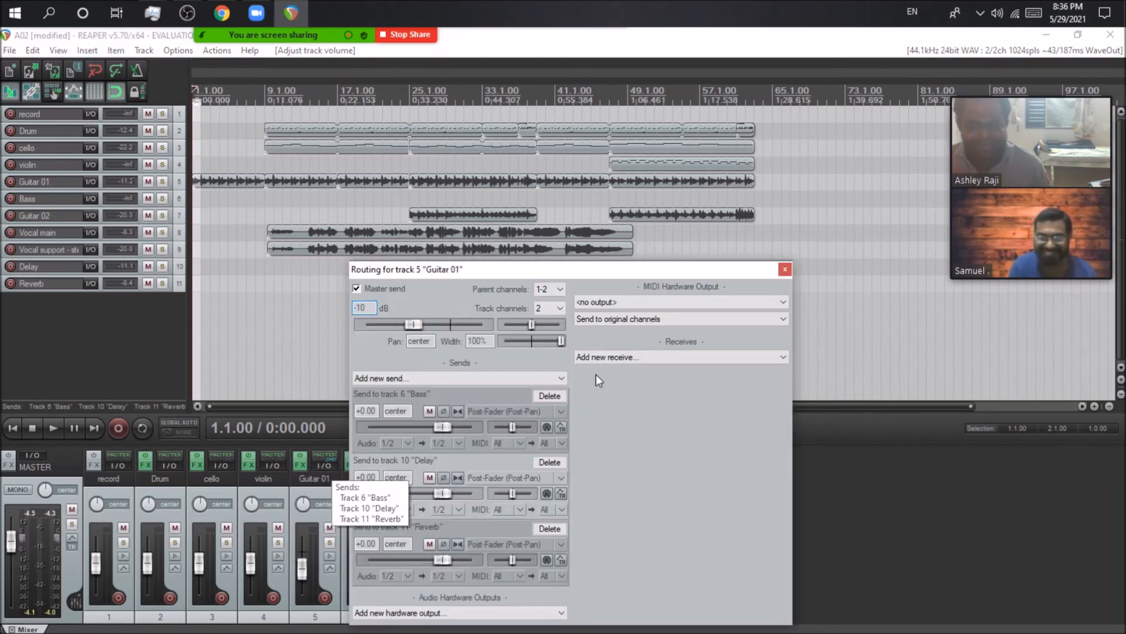
key(Return)
click(785, 269)
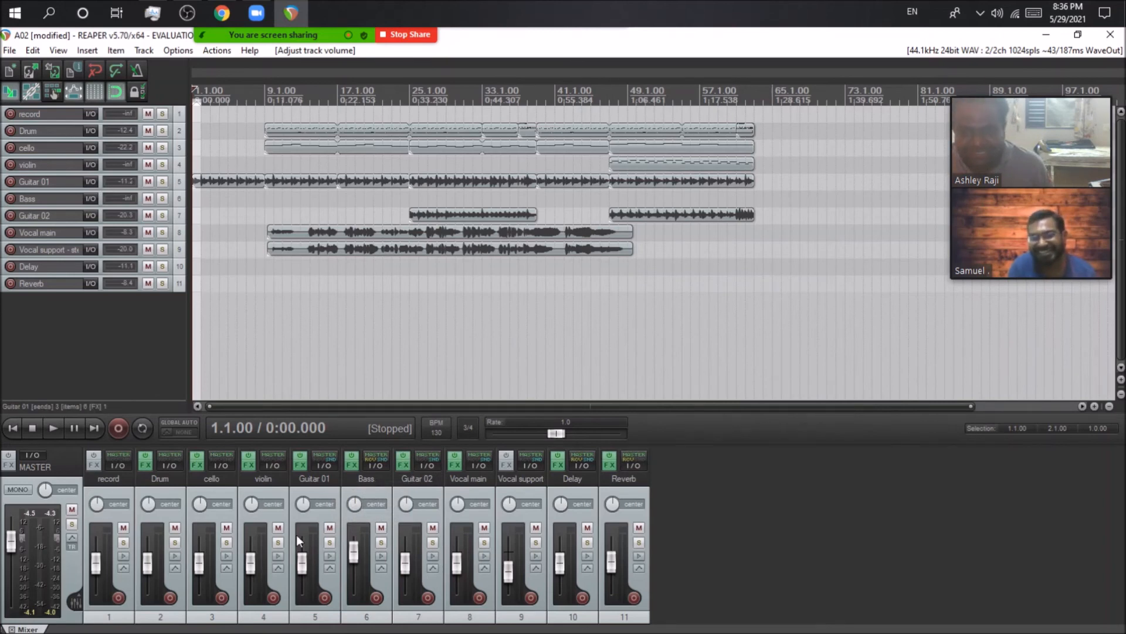
Set the Bass track's volume to -10 dB, close its routing and reset the master peak readout
click(365, 460)
text(-10)
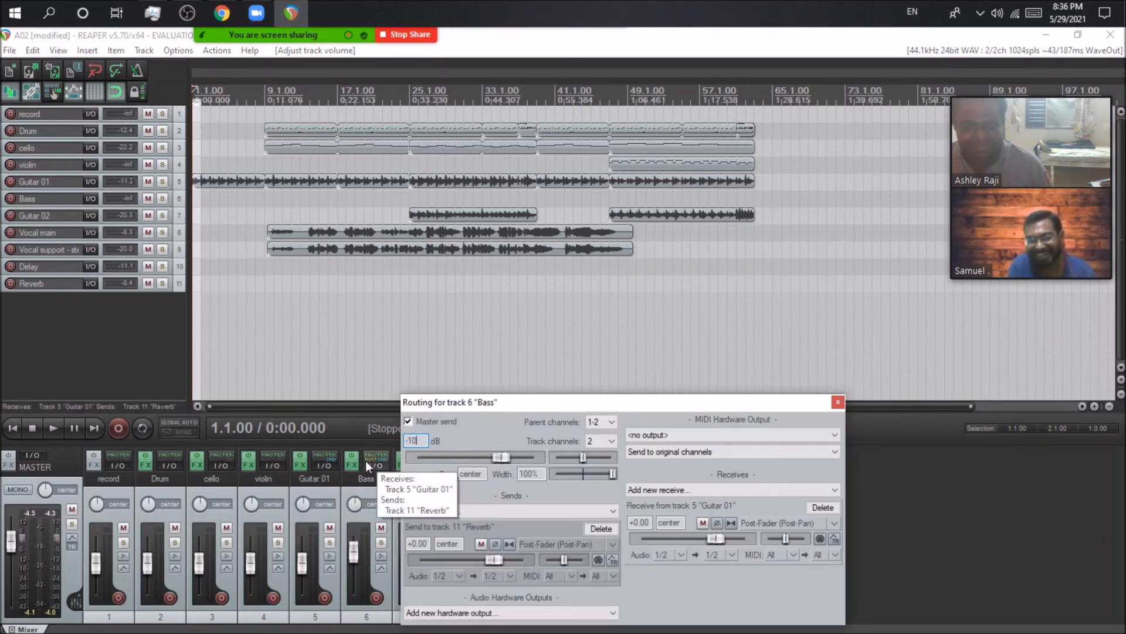
key(Return)
click(837, 402)
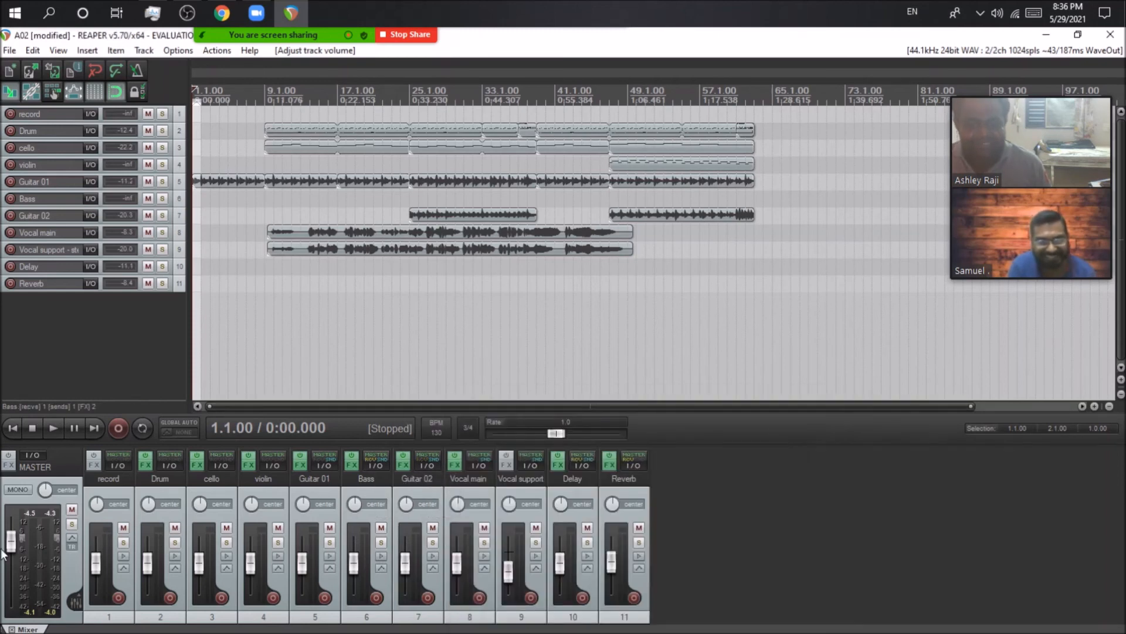
click(8, 548)
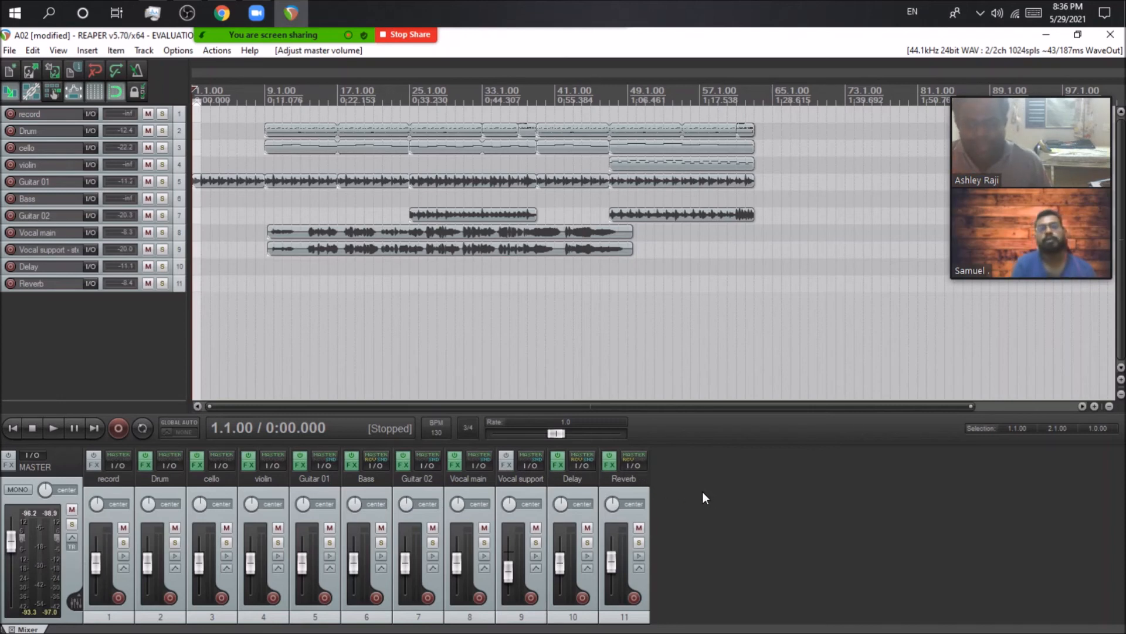
Add the JS: Master Limiter effect to the Master track and close its effects chain
click(12, 466)
click(118, 210)
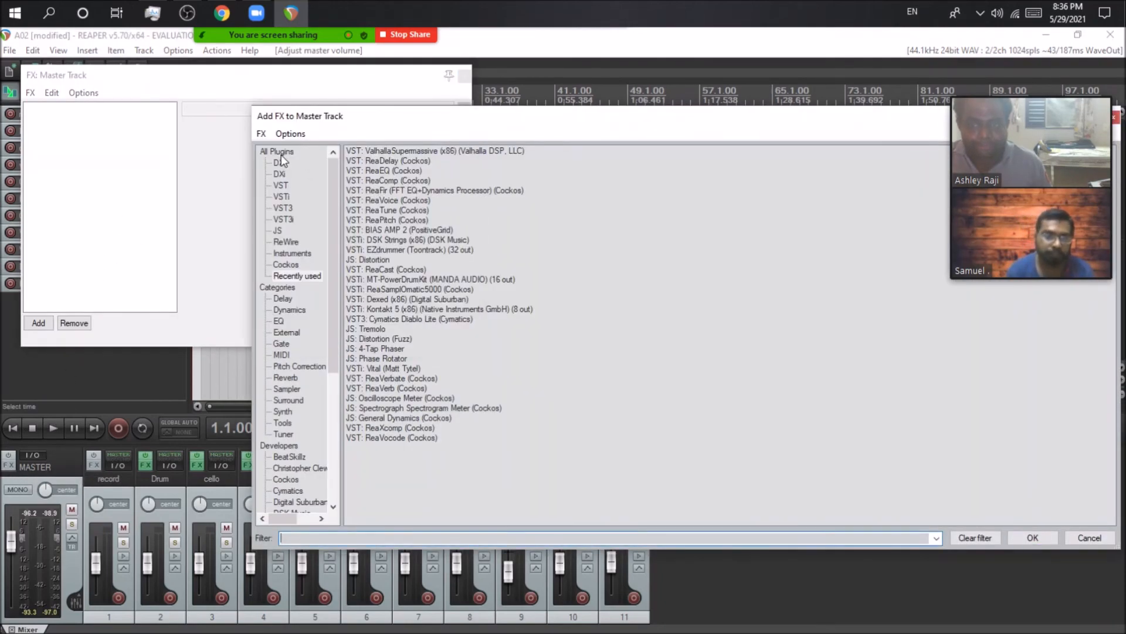
click(344, 539)
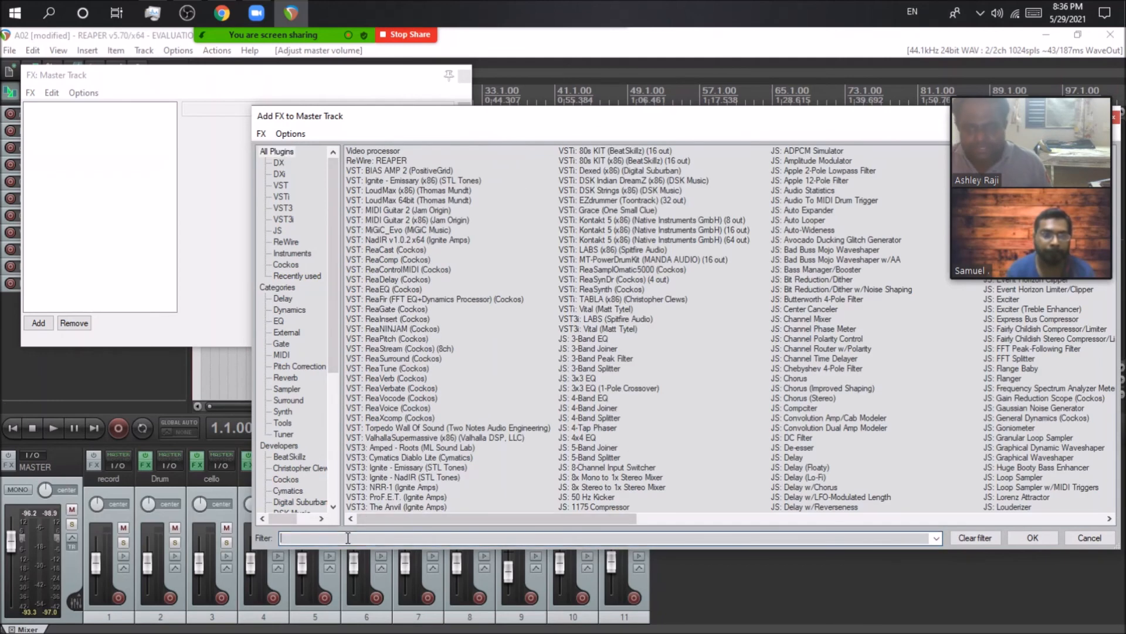
text(master)
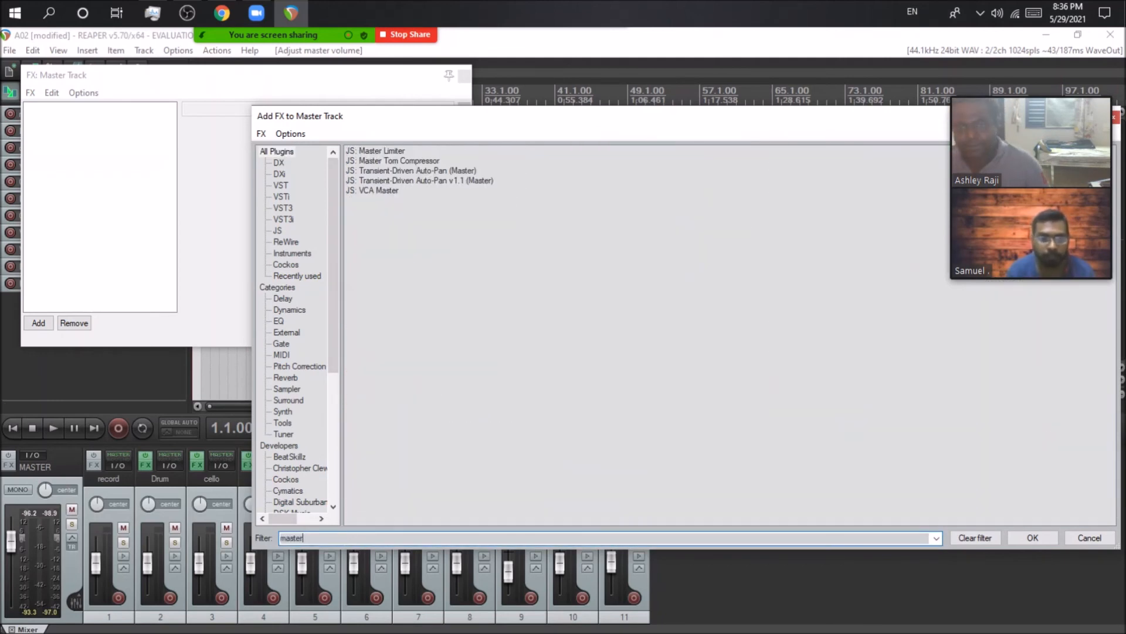
double_click(390, 151)
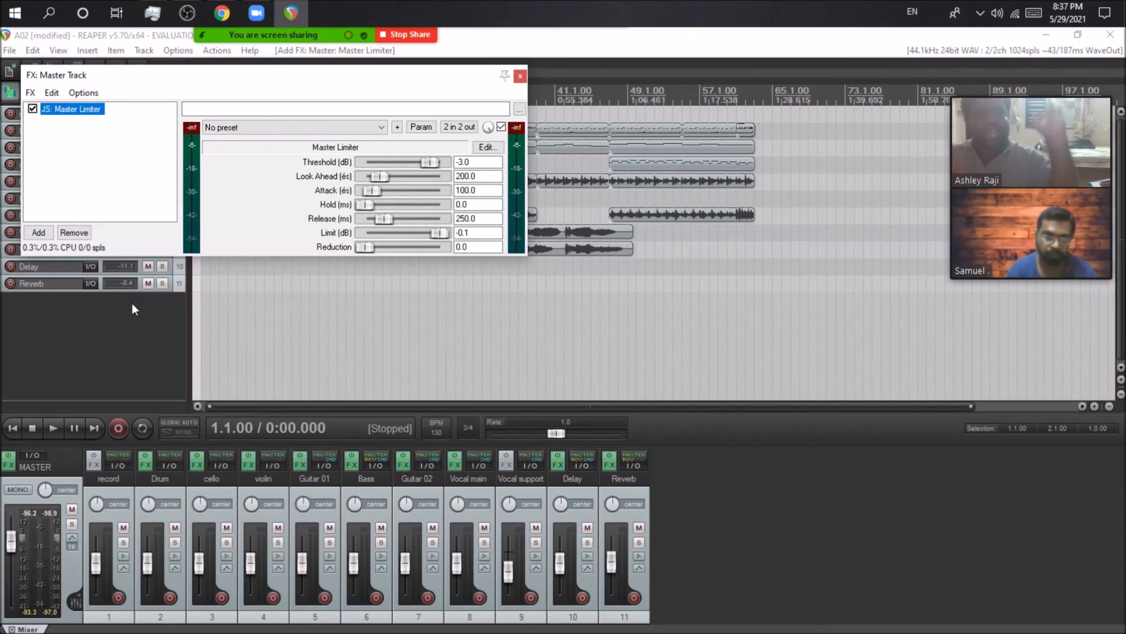
click(87, 121)
click(93, 113)
click(81, 134)
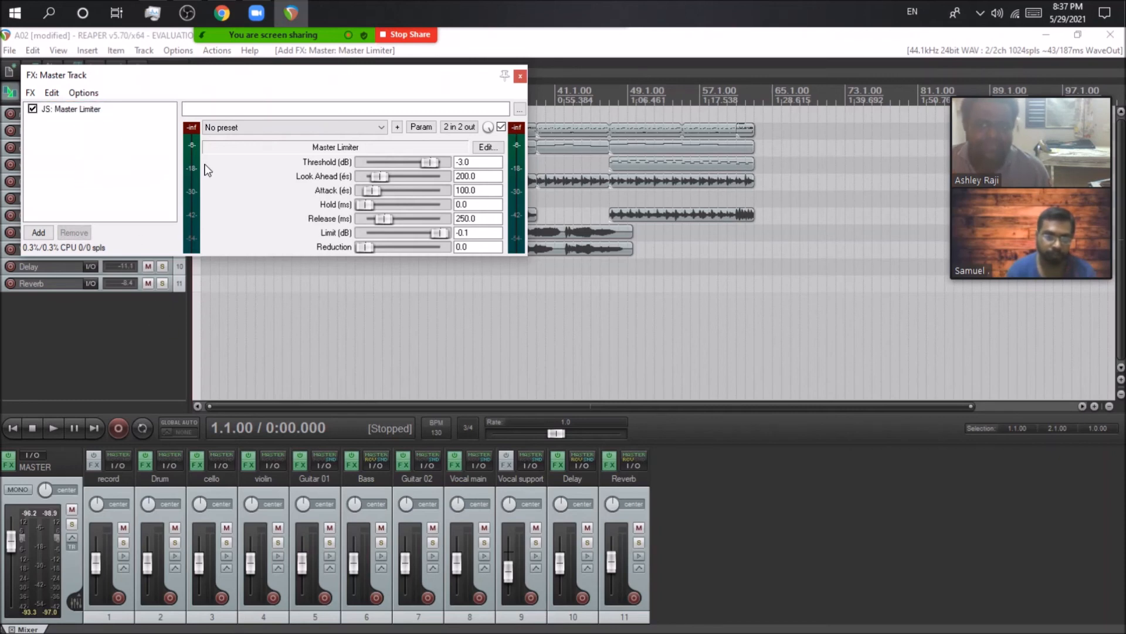
click(519, 76)
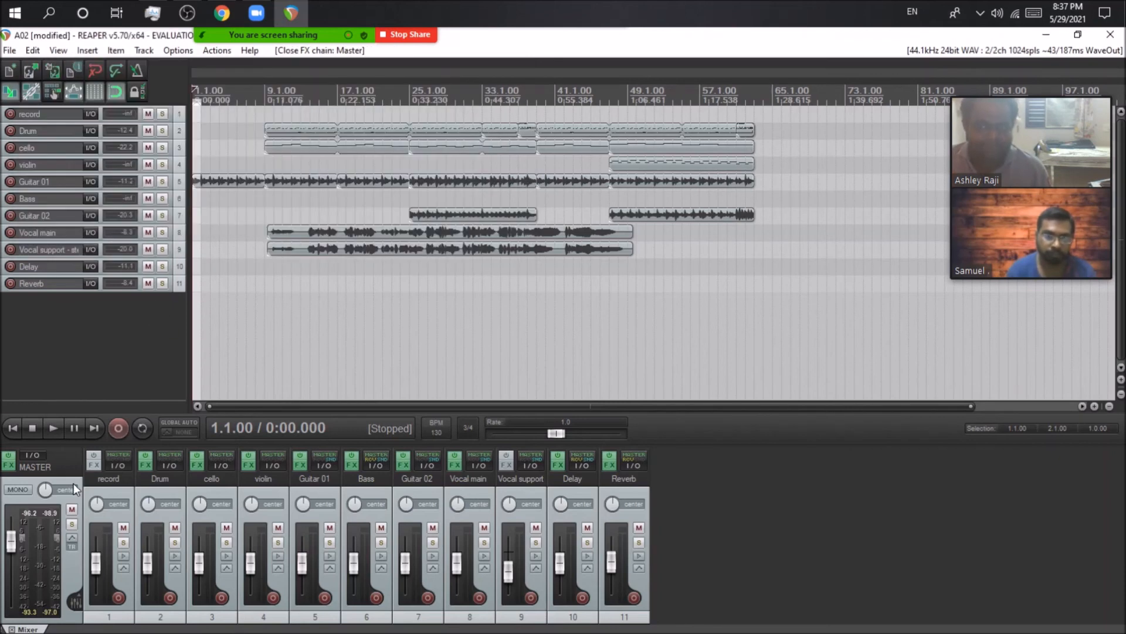
Reopen the Master track's effects chain and bypass the Master Limiter
click(9, 467)
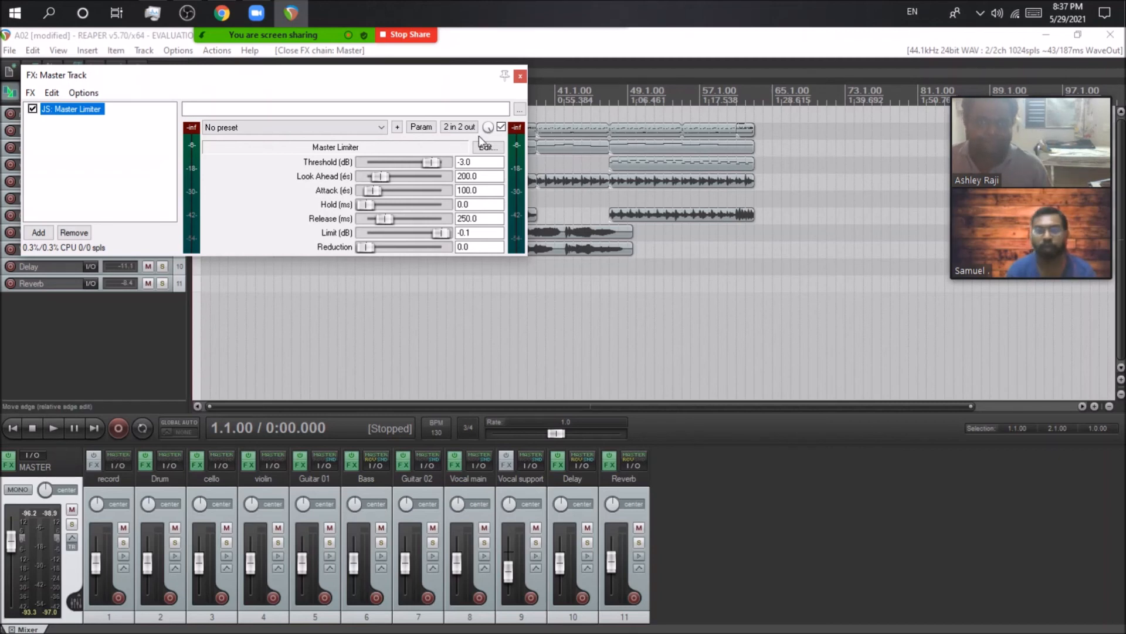
click(100, 151)
click(33, 109)
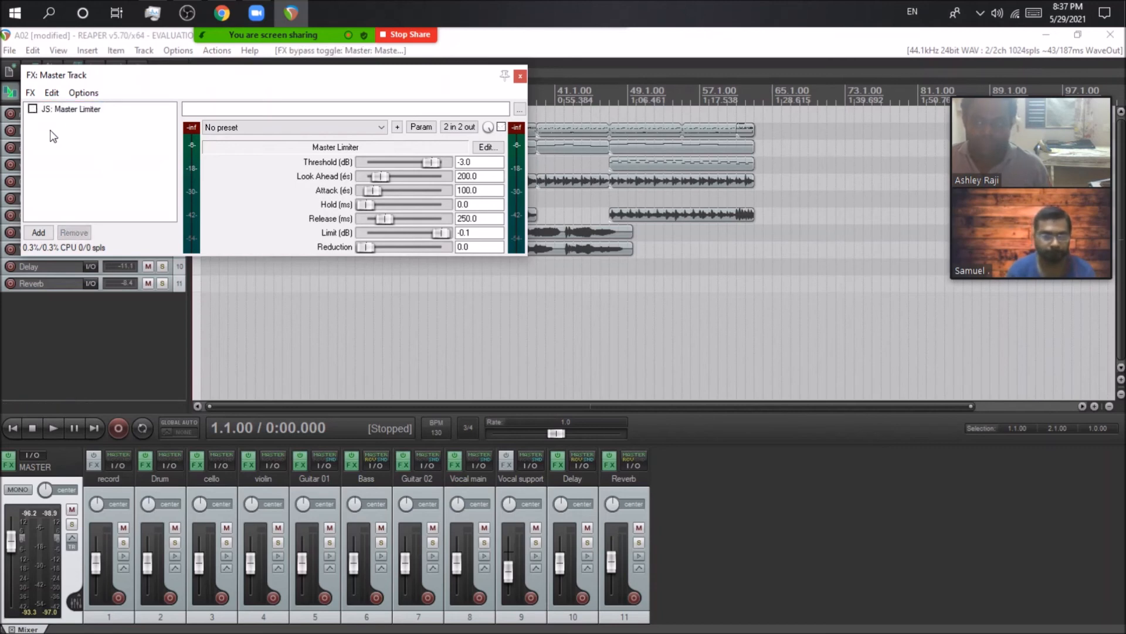
Add ReaComp to the Master track with the stock - Master Bus Glue preset and close the effects chain
double_click(68, 141)
click(287, 264)
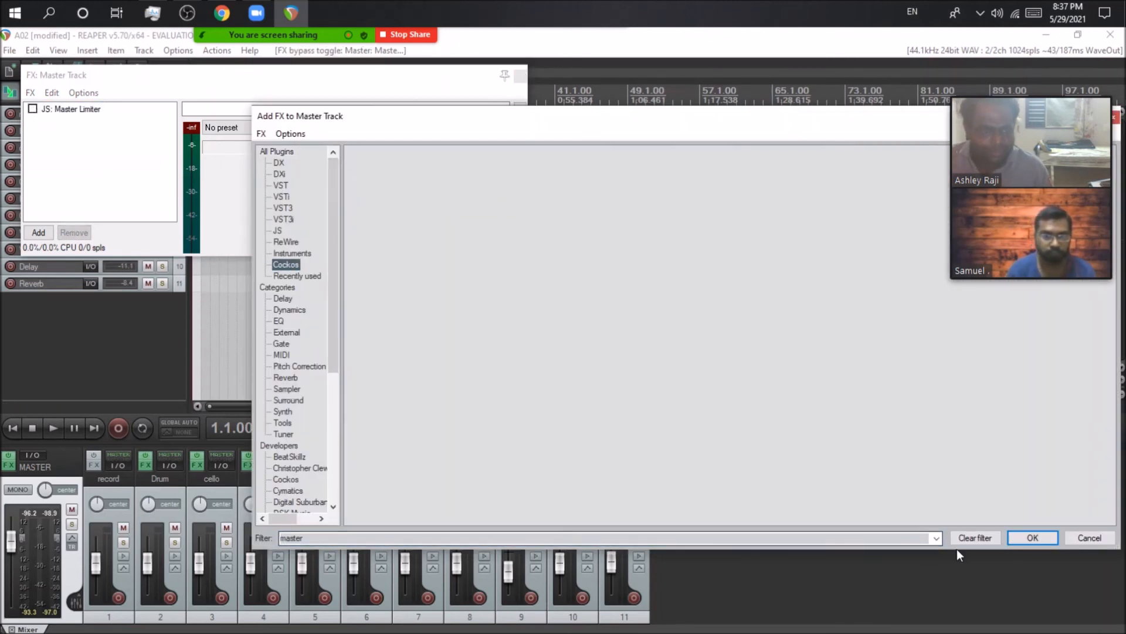
click(970, 538)
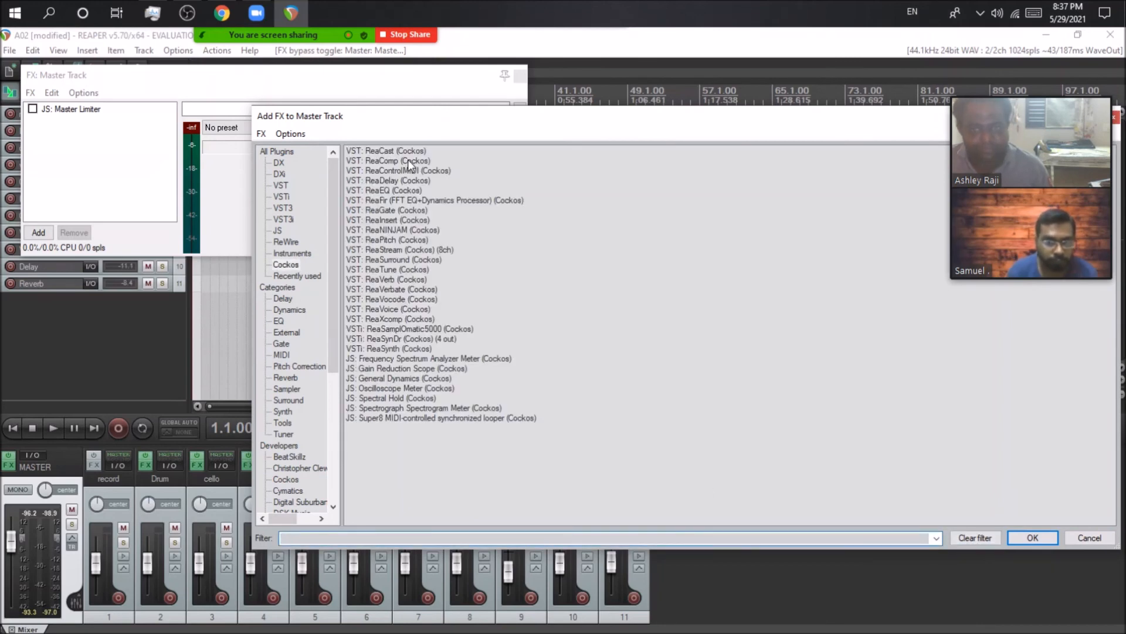
double_click(393, 162)
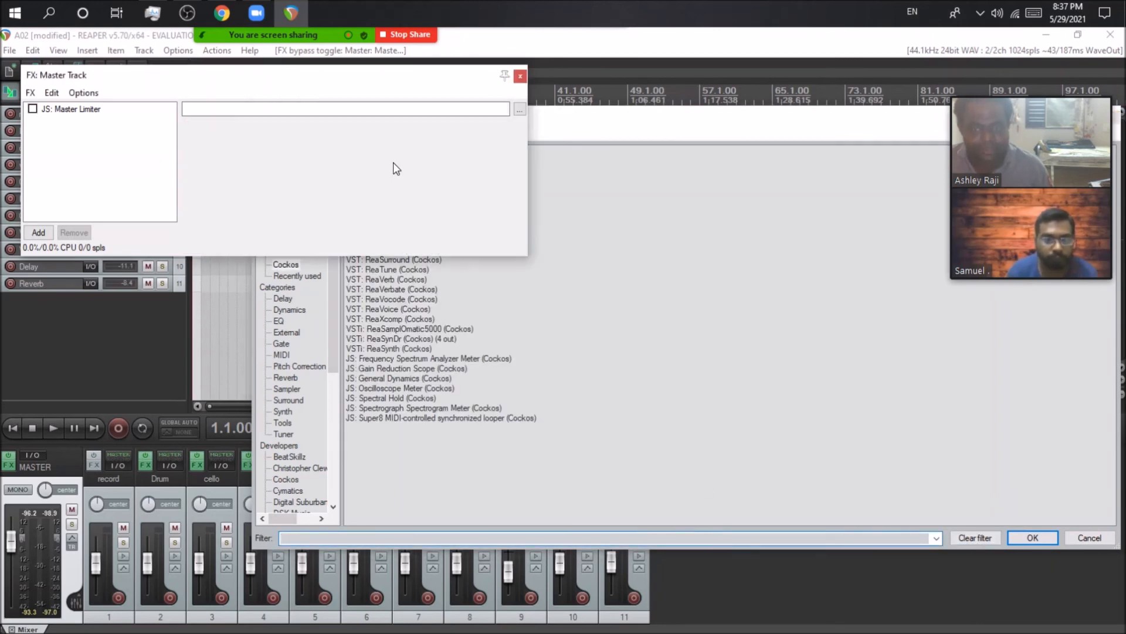
click(271, 129)
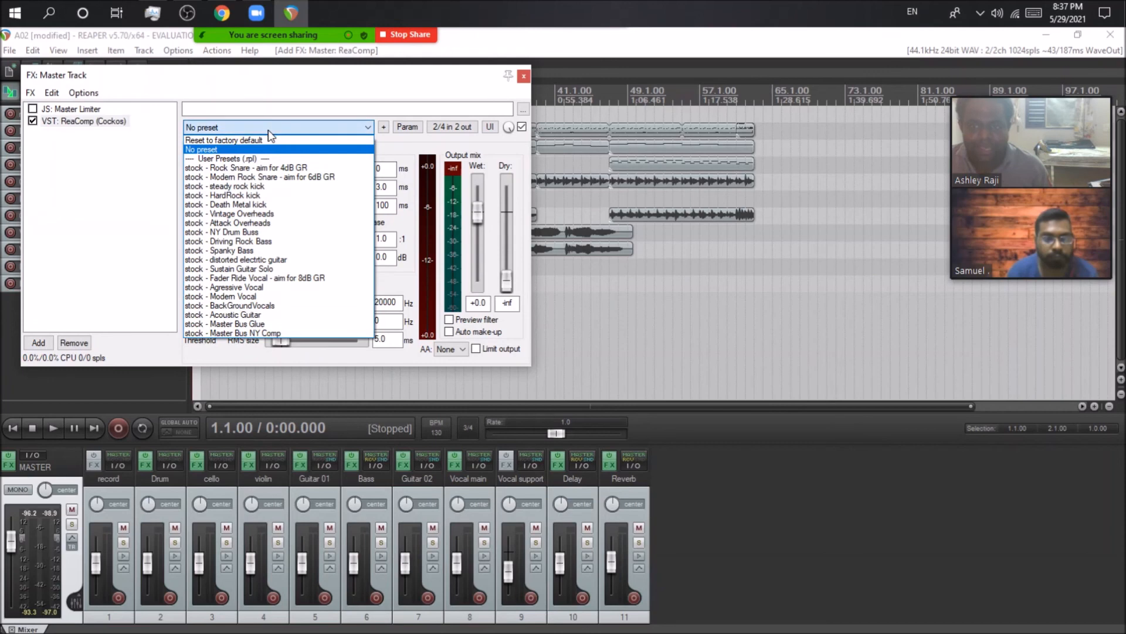
click(276, 323)
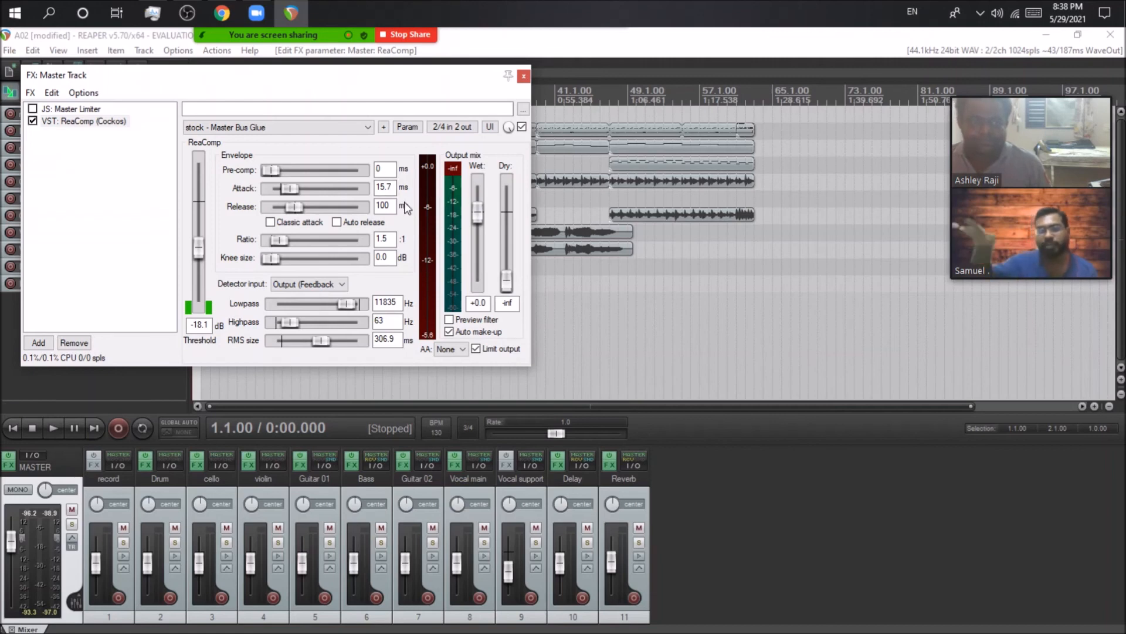
click(523, 76)
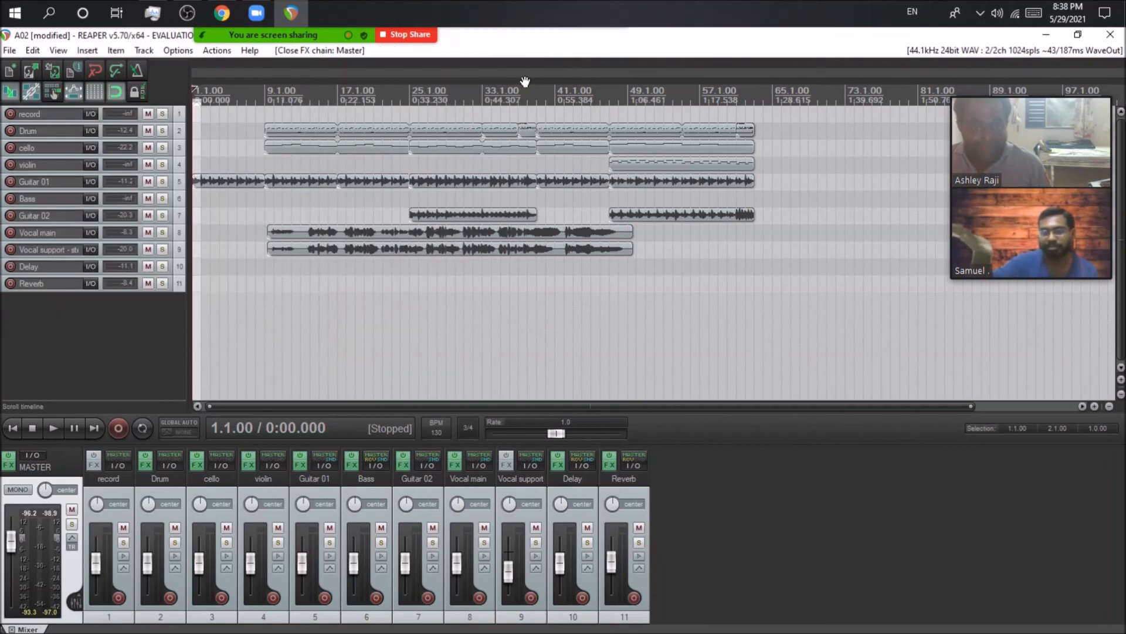
Solo the Vocal main and Vocal support tracks and play them briefly from bar 9
click(293, 271)
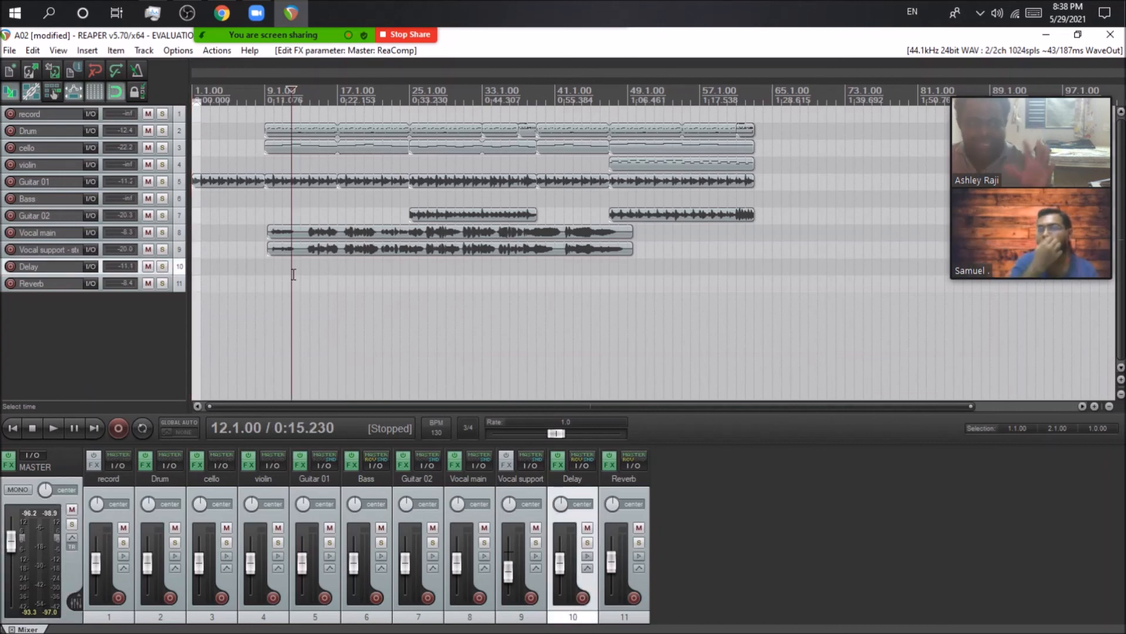
click(267, 256)
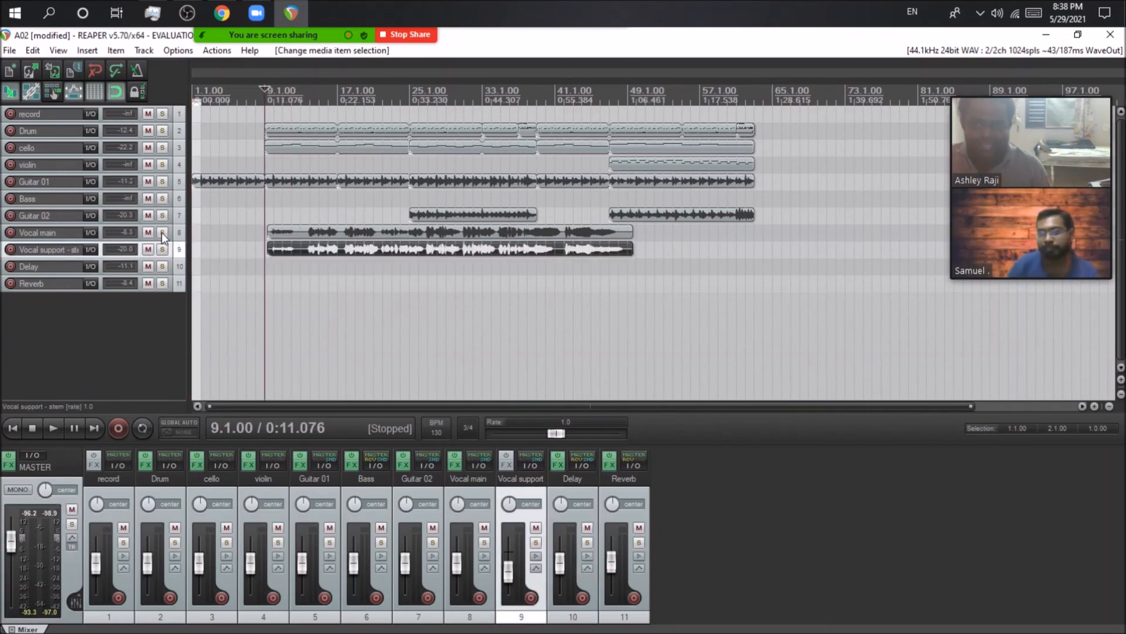
click(163, 232)
click(163, 249)
click(54, 428)
scroll(232, 341, up, 3)
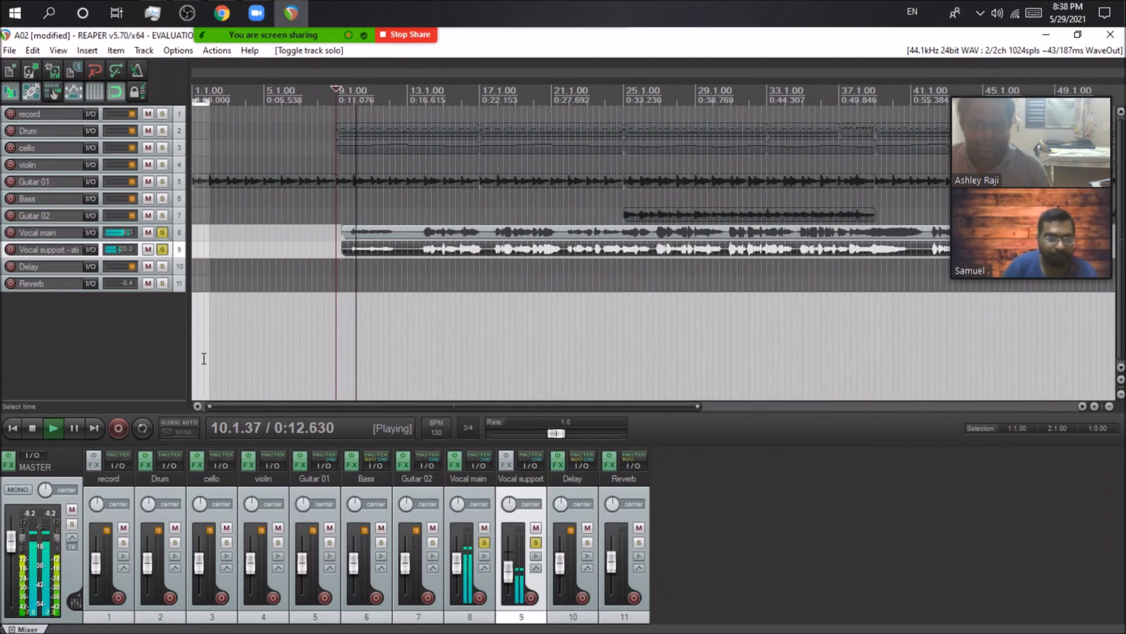
click(34, 429)
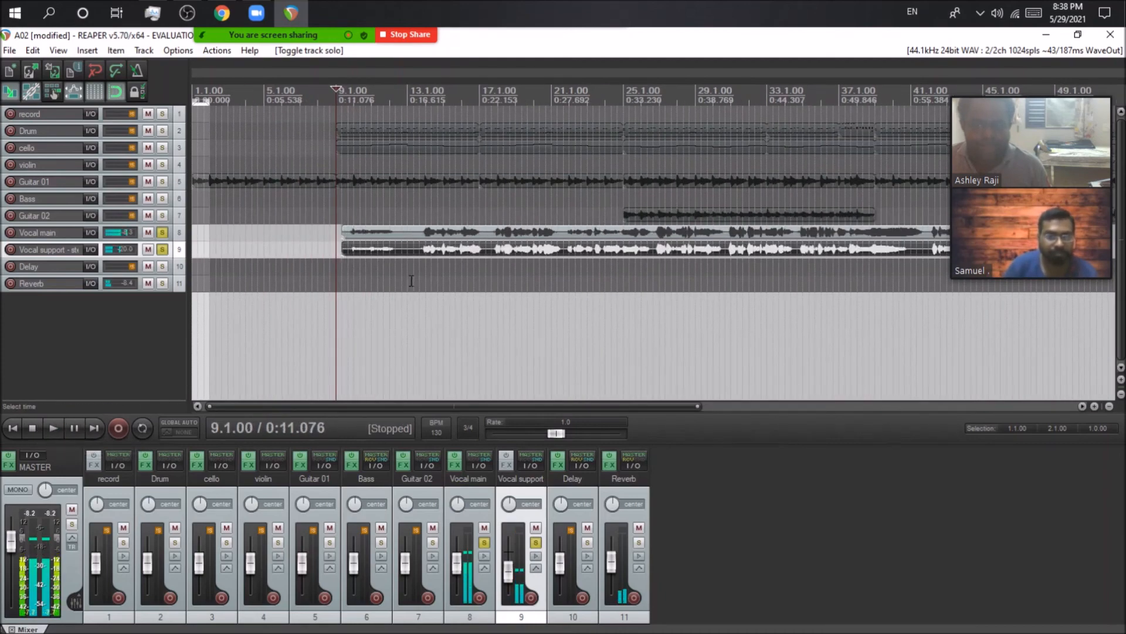
Set a time selection from 17.3.00 to 19.1.00 and lower the Reverb track's volume to about -25.1 dB
drag(491, 273, 511, 270)
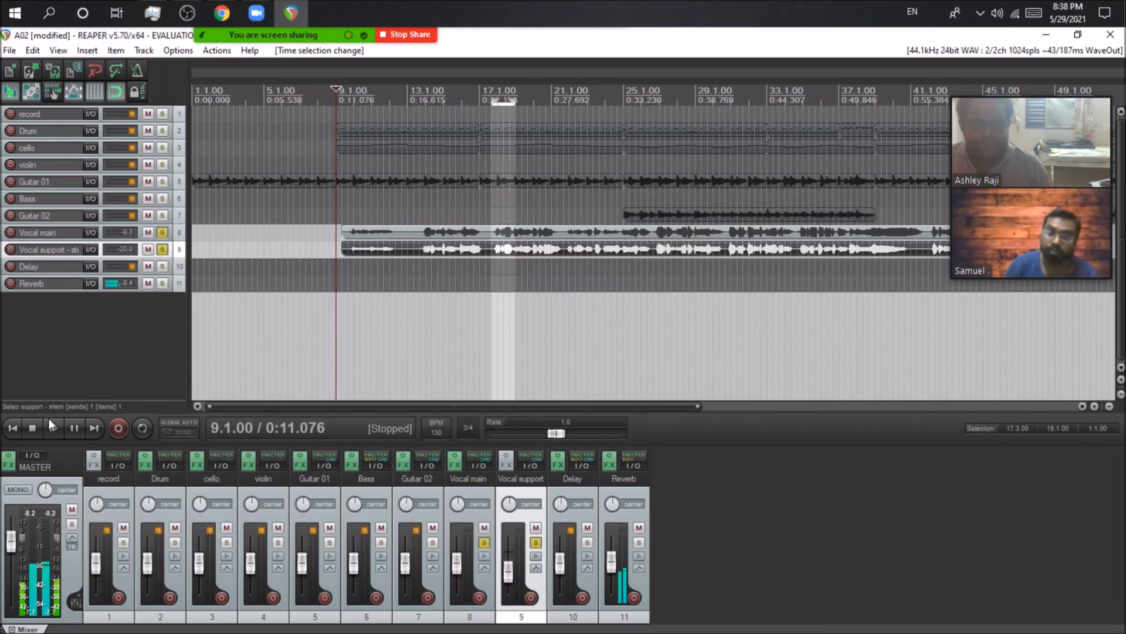
drag(610, 553, 609, 576)
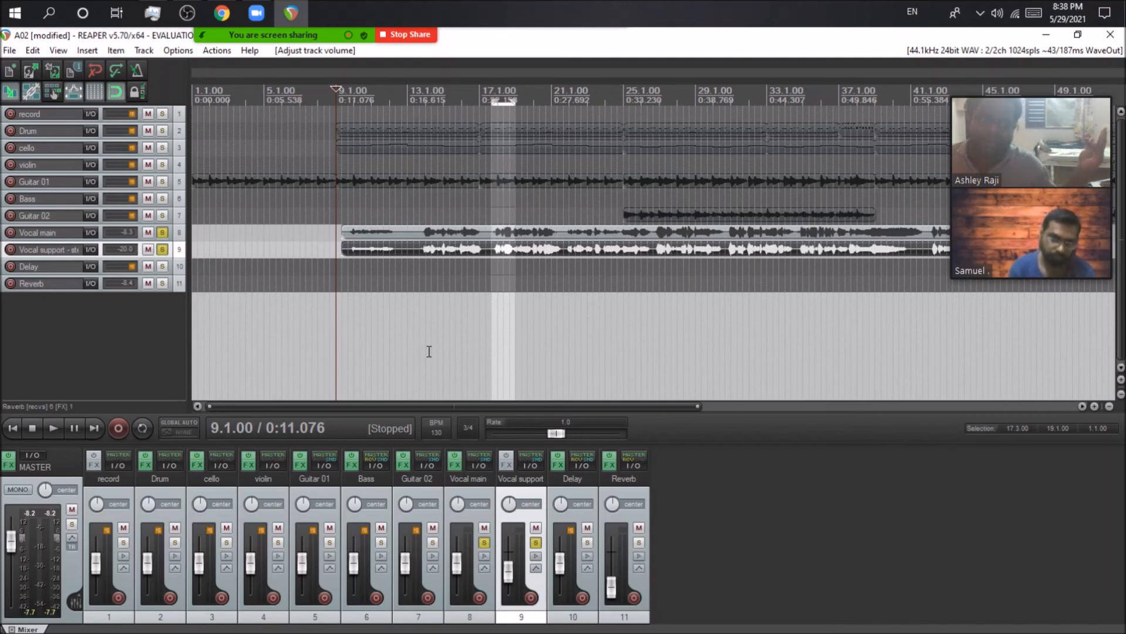
mouse_move(611, 585)
mouse_down()
mouse_move(609, 569)
mouse_move(608, 580)
mouse_up()
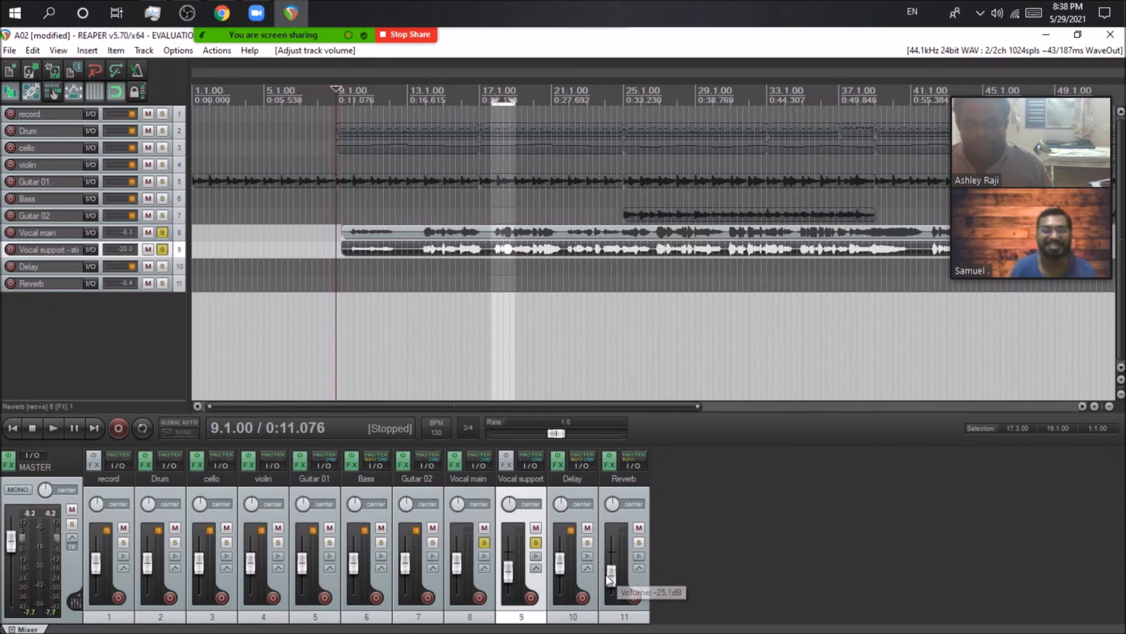
Unsolo all tracks and rename track 9 as Vocal suppot
click(536, 543)
double_click(530, 484)
click(528, 479)
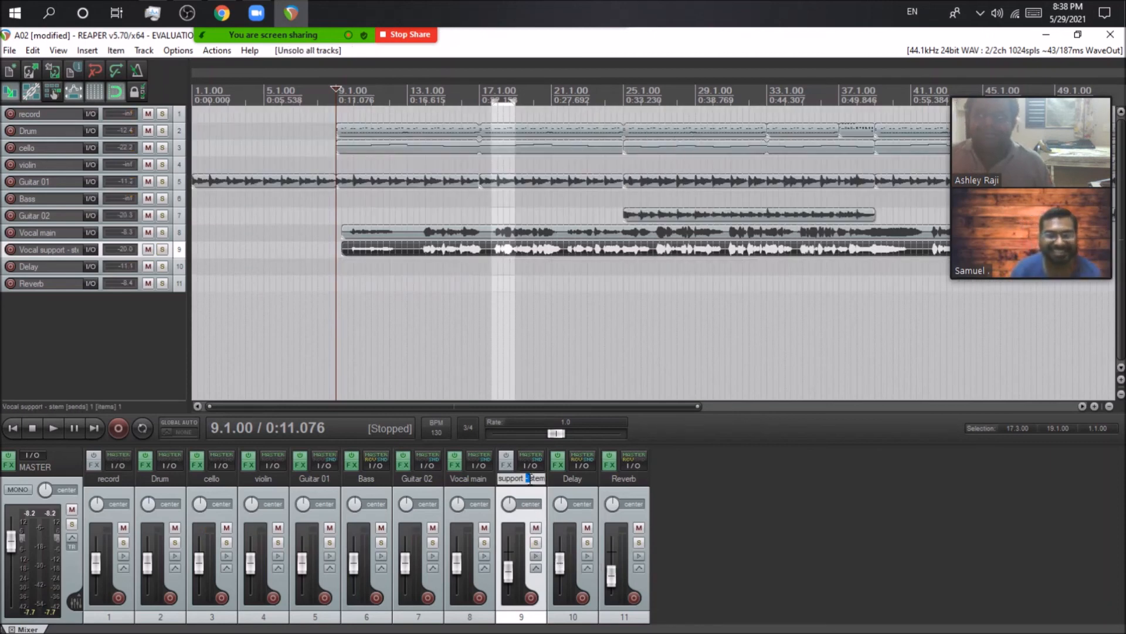
key(BackSpace)
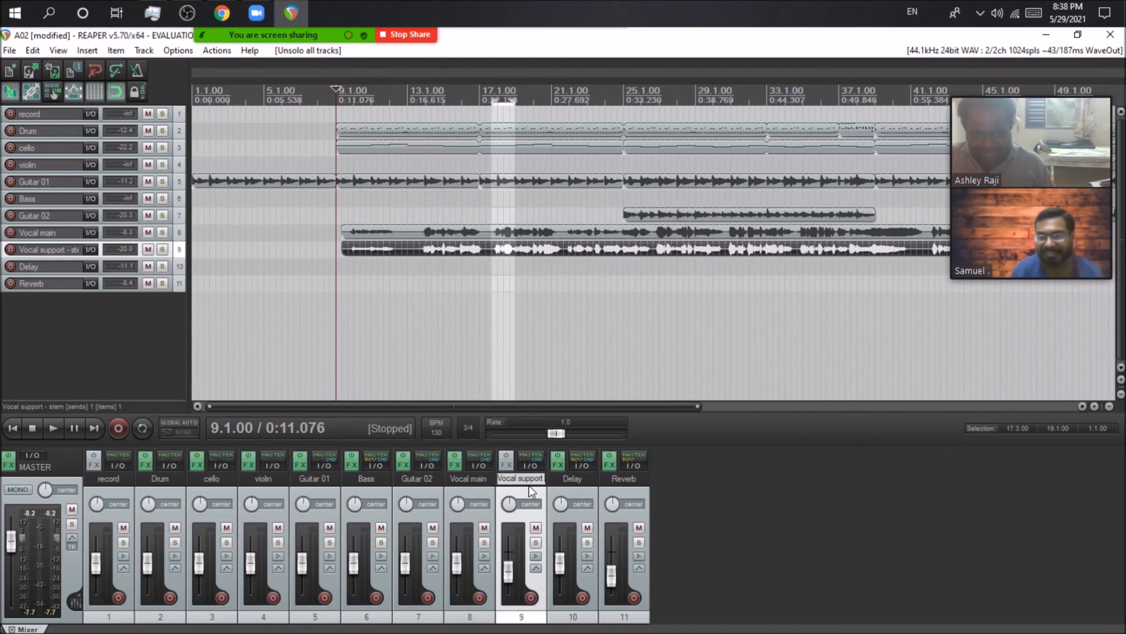
text(t)
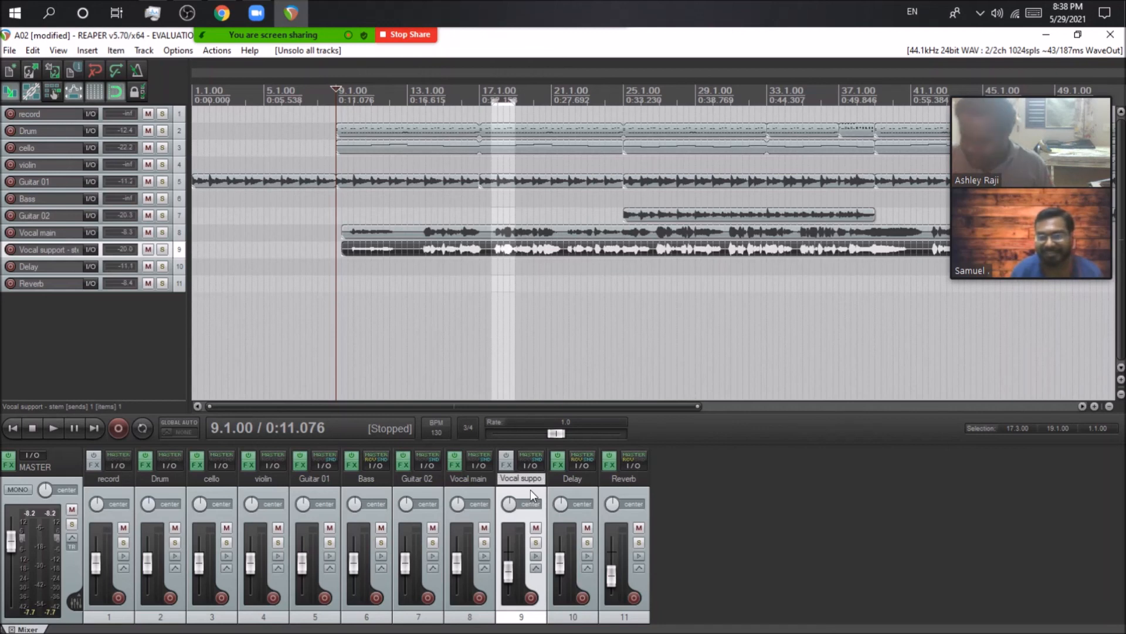
click(774, 470)
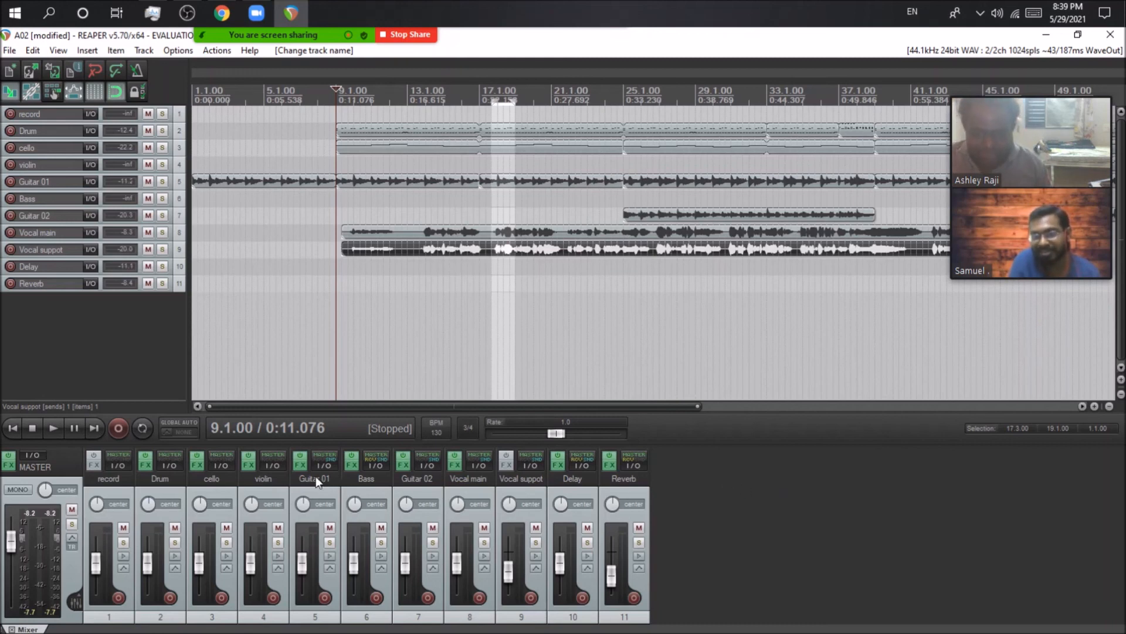
Open the Guitar 01 track's BIAS AMP 2 effect, solo the track and start playback
click(299, 464)
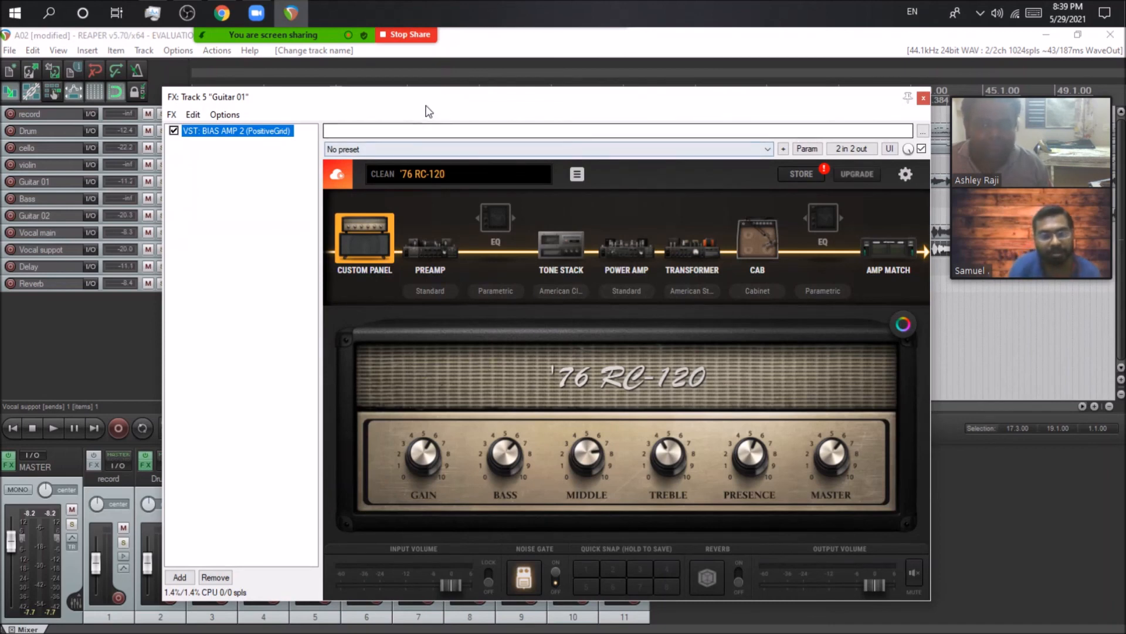
drag(427, 100, 545, 96)
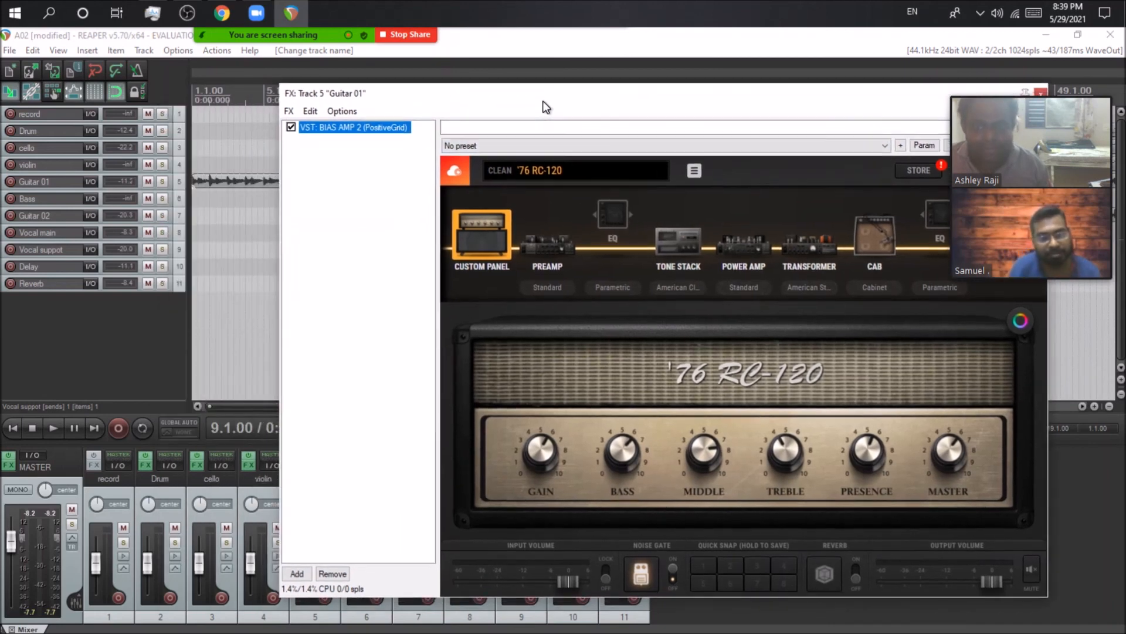
click(163, 181)
click(487, 171)
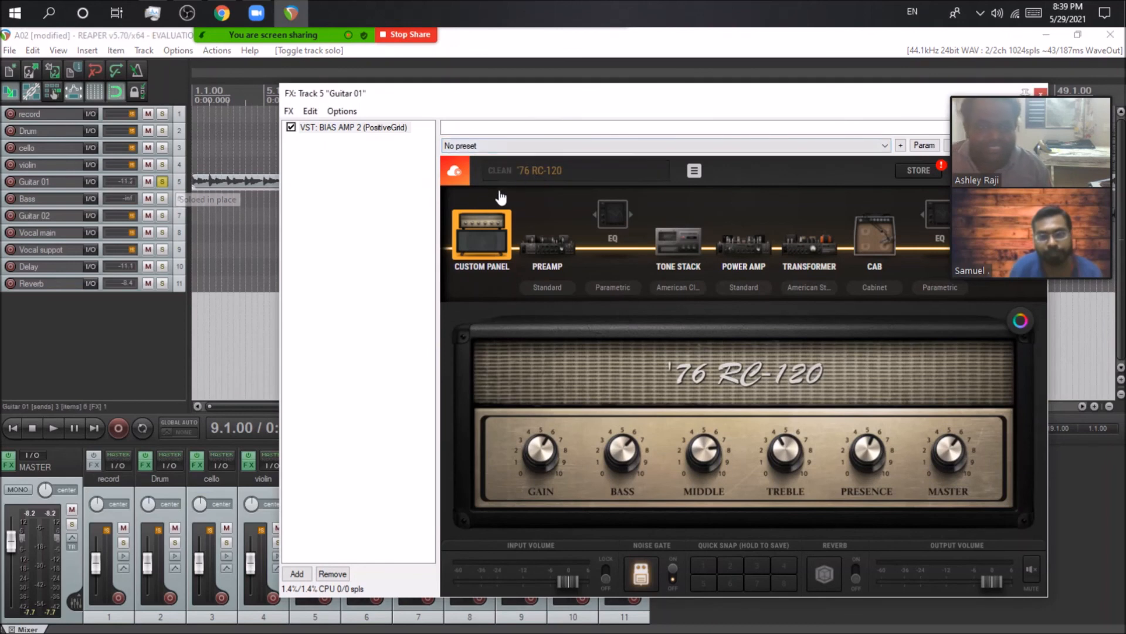
click(52, 427)
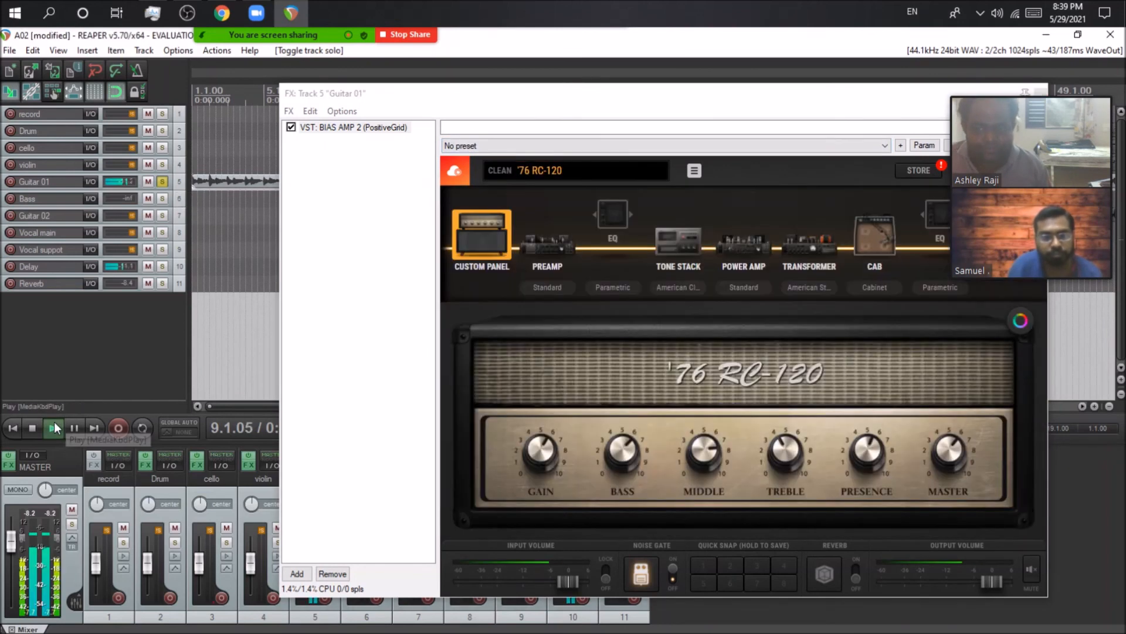
Audition the Glassy '67 Blackface Duo and Crunch British Plexi 50w amp presets on Guitar 01 and load the Metal 5153 MK II preset
click(534, 176)
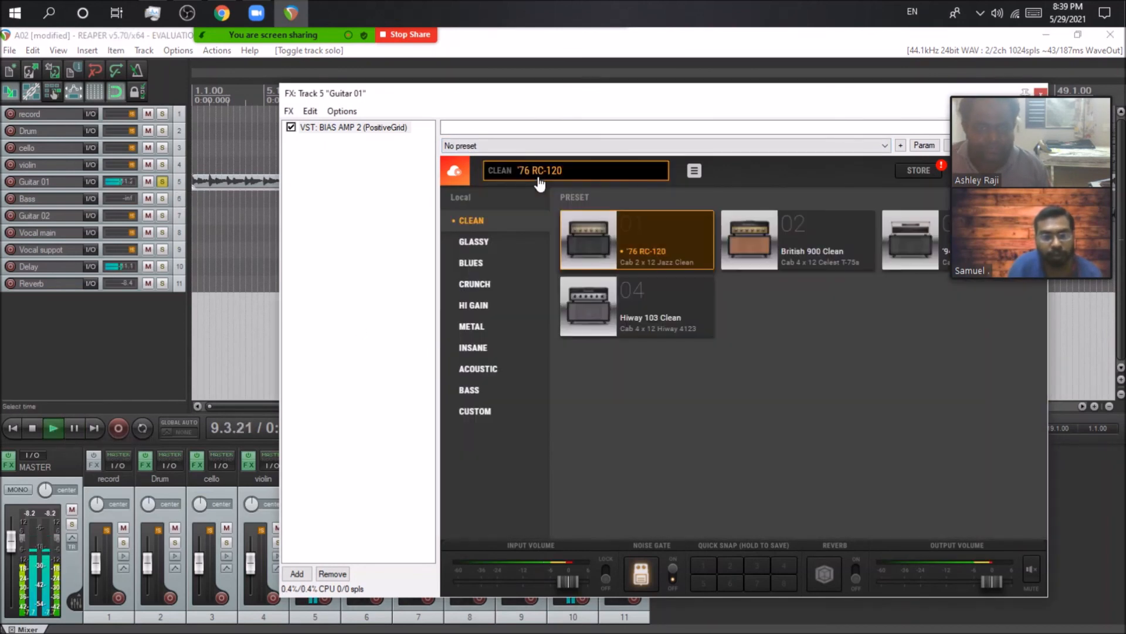
click(490, 246)
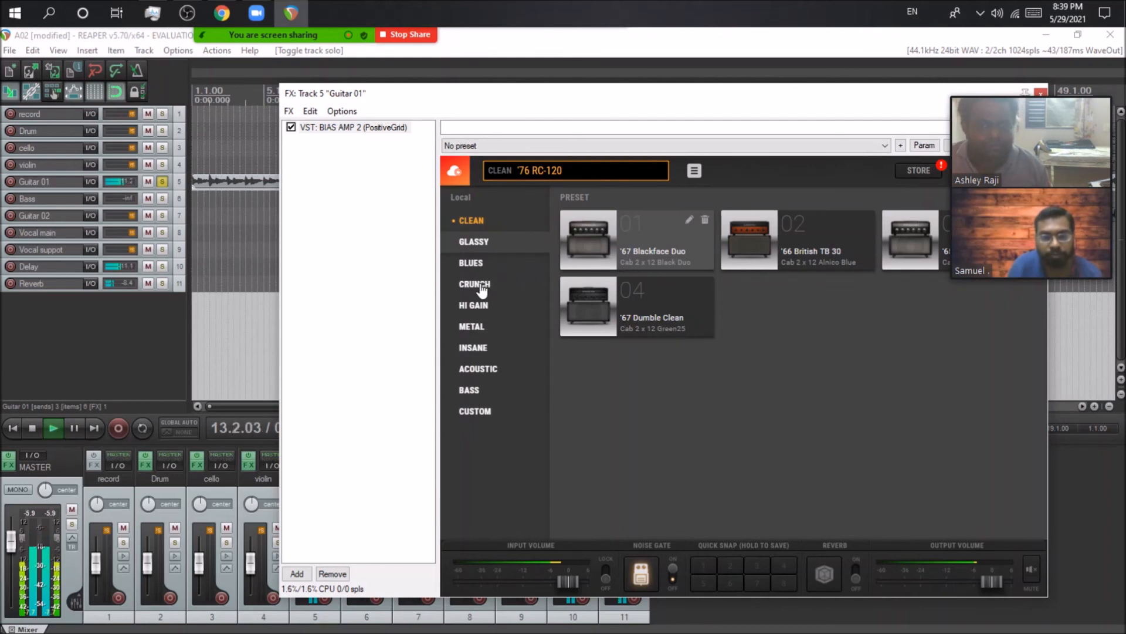
click(707, 252)
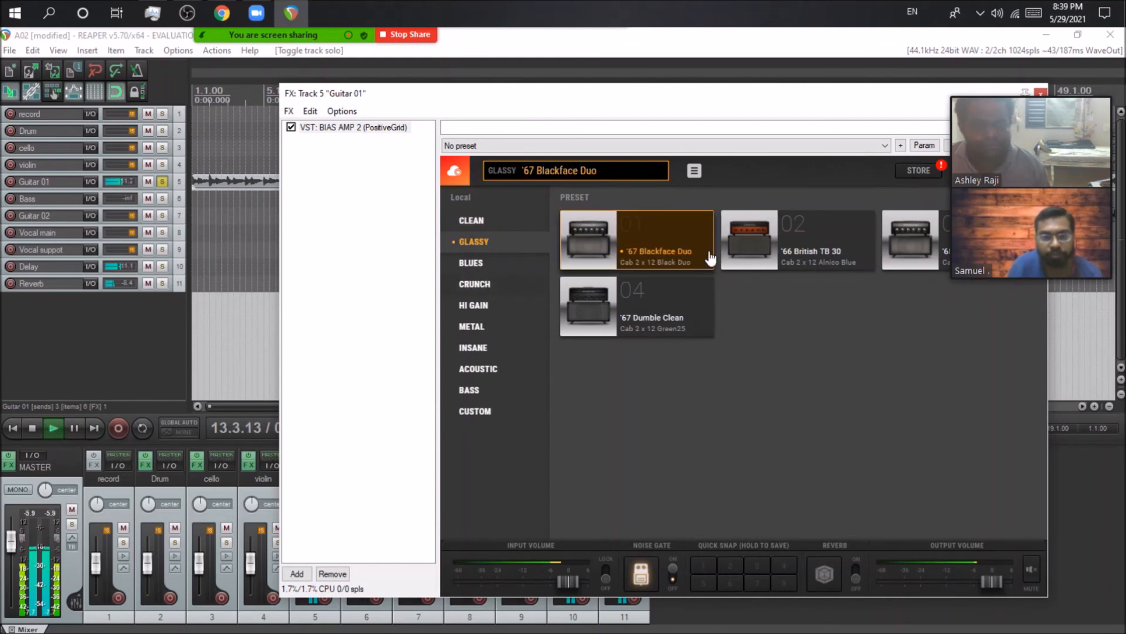
click(479, 286)
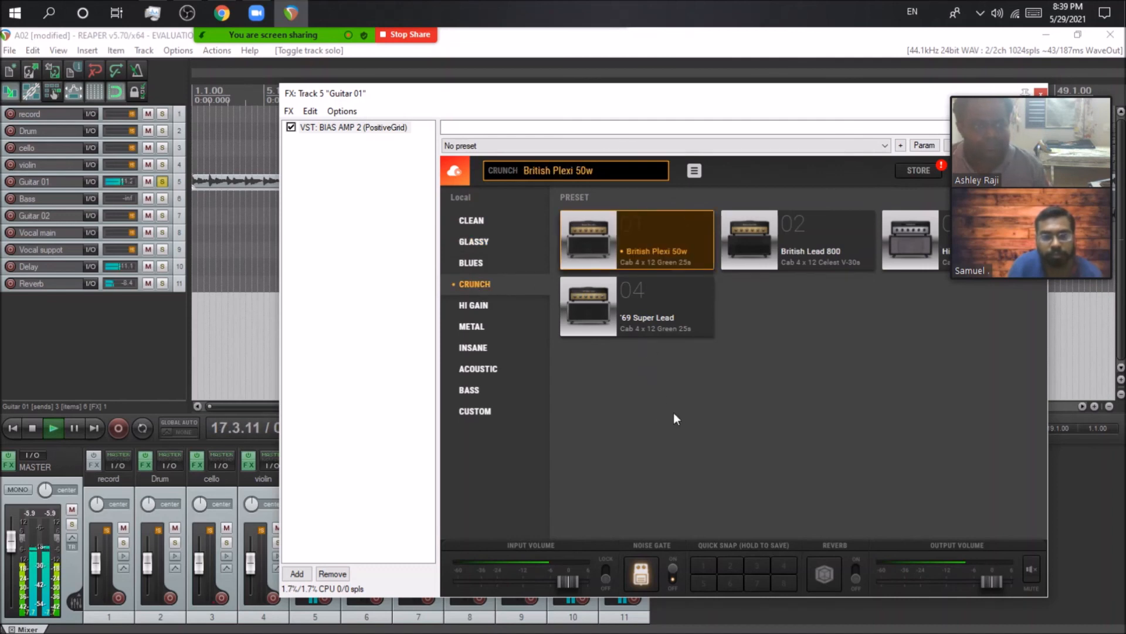
click(483, 329)
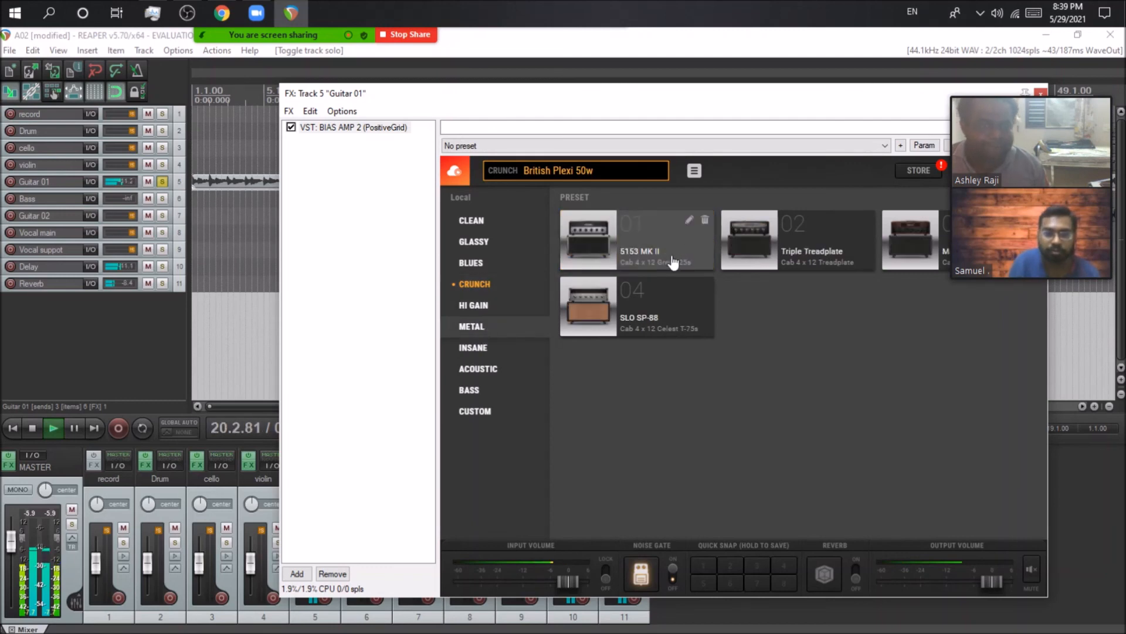
click(656, 262)
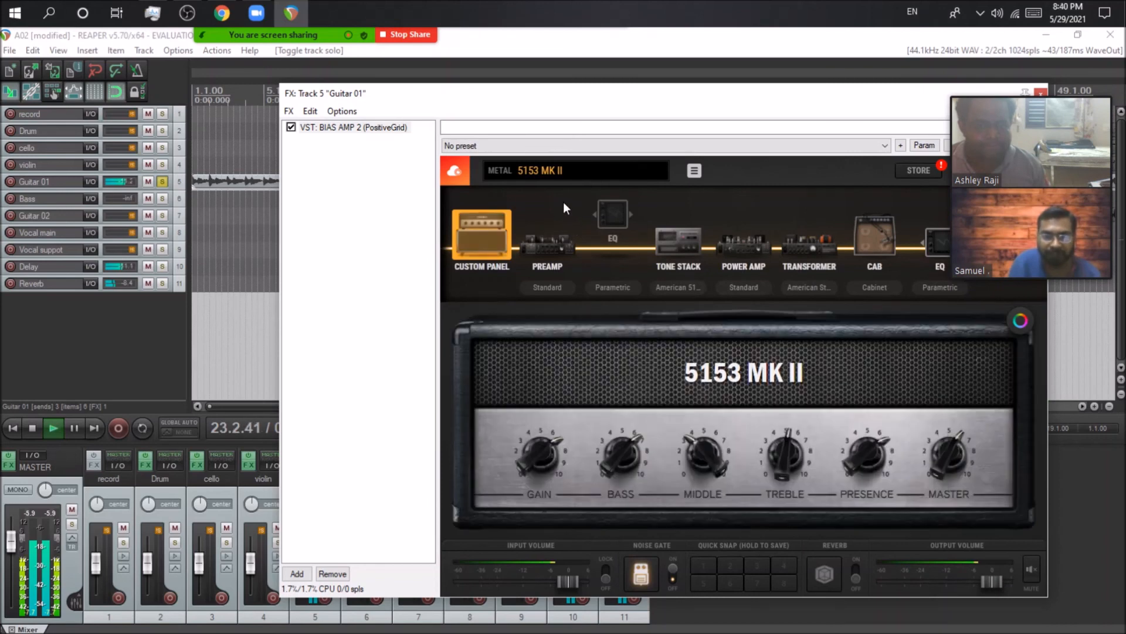
Load the Insane Fire amp preset in BIAS AMP 2 on Guitar 01 and stop playback
click(566, 171)
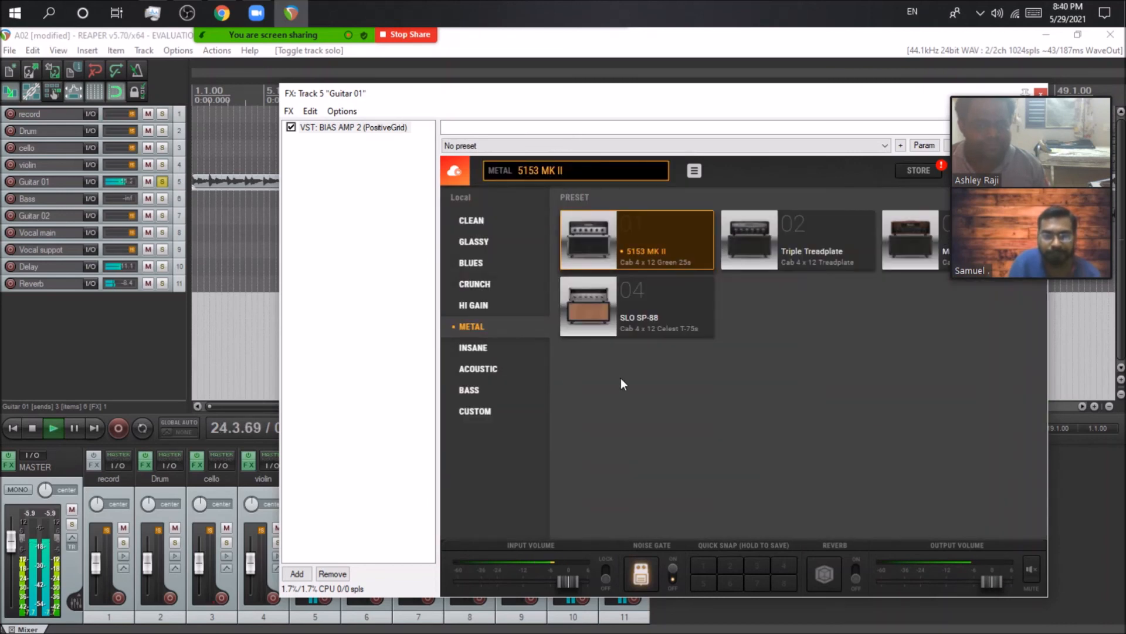
click(513, 352)
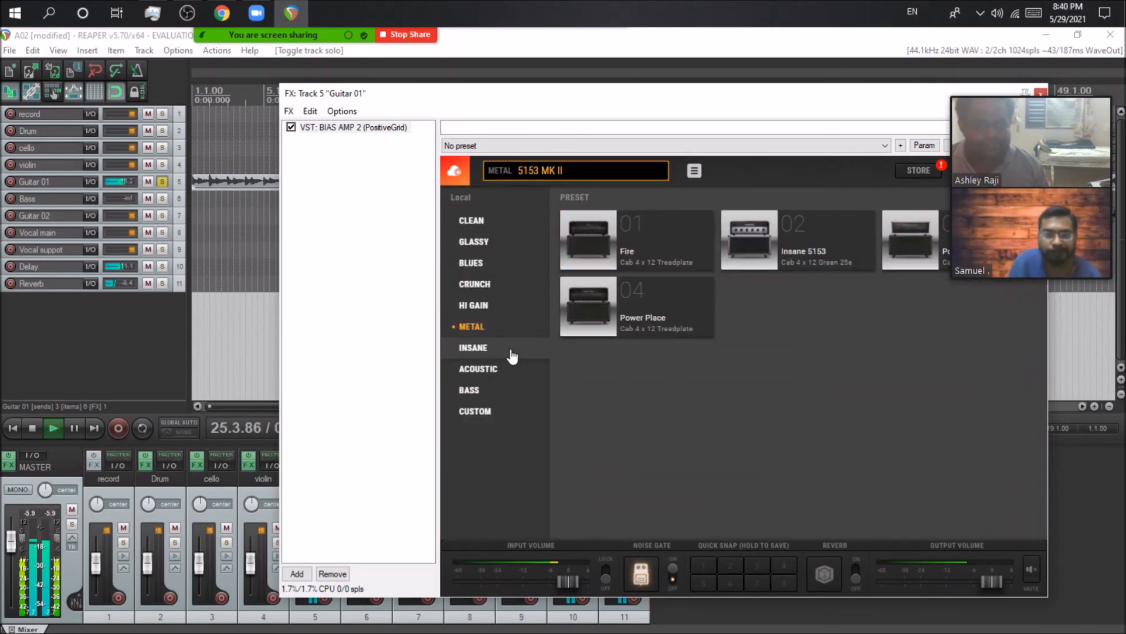
click(651, 269)
click(39, 429)
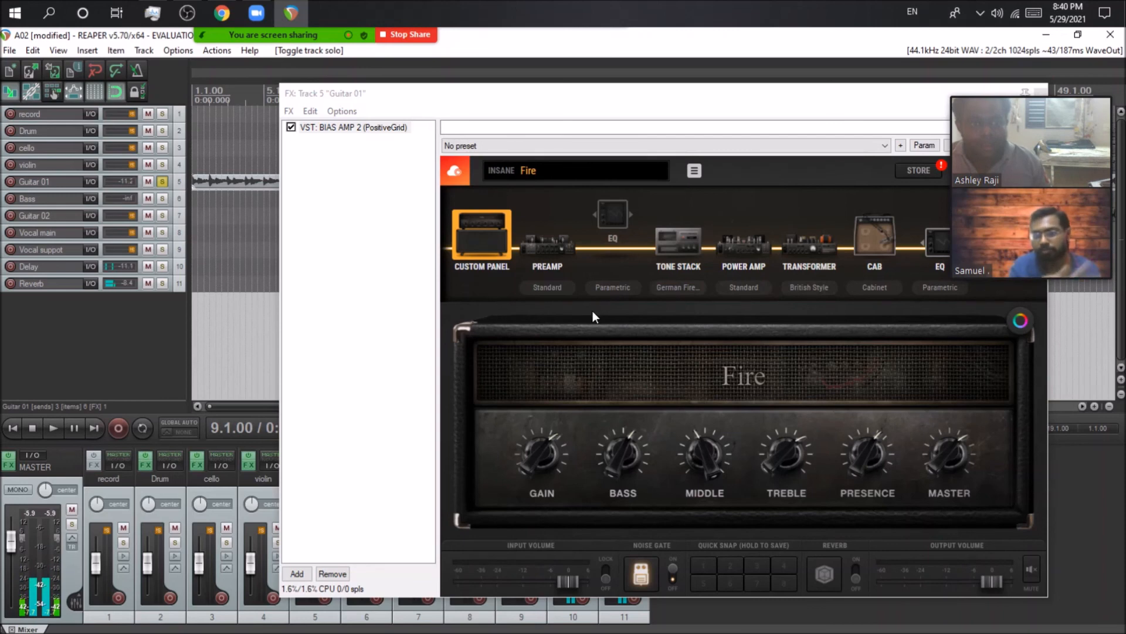
View the Fire amp's preamp stage and adjust the gain and treble knobs on its custom panel
drag(653, 96, 553, 86)
click(449, 254)
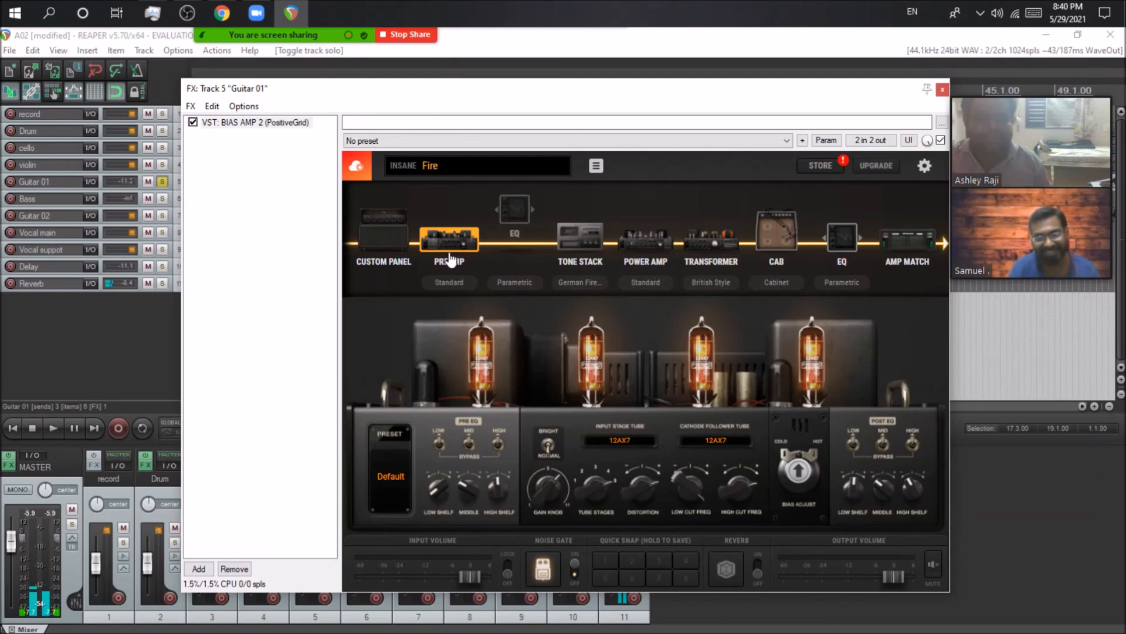
click(384, 234)
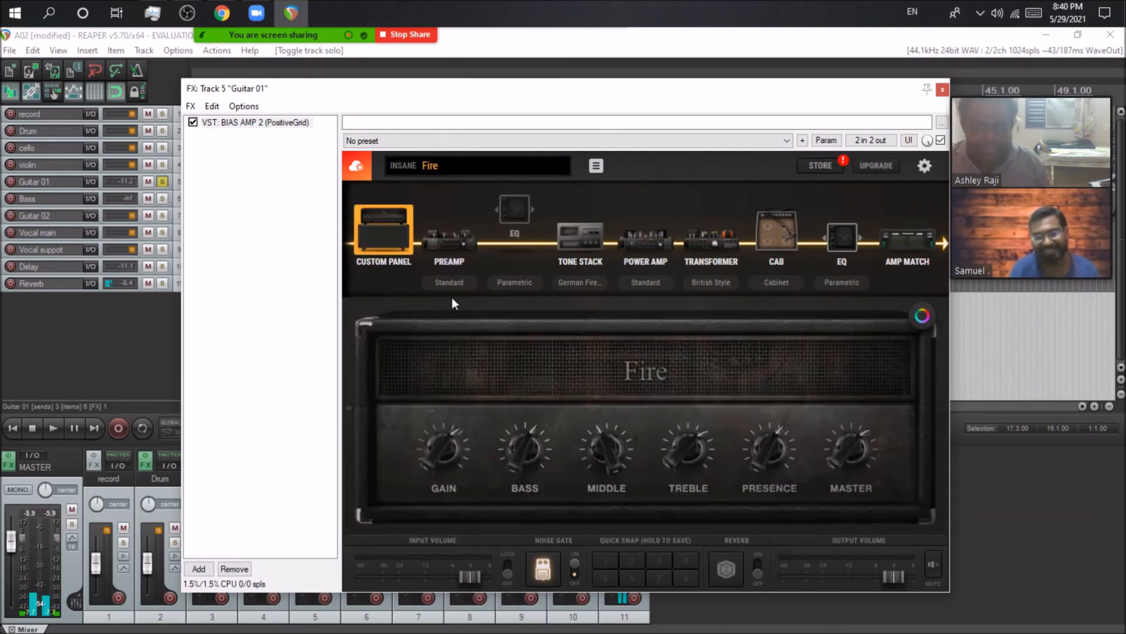
drag(445, 453, 470, 471)
drag(688, 454, 723, 340)
Cycle the input stage tube types in the Fire amp's preamp and set it to 12AT7
click(469, 238)
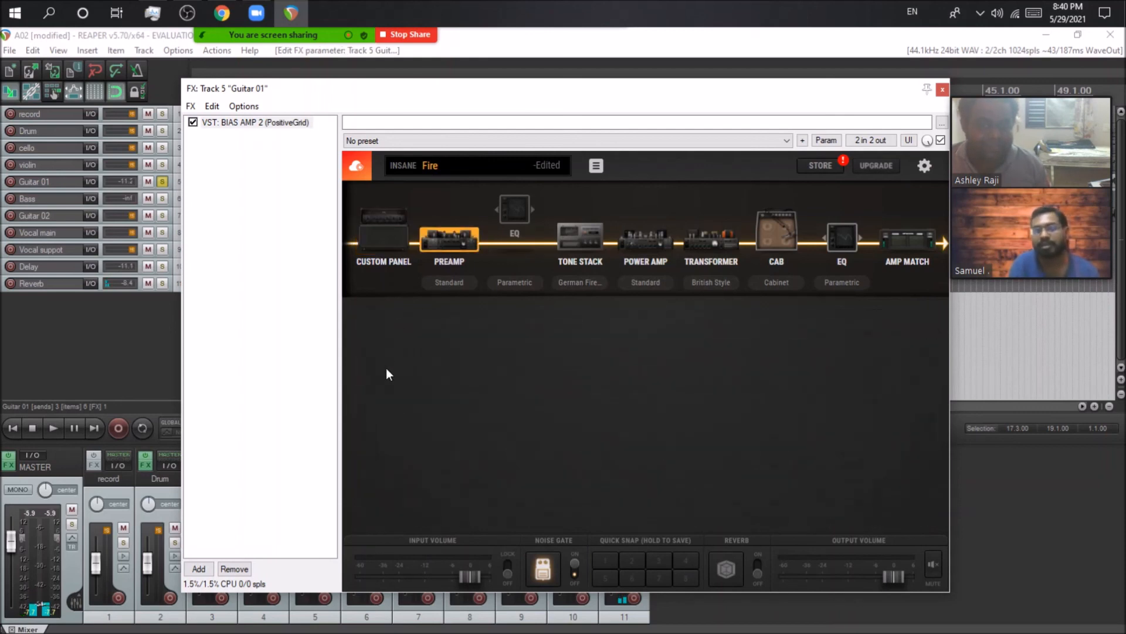
click(480, 368)
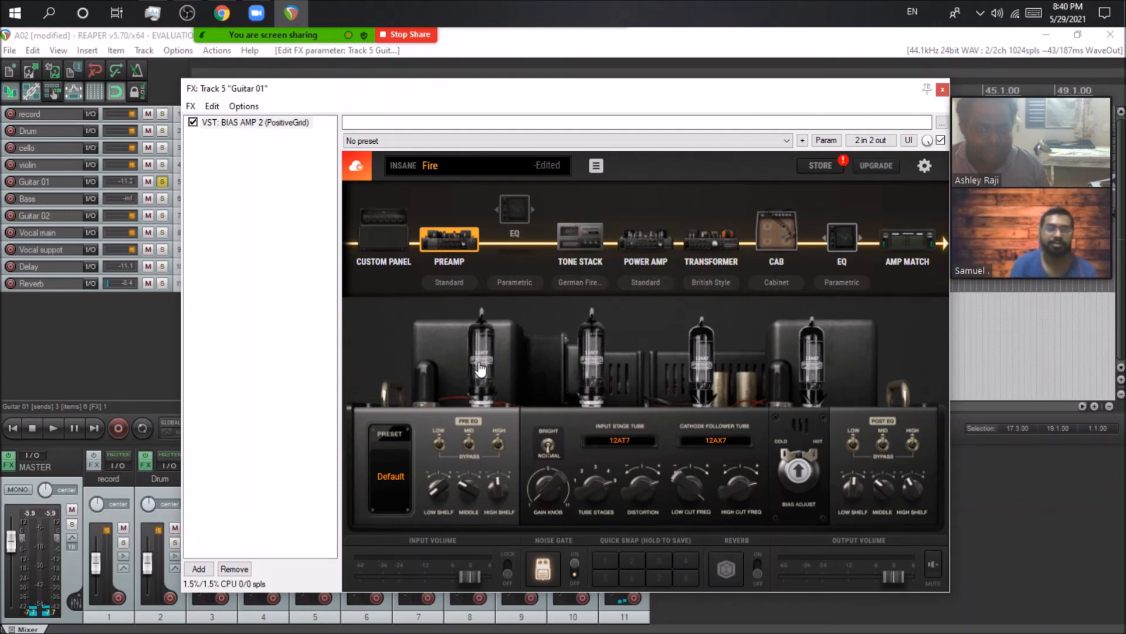
click(590, 365)
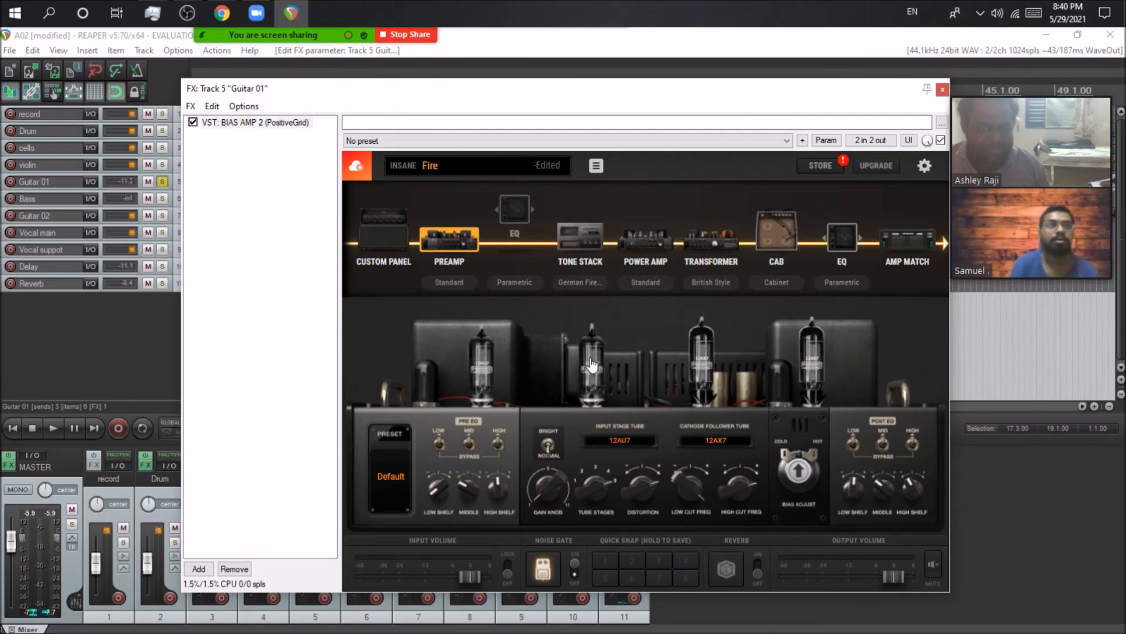
click(602, 368)
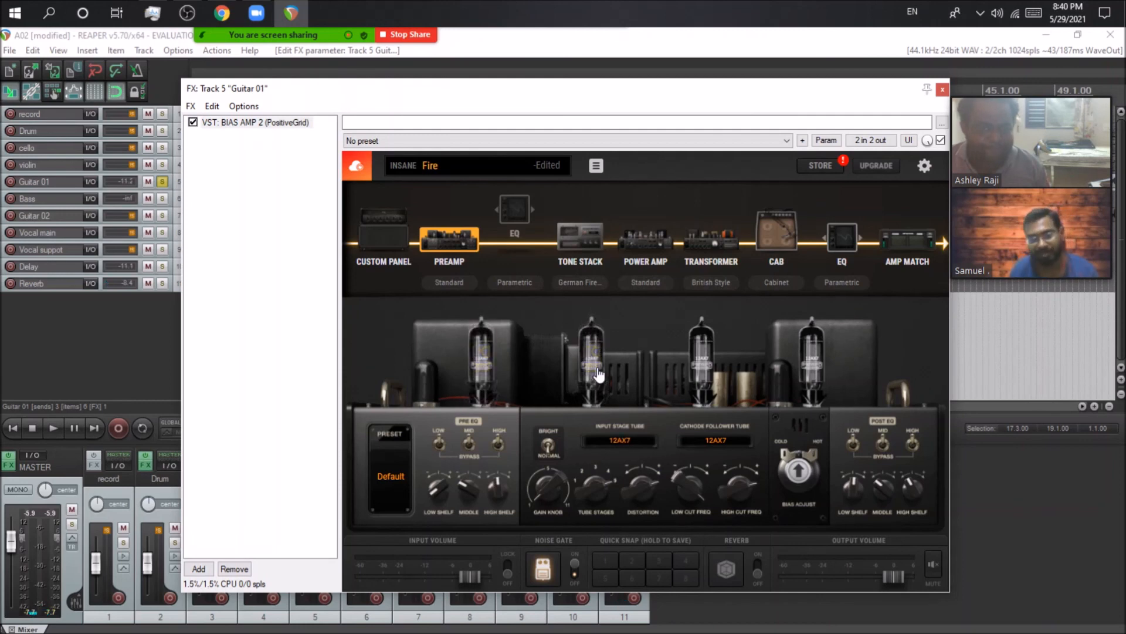
Cycle through the preamp's cathode follower tube types and set it to 12AU7
click(700, 380)
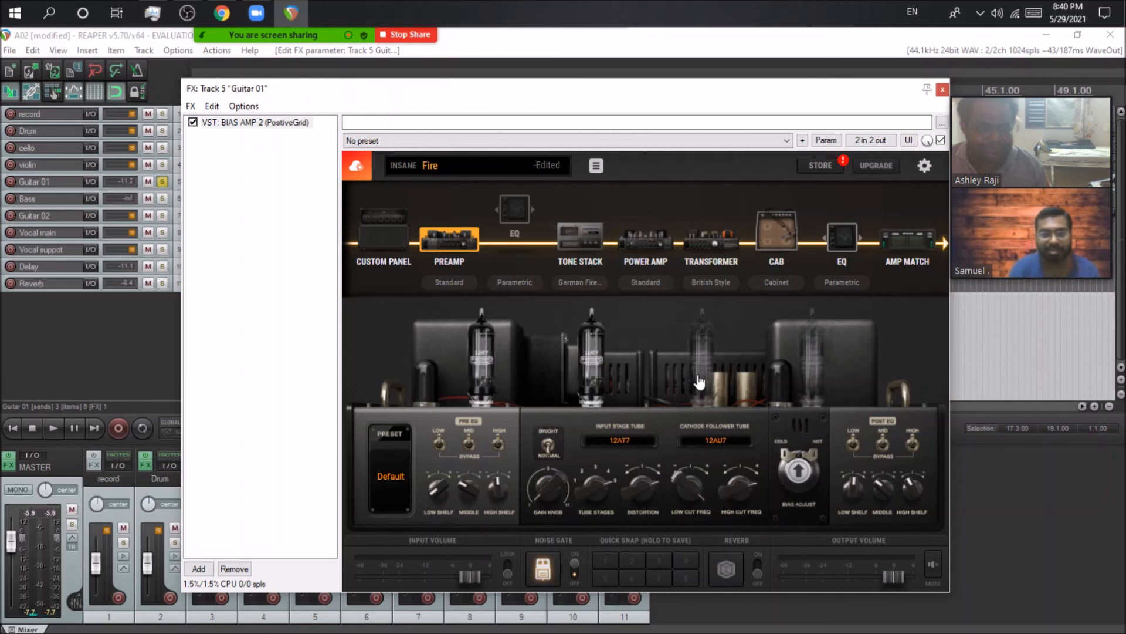
click(700, 380)
click(698, 382)
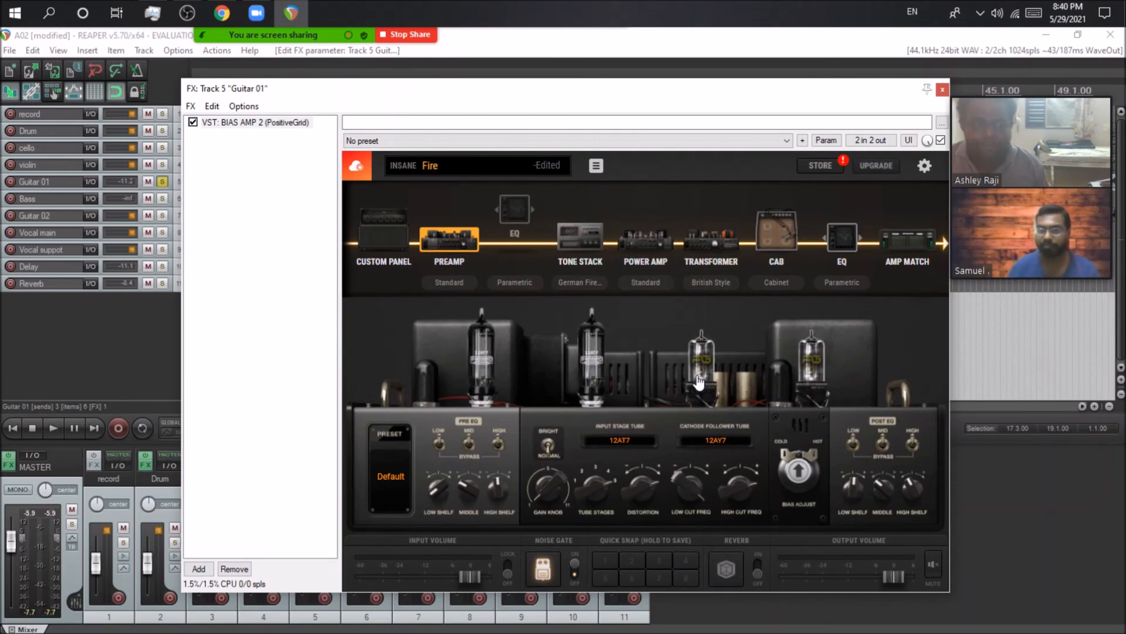
click(698, 383)
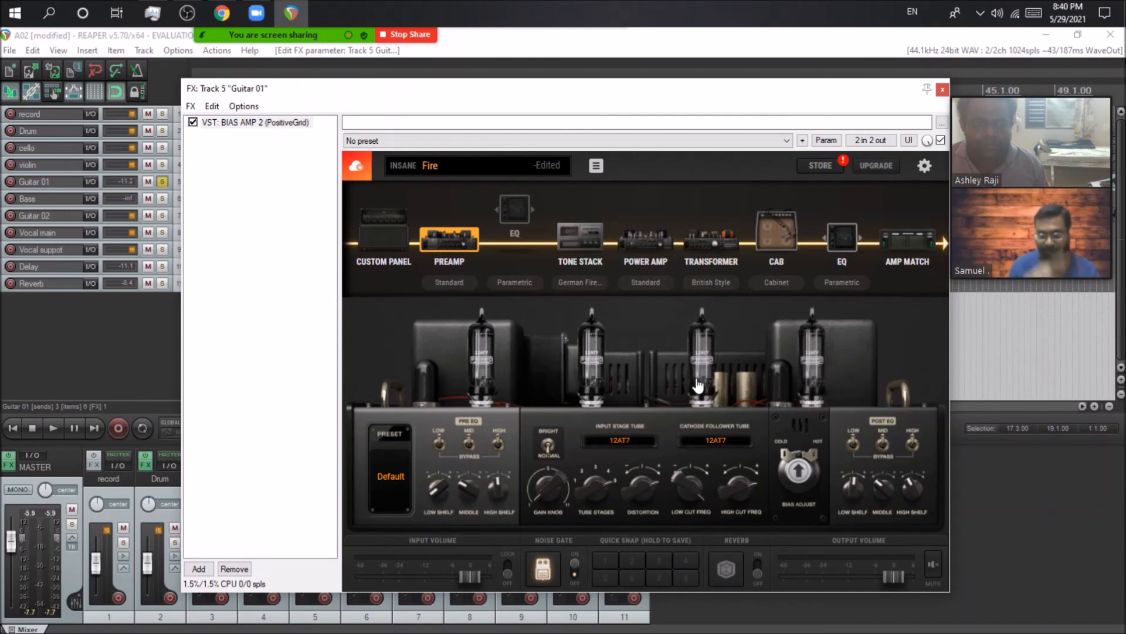
drag(614, 92, 783, 157)
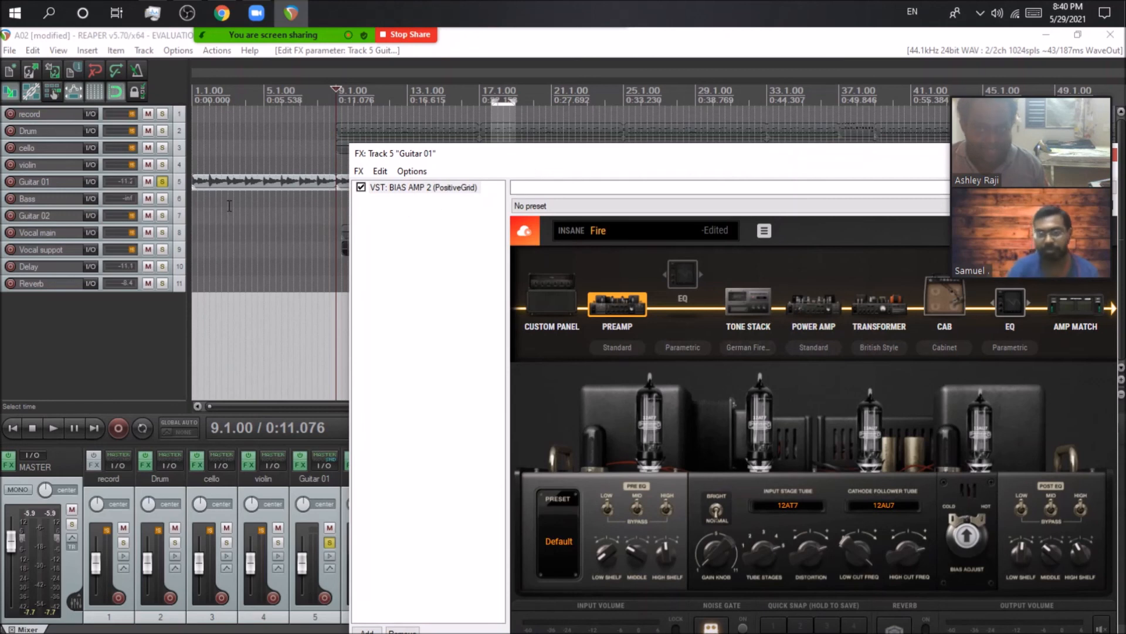
drag(553, 165, 339, 95)
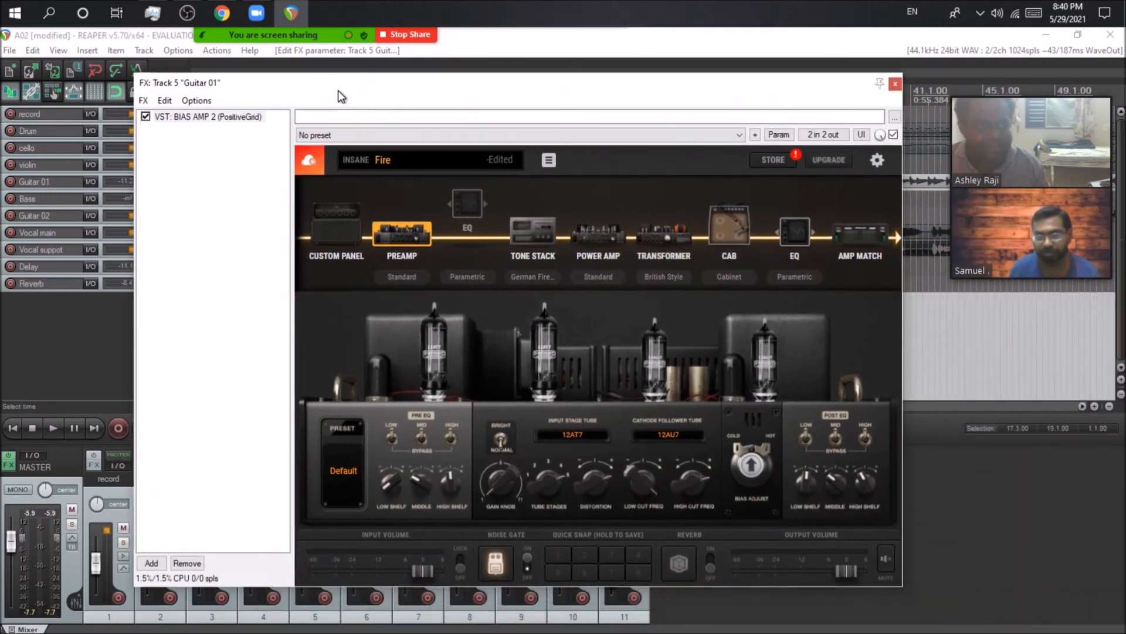
click(679, 343)
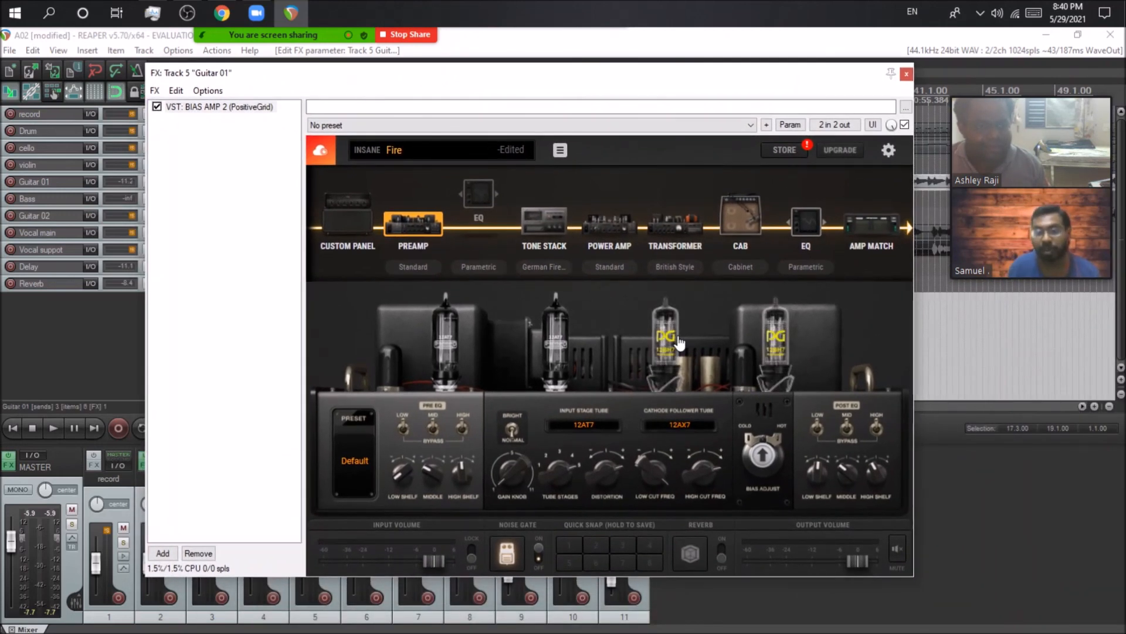
click(679, 343)
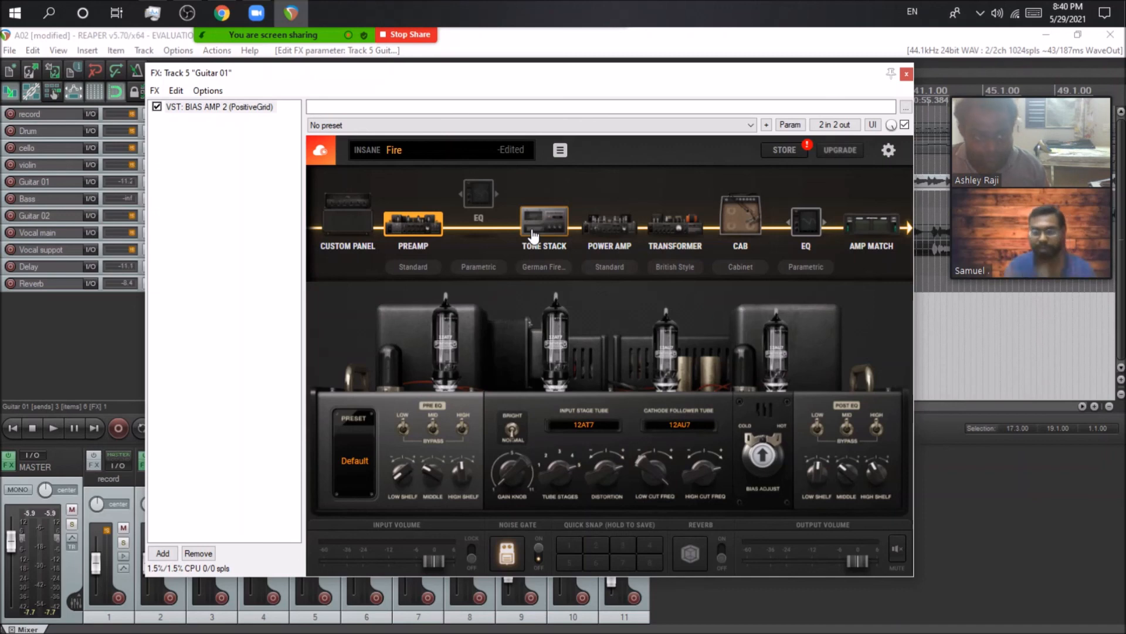
Add ReaPitch to Guitar 01 ahead of BIAS AMP 2 and set its octave shift to -1
click(443, 151)
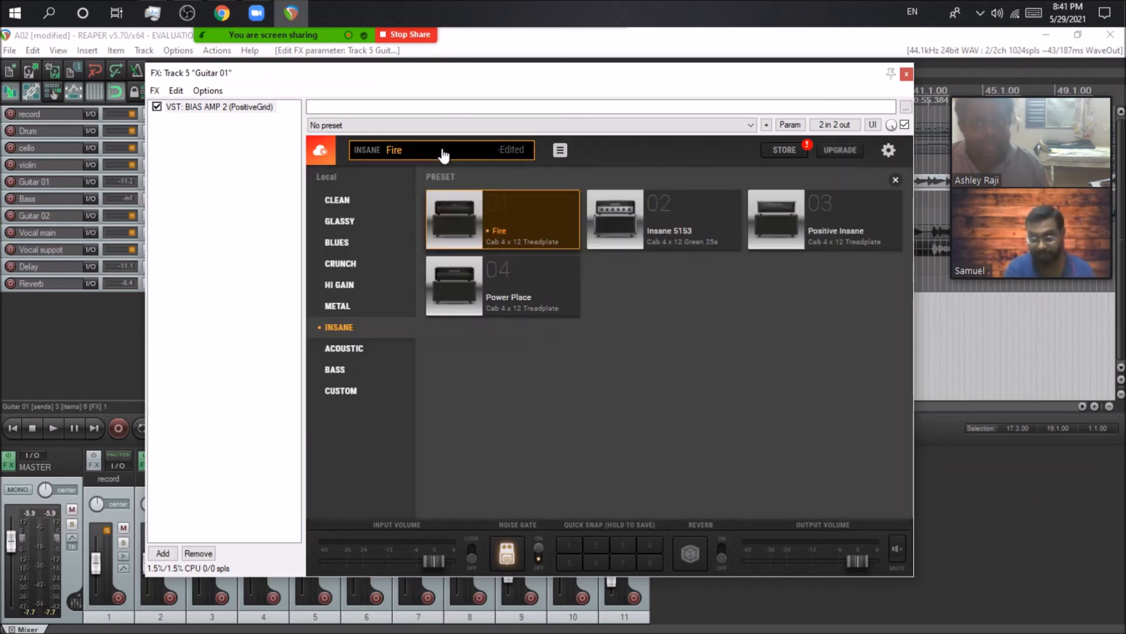
click(348, 378)
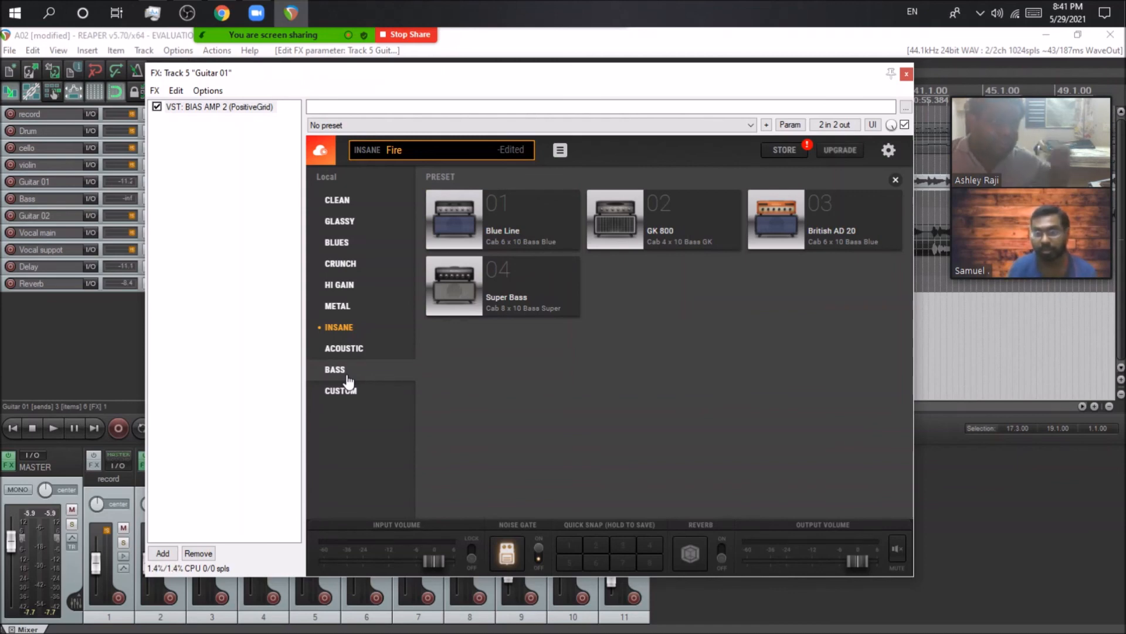
double_click(223, 147)
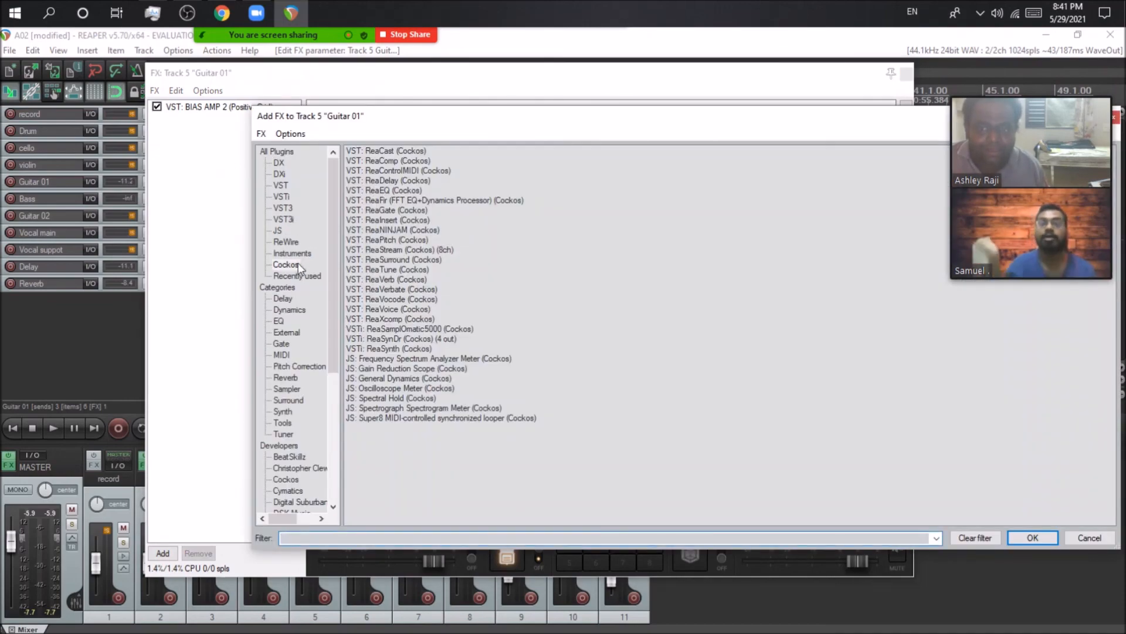
double_click(392, 237)
click(224, 106)
drag(225, 106, 220, 125)
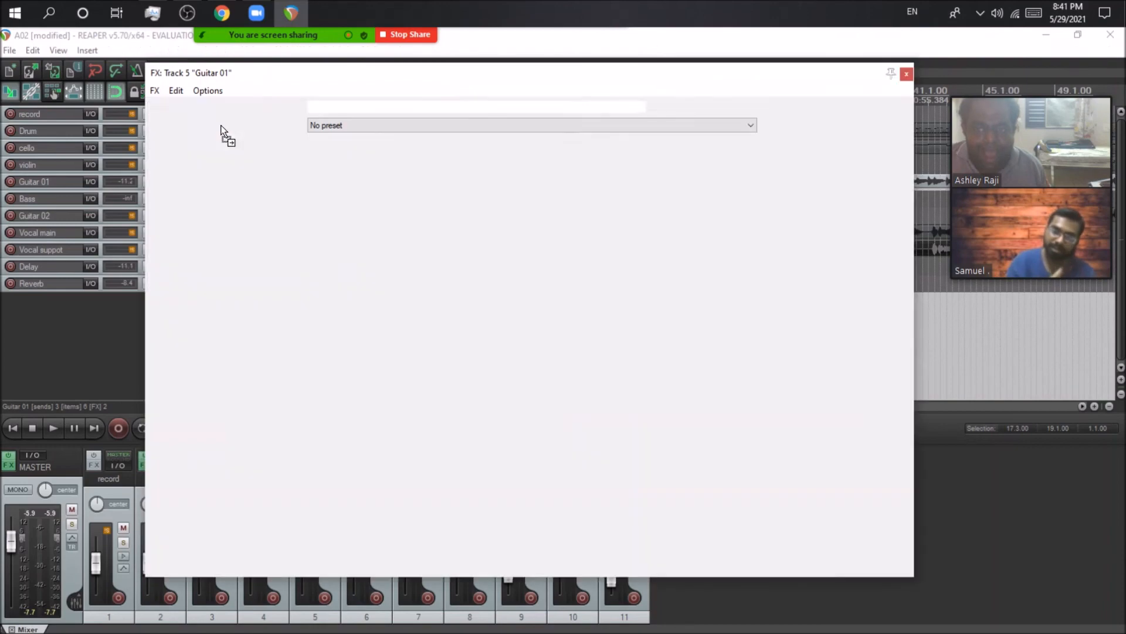
click(203, 108)
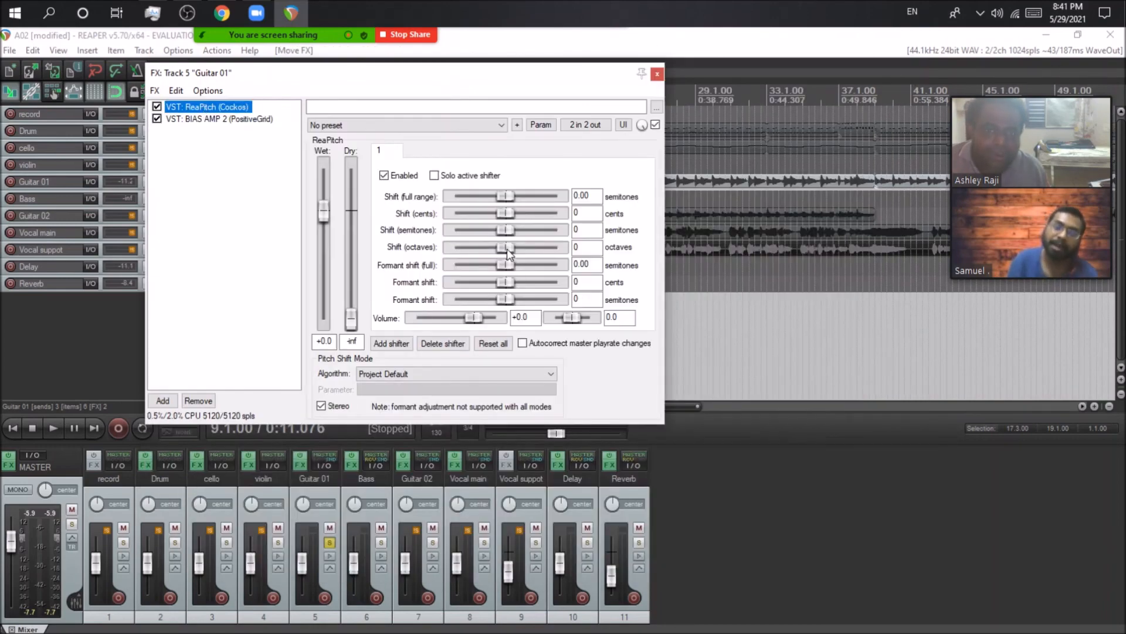
drag(508, 251, 499, 254)
Load the Bass Blue Line amp preset in BIAS AMP 2 on Guitar 01
click(241, 119)
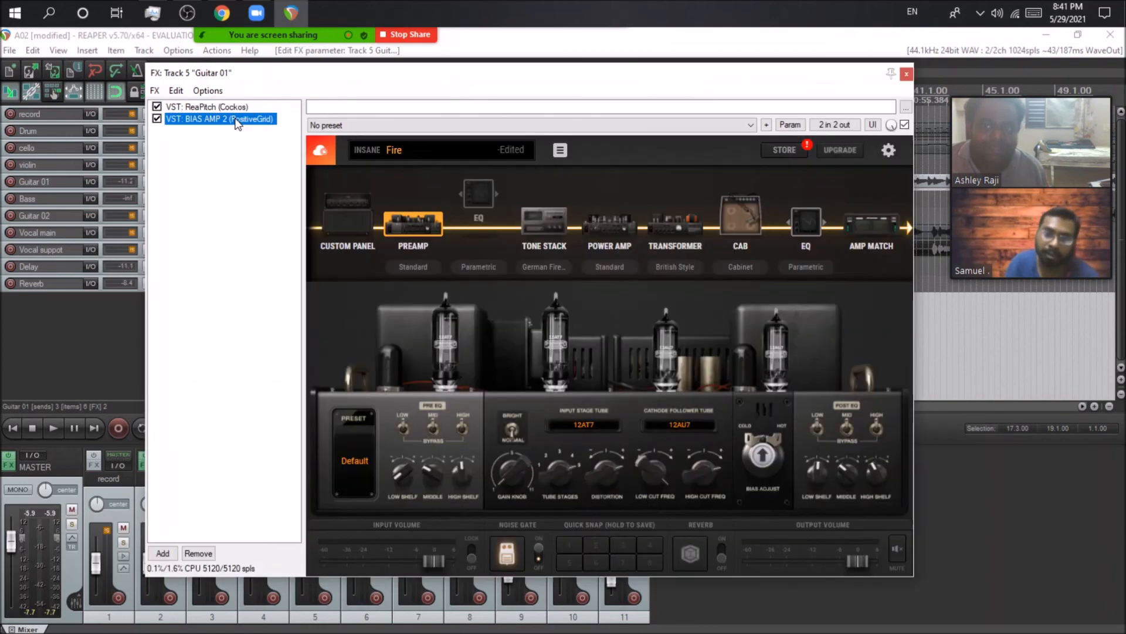
click(394, 151)
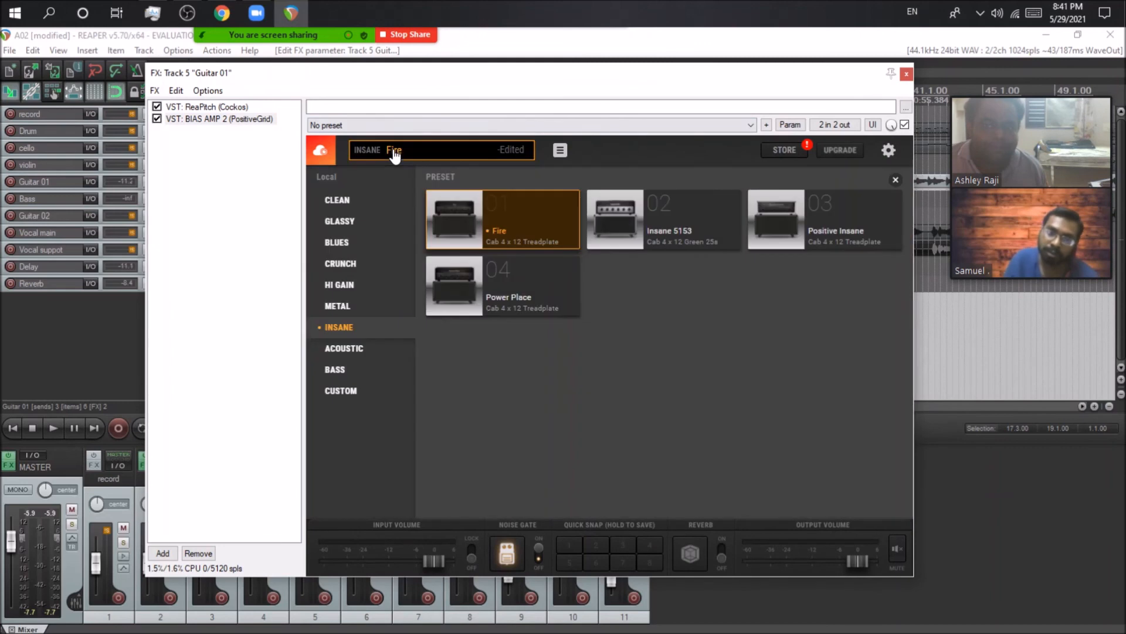
click(352, 372)
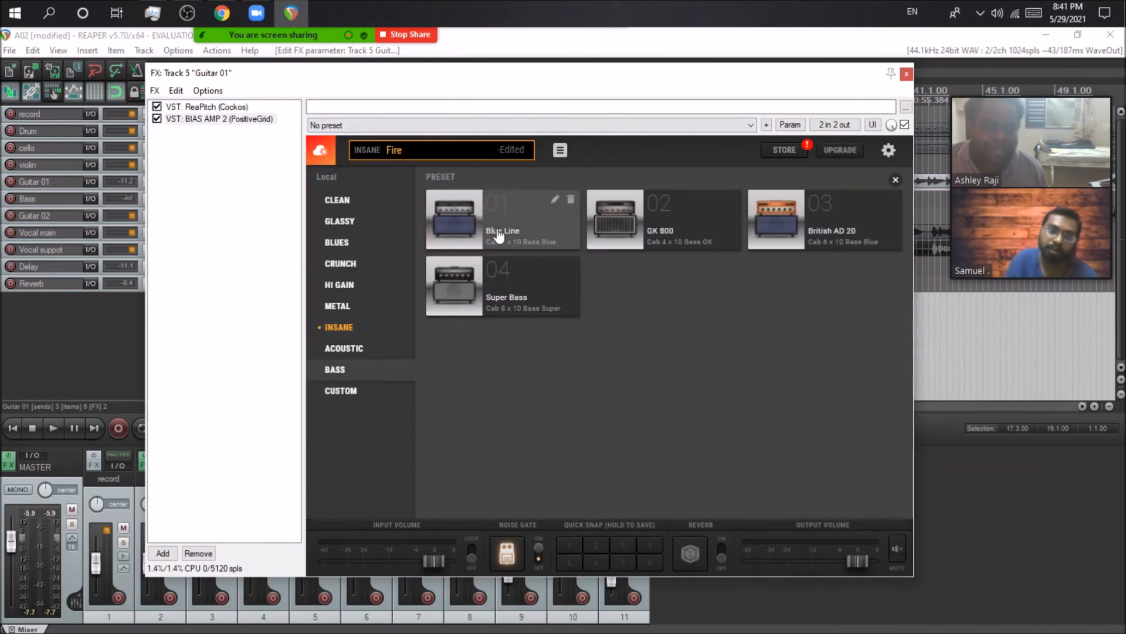
click(499, 235)
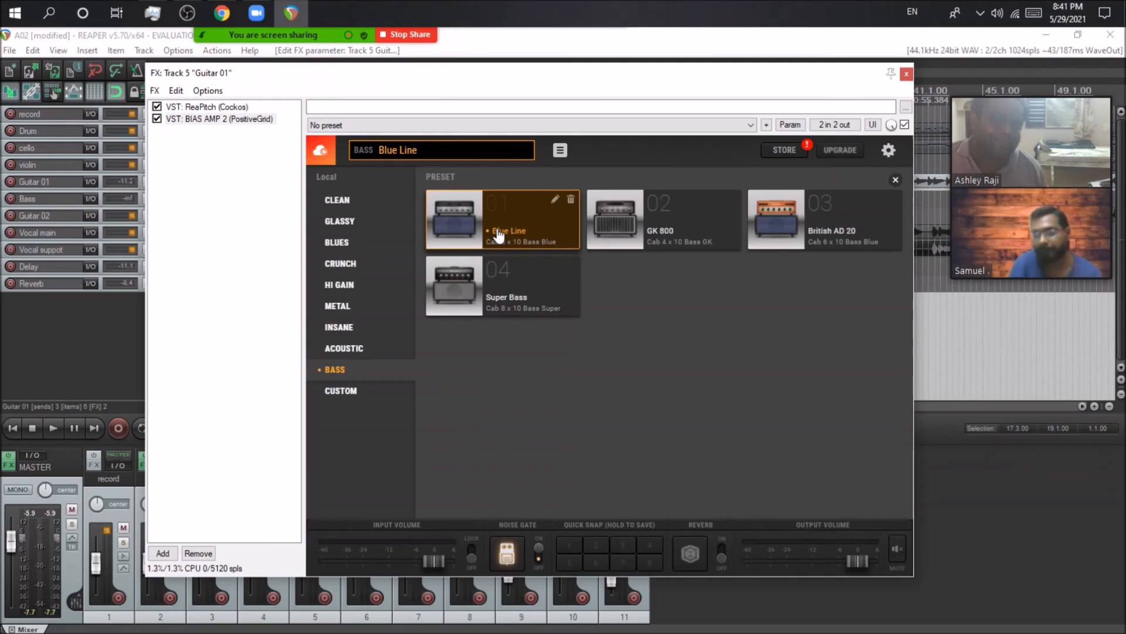
Review the ReaPitch settings and the BIAS AMP 2 bass presets on Guitar 01, and close the effects window
click(227, 107)
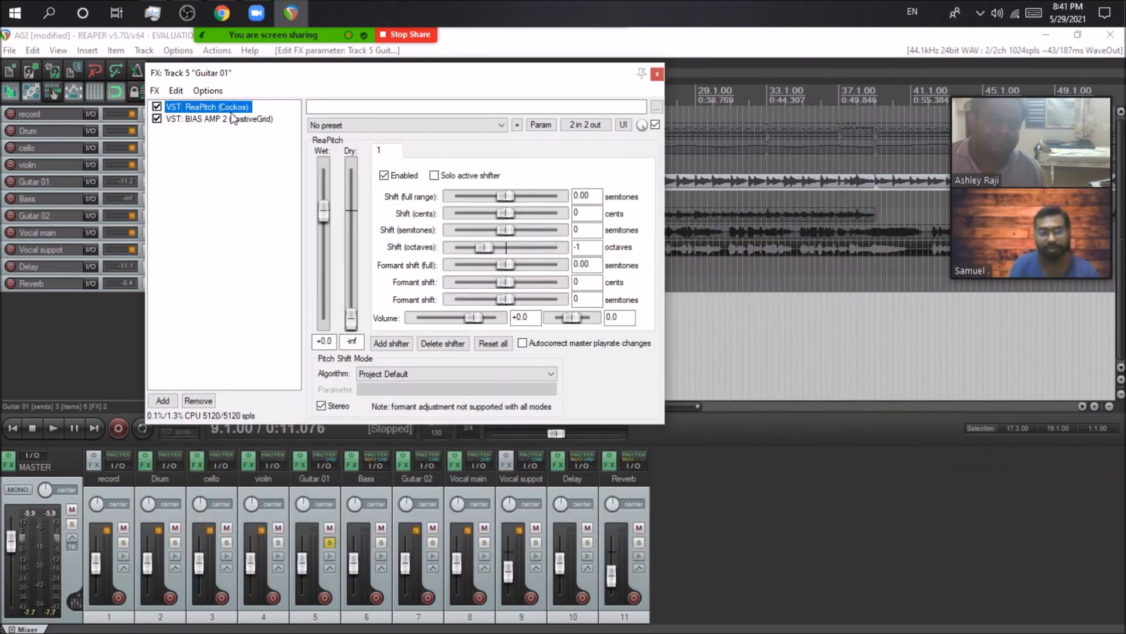
click(230, 115)
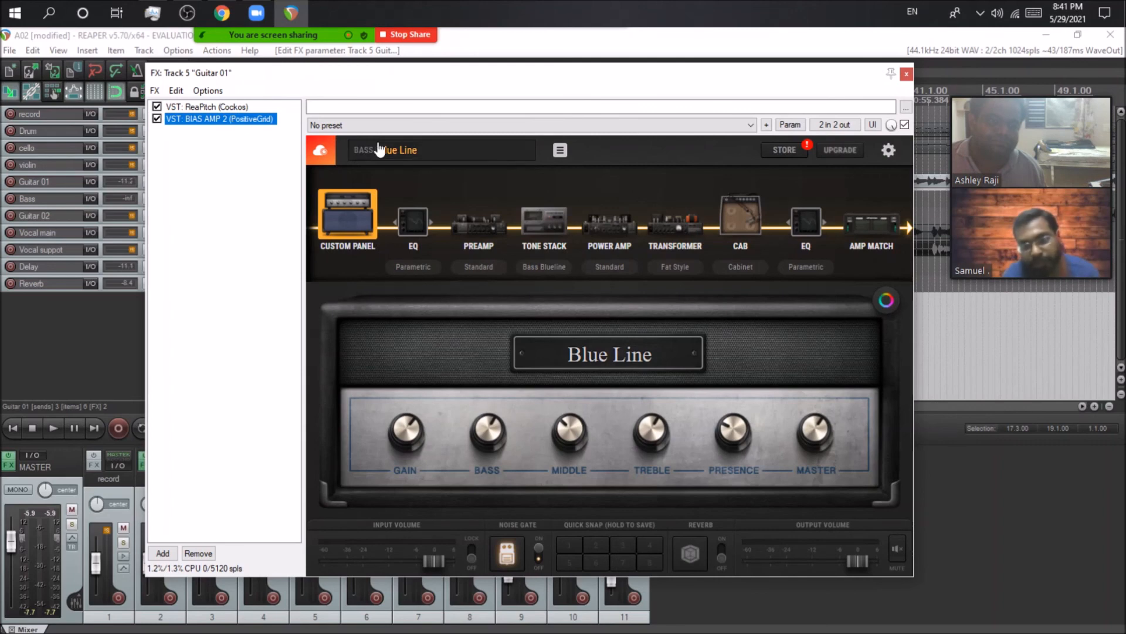
click(382, 150)
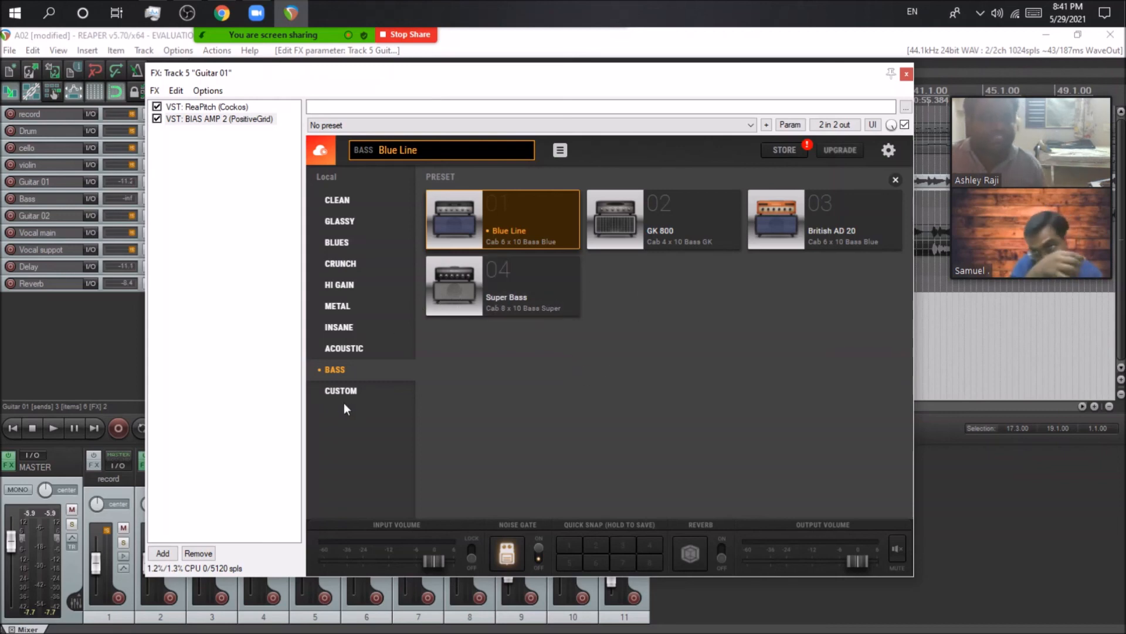
click(907, 74)
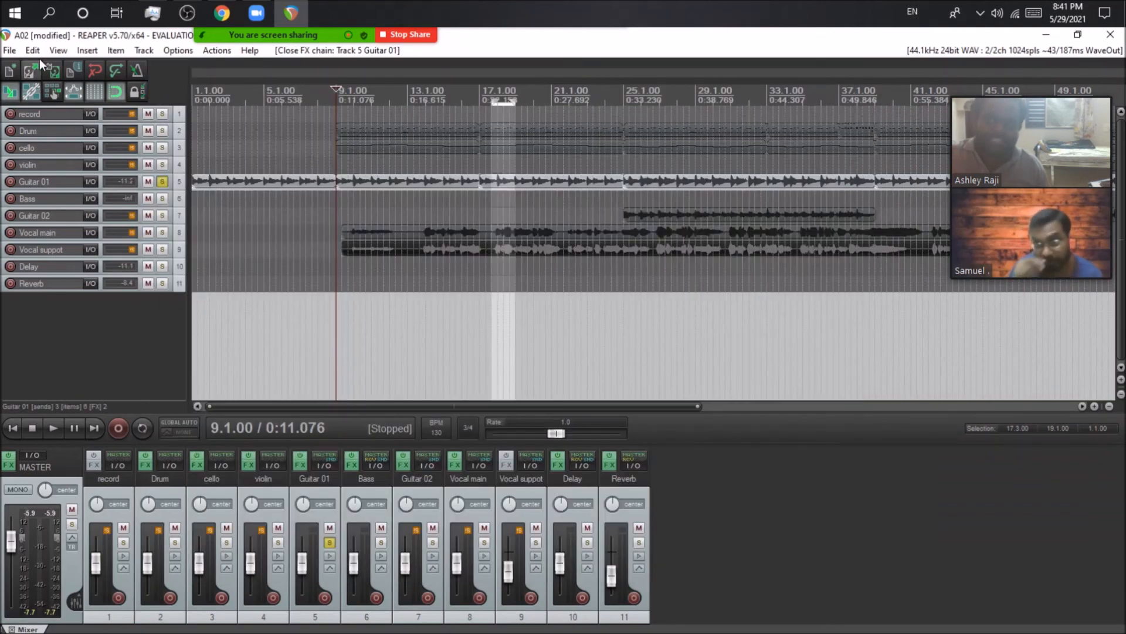
click(9, 50)
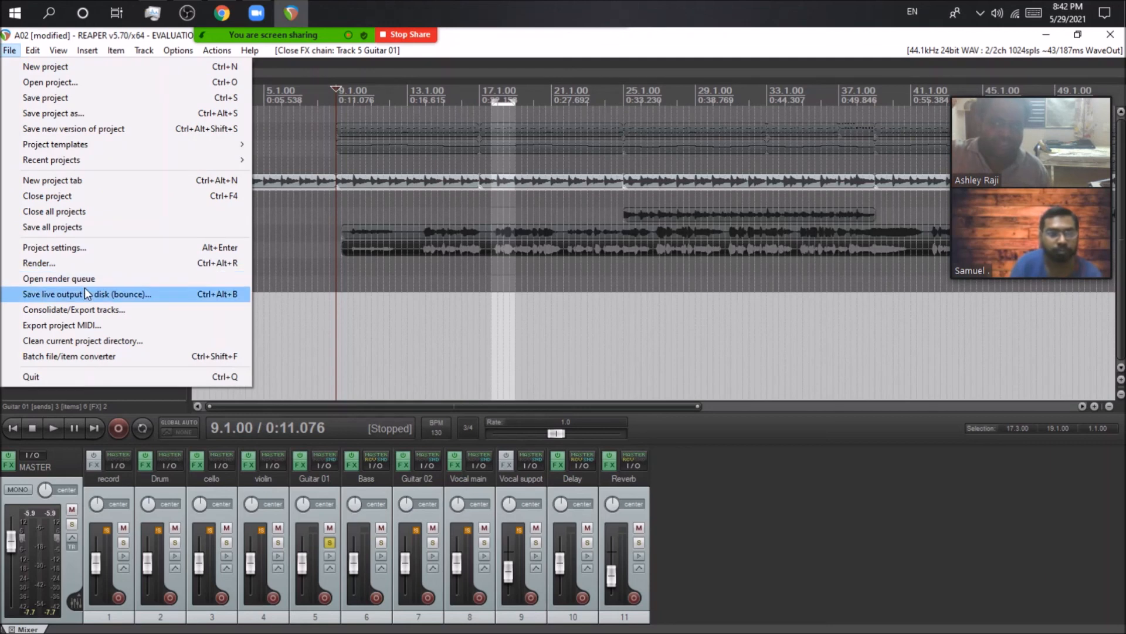
click(762, 496)
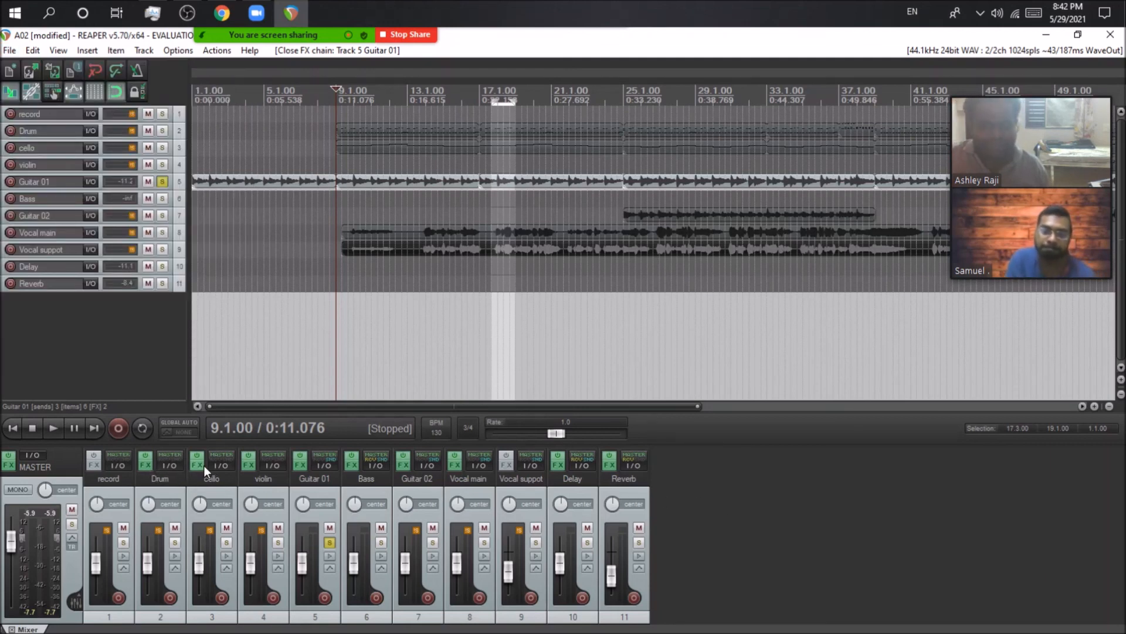
Reopen Guitar 01's effects, load the Metal SLO SP-88 amp preset and bypass BIAS AMP 2
click(297, 468)
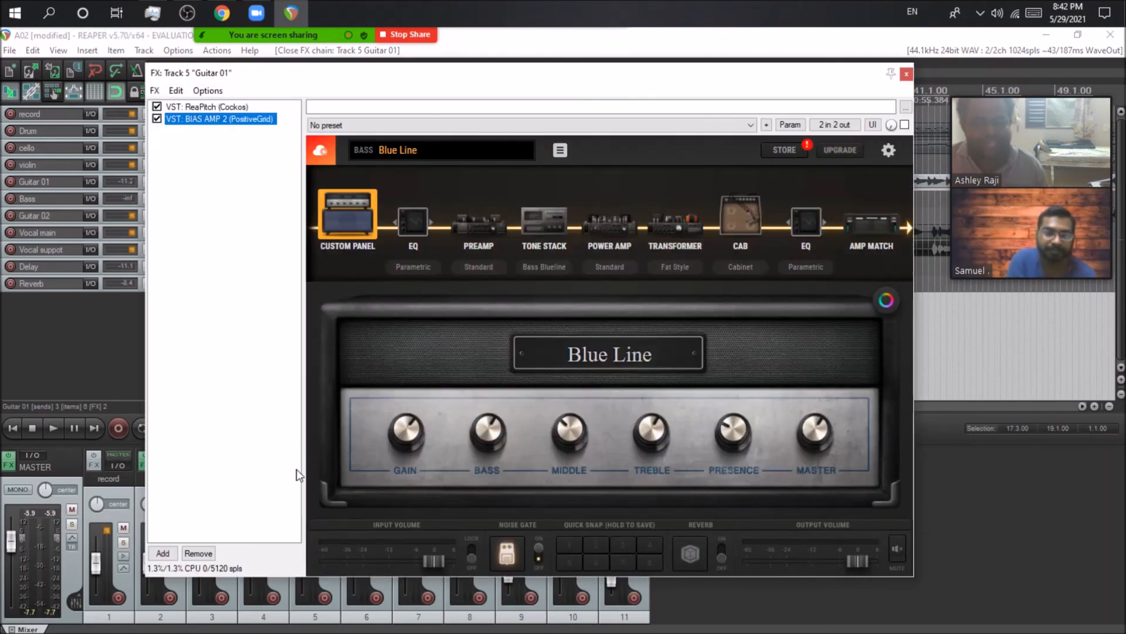
click(418, 151)
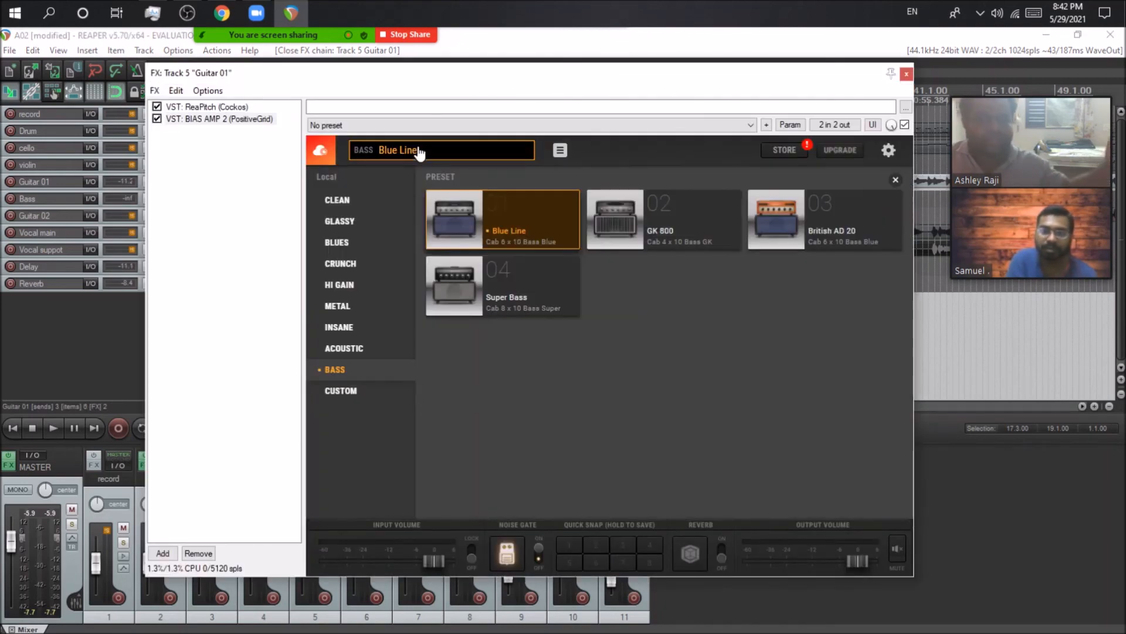
click(352, 313)
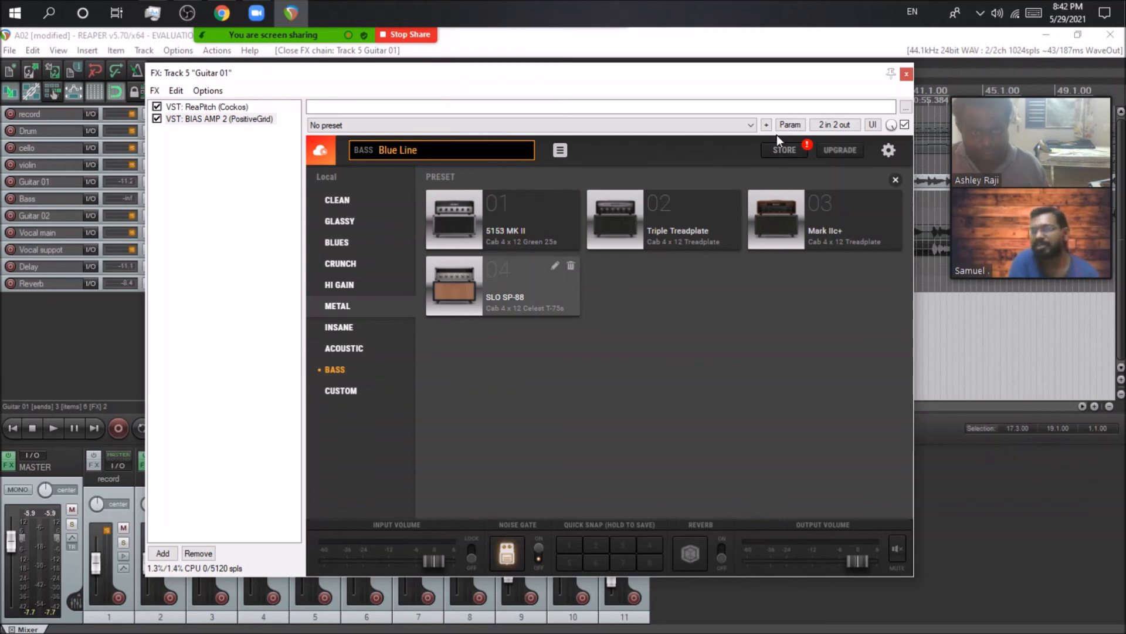
click(503, 285)
click(156, 119)
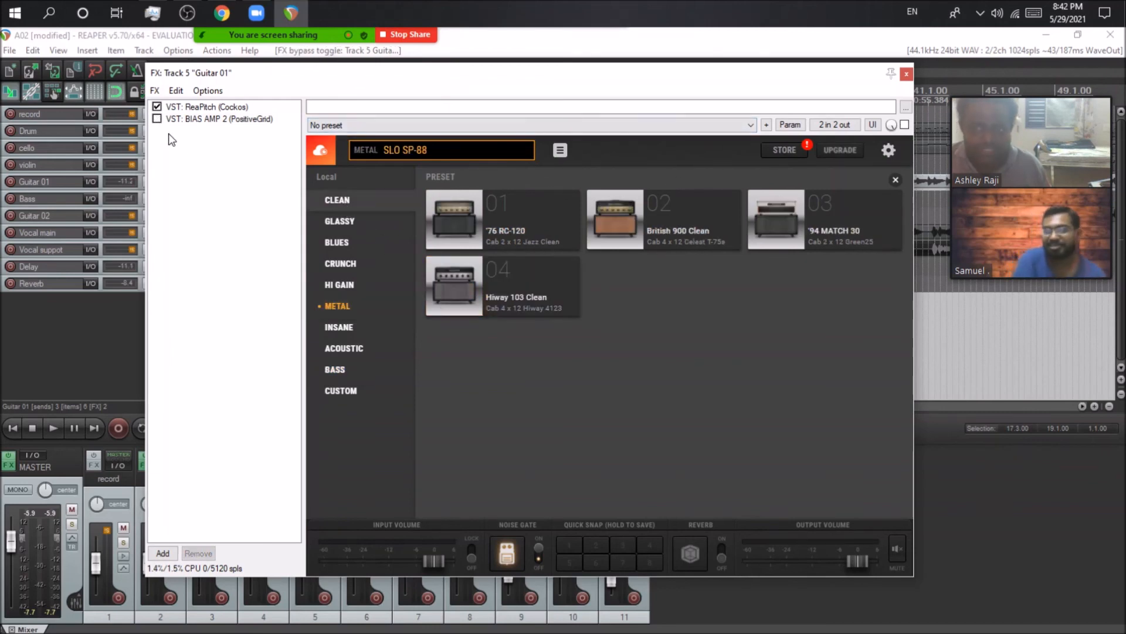
Add the JS Convolution Amp/Cab Modeler to Guitar 01, filtering the plugins by "amp", and bypass ReaPitch
double_click(167, 133)
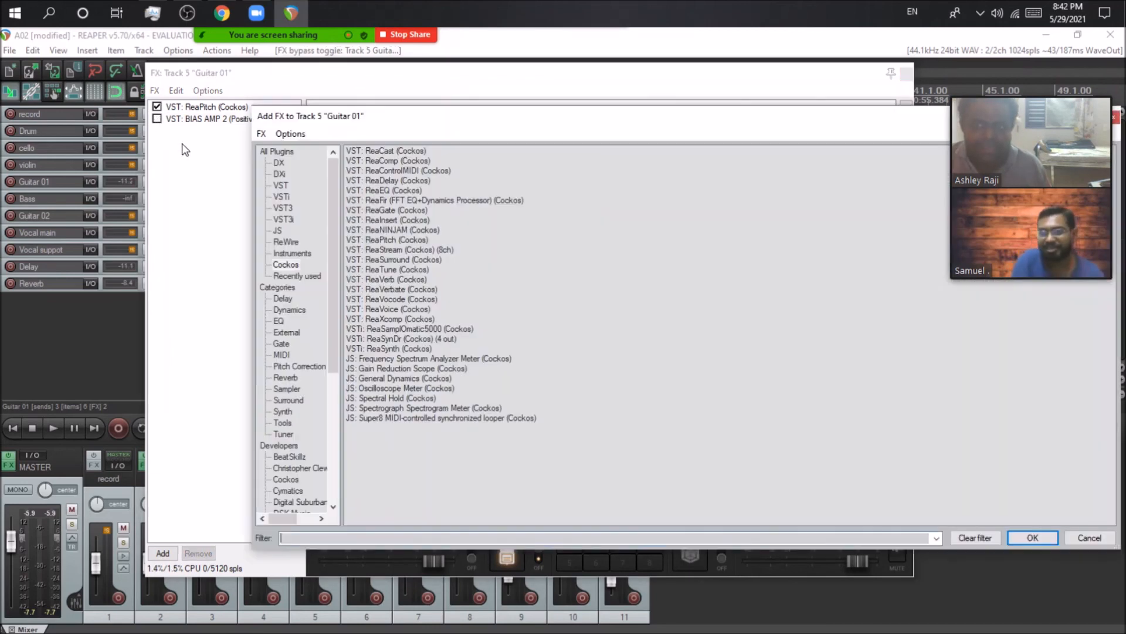
click(282, 151)
click(322, 538)
text(amp)
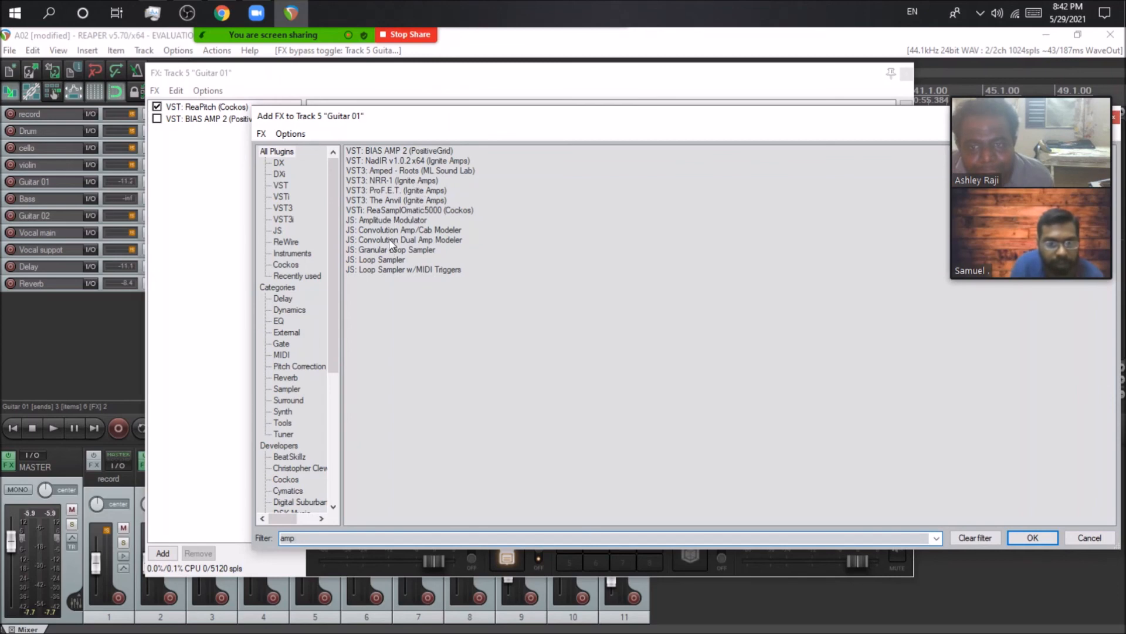
click(391, 211)
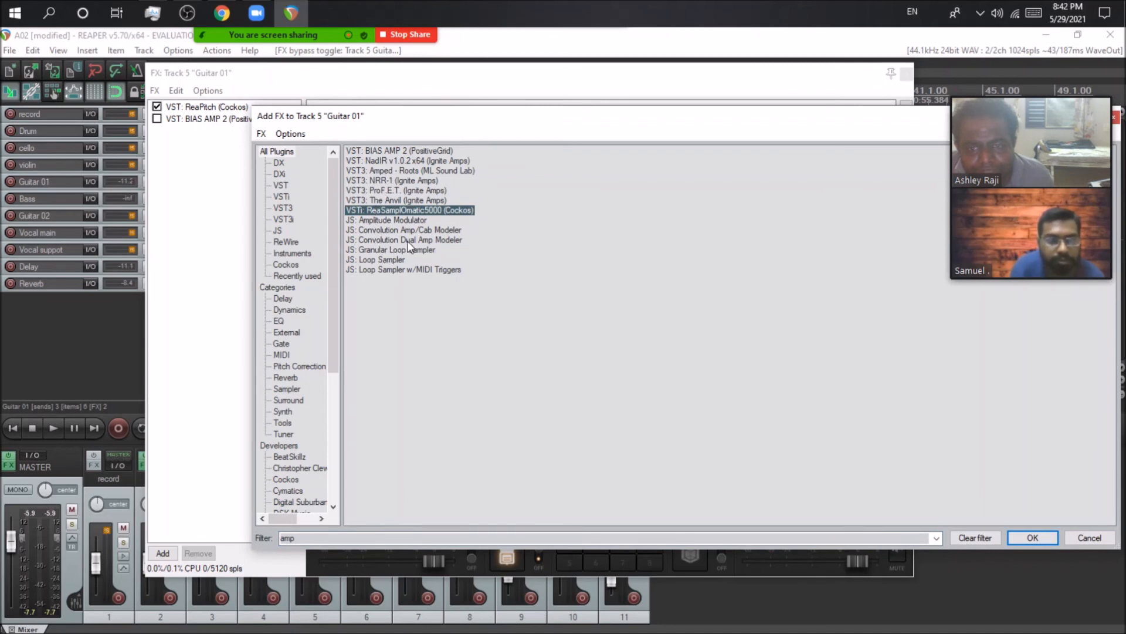
click(403, 231)
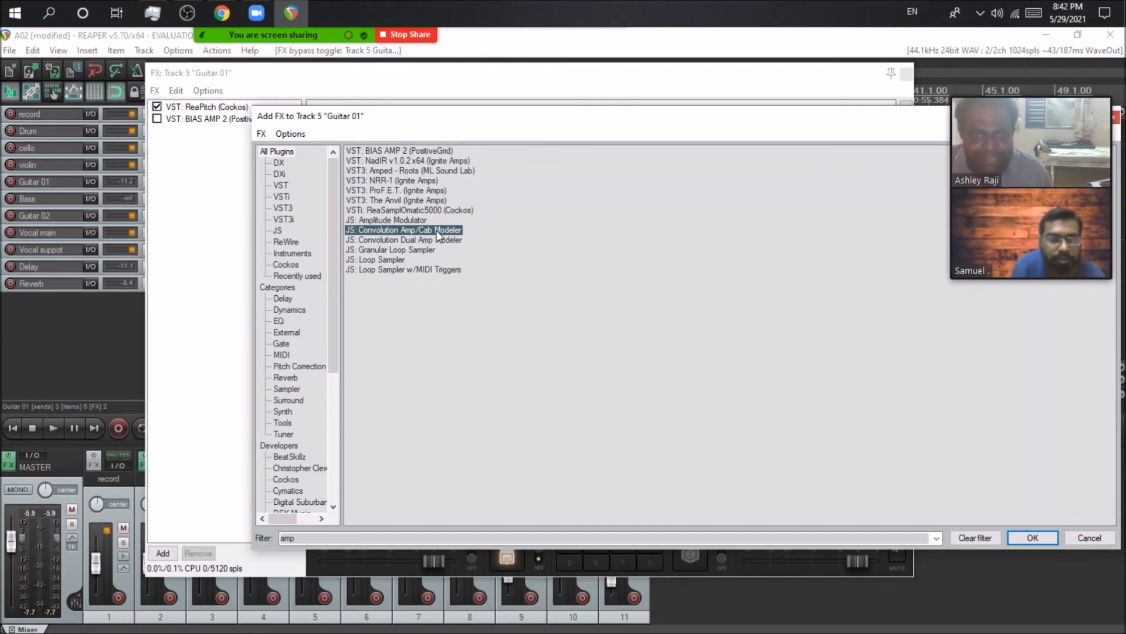
double_click(421, 232)
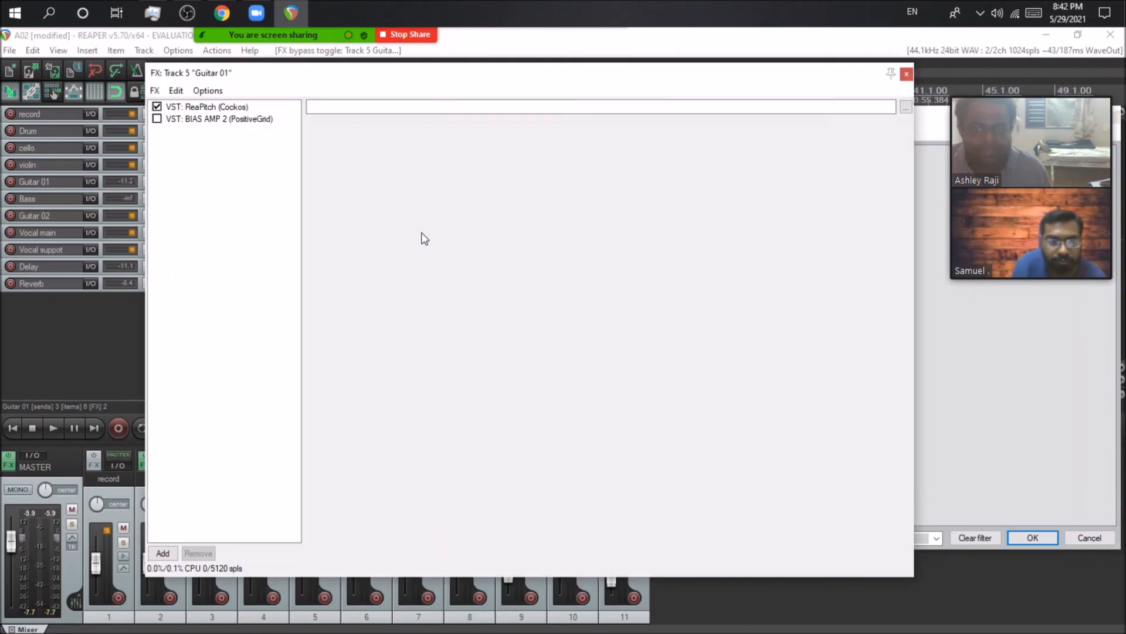
click(157, 106)
Set the Convolution Amp/Cab Modeler's model to Vox AC30 Non Top Boost and audition it while lowering Guitar 01's volume
click(531, 161)
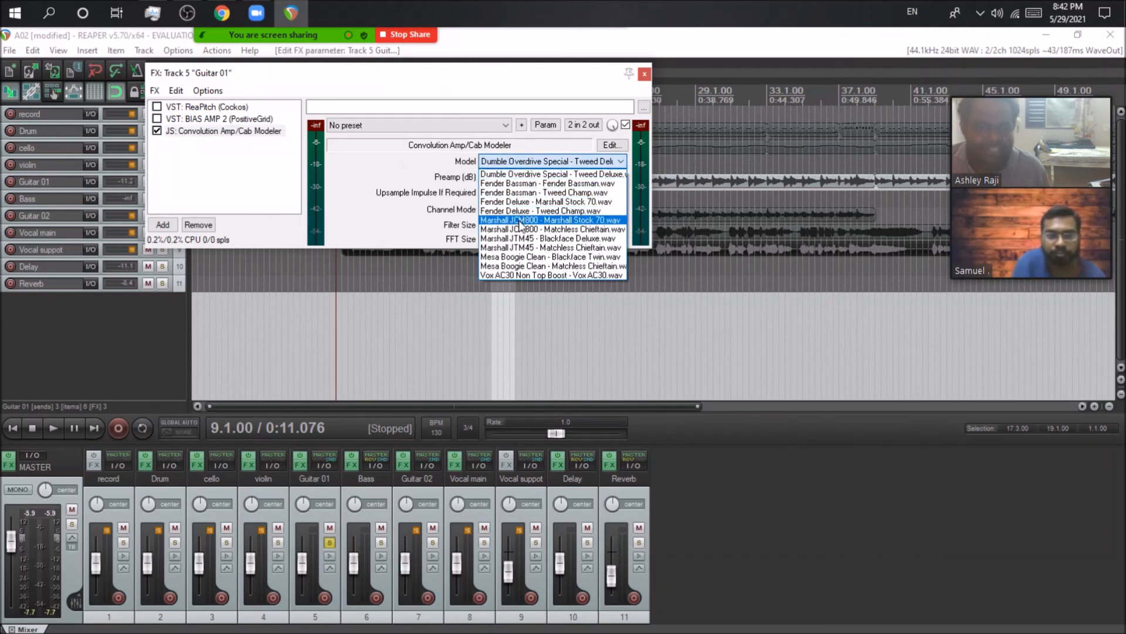
click(526, 276)
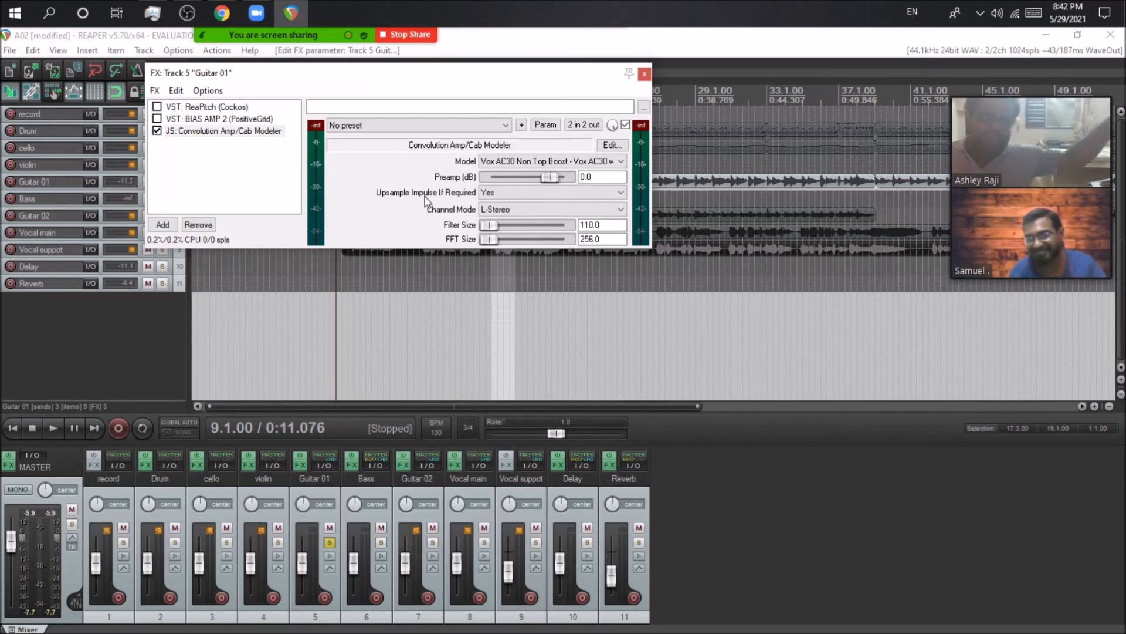
click(53, 430)
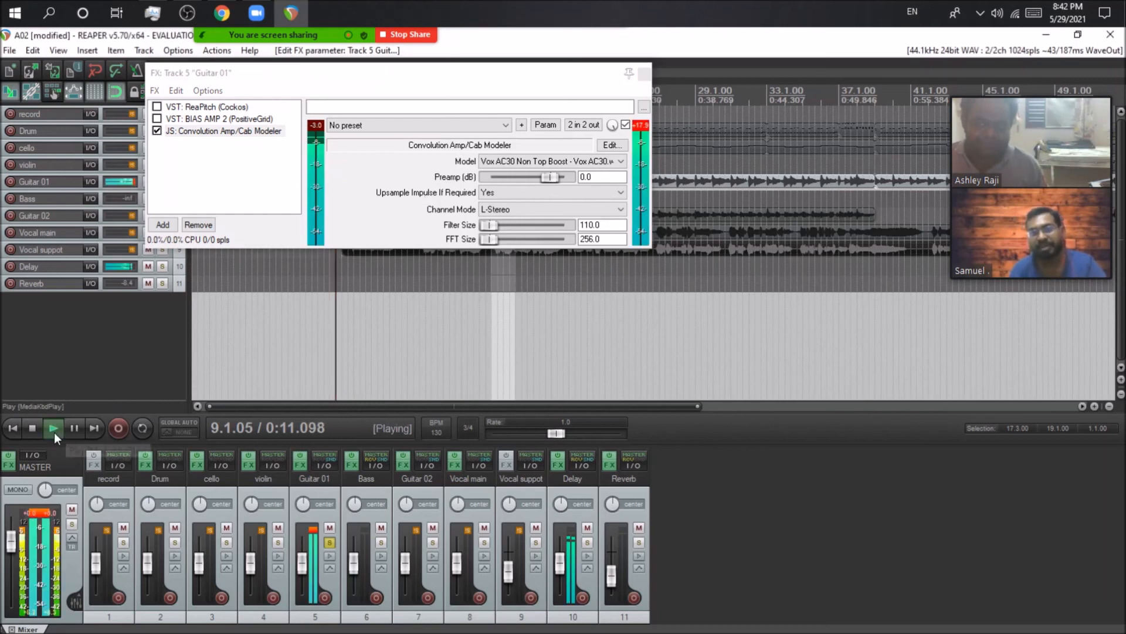
drag(302, 564, 306, 581)
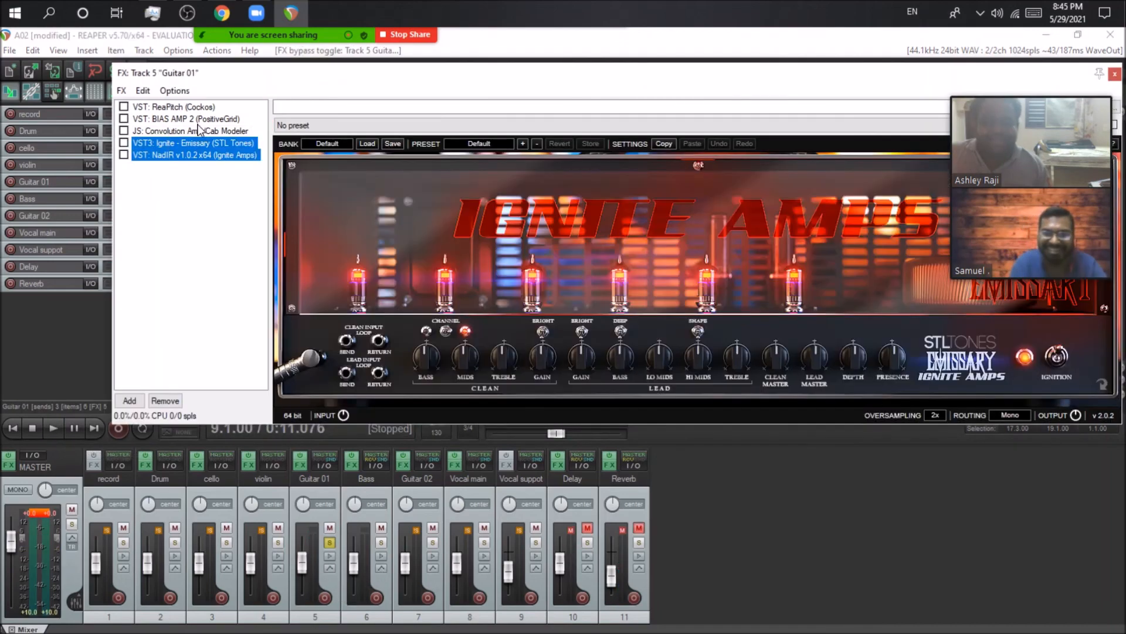
Review BIAS AMP 2's preamp, other amp stages and cabinet models on Guitar 01, and close the effects window
click(198, 122)
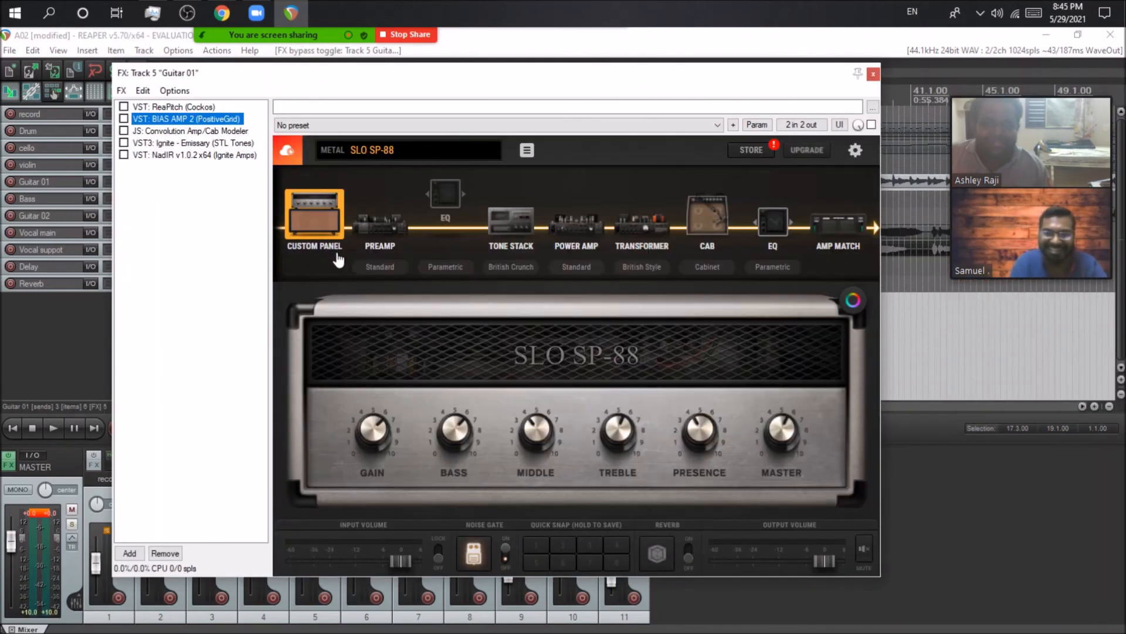
click(384, 226)
click(504, 223)
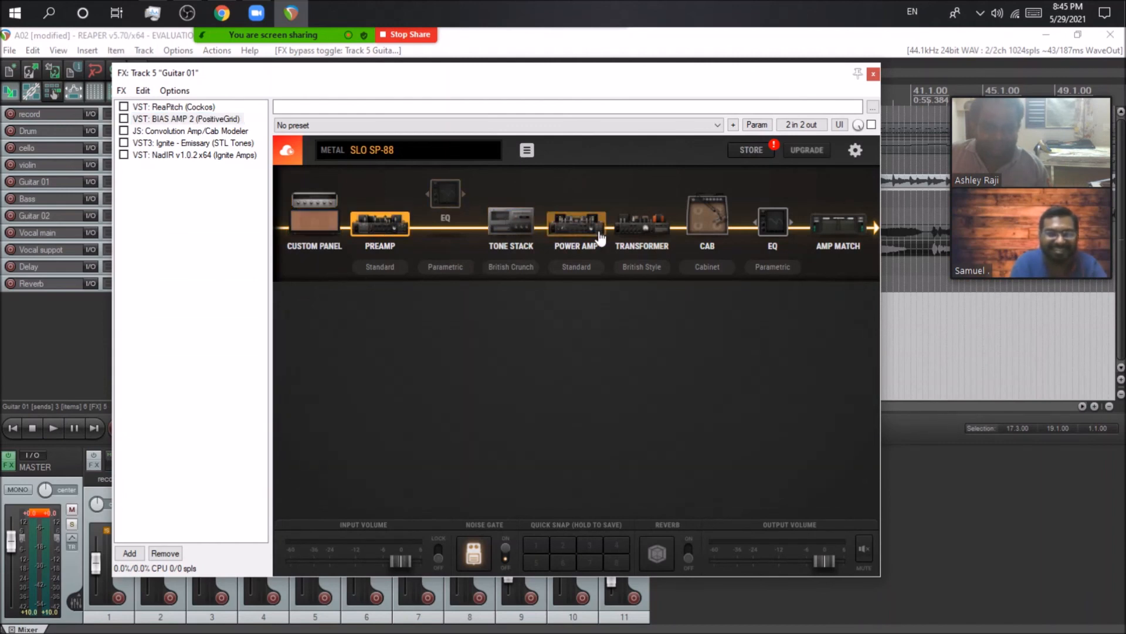
click(664, 235)
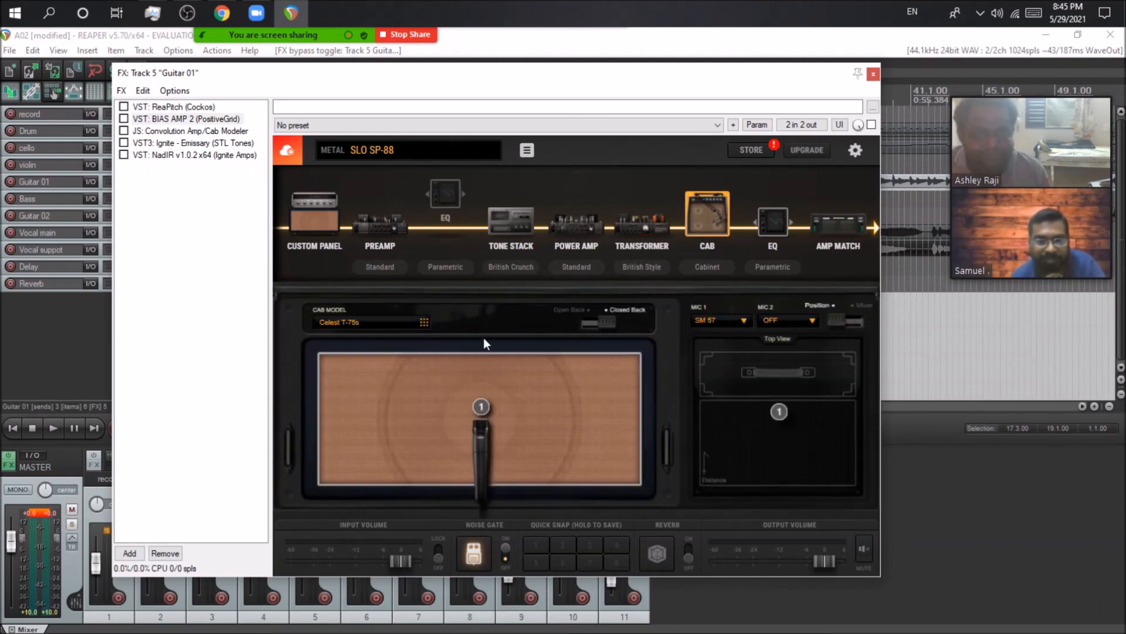
click(417, 325)
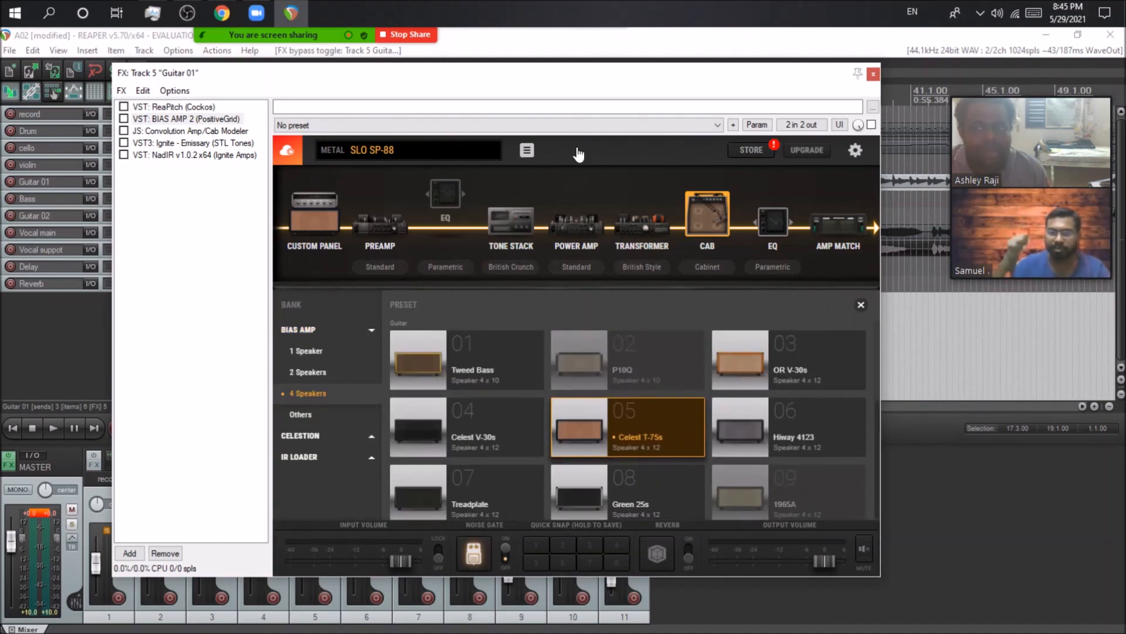
click(874, 73)
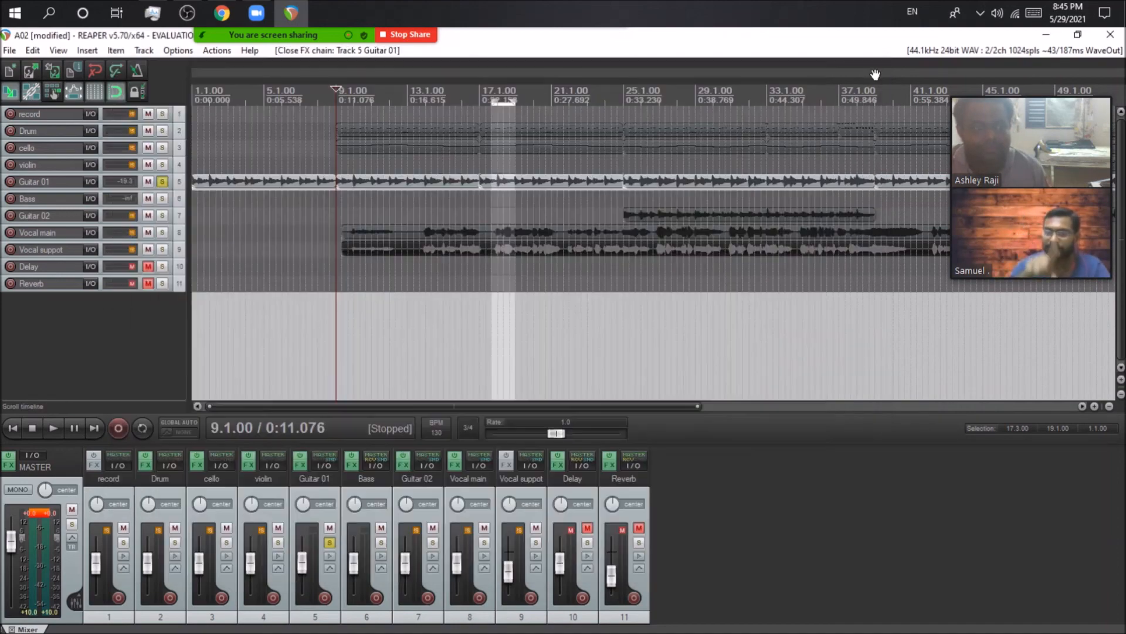
Open the Reverb track's effects chain with ValhallaSupermassive
click(613, 464)
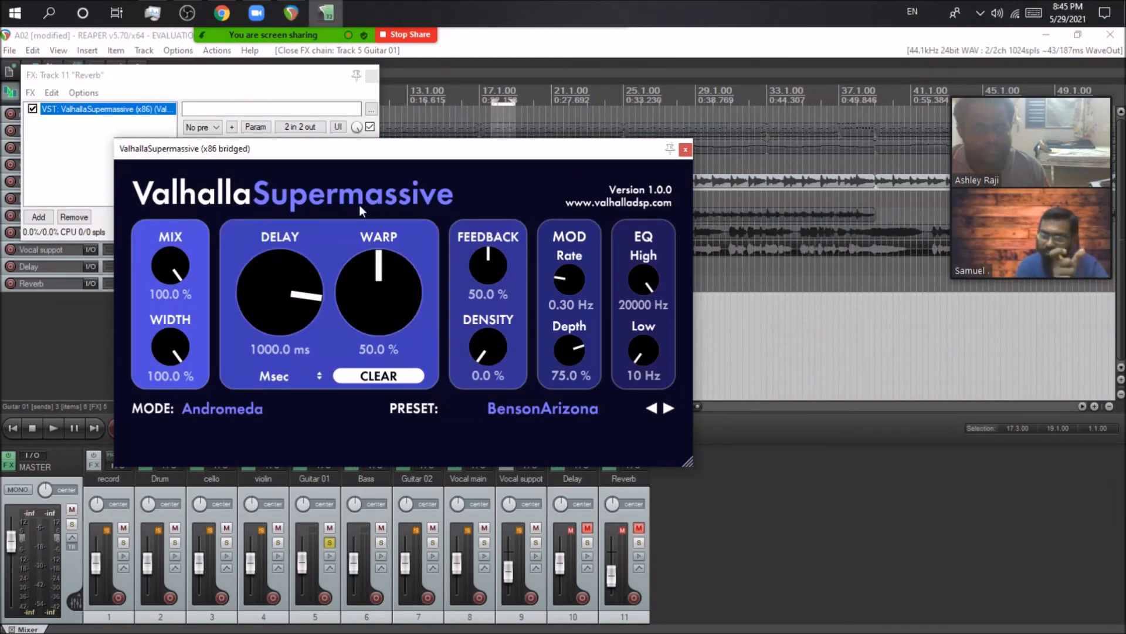